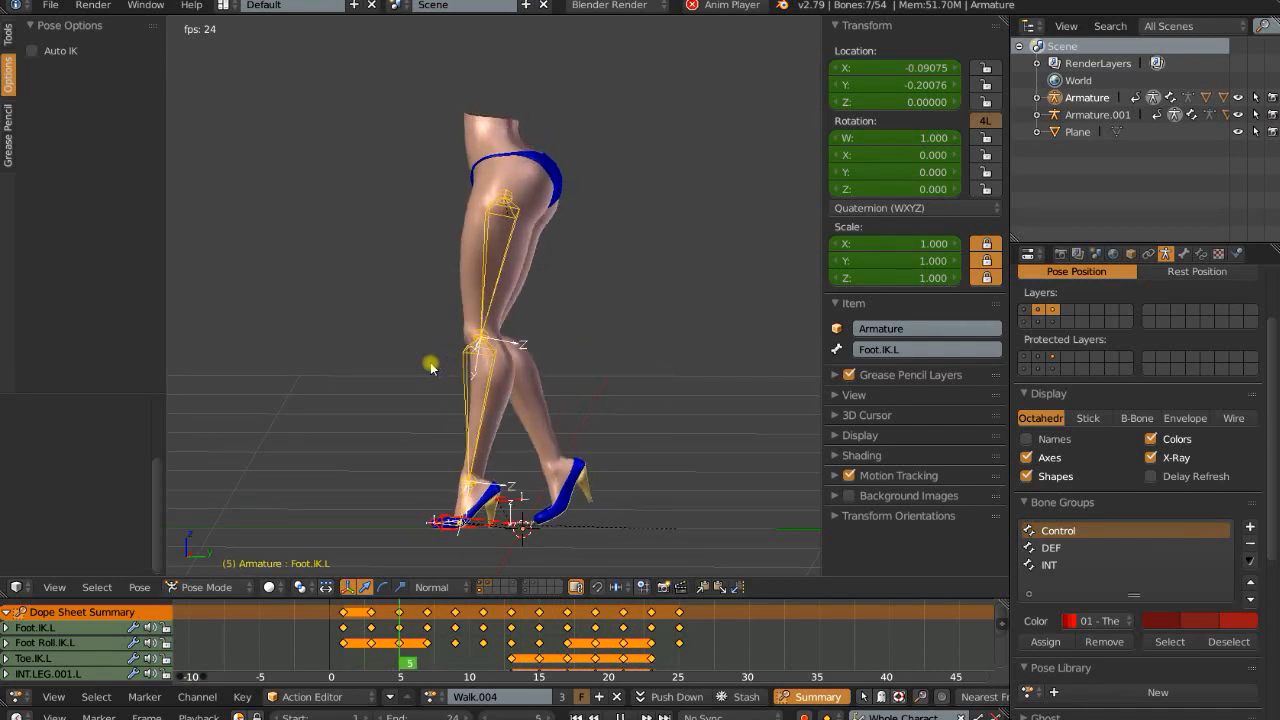
Stop the animation playback and unlink the Walk.004 action from the armature
key("alt+a")
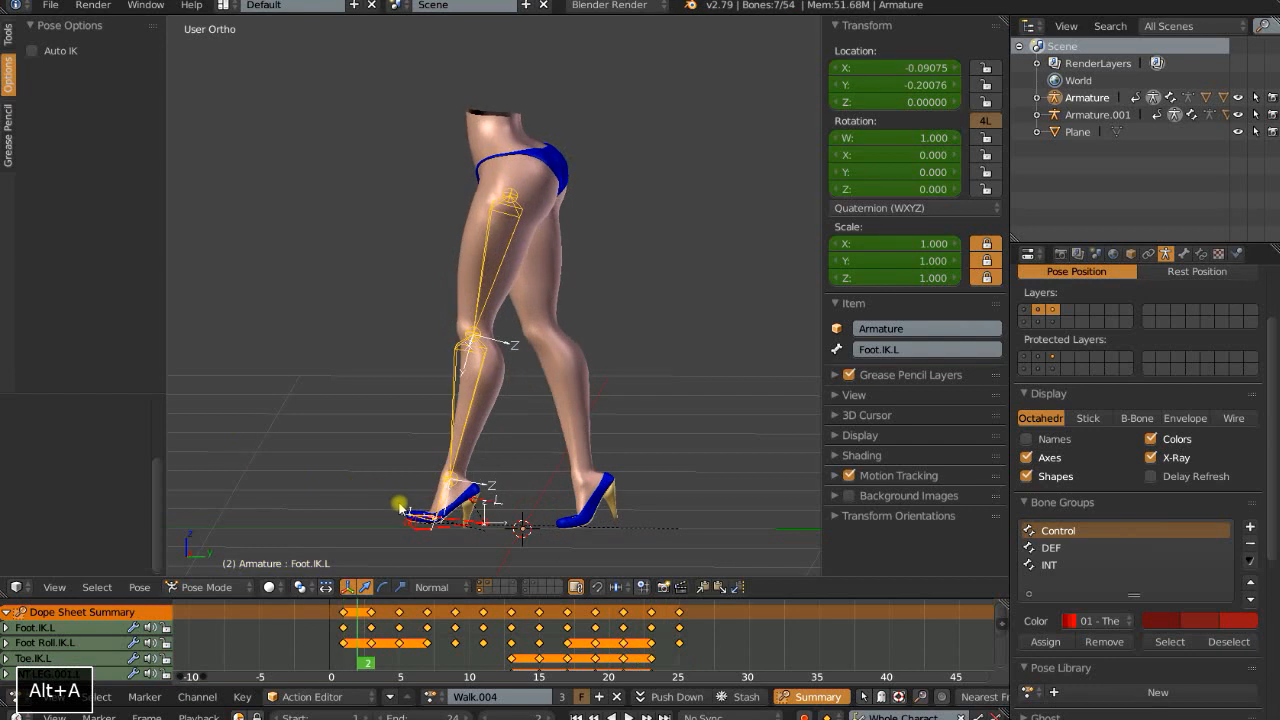
left_click(620, 695)
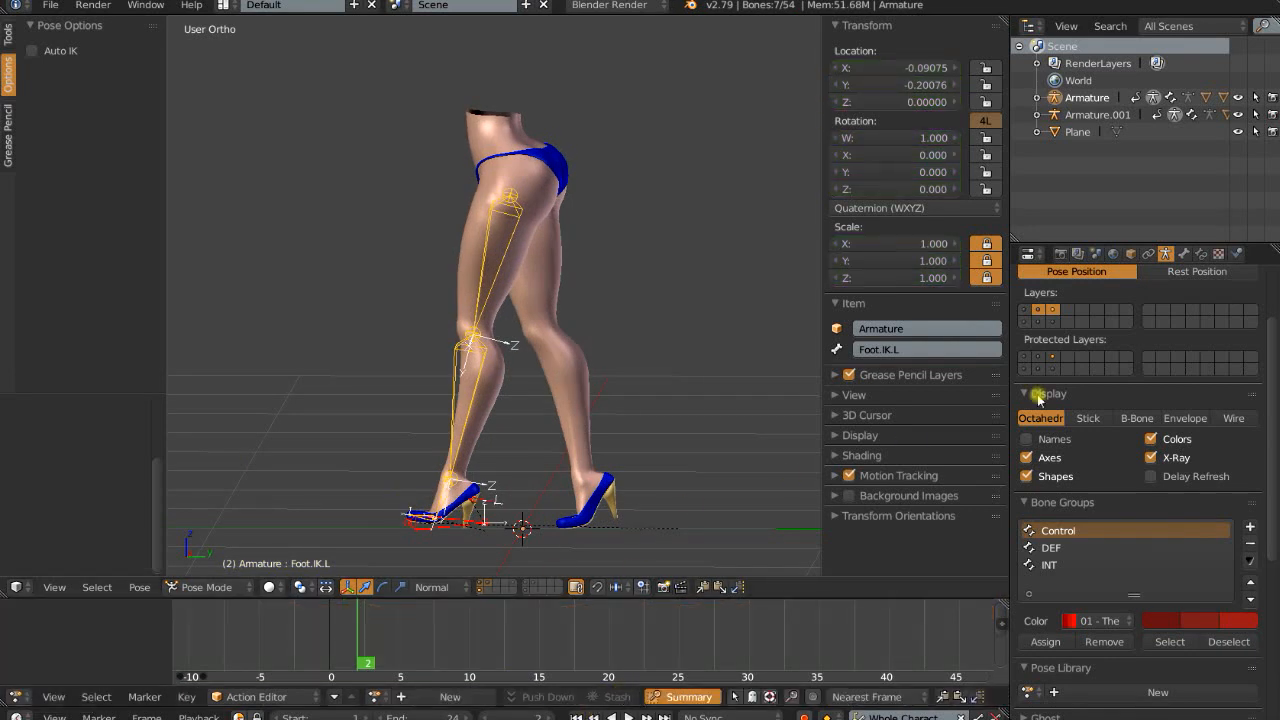
Show the armature layers holding the remaining control bones, and clear rotation, location and scale on all visible bones
left_click(1024, 311, "shift")
left_click(1024, 320, "shift")
key("a")
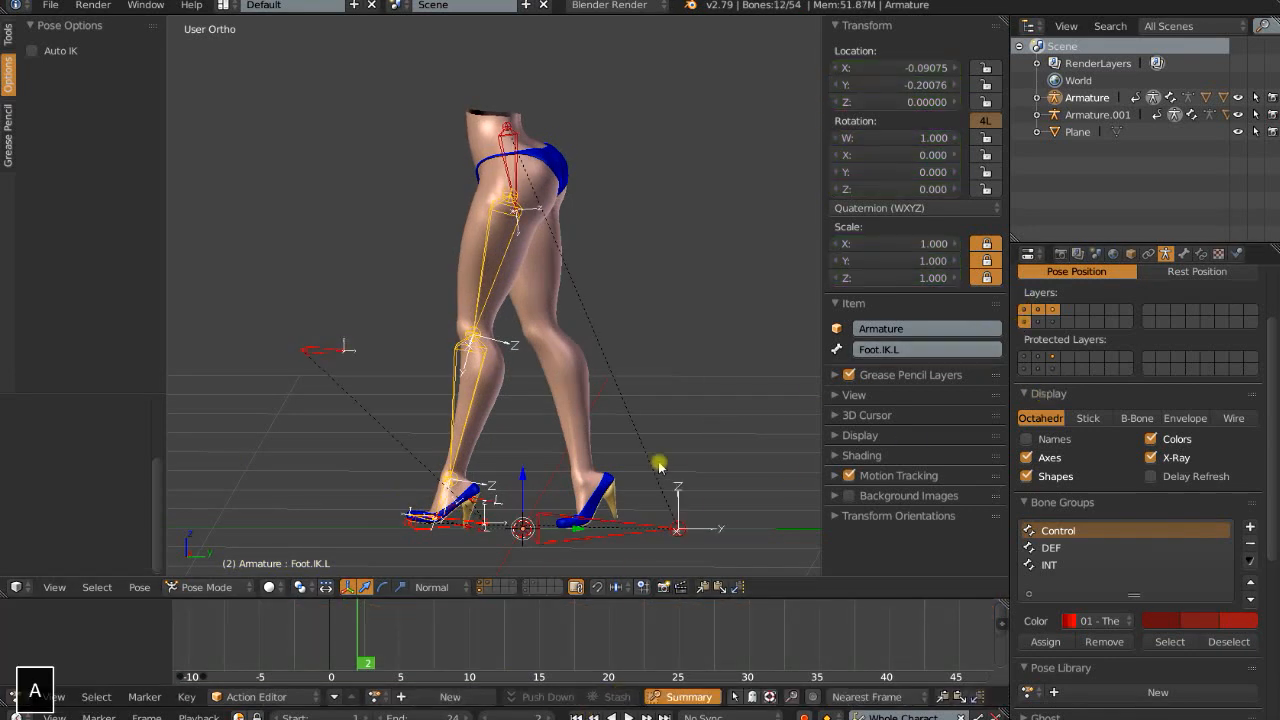
key("alt+r")
key("alt+g")
key("alt+s")
Copy the cleared pose and paste it flipped onto the opposite leg
middle_click_drag(634, 452, 631, 381, "shift")
scroll(631, 381, "up", 4)
middle_click_drag(663, 505, 644, 372, "shift")
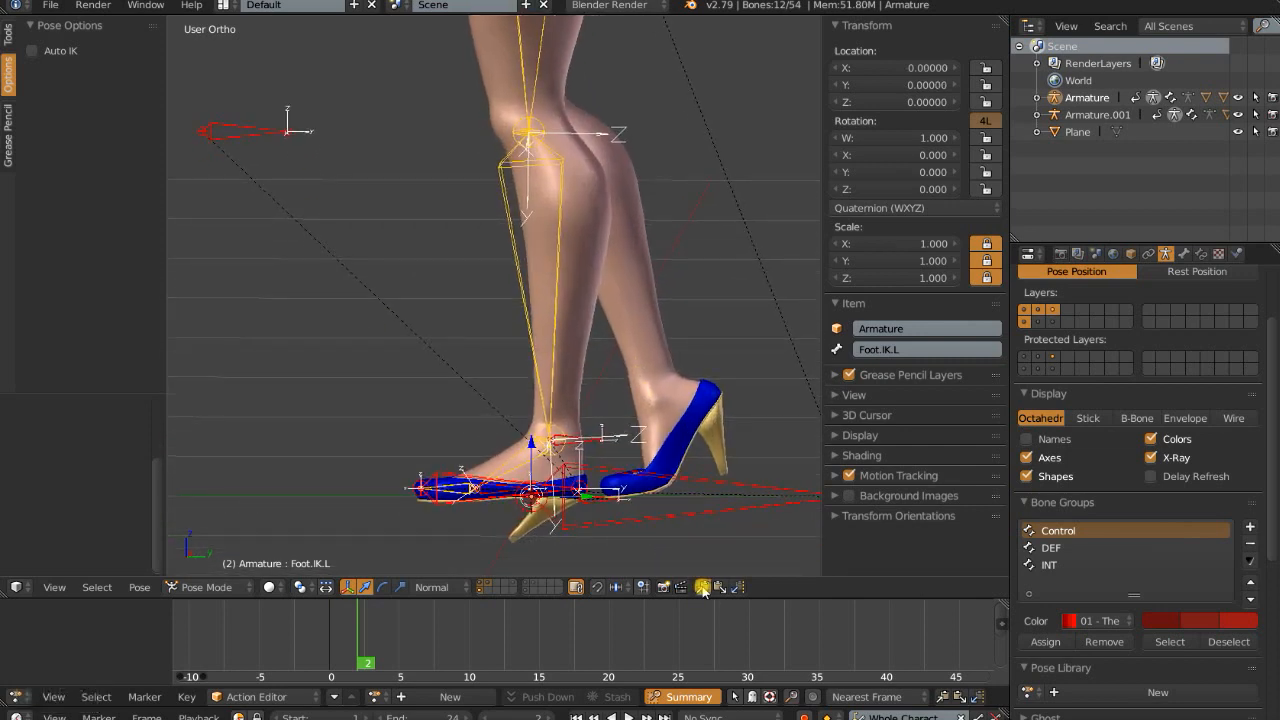
left_click(738, 587)
Leave only the foot control bones' armature layer visible and hide the shoes, showing the foot from the side
left_click(1023, 322, "shift")
left_click(1039, 310, "shift")
middle_click_drag(620, 443, 614, 318, "shift")
scroll(614, 318, "up", 3)
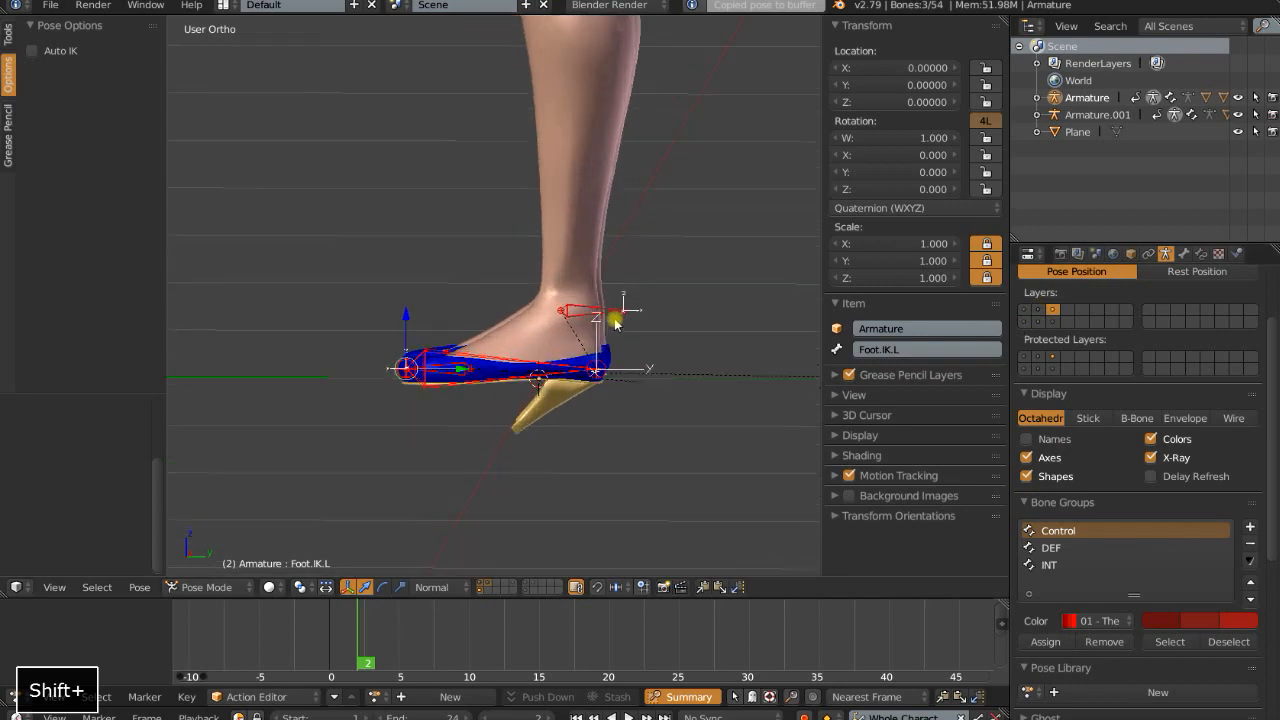
left_click(487, 584, "shift")
key("KP_1")
key("KP_3")
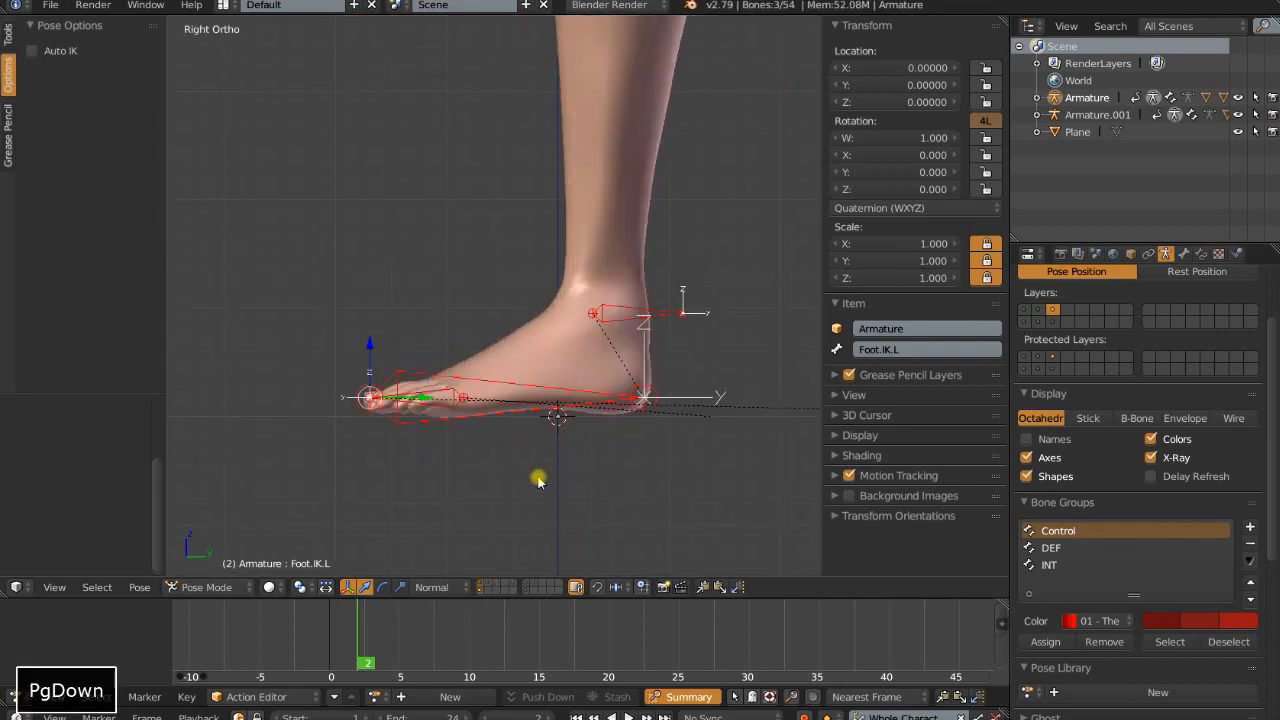
Try rotating the Toe.IK.L bone about 28 degrees to bend the toes upward
scroll(558, 333, "down", 3)
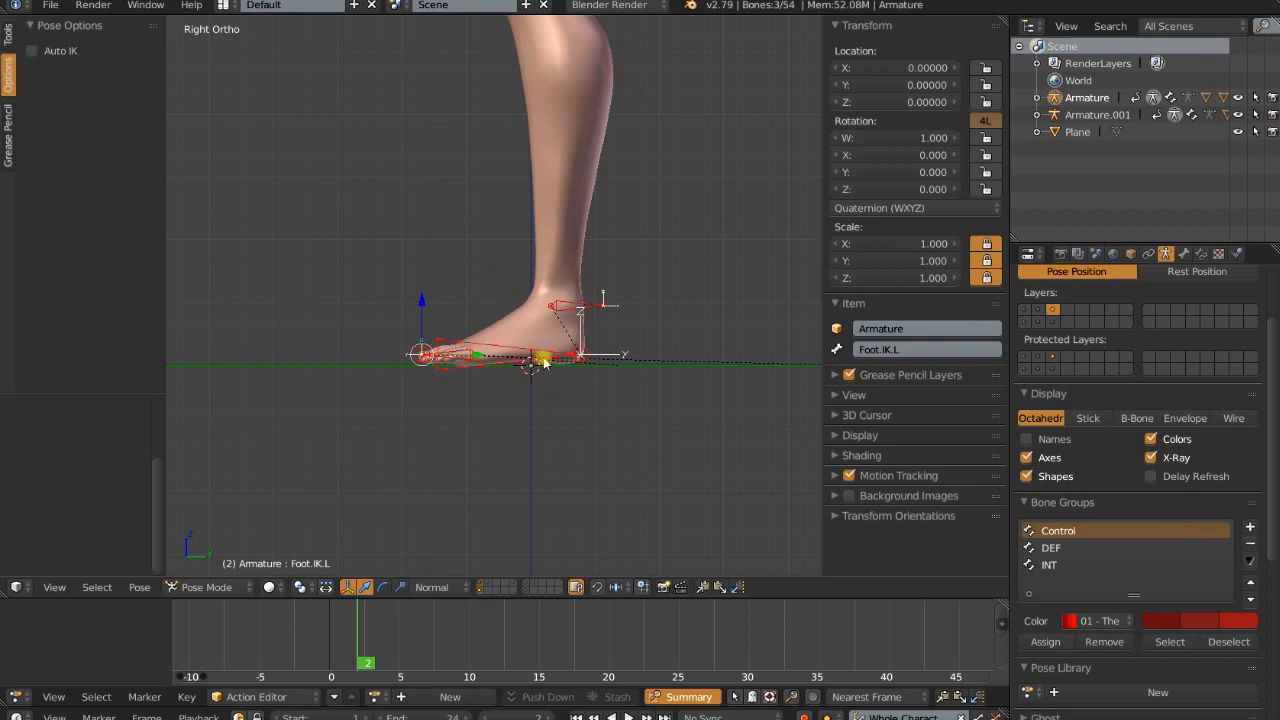
scroll(543, 362, "up", 3)
scroll(437, 392, "down", 1)
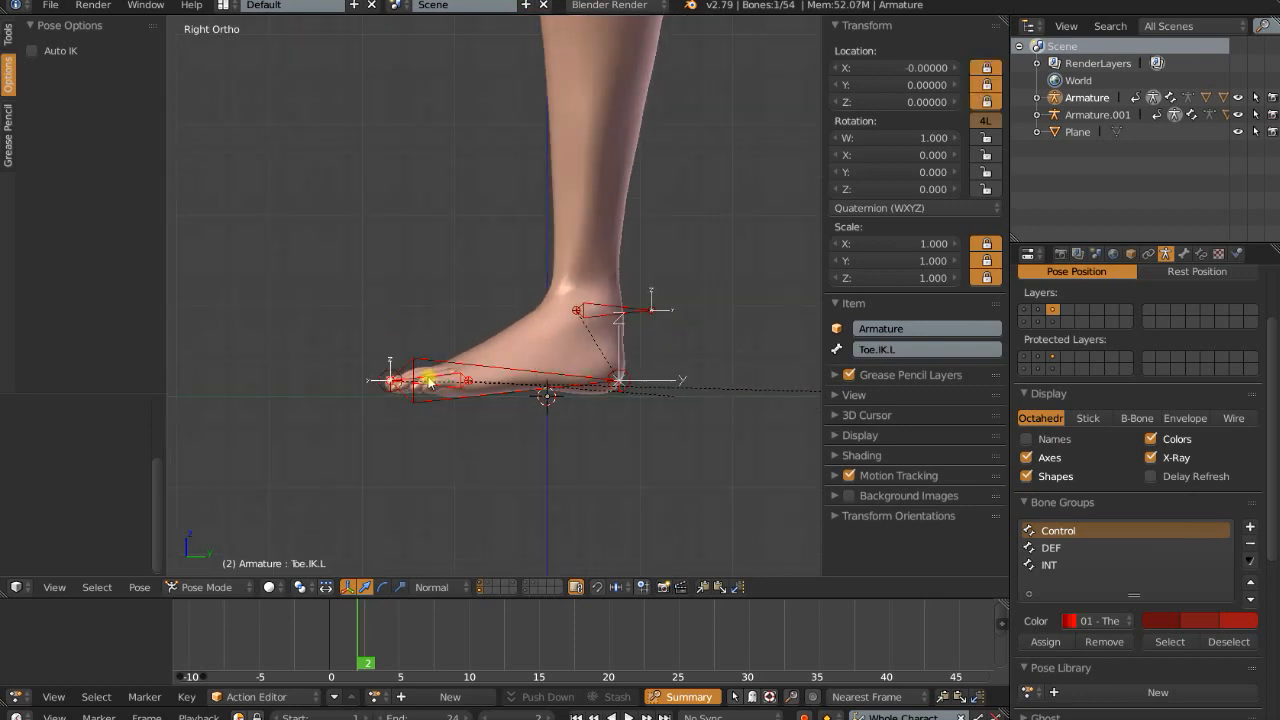
scroll(510, 482, "up", 1)
key("r")
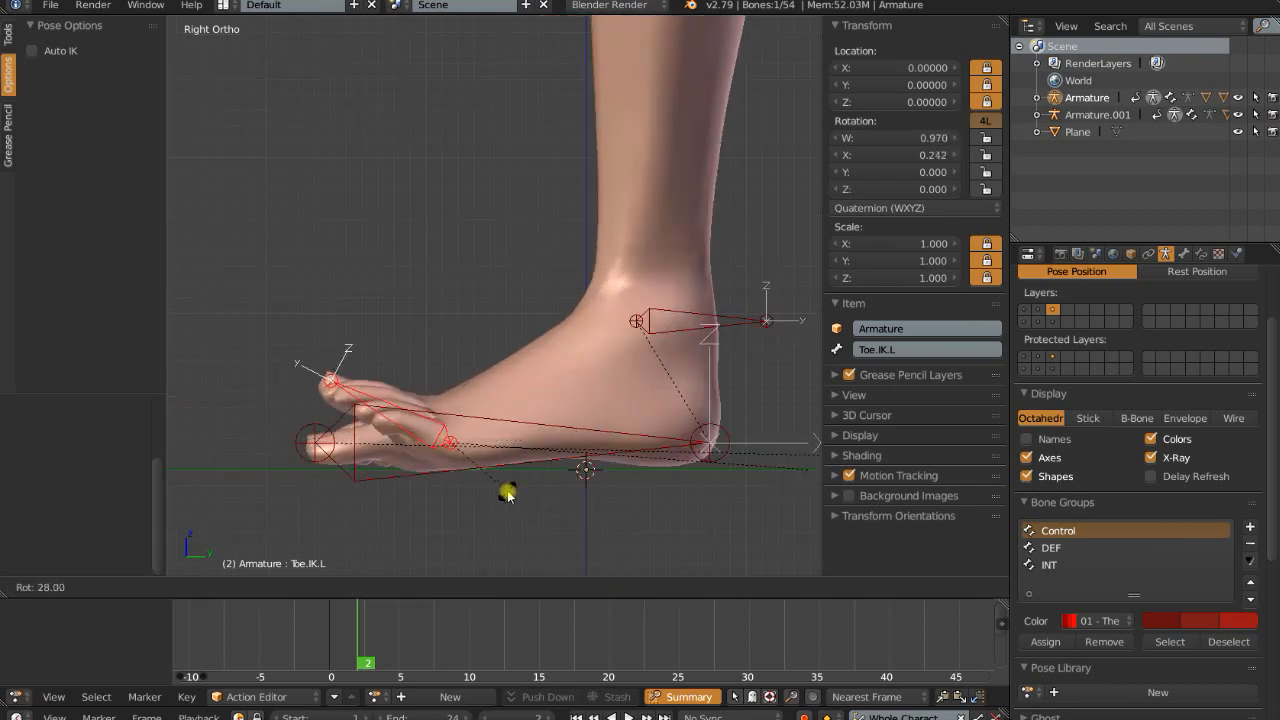
right_click(522, 482)
scroll(522, 482, "down", 4)
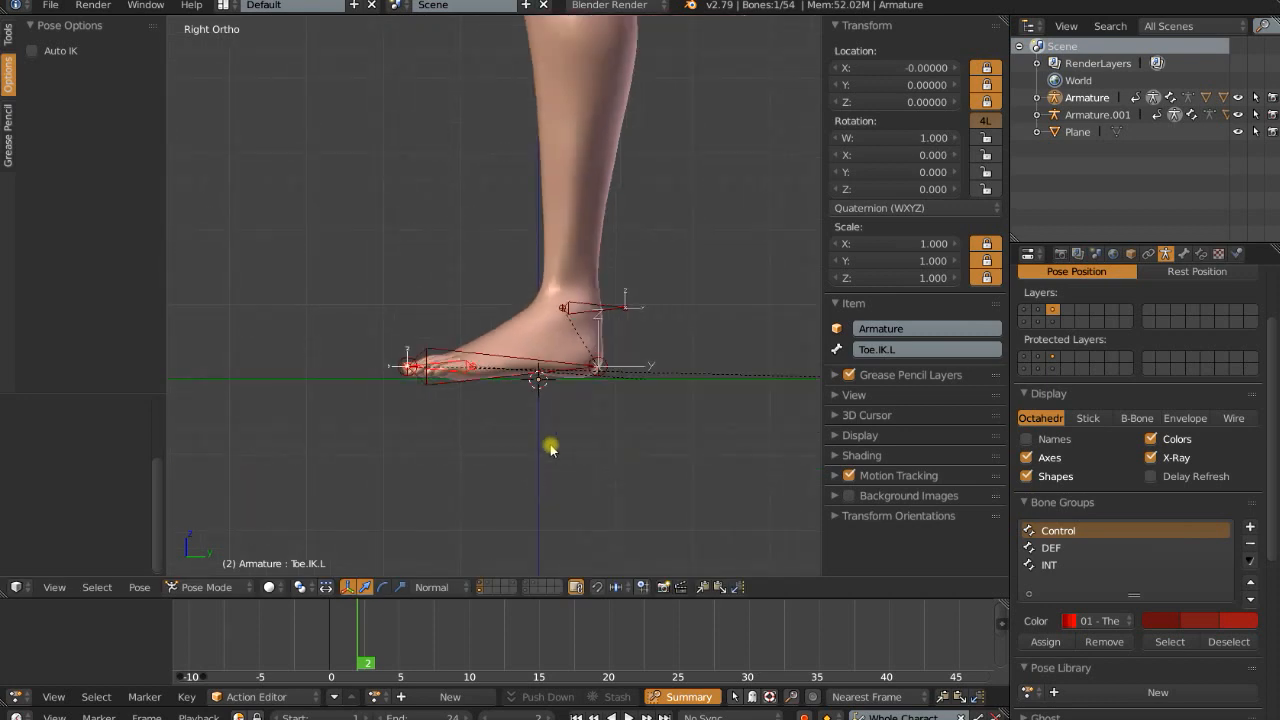
Try rotating the Foot Roll.IK.L bone about its X axis to roll the foot onto the heel
middle_click_drag(557, 414, 529, 457, "shift")
scroll(529, 457, "up", 2)
right_click(630, 382)
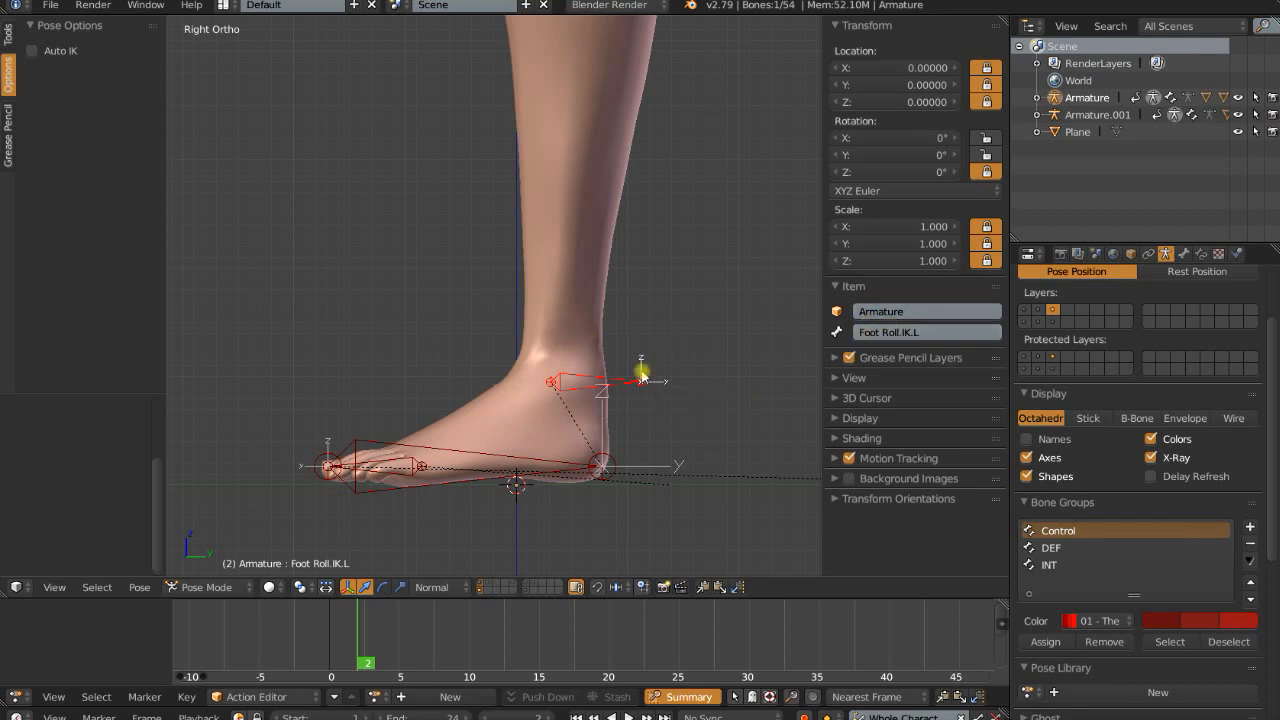
key("r")
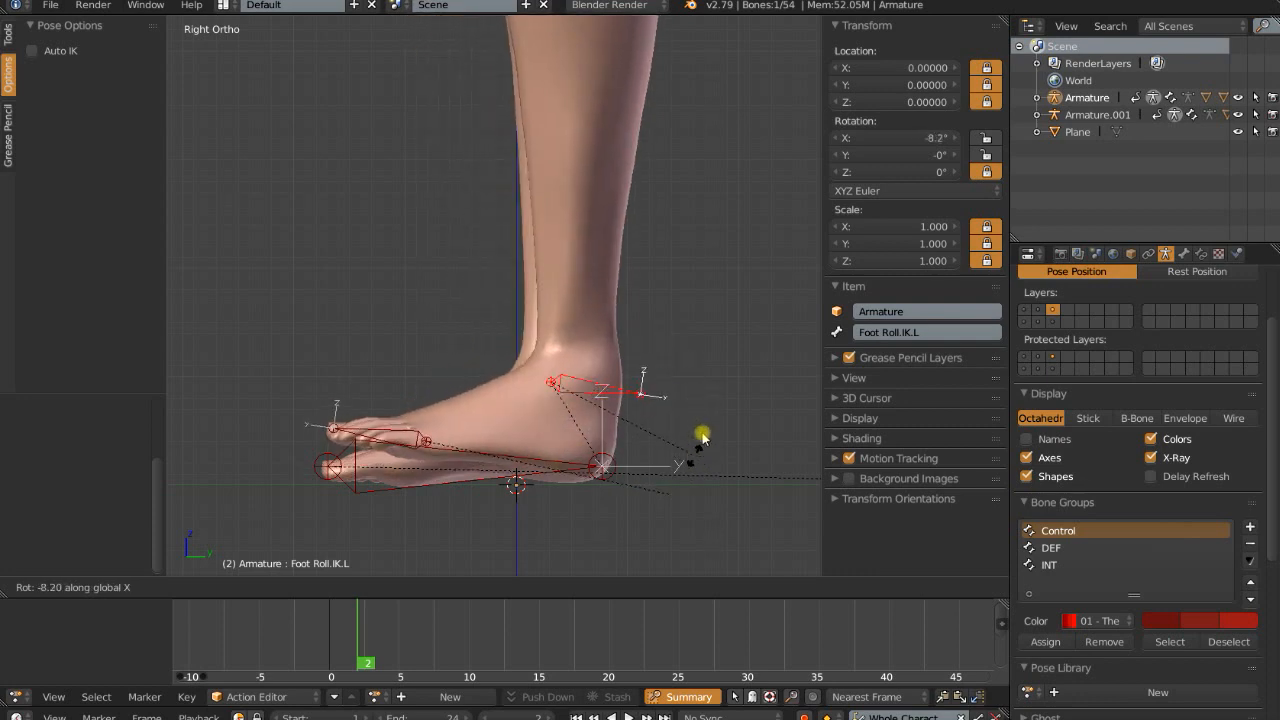
right_click(690, 431)
Try rotating the Foot Roll.IK.L bone around the Y axis to tilt the foot sideways
middle_click_drag(686, 431, 625, 444)
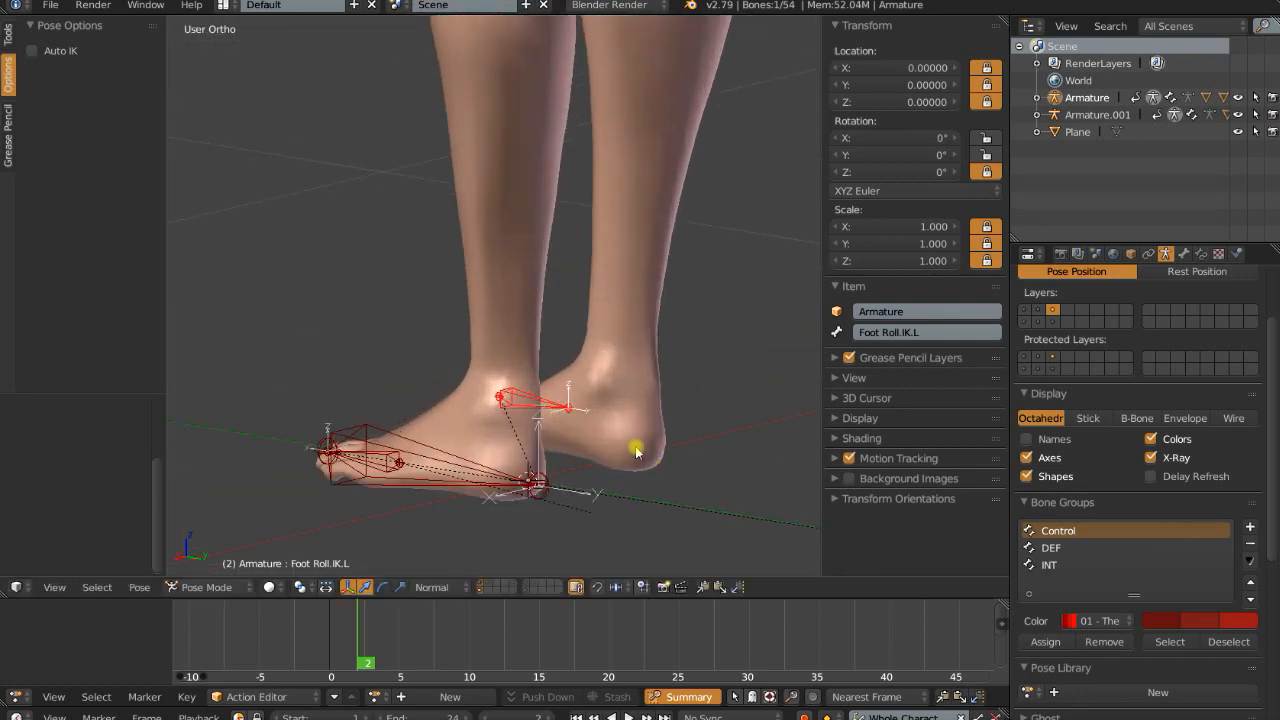
key("r")
key("y")
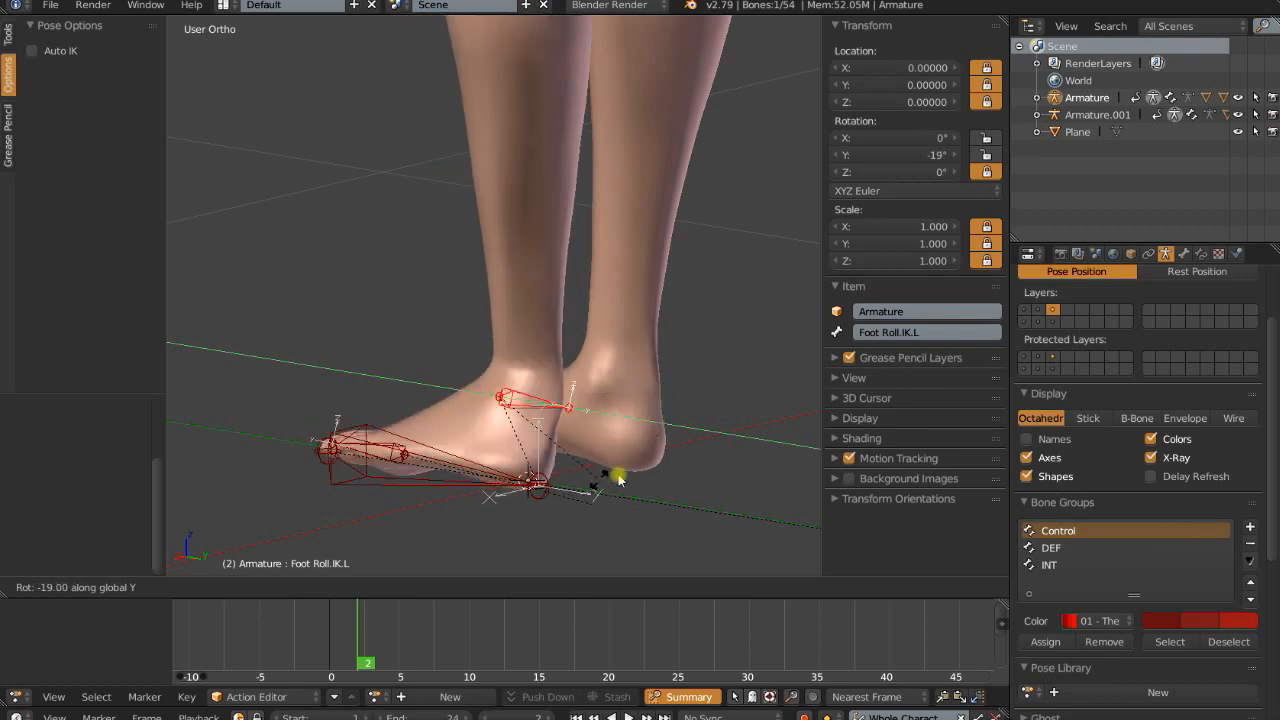
right_click(660, 440)
middle_click_drag(660, 440, 628, 430)
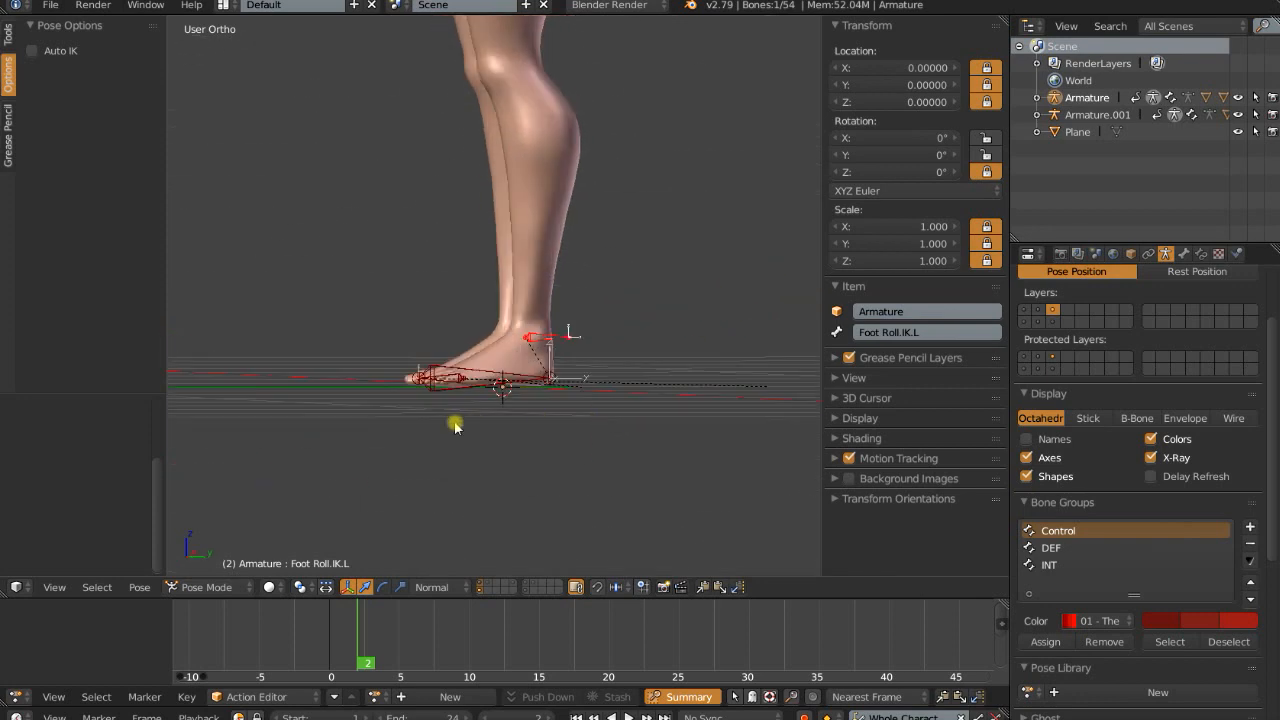
Move the Foot.IK.L bone forward about 0.09 and up about 0.10 units in side view
right_click(476, 392)
key("Page_Down")
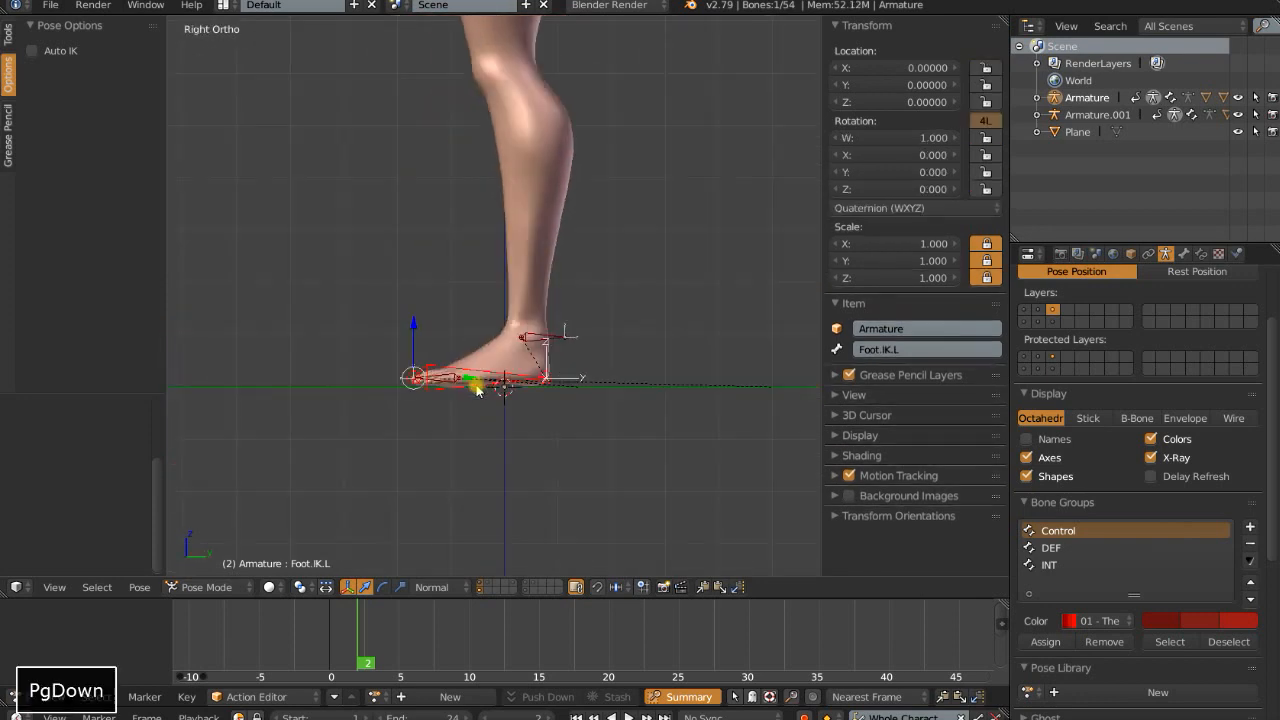
scroll(480, 380, "up", 3)
key("g")
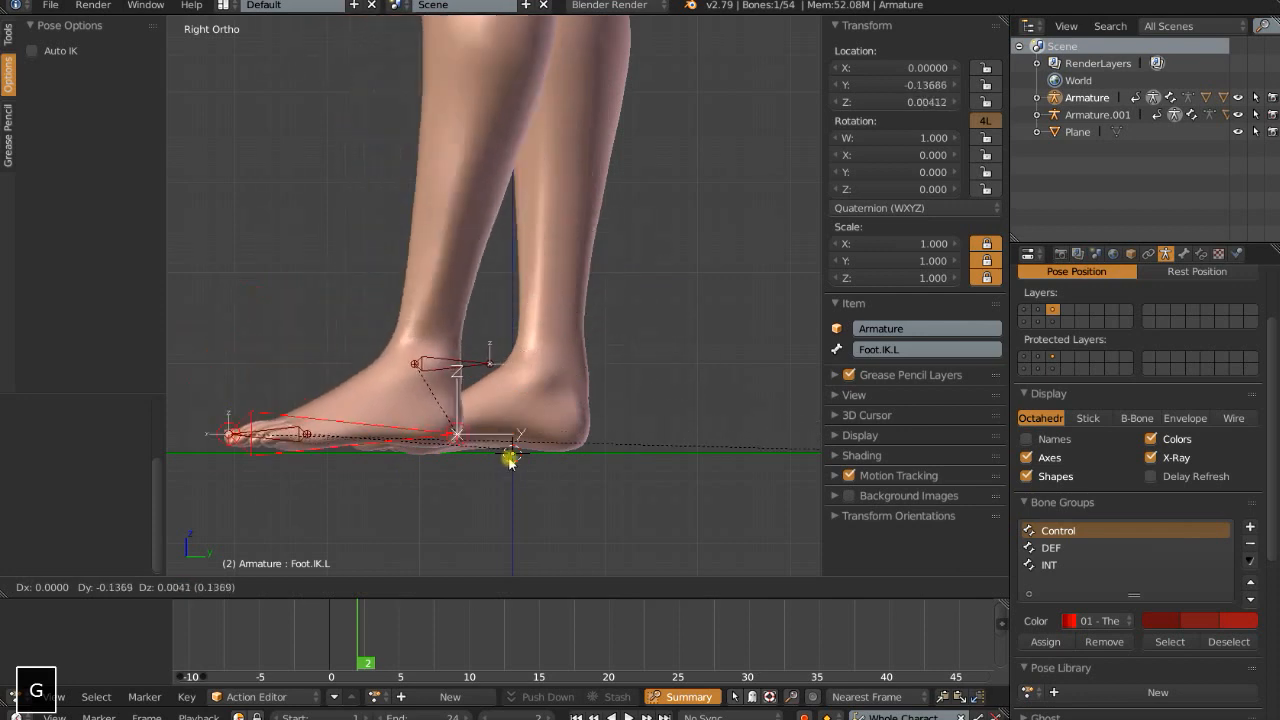
left_click(476, 378)
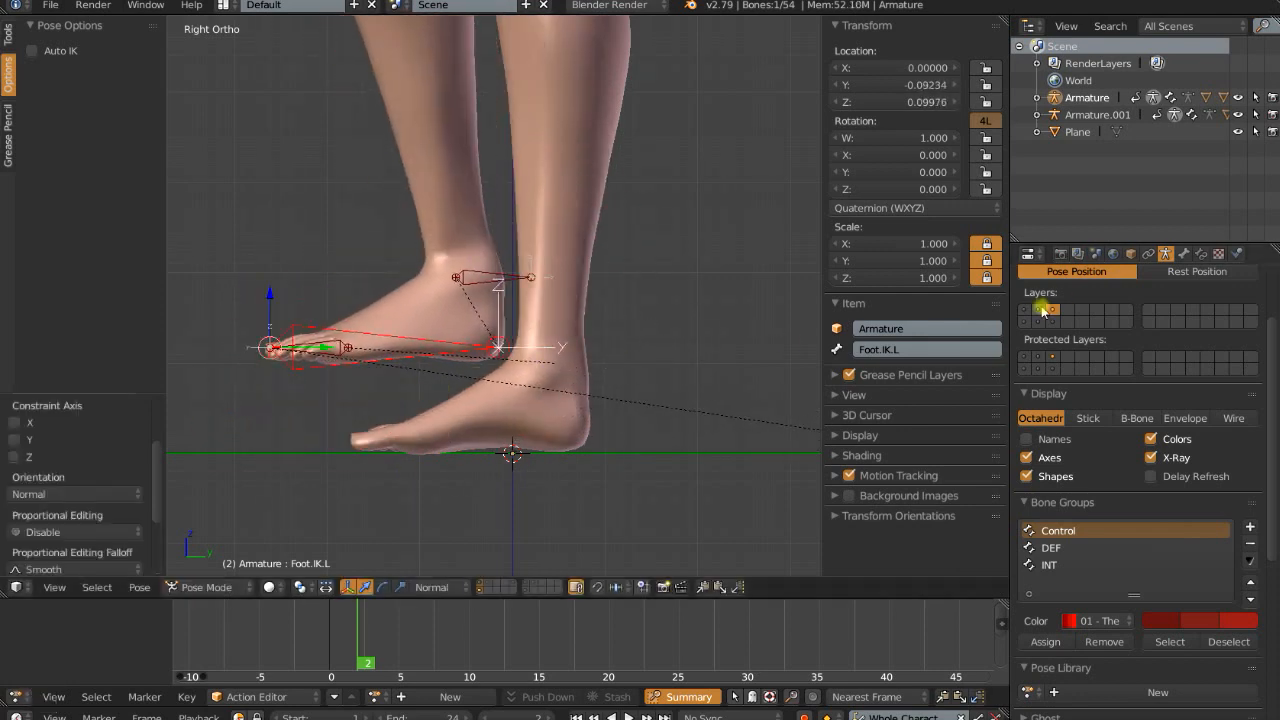
Show the leg deform bones' armature layer and move Foot.IK.L to about Y -0.10, Z 0.09
left_click(1038, 309, "shift")
scroll(460, 360, "down", 3)
key("g")
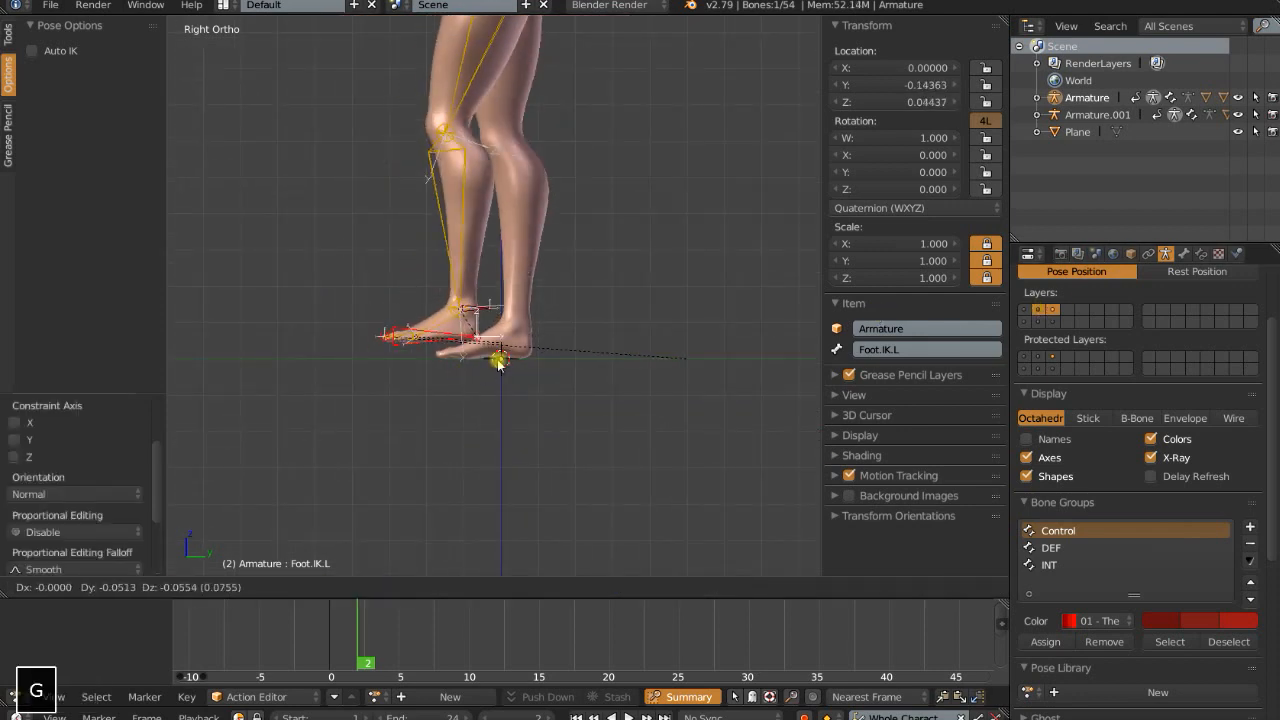
left_click(480, 343)
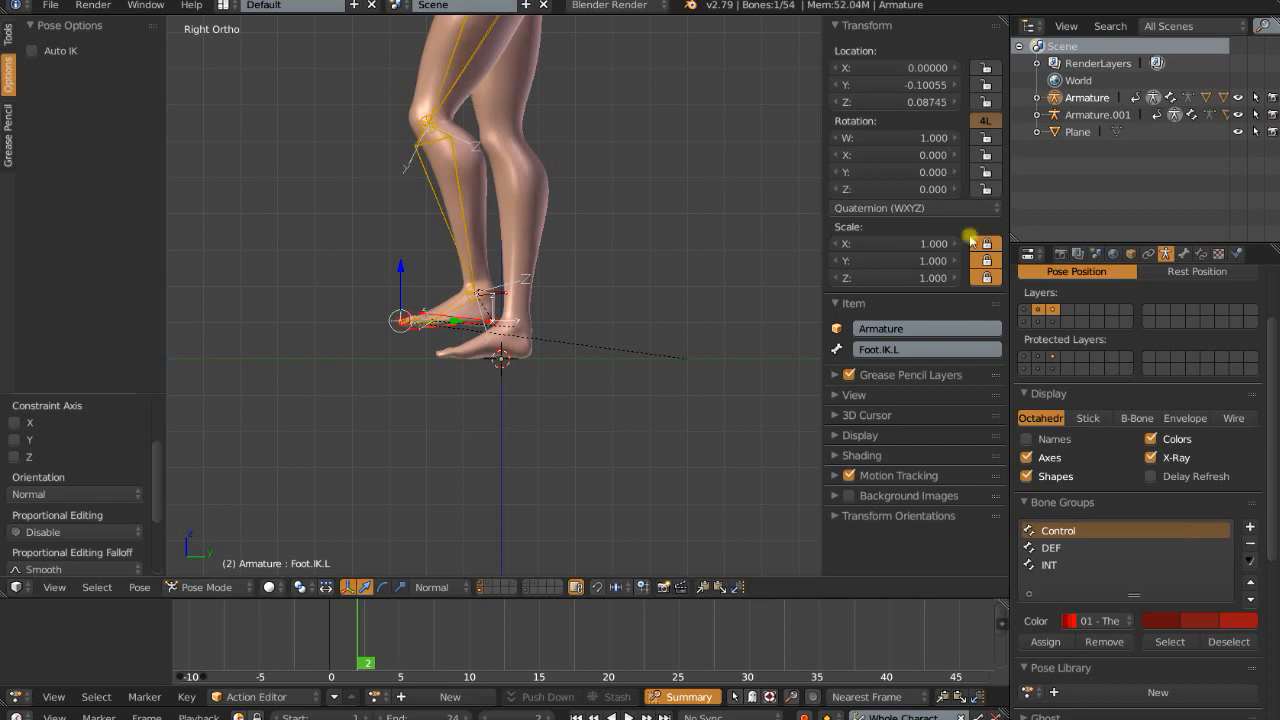
Show the knee control's armature layer, and move and rotate Foot.IK.L through several poses to test how the knee control follows
left_click(1024, 309, "shift")
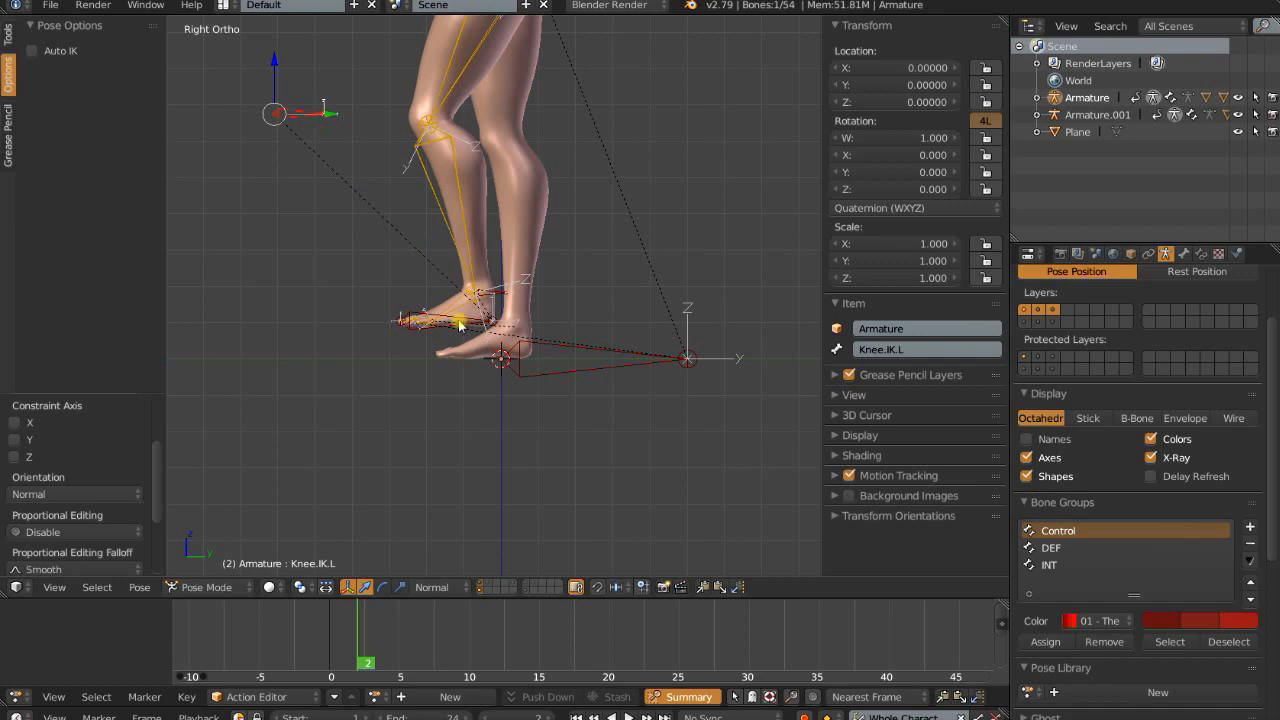
key("g")
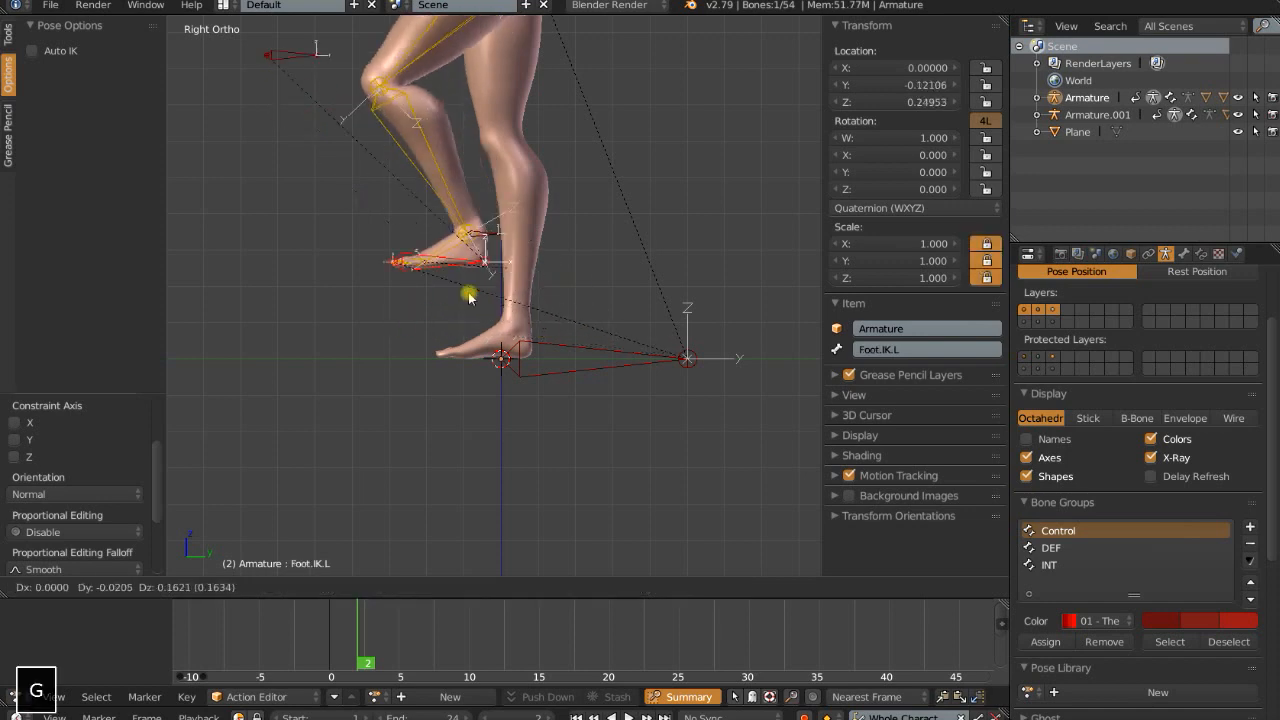
left_click(549, 340)
key("g")
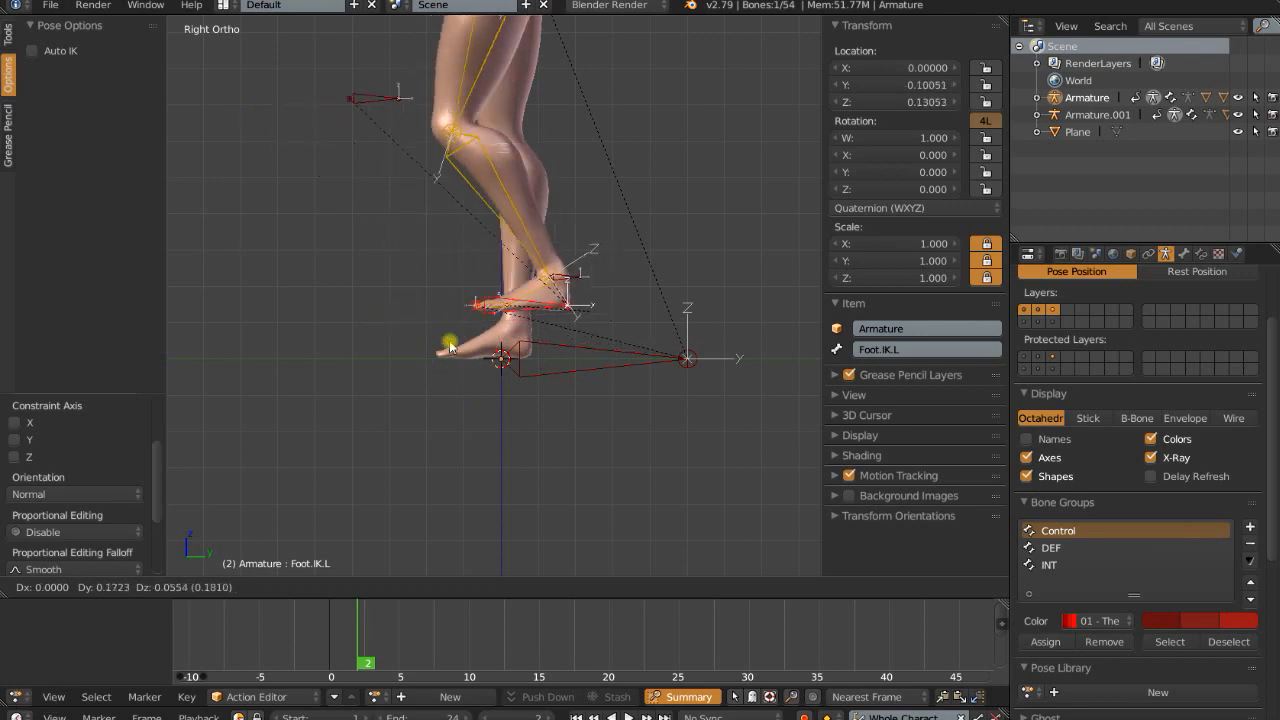
key("r")
key("g")
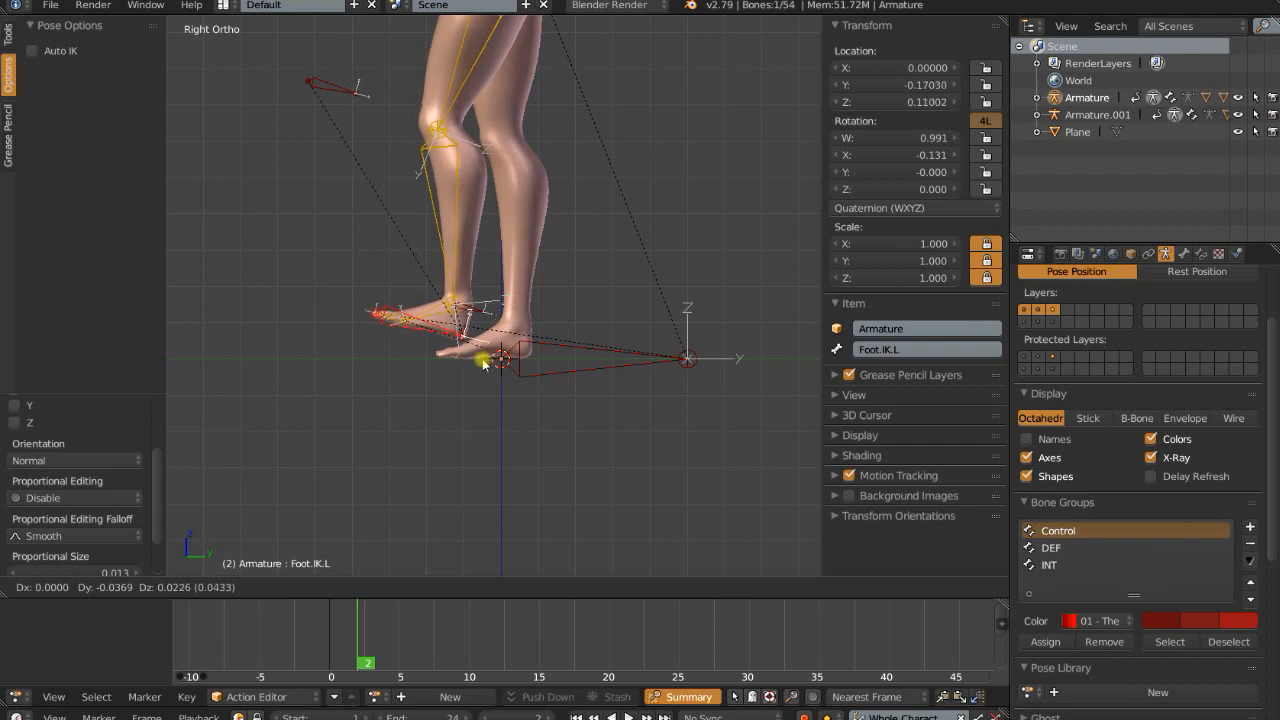
left_click(519, 372)
key("r")
left_click(529, 277)
key("g")
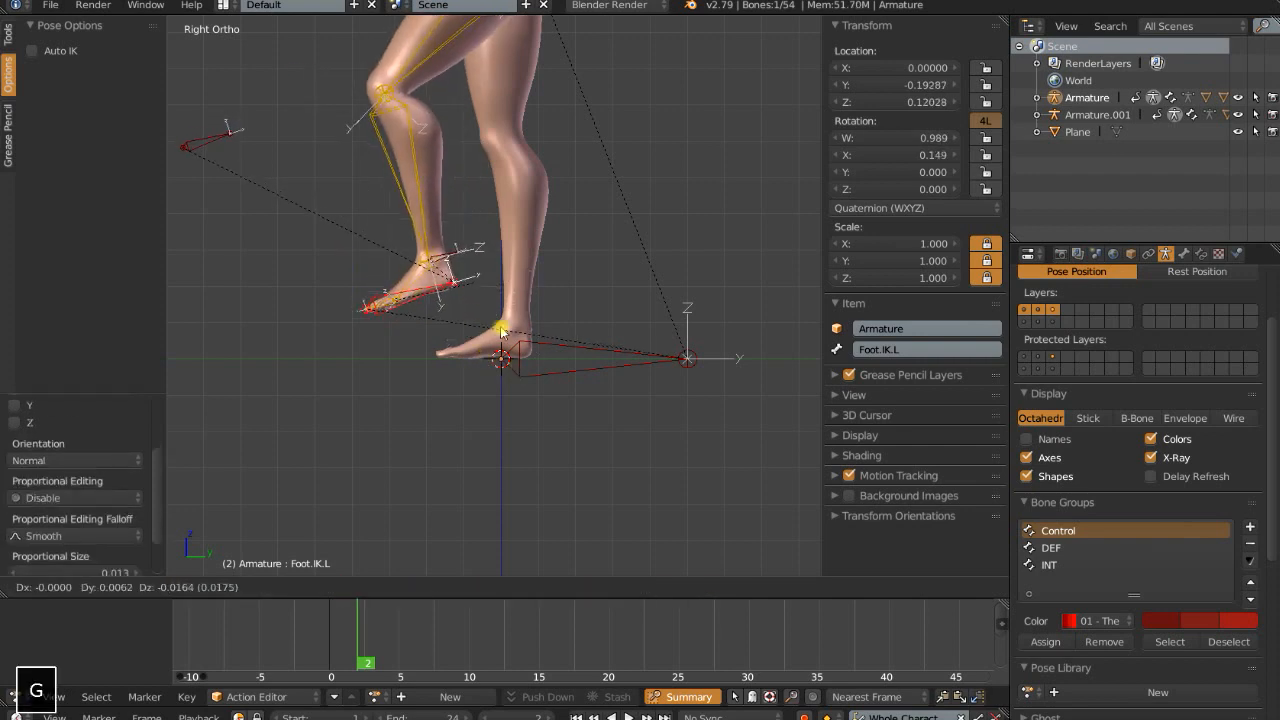
left_click(535, 345)
Try rotating the Foot Roll.IK.L bone while the foot is raised and tilted
scroll(533, 342, "up", 4)
right_click(519, 272)
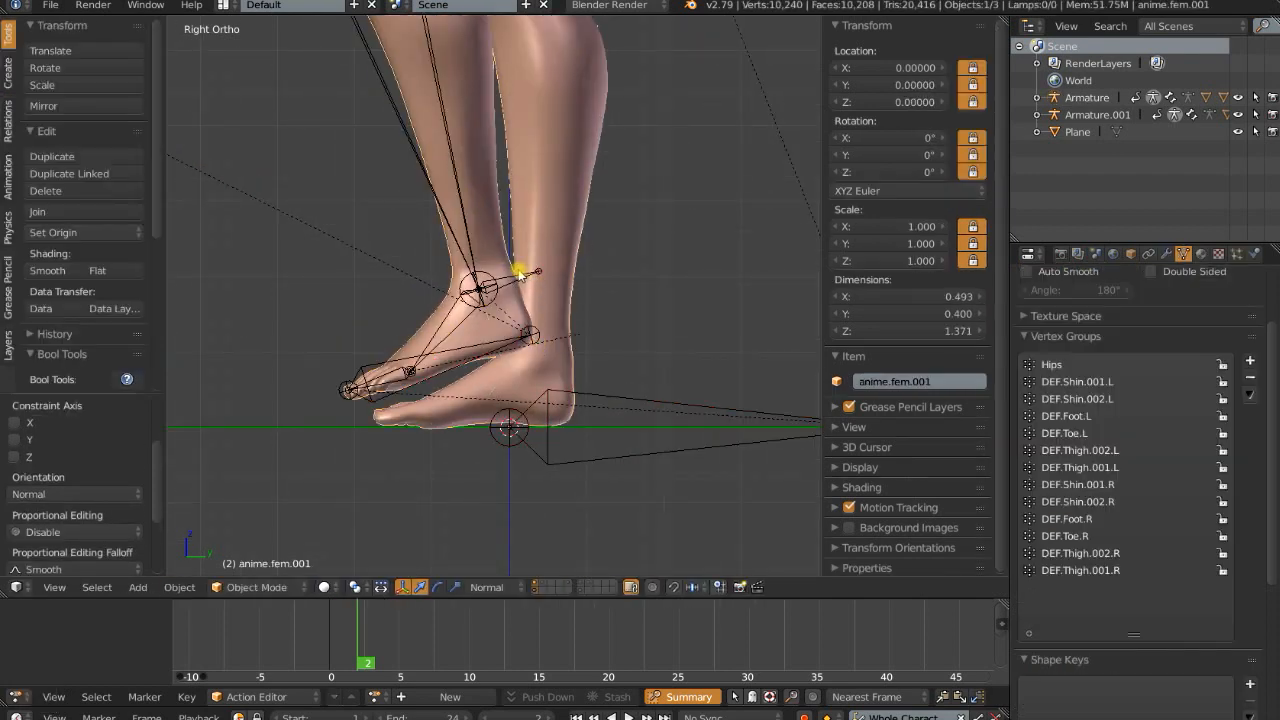
right_click(527, 277)
key("r")
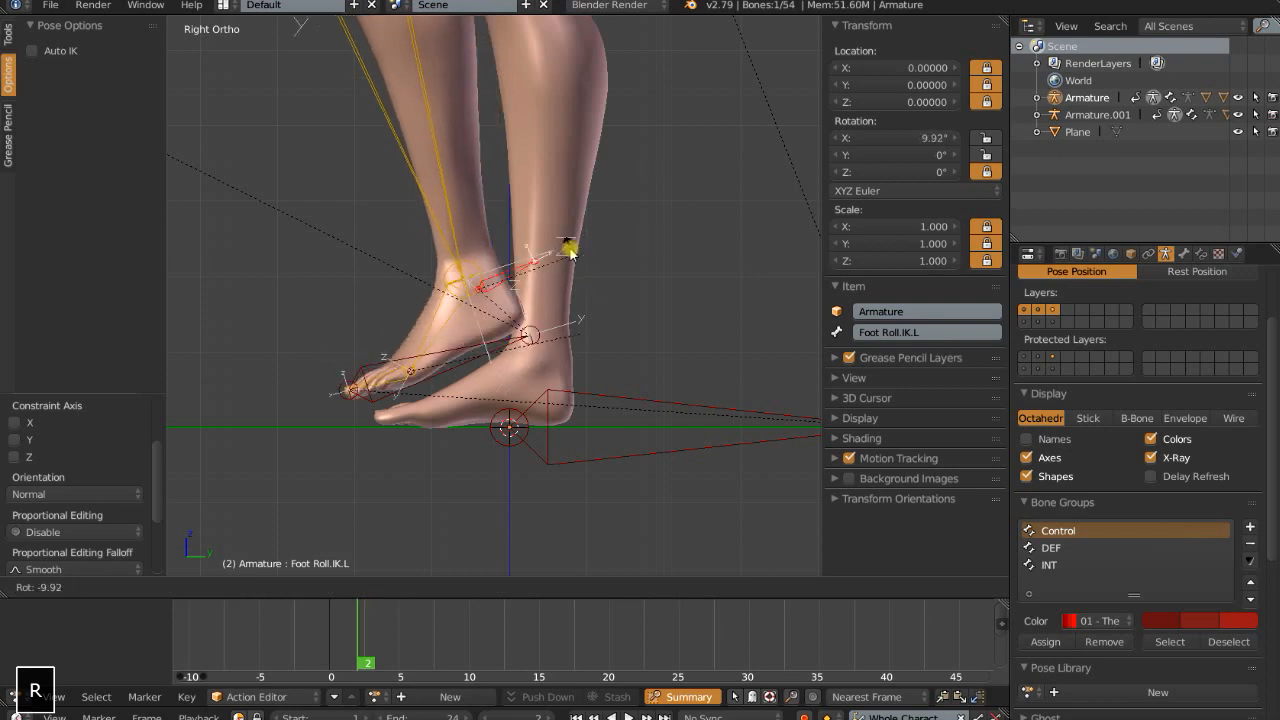
right_click(484, 375)
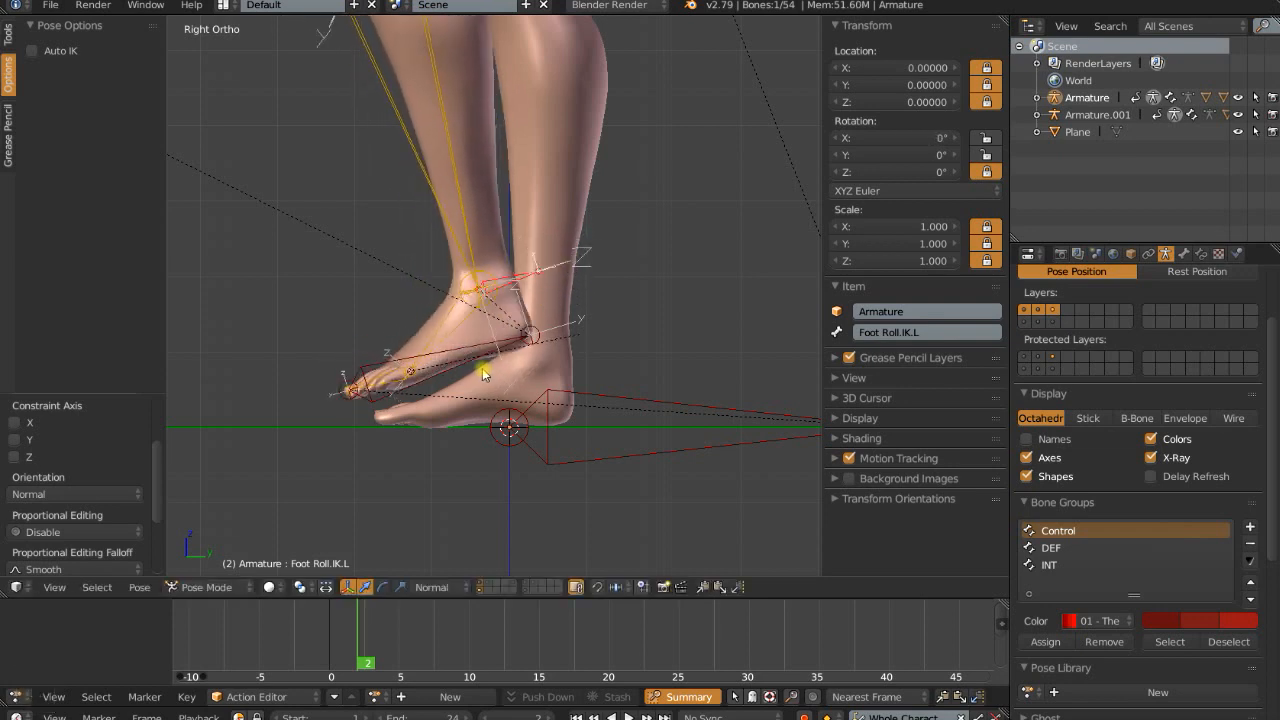
Select all visible bones and clear their rotation, location and scale
right_click(476, 360)
key("a")
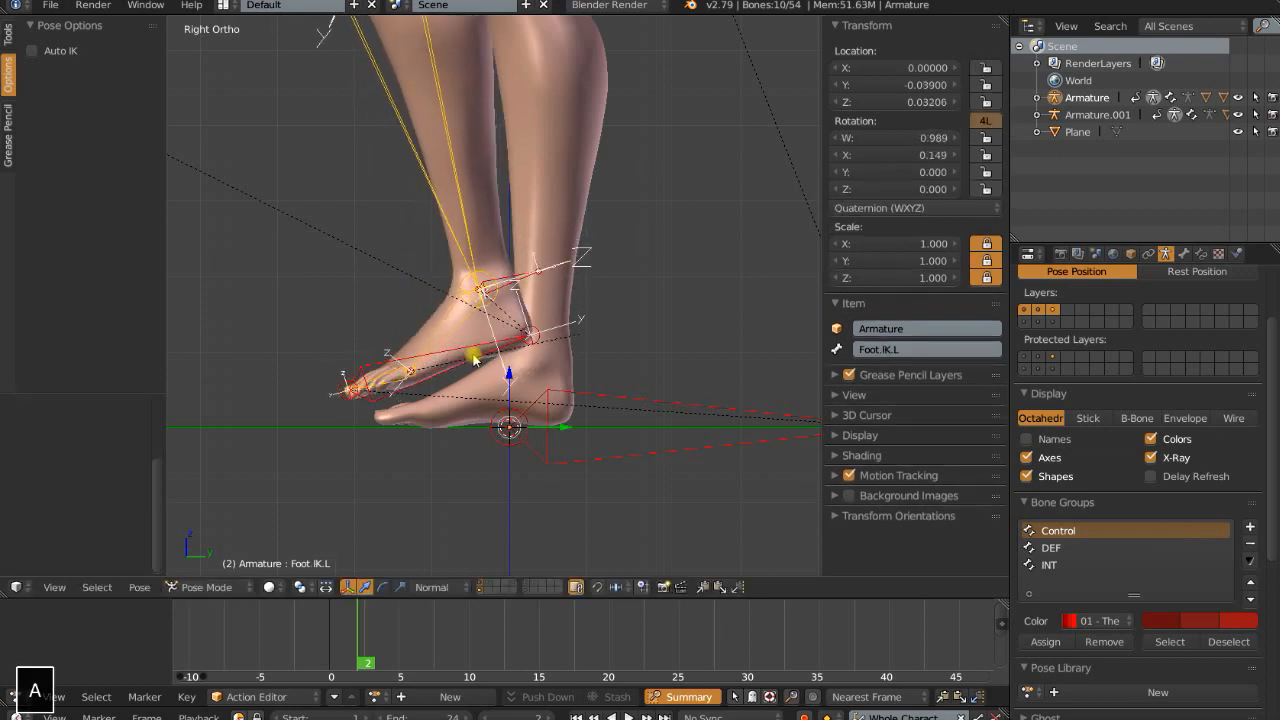
key("alt+r")
key("alt+g")
key("alt+s")
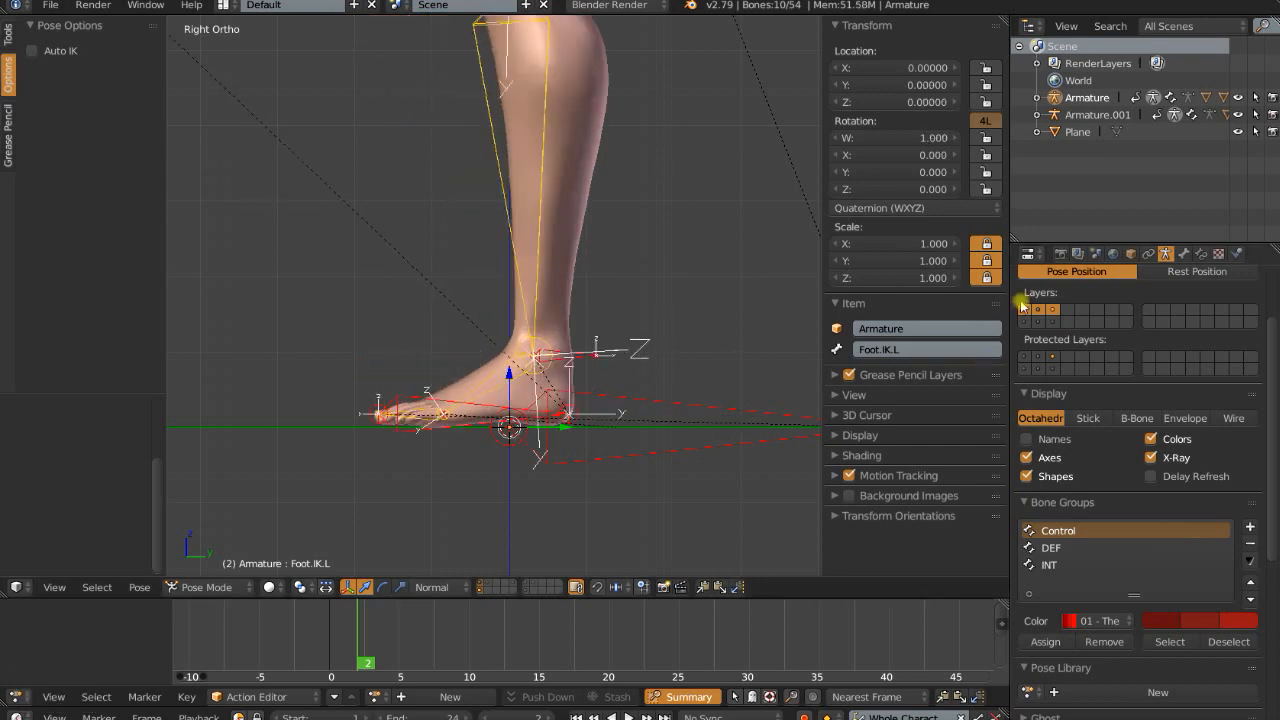
Hide the knee control's armature layer and move Foot.IK.L backward about 0.26 units along Y
middle_click_drag(586, 351, 595, 275, "shift")
scroll(595, 275, "up", 3)
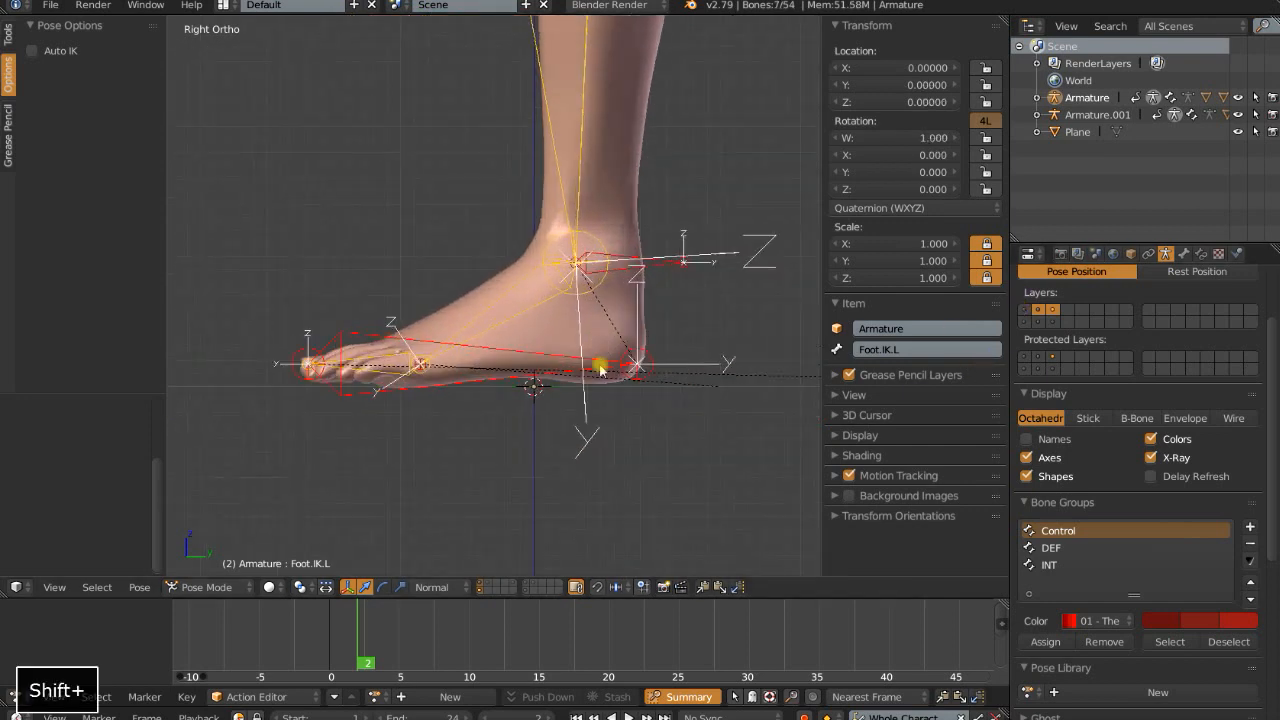
middle_click_drag(596, 377, 610, 399, "shift")
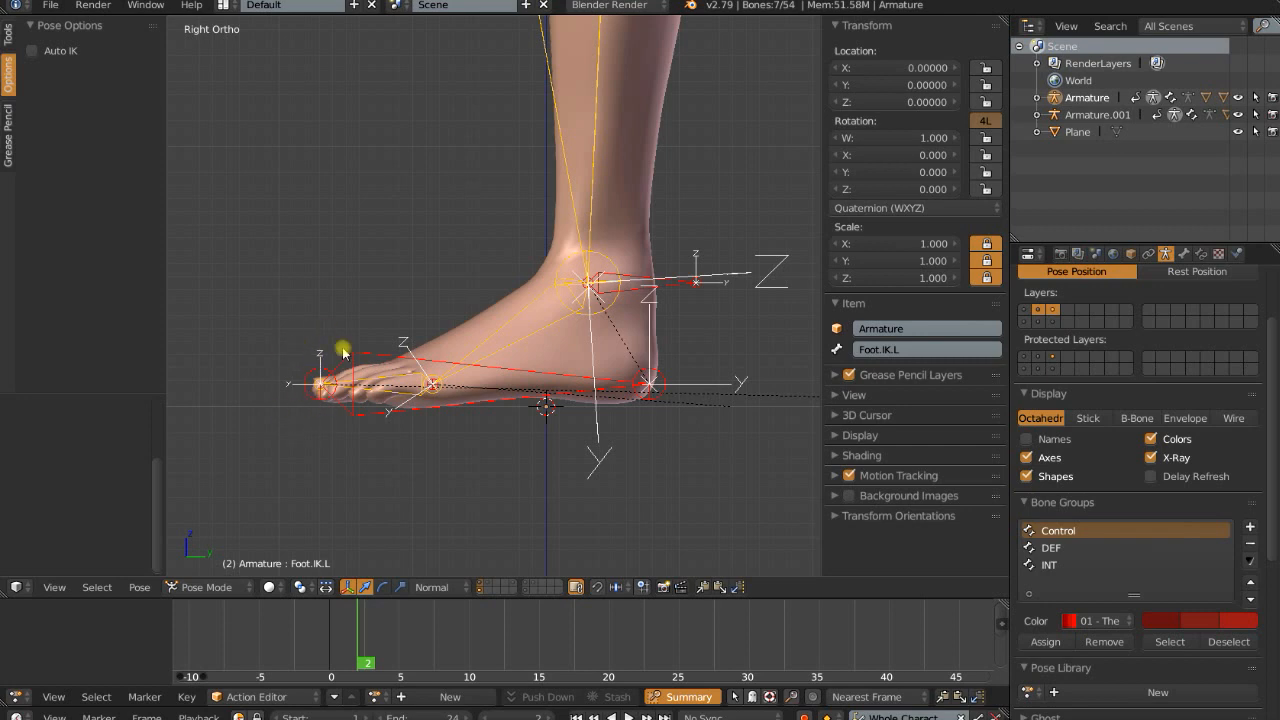
scroll(490, 405, "down", 3)
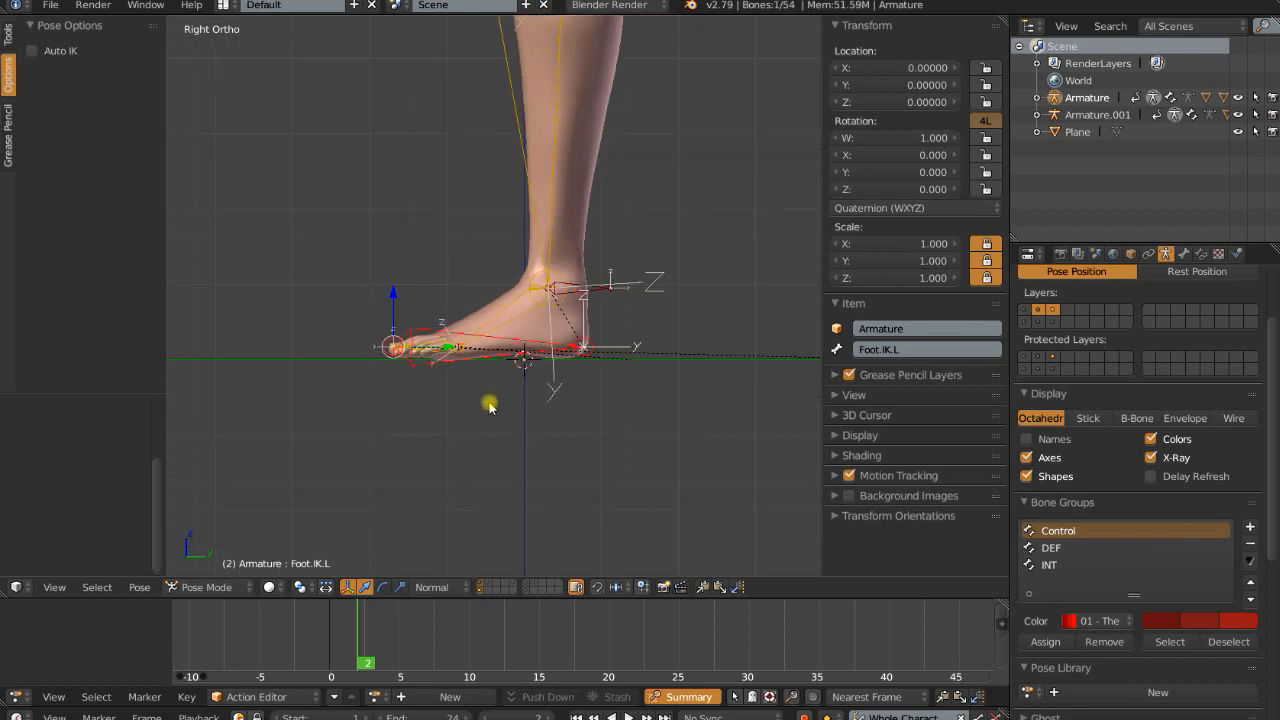
key("g")
left_click(696, 388)
scroll(700, 385, "down", 1)
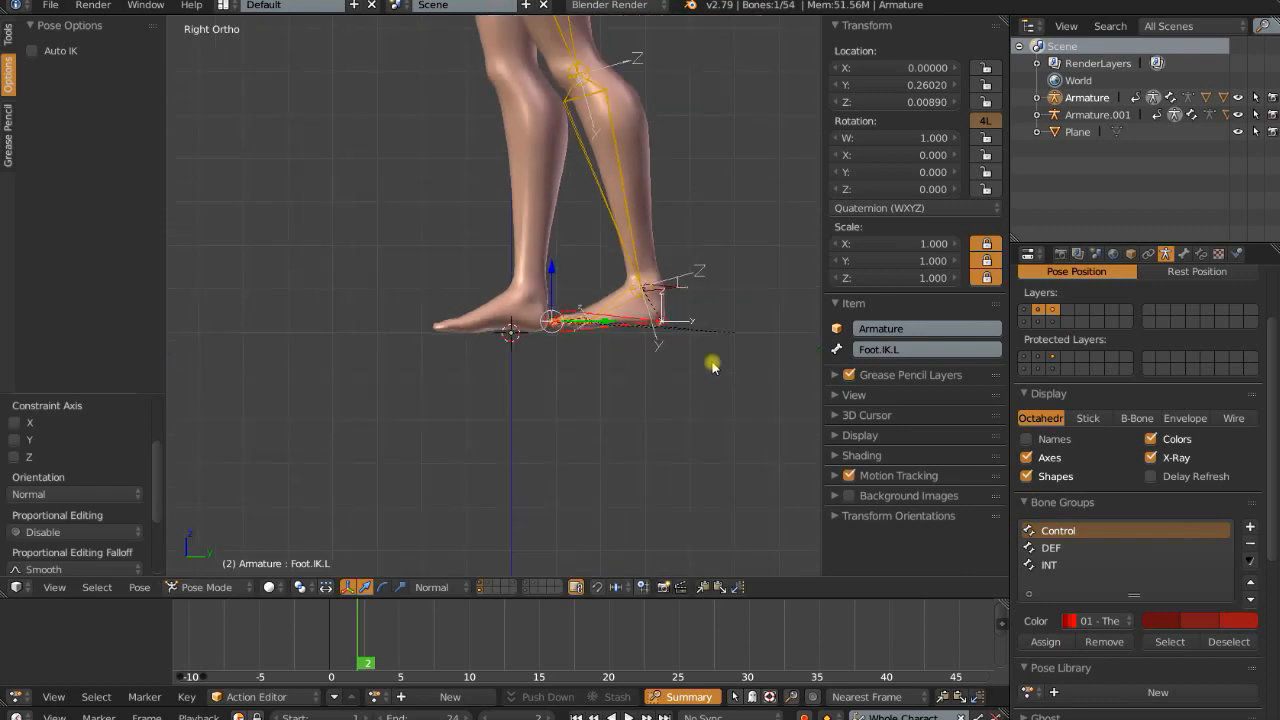
Rotate the Foot Roll.IK.L bone about 37 degrees on X to lift the heel onto the ball of the foot
right_click(679, 291)
key("r")
left_click(640, 373)
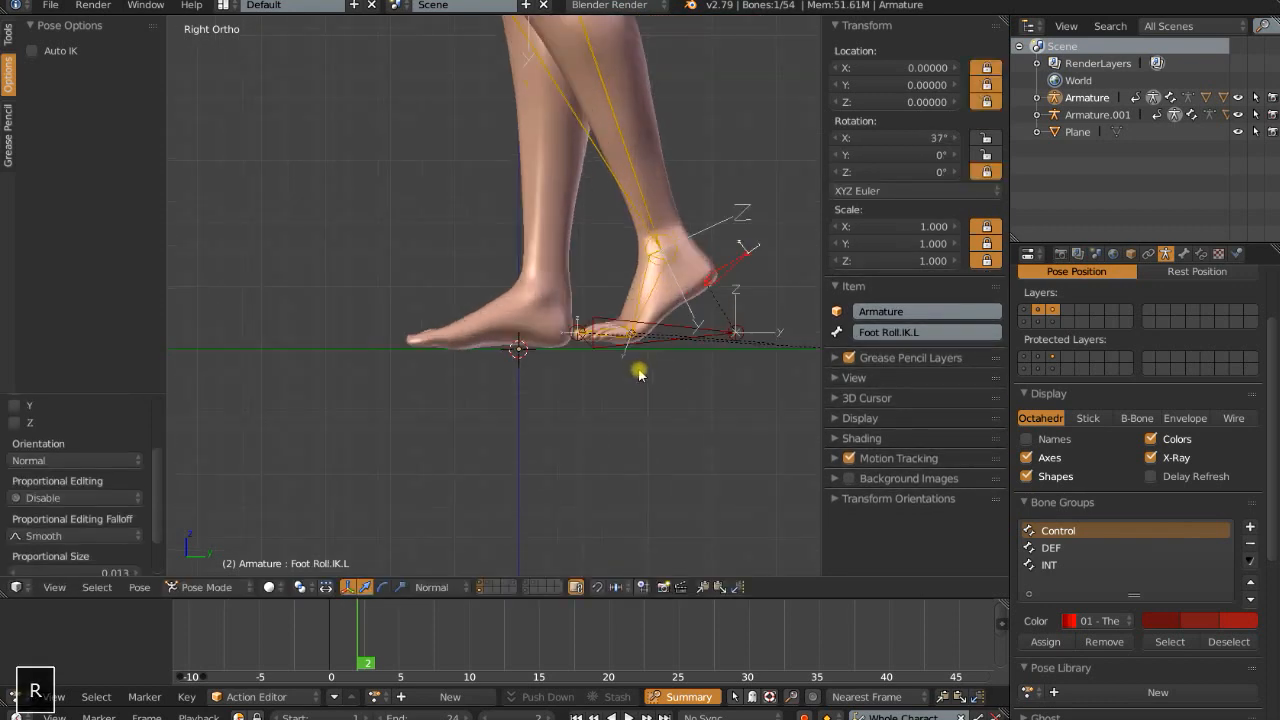
Nudge Foot.IK.L to about 0.27 on Y and rotate Foot Roll.IK.L to about 56 degrees on X
right_click(680, 342)
key("g")
left_click(687, 346)
right_click(743, 266)
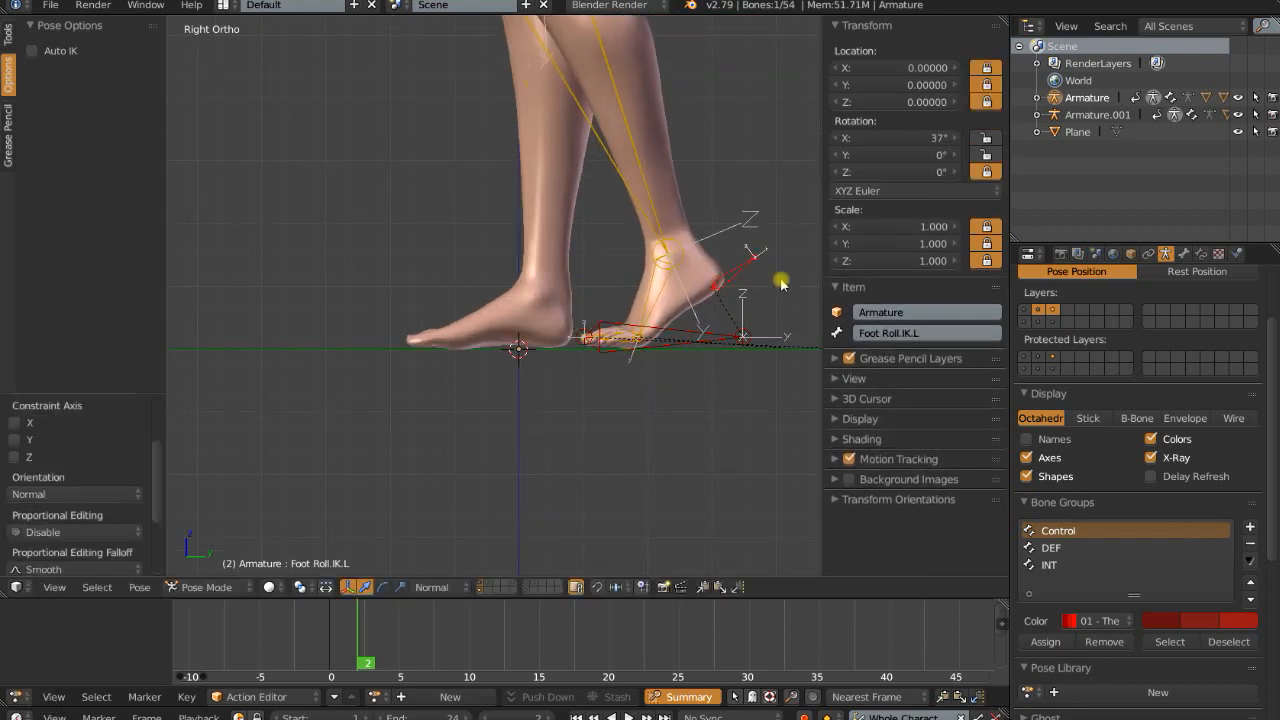
key("r")
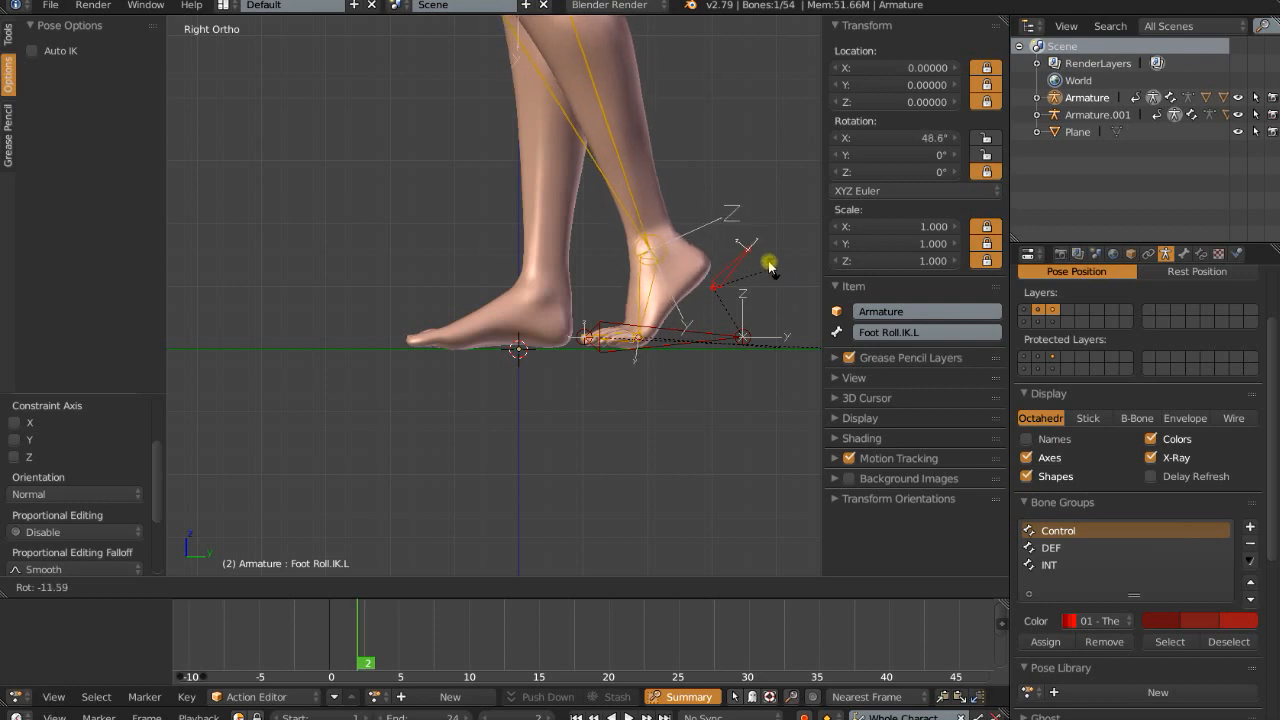
left_click(769, 264)
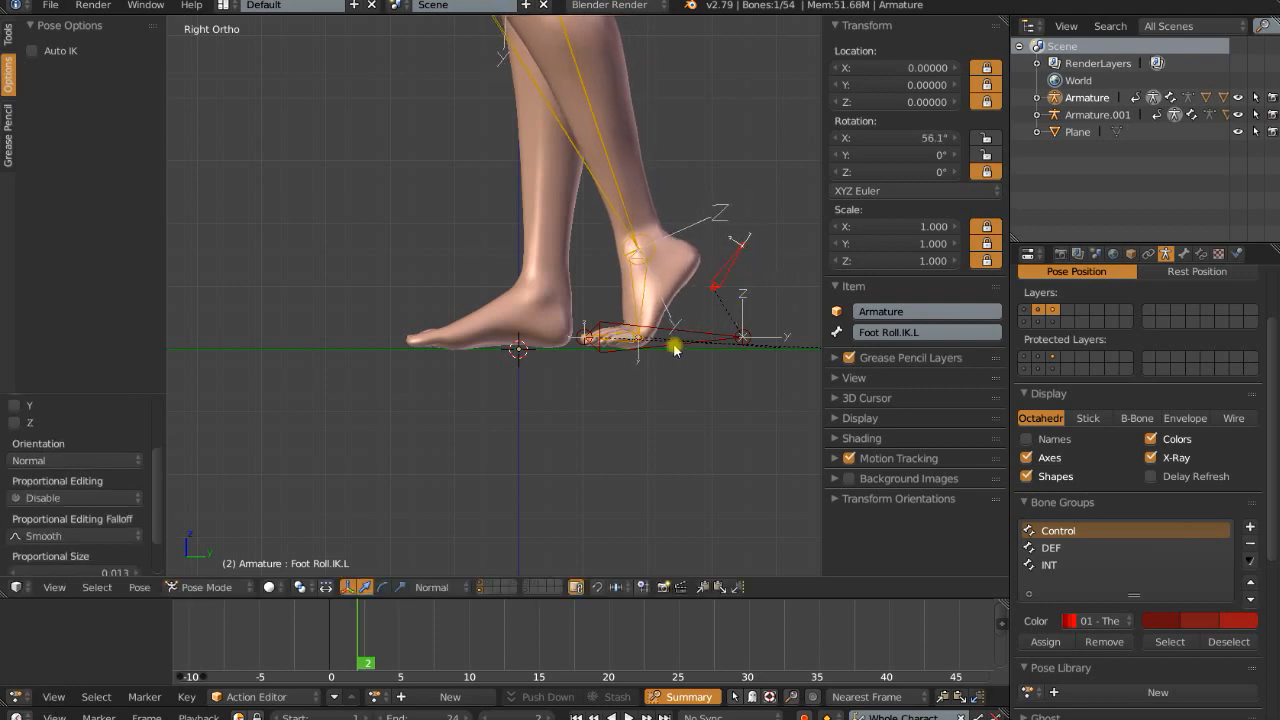
Try rotating Foot.IK.L around the toe tip, both freely and constrained to the global X axis
right_click(675, 348)
key("r")
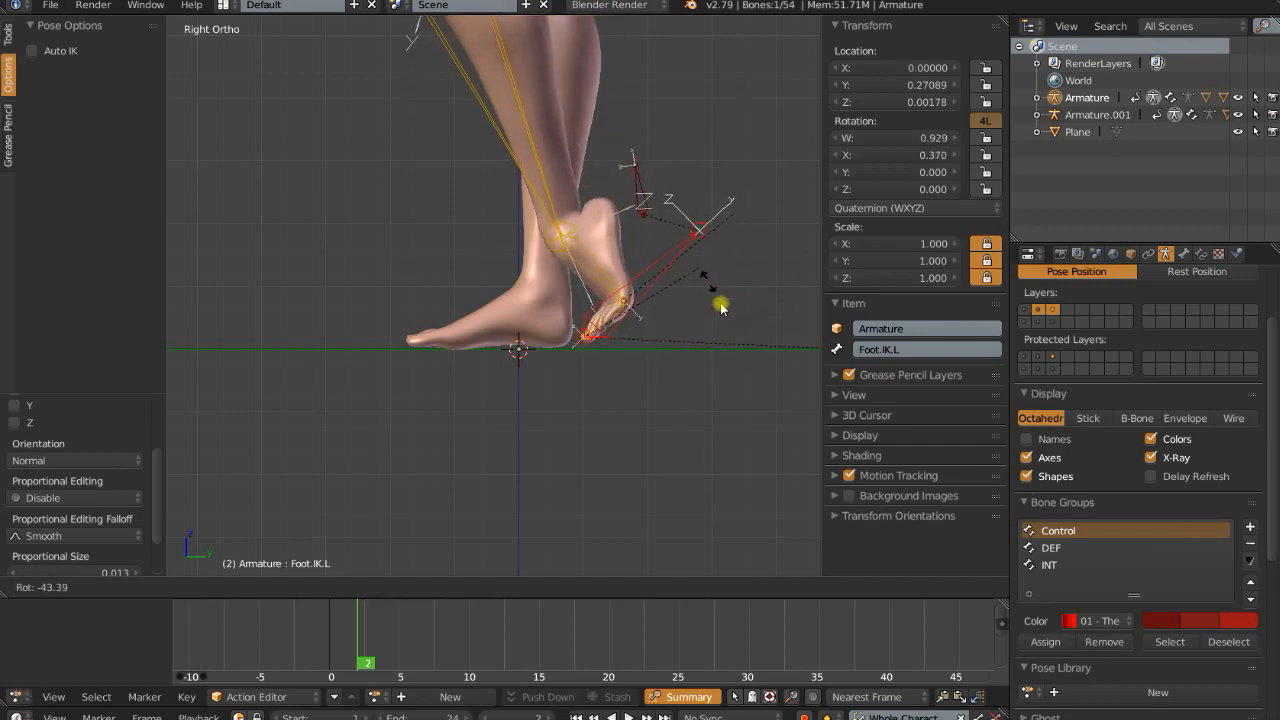
right_click(734, 343)
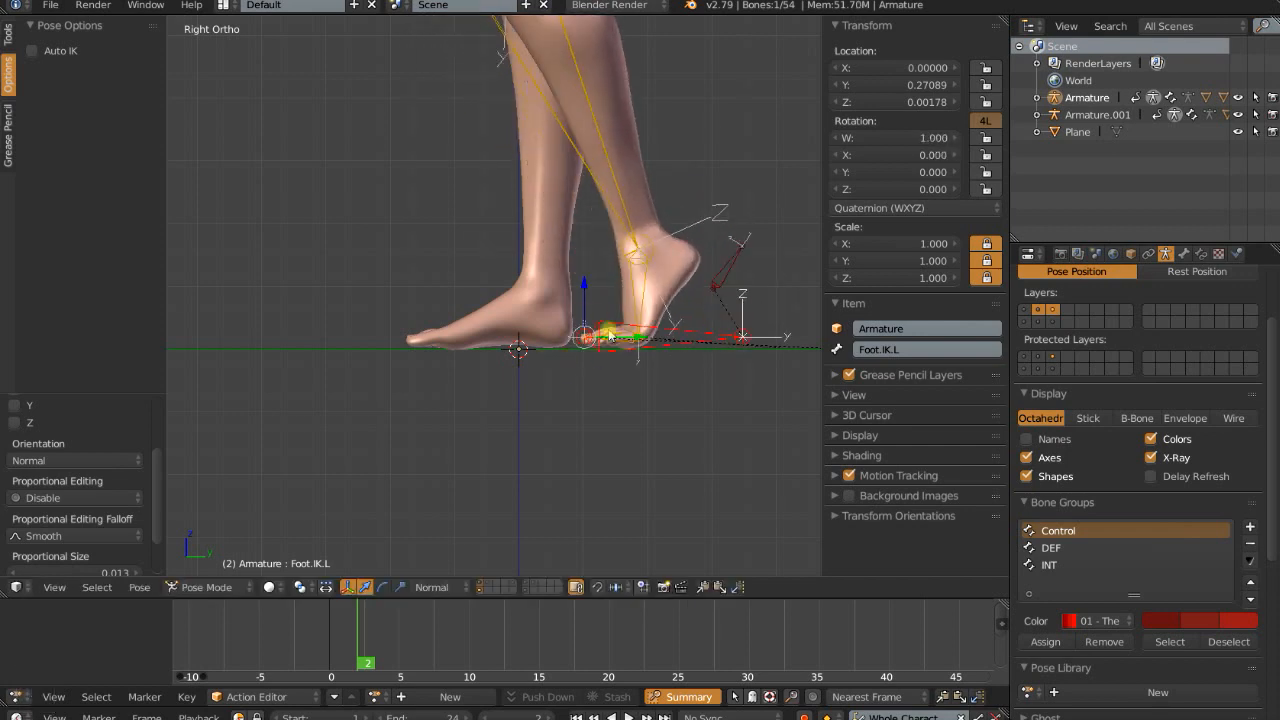
key("r")
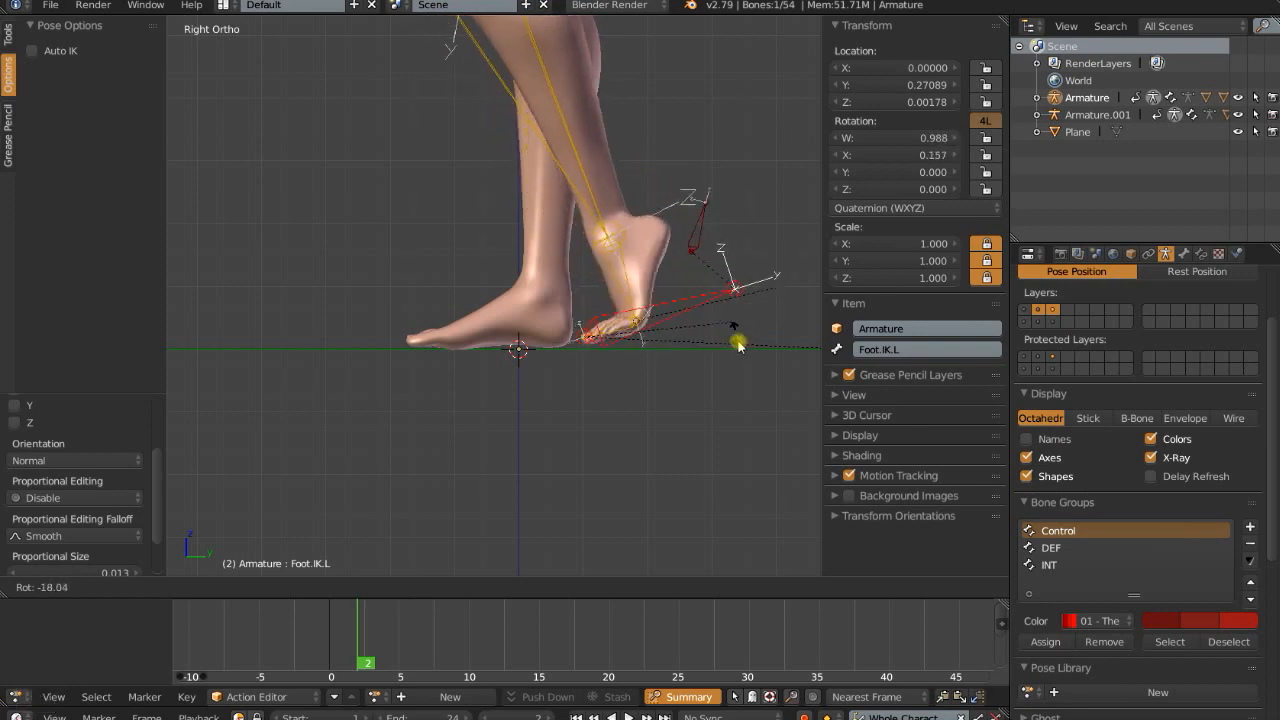
right_click(718, 306)
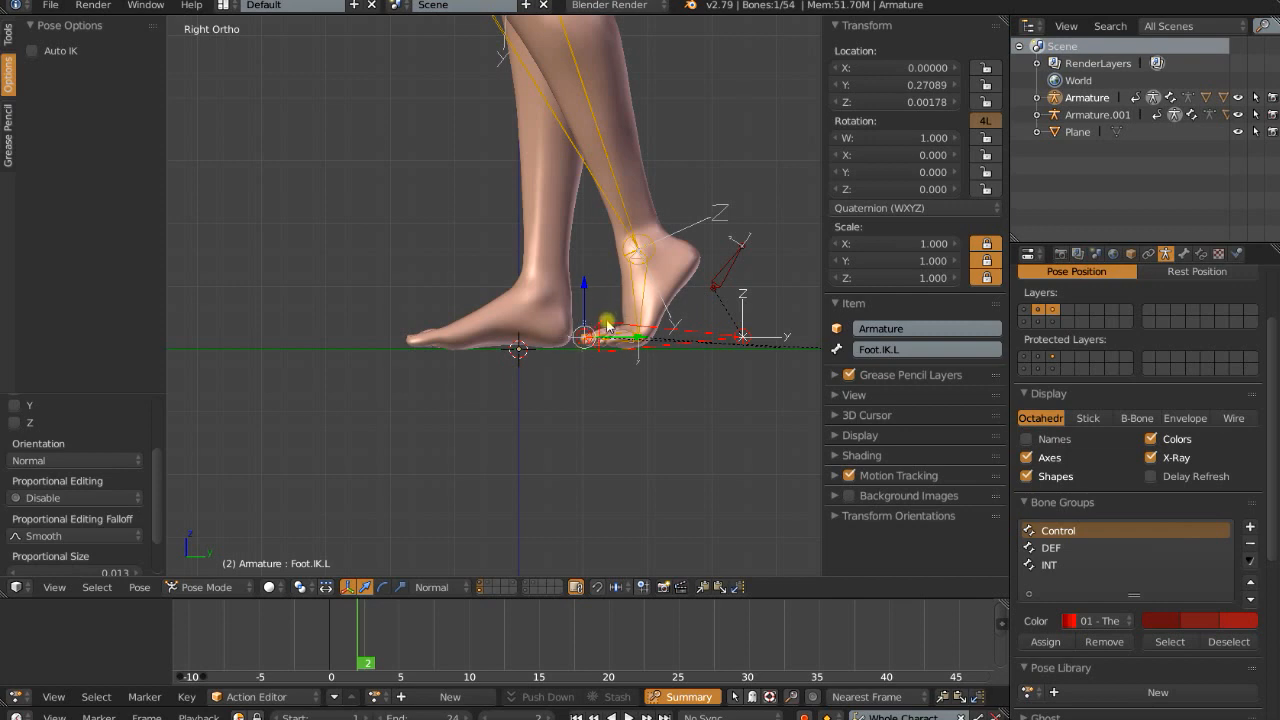
key("r")
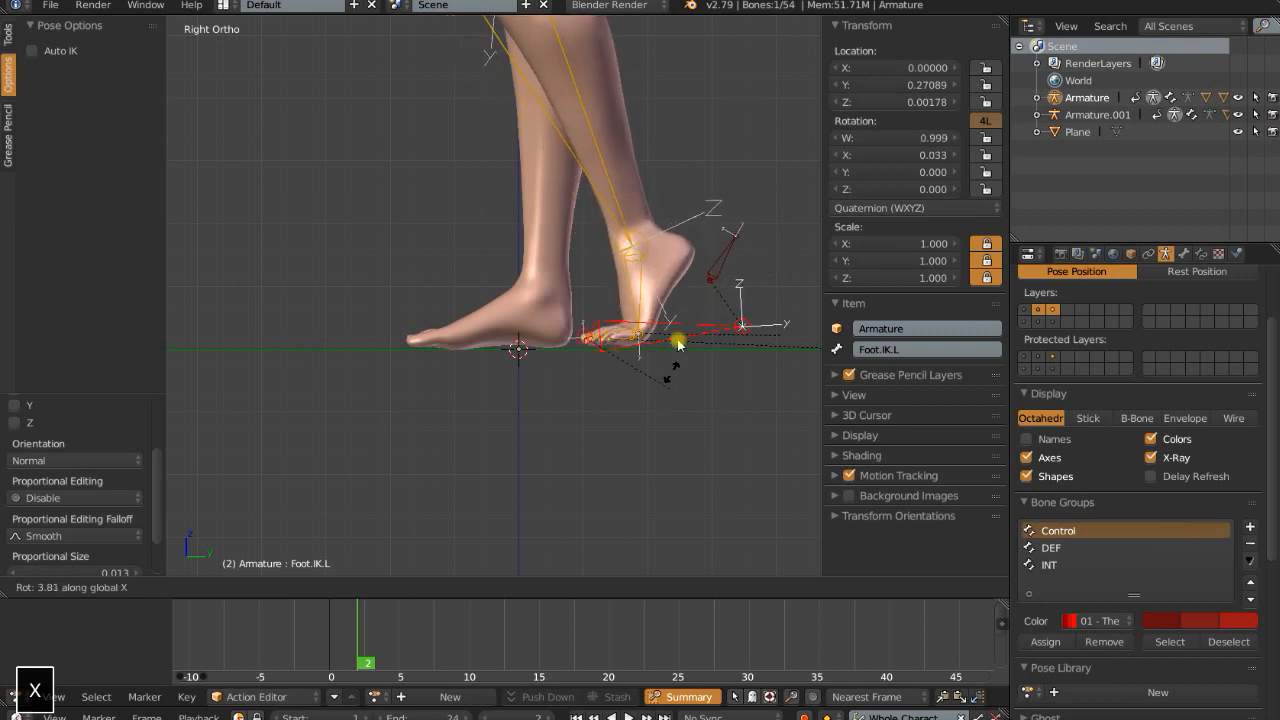
right_click(679, 344)
Select all visible bones and clear their rotation, location and scale to return the leg to its rest pose
key("a")
key("alt+r")
key("alt+g")
key("alt+s")
Show the scene layer with the high-heel shoes and the armature layer holding the heel control bones
scroll(600, 372, "up", 4)
right_click(516, 373)
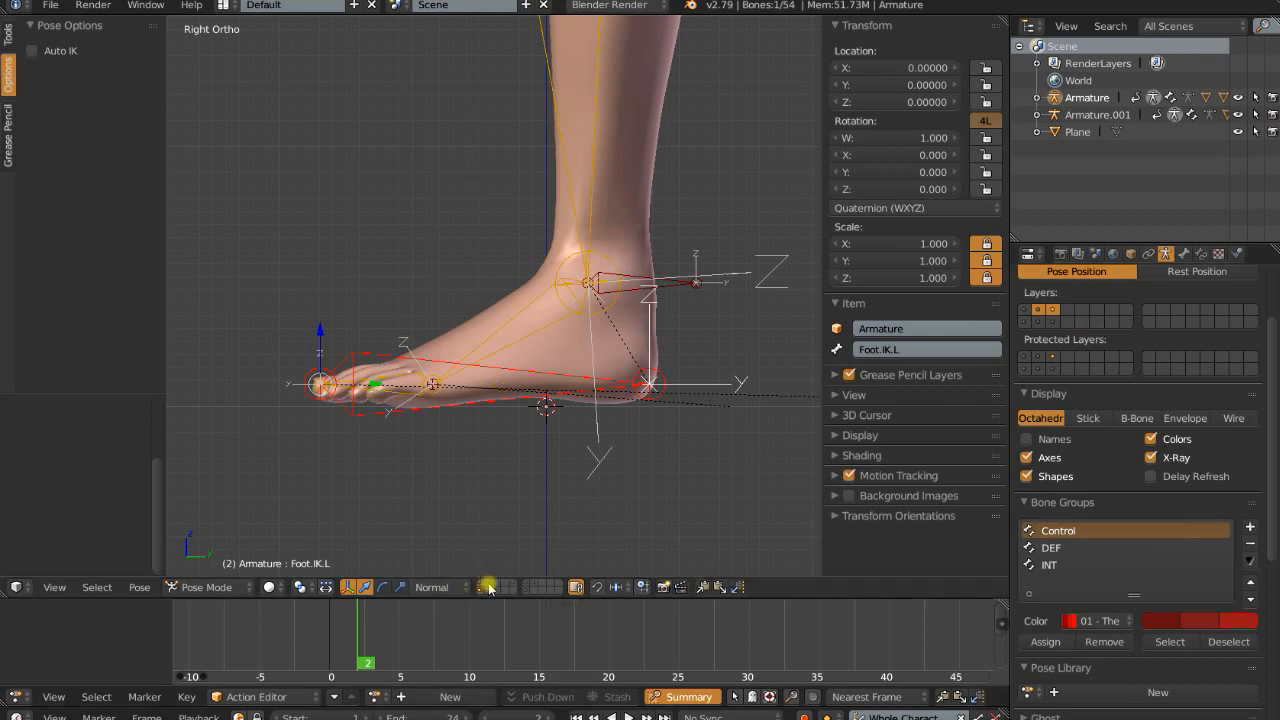
key("shift+2")
middle_click_drag(502, 555, 563, 457, "shift")
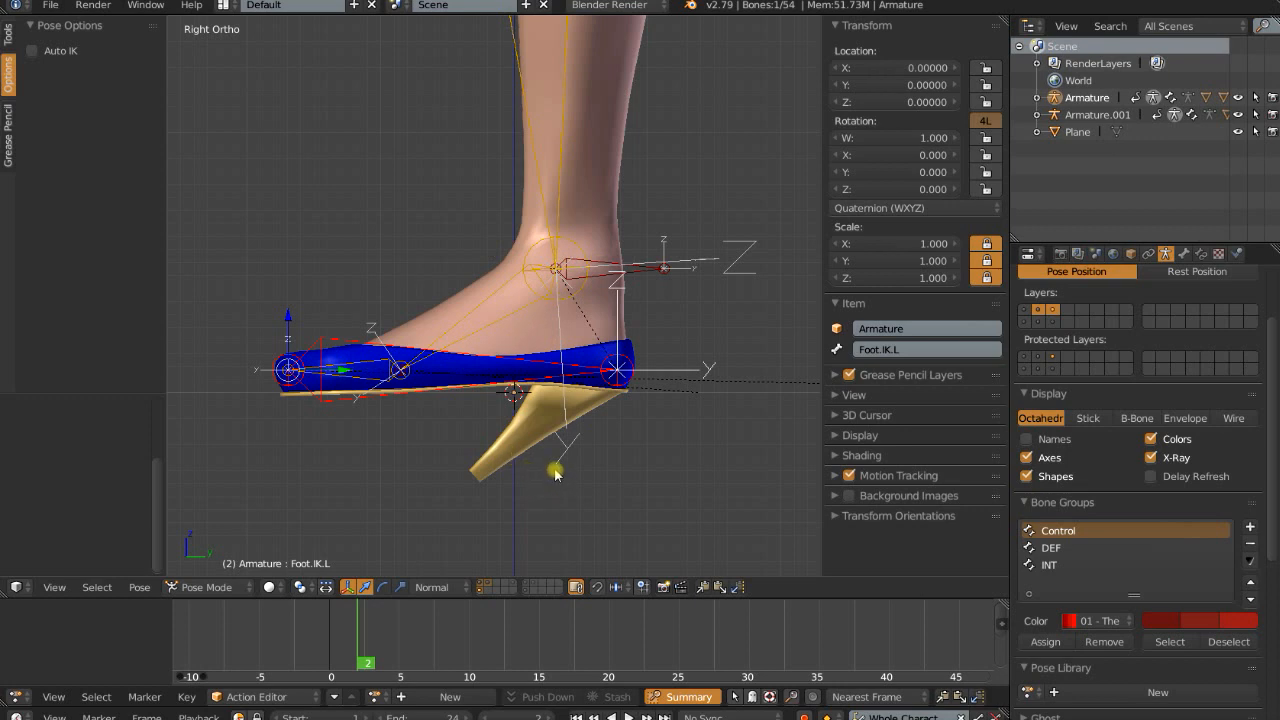
left_click(1024, 321, "shift")
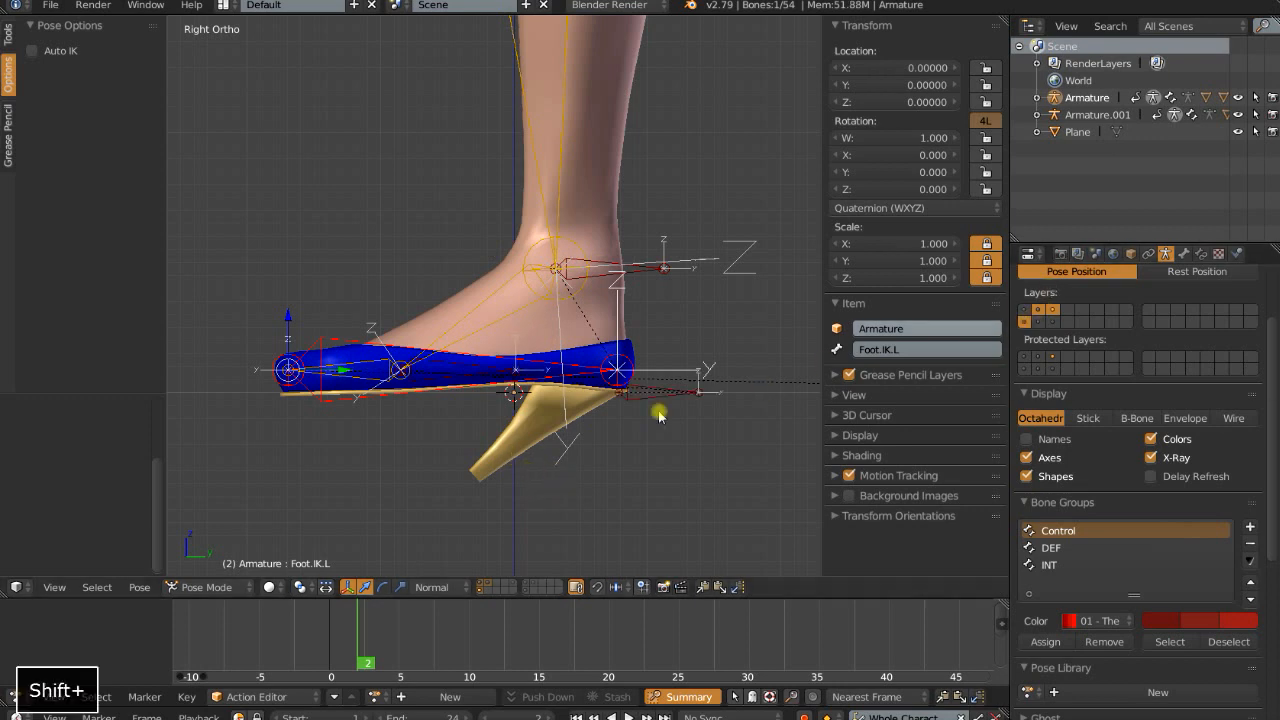
middle_click_drag(605, 341, 576, 454, "shift")
scroll(551, 433, "down", 4, "shift")
Try raising the shoe's heel by rotating Foot Roll.IK.L about 48 degrees on X, and clear that bone's rotation
right_click(597, 362)
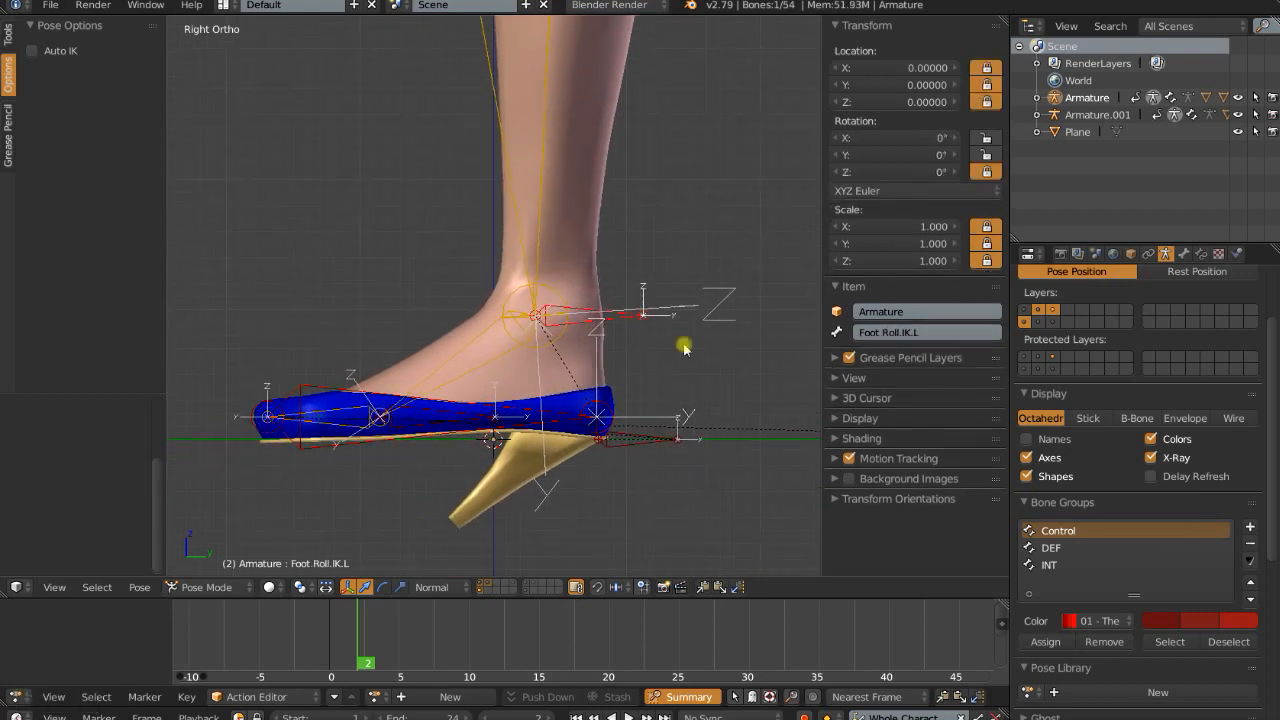
key("r")
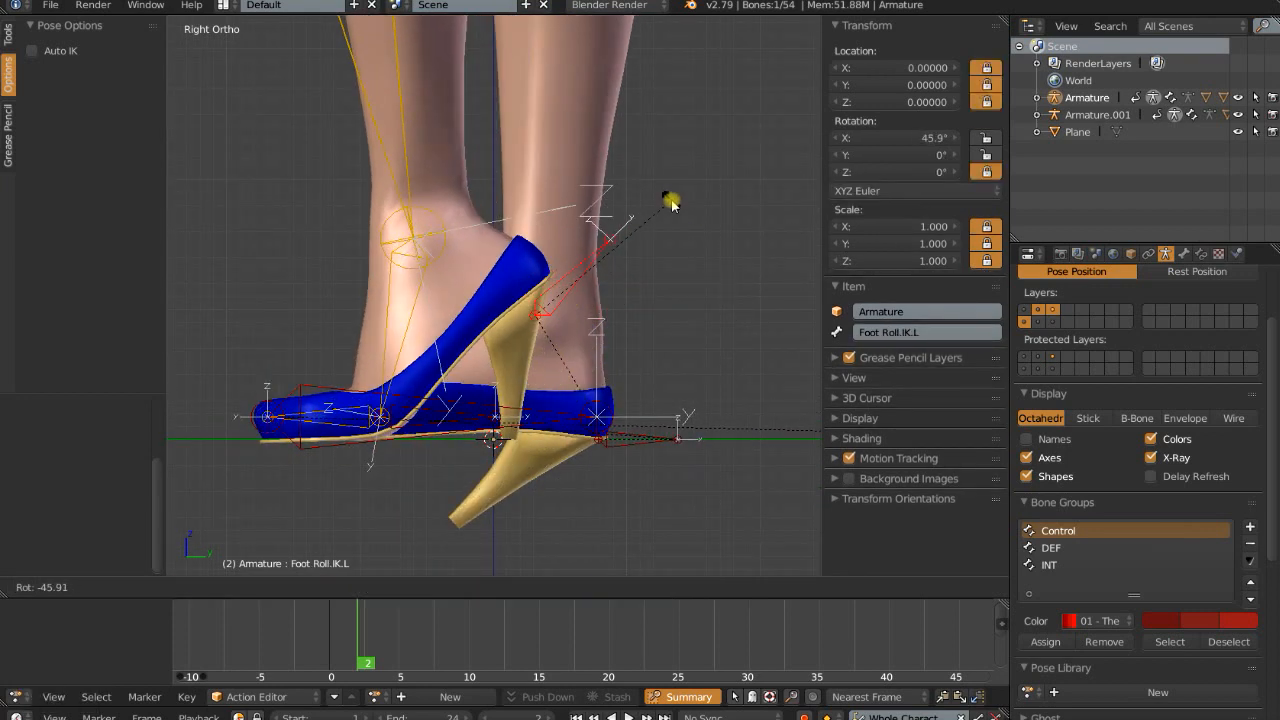
left_click(668, 200)
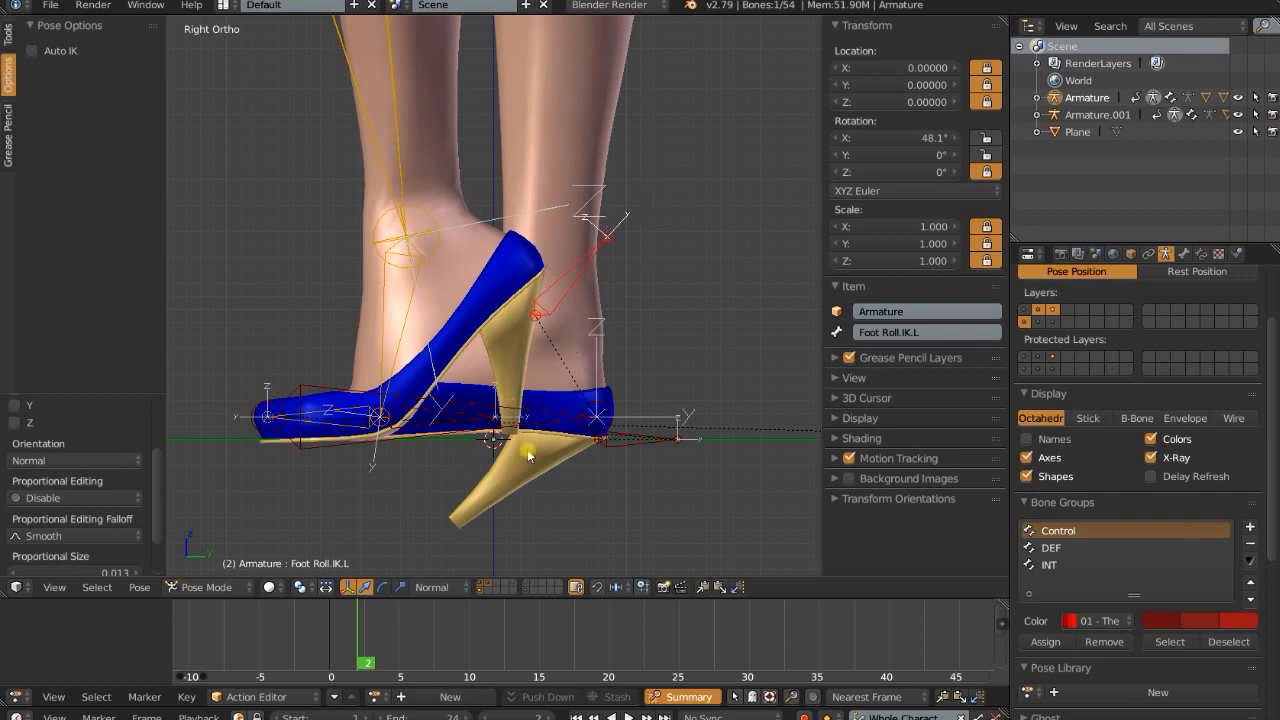
key("r")
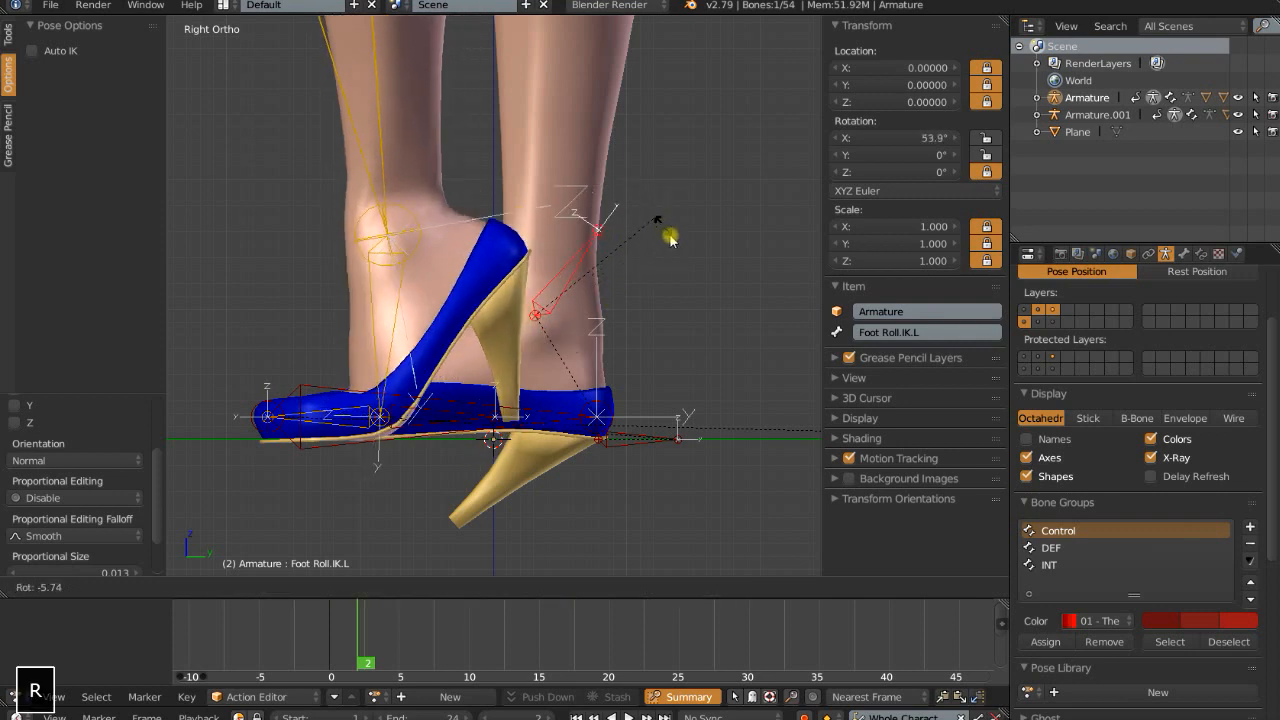
left_click(915, 310)
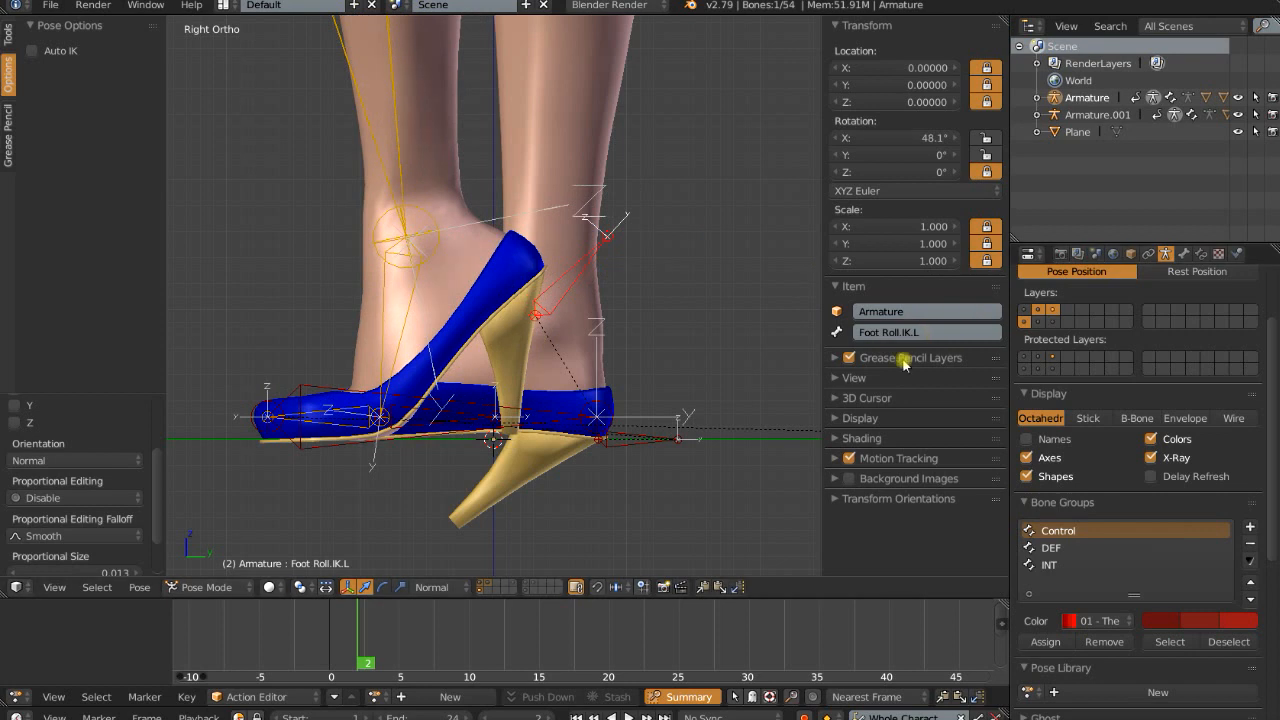
key("r")
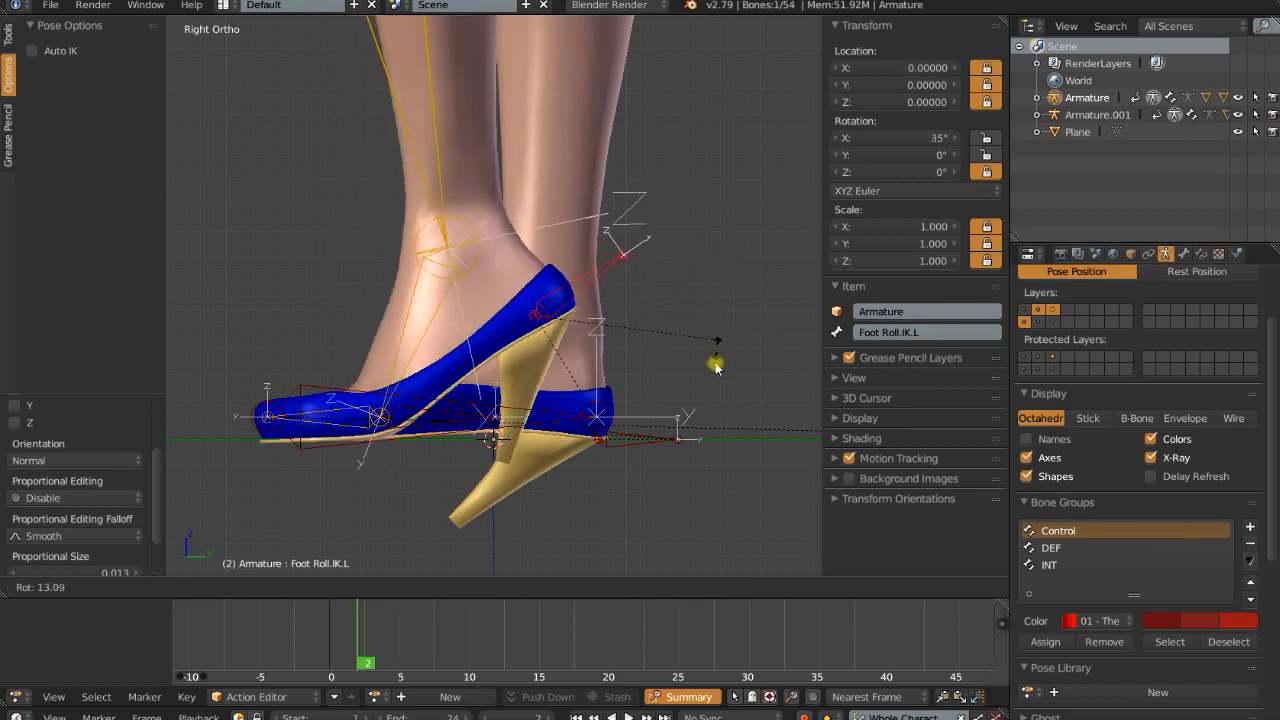
left_click(710, 347)
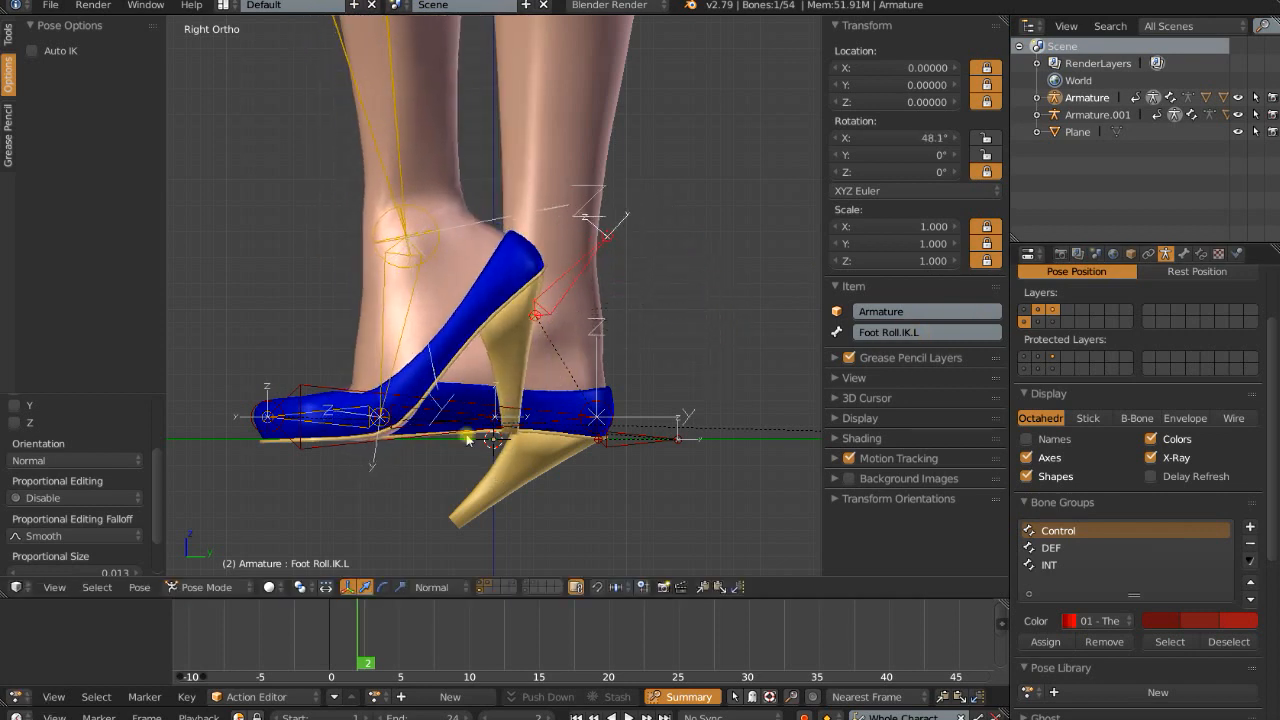
key("alt+r")
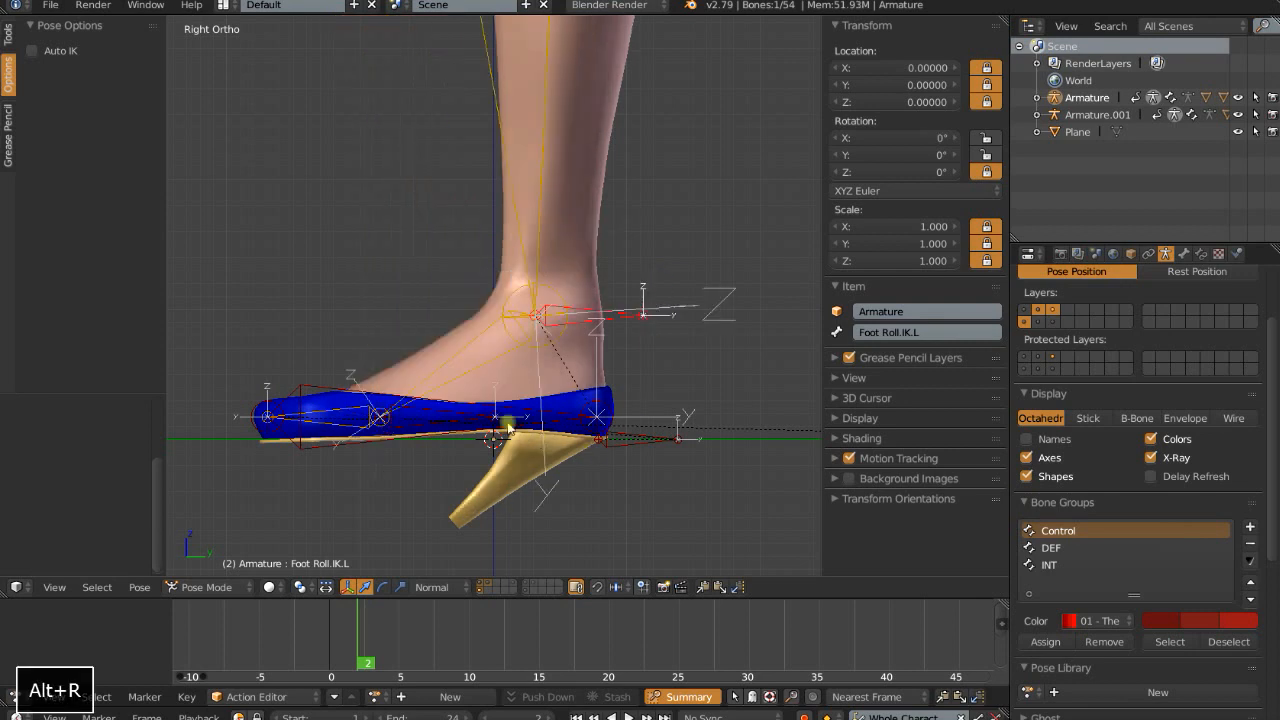
Rotate the Heel Height.L bone about 46 degrees on X to pose the foot for the high-heel shoe
right_click(480, 422)
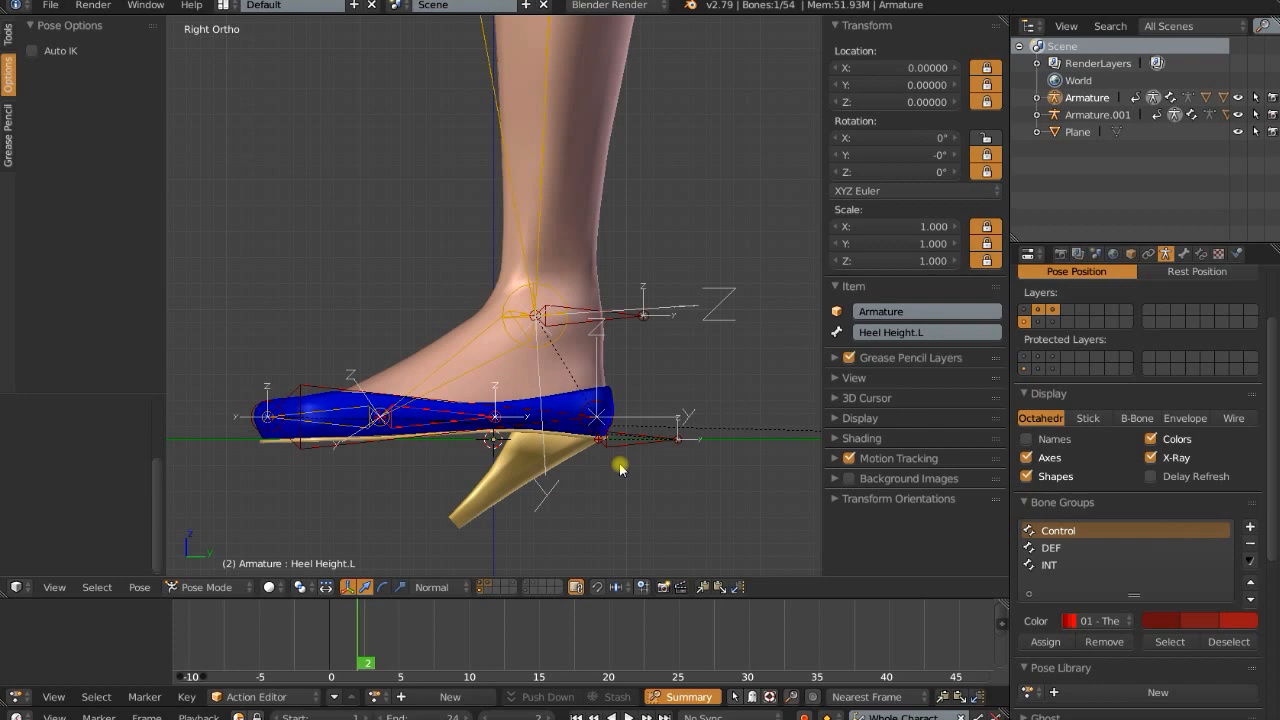
key("r")
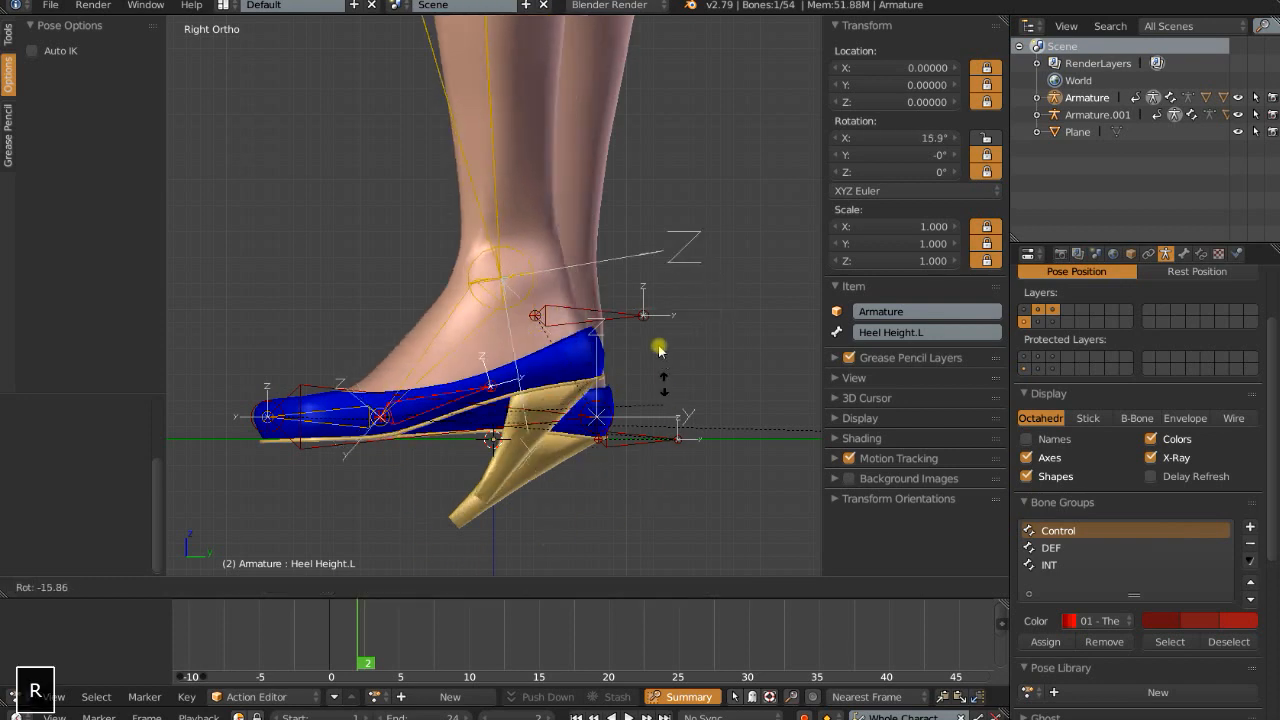
left_click(617, 272)
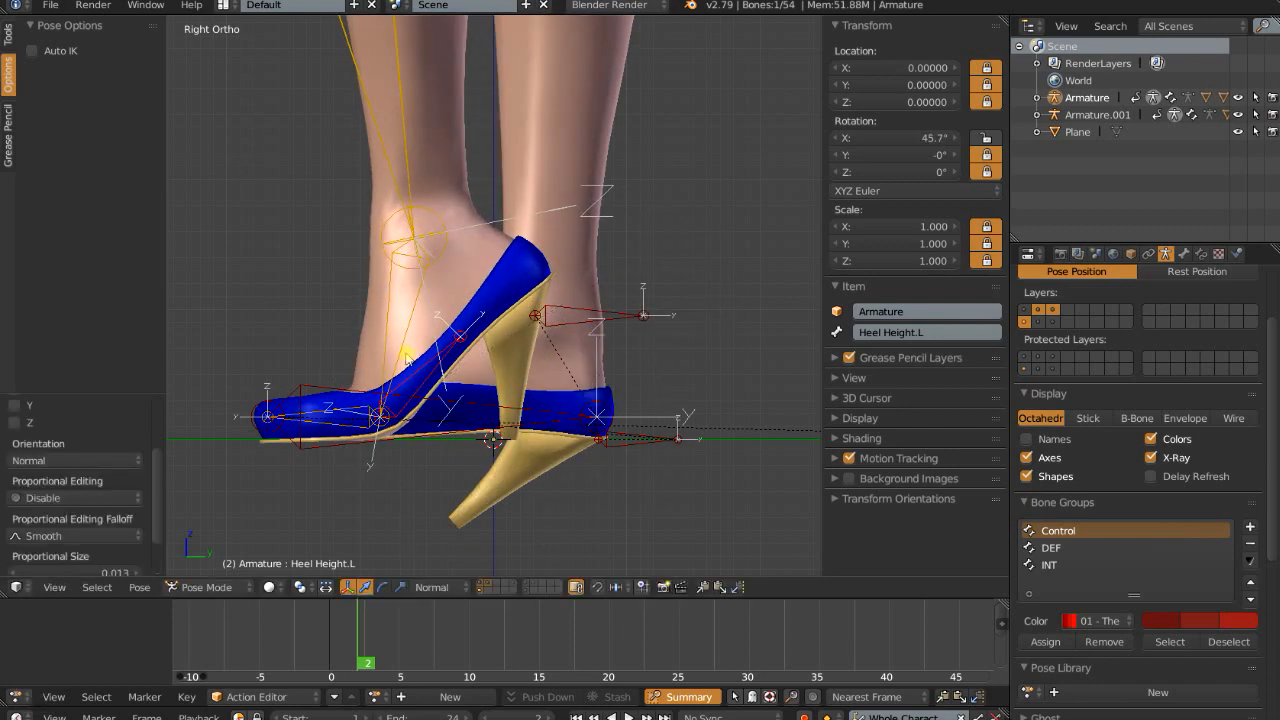
Try rotating Foot Roll.IK.L backward and Heel Height.L further forward in the raised-heel pose
right_click(636, 316)
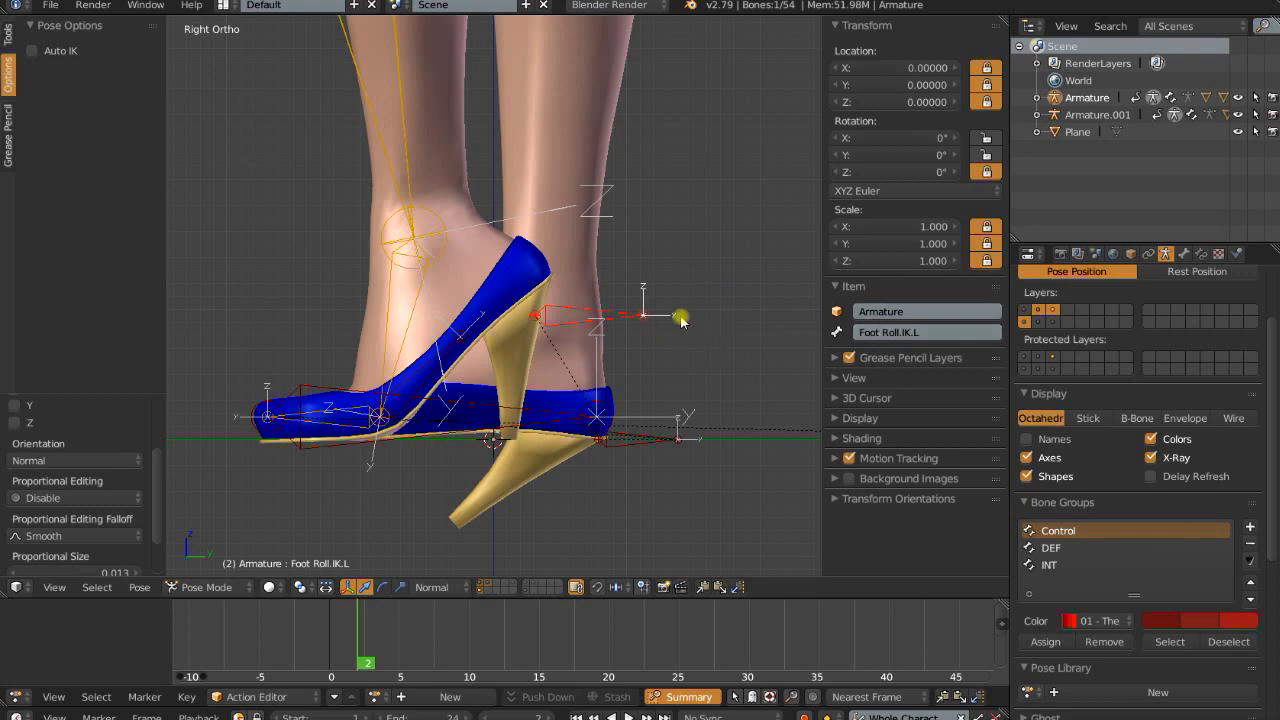
key("r")
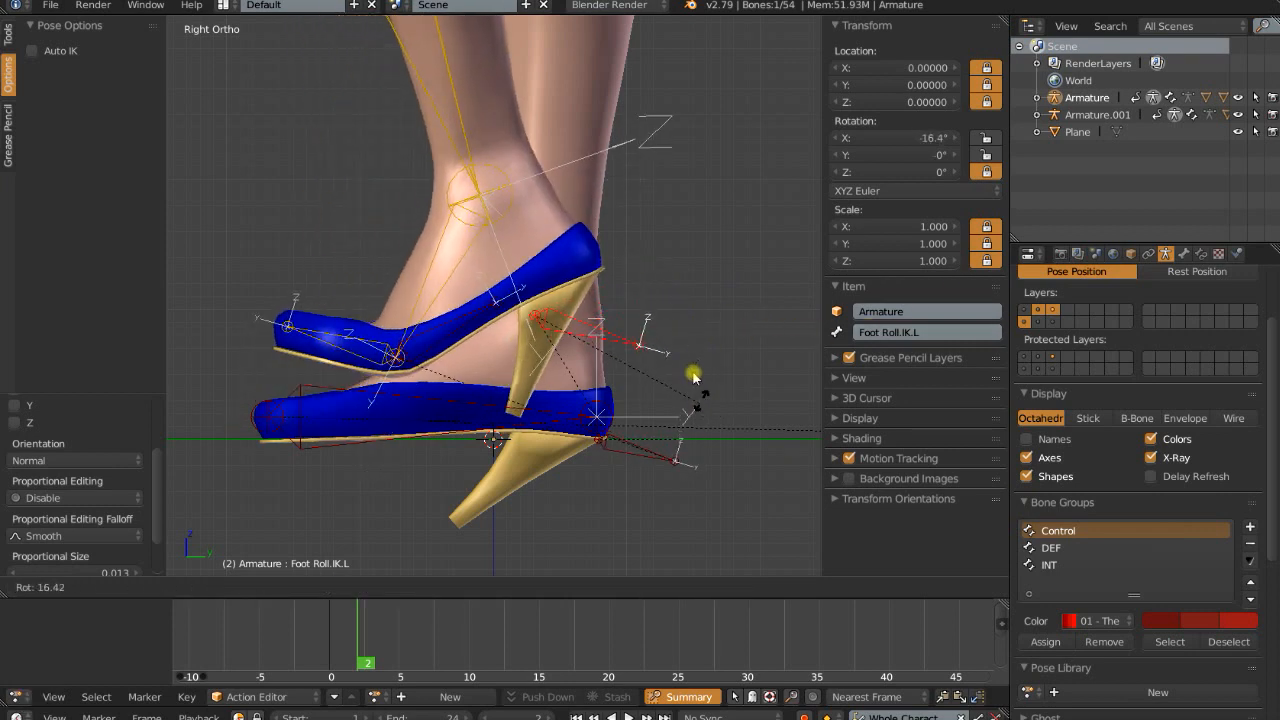
key("Escape")
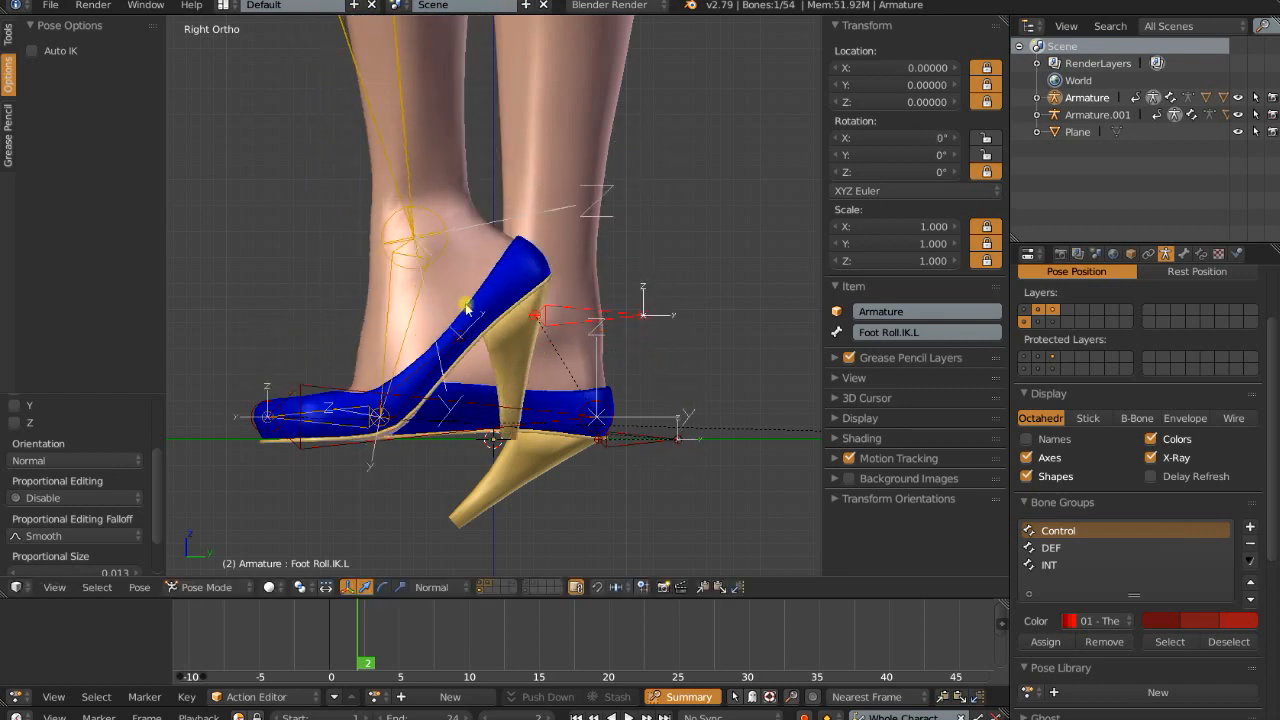
right_click(458, 335)
key("r")
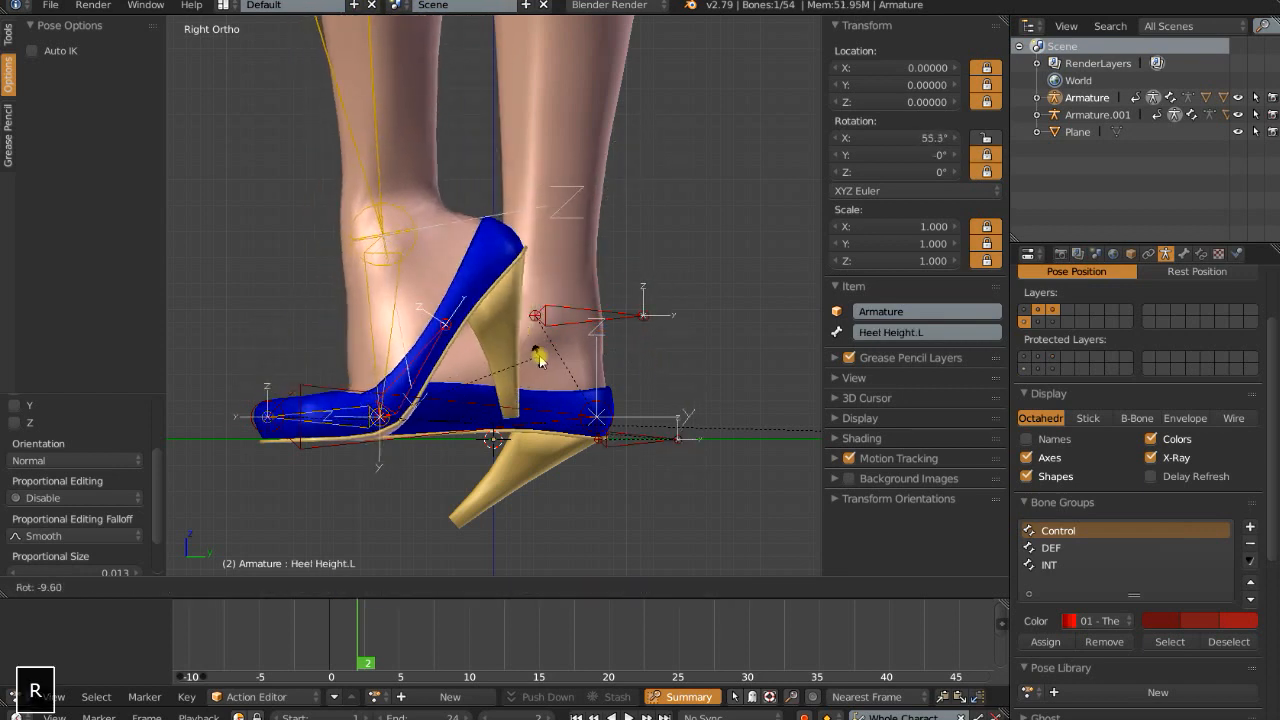
left_click(657, 444)
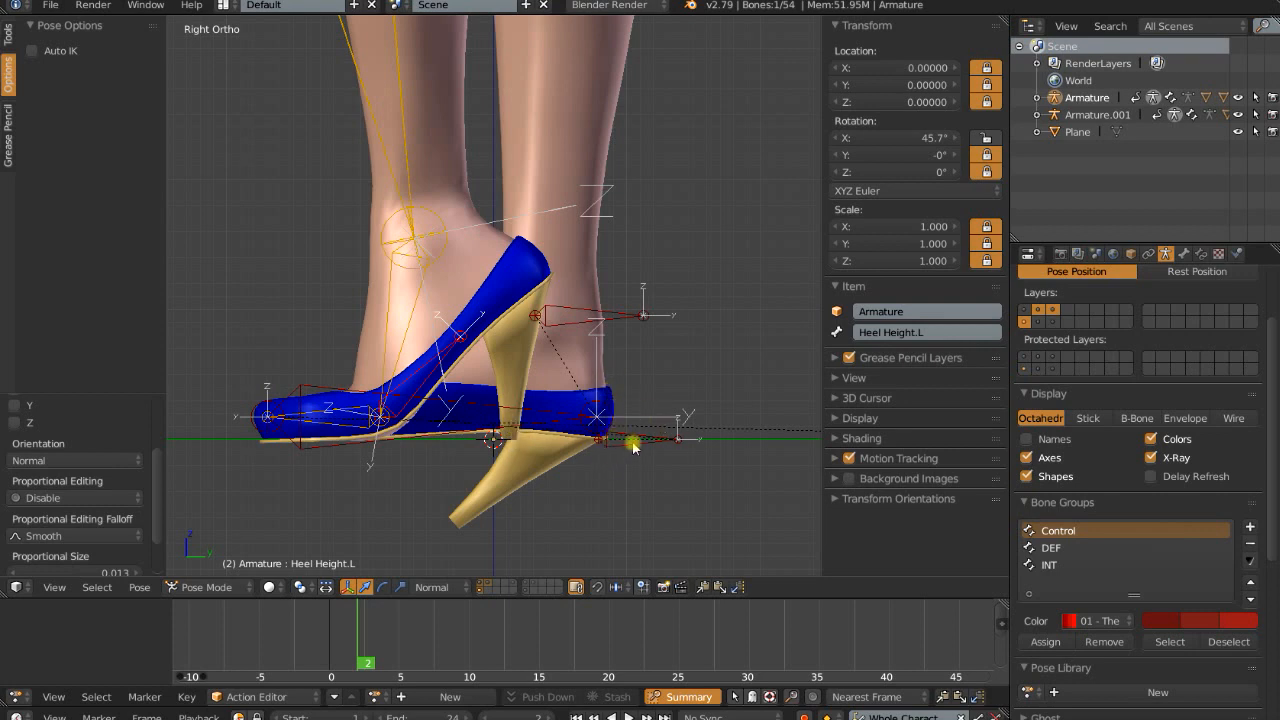
Move the Heel Position.L bone about 0.061 units forward along Y so it sits under the shoe's heel tip
right_click(491, 433)
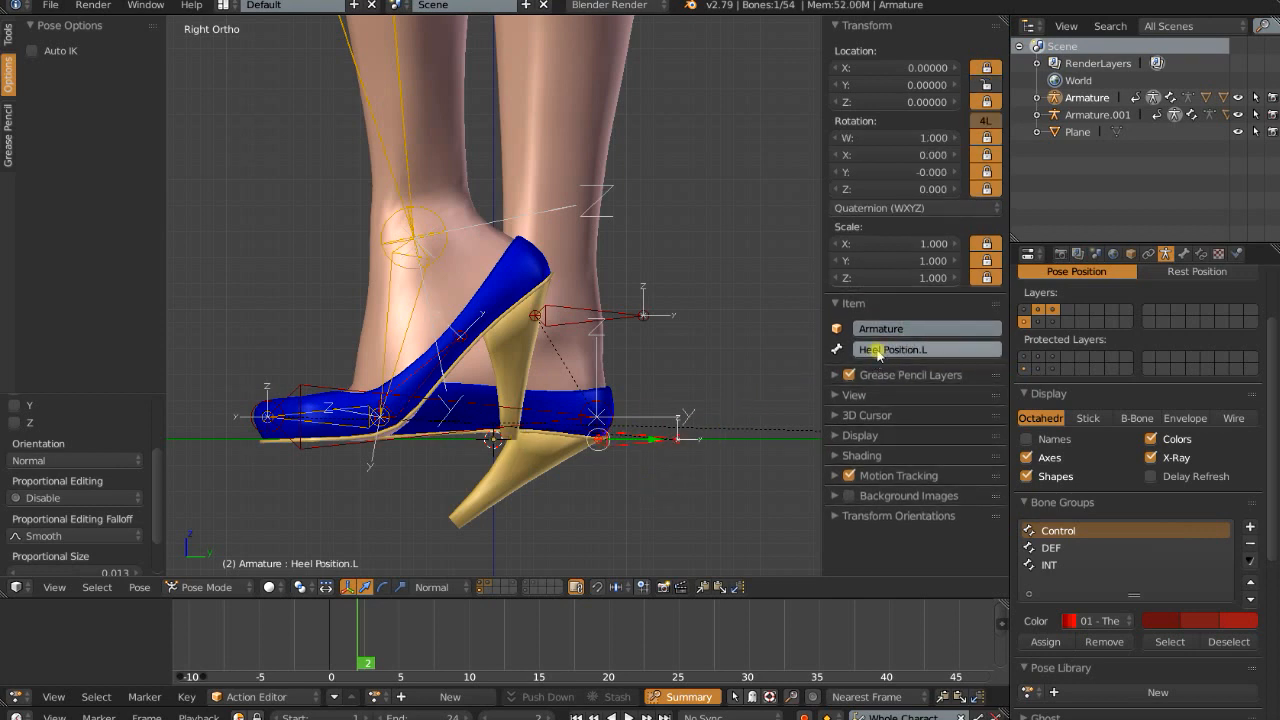
key("g")
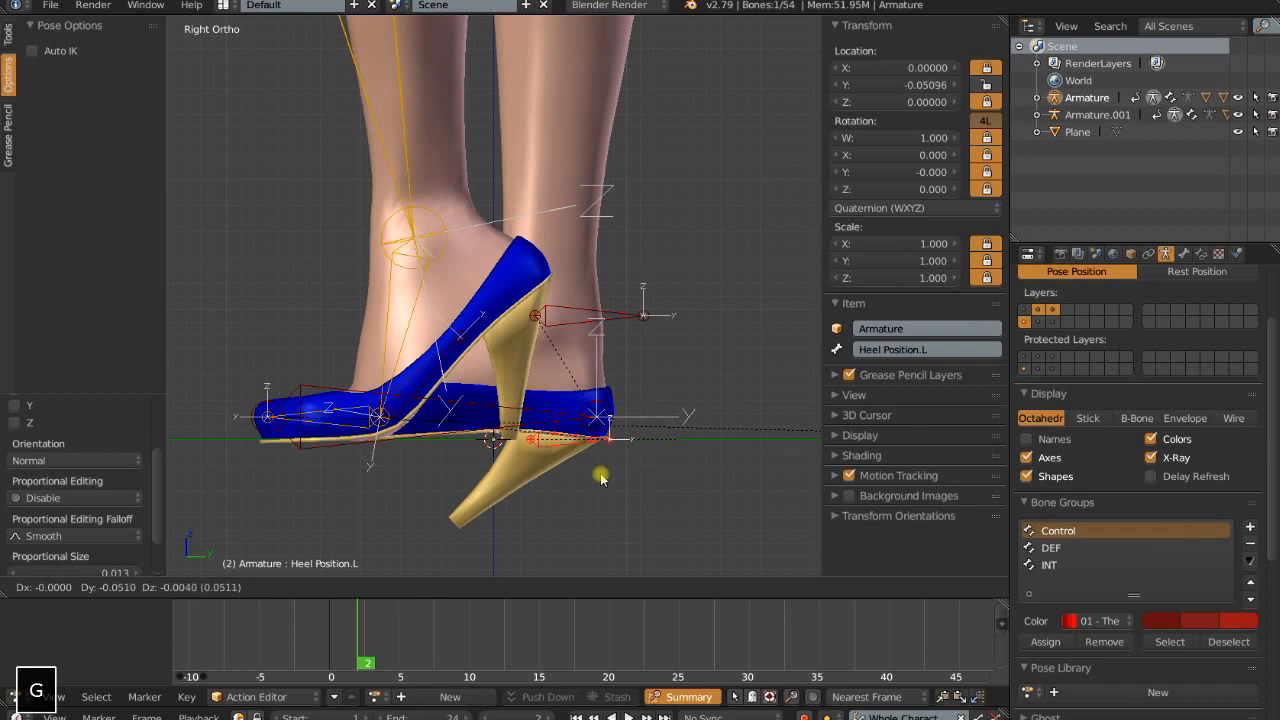
left_click(588, 472)
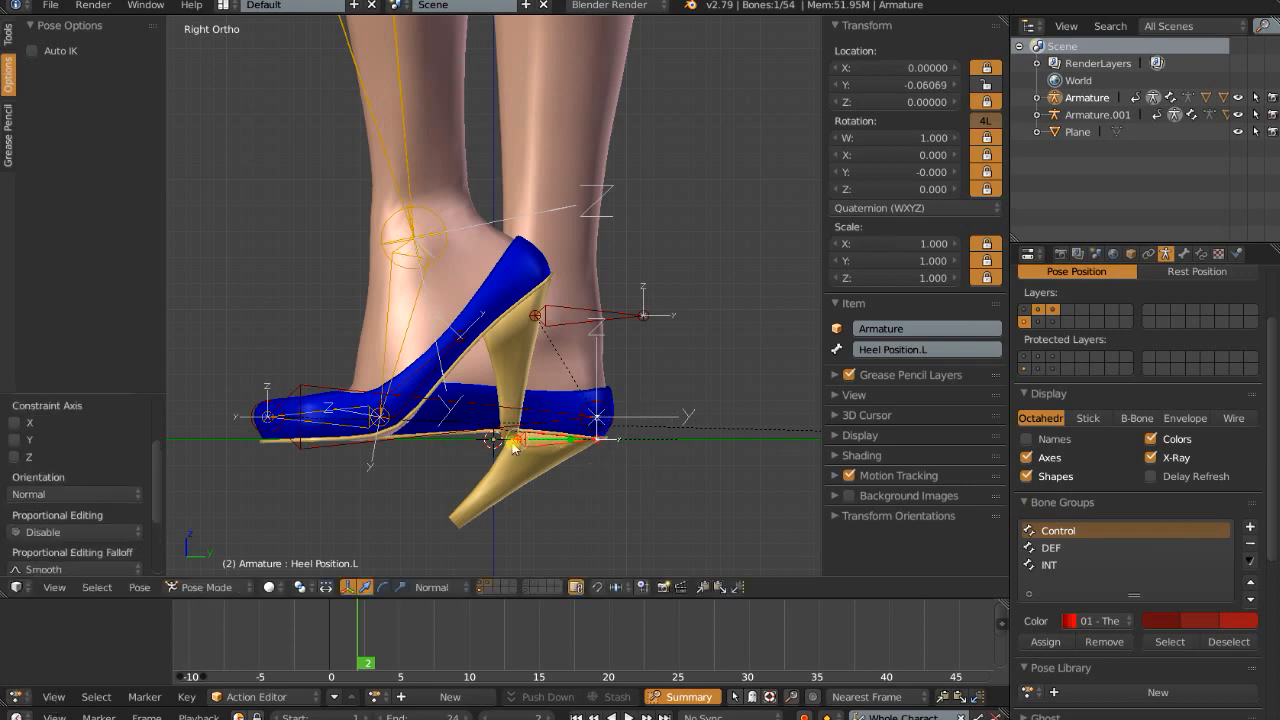
Try rotating Foot Roll.IK.L backward to roll the foot around the repositioned heel pivot
right_click(632, 316)
key("r")
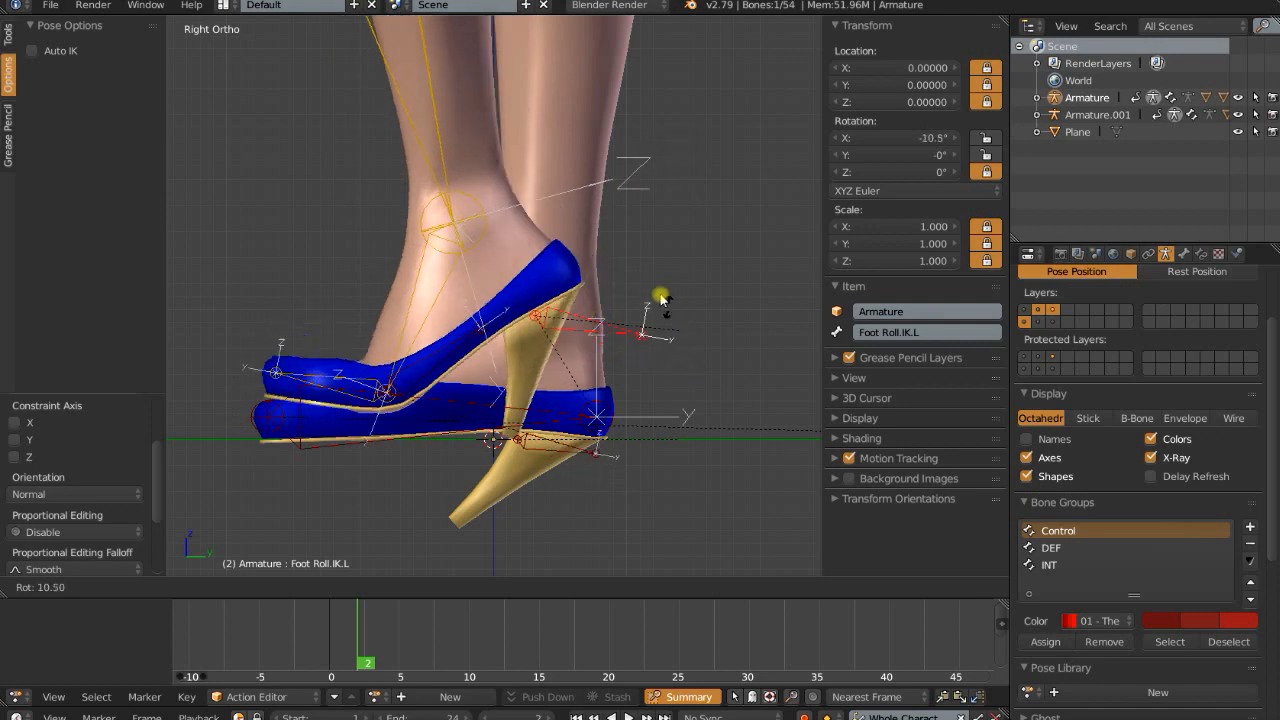
right_click(659, 332)
scroll(641, 374, "down", 3)
scroll(641, 374, "down", 1)
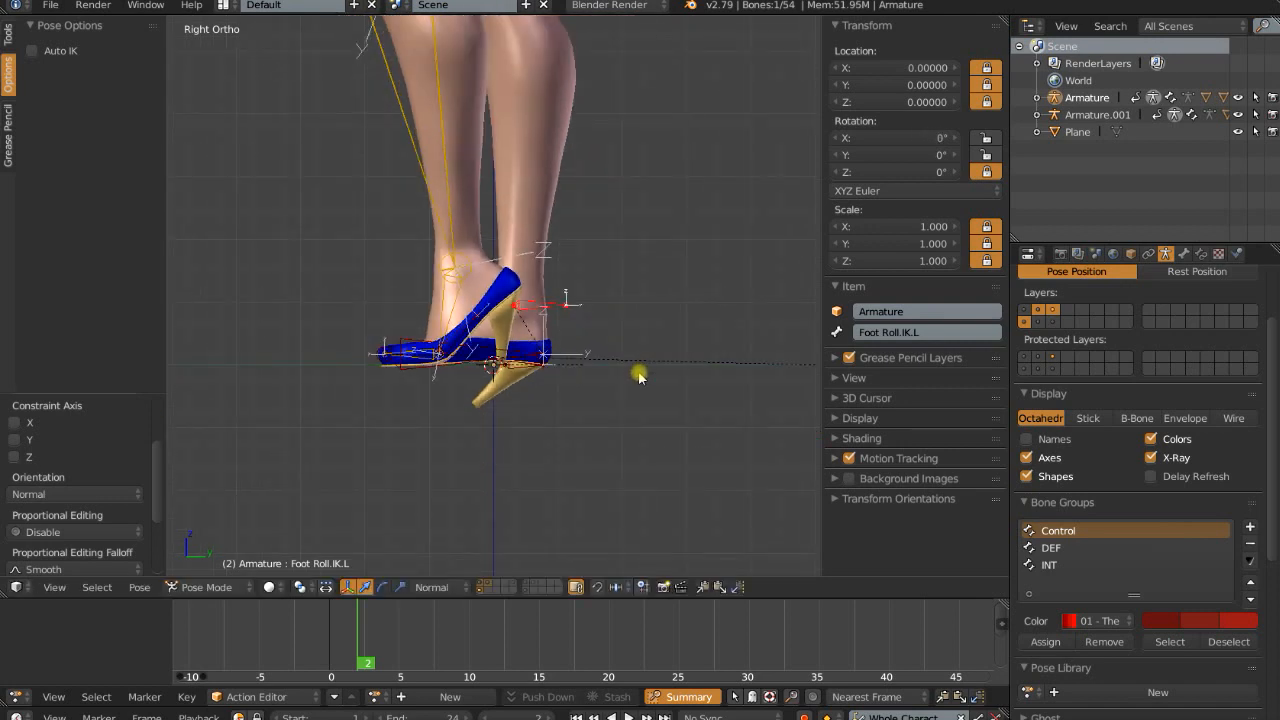
middle_click_drag(632, 367, 660, 460, "shift")
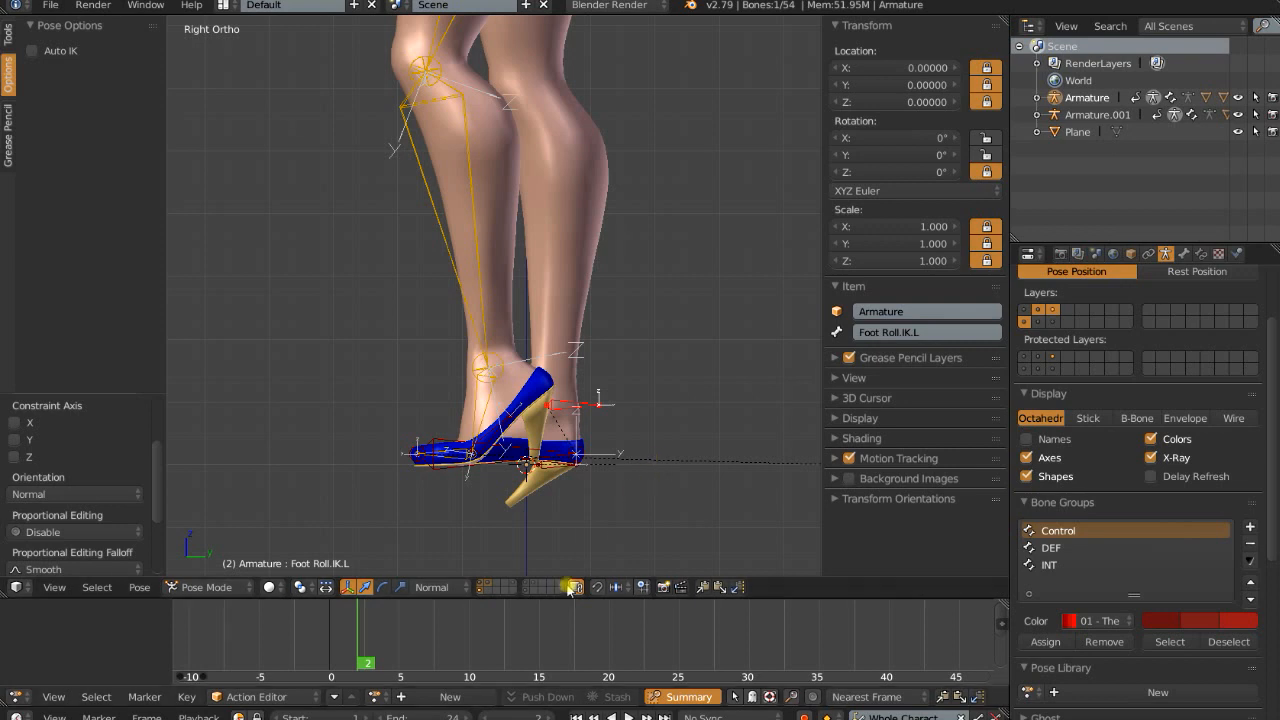
Switch the visible scene layers from the current rig to Armature.001 and select its Root bone
left_click(525, 585)
left_click(571, 591, "shift")
middle_click_drag(477, 412, 545, 422)
key("KP_1")
right_click(505, 416)
scroll(557, 380, "up", 3)
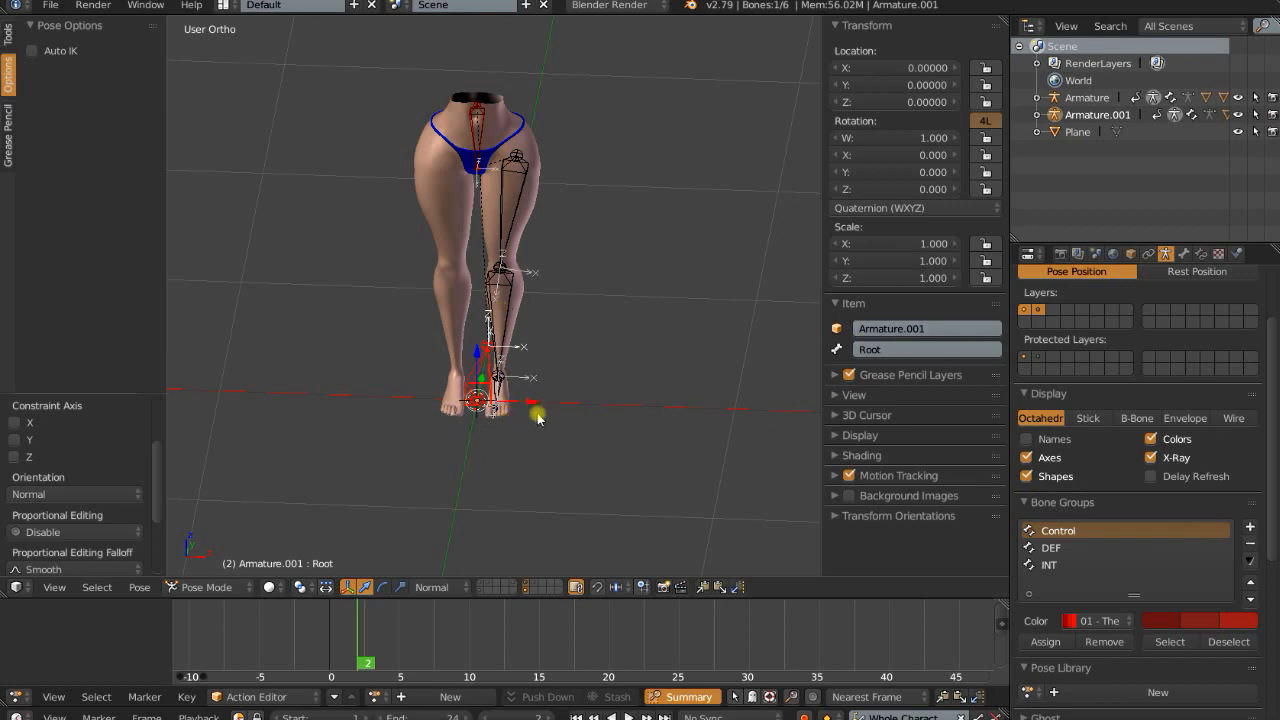
middle_click_drag(537, 415, 457, 396)
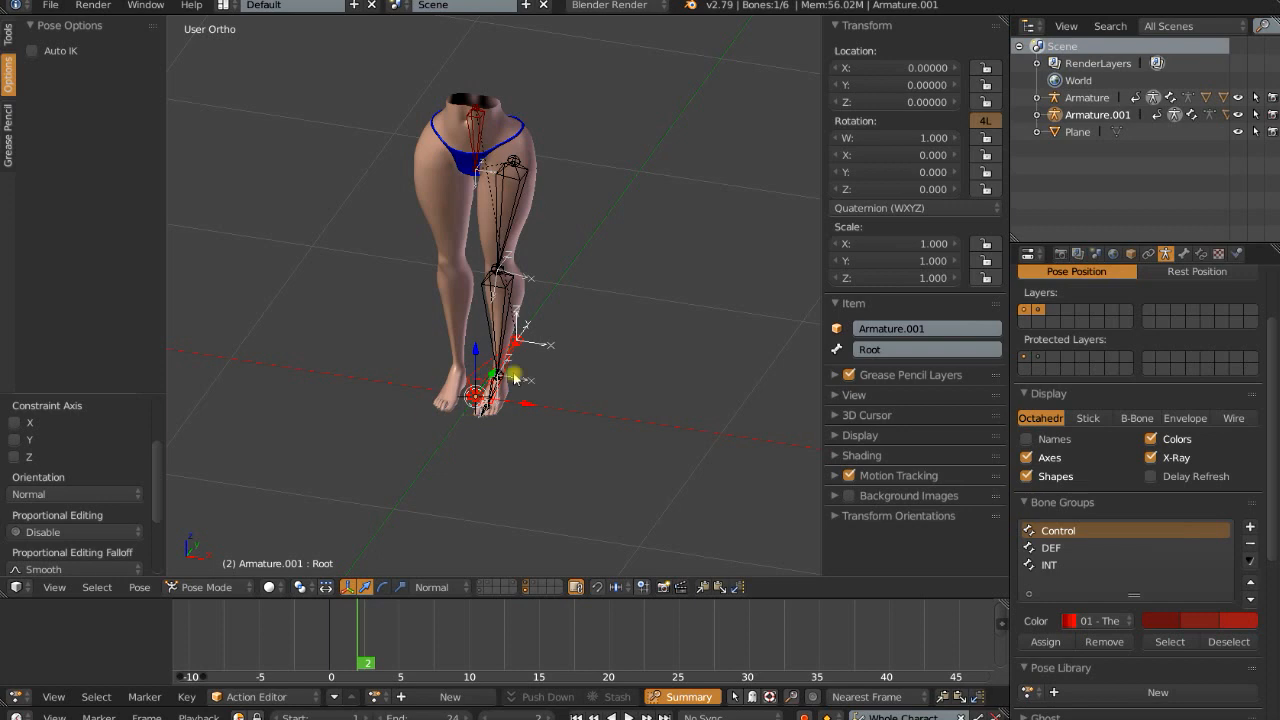
Try rotating the Hips bone to test how the leg bones follow it
middle_click_drag(490, 405, 479, 374)
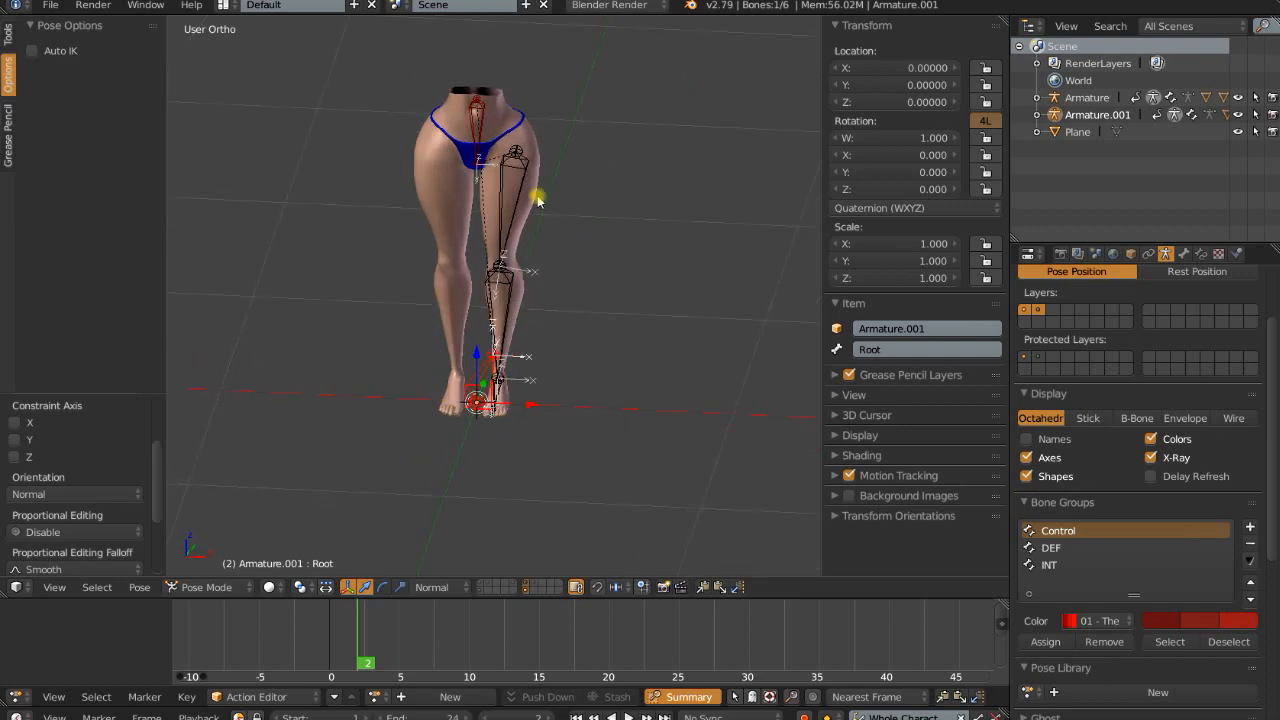
right_click(483, 130)
mouse_move(488, 132)
middle_mouse_down()
mouse_move(501, 133)
mouse_move(494, 115)
middle_mouse_up()
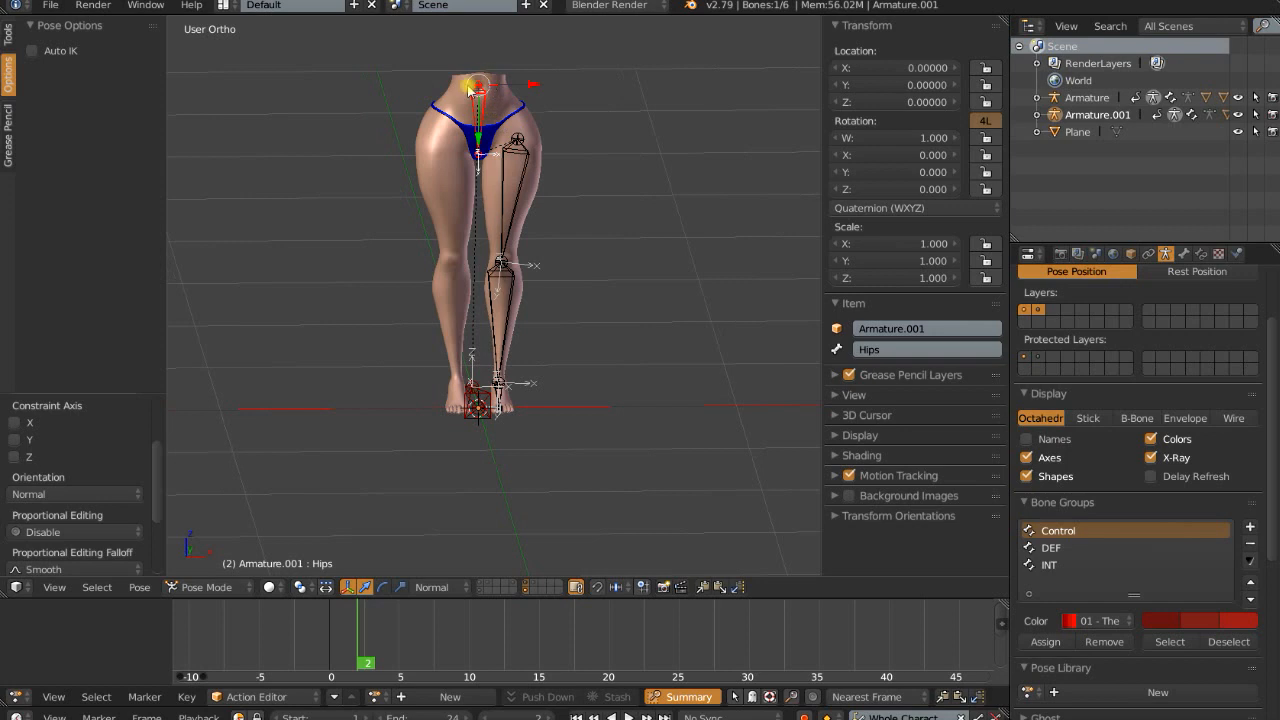
key("r")
right_click(574, 177)
key("r")
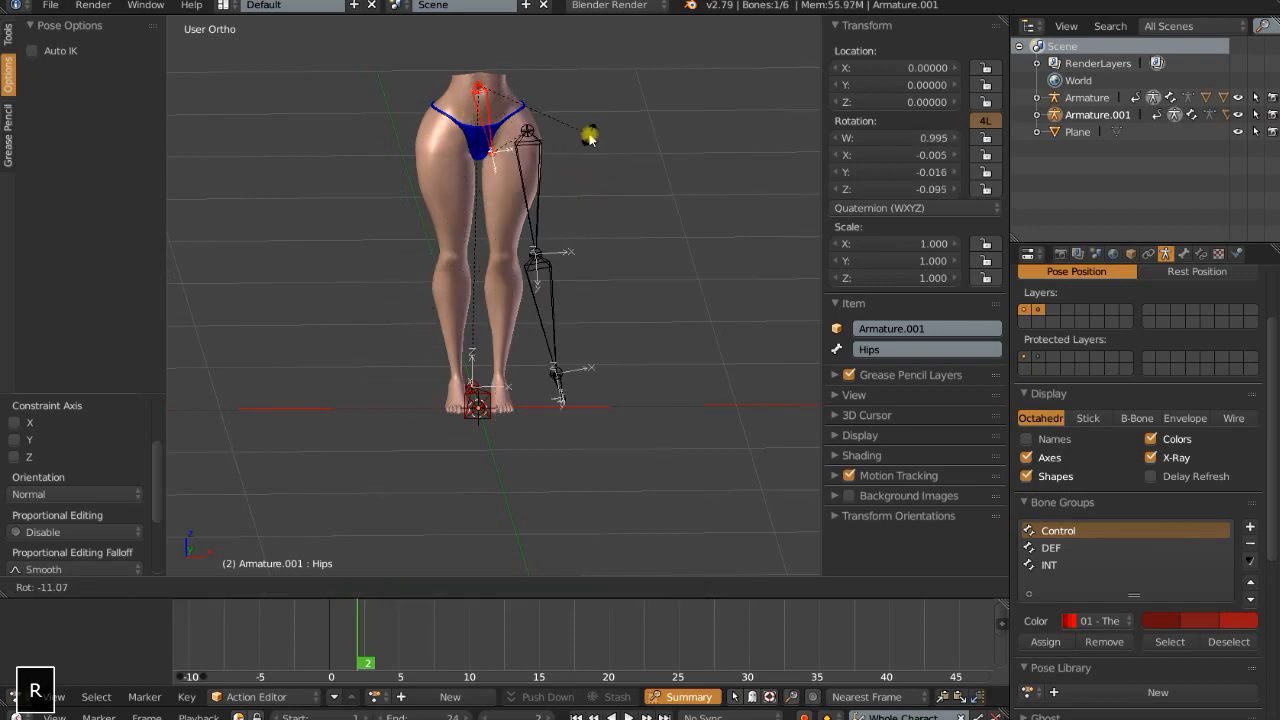
right_click(560, 184)
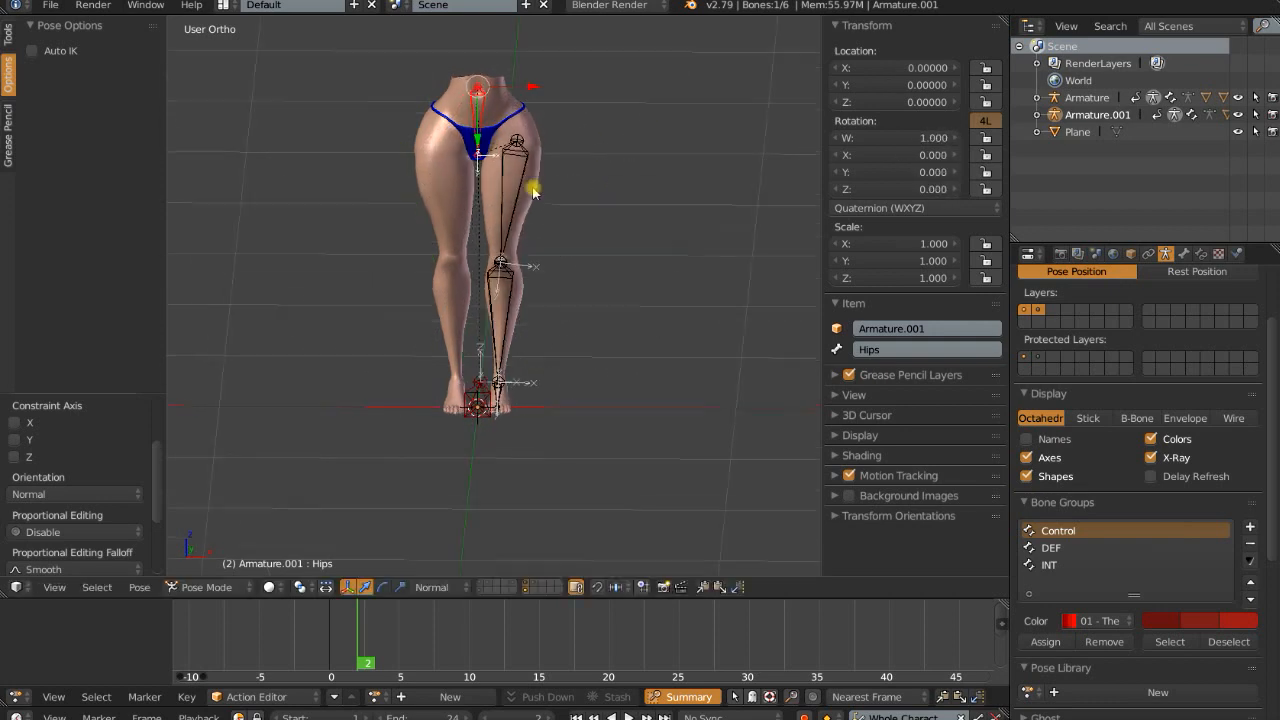
Inspect the leg chain by selecting IK.LEG.004, IK.LEG.003, IK.LEG.002 and IK.LEG.001 one after another
middle_click_drag(531, 186, 510, 70)
middle_click_drag(537, 213, 610, 366)
right_click(528, 378)
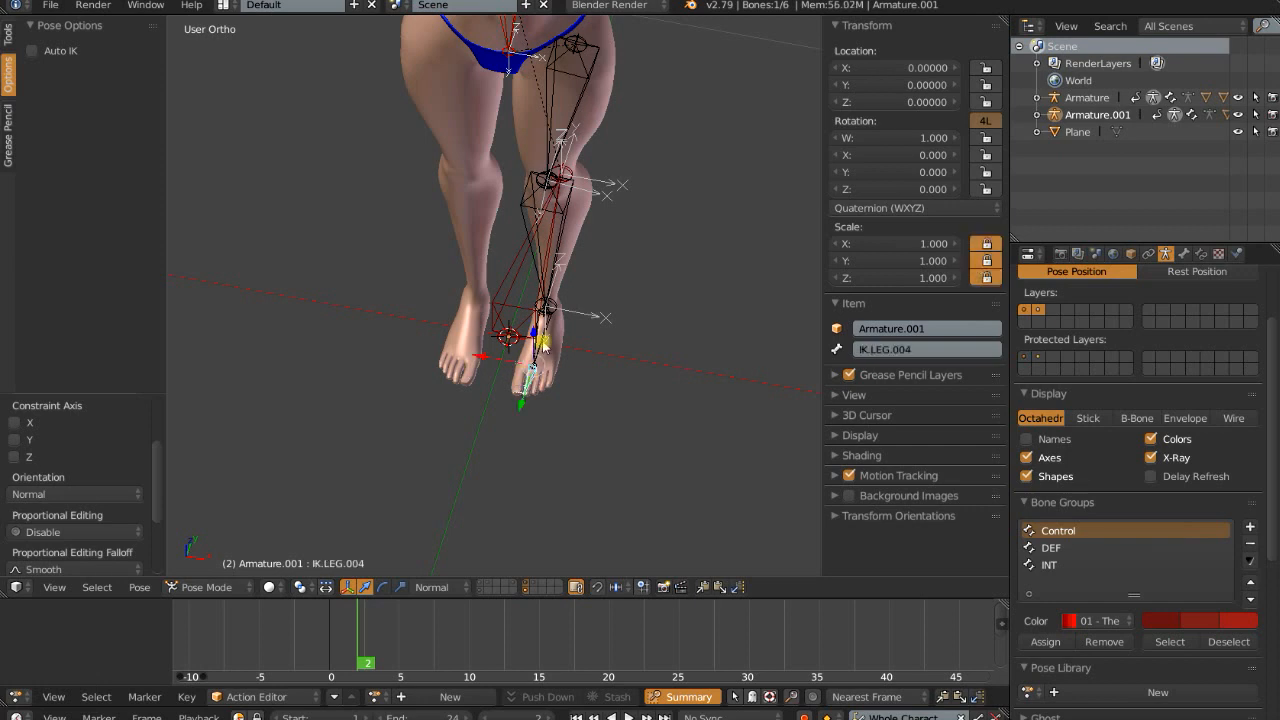
right_click(540, 336)
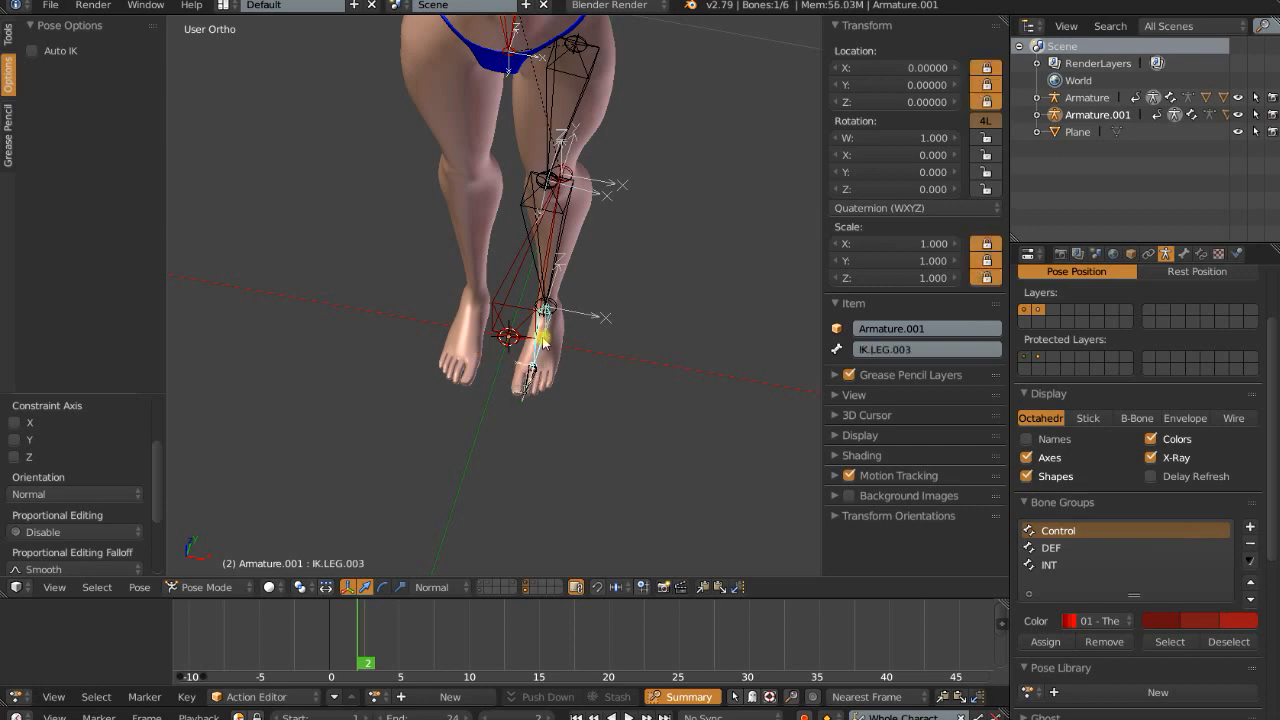
right_click(557, 259)
scroll(560, 250, "down", 3)
middle_click_drag(578, 224, 528, 171)
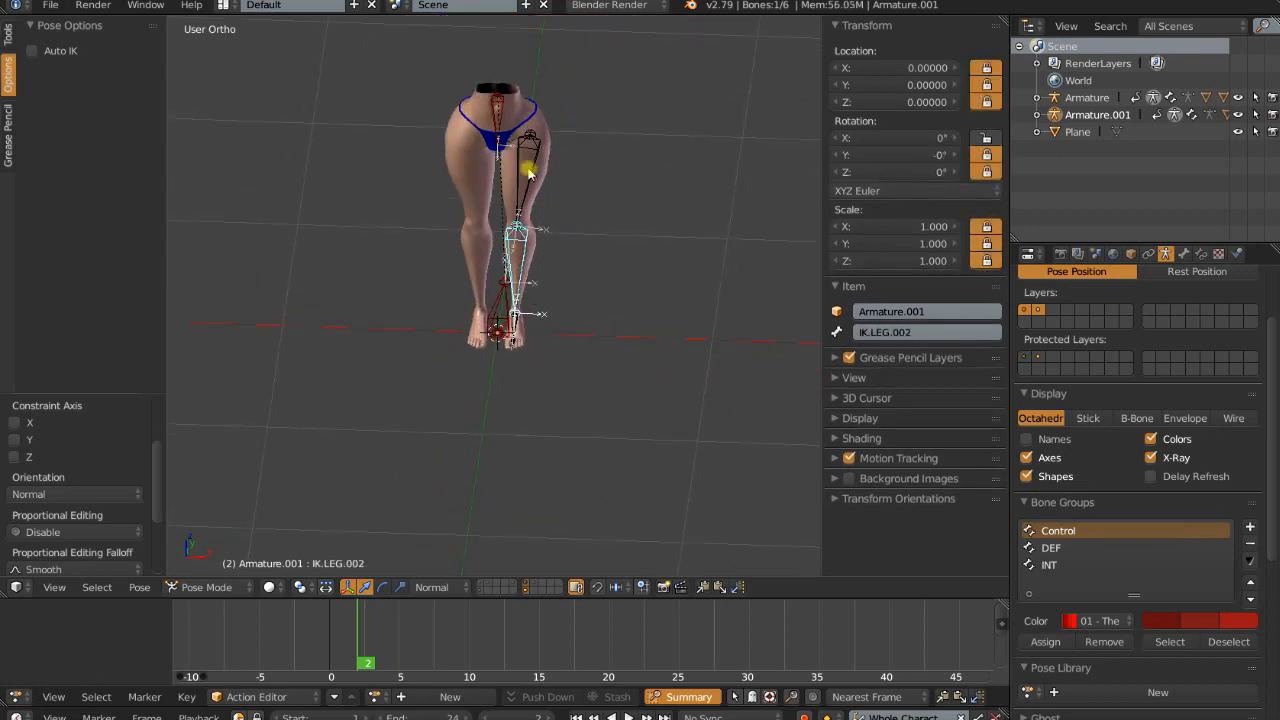
right_click(528, 180)
right_click(532, 174)
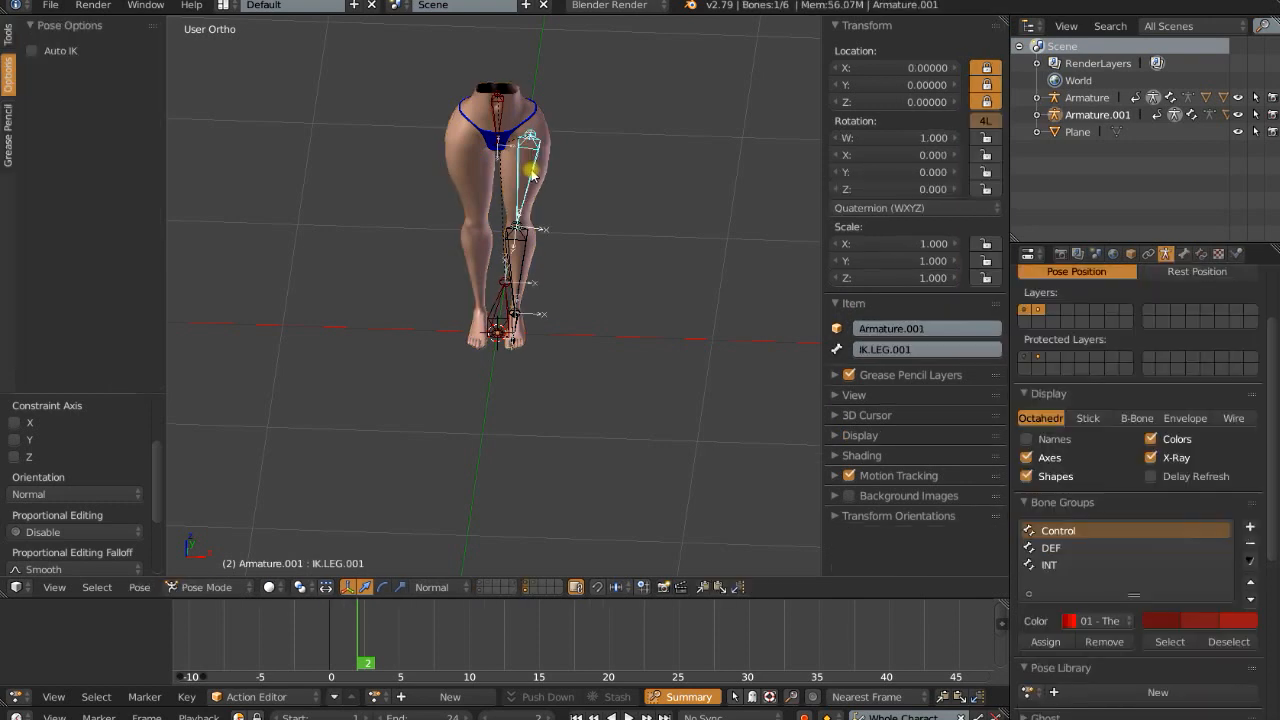
Try rotating the Hips bone once more to check its influence on the IK leg chain
right_click(500, 118)
key("r")
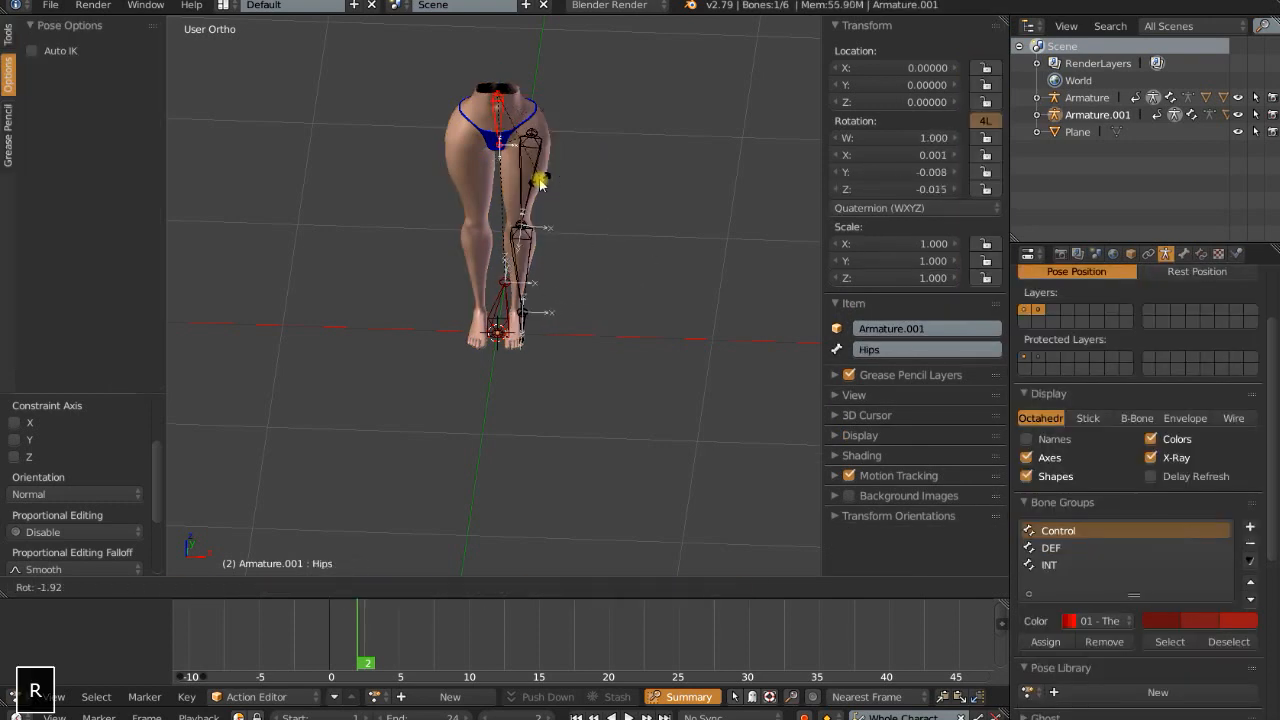
right_click(535, 178)
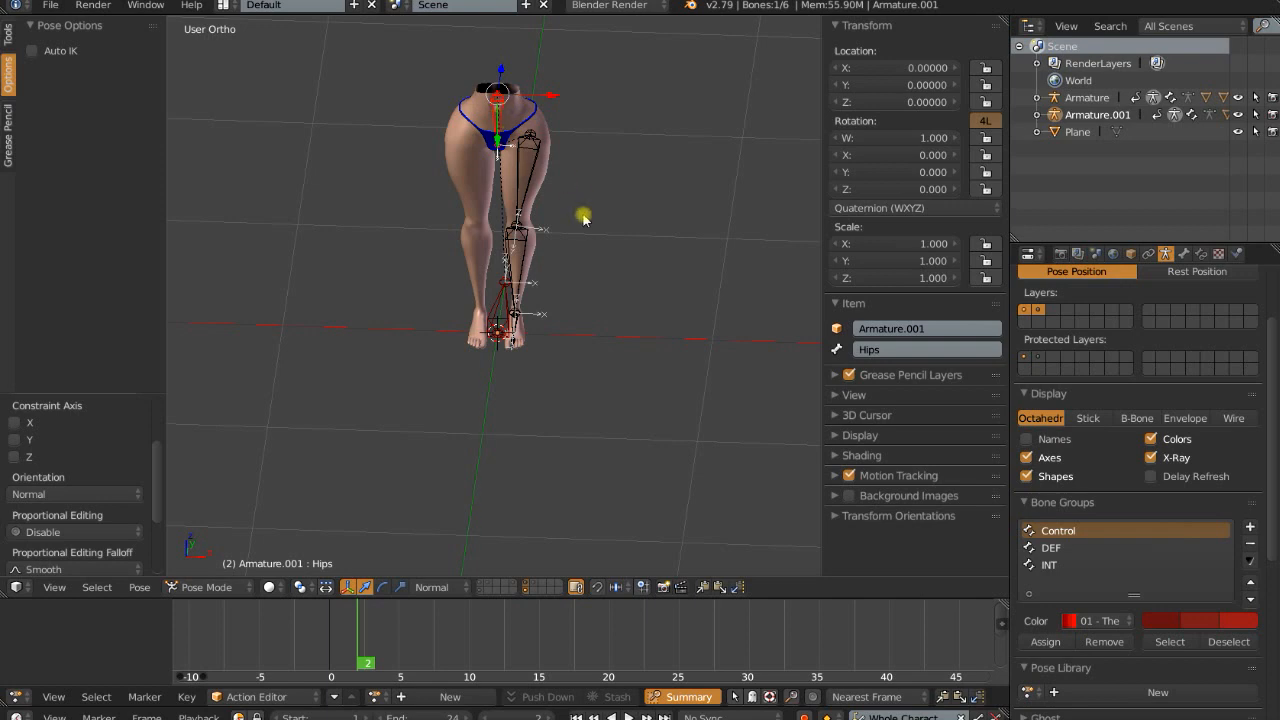
Add the toe bone IK.LEG.004 and foot bone IK.LEG.003 to the Hips selection and duplicate the selection in place in Edit Mode
key("KP_1")
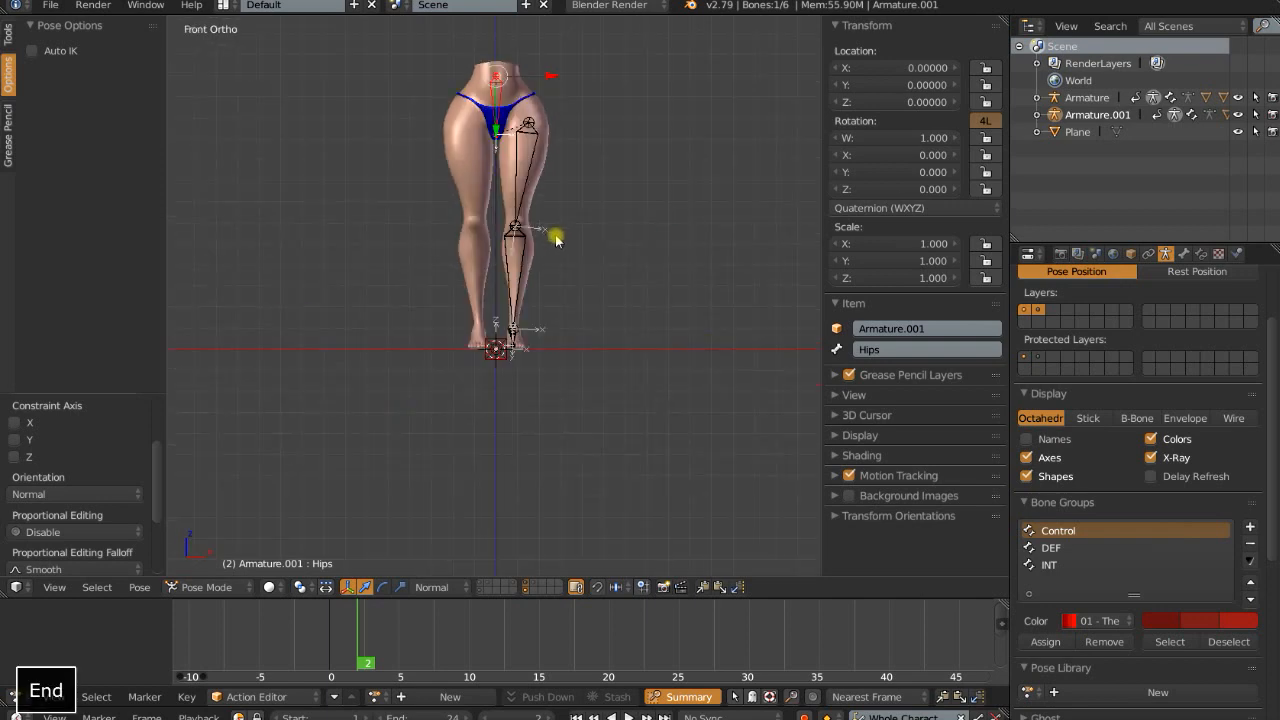
scroll(568, 262, "up", 4)
middle_click_drag(578, 304, 483, 340, "shift")
middle_click_drag(483, 340, 500, 364, "shift")
scroll(500, 364, "up", 2)
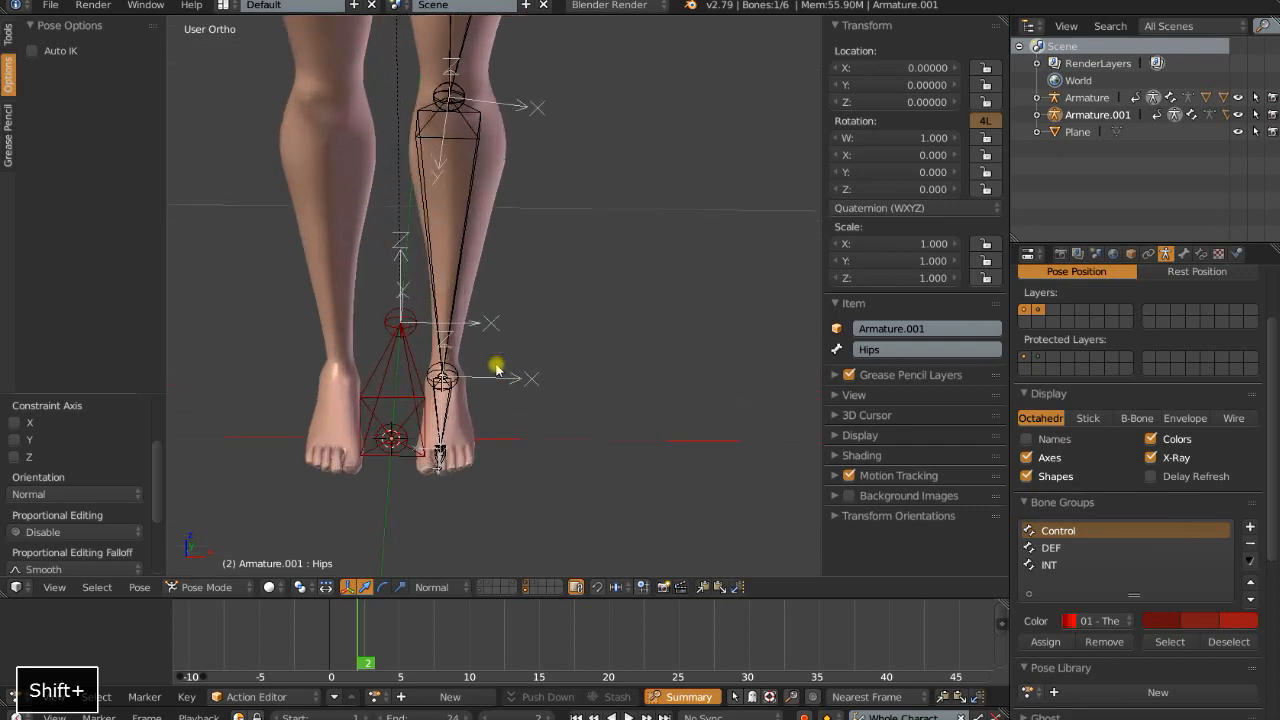
right_click(438, 460, "shift")
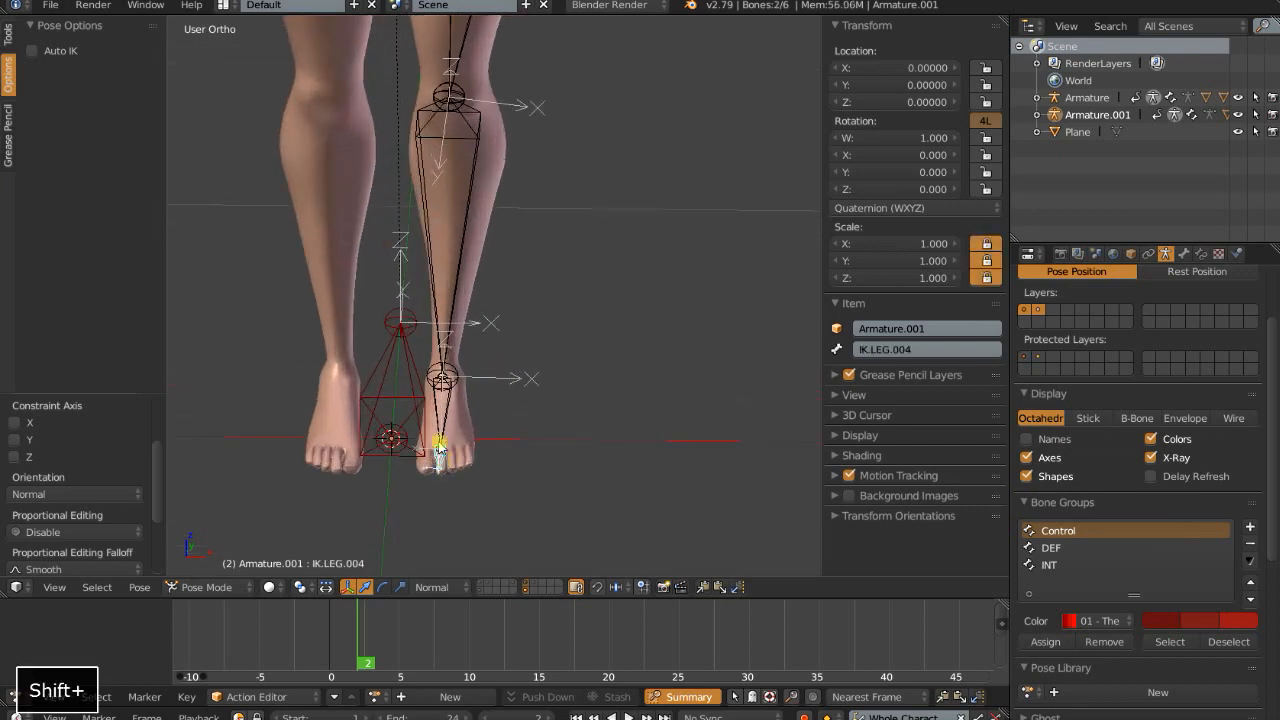
right_click(440, 418, "shift")
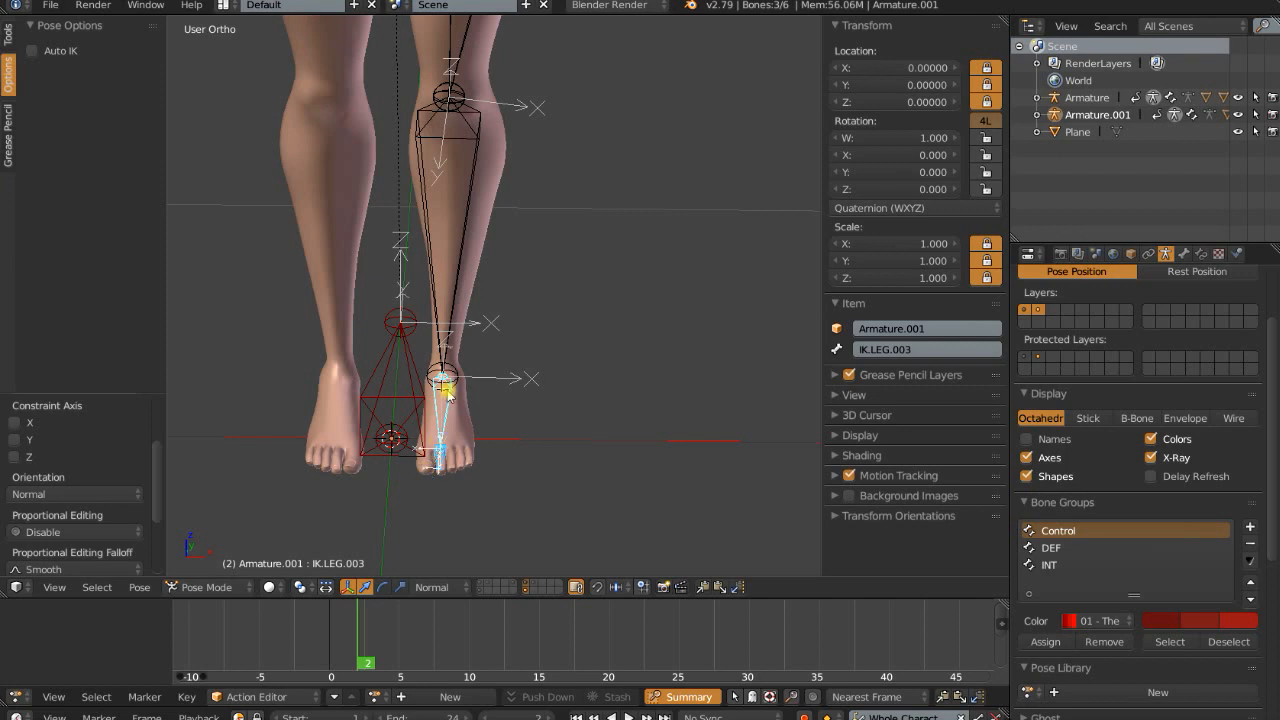
key("KP_1")
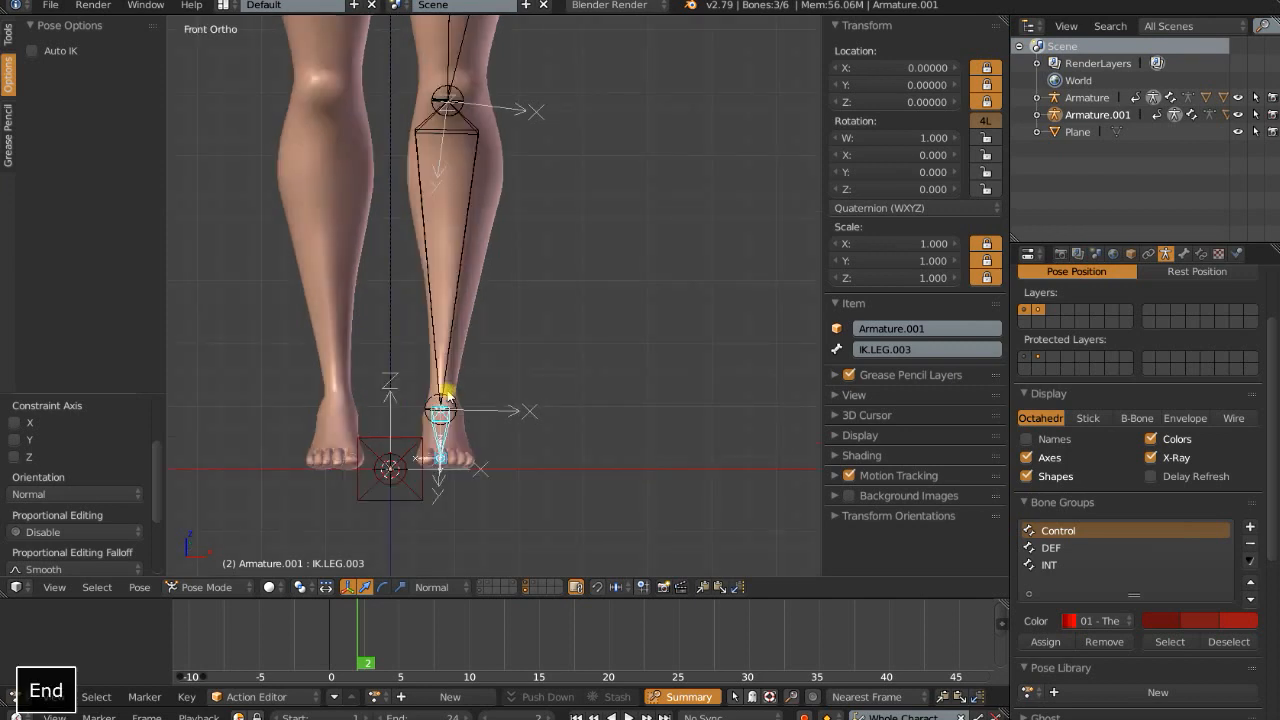
key("Tab")
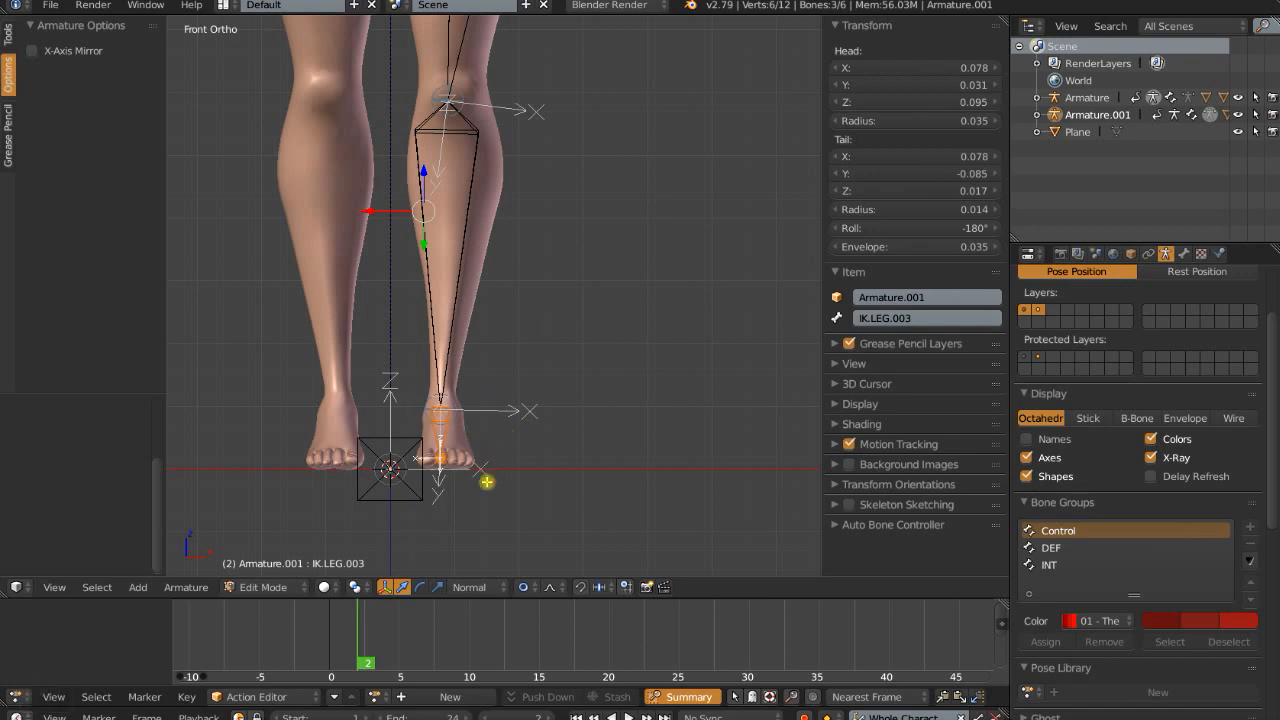
key("shift+d")
right_click(482, 469)
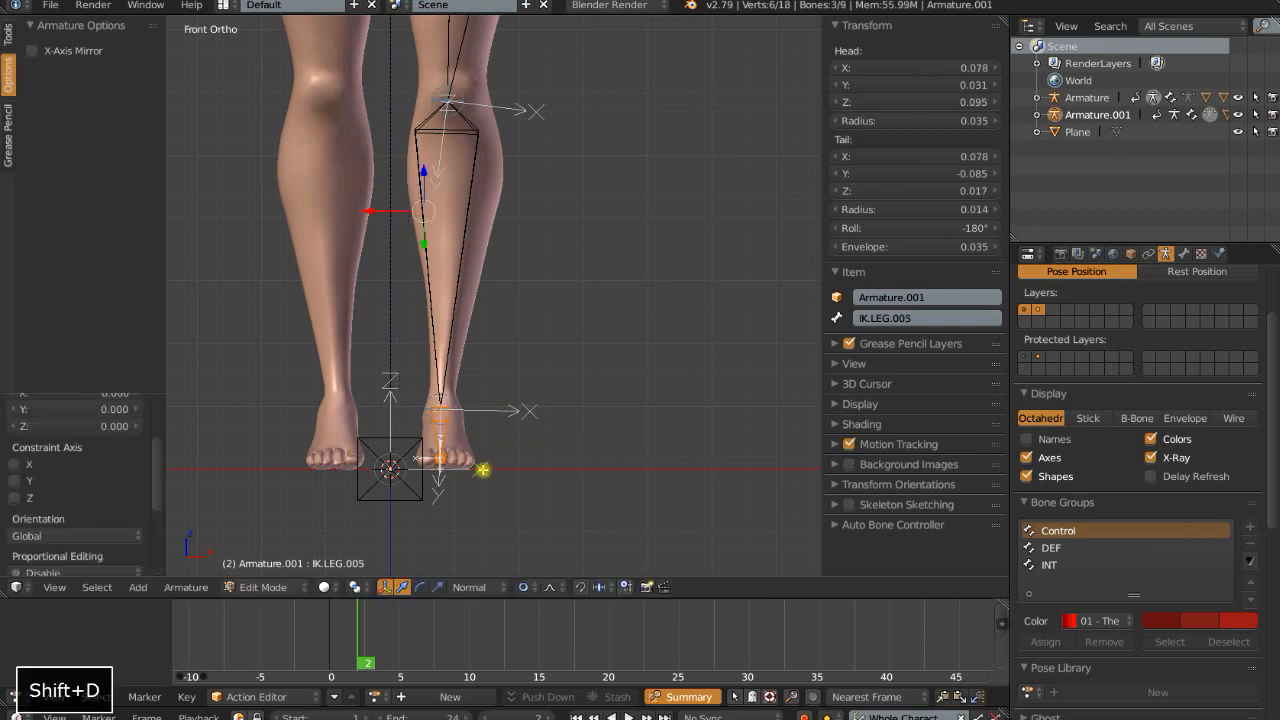
Move the duplicated bones to the third bone layer and show only that layer
key("m")
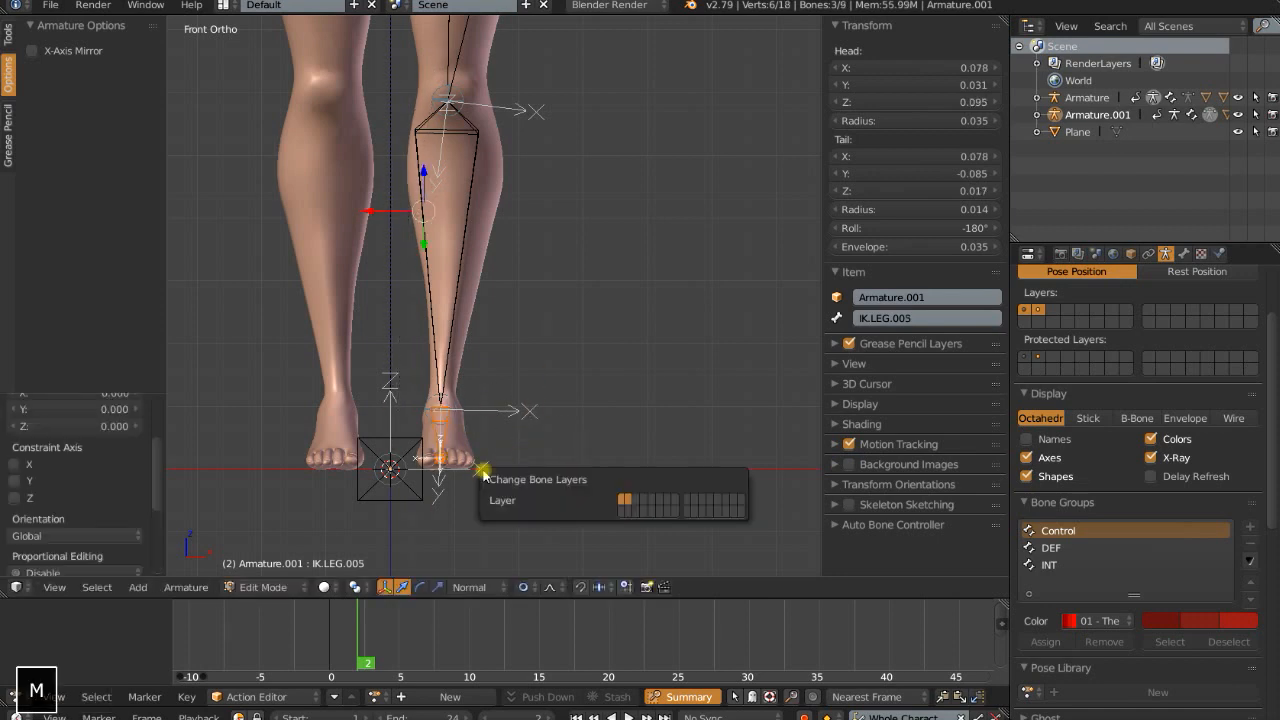
left_click(634, 500)
left_click(1052, 309)
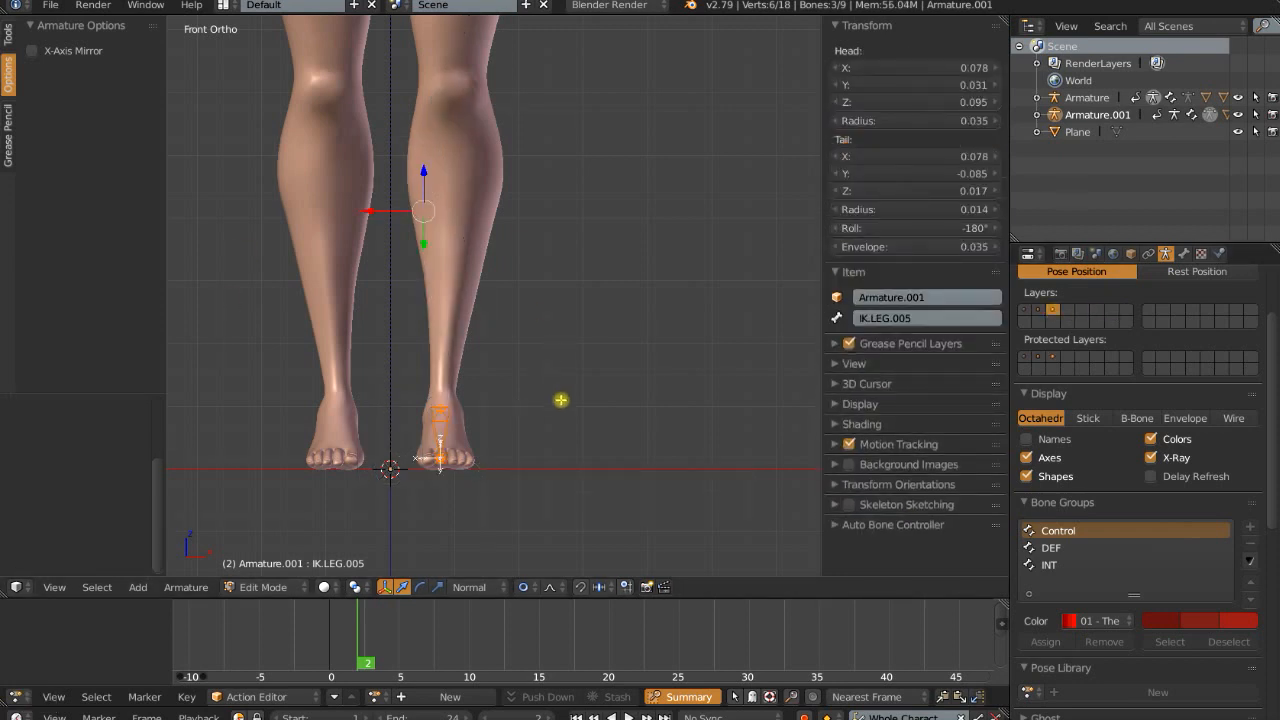
Select the duplicated foot bone in the right side view and rename it MCH.Foot
middle_click_drag(579, 422, 491, 429)
key("End")
key("Page_Down")
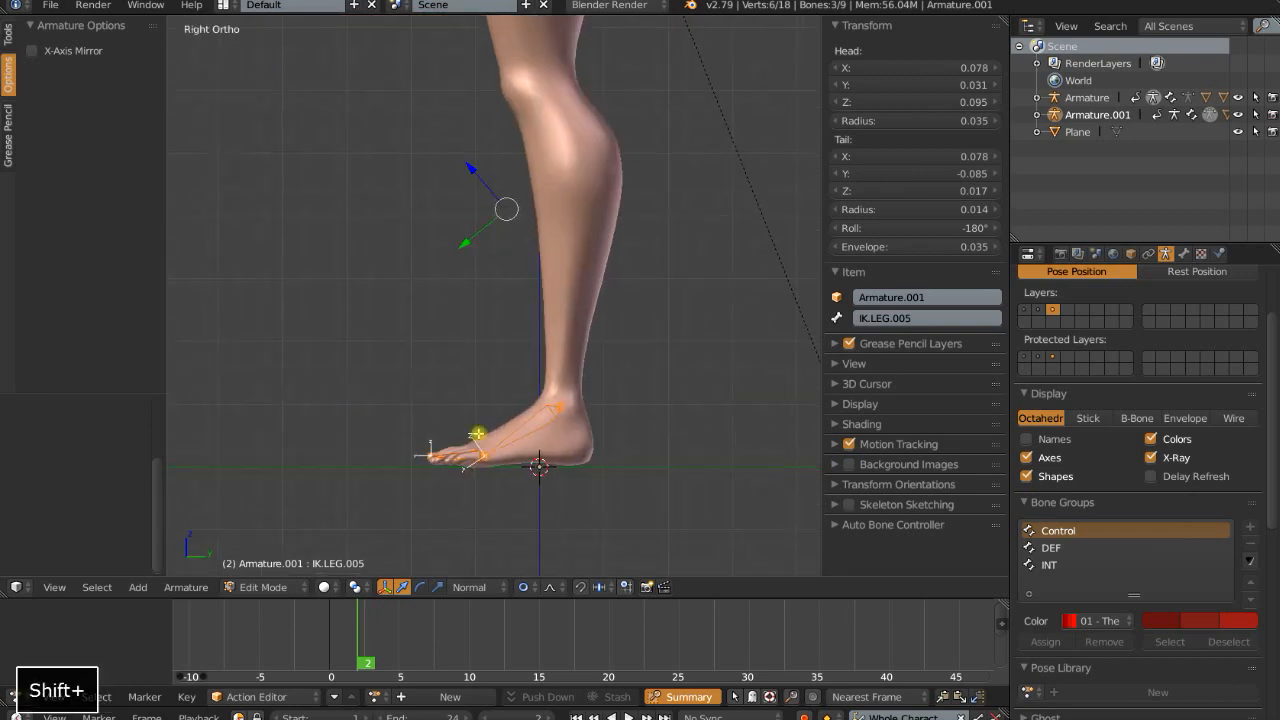
scroll(480, 434, "up", 4)
right_click(345, 388)
right_click(470, 356)
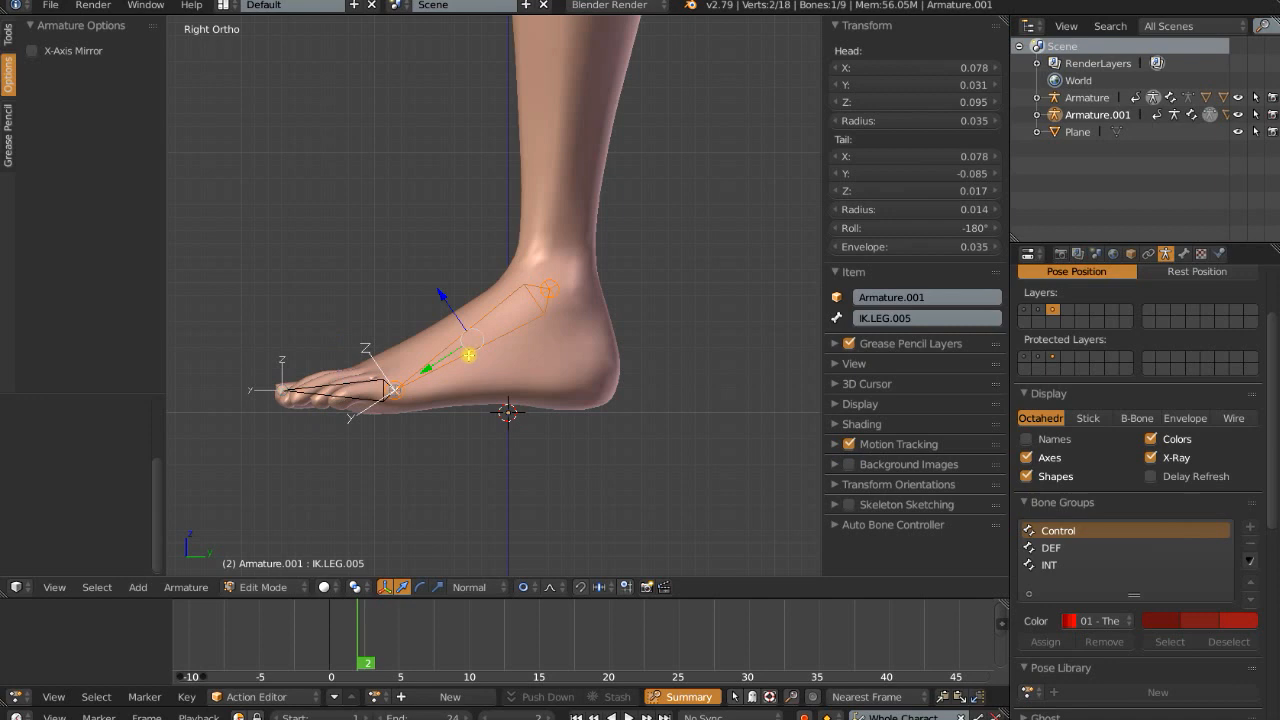
right_click(358, 384)
right_click(479, 348)
right_click(345, 381)
right_click(484, 340)
middle_click_drag(383, 442, 421, 420, "shift")
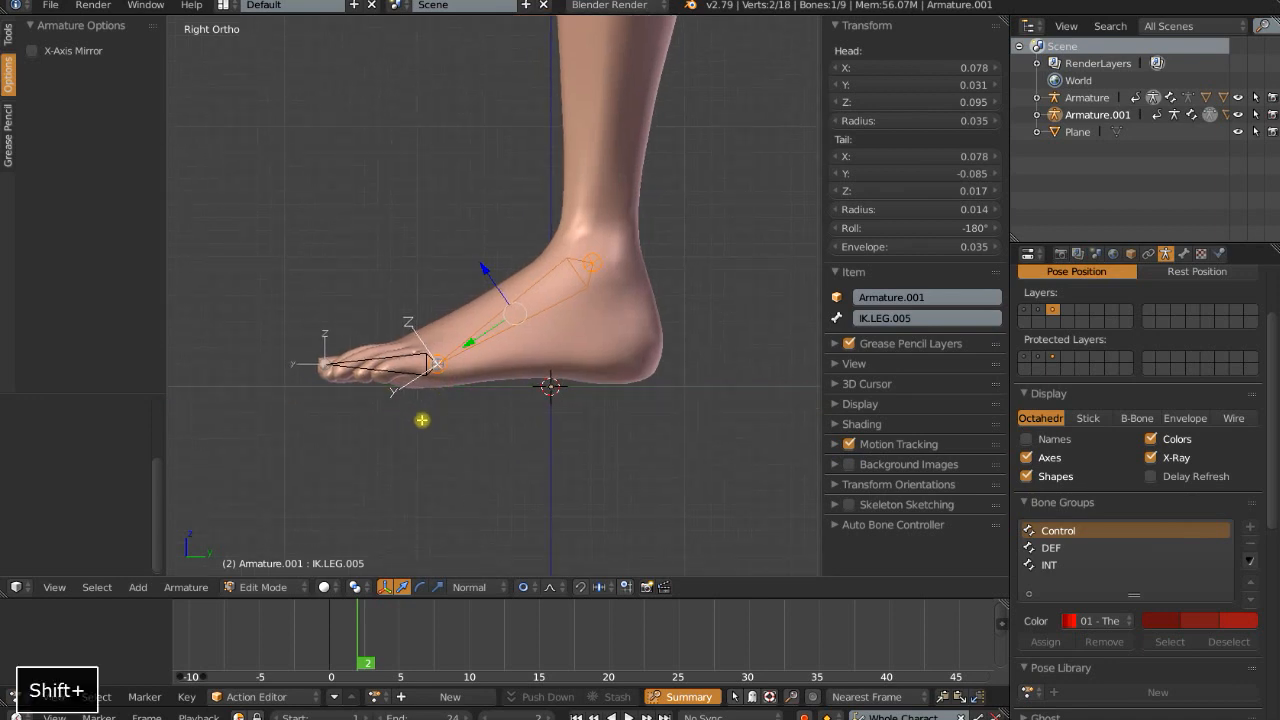
middle_click_drag(556, 323, 527, 369, "shift")
left_click(941, 316)
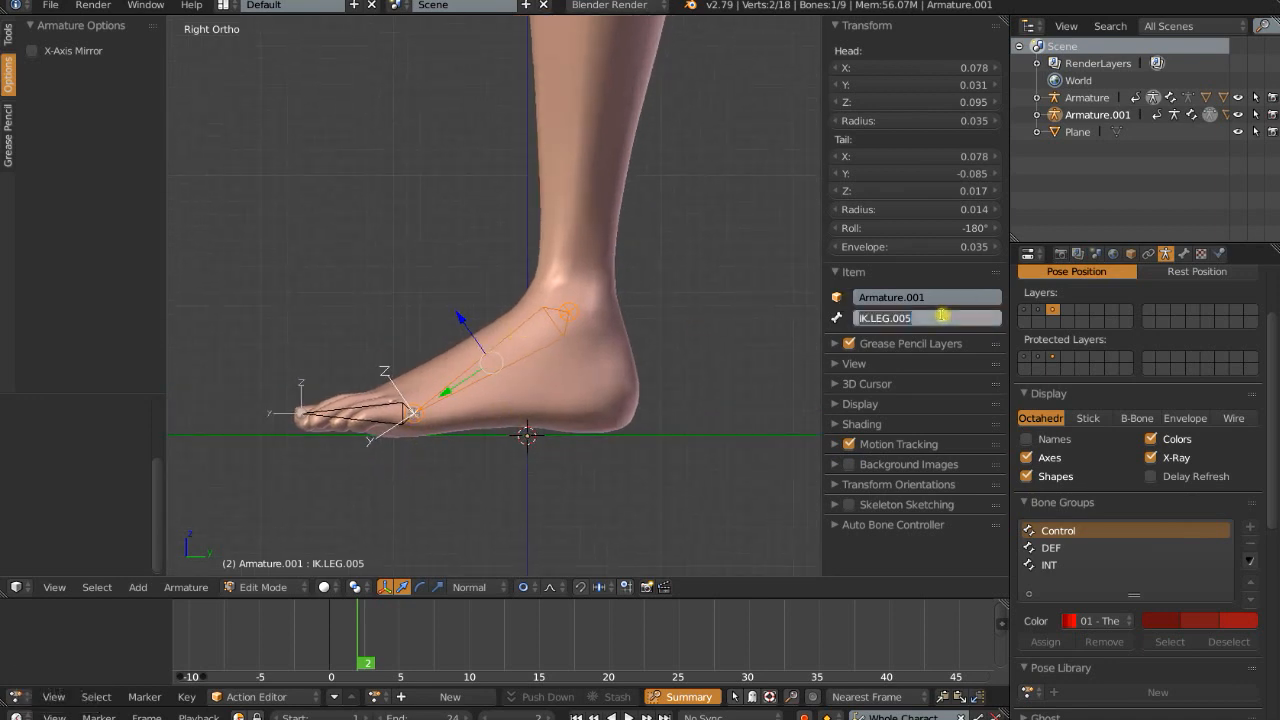
type("MCH.Foot")
key("Return")
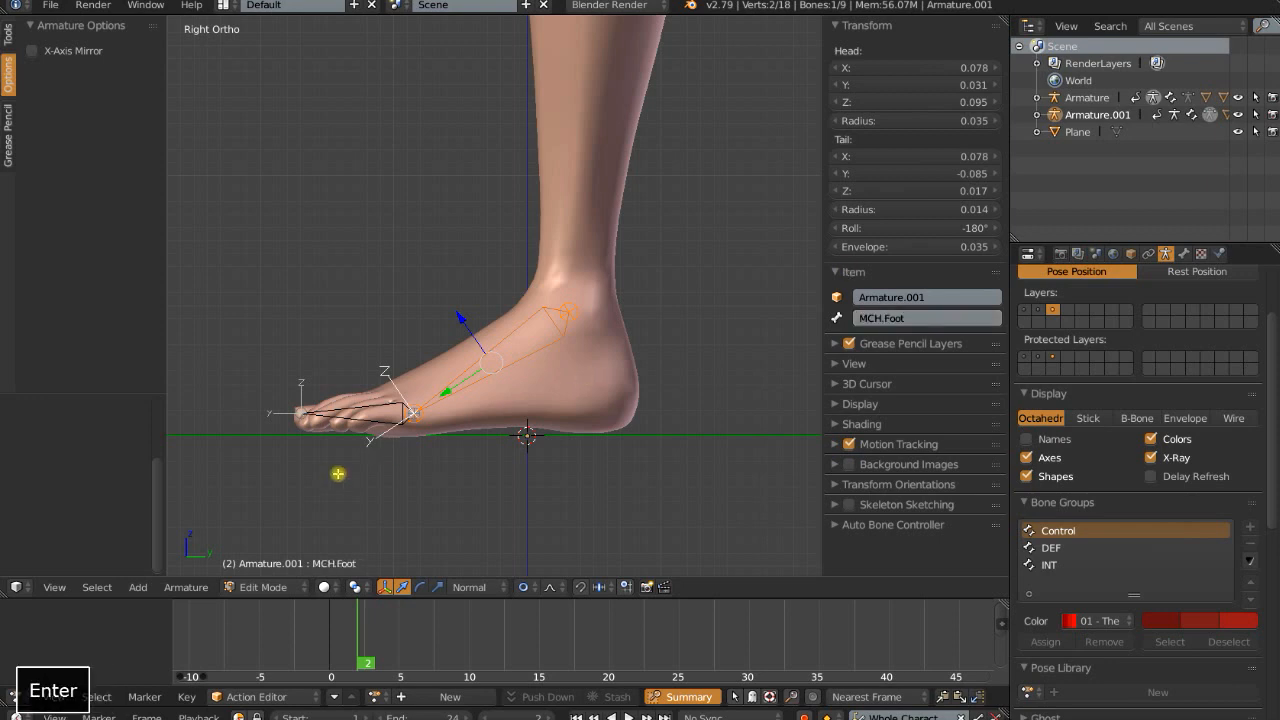
Rename the duplicated toe bone as Toe.IK
right_click(368, 412)
left_click(918, 316)
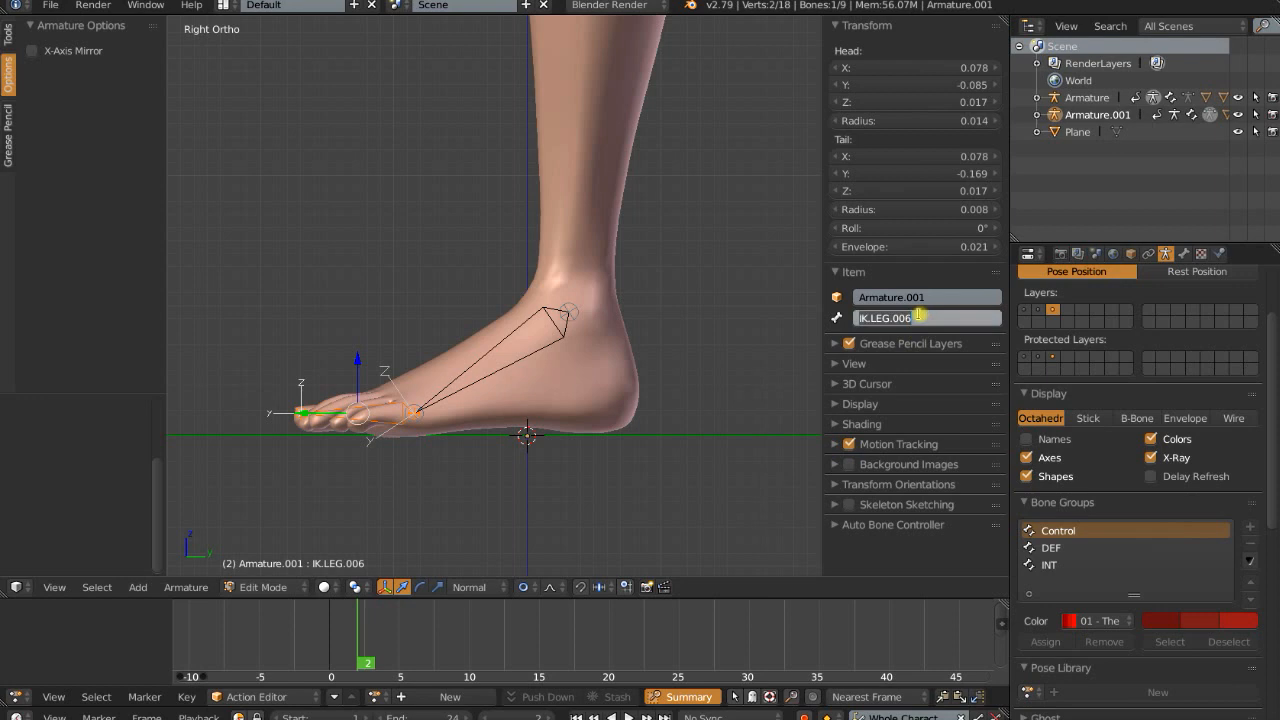
type("Toe.IK")
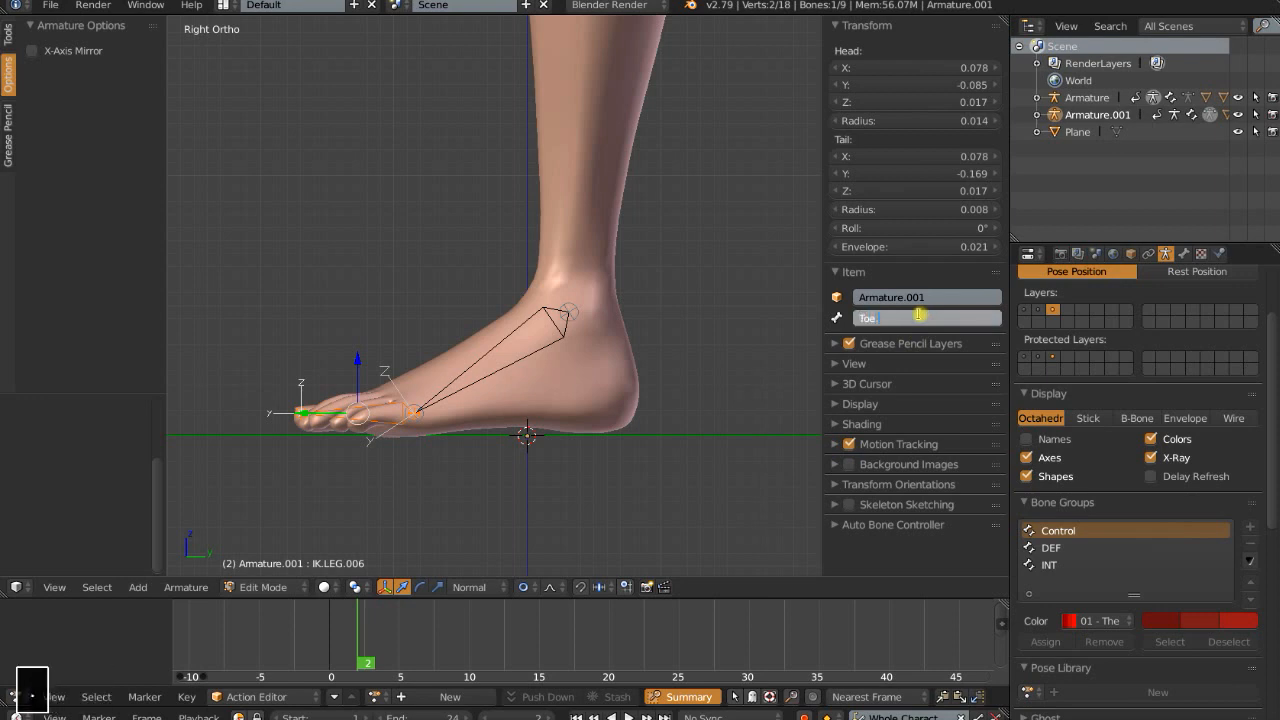
key("Return")
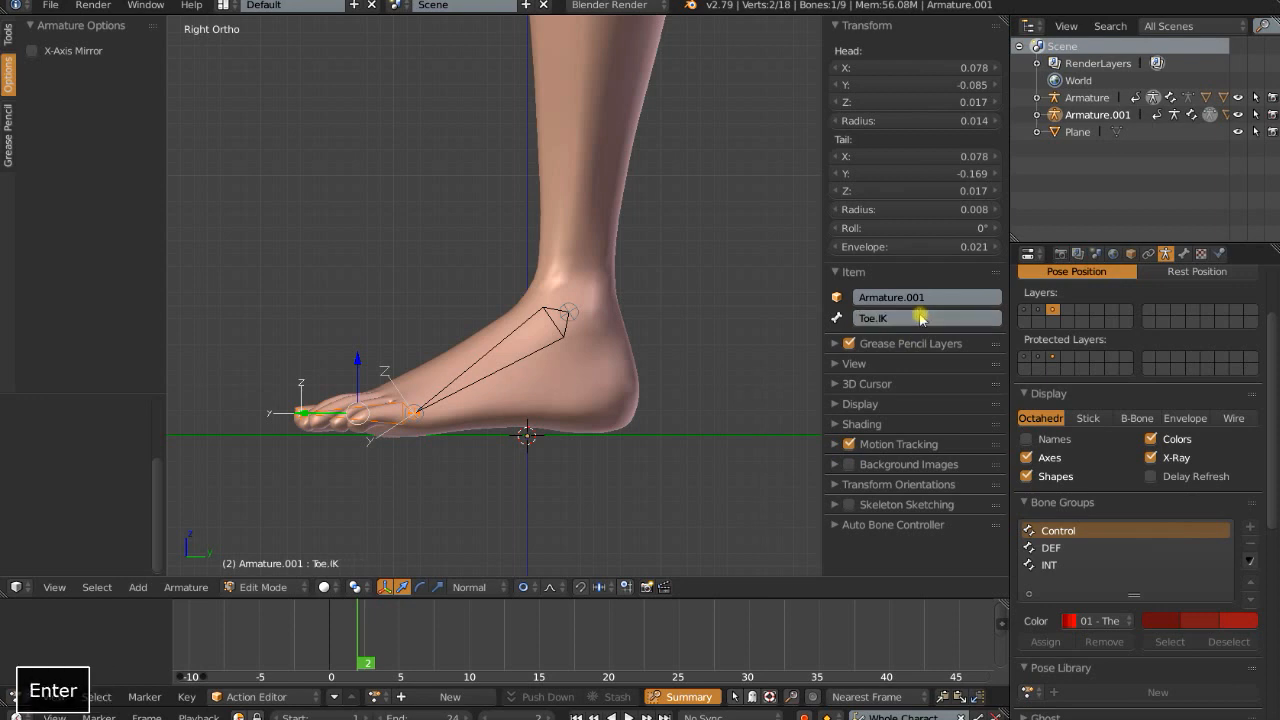
Extrude a bone about 0.235 units backward along Y from the tip of Toe.IK to the heel
right_click(299, 413)
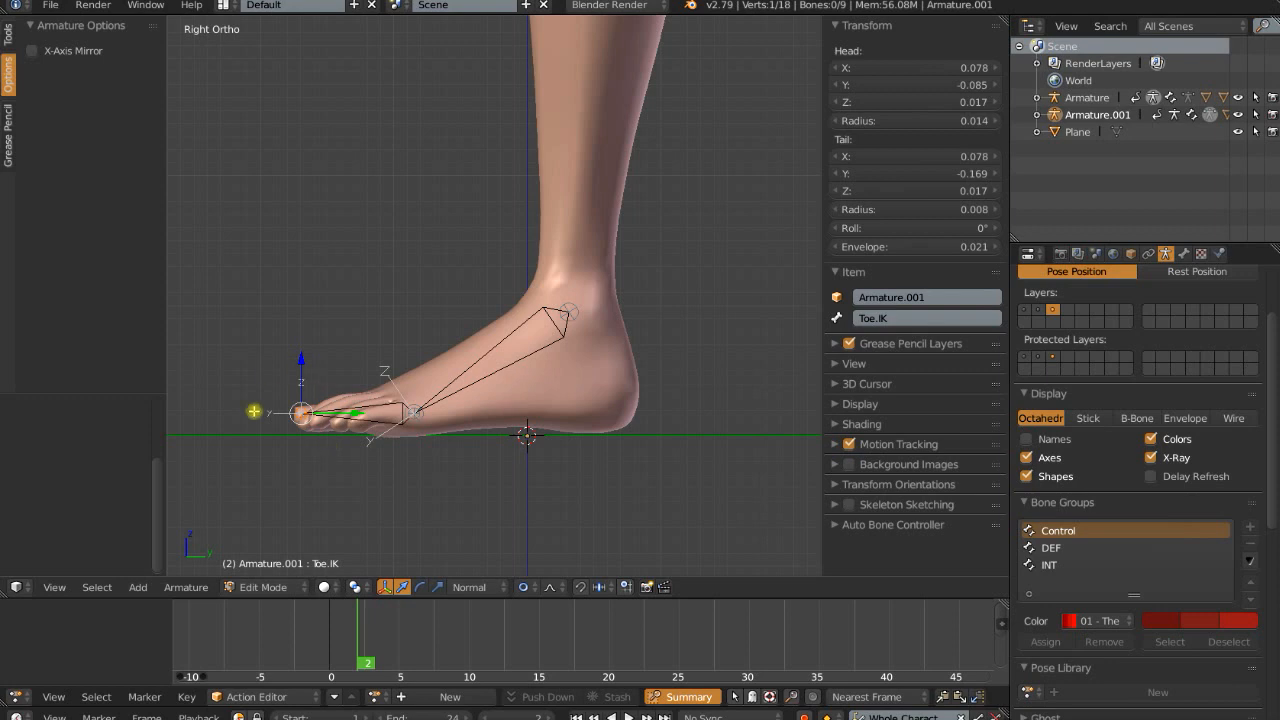
key("e")
key("y")
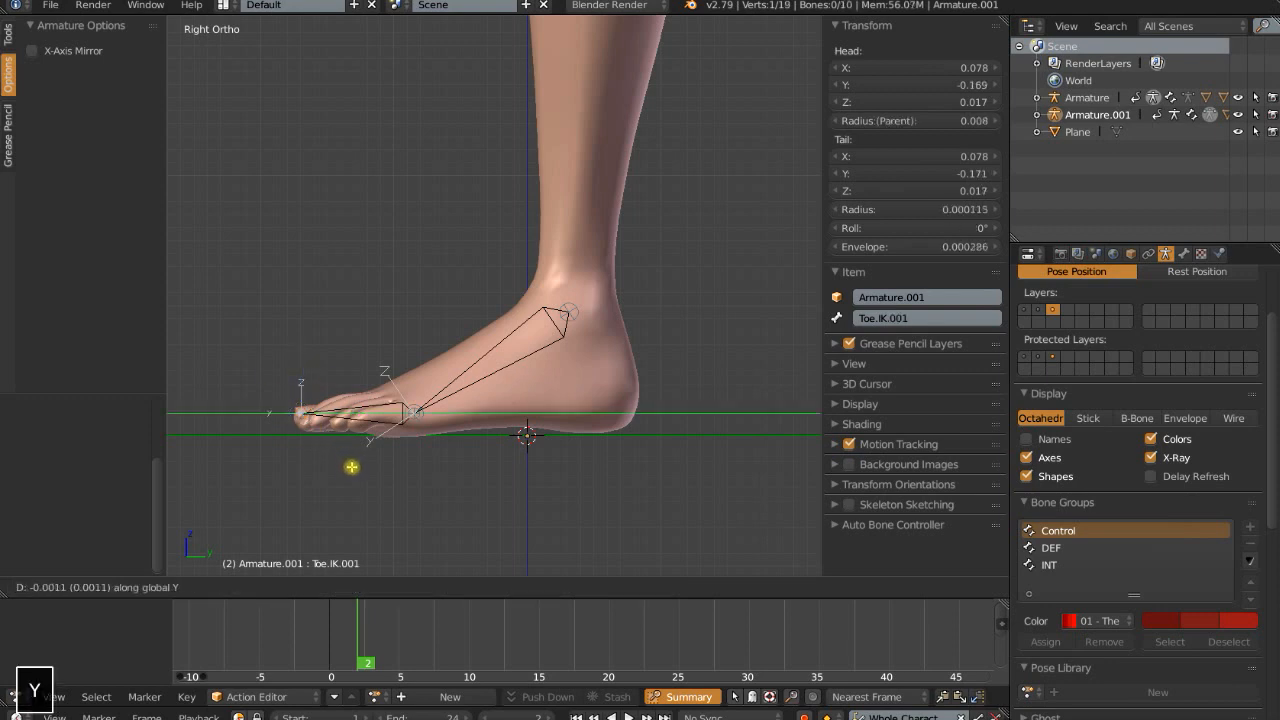
left_click(666, 491)
Select the extruded toe-to-heel bone and rename it Foot.IK
right_click(457, 425)
left_click(948, 320)
type("Foot.IK")
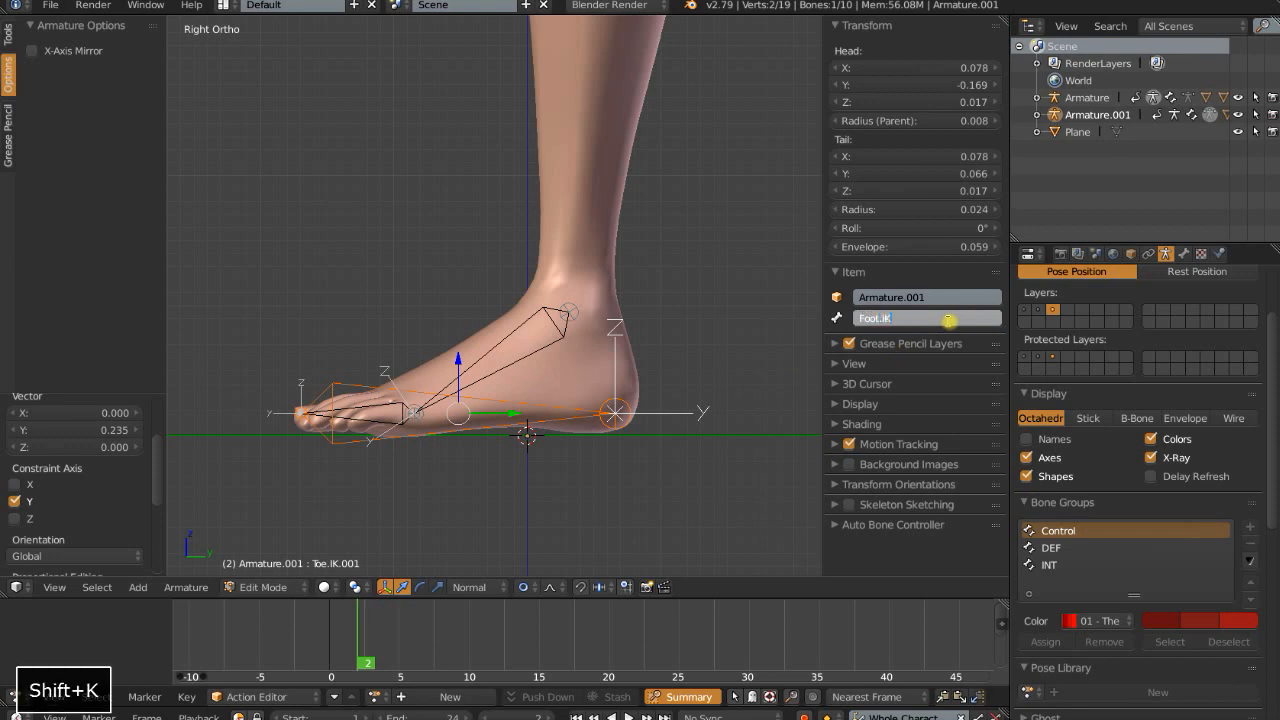
key("Return")
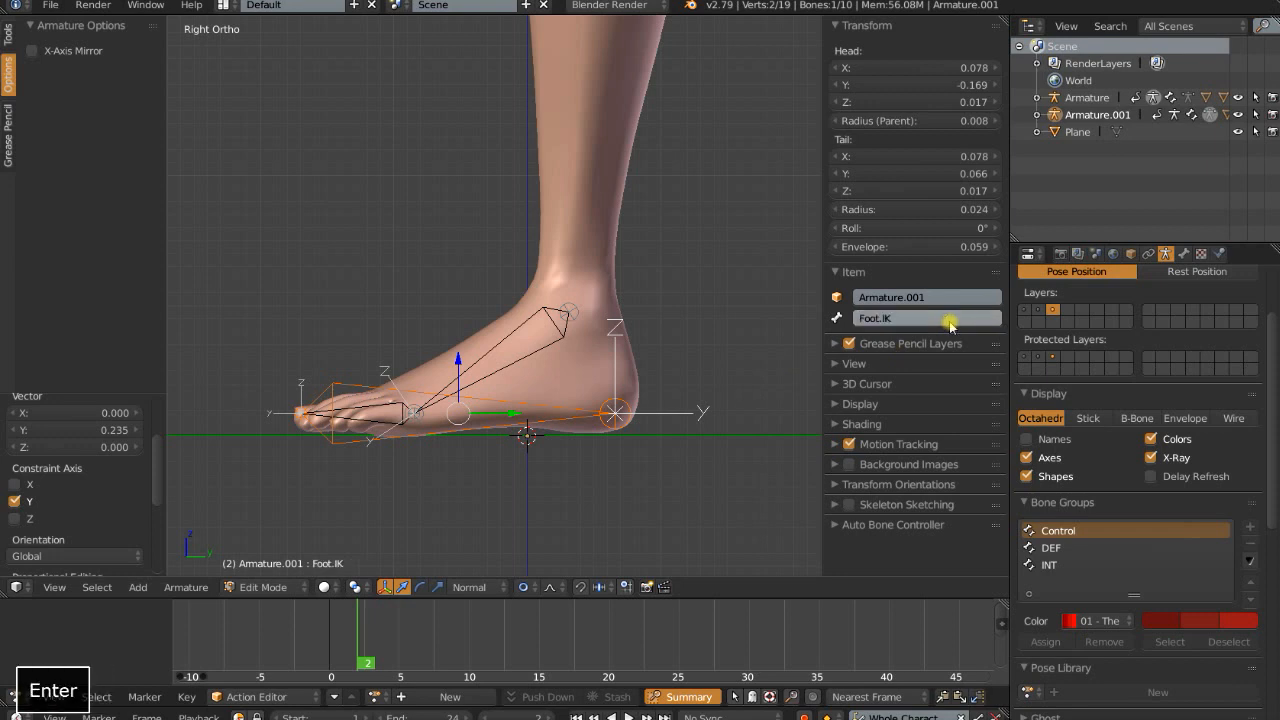
Show the first bone layer as well and parent Foot.IK to the Root bone with Keep Offset
left_click(1025, 311, "shift")
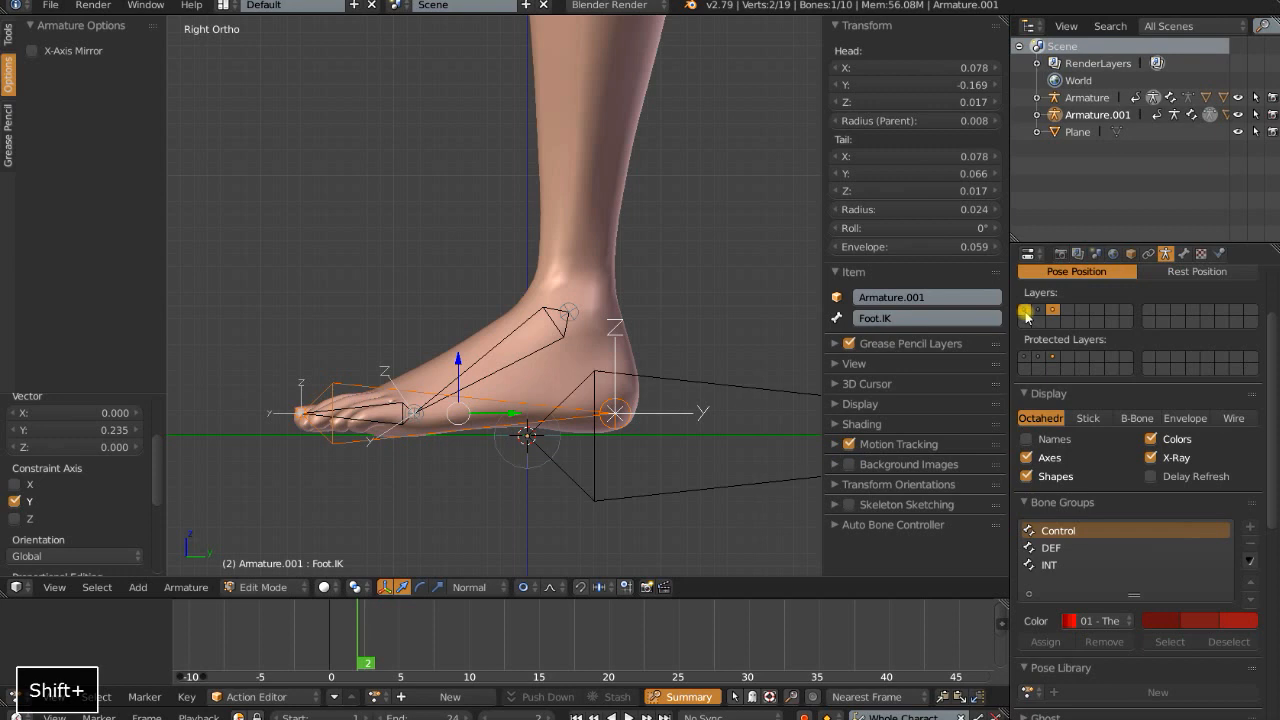
middle_click_drag(689, 349, 592, 313)
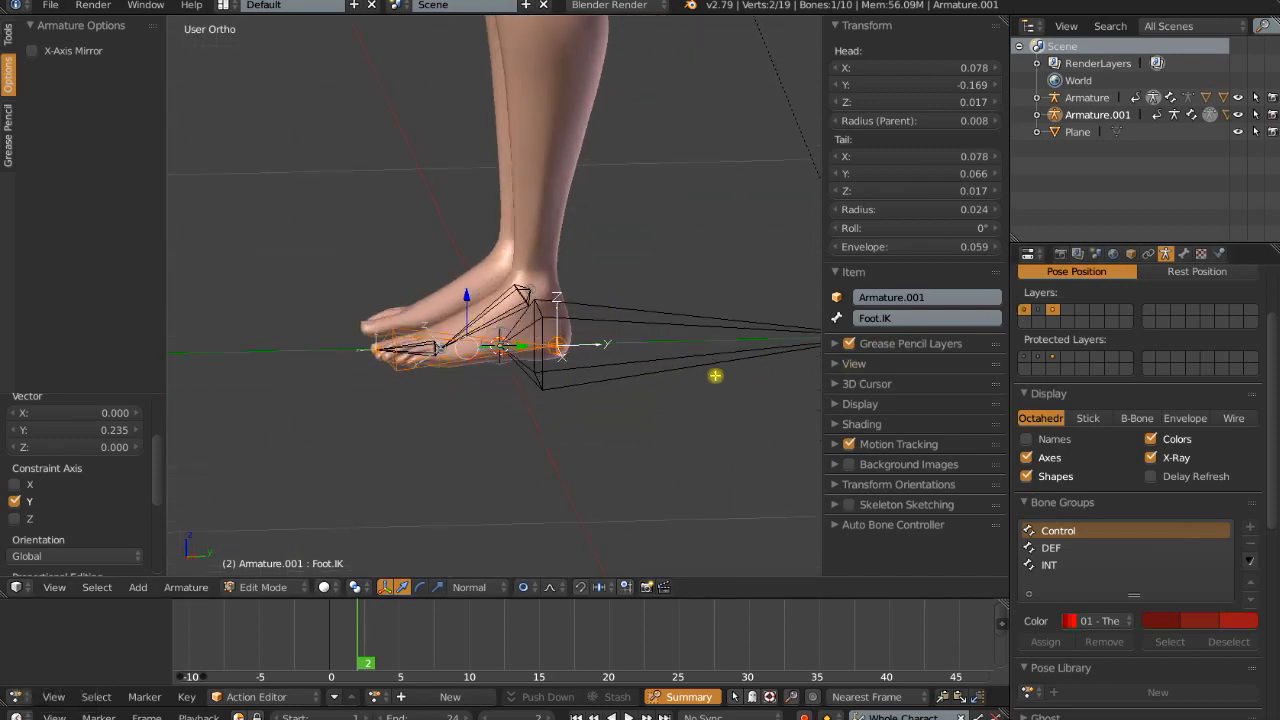
right_click(633, 373, "shift")
key("ctrl+p")
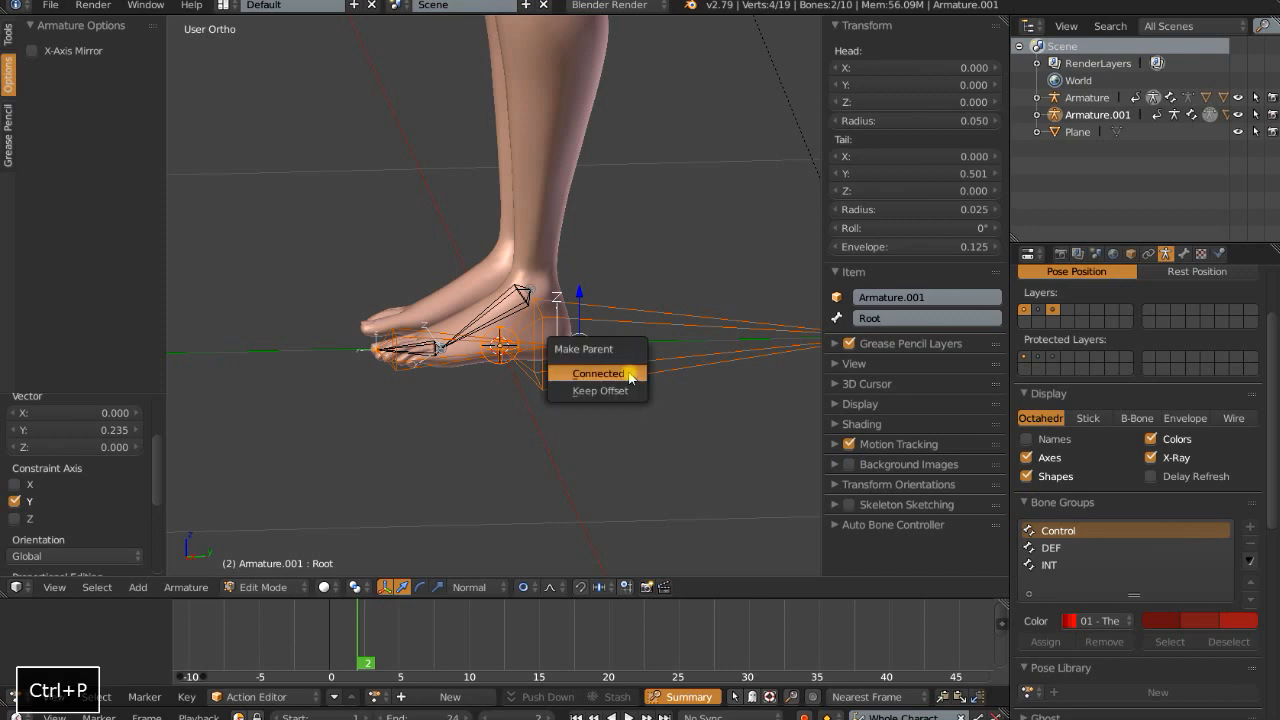
left_click(592, 390)
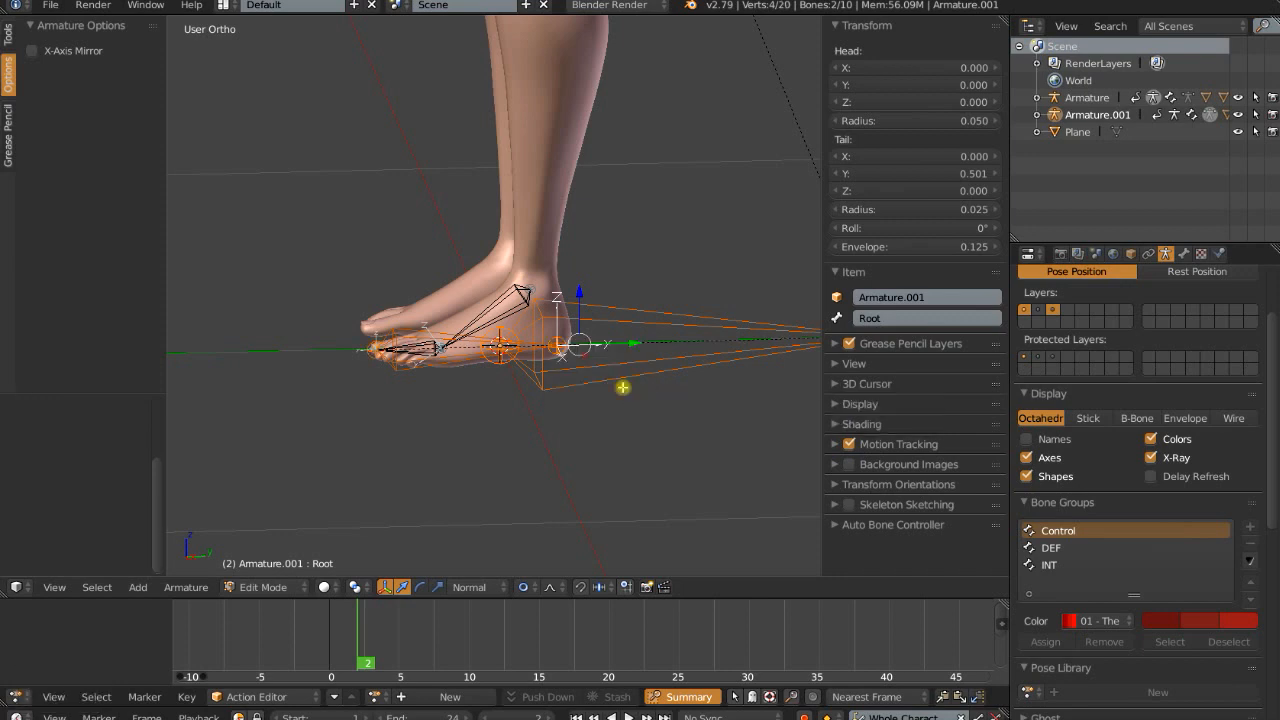
Hide the first bone layer and view the remaining foot bones side-on in right orthographic view
middle_click_drag(623, 386, 523, 383)
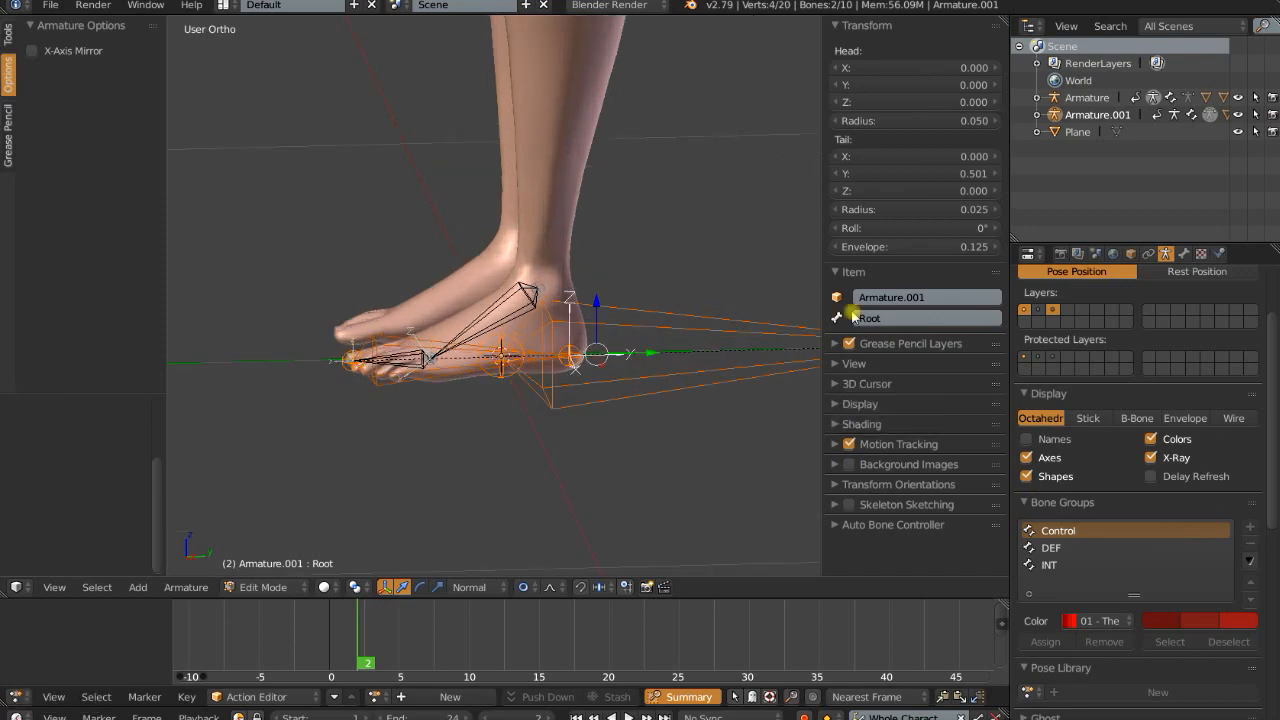
left_click(1023, 310, "shift")
key("KP_1")
key("KP_3")
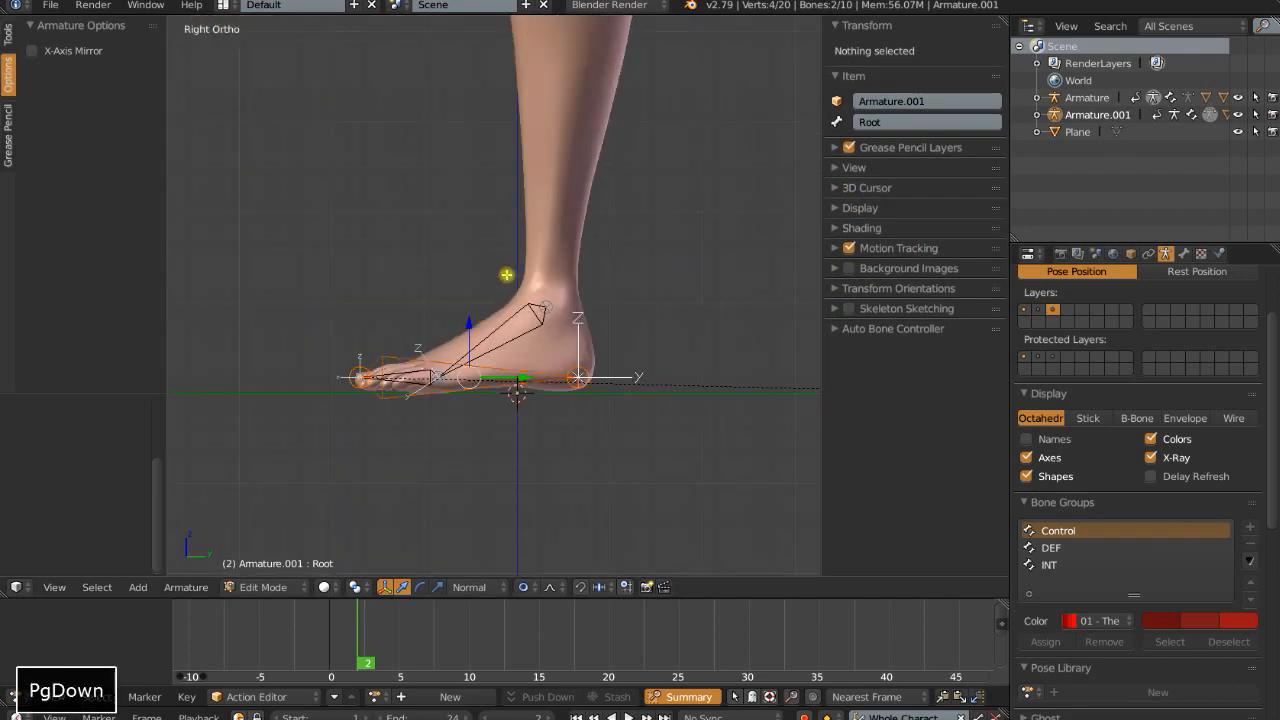
scroll(515, 330, "up", 3)
middle_click_drag(386, 397, 461, 431, "shift")
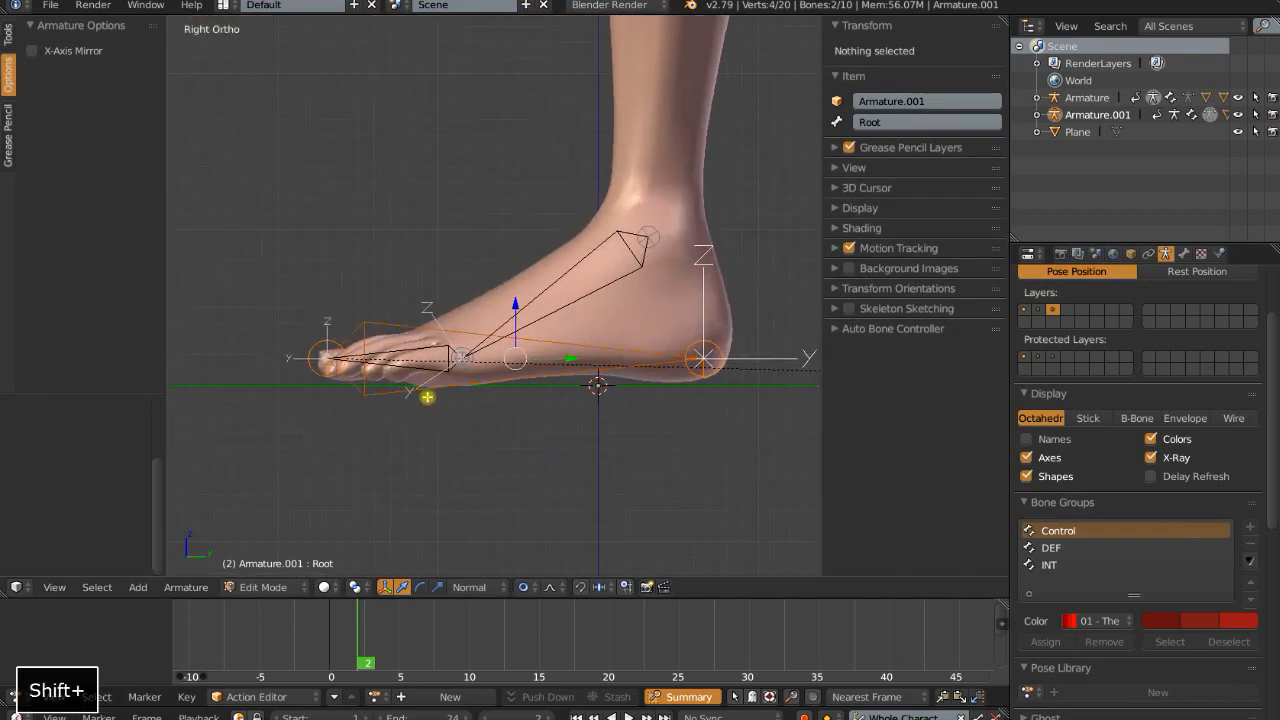
Move the Foot.IK bone about 0.005 units along Y toward the toes
right_click(427, 397)
key("g")
key("y")
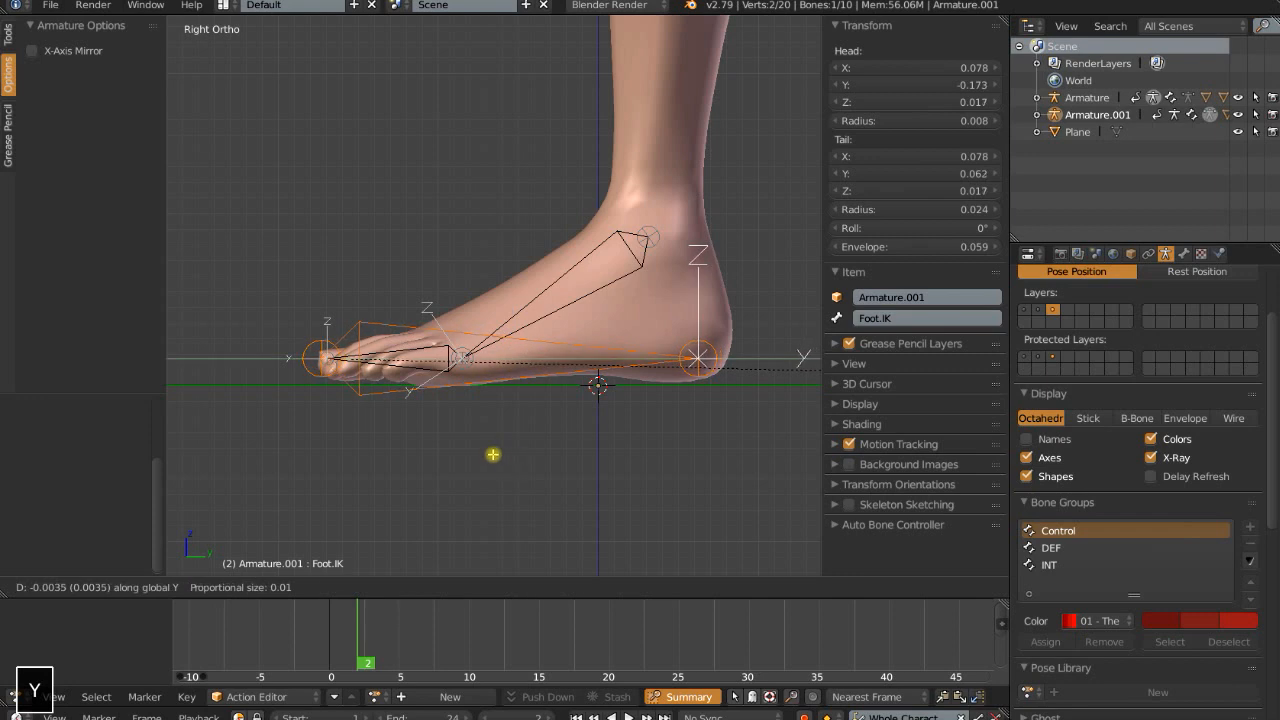
left_click(296, 402)
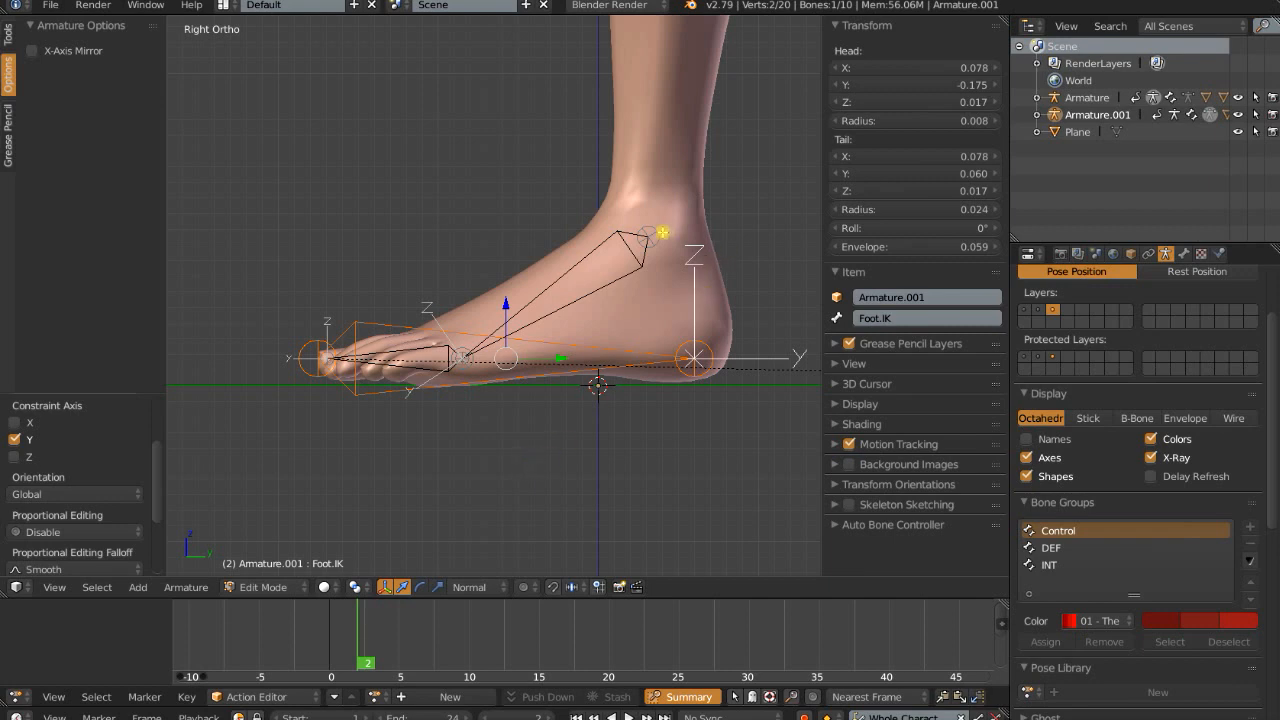
Extrude a bone about 0.072 units backward along Y from the ankle end of MCH.Foot
right_click(662, 232)
middle_click_drag(708, 326, 600, 364, "shift")
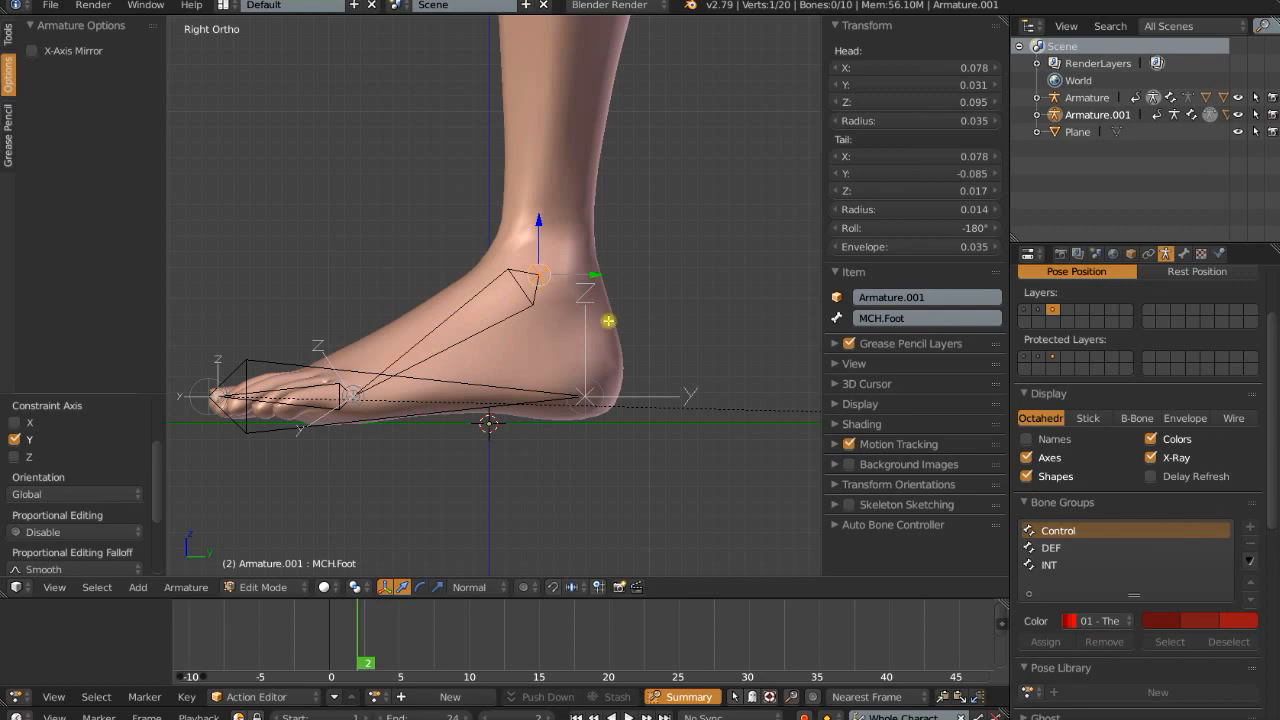
key("e")
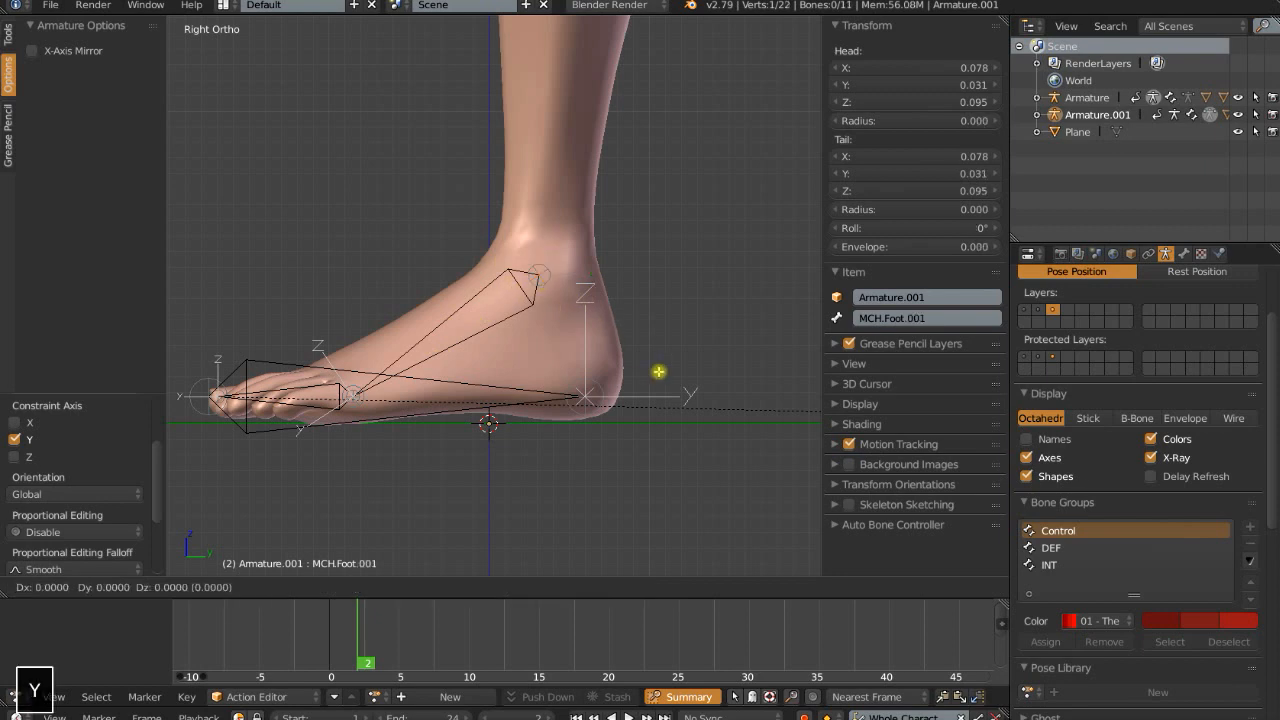
left_click(774, 397)
Select the bone extruded from the ankle and rename it Foot Roll
right_click(628, 275)
left_click(940, 318)
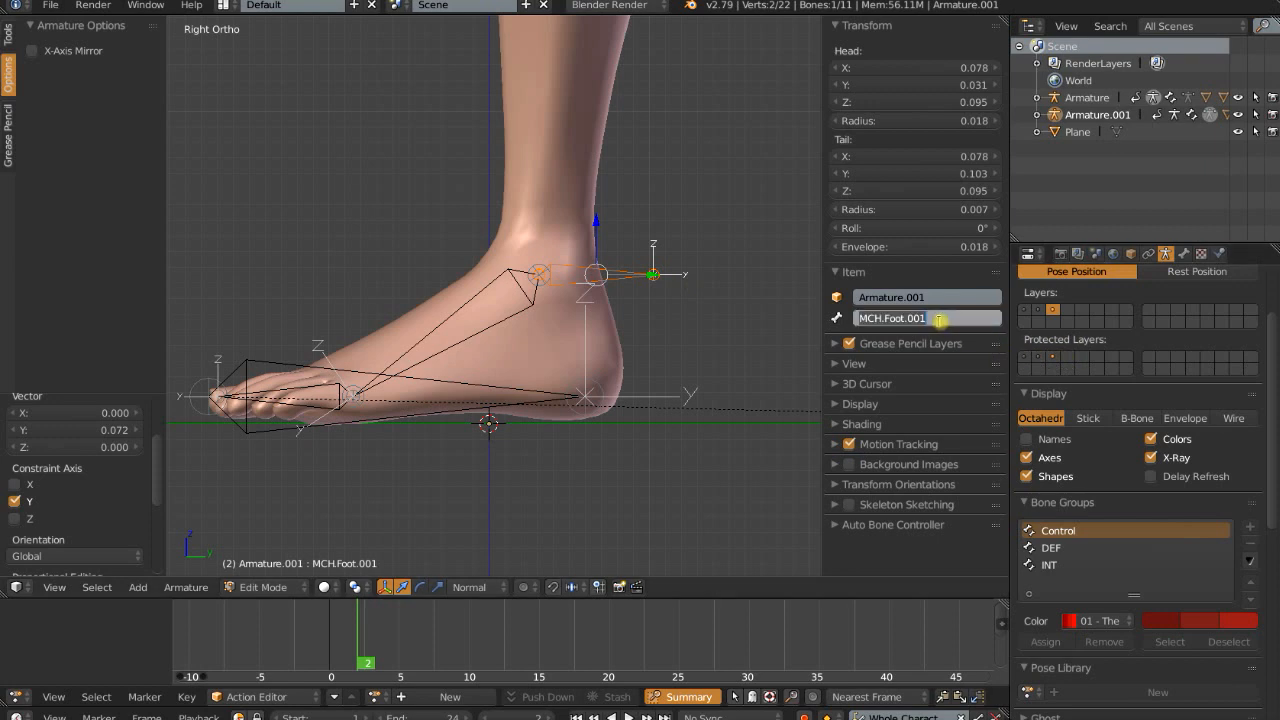
type("Foot Roll")
key("Return")
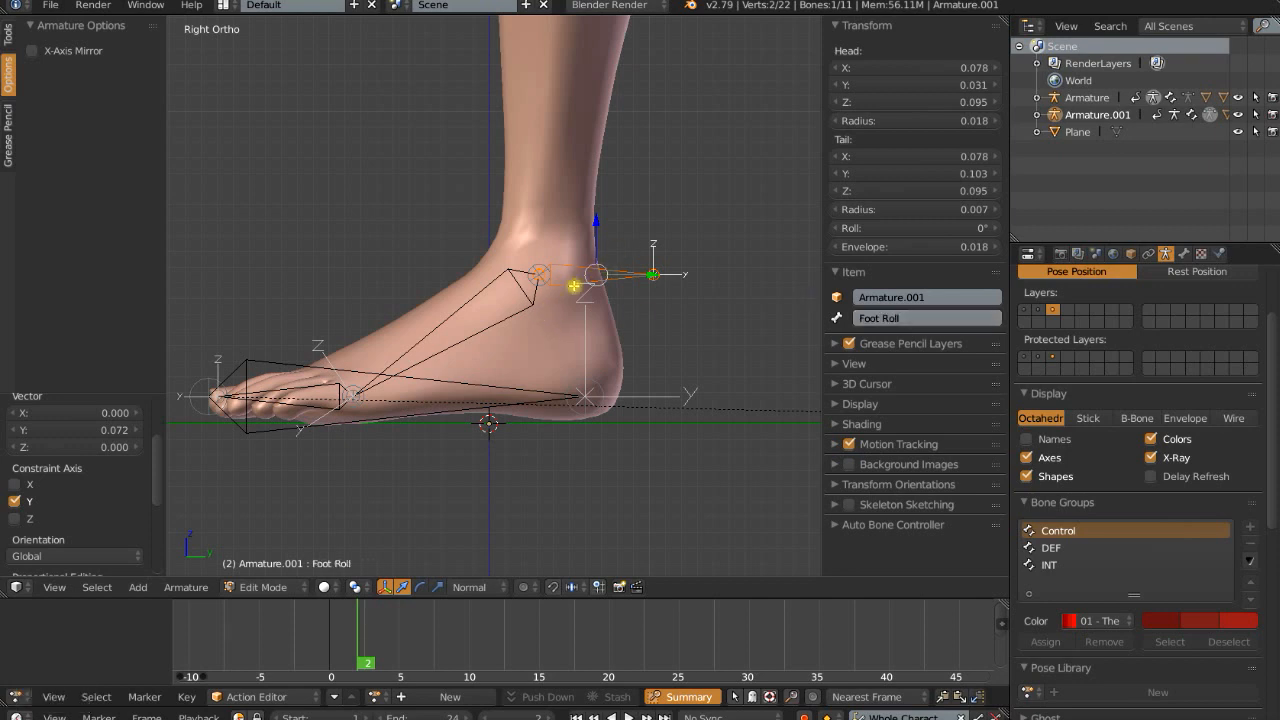
Parent the Foot Roll bone to Foot.IK with Keep Offset
right_click(484, 409, "shift")
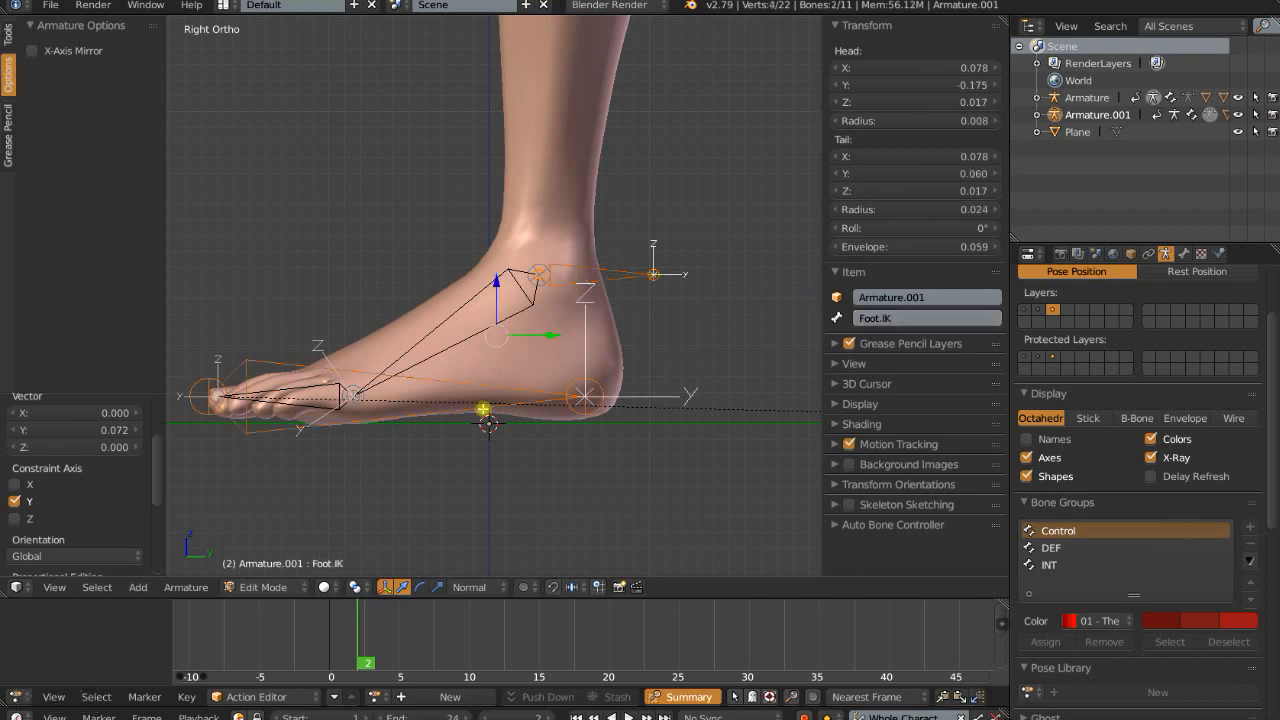
key("ctrl+p")
left_click(484, 410)
middle_click_drag(597, 467, 601, 421, "shift")
Test-rotate the MCH.Foot and Toe.IK bones in Pose Mode, cancelling each rotation
key("Tab")
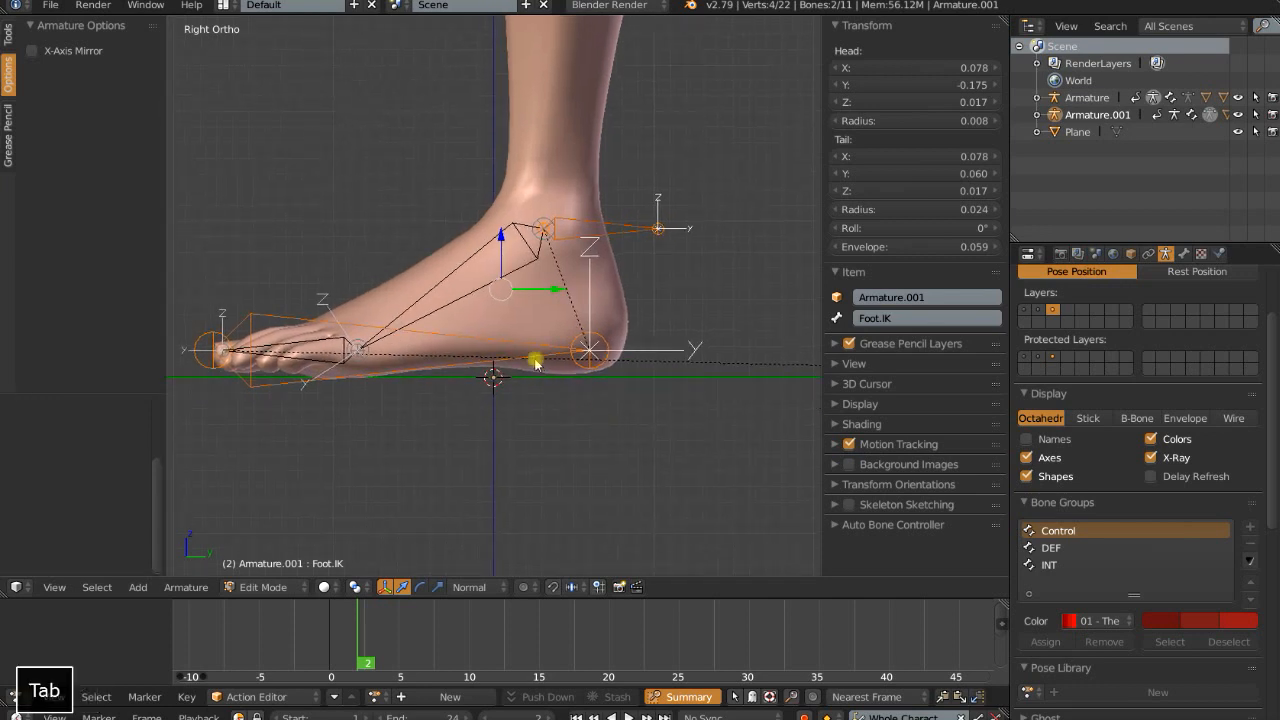
right_click(480, 295)
key("r")
right_click(545, 291)
right_click(288, 350)
key("r")
right_click(413, 347)
right_click(424, 302)
key("r")
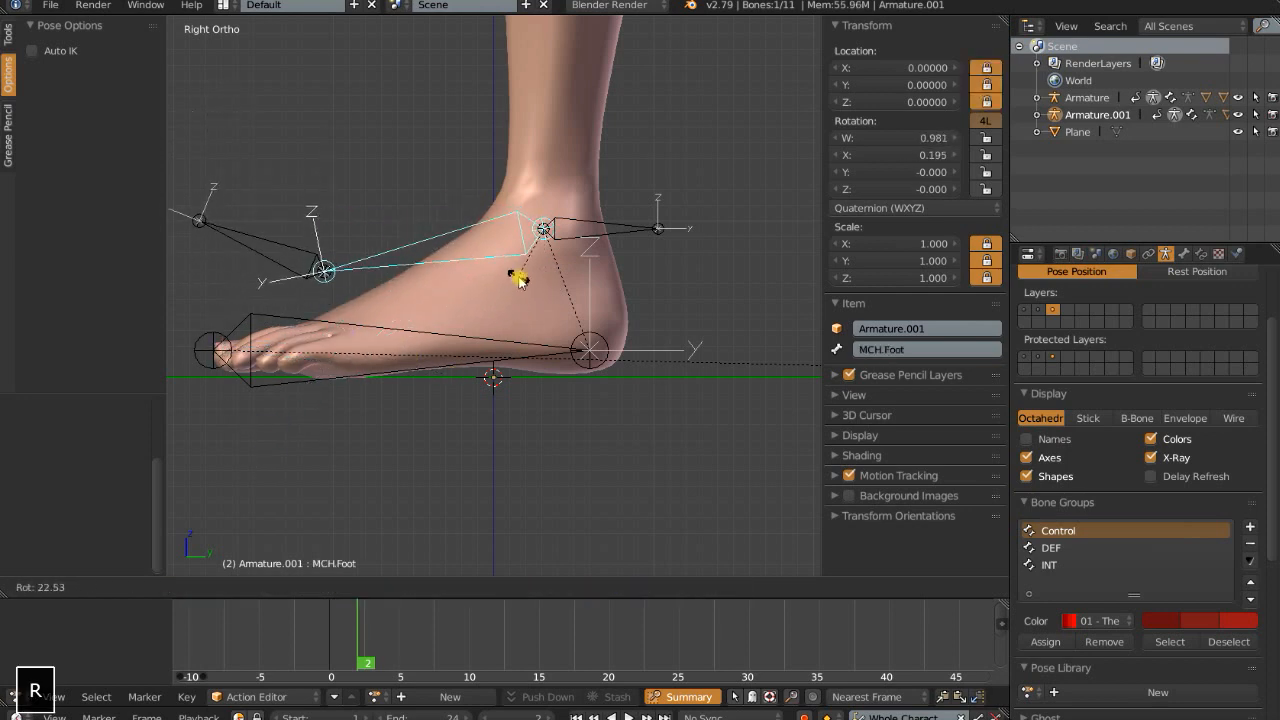
right_click(520, 281)
Check how MCH.Foot pivots around the ankle with trial rotations, cancelling each one
middle_click_drag(549, 283, 564, 328, "shift")
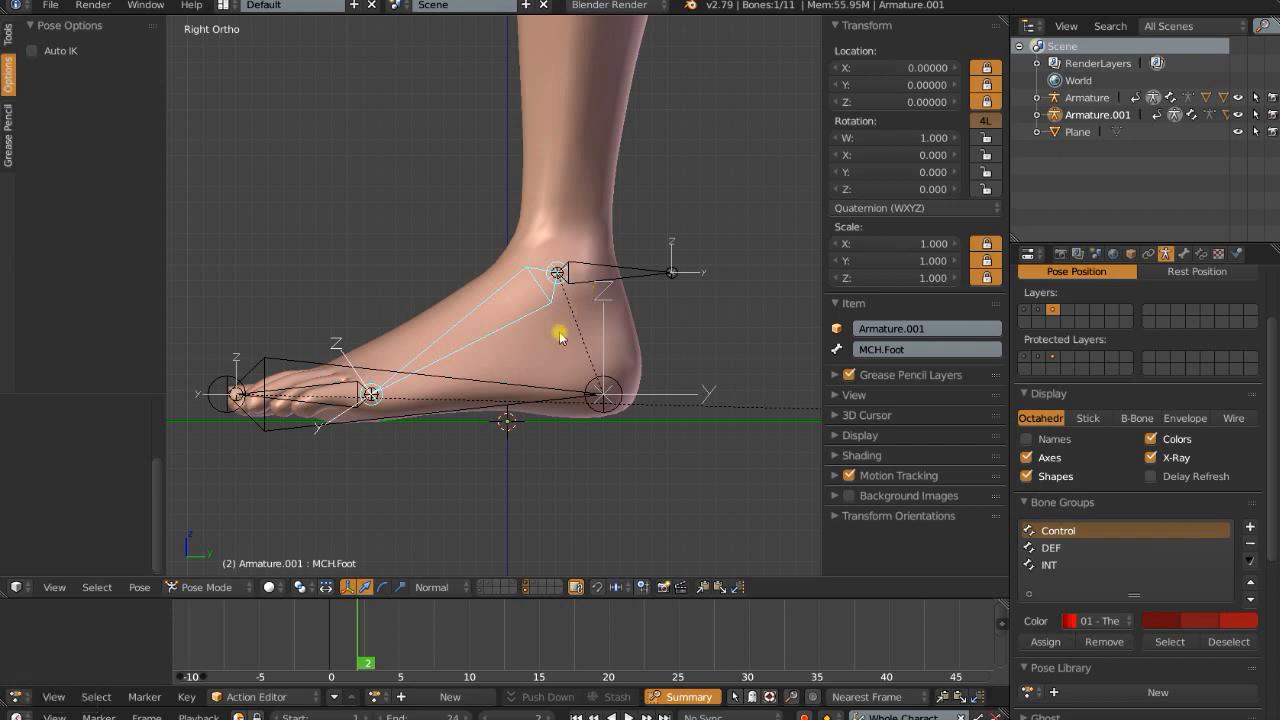
middle_click_drag(566, 276, 537, 305, "shift")
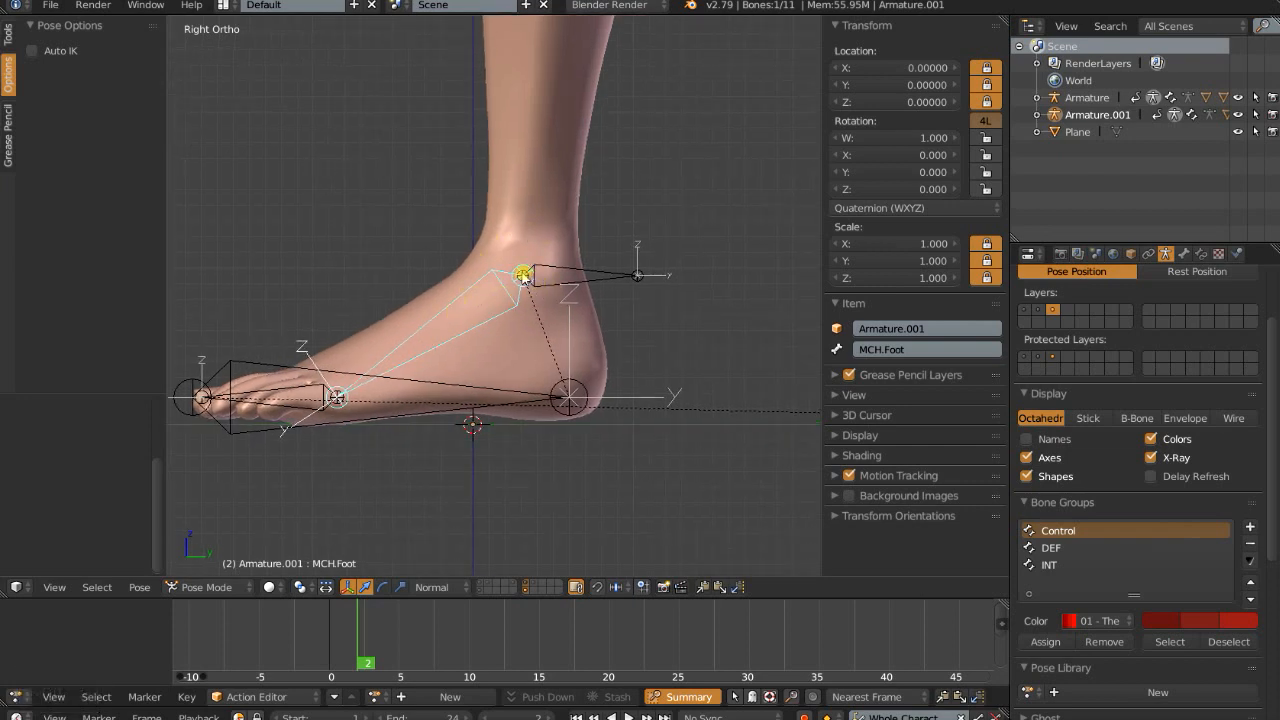
key("r")
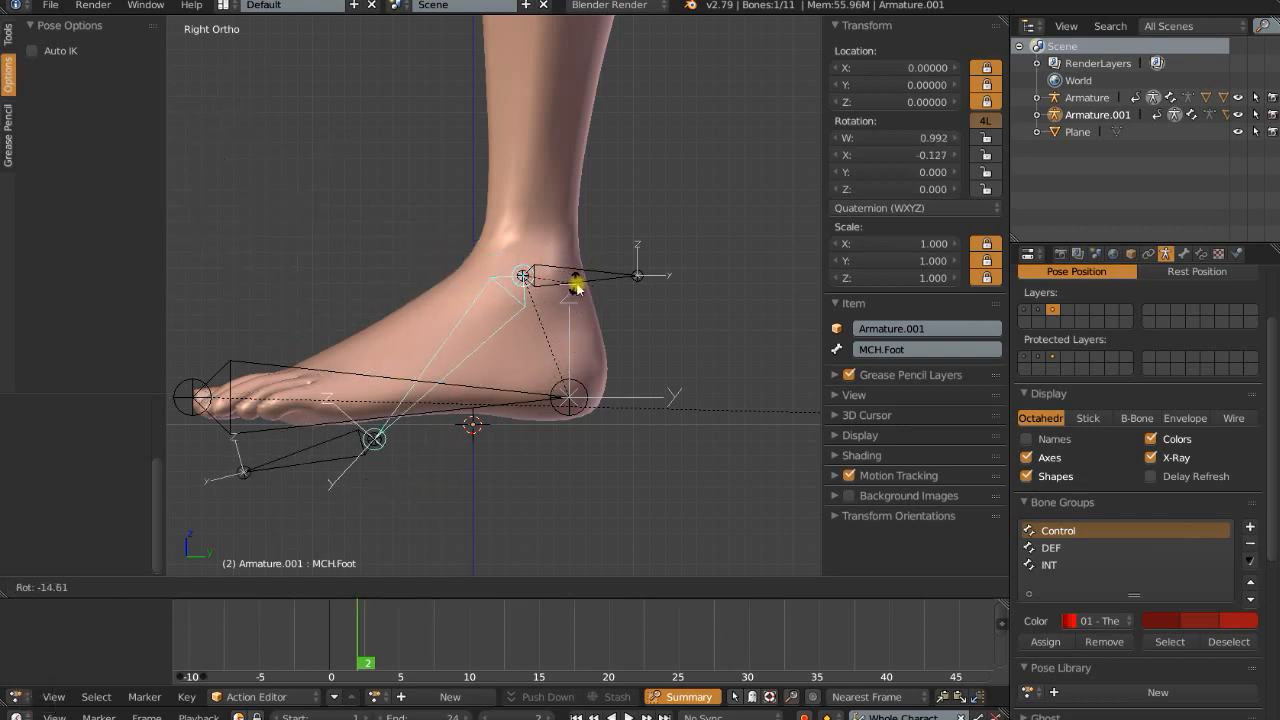
key("Escape")
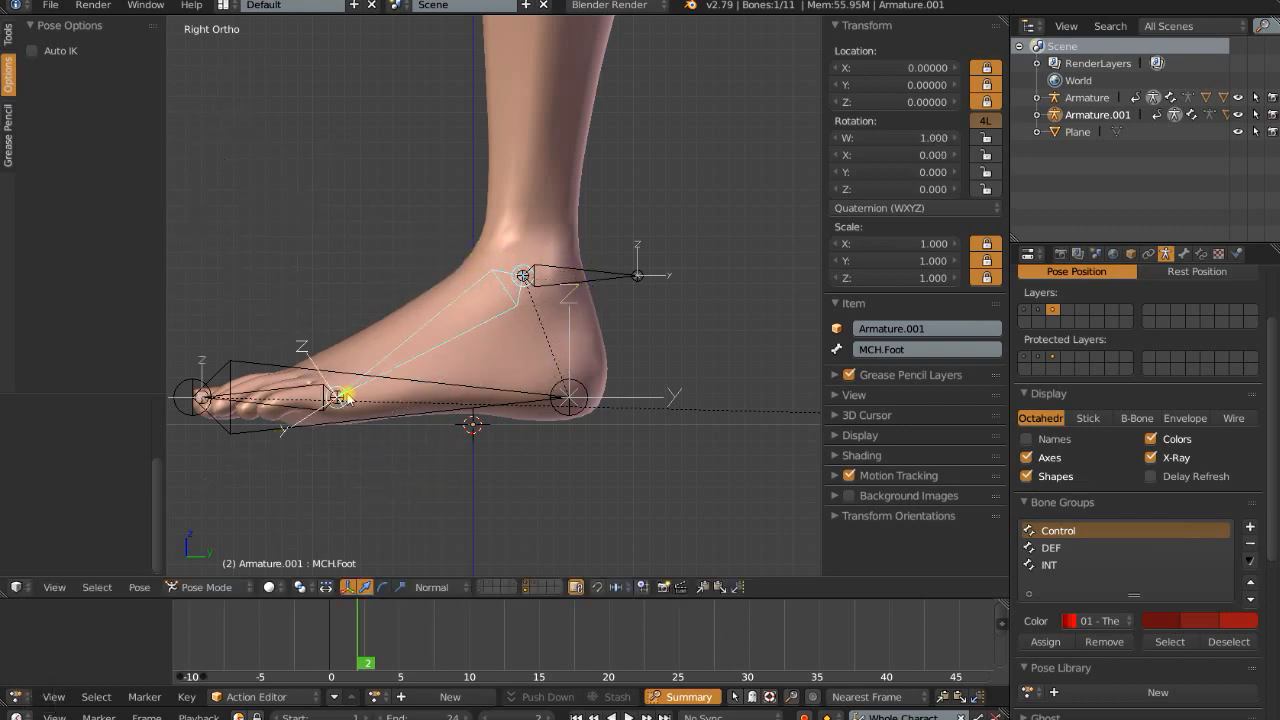
right_click(341, 397)
right_click(440, 316)
key("r")
key("Escape")
middle_click_drag(481, 325, 484, 353, "shift")
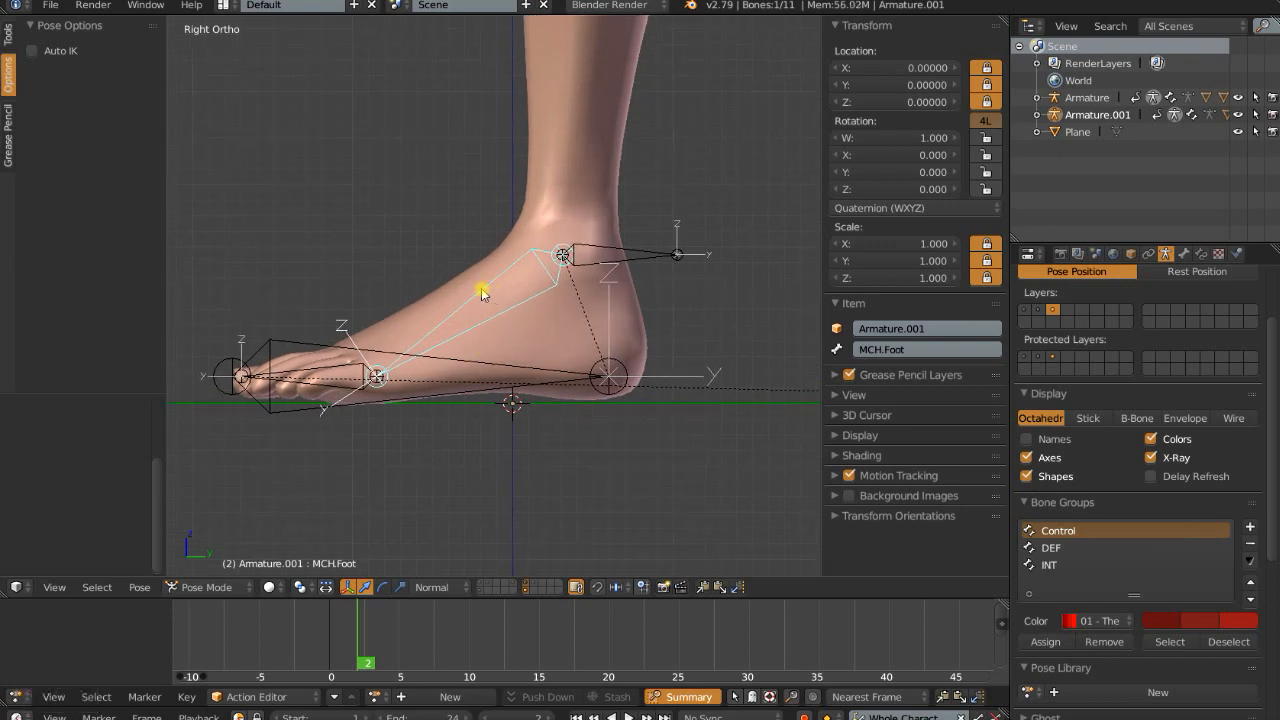
In Edit Mode, extrude a bone about 0.055 units backward along Y from the toe-joint end of MCH.Foot
middle_click_drag(429, 416, 429, 375, "shift")
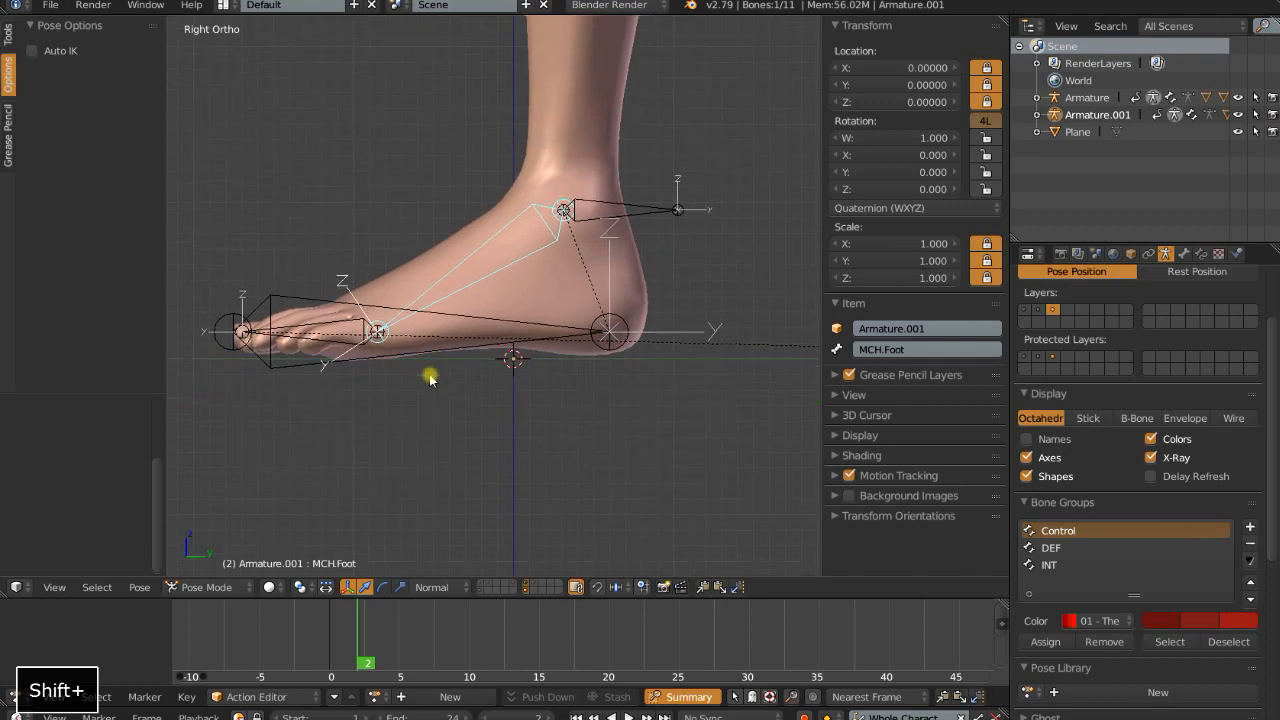
scroll(431, 376, "up", 3)
middle_click_drag(360, 396, 446, 446, "shift")
scroll(431, 415, "down", 2)
right_click(421, 357)
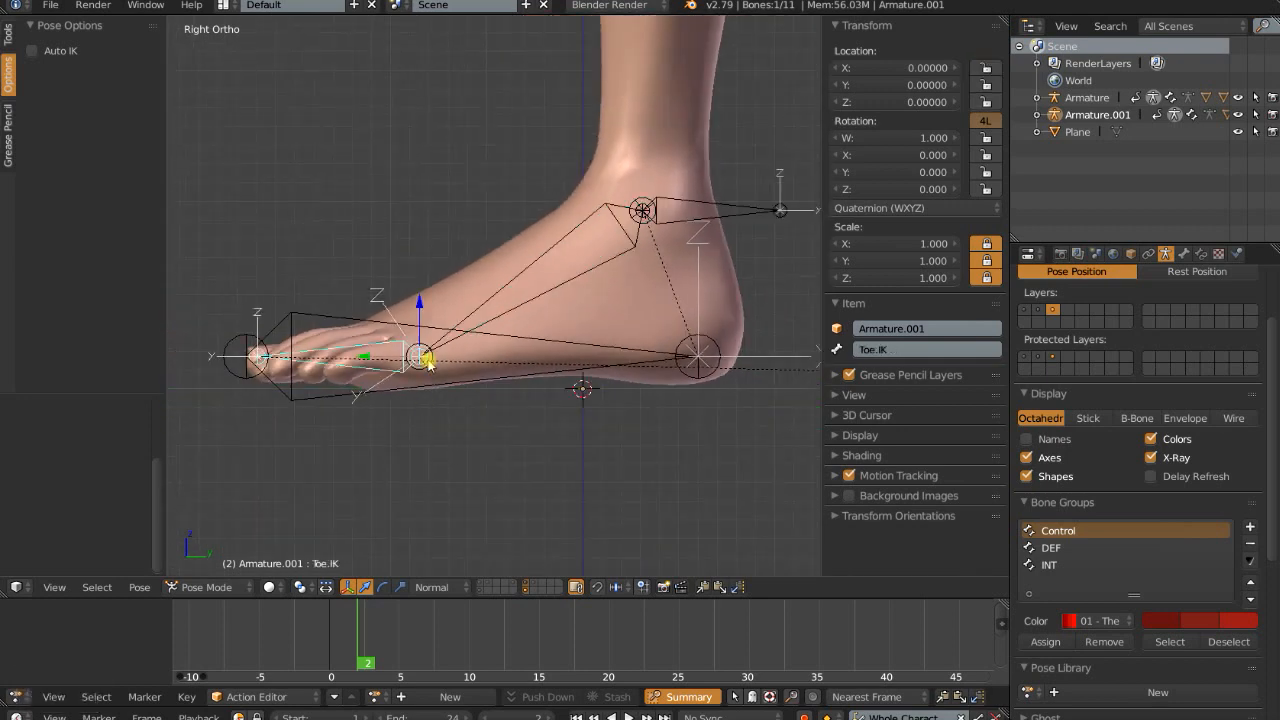
key("Tab")
right_click(425, 357)
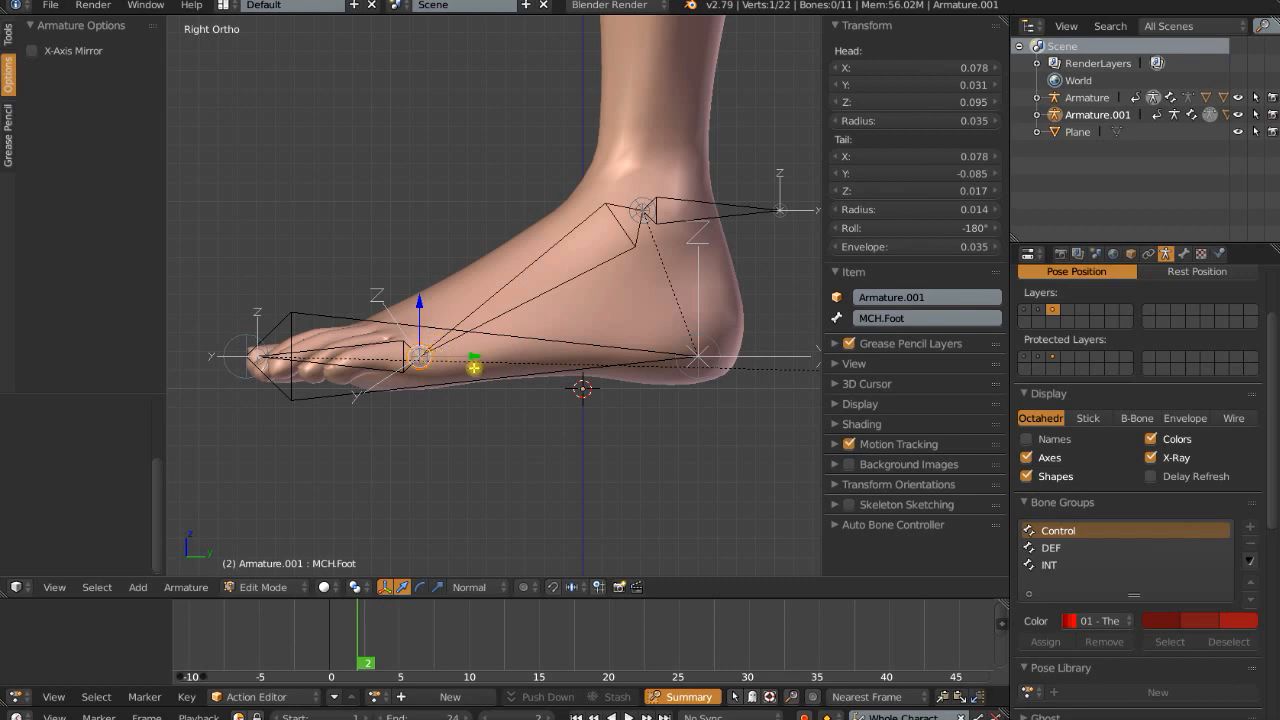
key("e")
key("y")
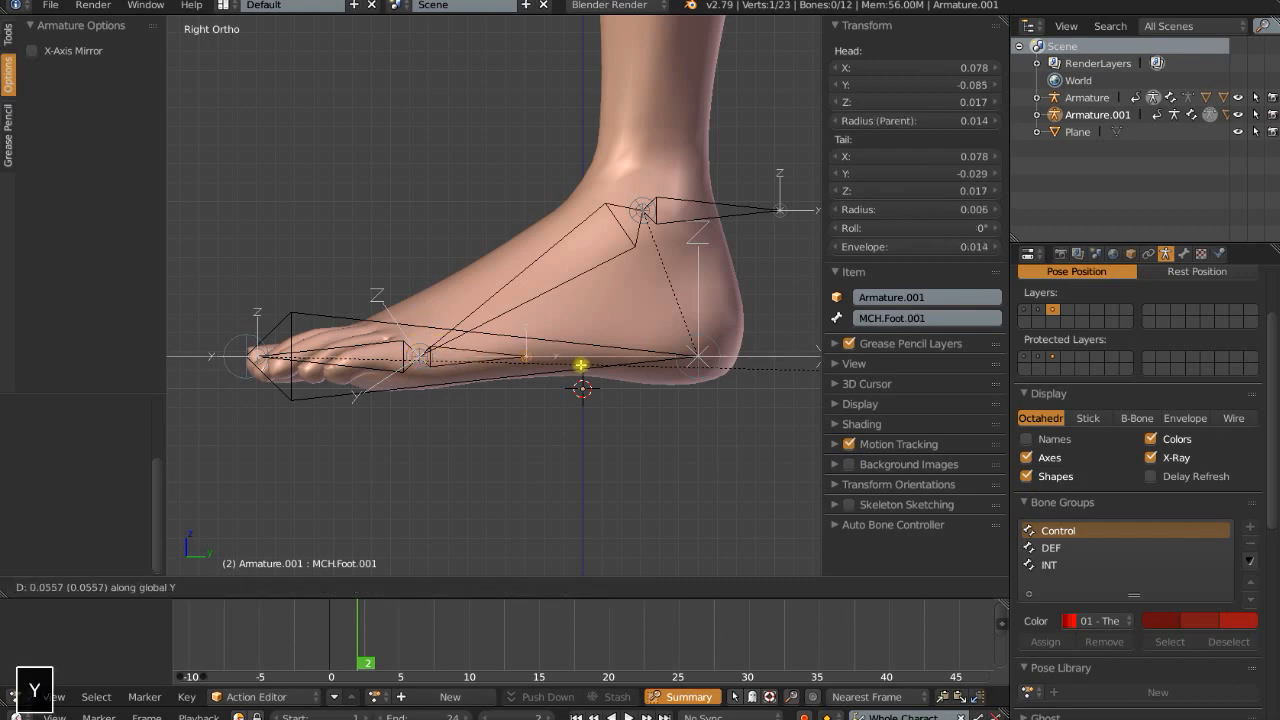
left_click(581, 365)
Rename the bone extruded from the toe joint as MCH.FootRoll.001
left_click(943, 317)
type("MCH")
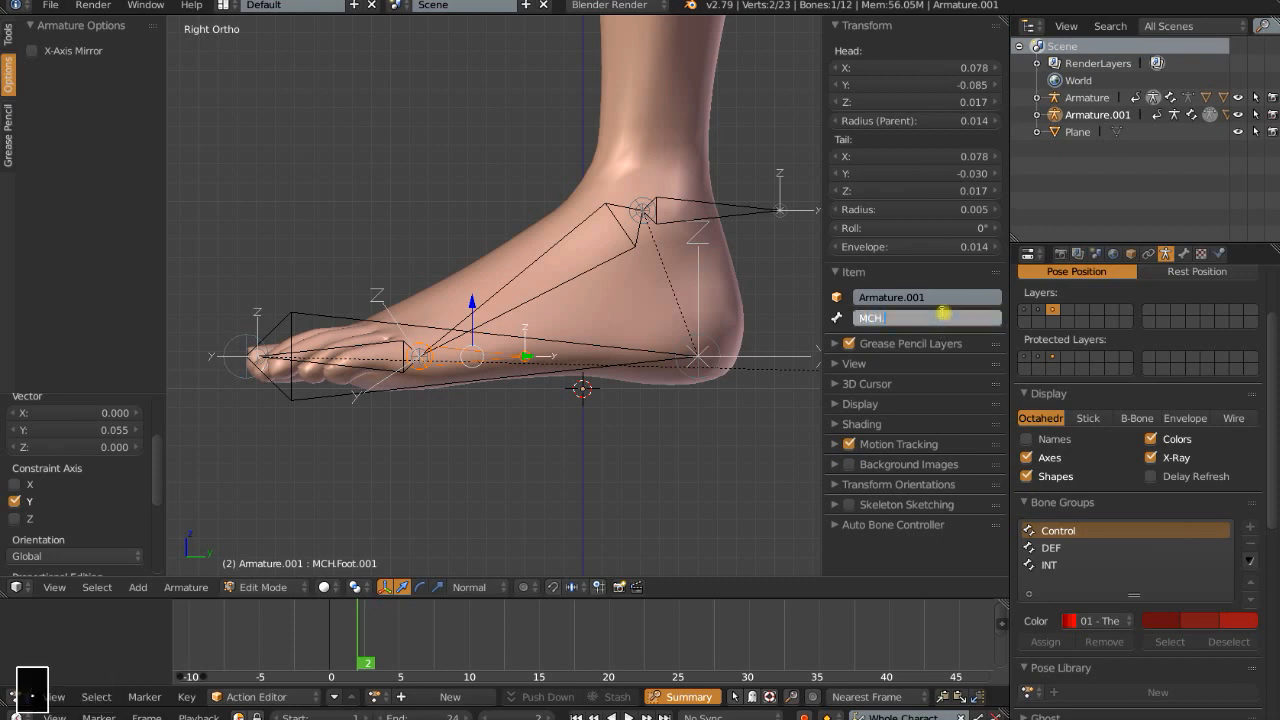
type(".FootRo")
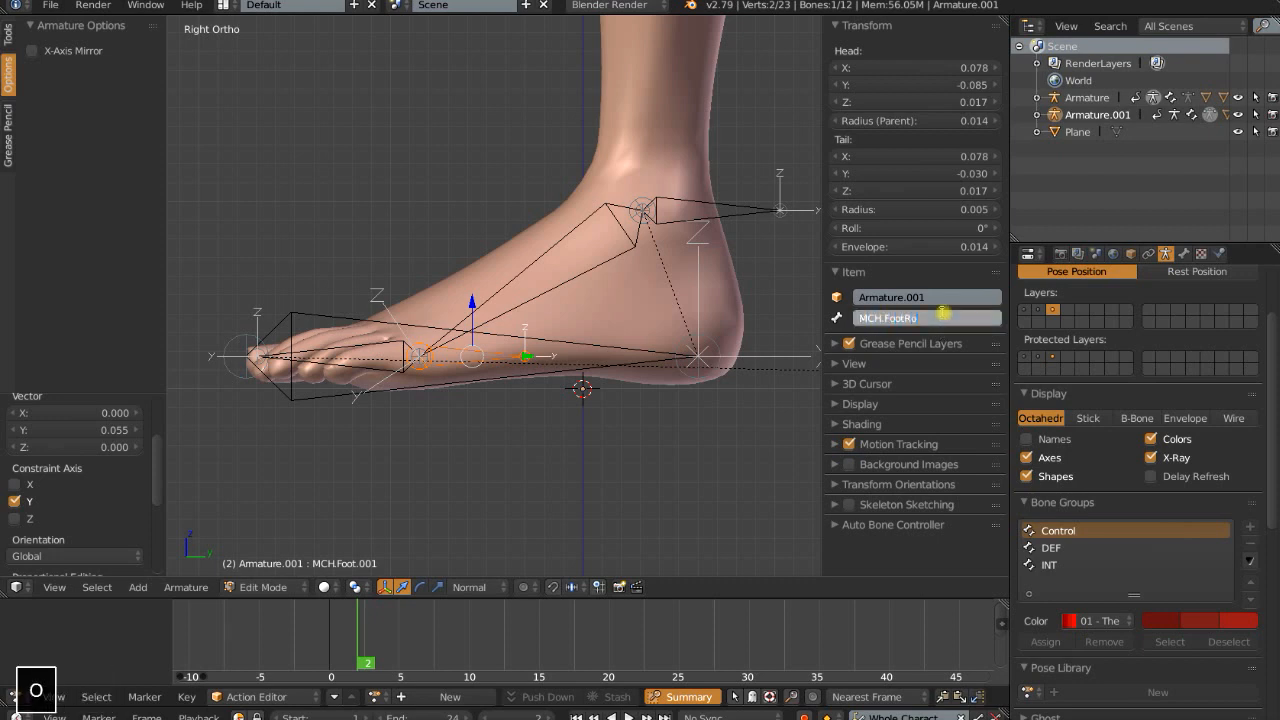
type("ll.00")
key("Return")
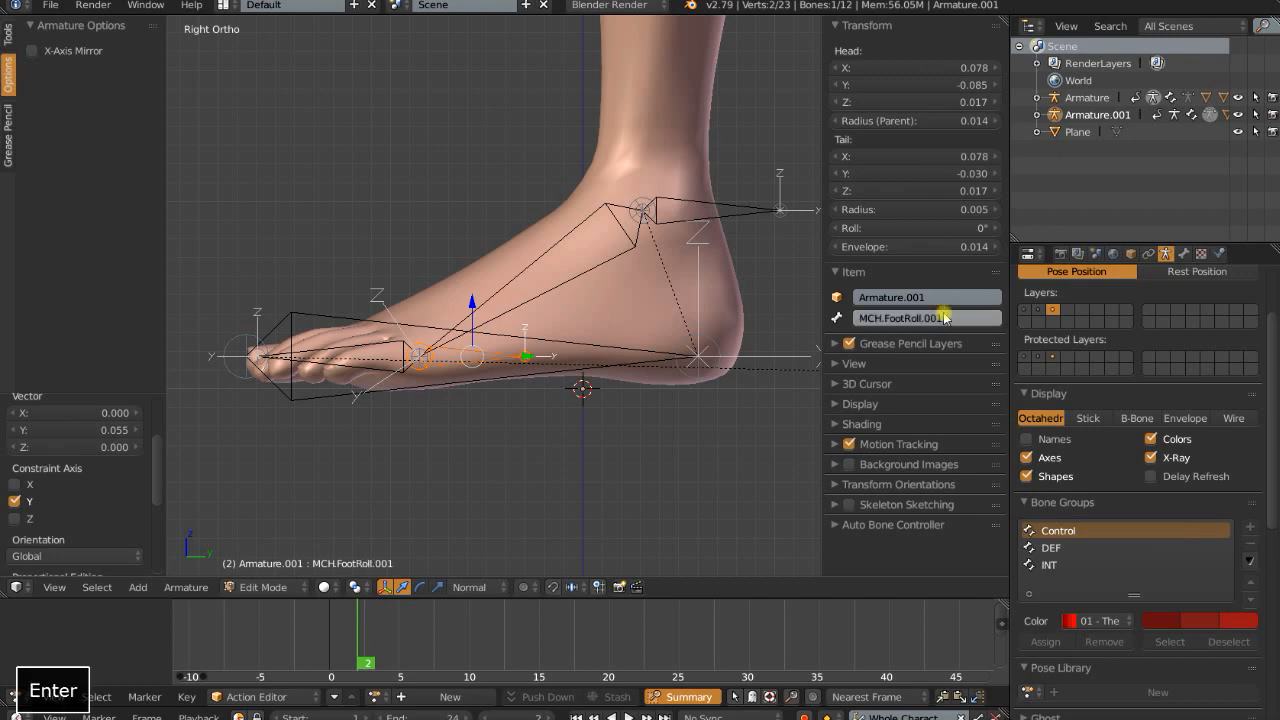
Parent MCH.Foot to MCH.FootRoll.001 with Keep Offset
middle_click_drag(503, 460, 481, 437, "shift")
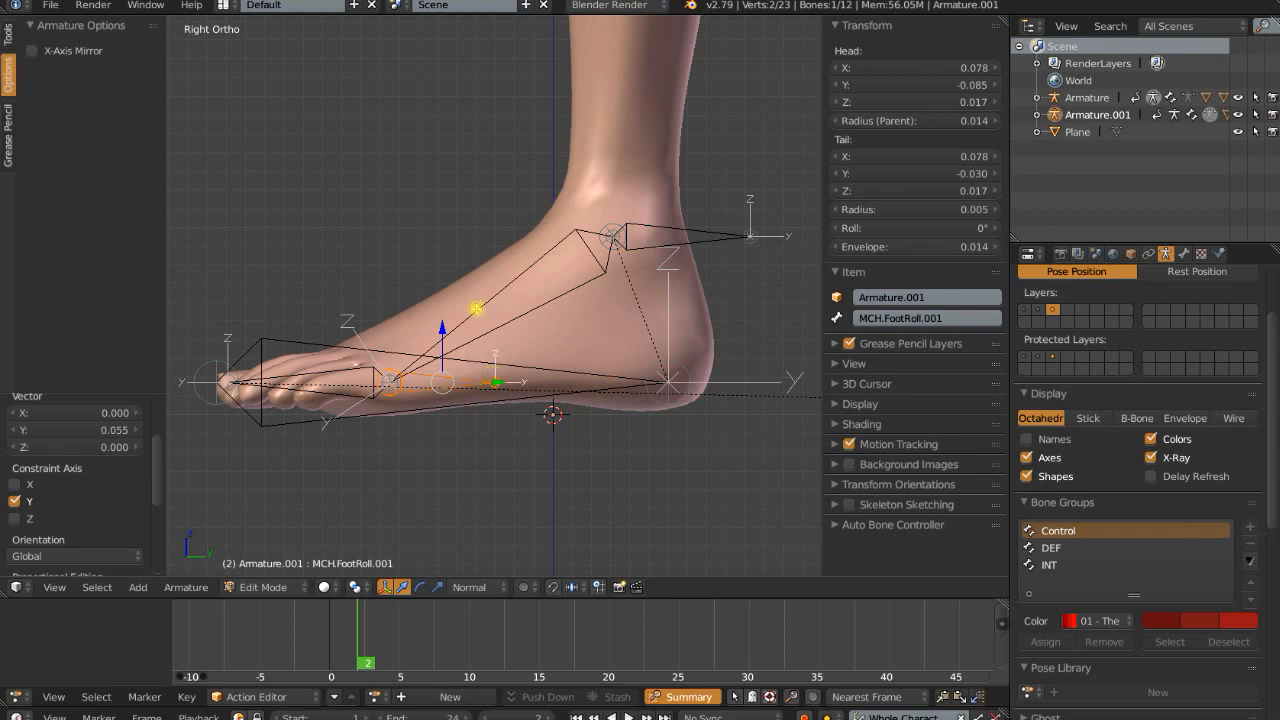
right_click(476, 309)
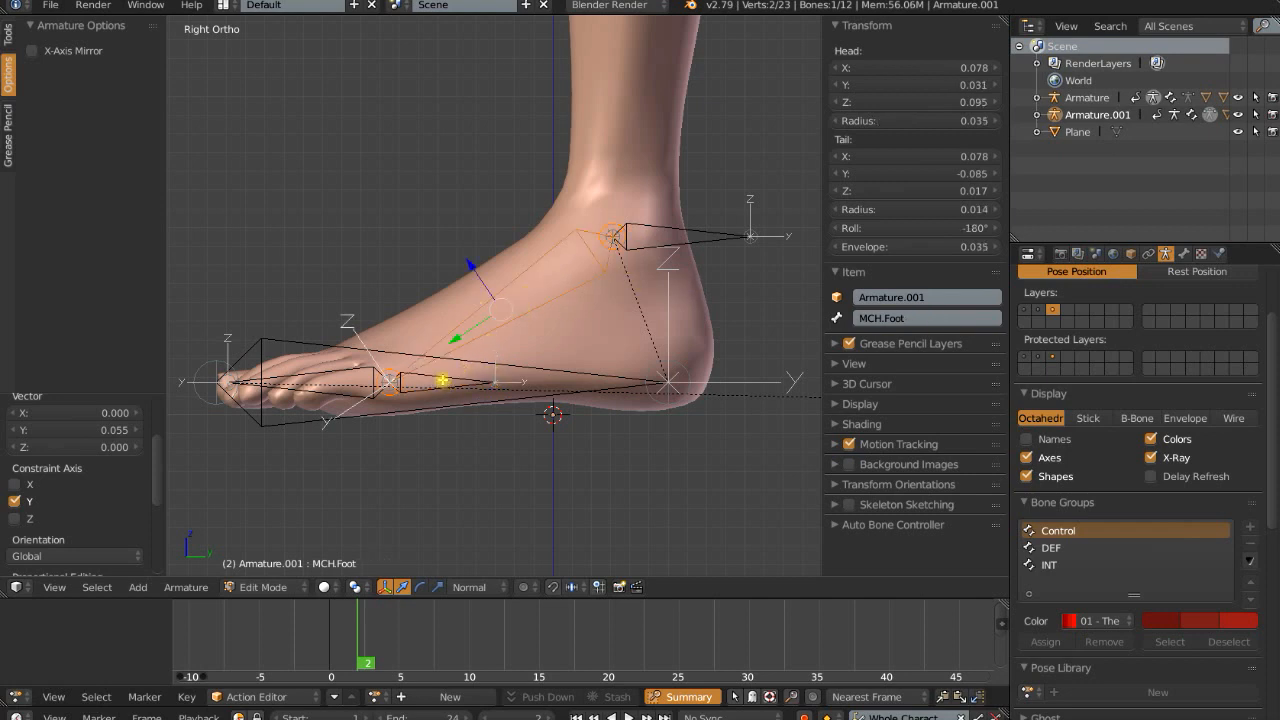
right_click(500, 381, "shift")
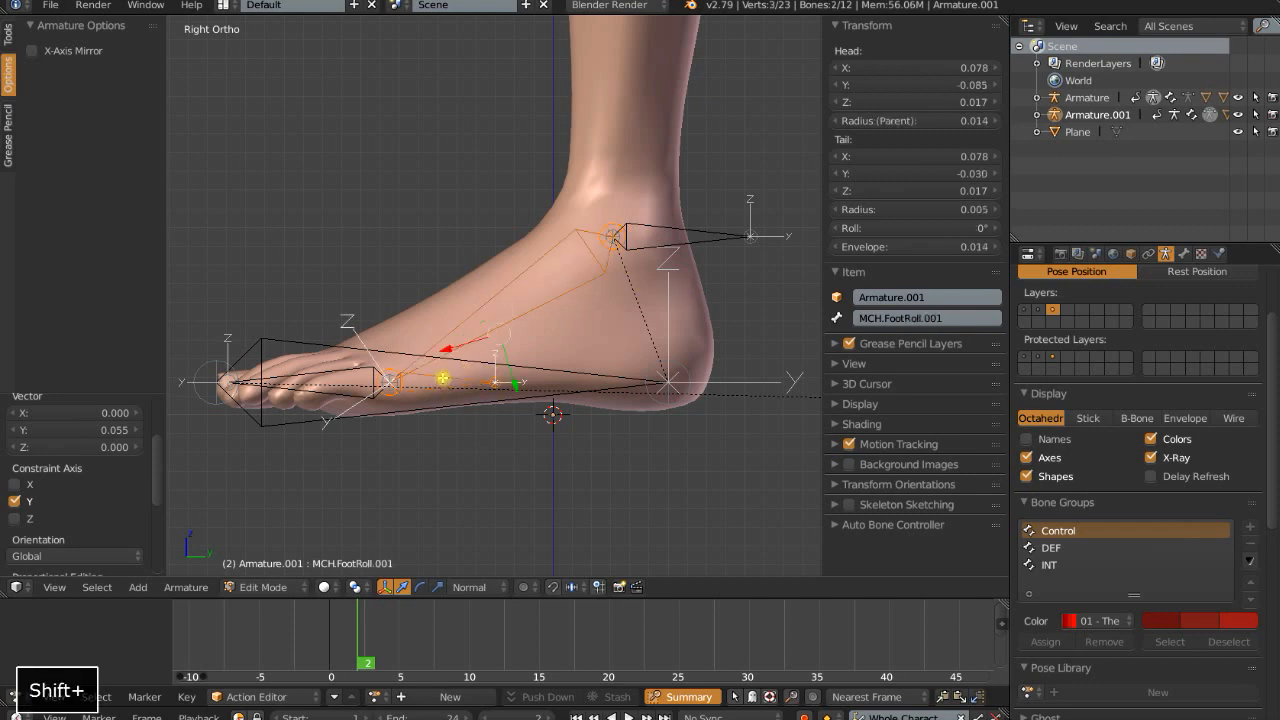
key("ctrl+p")
left_click(443, 375)
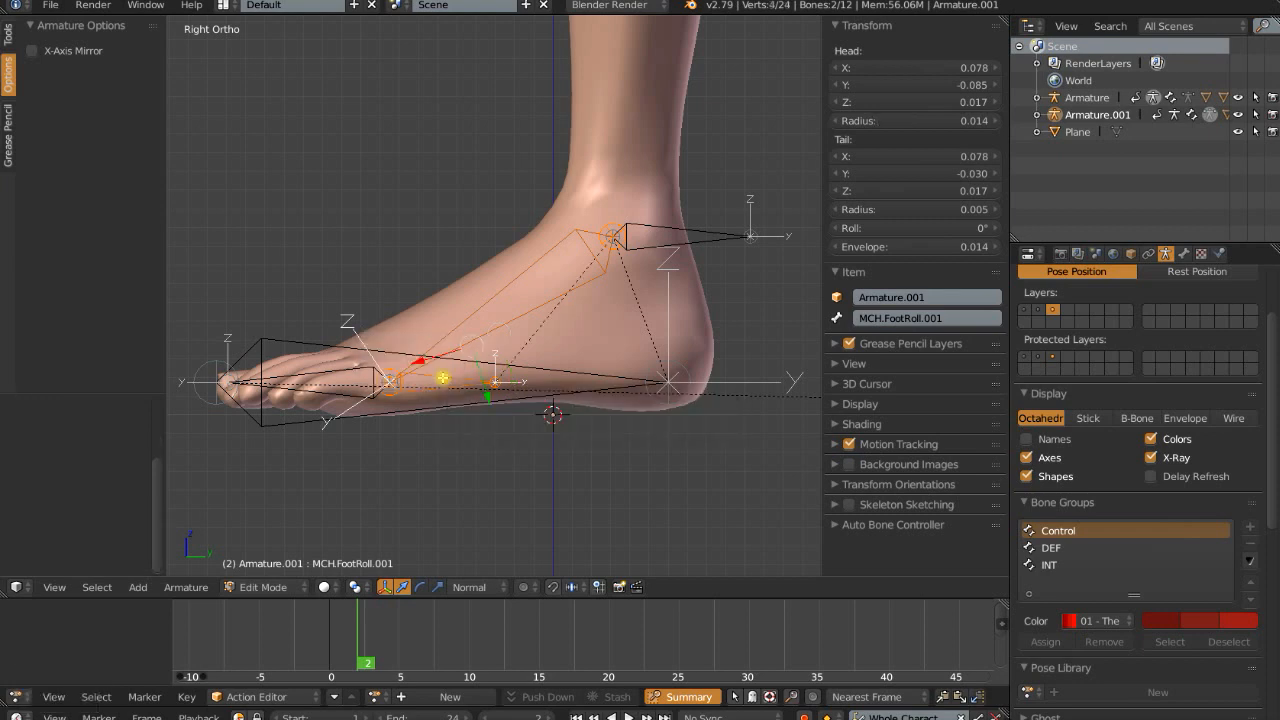
Parent MCH.FootRoll.001 to Foot.IK with Keep Offset
right_click(440, 378)
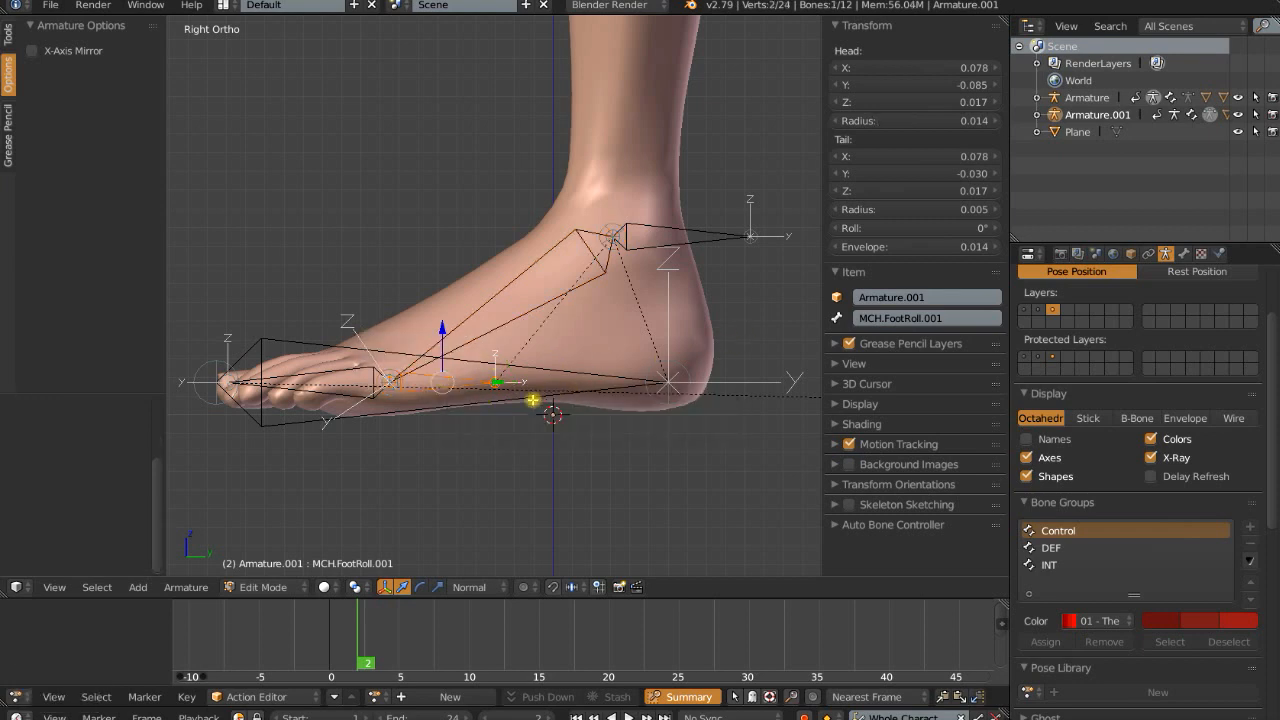
right_click(517, 404, "shift")
key("ctrl+p")
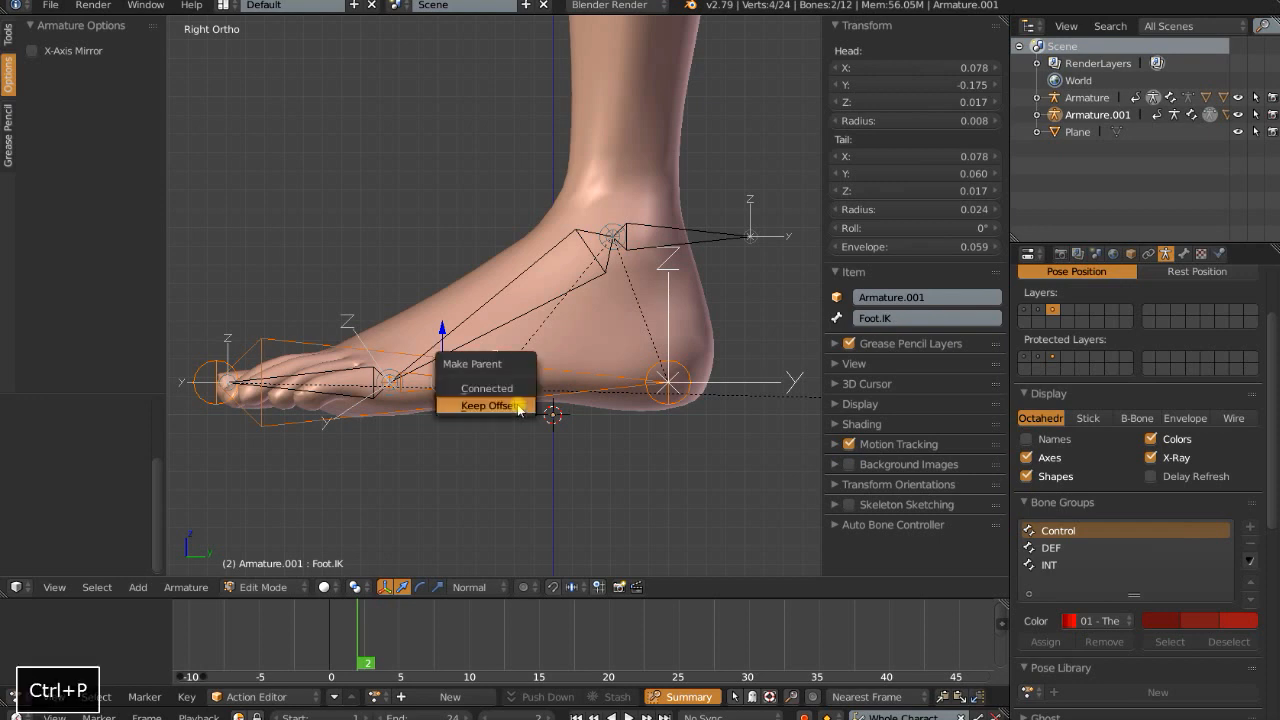
left_click(519, 406)
Test-rotate MCH.FootRoll.001 in Pose Mode to check the heel lift, cancelling the rotation
key("Tab")
right_click(474, 378)
key("r")
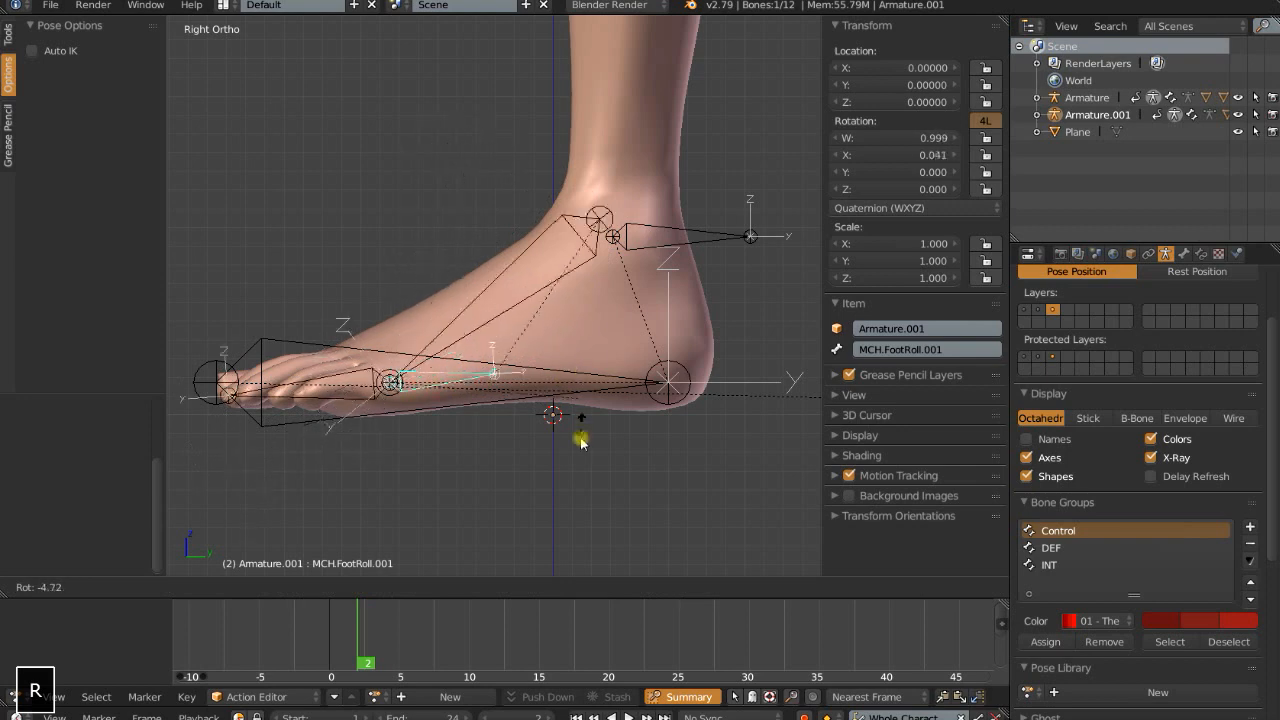
key("Escape")
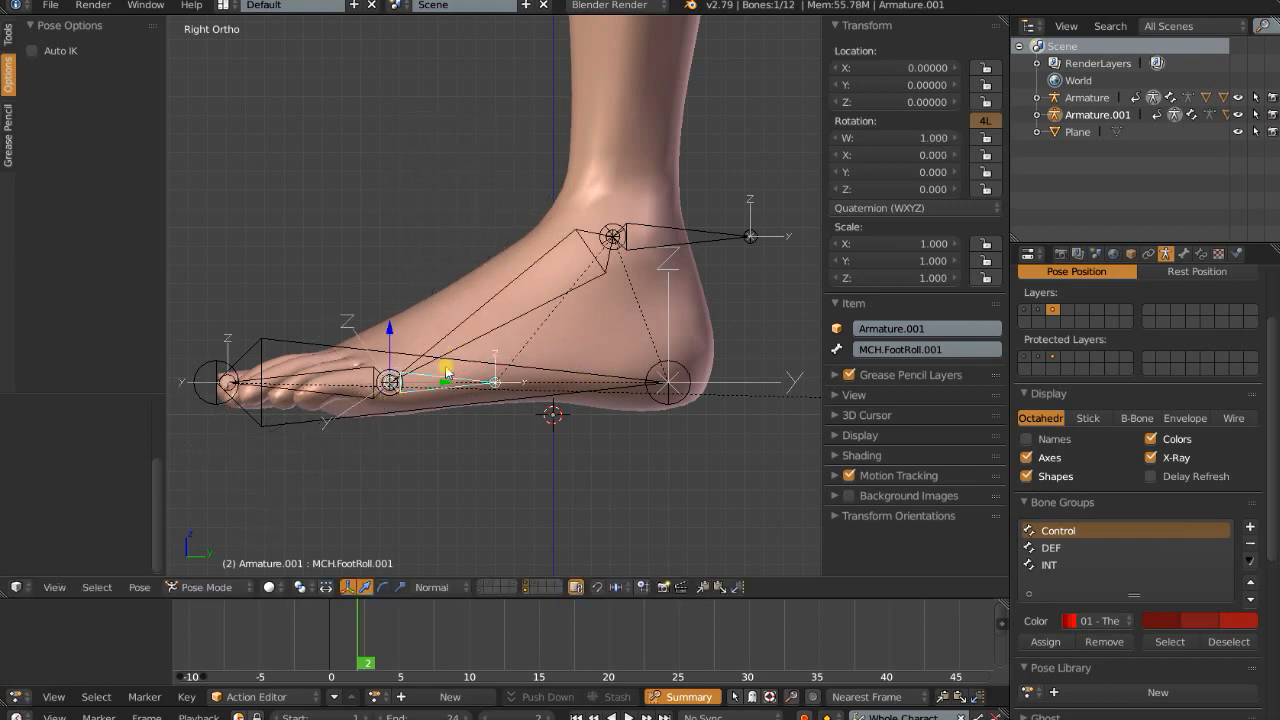
Check the rotation of MCH.FootRoll.001 from the side view, cancelling the test rotation
scroll(624, 300, "down", 3)
middle_click_drag(583, 334, 561, 332, "shift")
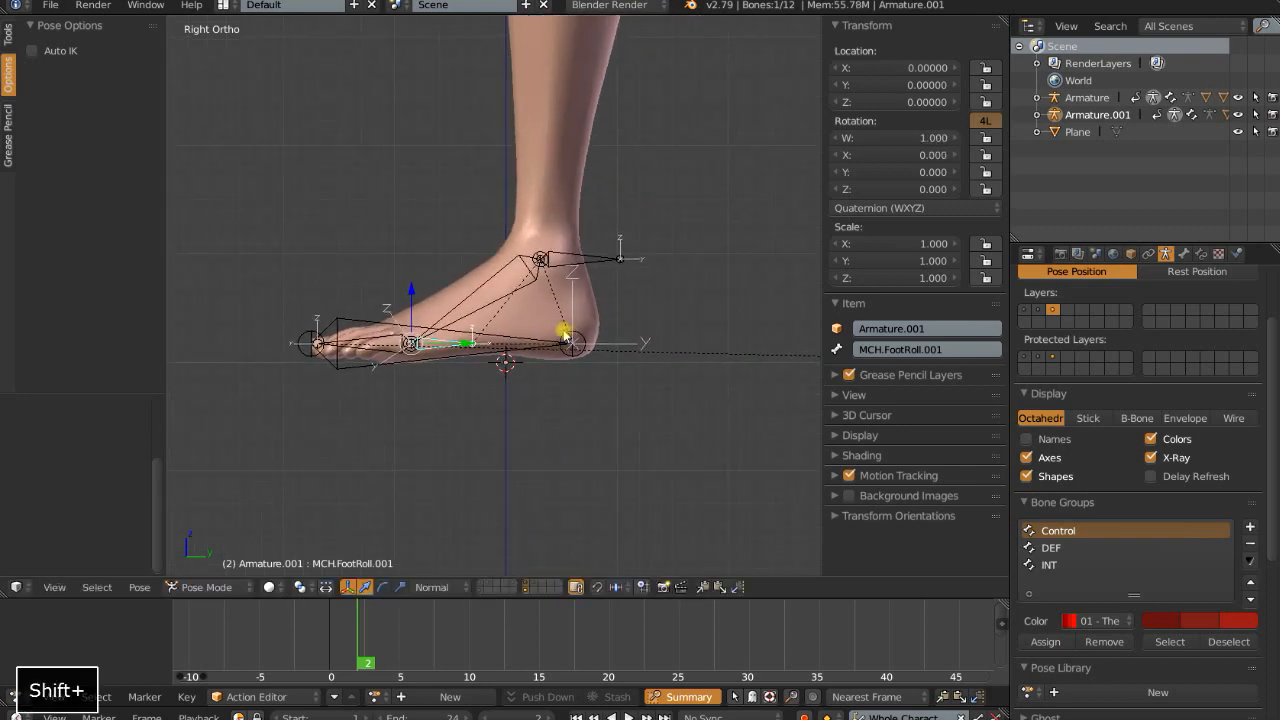
scroll(567, 333, "up", 2)
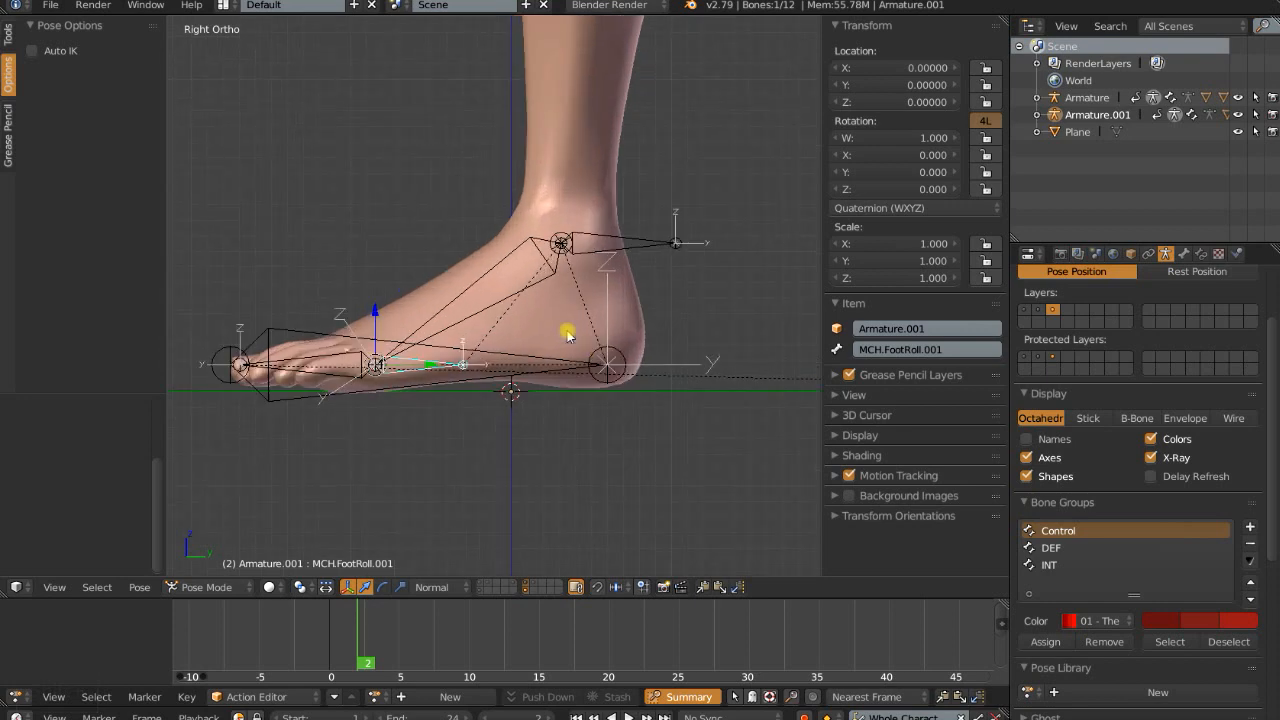
right_click(659, 247)
right_click(410, 360)
key("r")
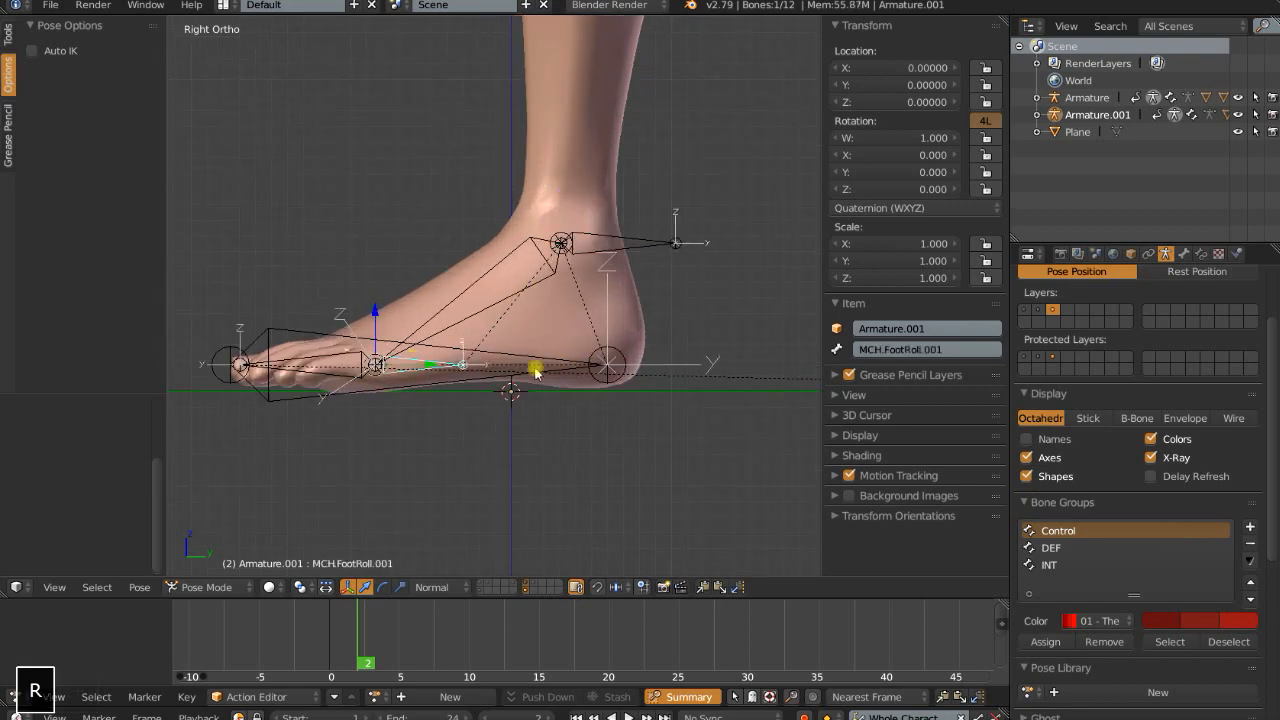
key("Escape")
Lock the location and scale of the Foot Roll bone on the X, Y and Z axes
middle_click_drag(486, 329, 415, 300)
right_click(648, 203)
middle_click_drag(648, 203, 614, 328)
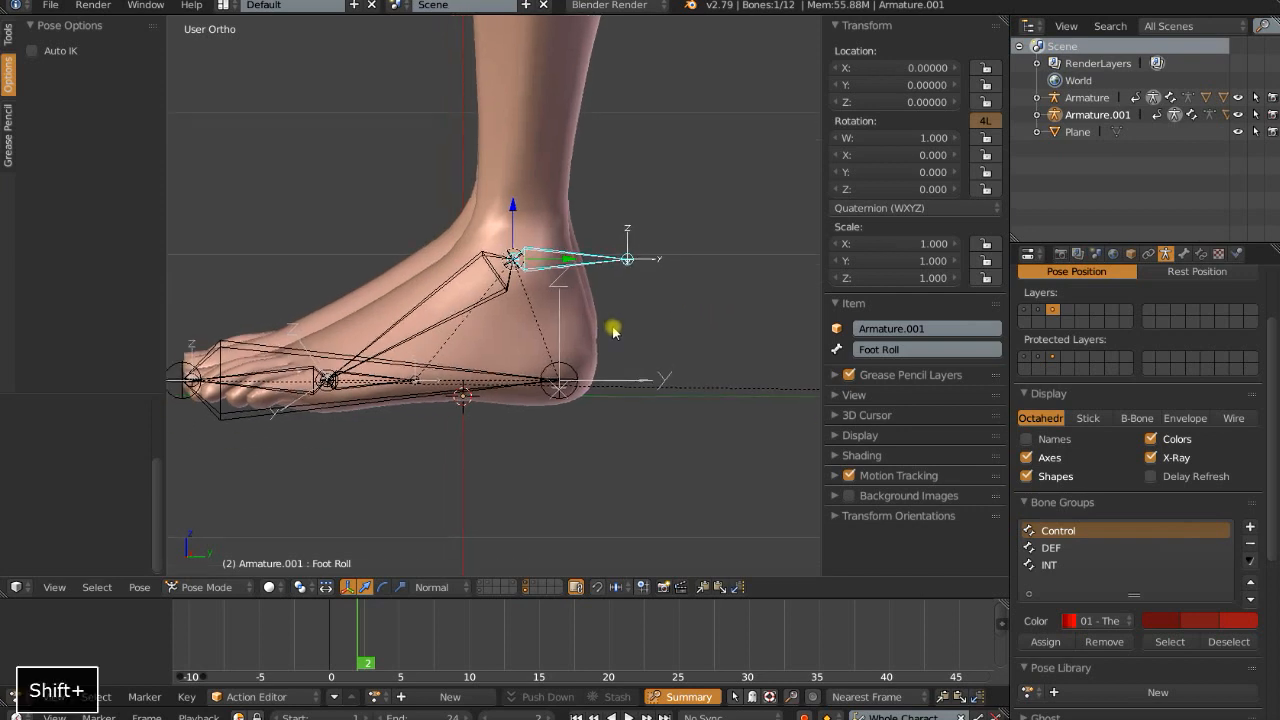
key("r")
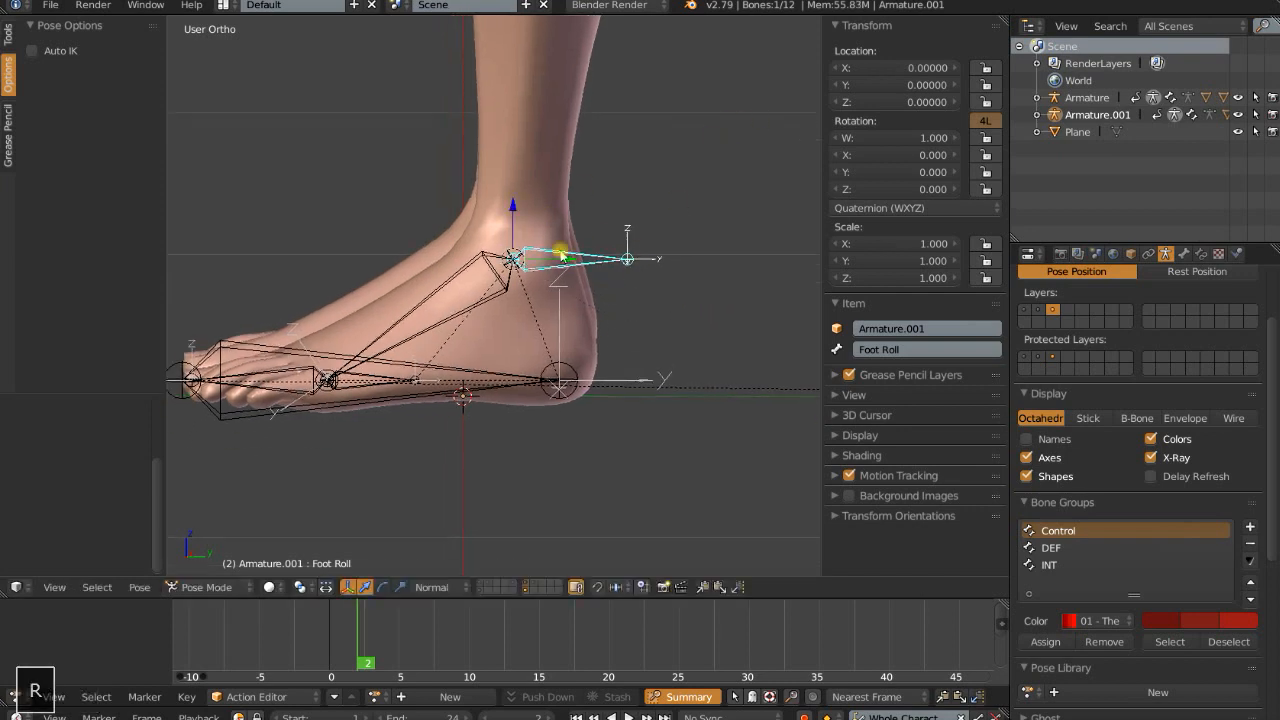
key("g")
right_click(714, 271)
left_click_drag(986, 68, 986, 102)
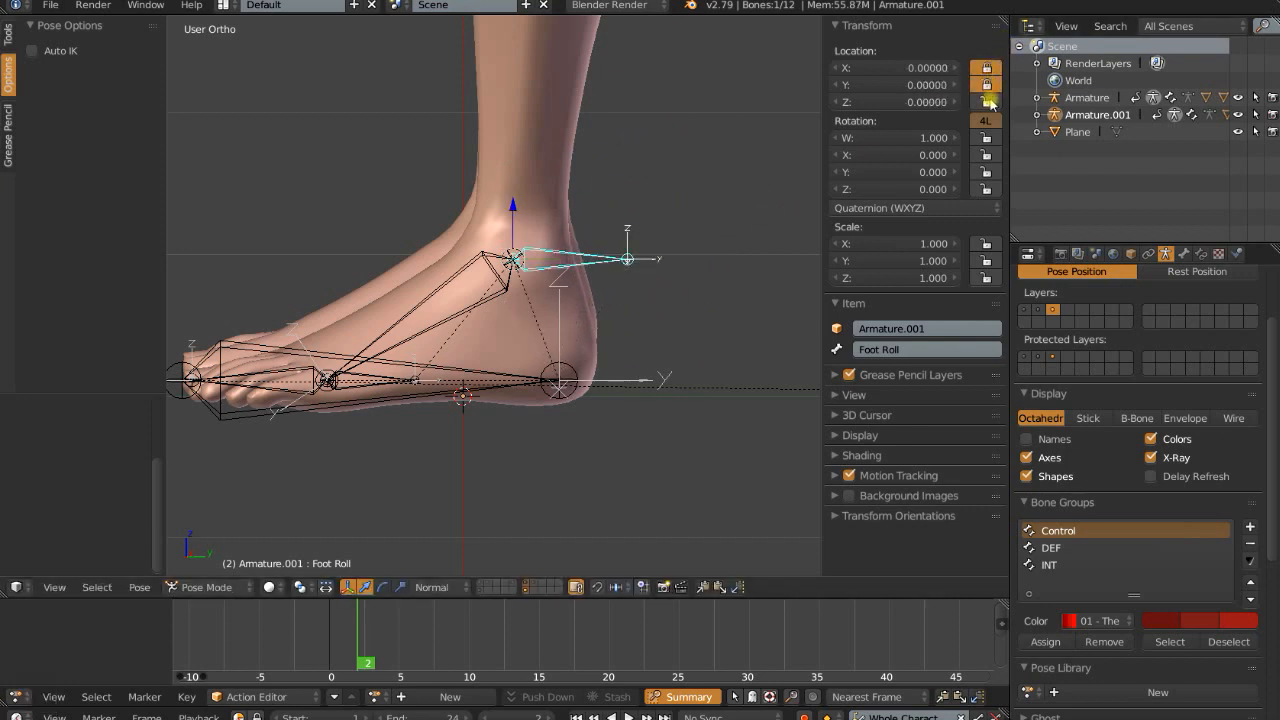
left_click_drag(986, 243, 986, 278)
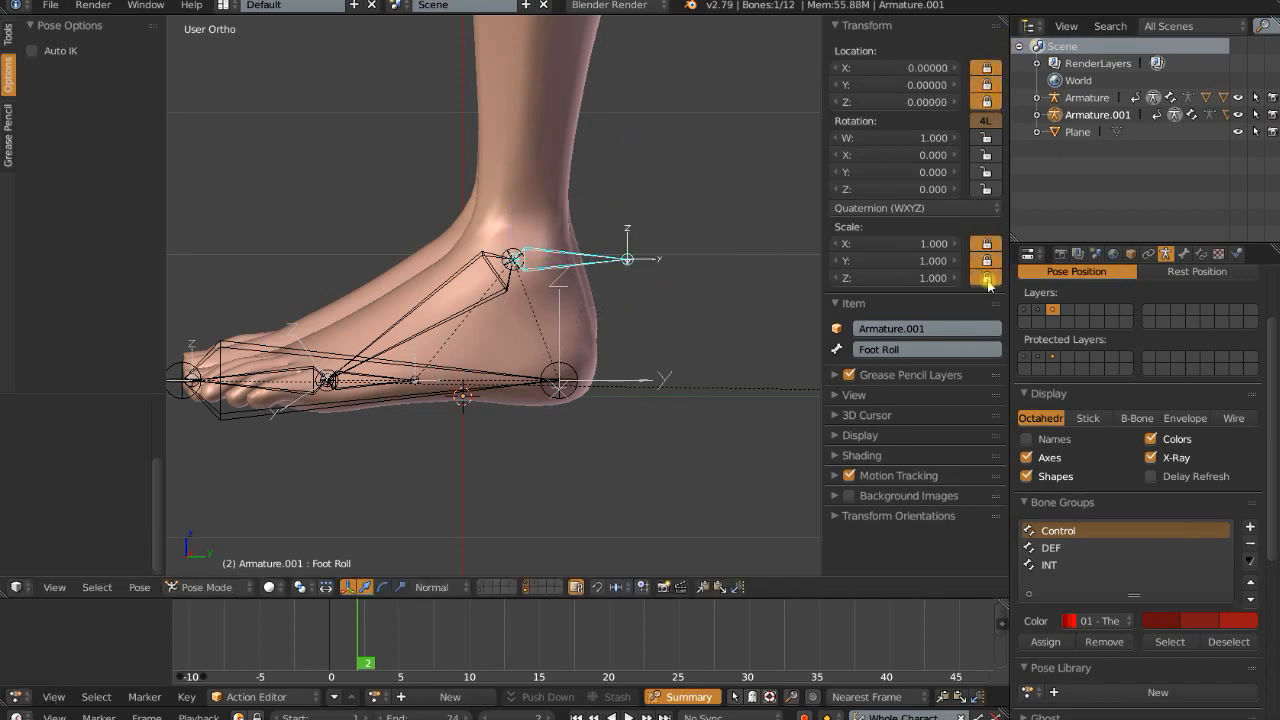
Set Foot Roll's rotation mode to XYZ Euler and lock its Z rotation
left_click(873, 208)
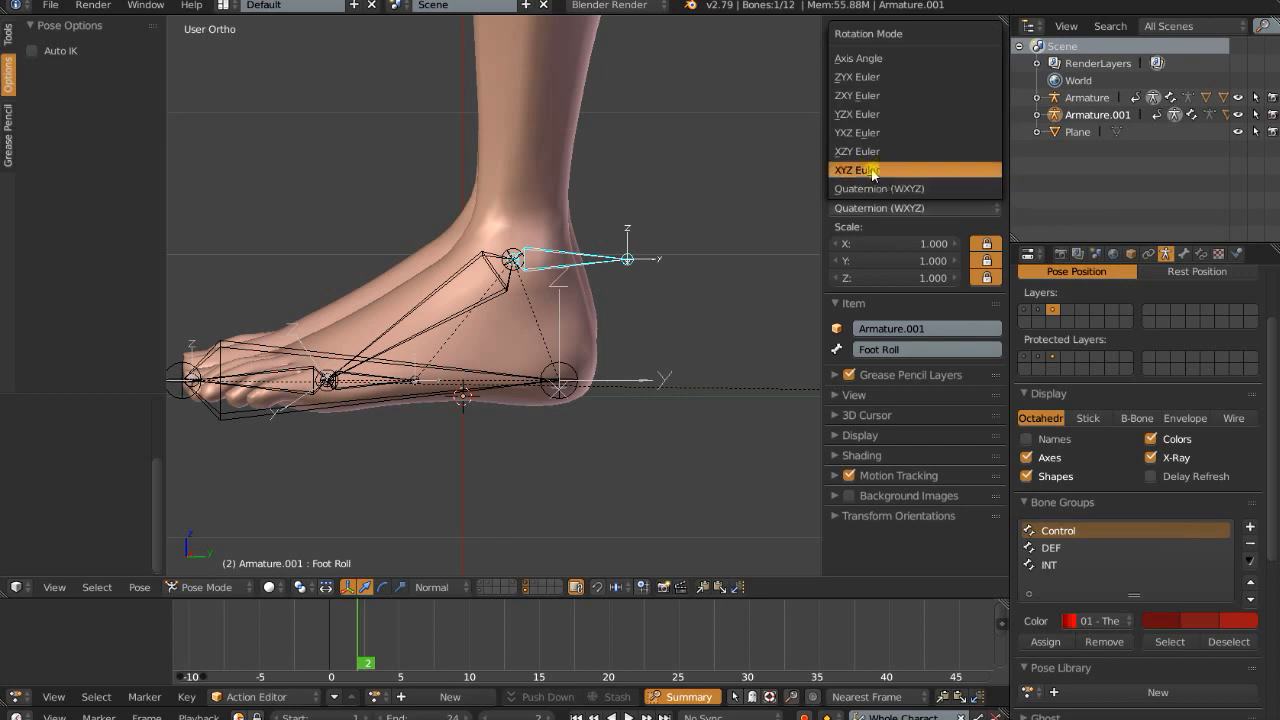
left_click(873, 170)
left_click(987, 172)
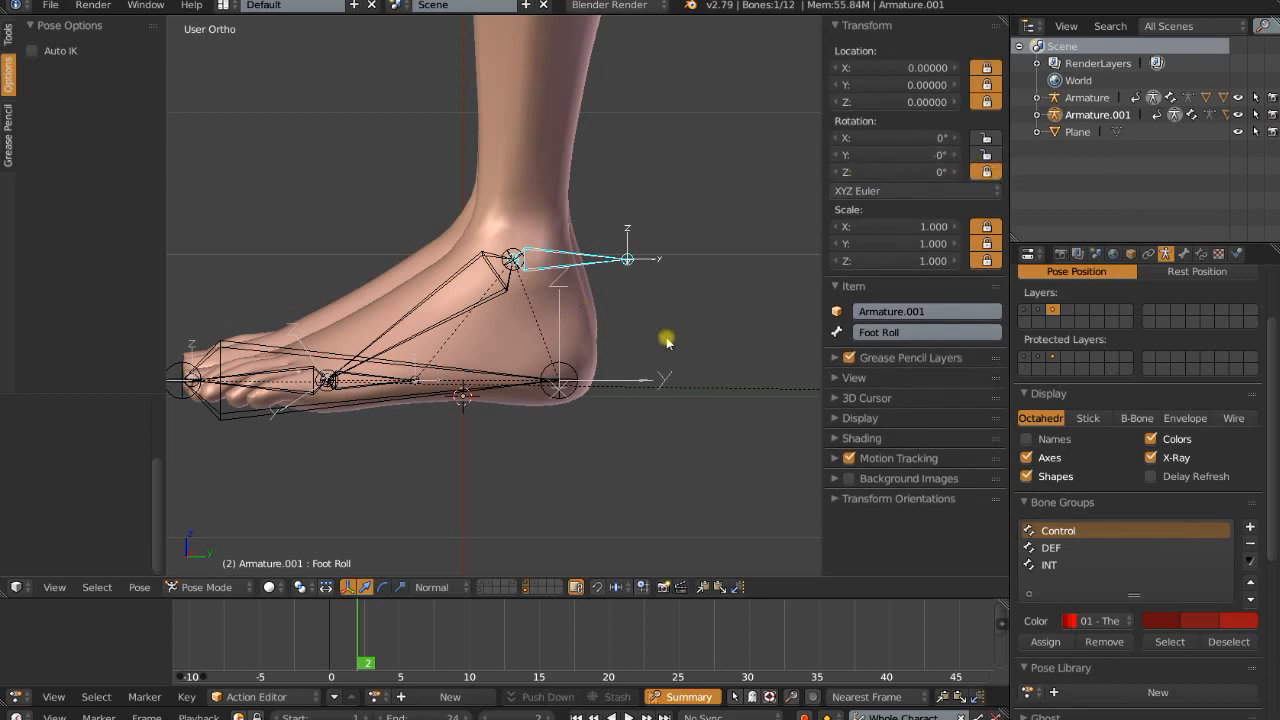
Test-rotate Foot Roll and MCH.FootRoll.001 around X to compare their motion, cancelling both rotations
key("r")
key("x")
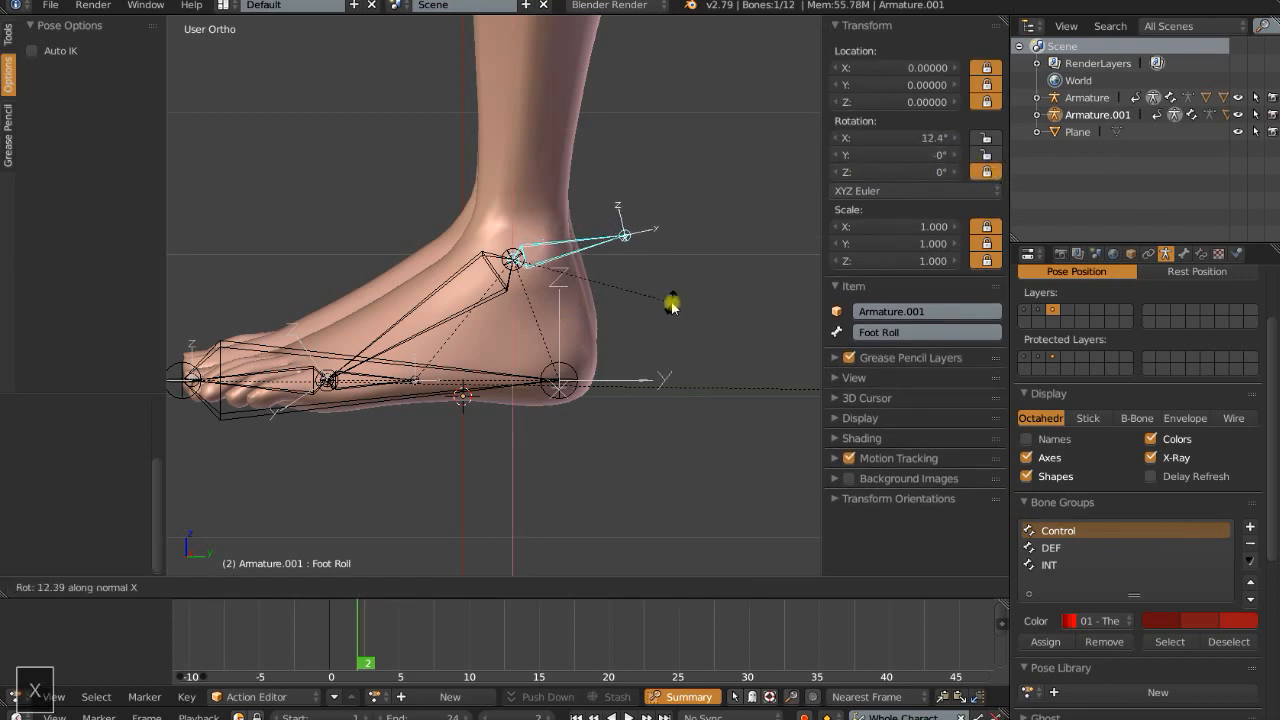
key("Escape")
right_click(377, 377)
key("r")
key("x")
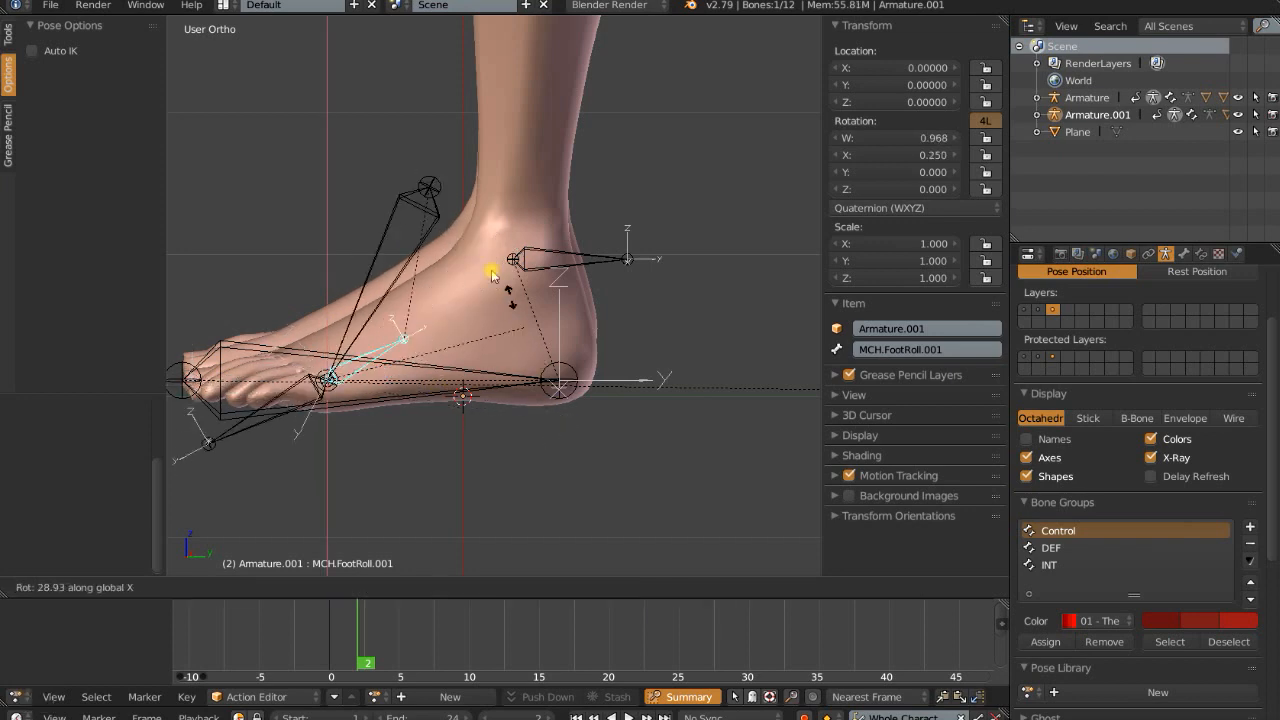
key("Escape")
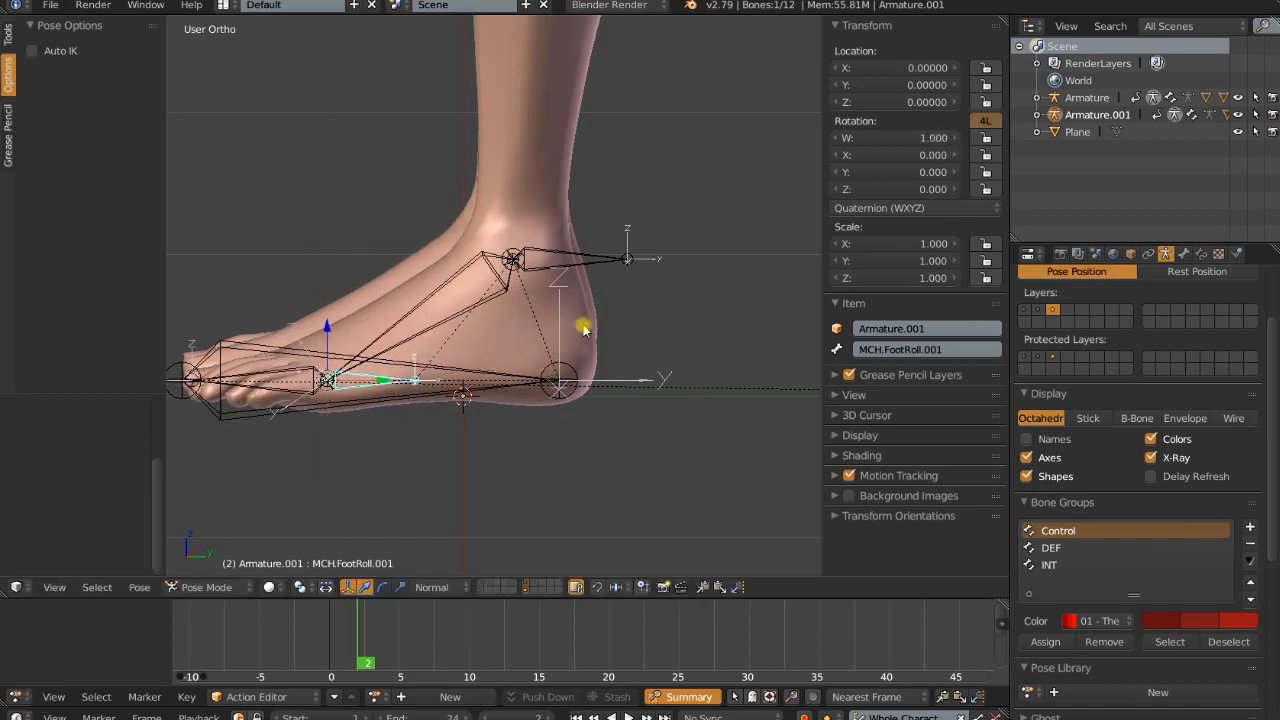
Add a Copy Rotation constraint targeting Foot Roll and a Limit Rotation constraint to MCH.FootRoll.001
right_click(598, 263)
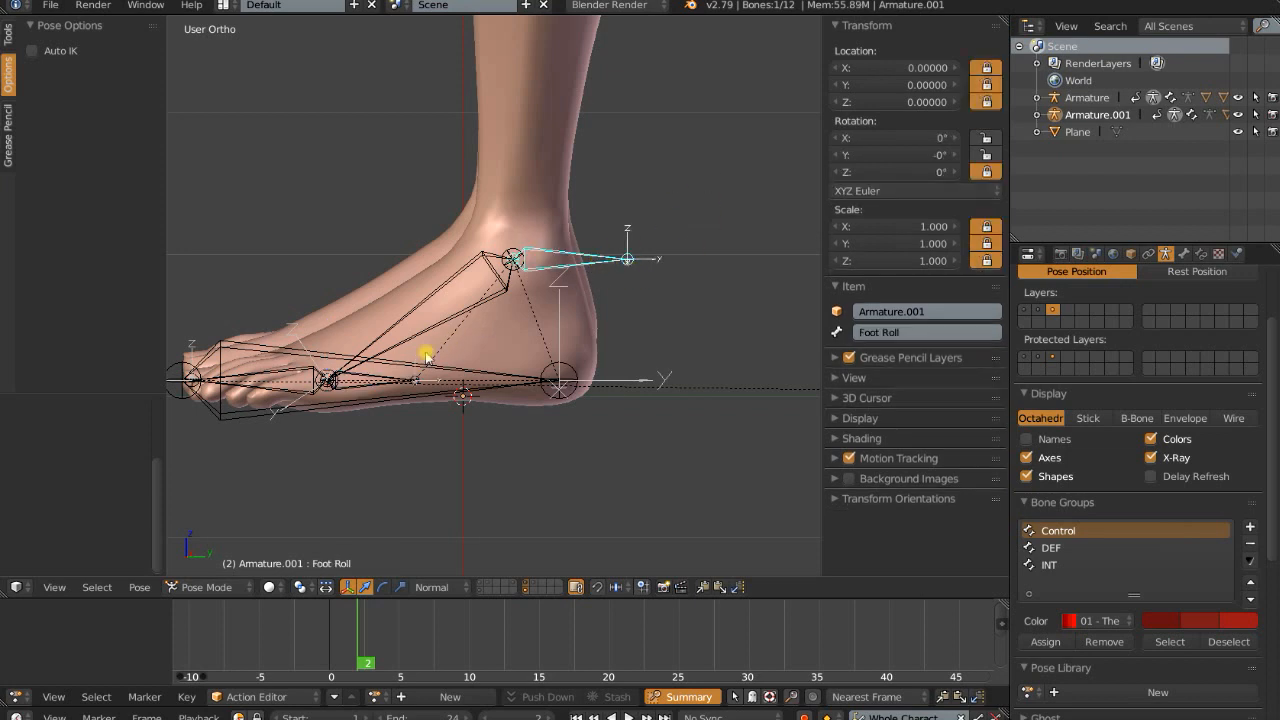
right_click(393, 378, "shift")
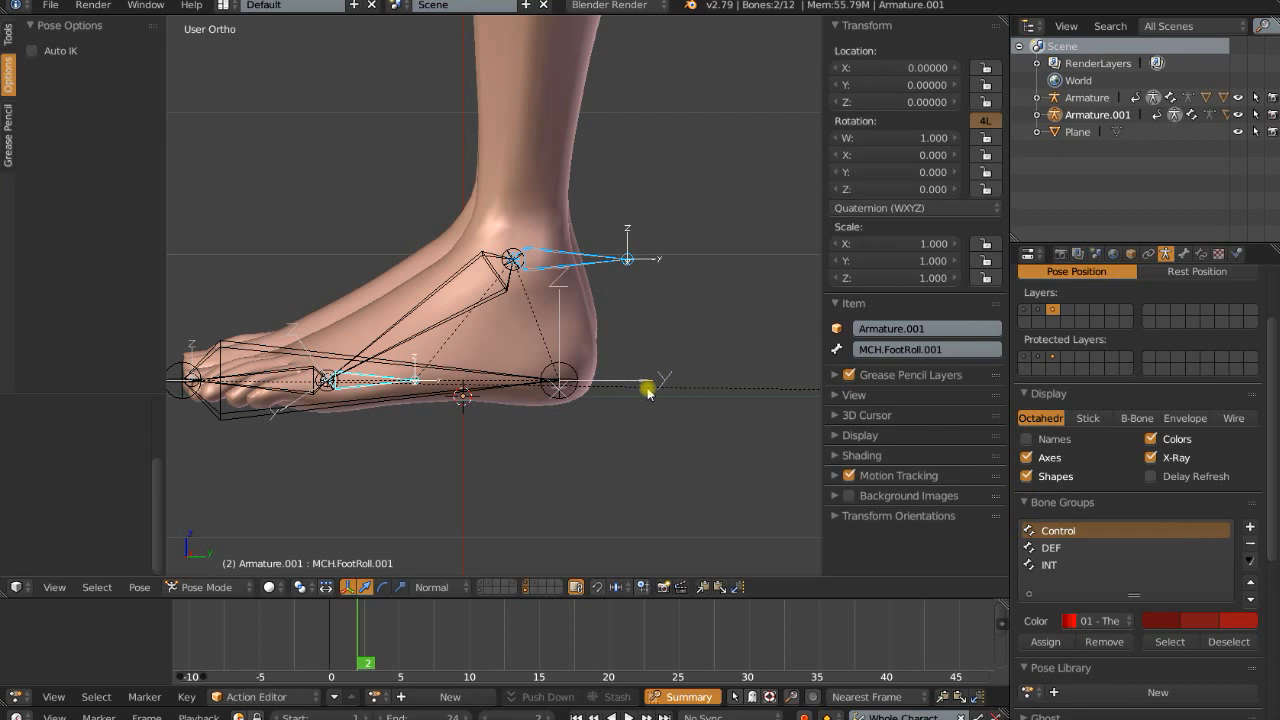
key("ctrl+shift+c")
left_click(267, 433)
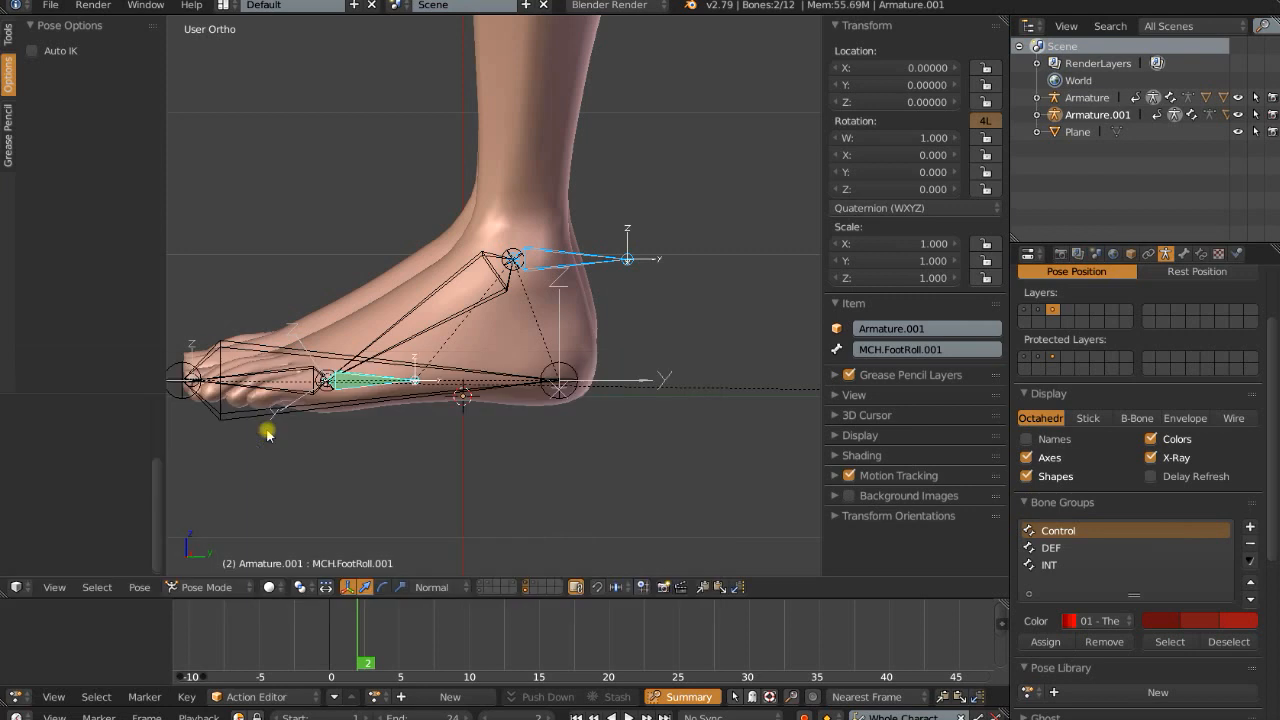
key("ctrl+shift+c")
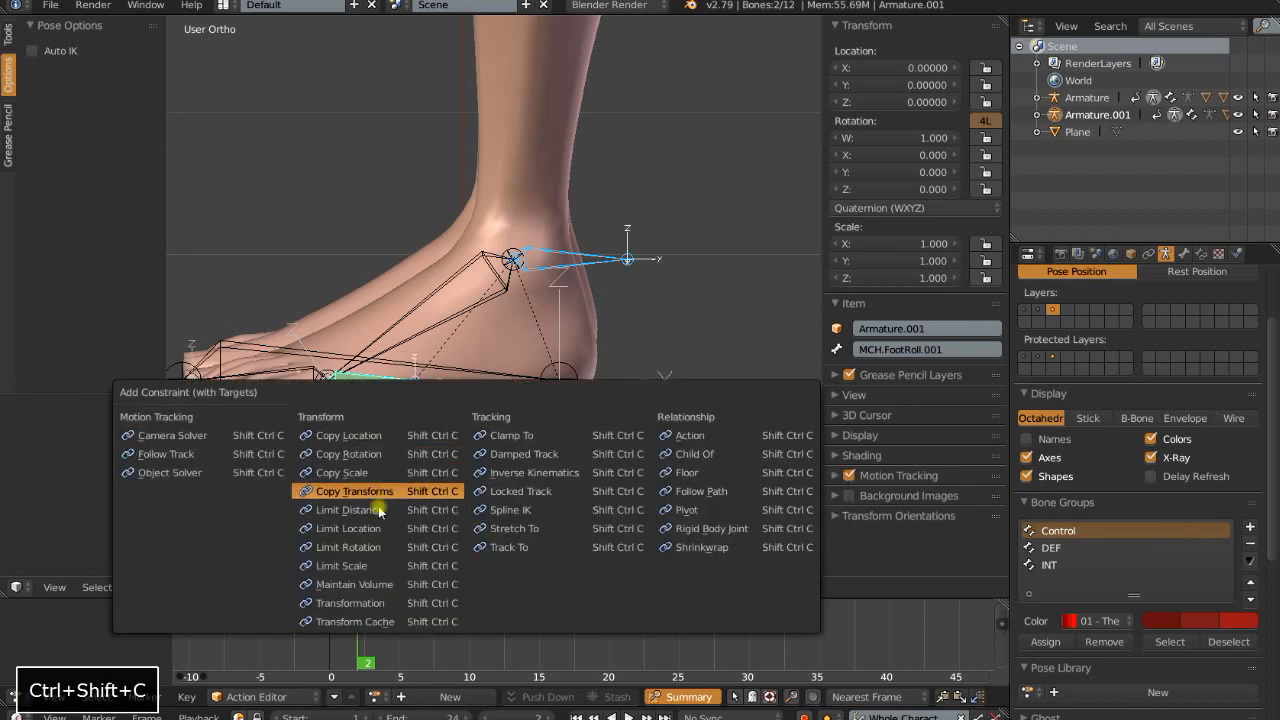
left_click(372, 547)
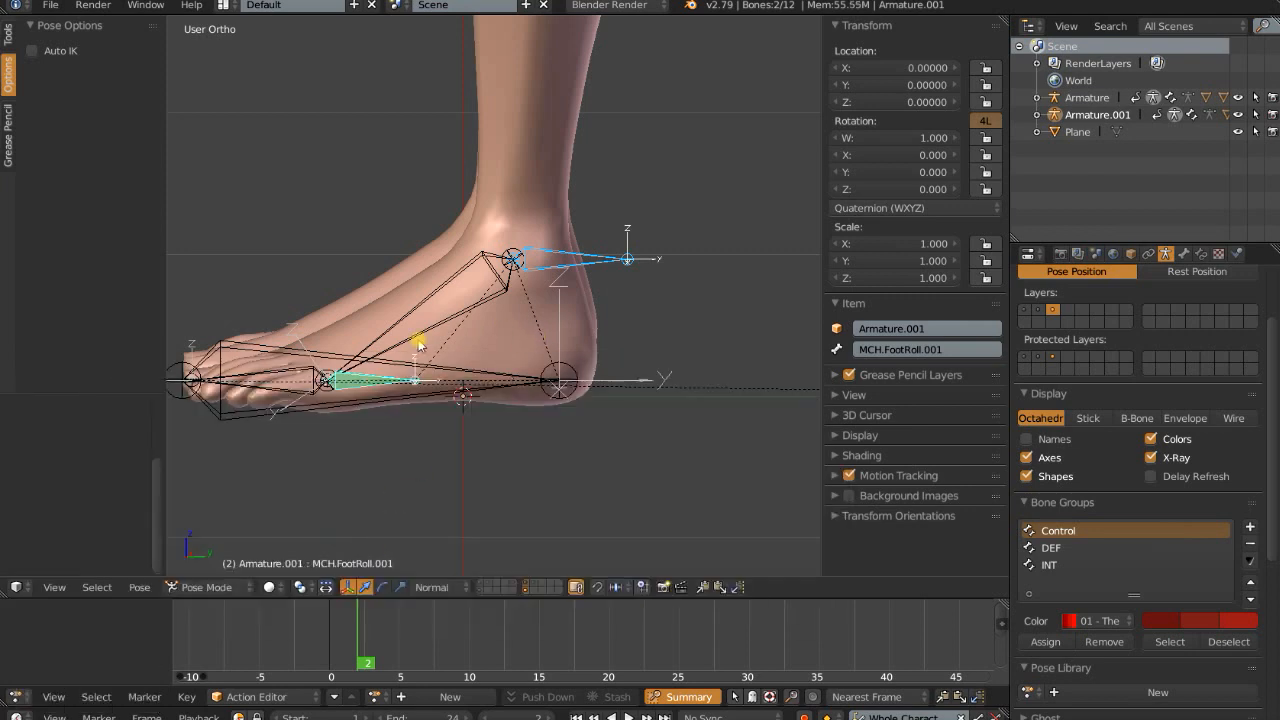
Restrict MCH.FootRoll.001's Copy Rotation constraint to the X axis and set both of its spaces to Local Space
right_click(393, 383)
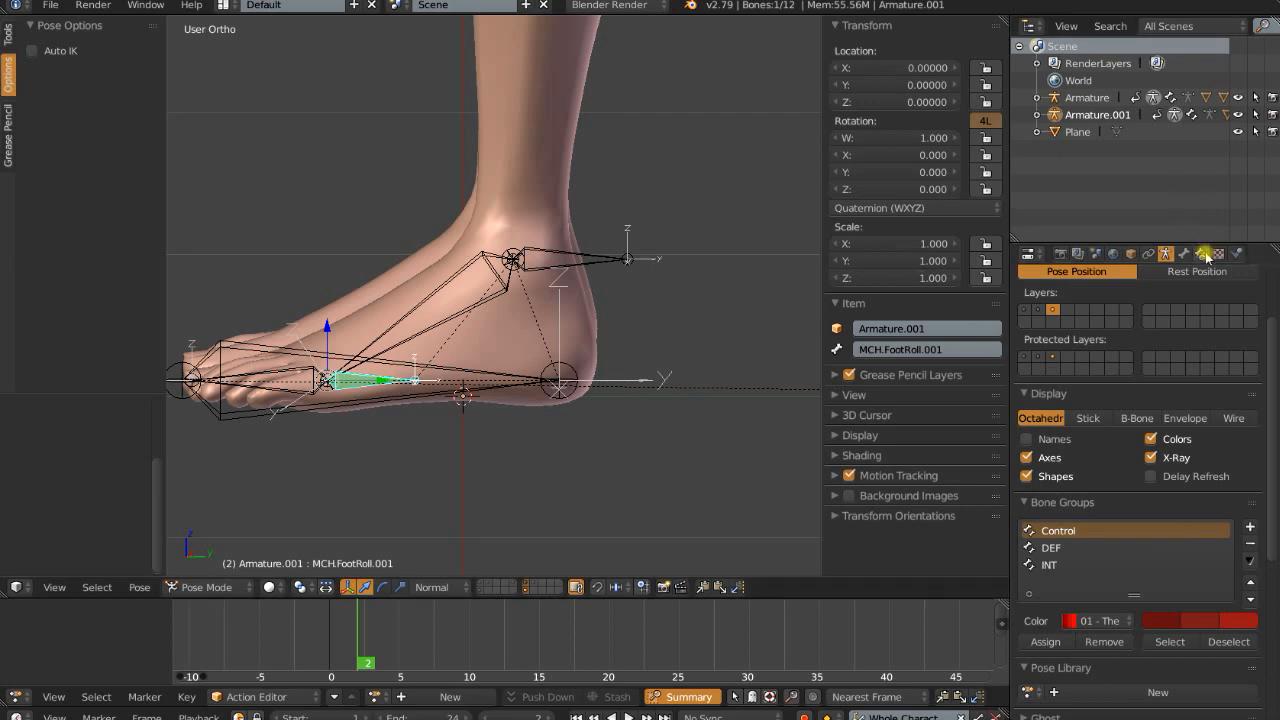
left_click(1201, 254)
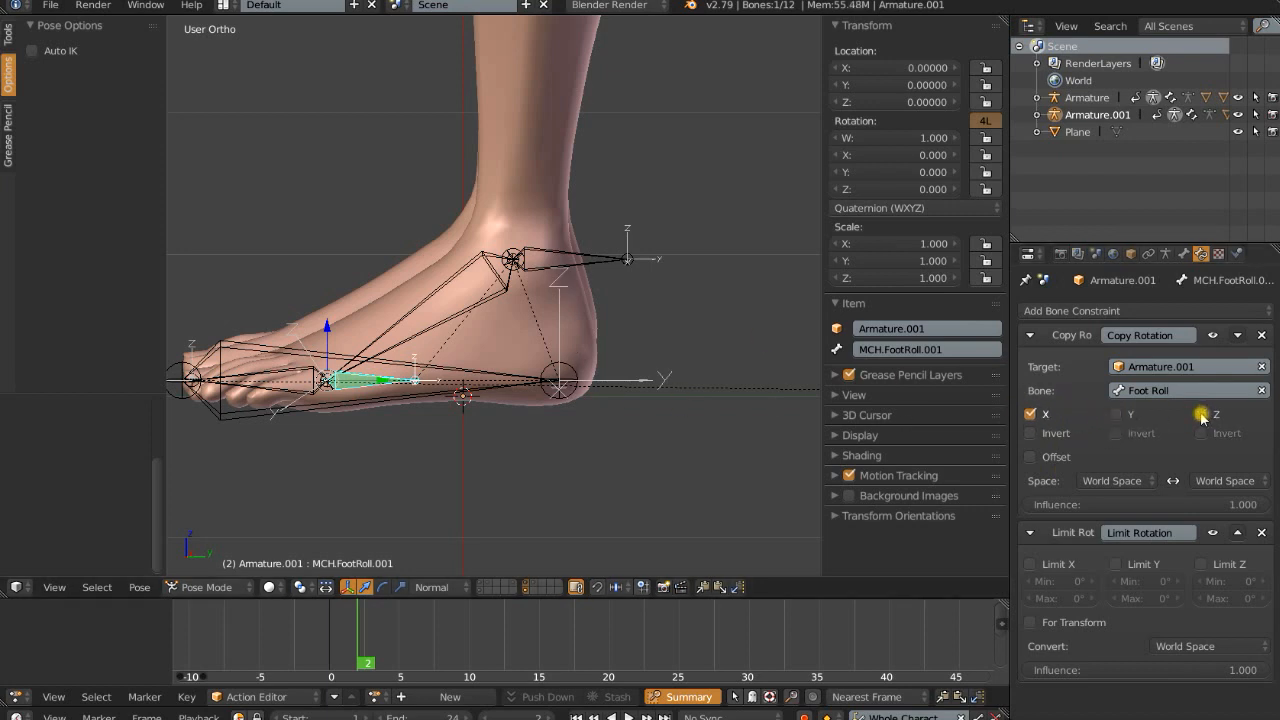
left_click(1115, 482)
left_click(1115, 412)
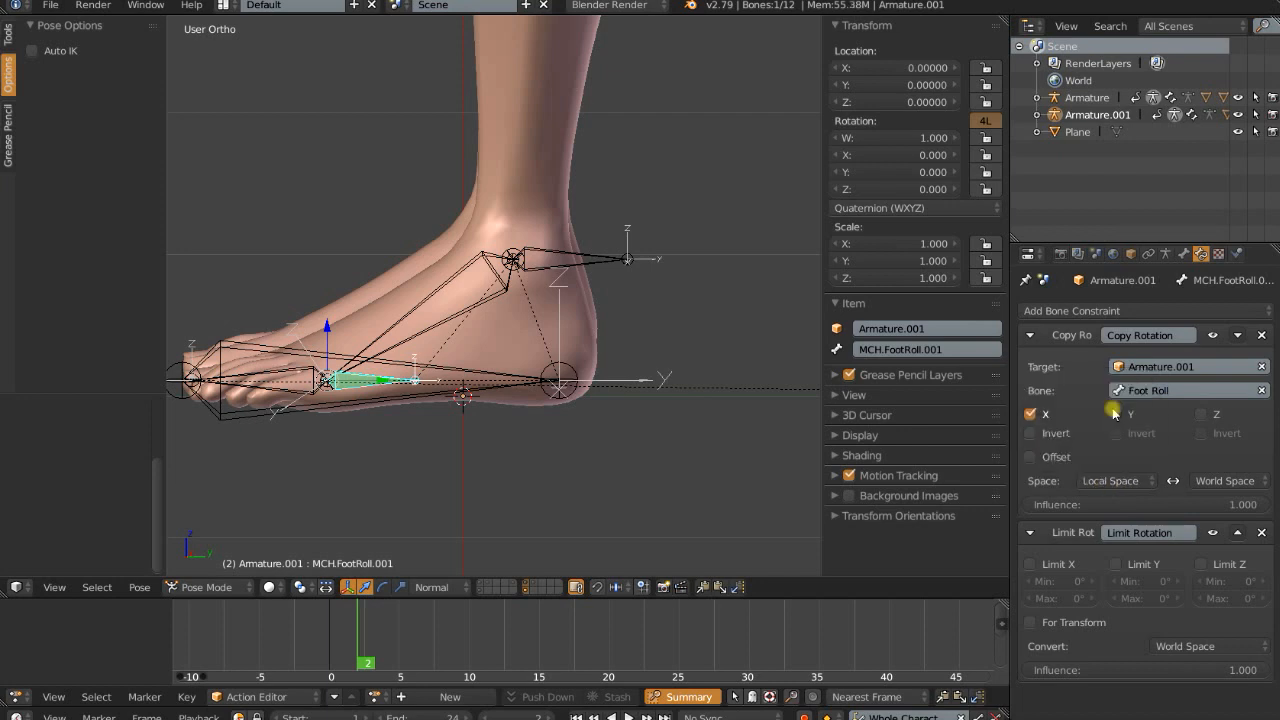
left_click(1224, 481)
left_click(1168, 406)
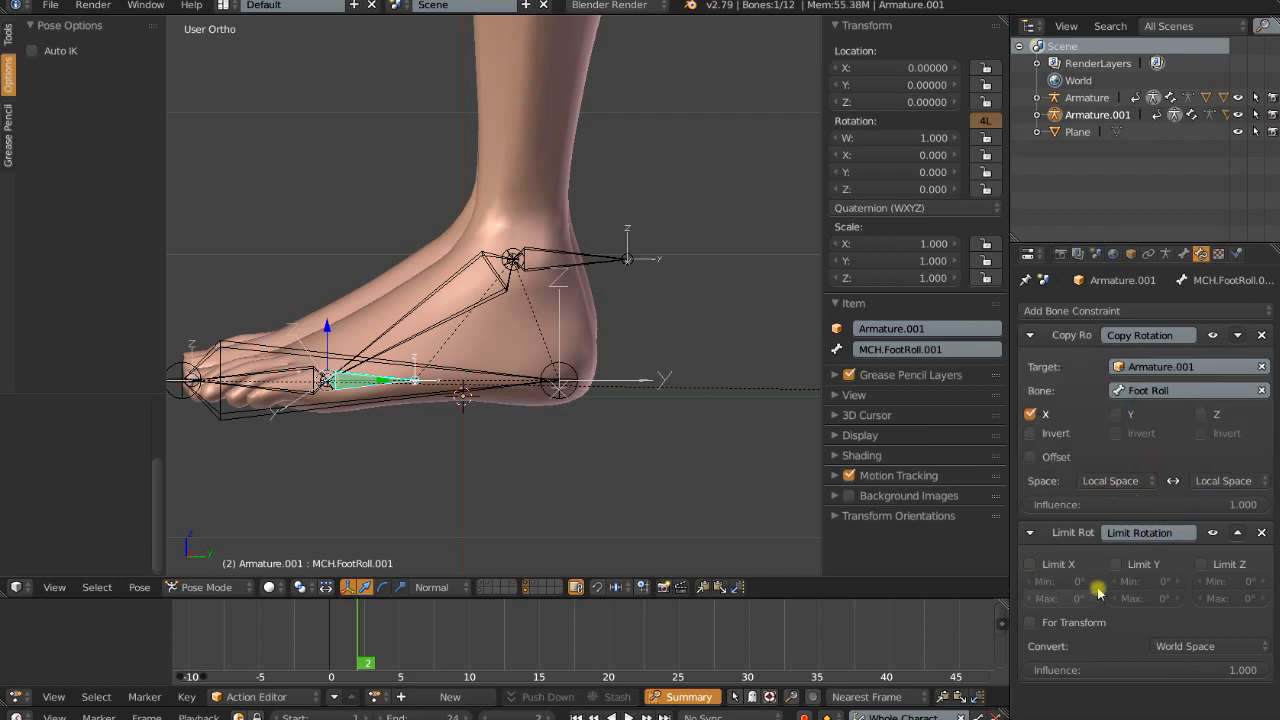
Set MCH.FootRoll.001's Limit Rotation constraint to Local Space and enable For Transform and Limit X
left_click(1190, 646)
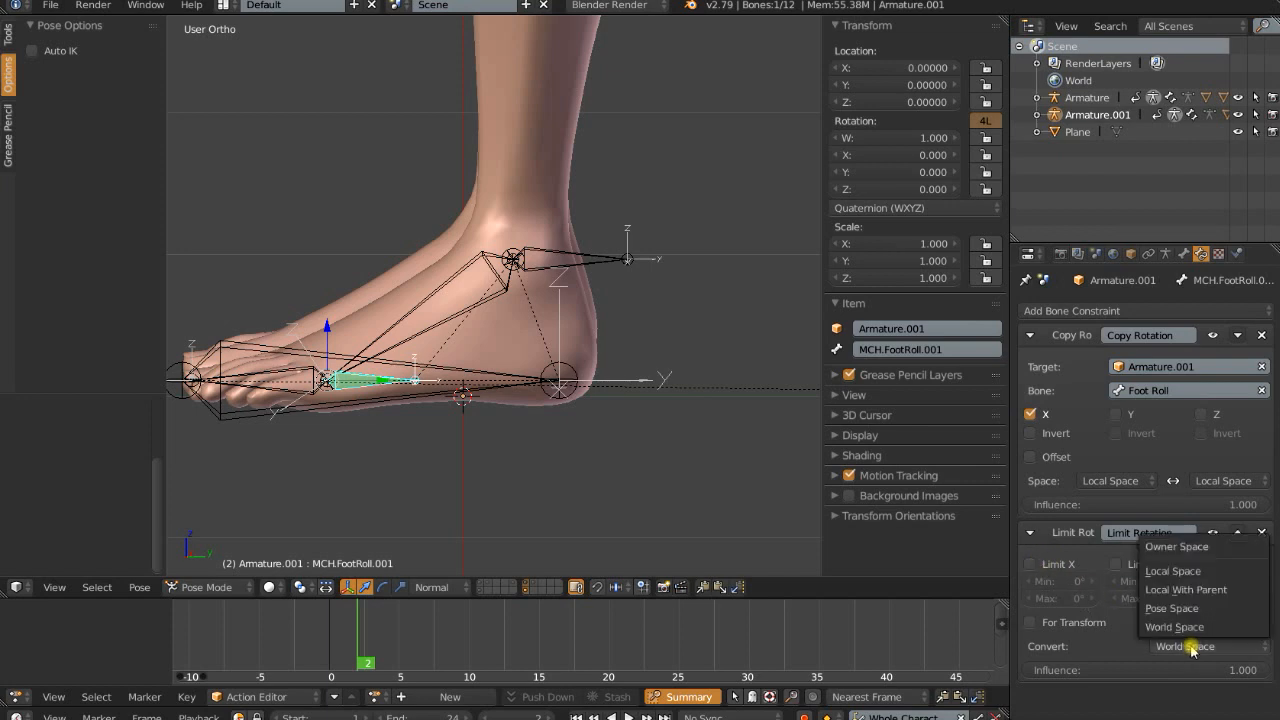
left_click(1185, 578)
left_click(1031, 622)
left_click(1030, 564)
Test-rotate Foot Roll around X to check the constrained foot bones, cancelling the rotation
right_click(630, 261)
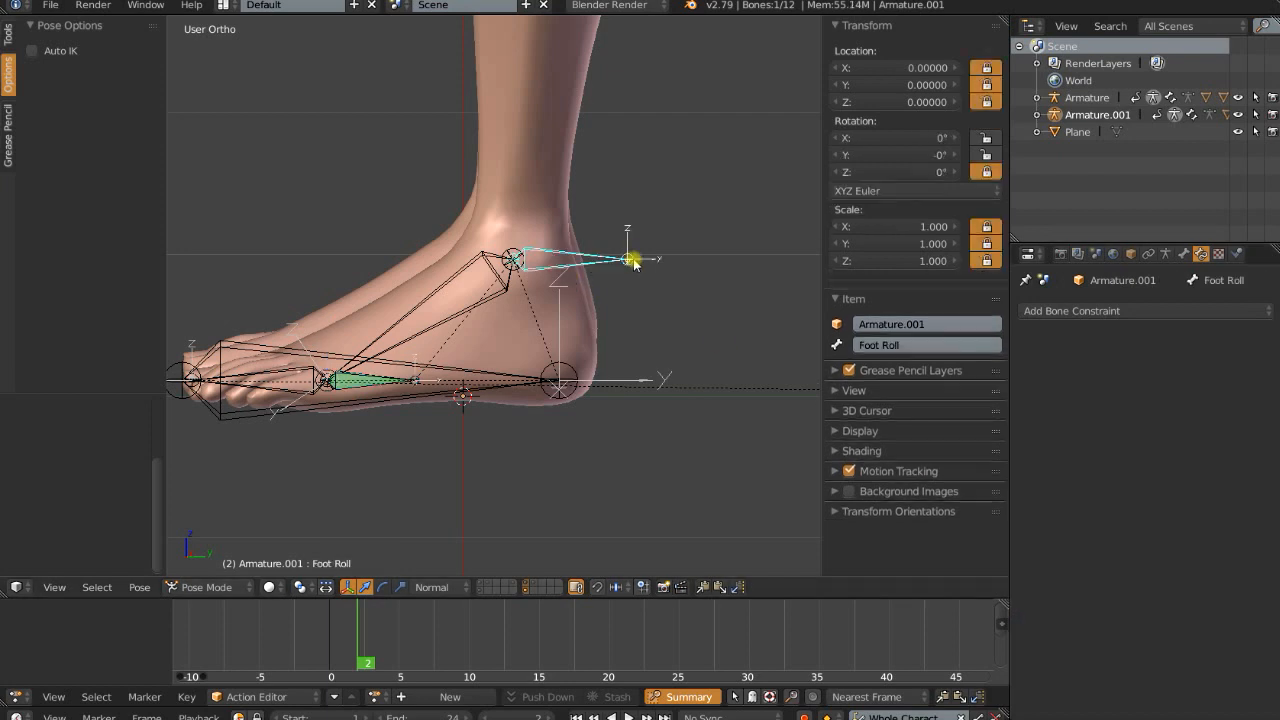
key("r")
key("x")
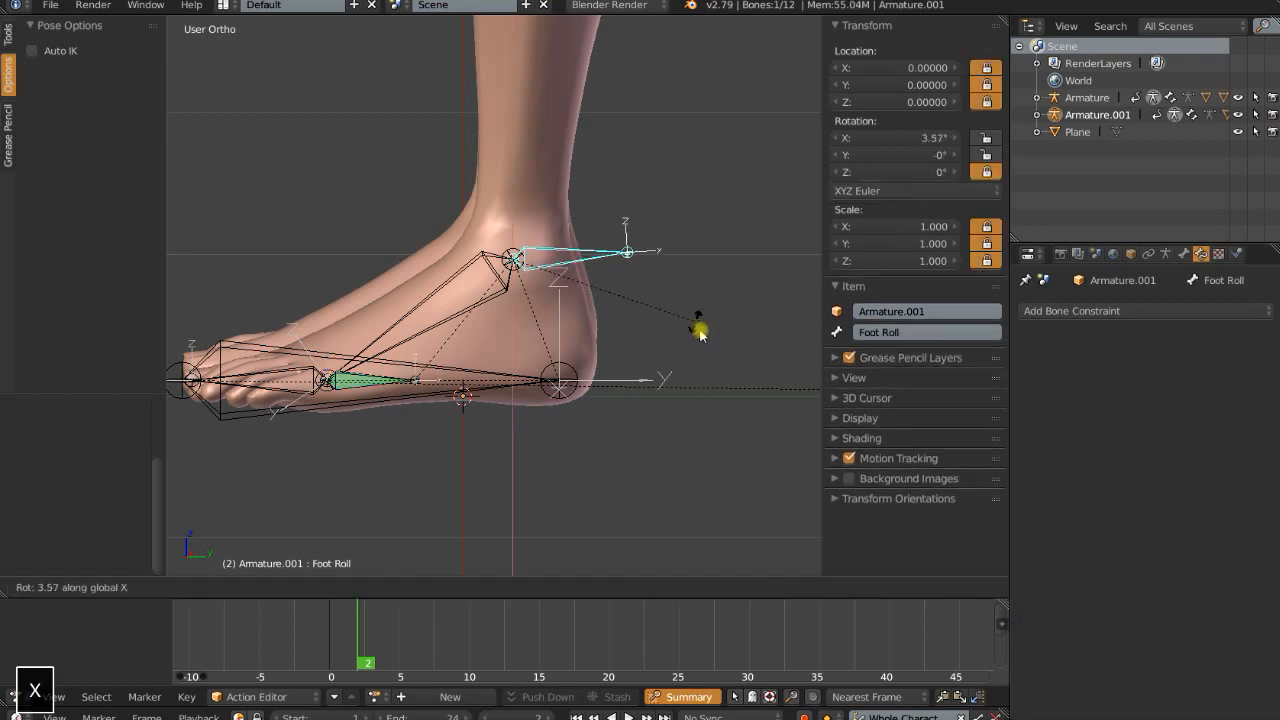
key("x")
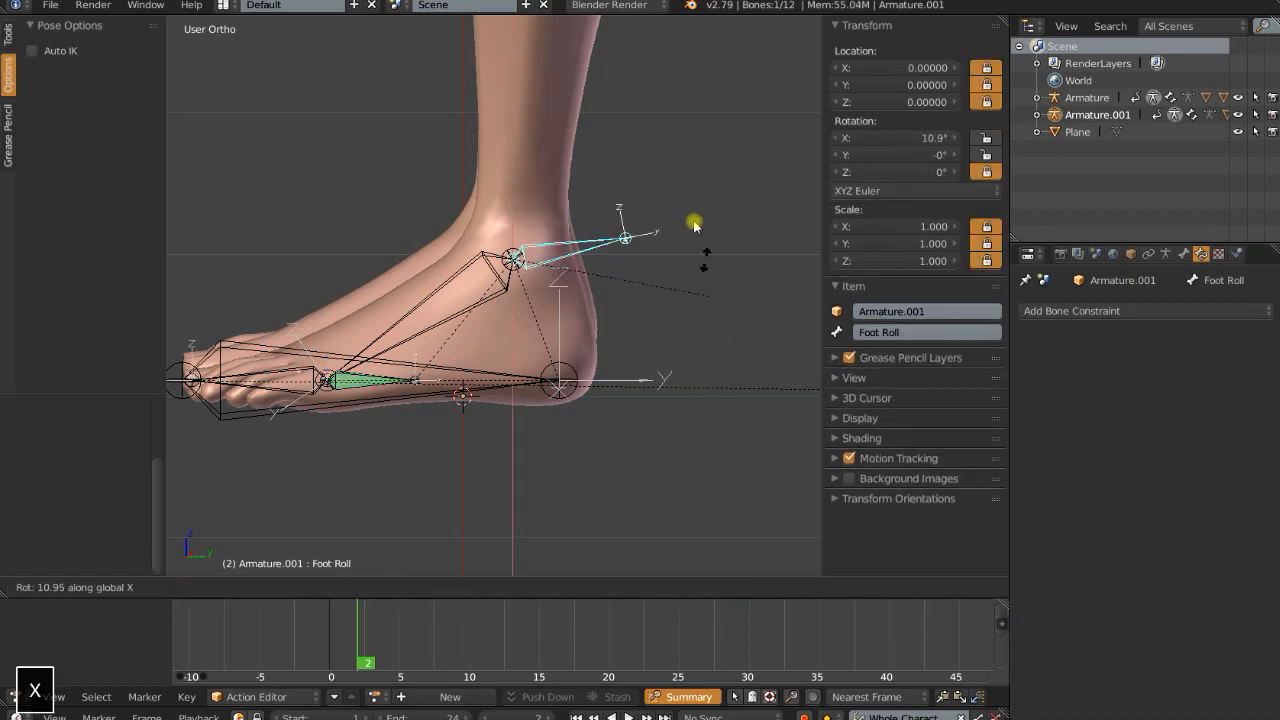
right_click(520, 330)
Set the maximum X angle of MCH.FootRoll.001's Limit Rotation constraint to 170°
right_click(370, 380)
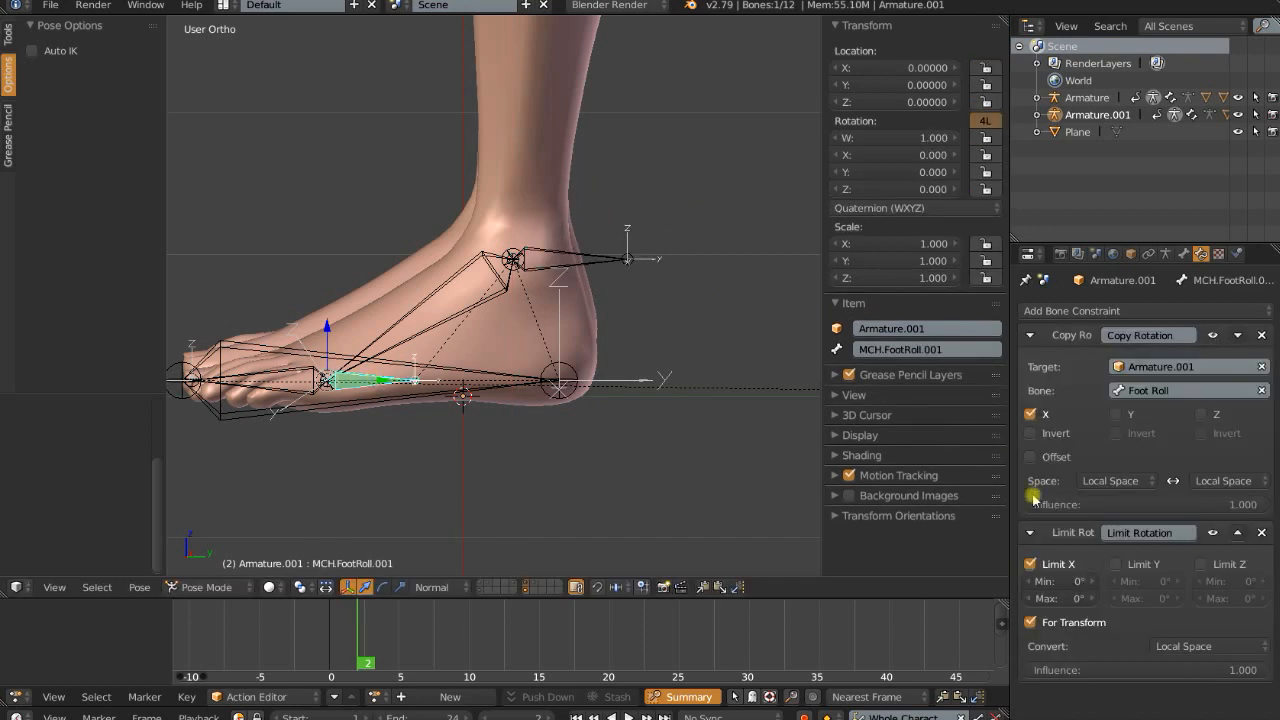
left_click(1068, 599)
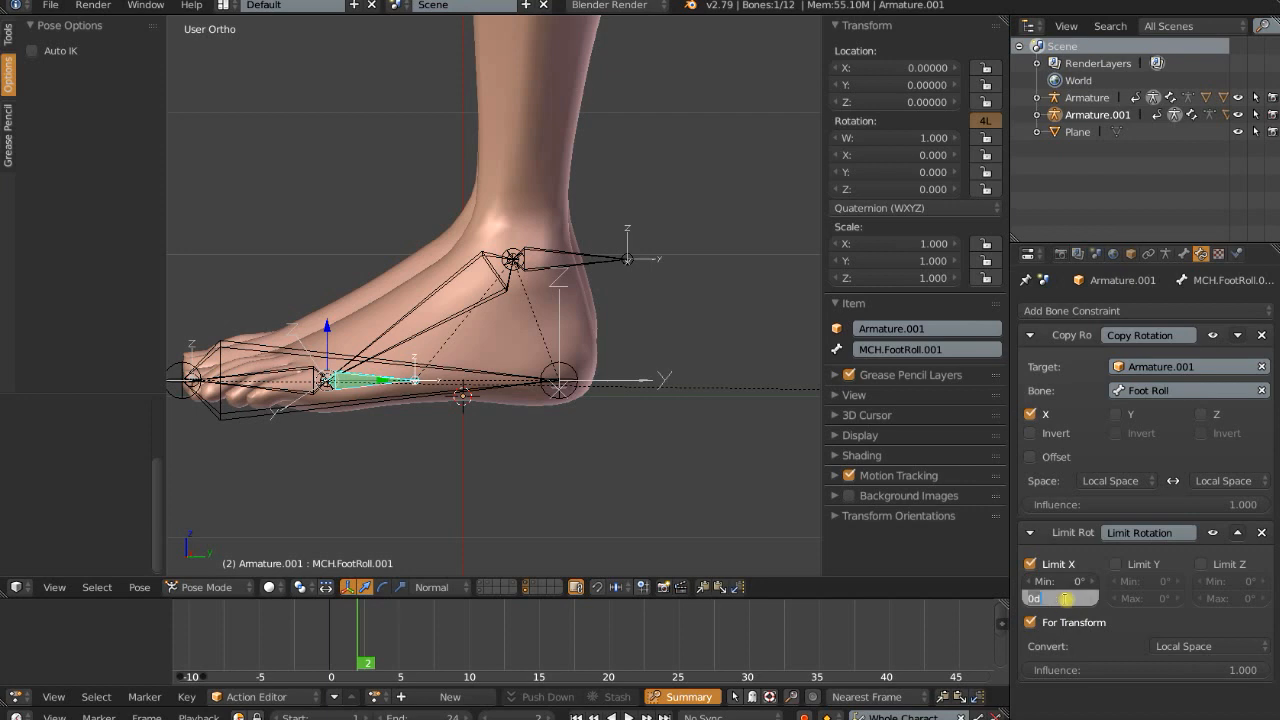
type("170")
key("Return")
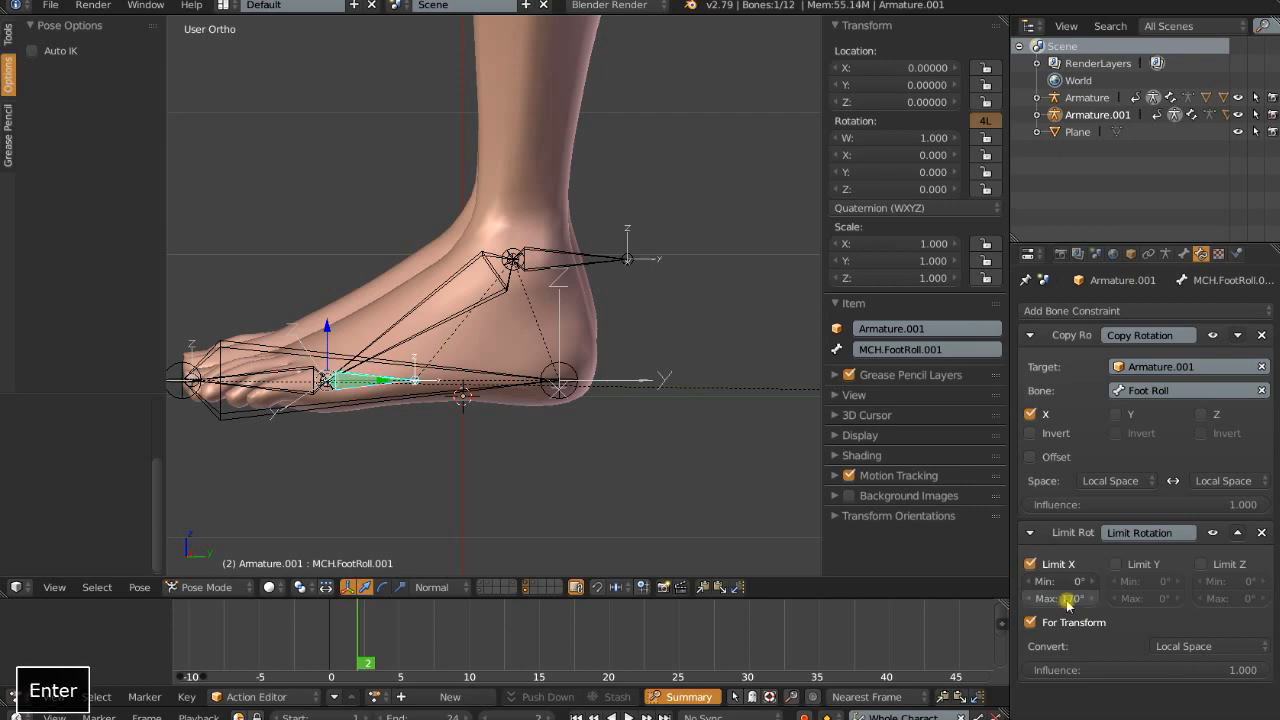
Test-rotate Foot Roll around X to check the heel lift under the new limit, cancelling the rotation
right_click(691, 377)
key("r")
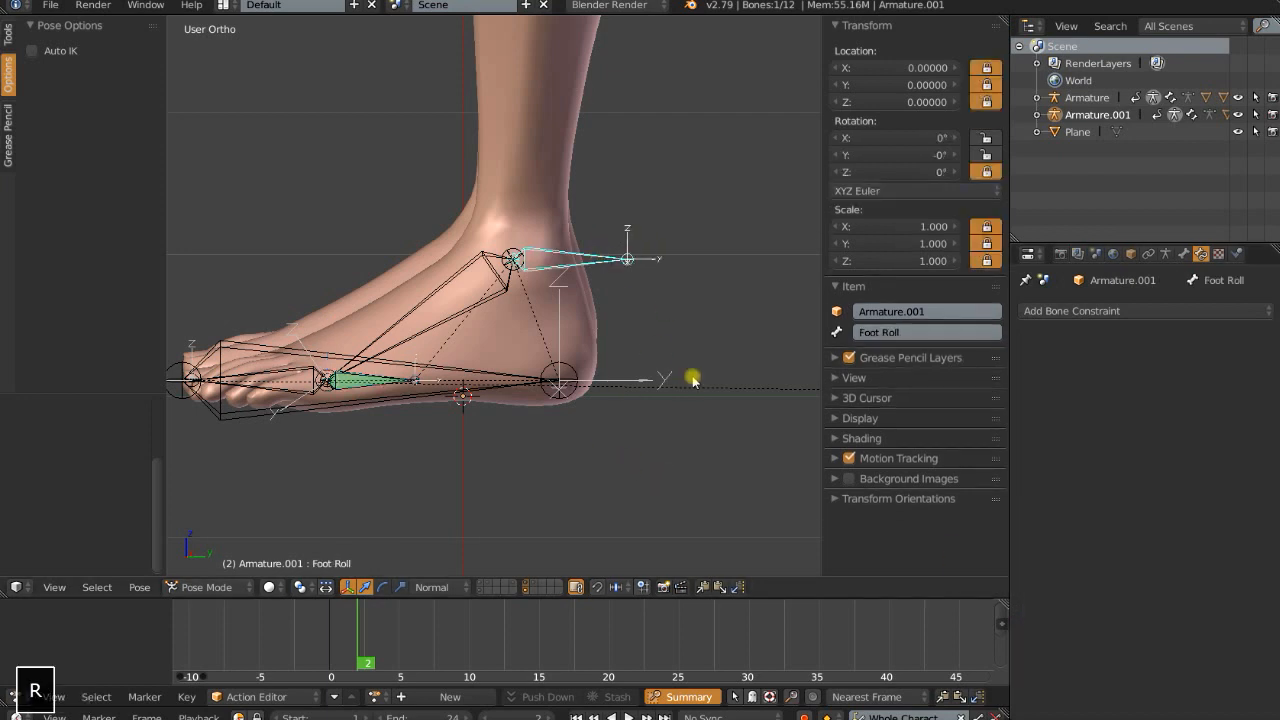
key("x")
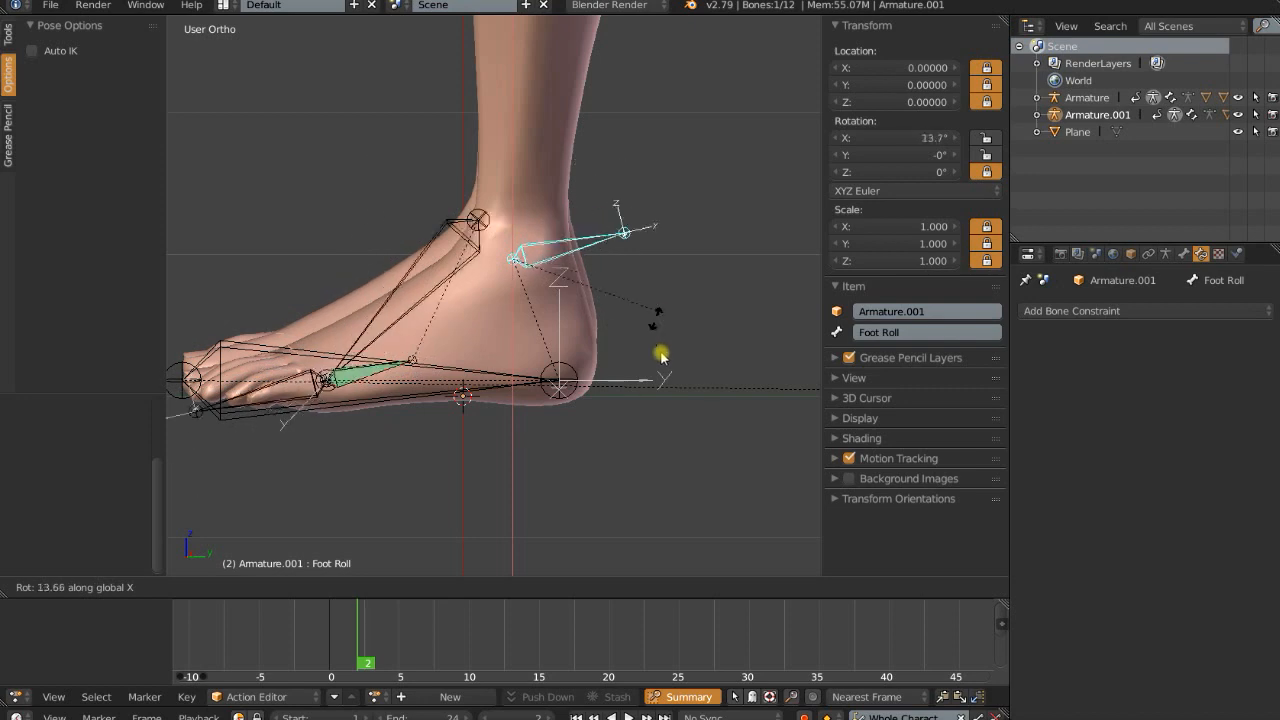
right_click(668, 382)
Duplicate MCH.FootRoll.001 in Edit Mode and move the copy along global Y to the heel, with its head at about Y 0.077
mouse_move(546, 426)
middle_mouse_down("shift")
mouse_move(573, 394)
mouse_move(536, 420)
middle_mouse_up("shift")
right_click(403, 331)
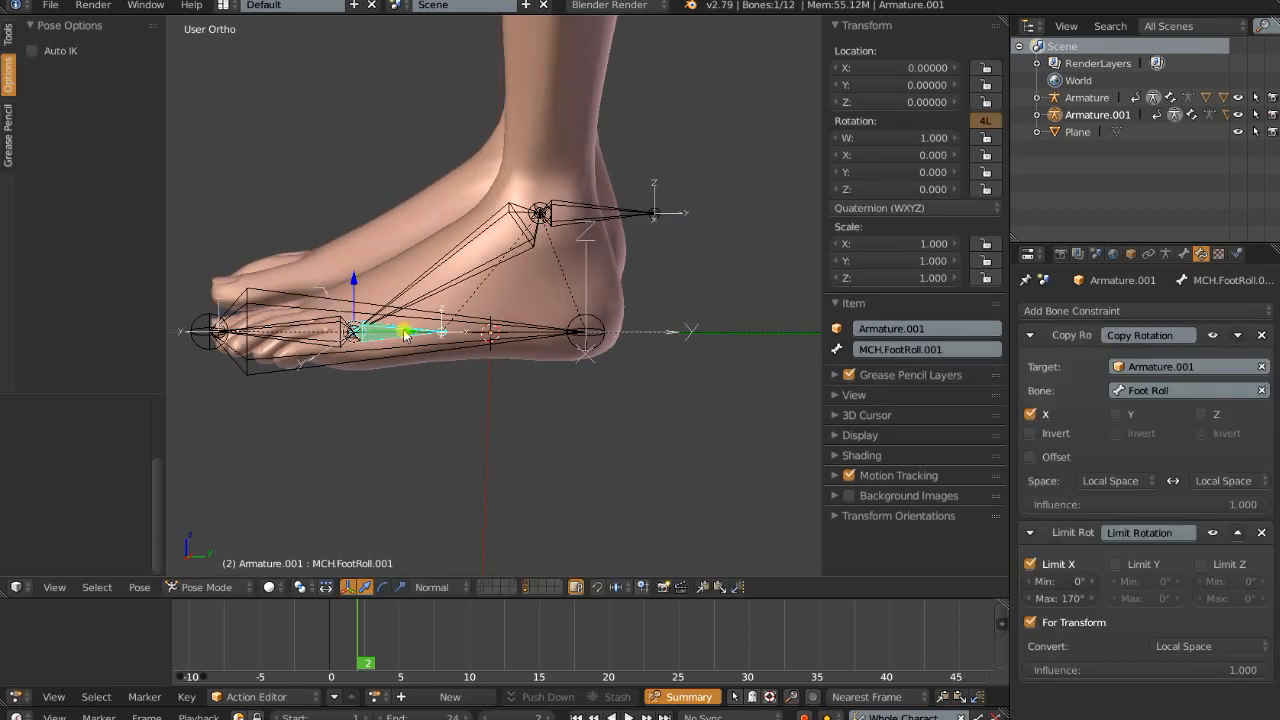
key("Tab")
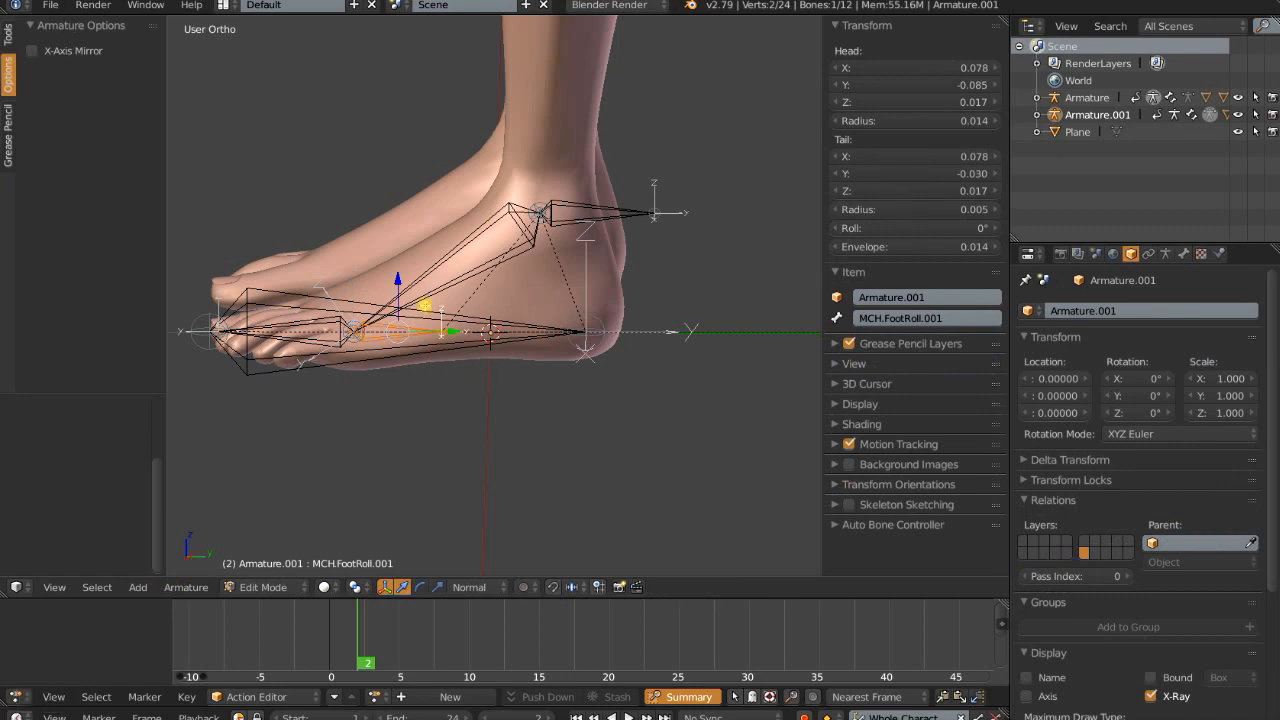
key("shift+d")
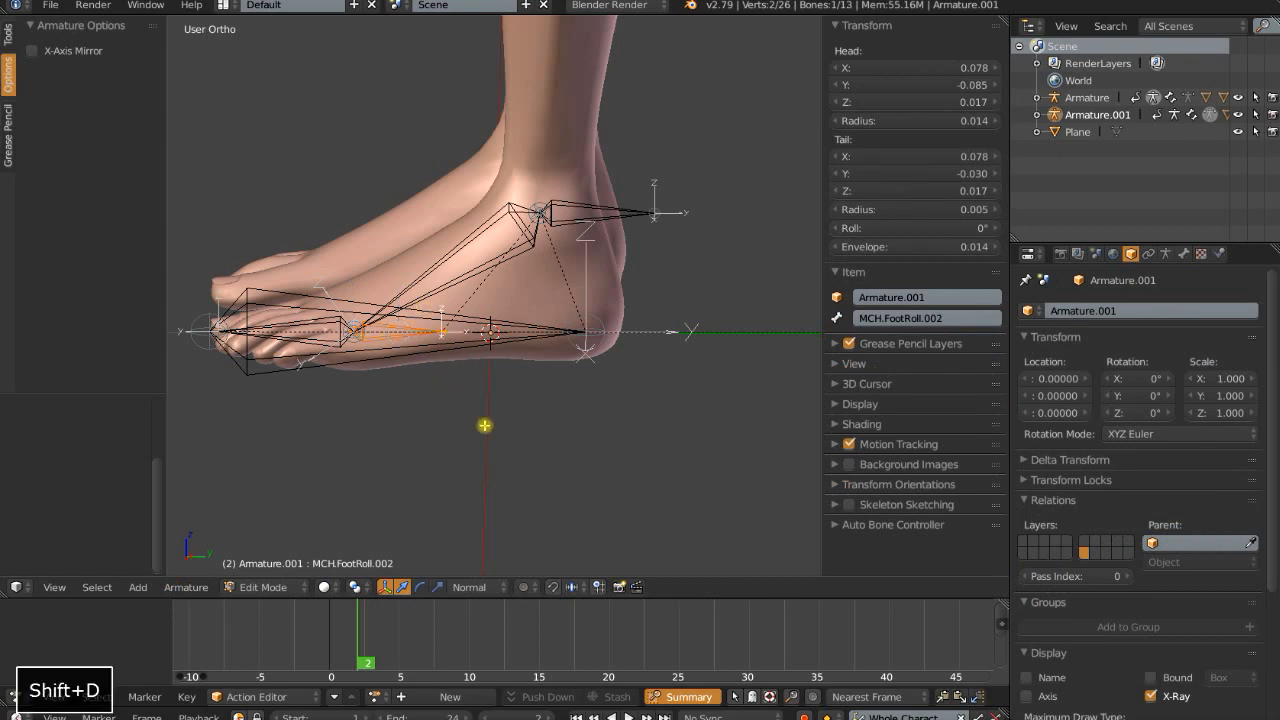
right_click(480, 428)
key("g")
key("y")
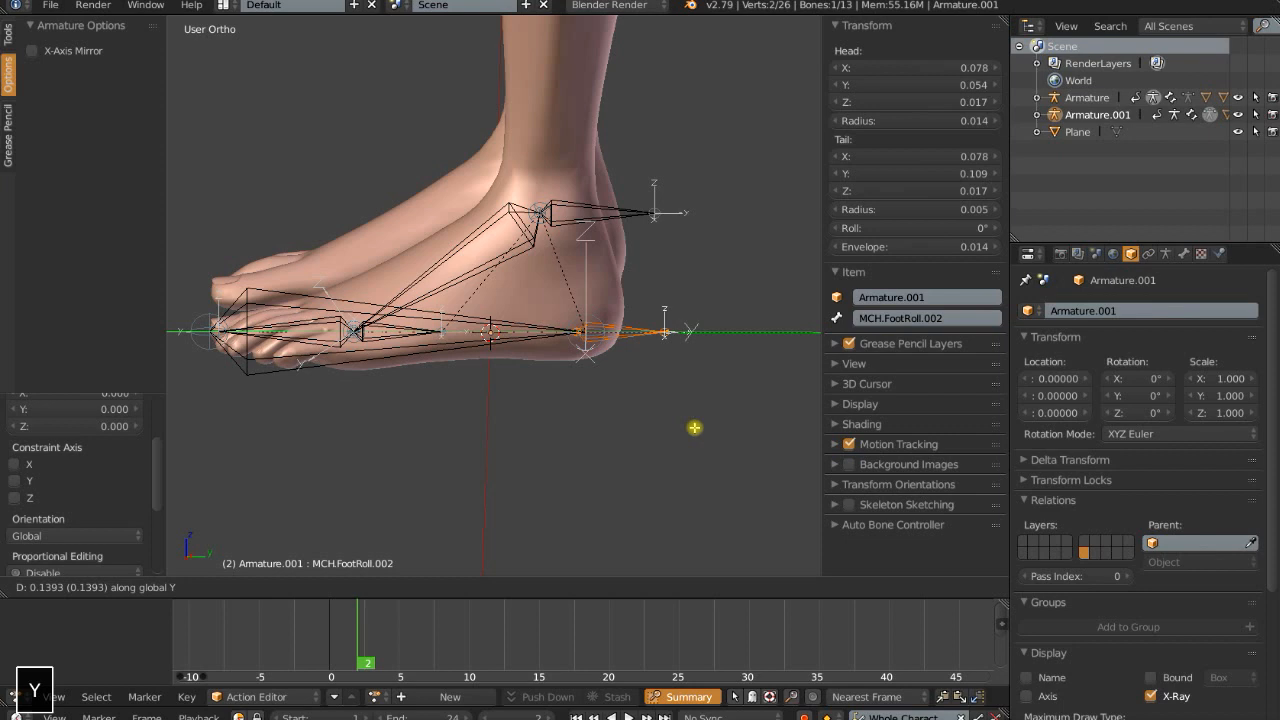
left_click(725, 429)
key("Page_Down")
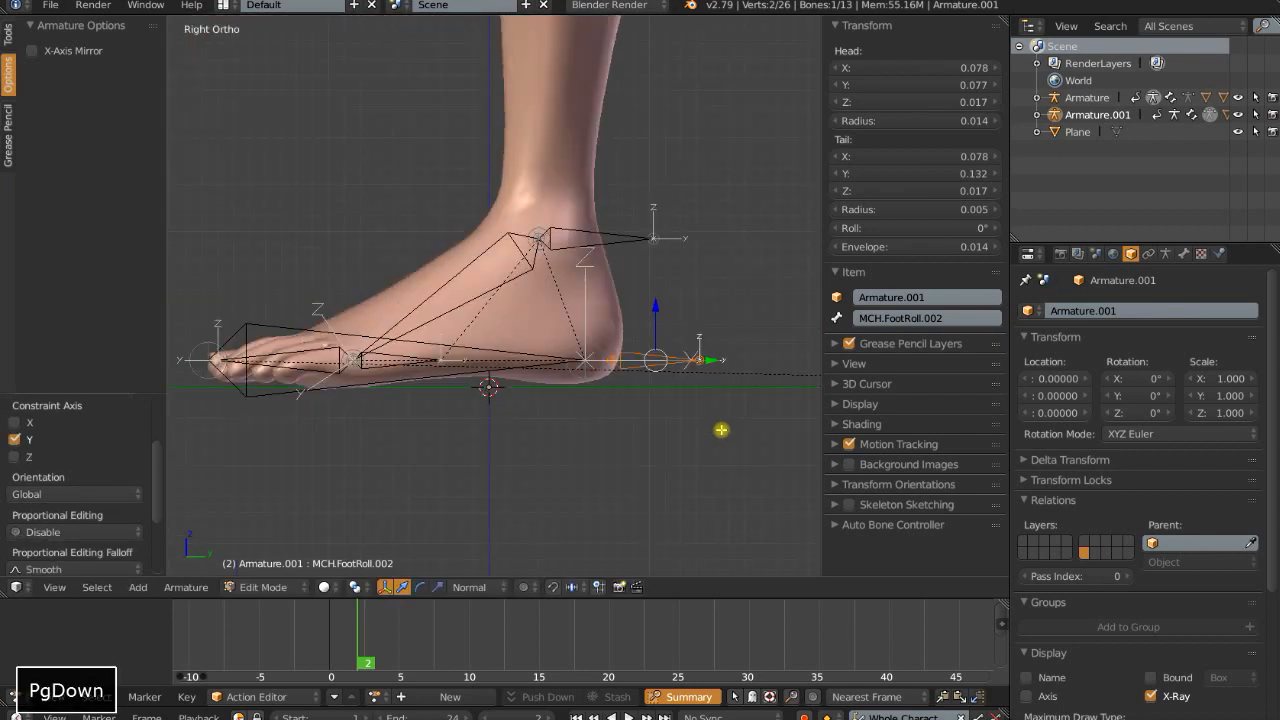
Lower the MCH.FootRoll.002 bone along global Z to the sole of the heel, at about Z 0.005
key("g")
key("z")
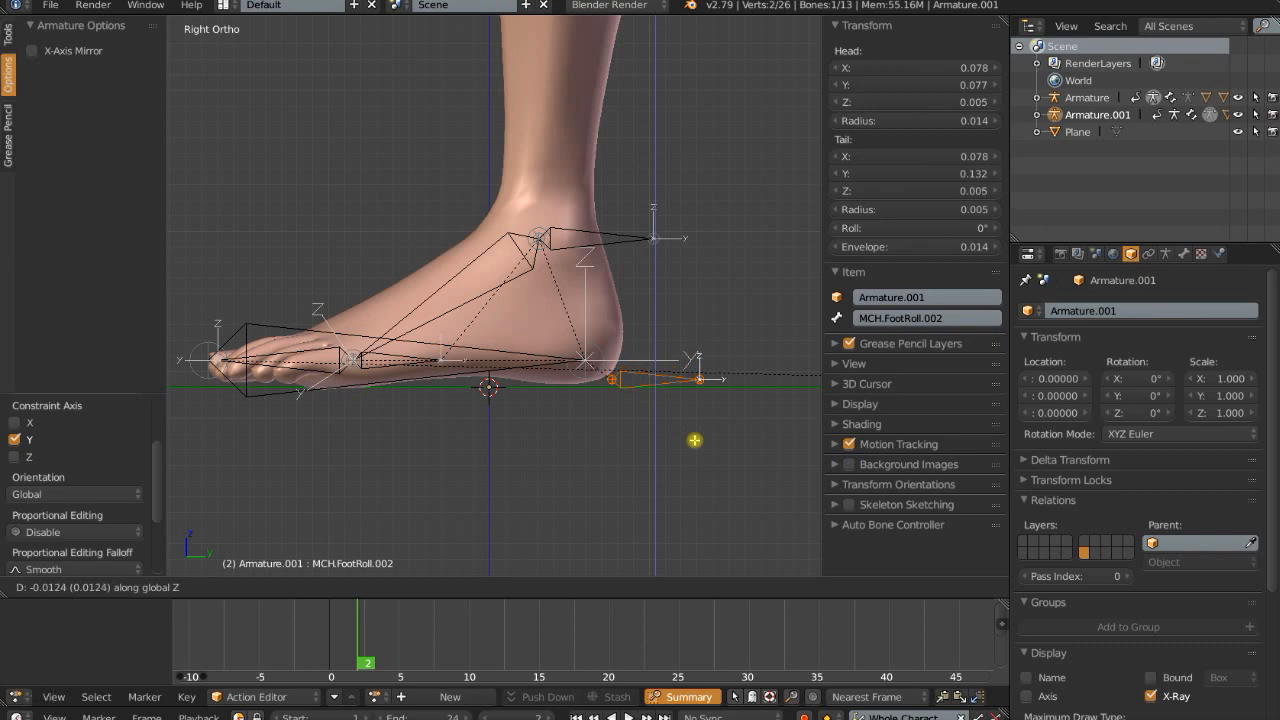
left_click(694, 440)
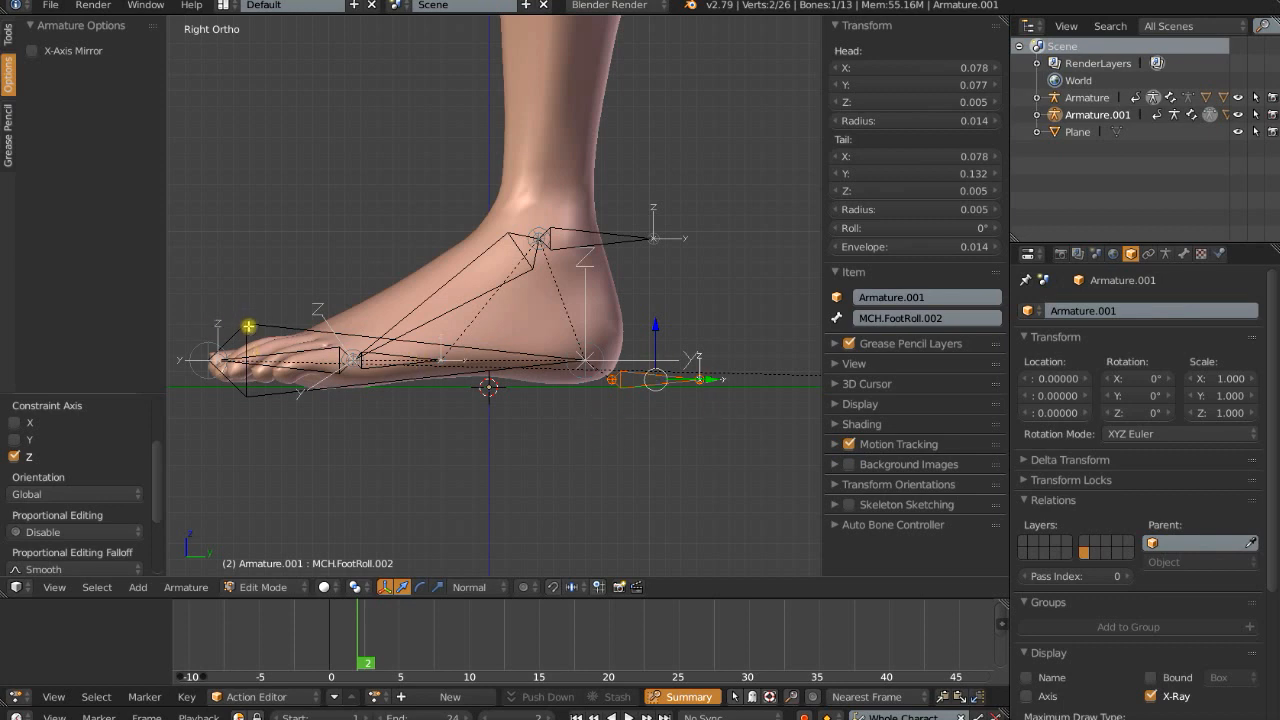
Parent MCH.FootRoll.001 to MCH.FootRoll.002 with Keep Offset
right_click(398, 354)
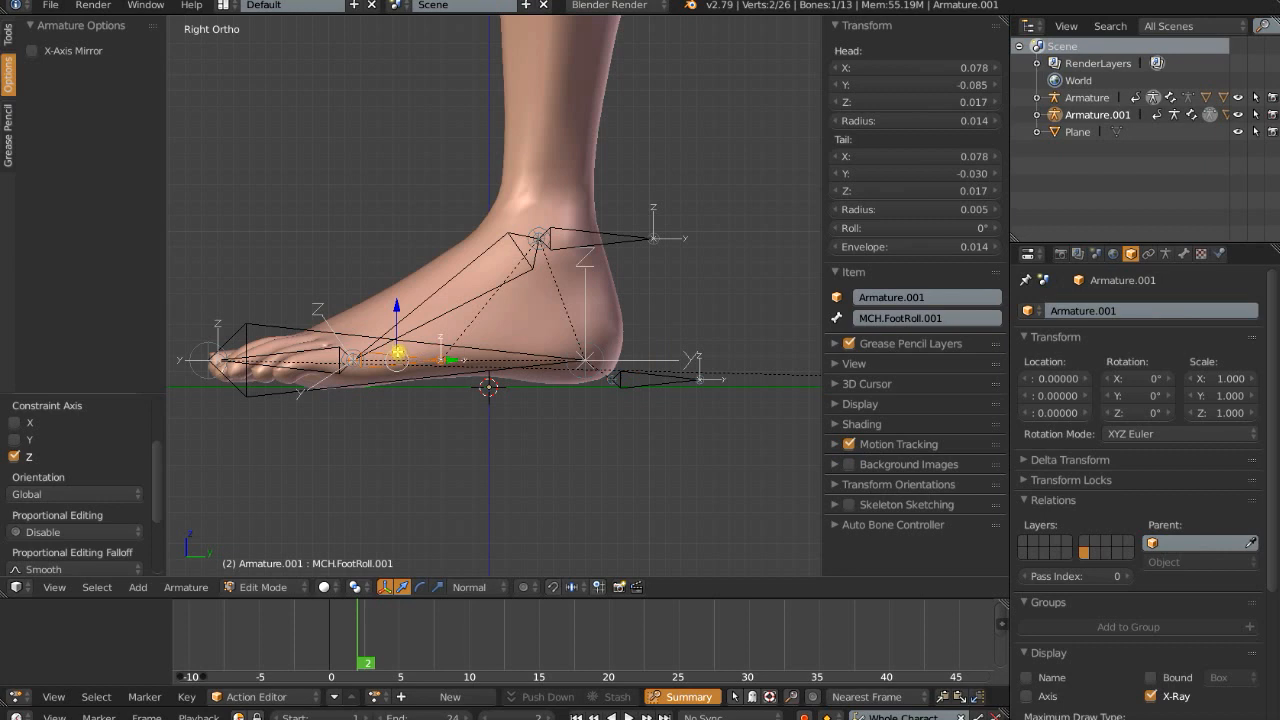
right_click(676, 379, "shift")
key("ctrl+p")
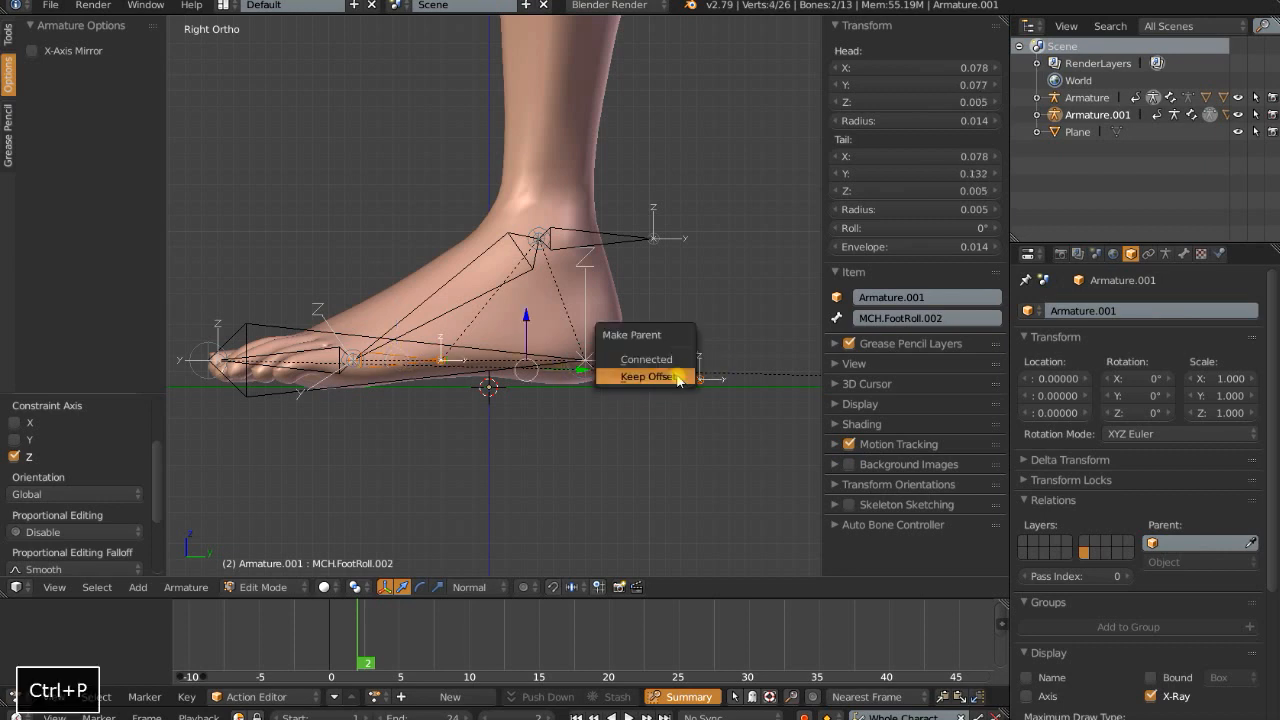
left_click(650, 376)
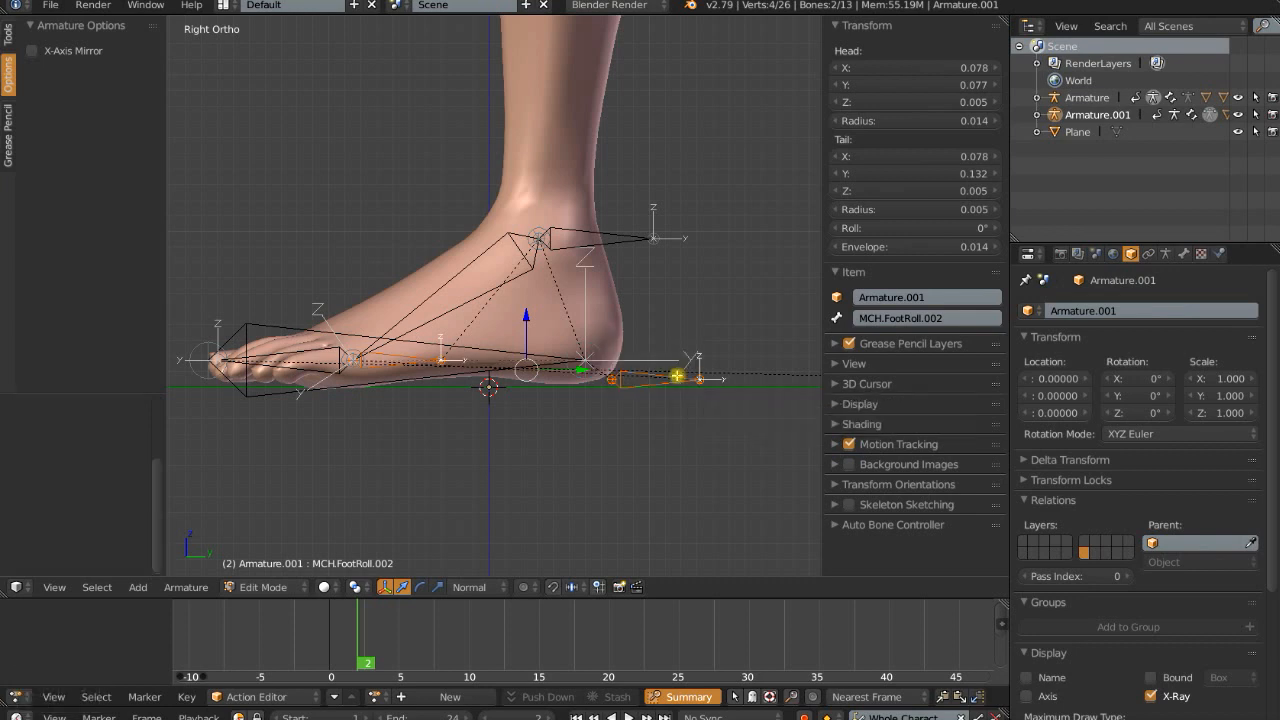
In Pose Mode, set MCH.FootRoll.002's Limit Rotation constraint to a minimum X of -170° and a maximum X of 0°
key("Tab")
middle_click_drag(678, 380, 613, 426, "shift")
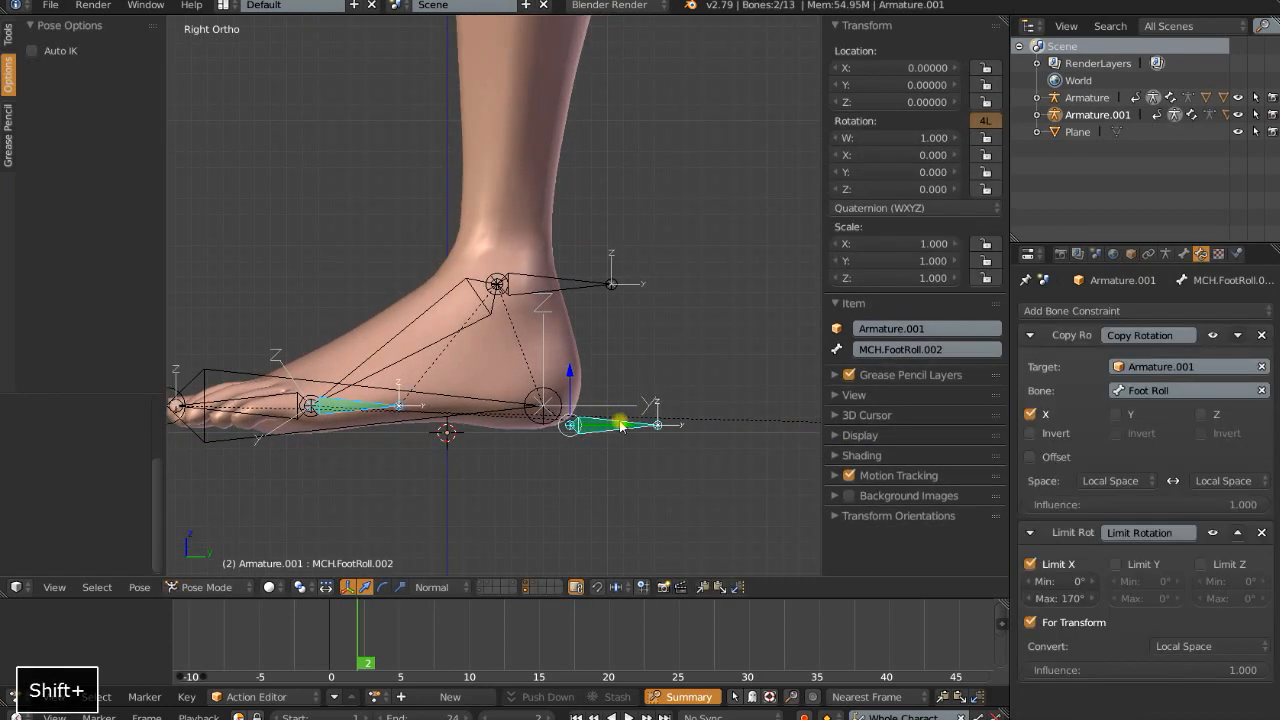
left_click(620, 425)
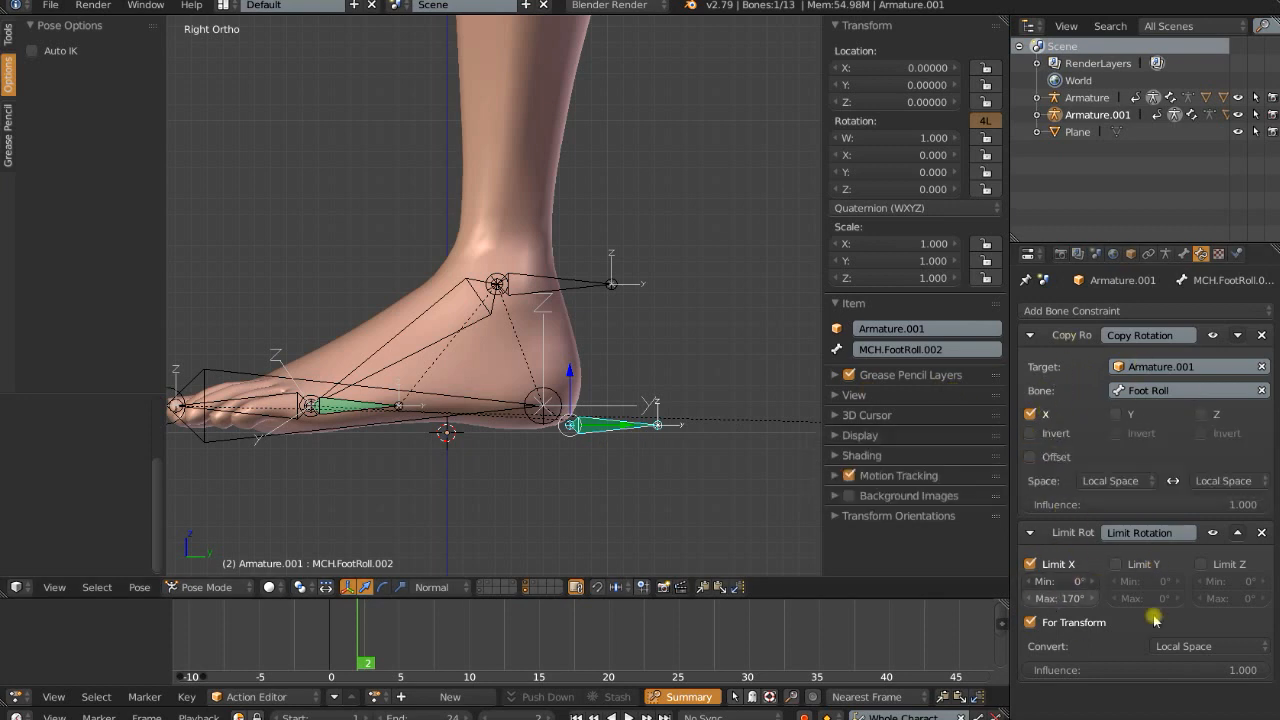
left_click(1073, 584)
type("-1")
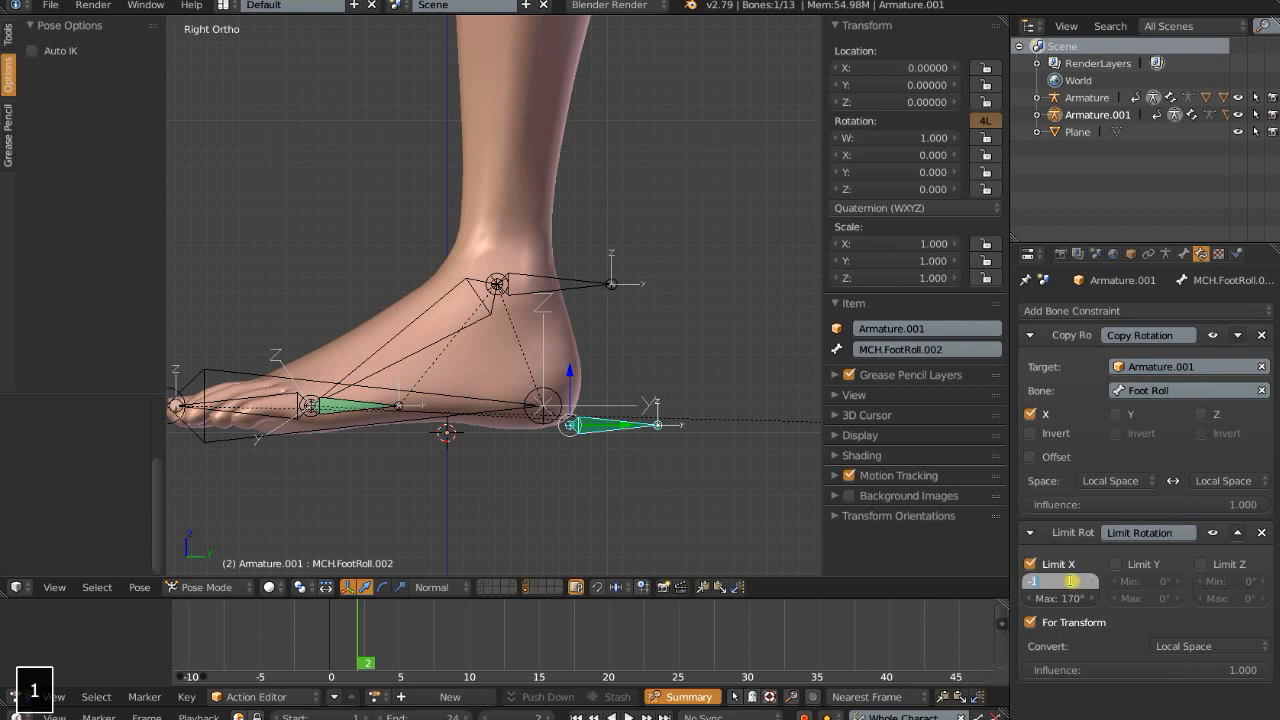
key("Return")
left_click(1079, 598)
key("Return")
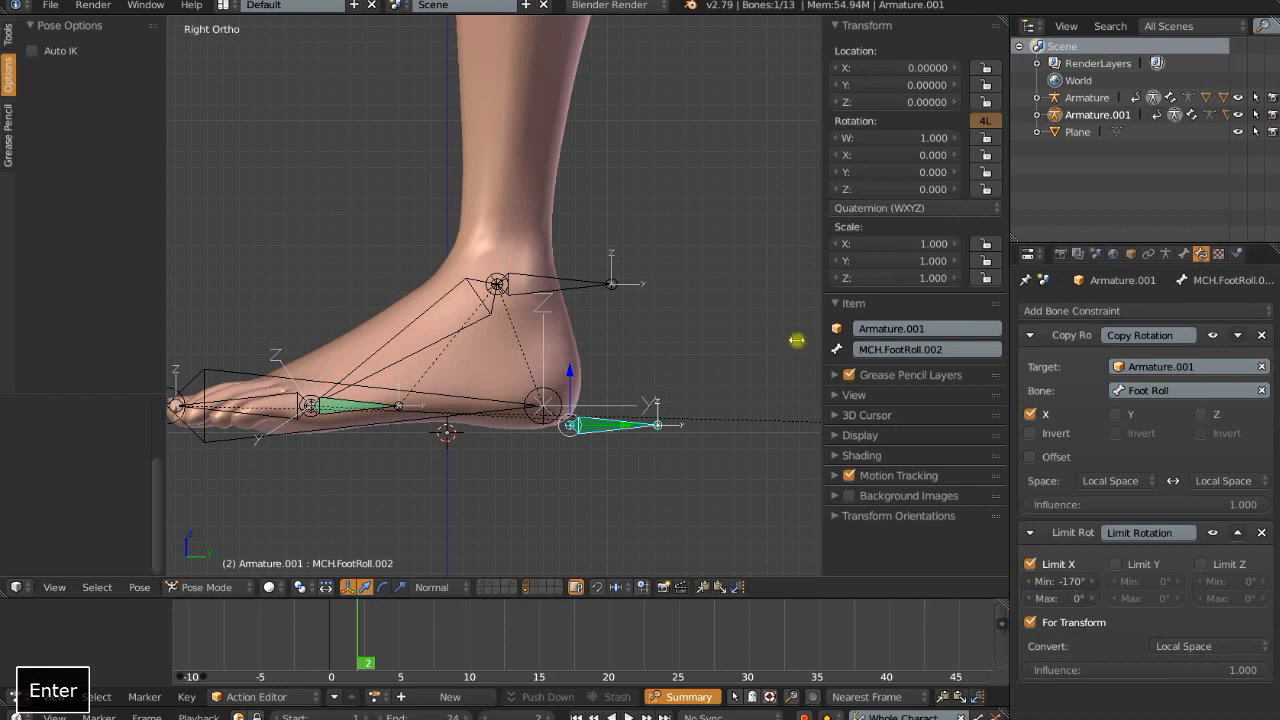
Test-rotate Foot Roll in both directions to check the heel pivot, cancelling each rotation
right_click(606, 286)
key("r")
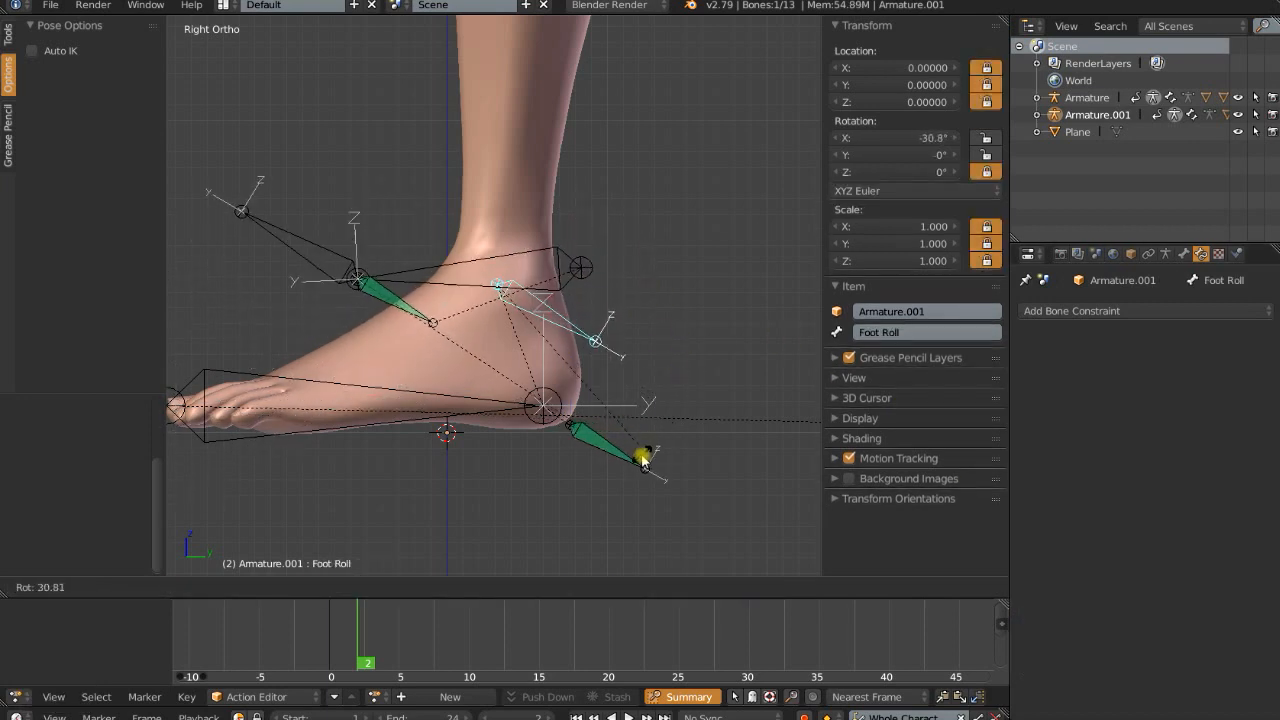
key("Escape")
key("r")
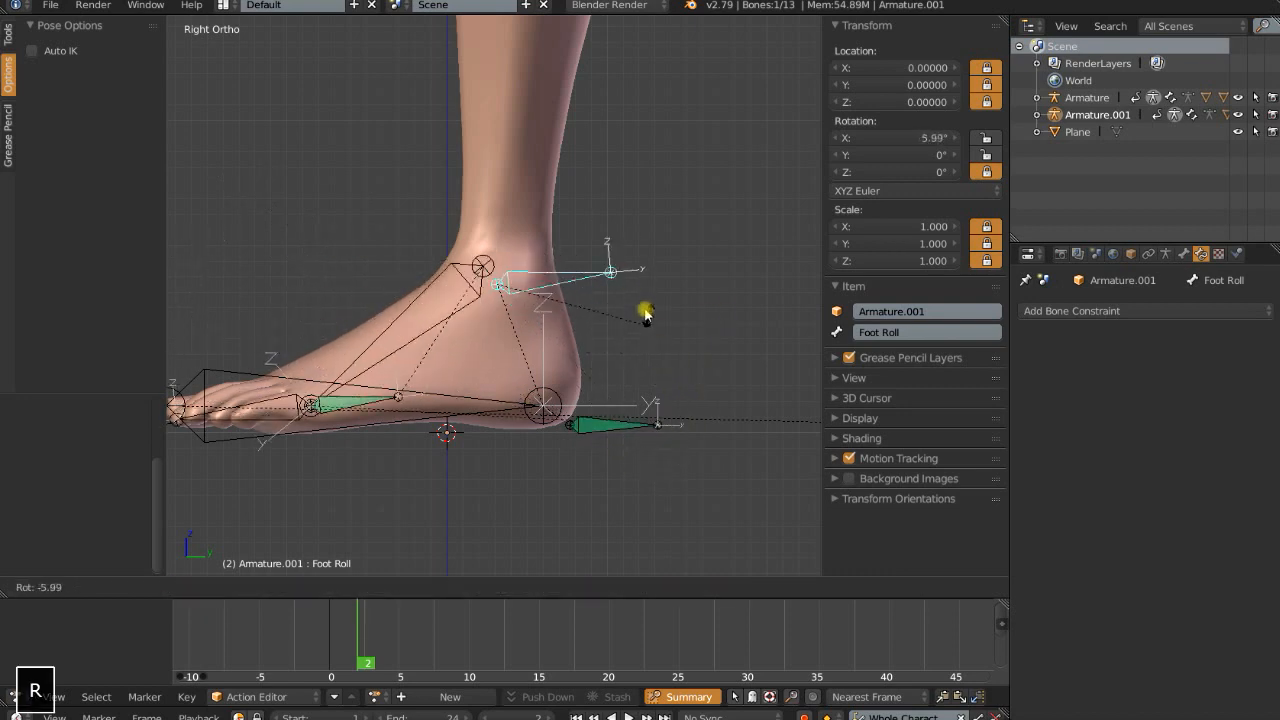
key("Escape")
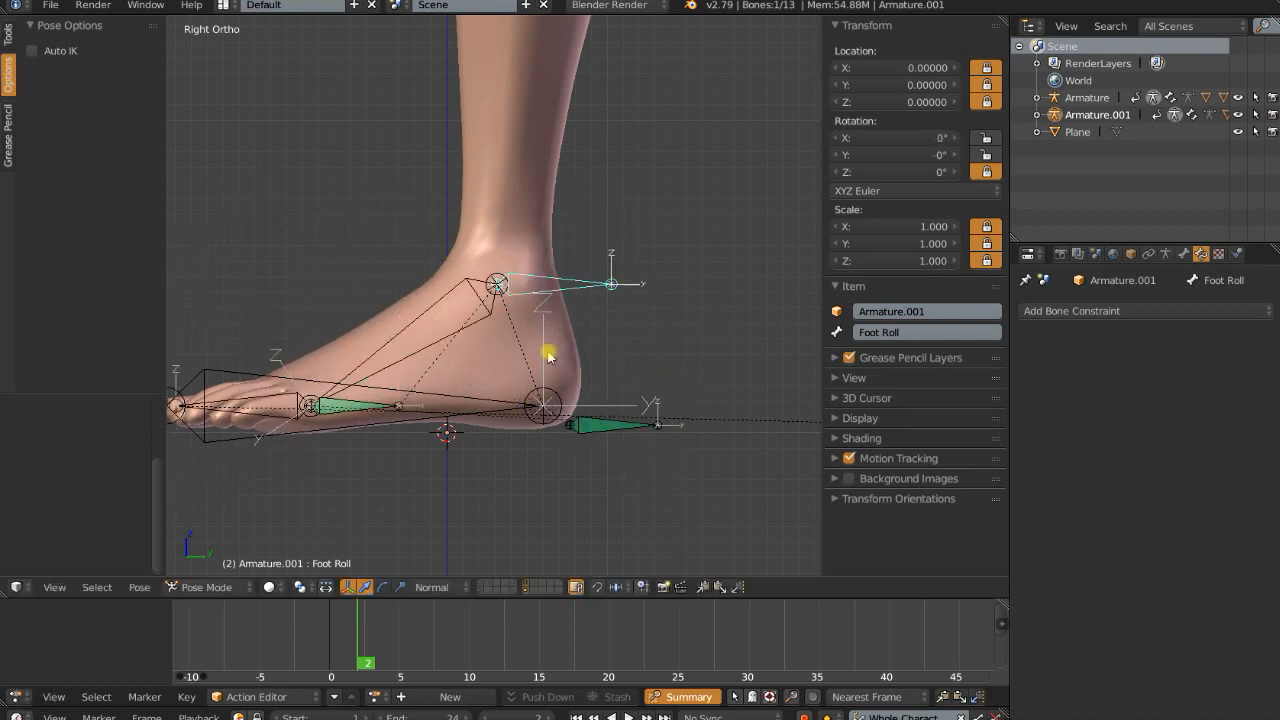
In Edit Mode, parent Toe.IK to MCH.FootRoll.002 with Keep Offset
key("Tab")
right_click(270, 401)
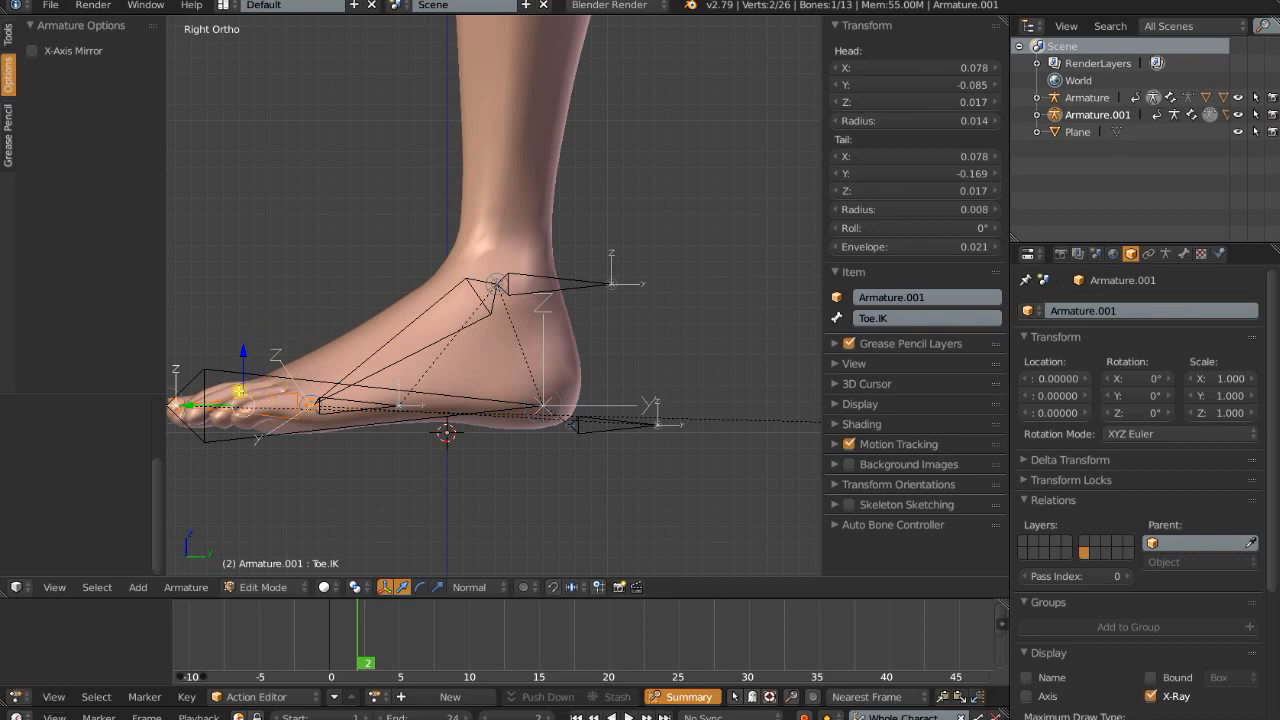
right_click(624, 427, "shift")
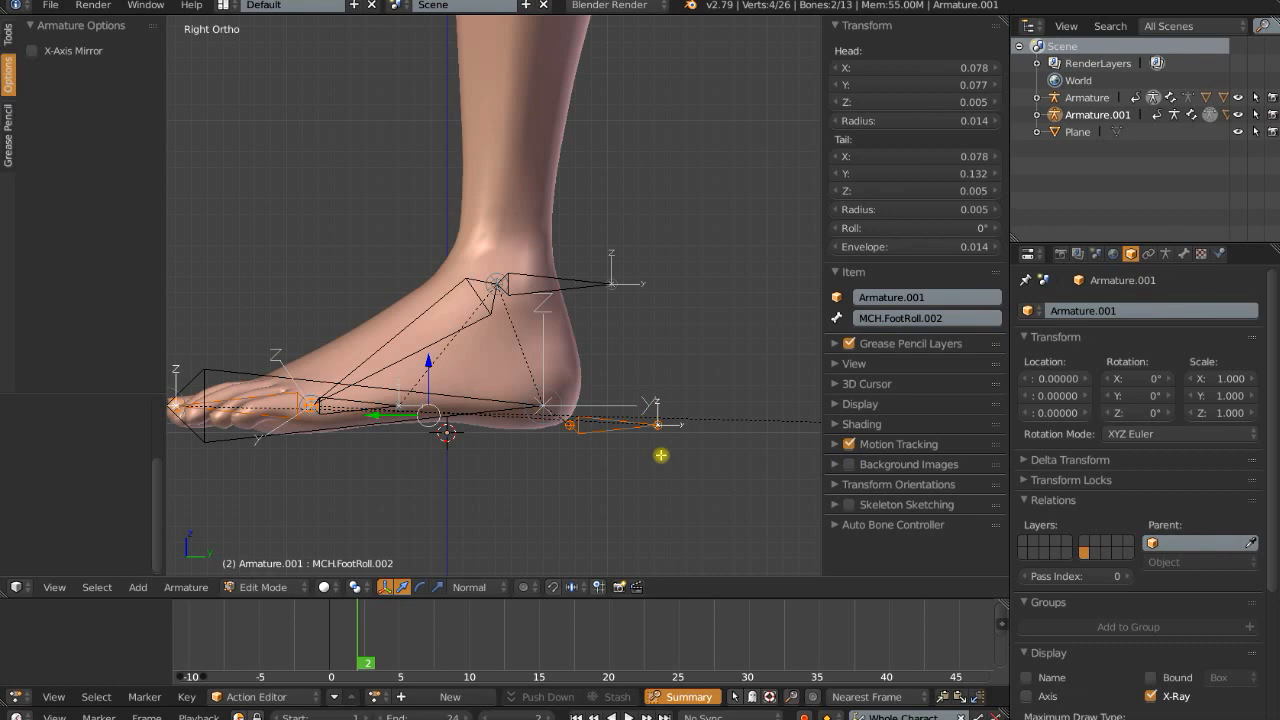
key("ctrl+p")
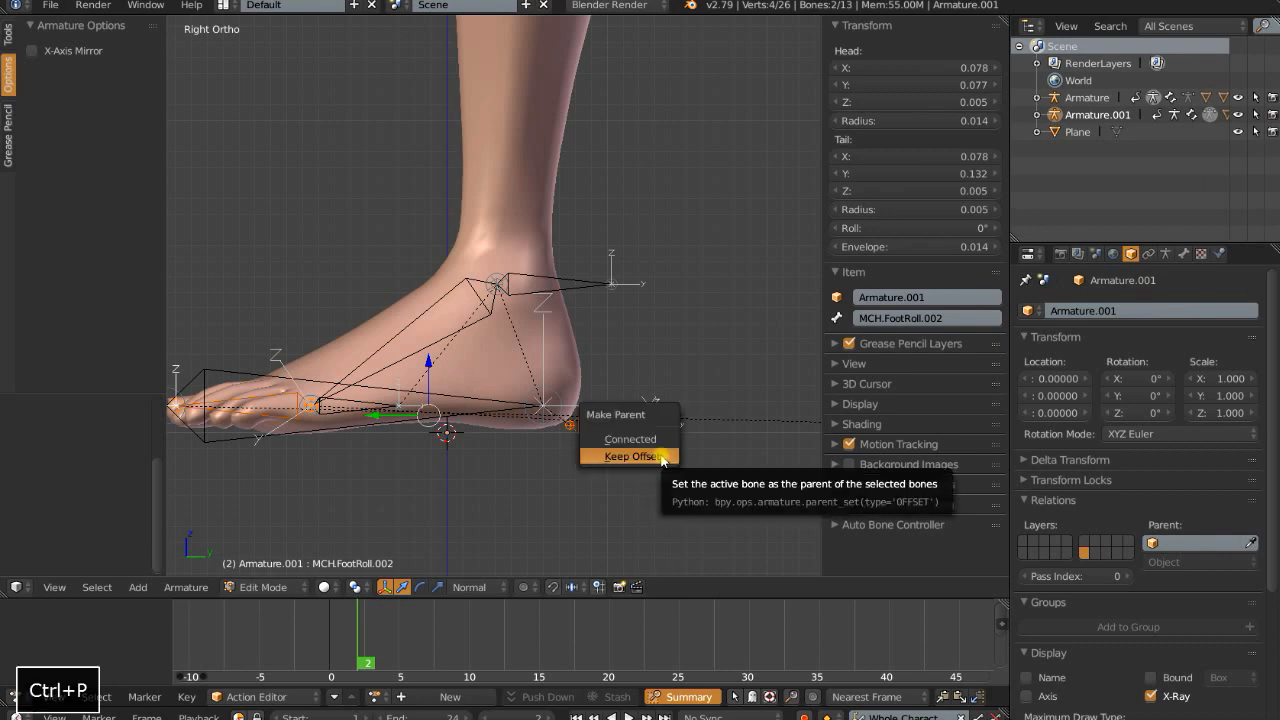
left_click(656, 452)
Return to Pose Mode and test-rotate Foot Roll to check the toe's new parenting, cancelling the rotation
key("Tab")
right_click(603, 277)
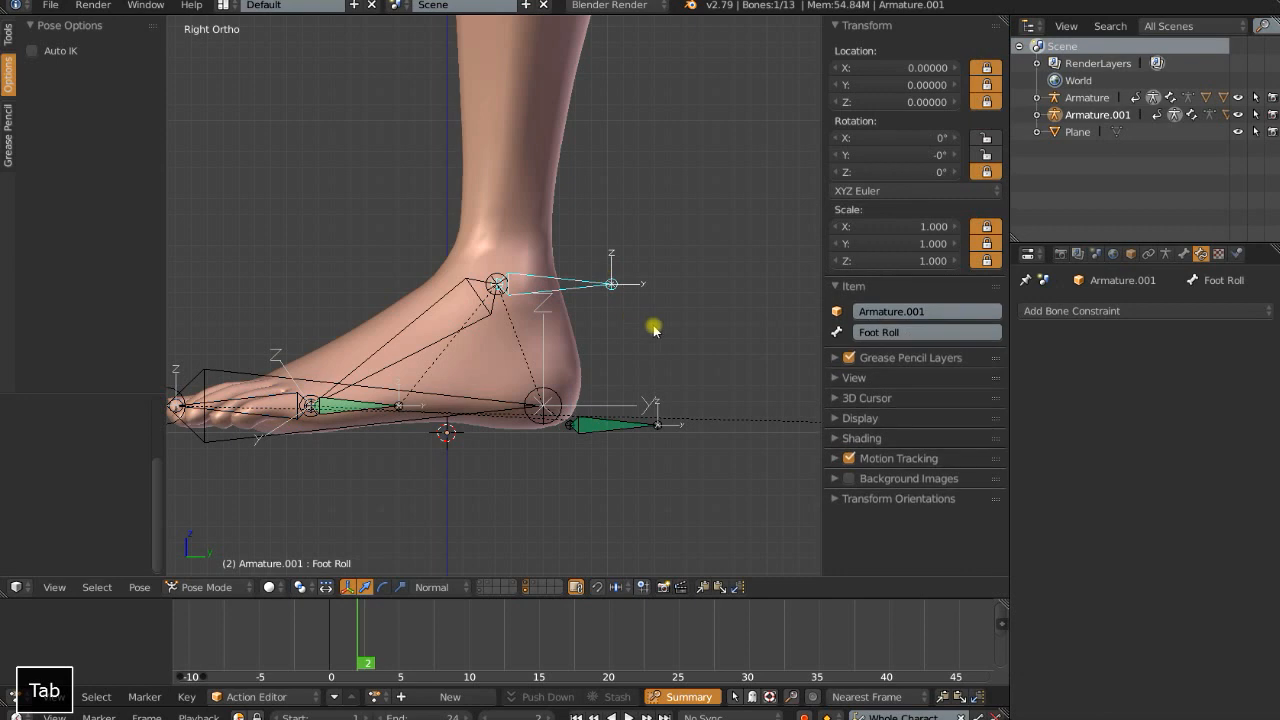
key("r")
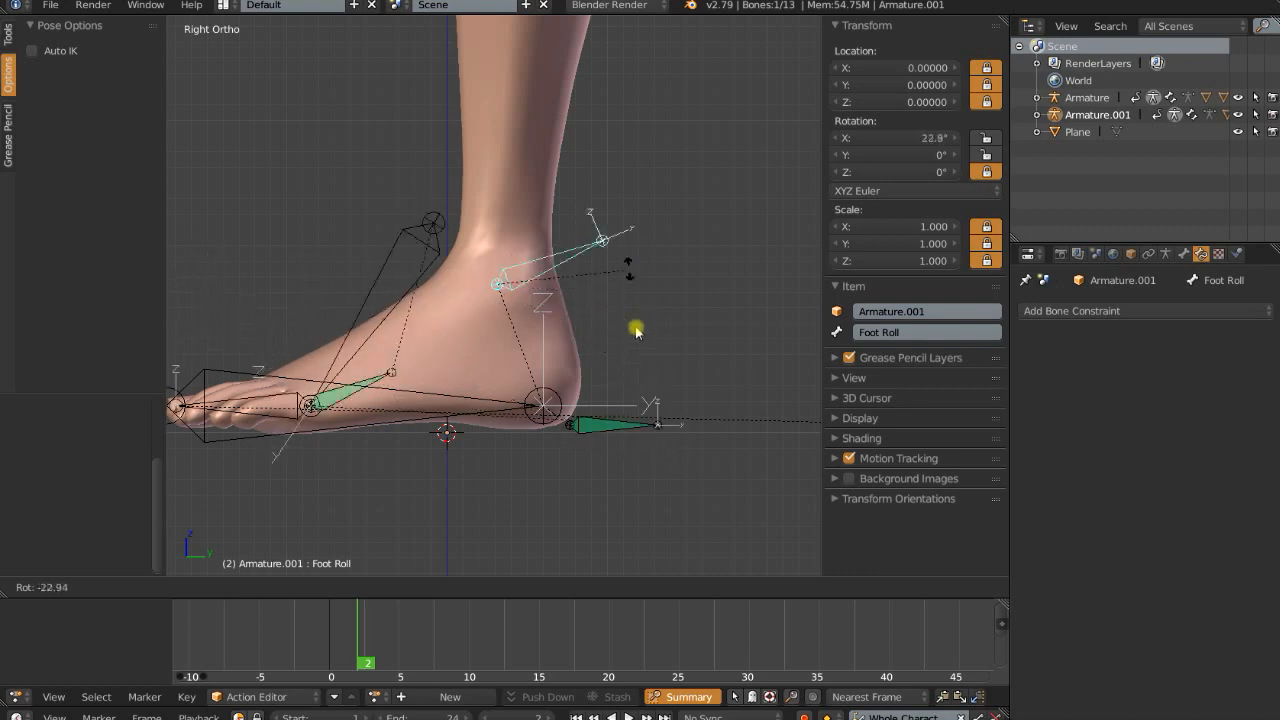
right_click(634, 330)
Duplicate MCH.FootRoll.002 in Edit Mode and move the copy along global X to the heel's inner edge, at about X 0.044
scroll(606, 340, "down", 4)
middle_click_drag(603, 340, 560, 323)
scroll(592, 372, "up", 3)
right_click(577, 314)
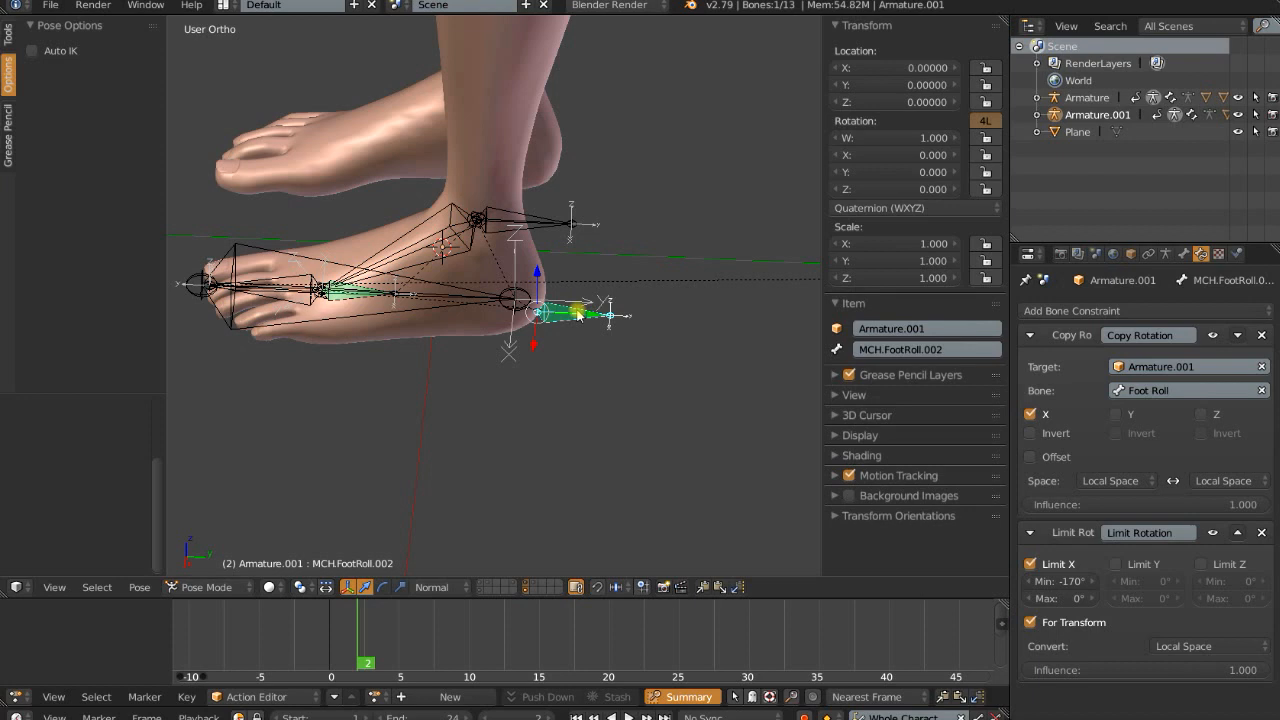
key("KP_1")
key("KP_3")
middle_click_drag(649, 346, 511, 349)
key("ctrl+KP_1")
key("ctrl+KP_3")
key("ctrl+KP_1")
middle_click_drag(513, 348, 544, 394)
key("Tab")
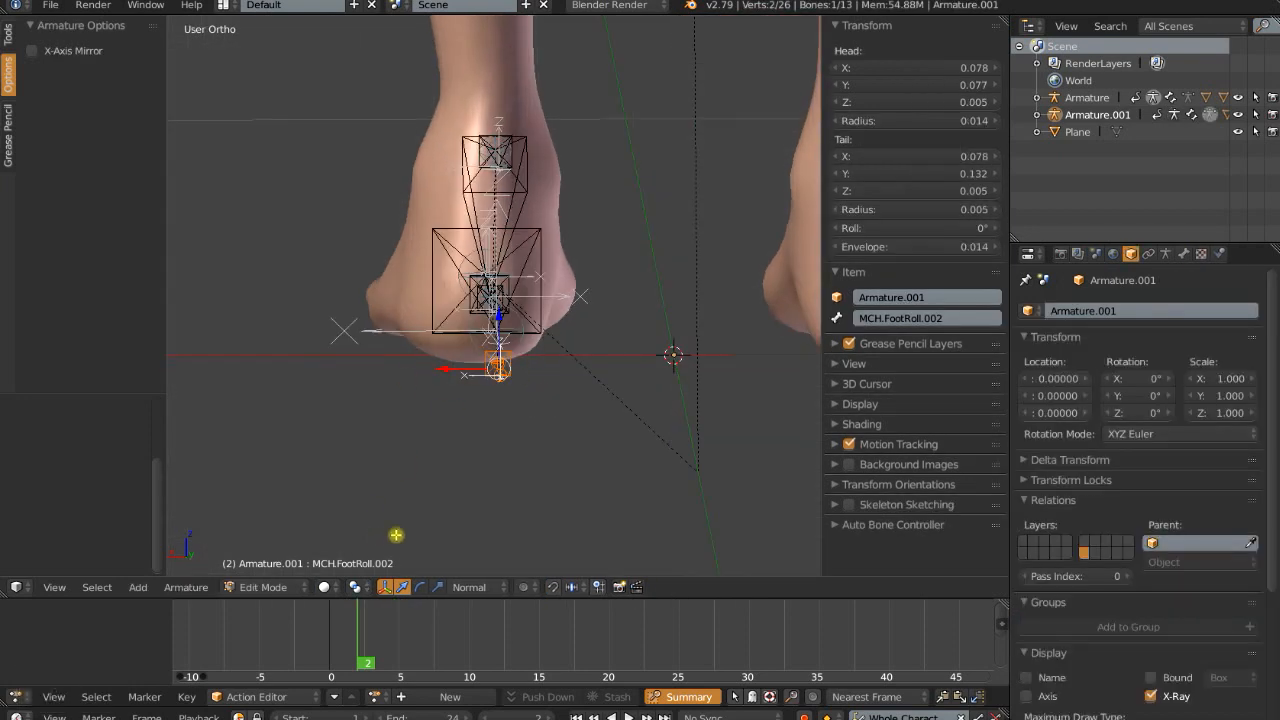
key("ctrl+KP_1")
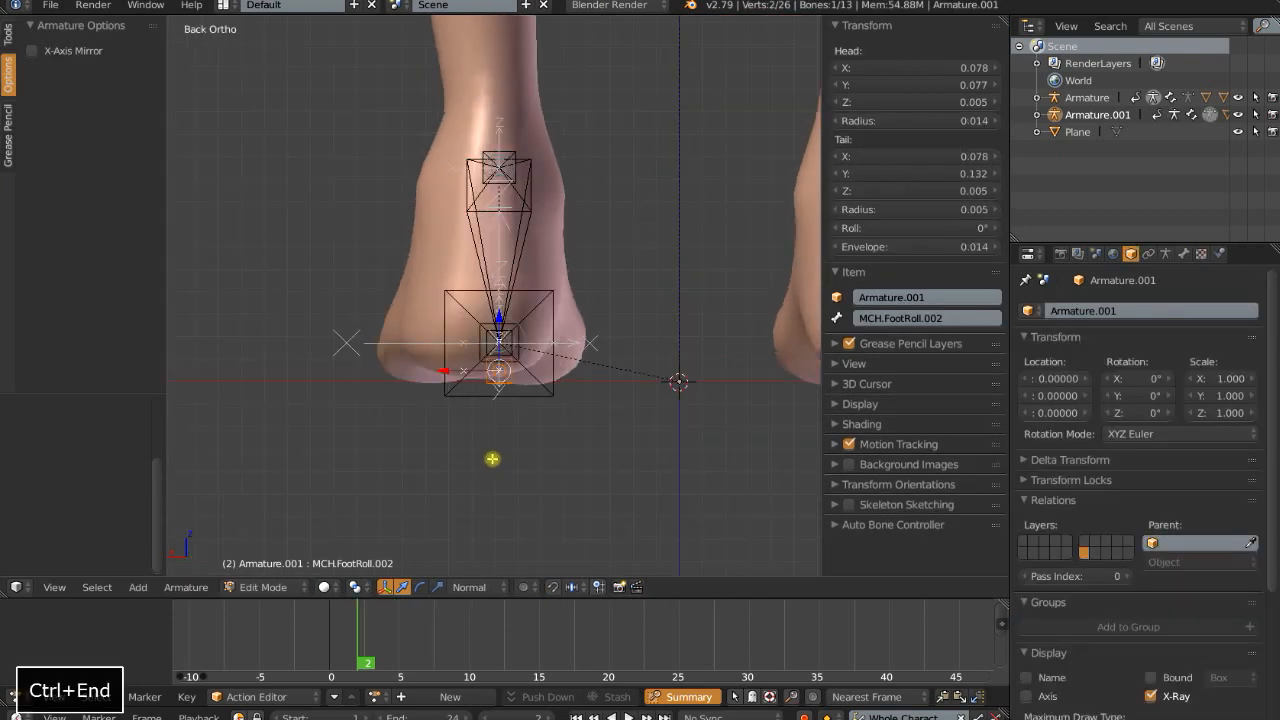
key("shift+d")
right_click(519, 465)
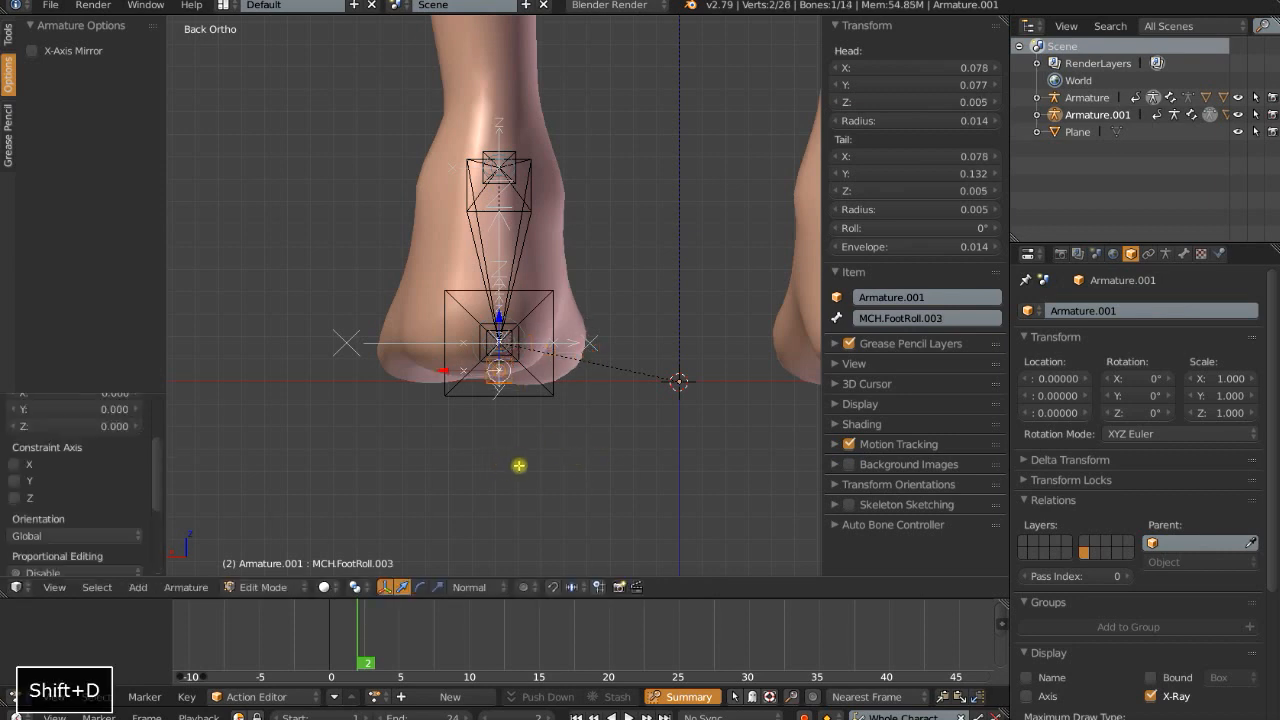
key("g")
key("x")
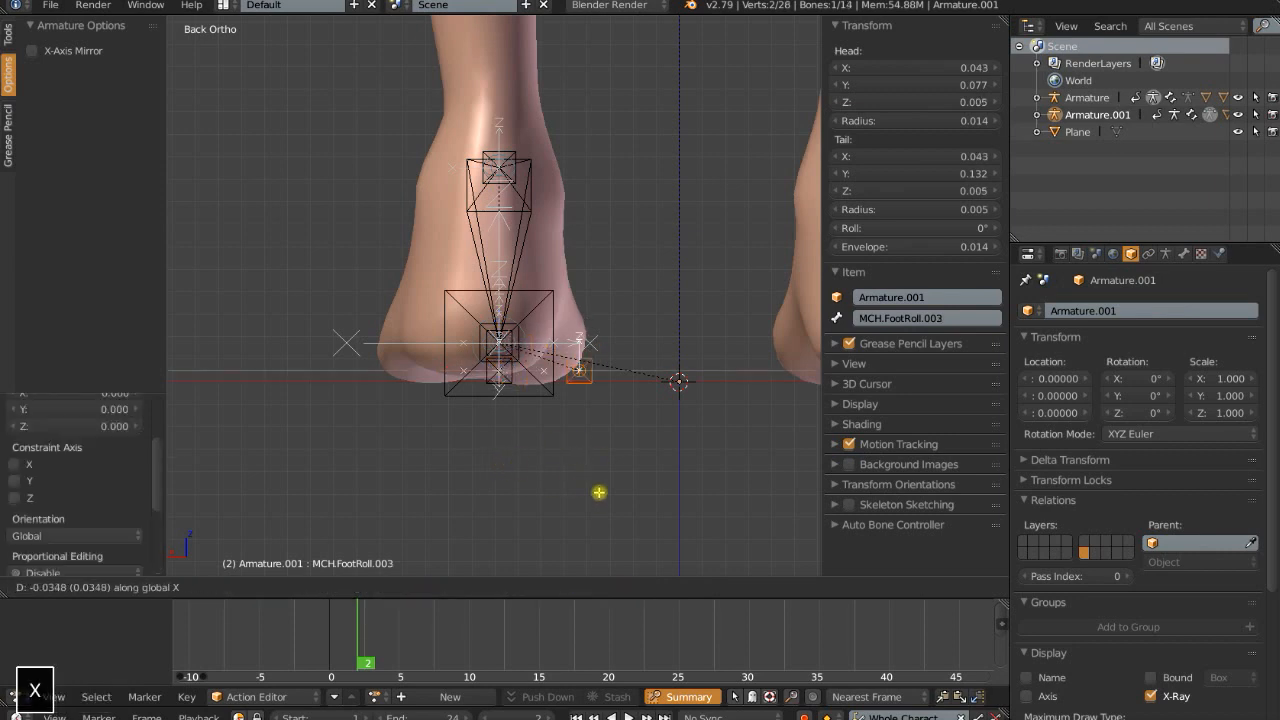
left_click(595, 491)
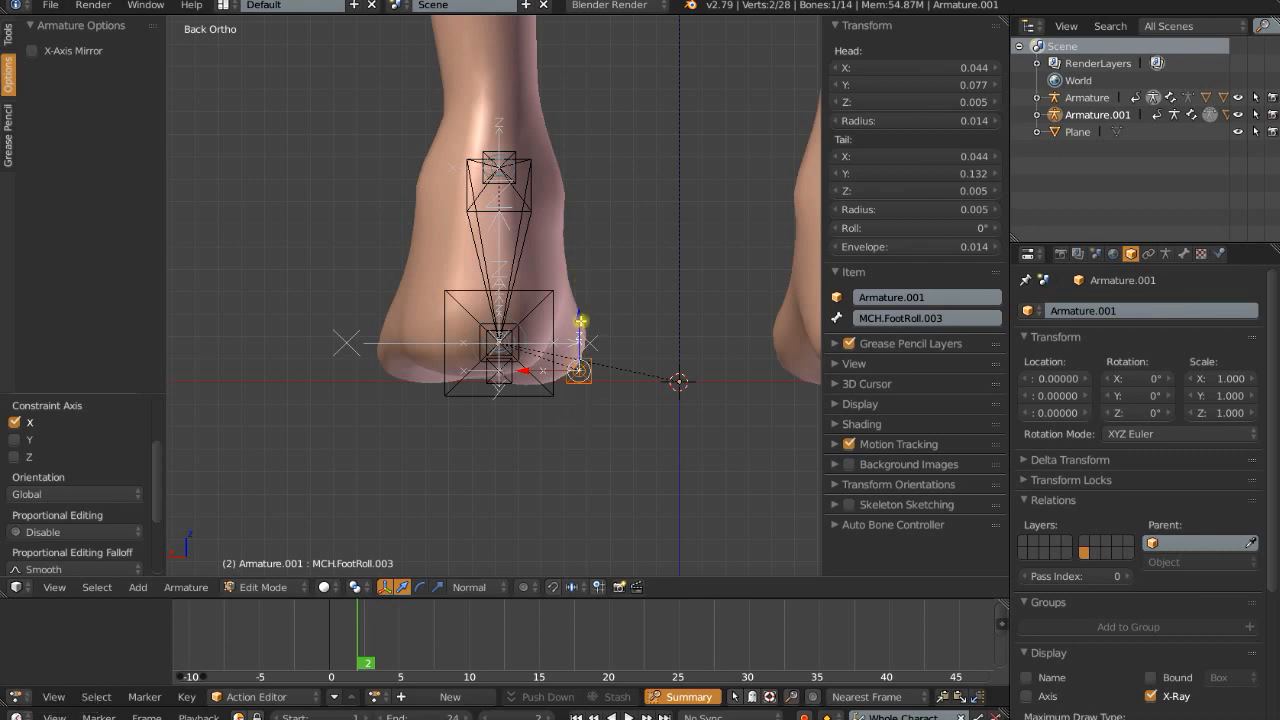
Duplicate the inner heel bone and move the copy along global X to the heel's outer edge, at about X 0.130
key("shift+d")
left_click(600, 500)
key("g")
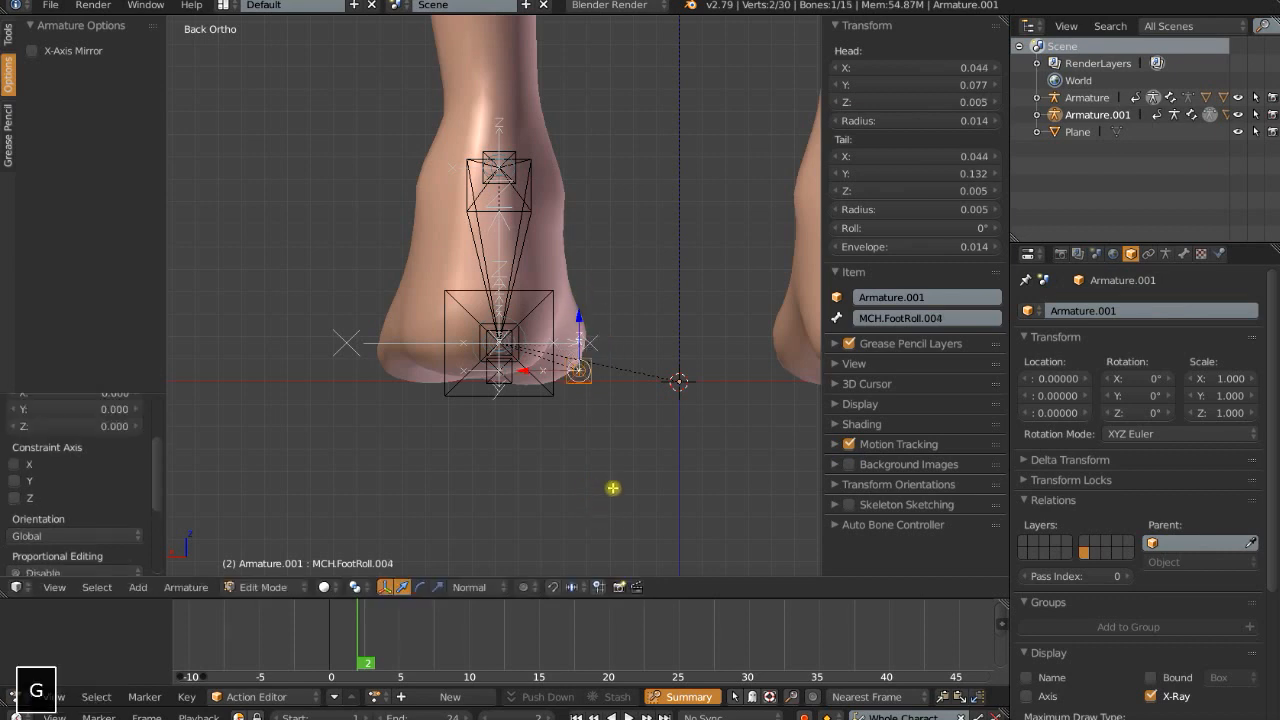
key("x")
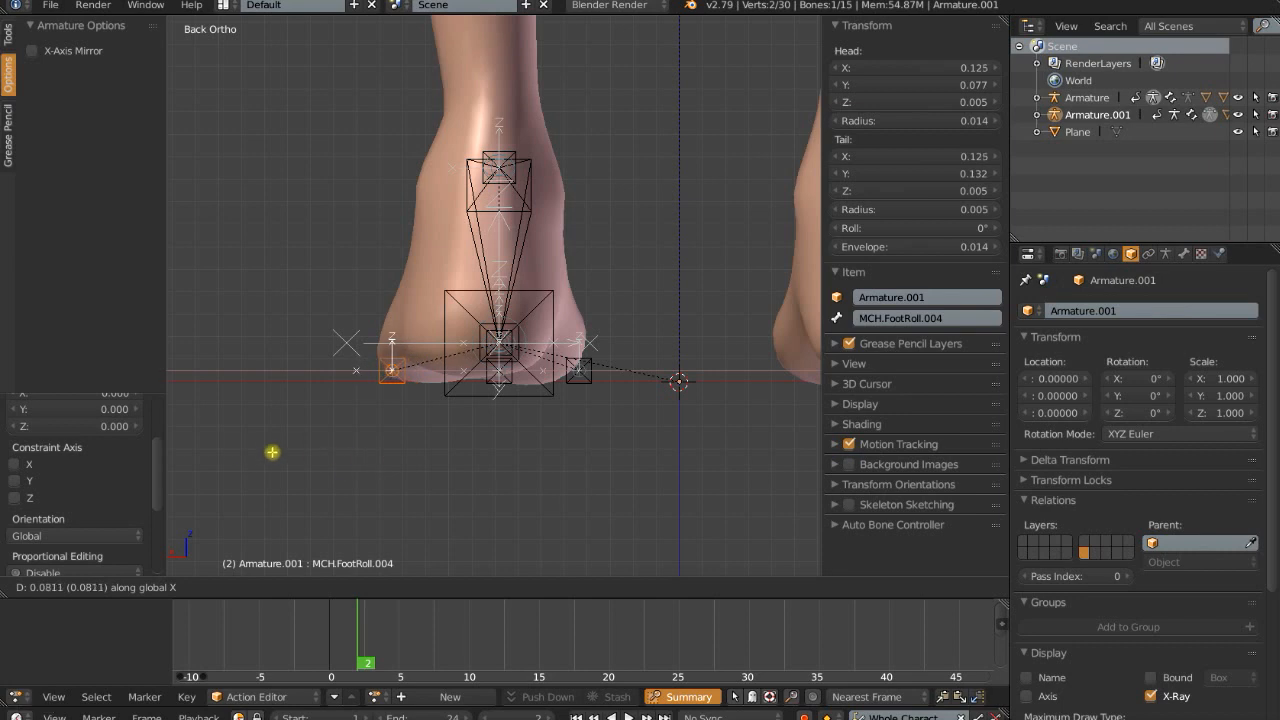
left_click(171, 434, "shift")
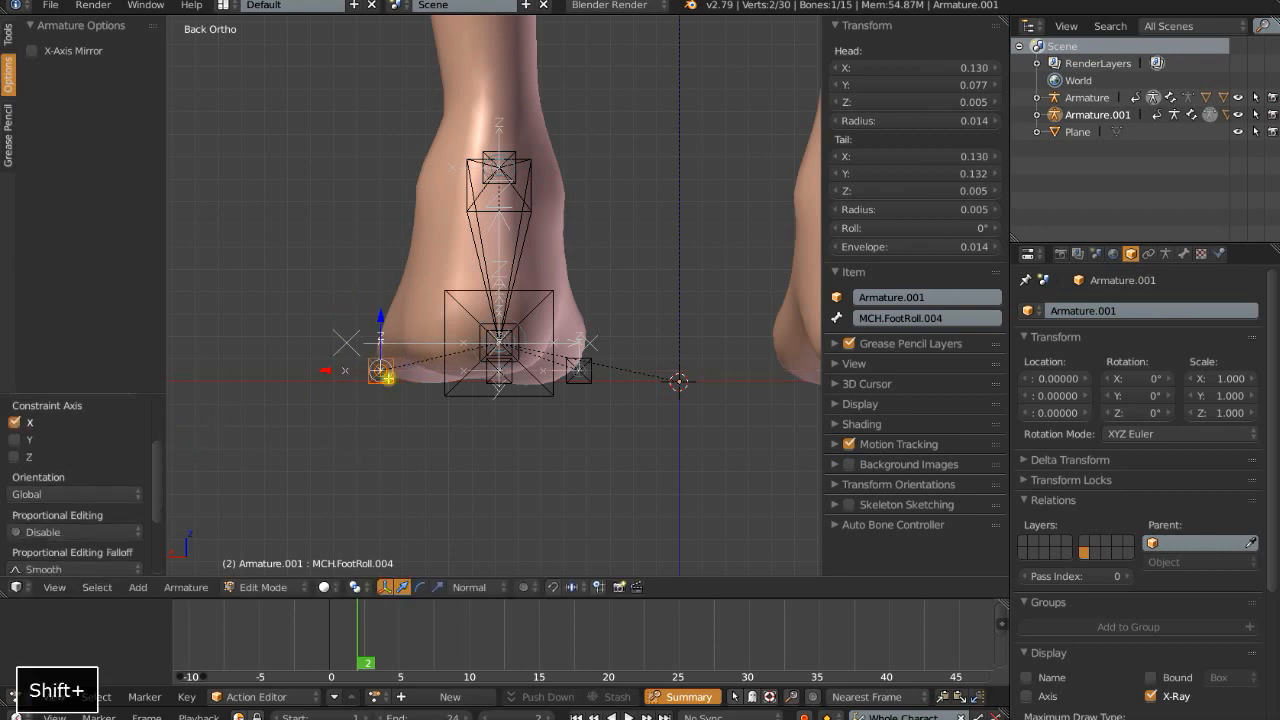
Parent the central heel bone MCH.FootRoll.002 to the inner heel bone MCH.FootRoll.003 with Keep Offset
scroll(411, 366, "down", 4)
middle_click_drag(420, 410, 490, 394)
scroll(526, 429, "up", 4)
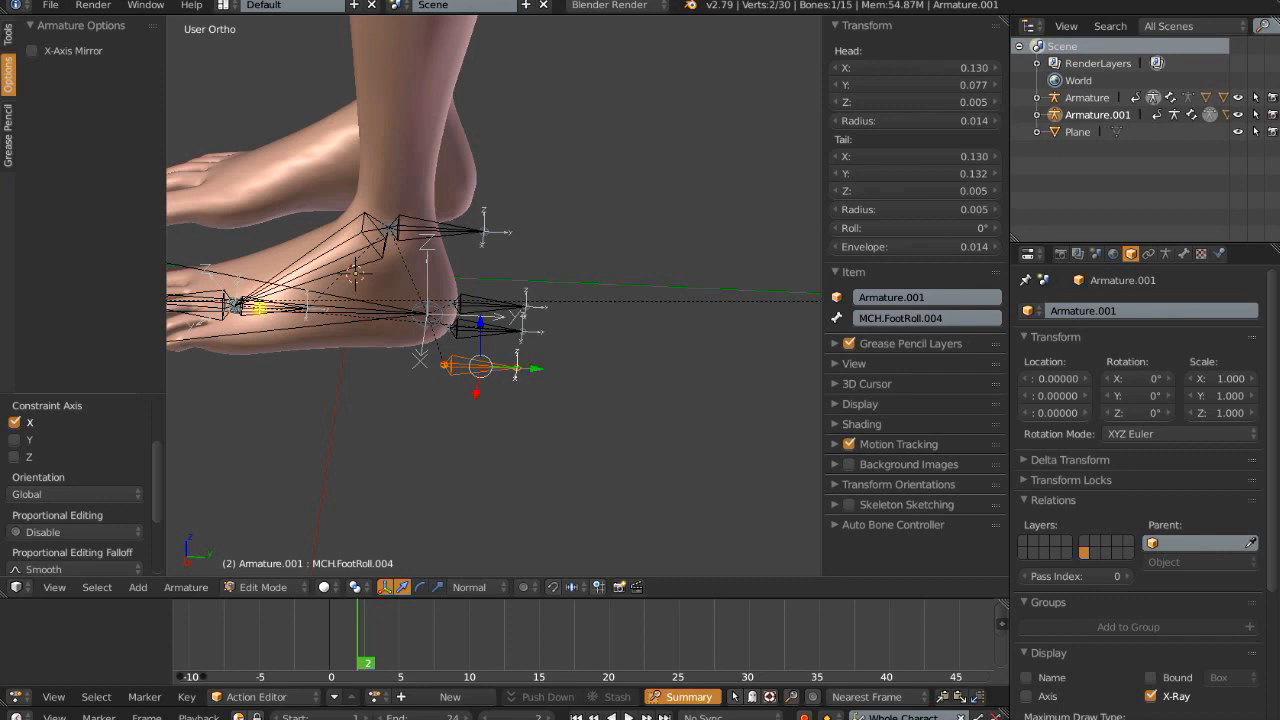
right_click(484, 329)
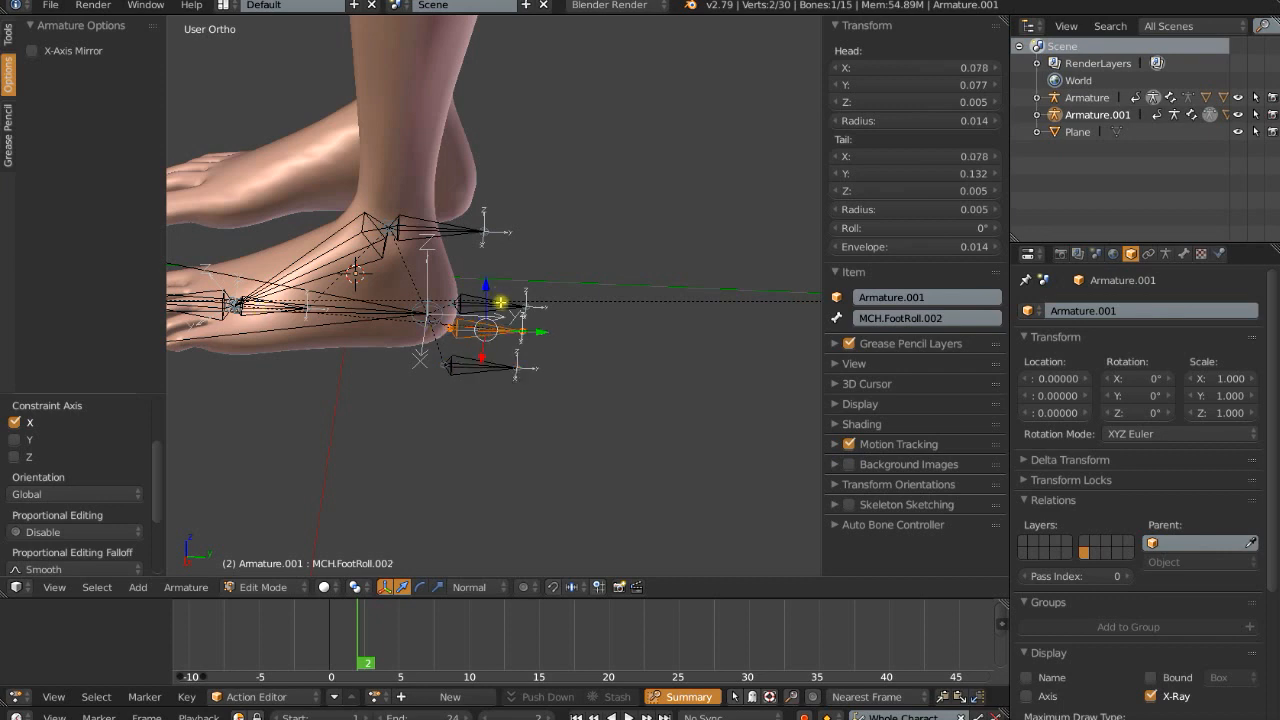
right_click(497, 305, "shift")
key("ctrl+p")
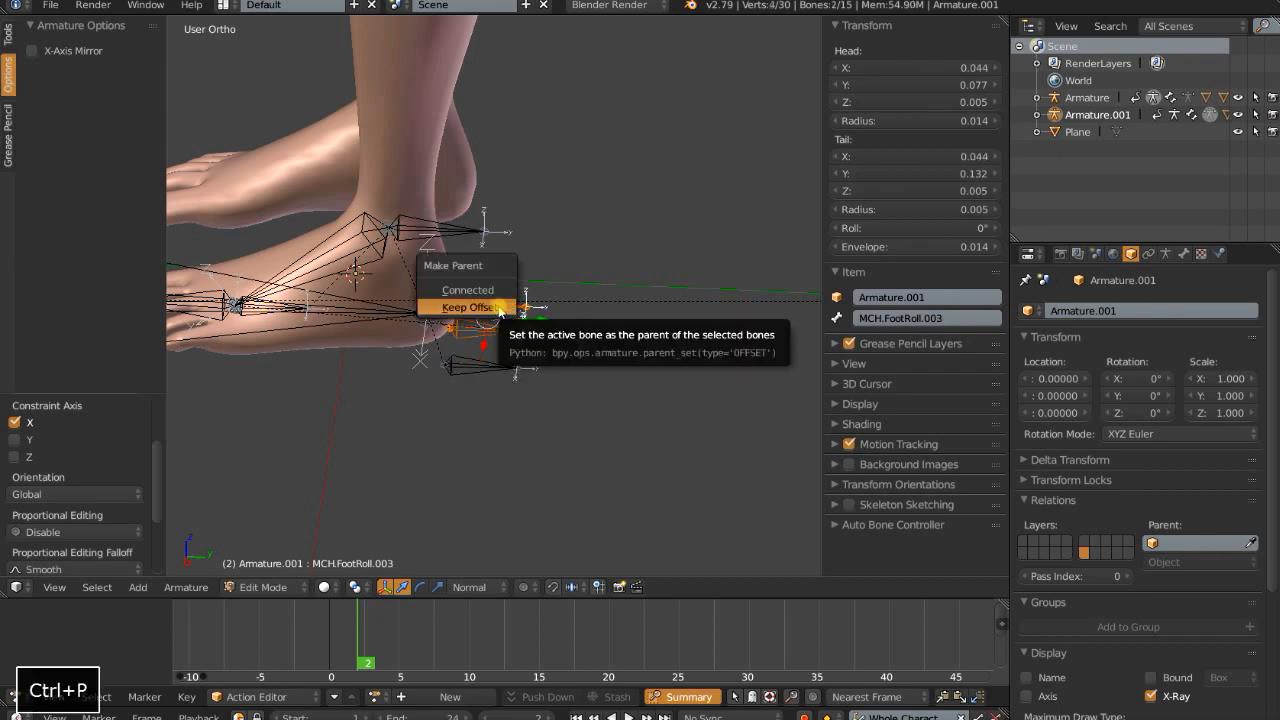
left_click(497, 305)
Parent the inner heel bone MCH.FootRoll.003 to the outer heel bone MCH.FootRoll.004 with Keep Offset
right_click(513, 305)
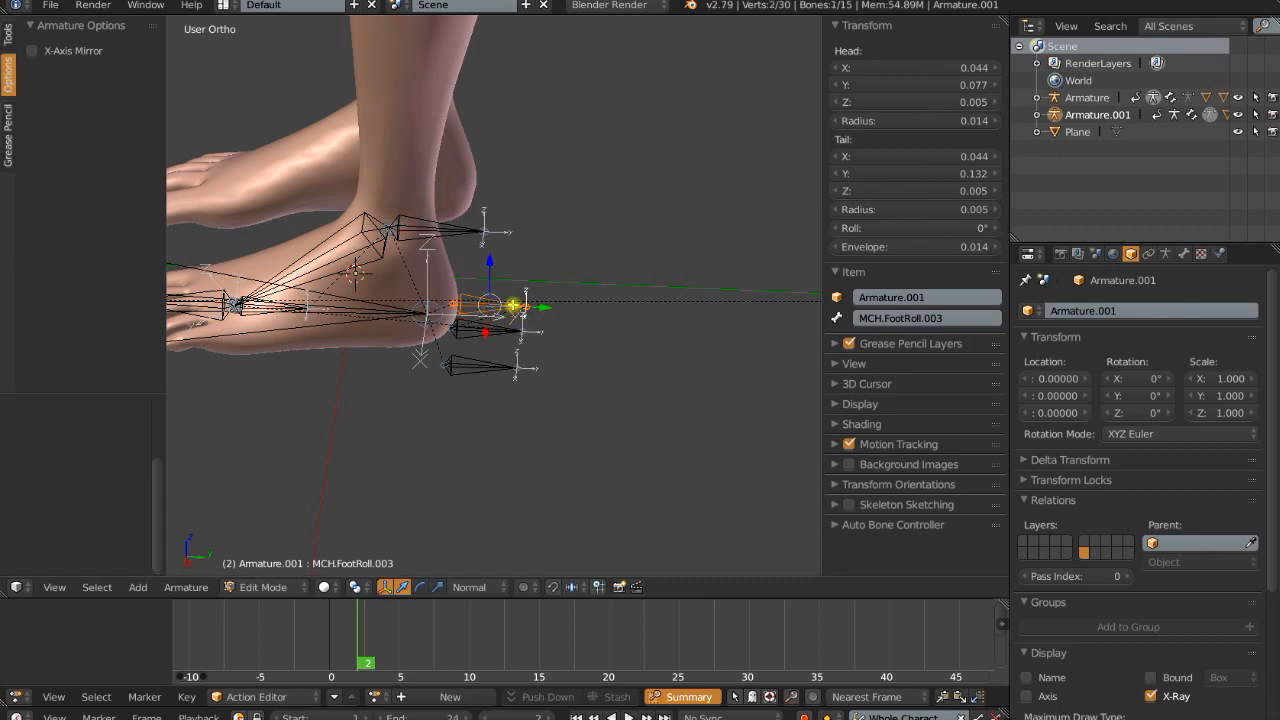
right_click(486, 362, "shift")
key("ctrl+p")
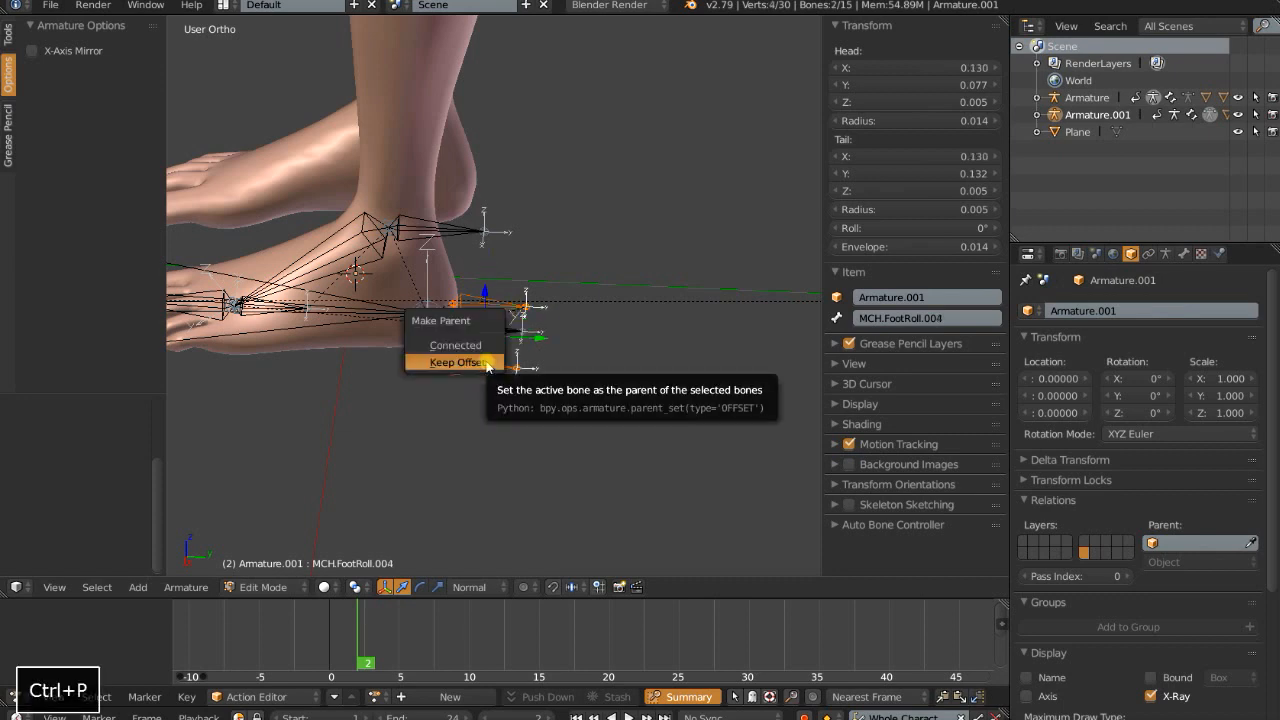
left_click(486, 362)
Try to parent the outer heel bone MCH.FootRoll.004 to Foot.IK
right_click(421, 352)
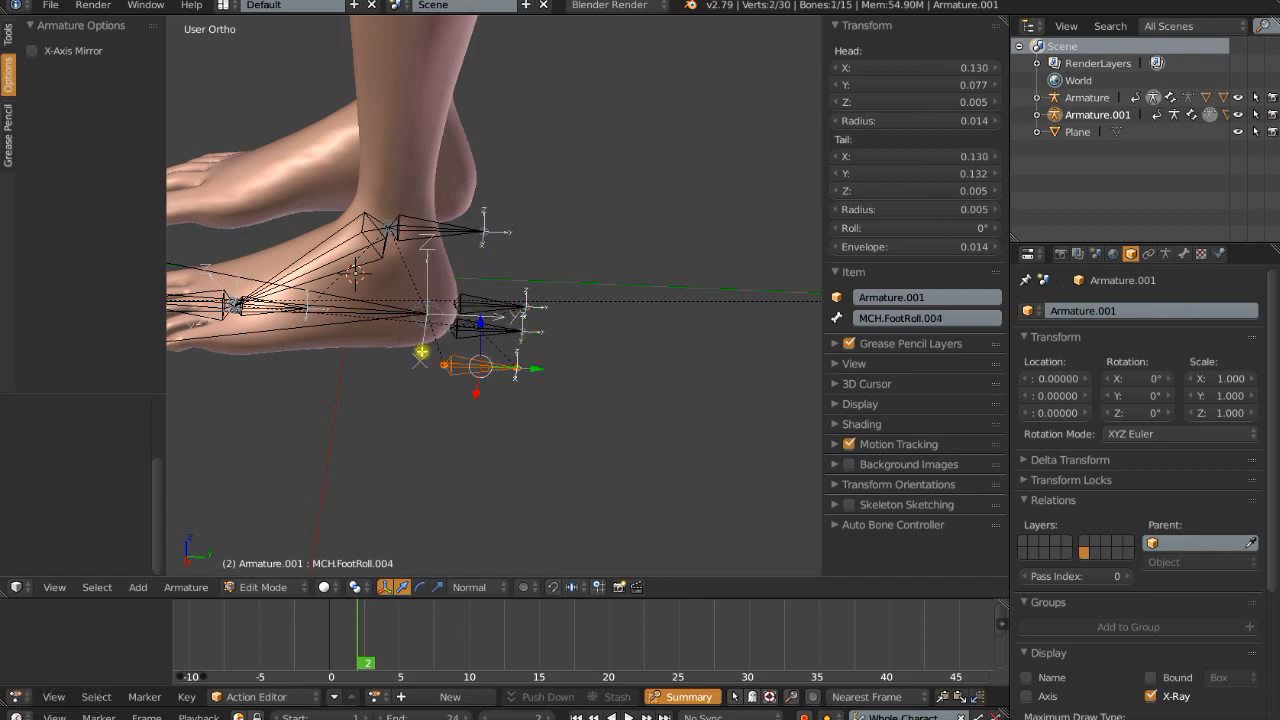
right_click(331, 325, "shift")
key("ctrl+p")
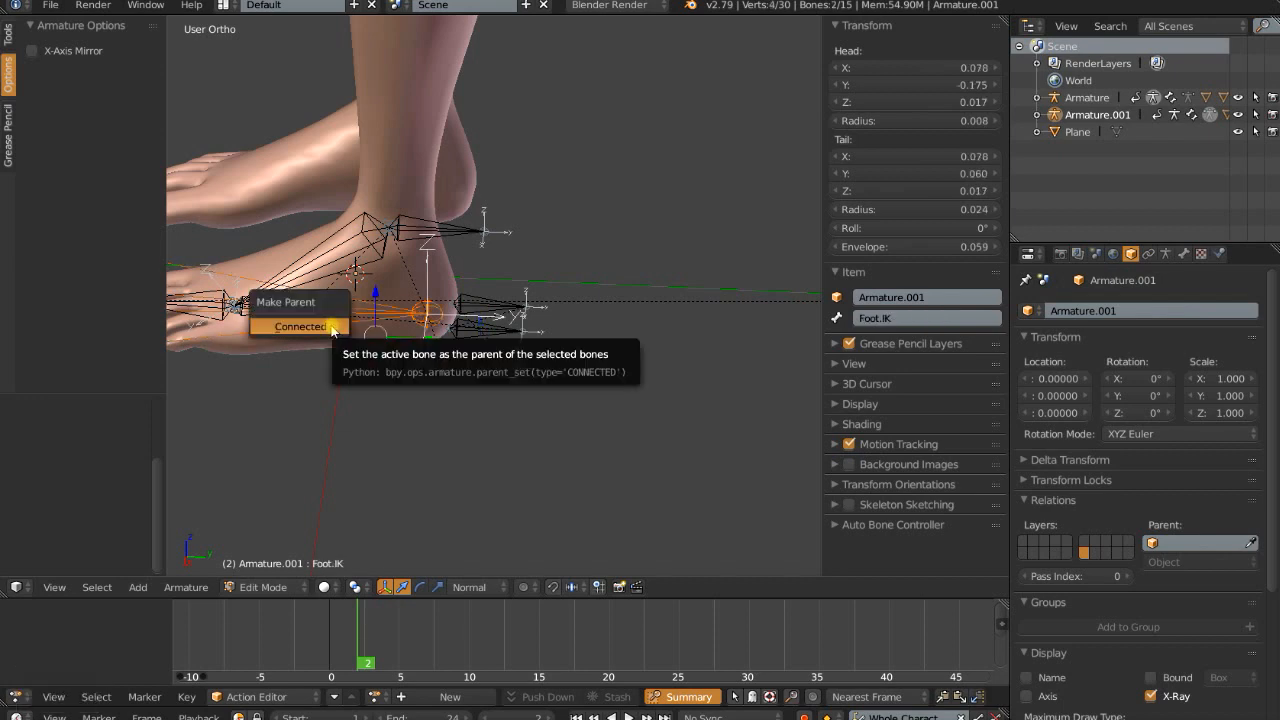
left_click(324, 326)
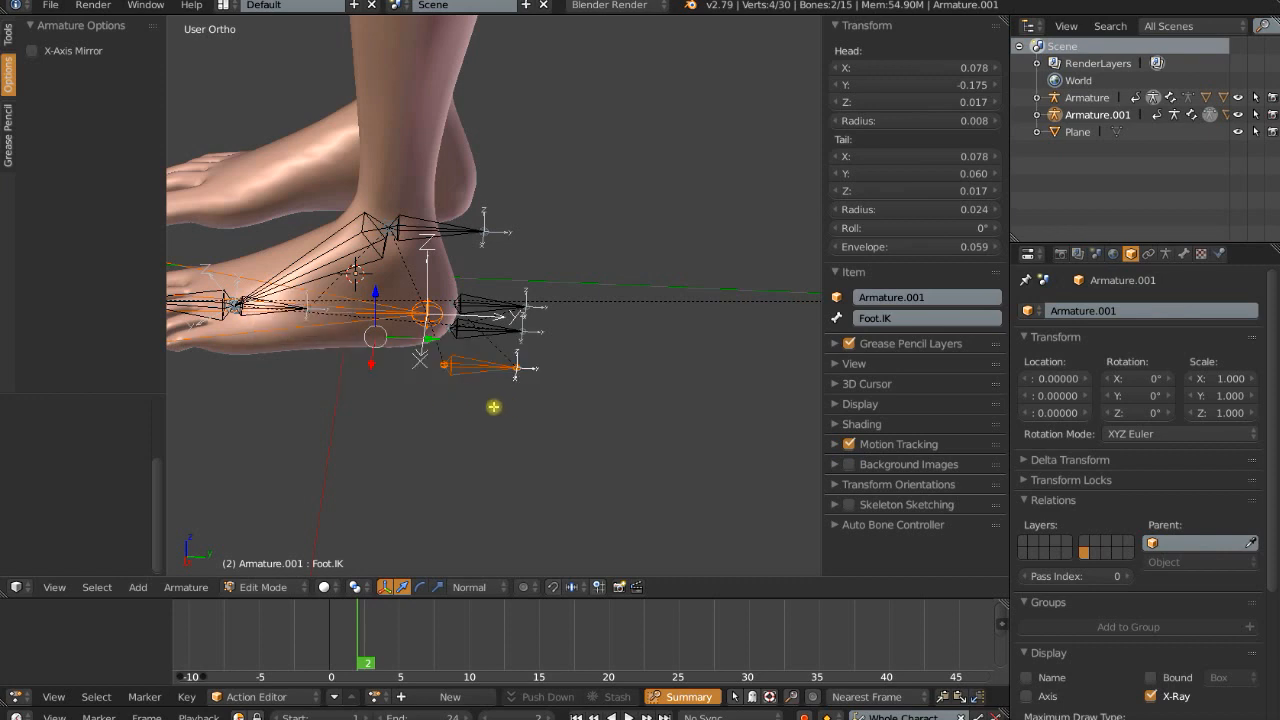
In Pose Mode, switch MCH.FootRoll.003's Copy Rotation constraint from X to Y, and its Limit Rotation from Limit X to Limit Y
scroll(494, 407, "up", 3)
key("Tab")
scroll(517, 418, "down", 4)
middle_click_drag(526, 400, 514, 374, "shift")
scroll(519, 375, "up", 4)
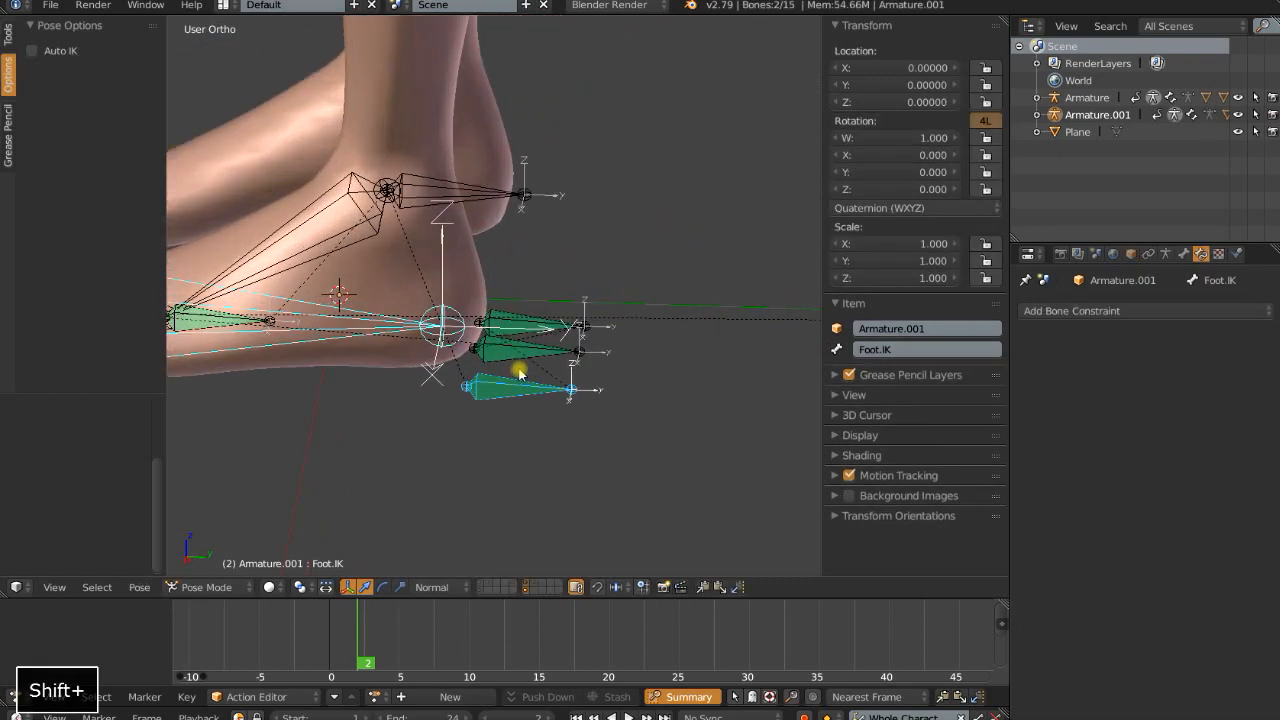
right_click(523, 320)
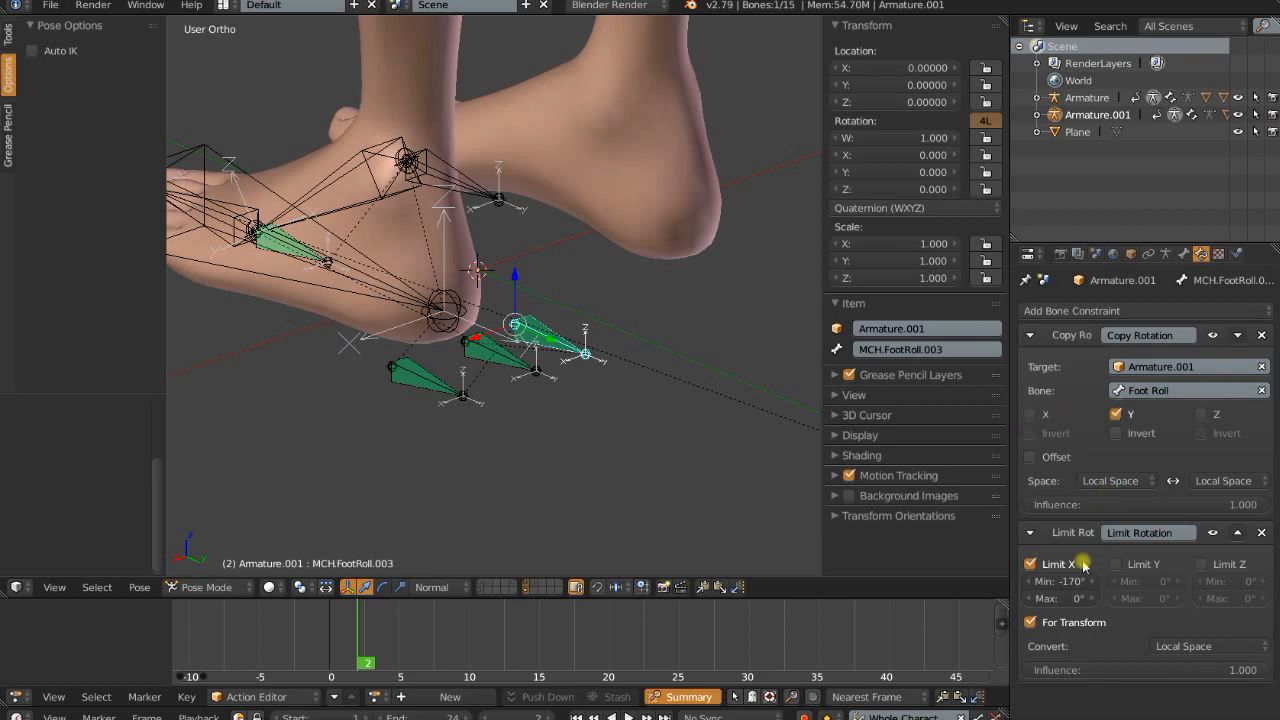
left_click(1031, 564)
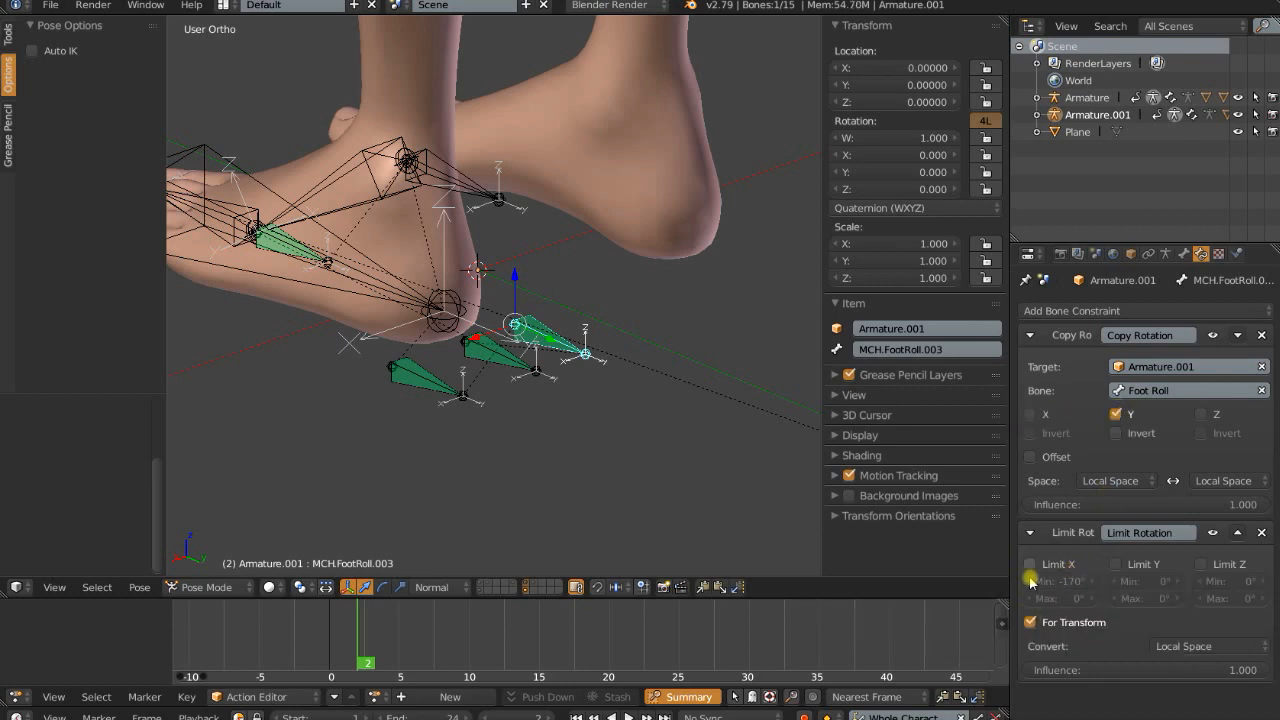
left_click(1115, 566)
Select the Foot Roll control bone
right_click(491, 199)
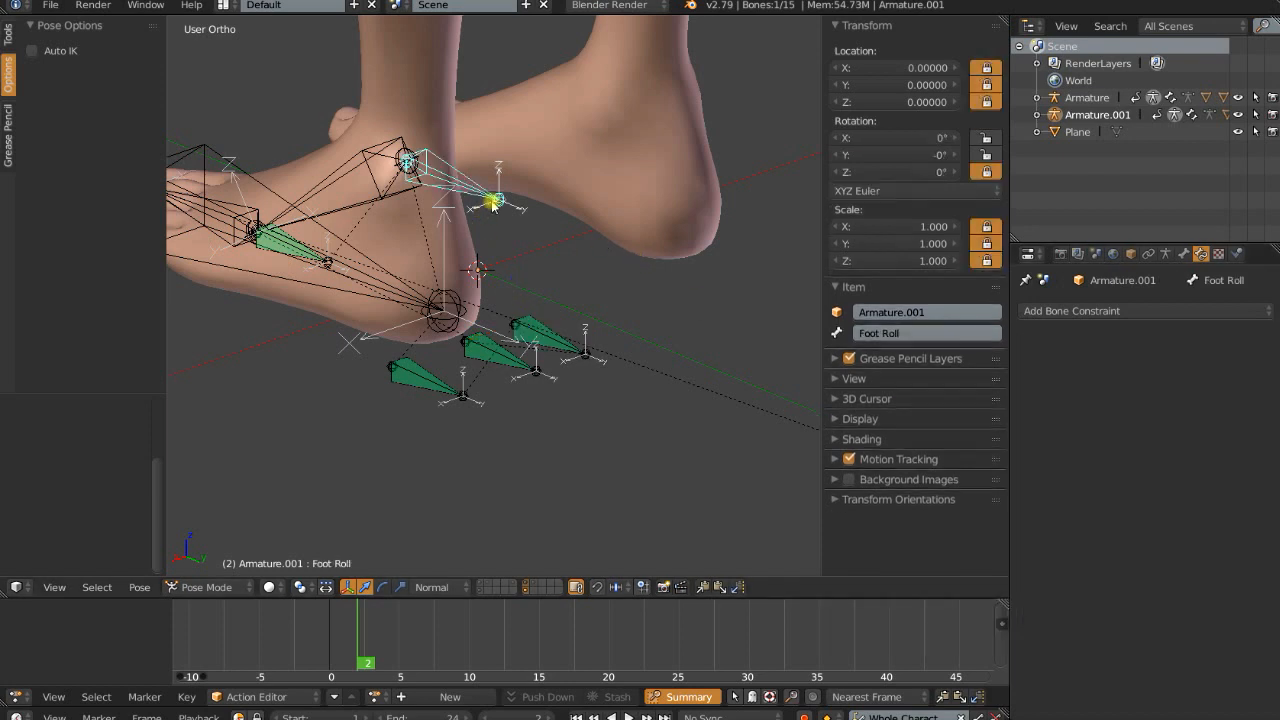
Test the rig by rotating the Foot Roll bone around the Y axis, then cancel the rotation
key("r")
key("y")
right_click(588, 305)
key("r")
key("y")
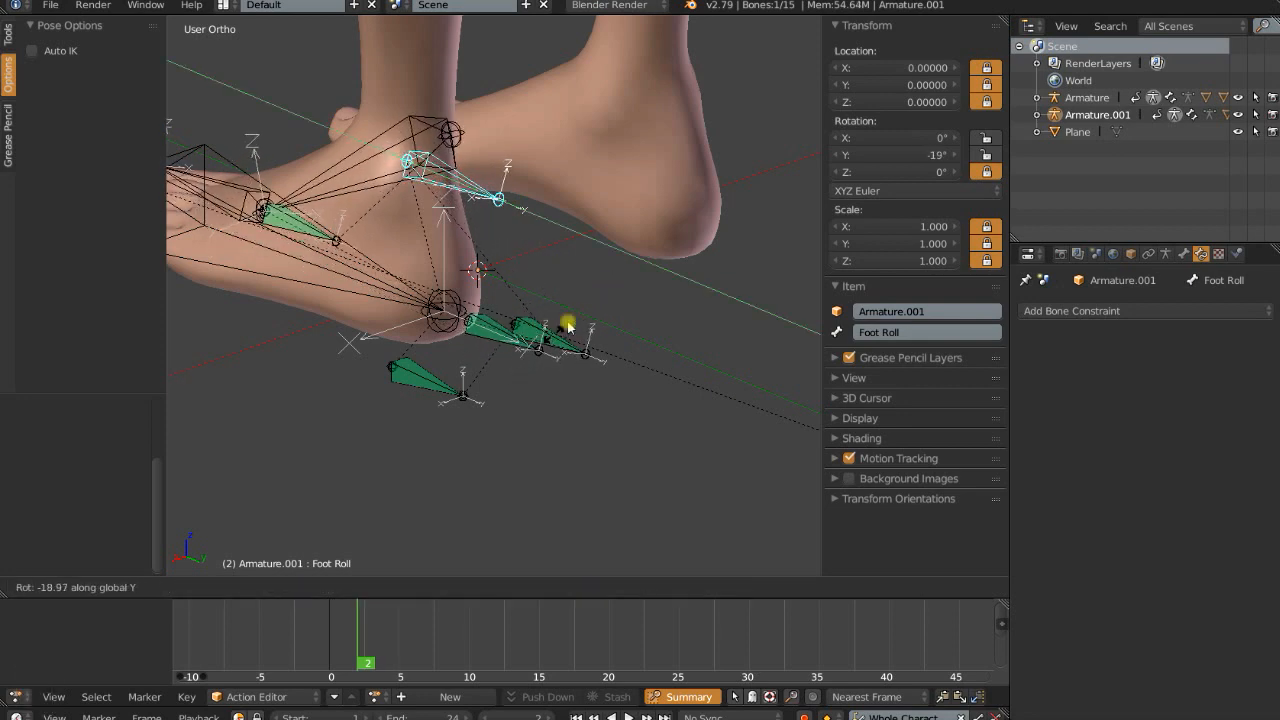
right_click(566, 327)
Enable Limit Y in the Limit Rotation constraint of MCH.FootRoll.003 and set its minimum to -170°
right_click(561, 342)
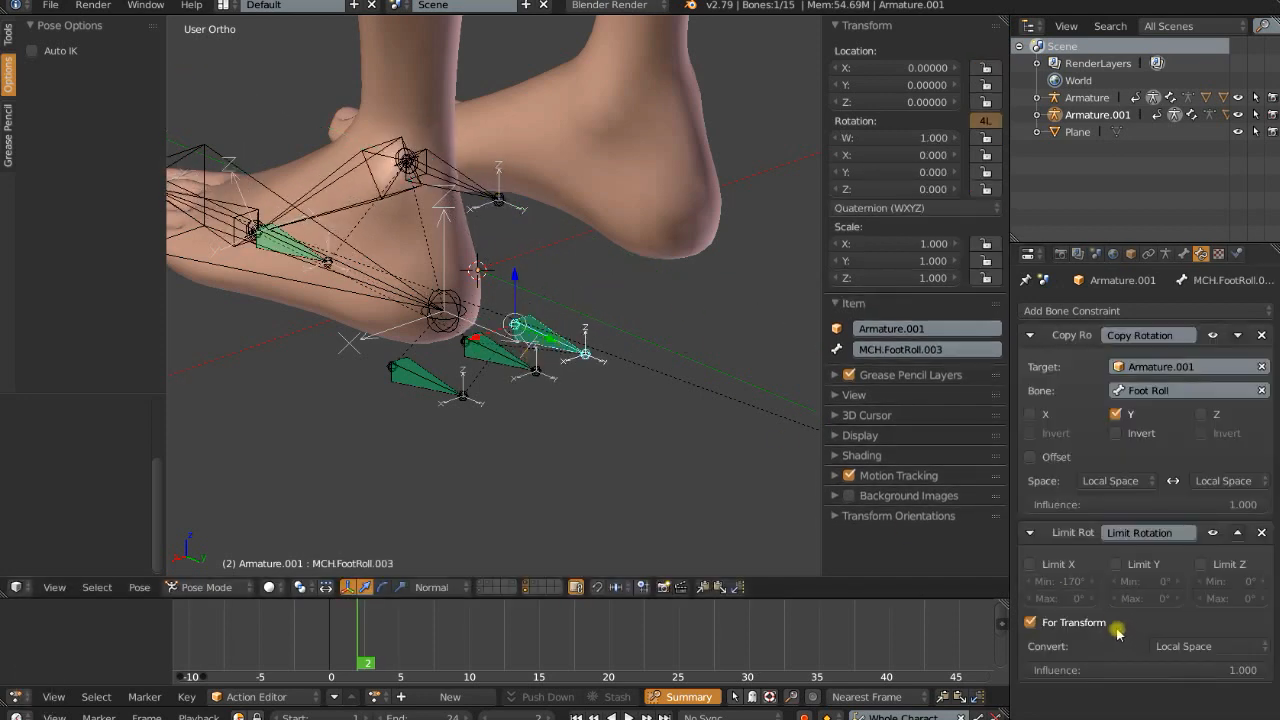
left_click(1118, 565)
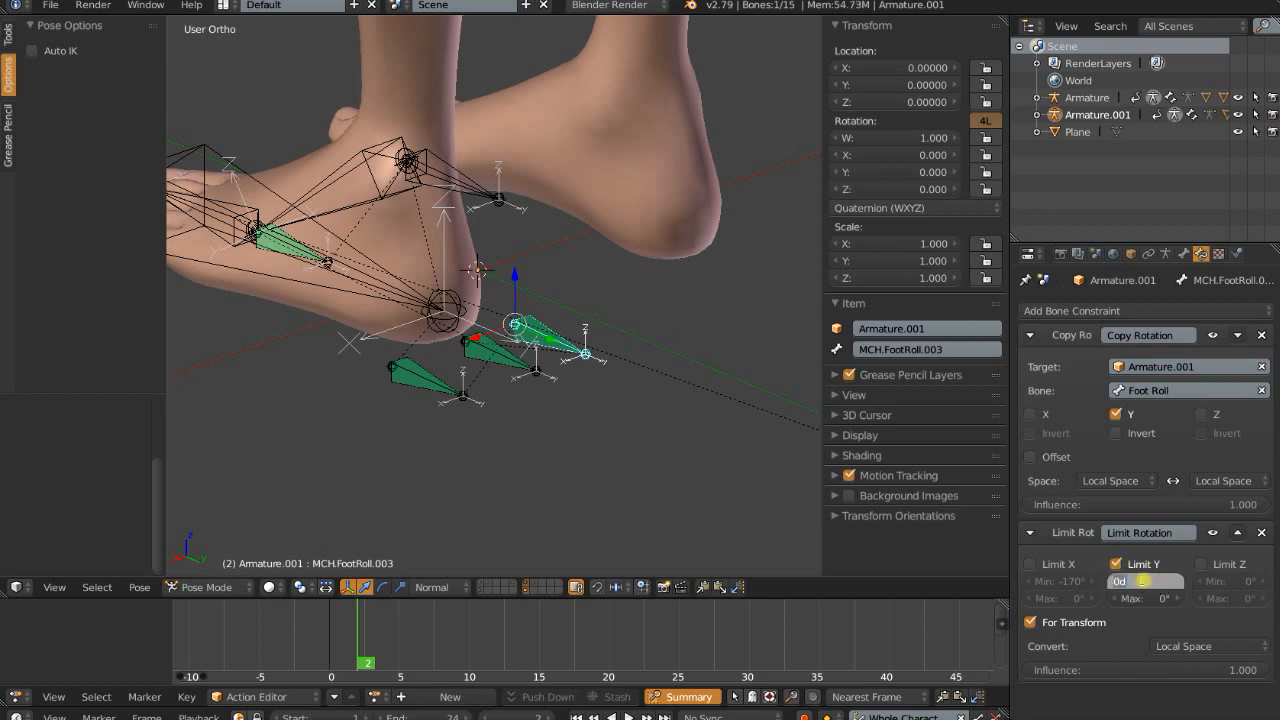
type("-170")
key("Return")
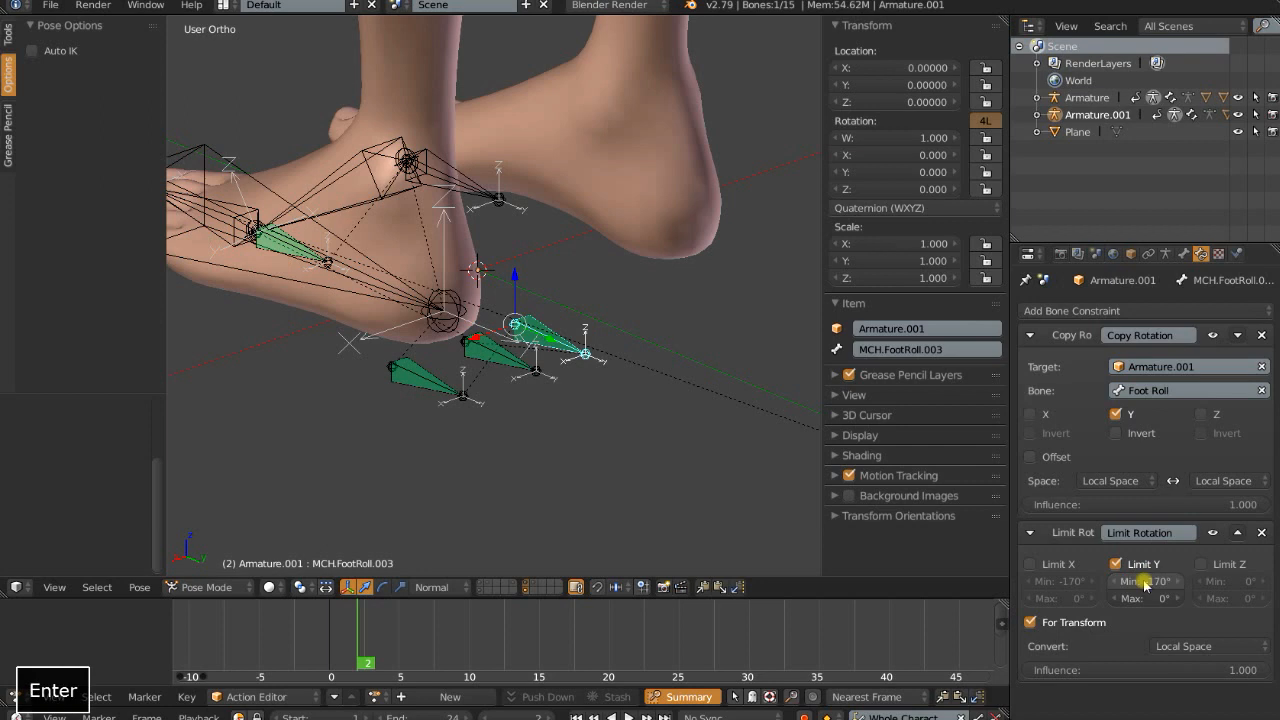
Check the MCH.FootRoll.003 limit by trying a Y-axis rotation on the Foot Roll bone and cancelling it
right_click(473, 203)
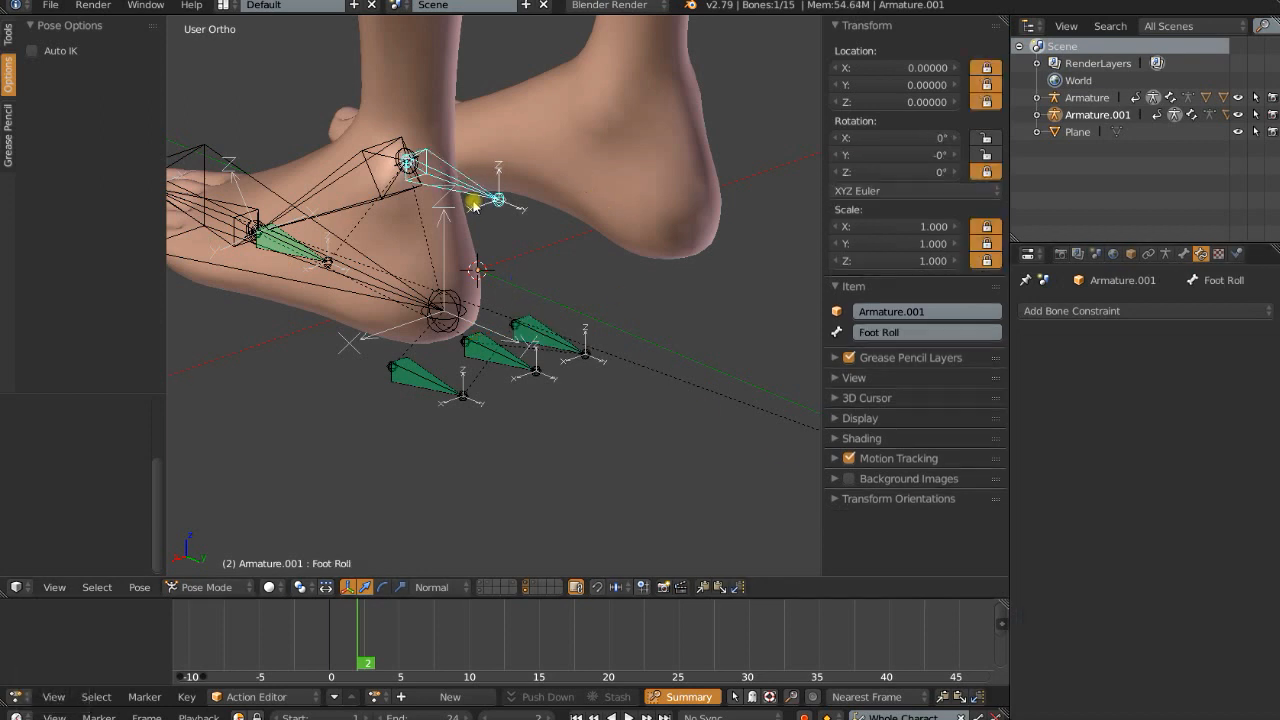
key("r")
key("y")
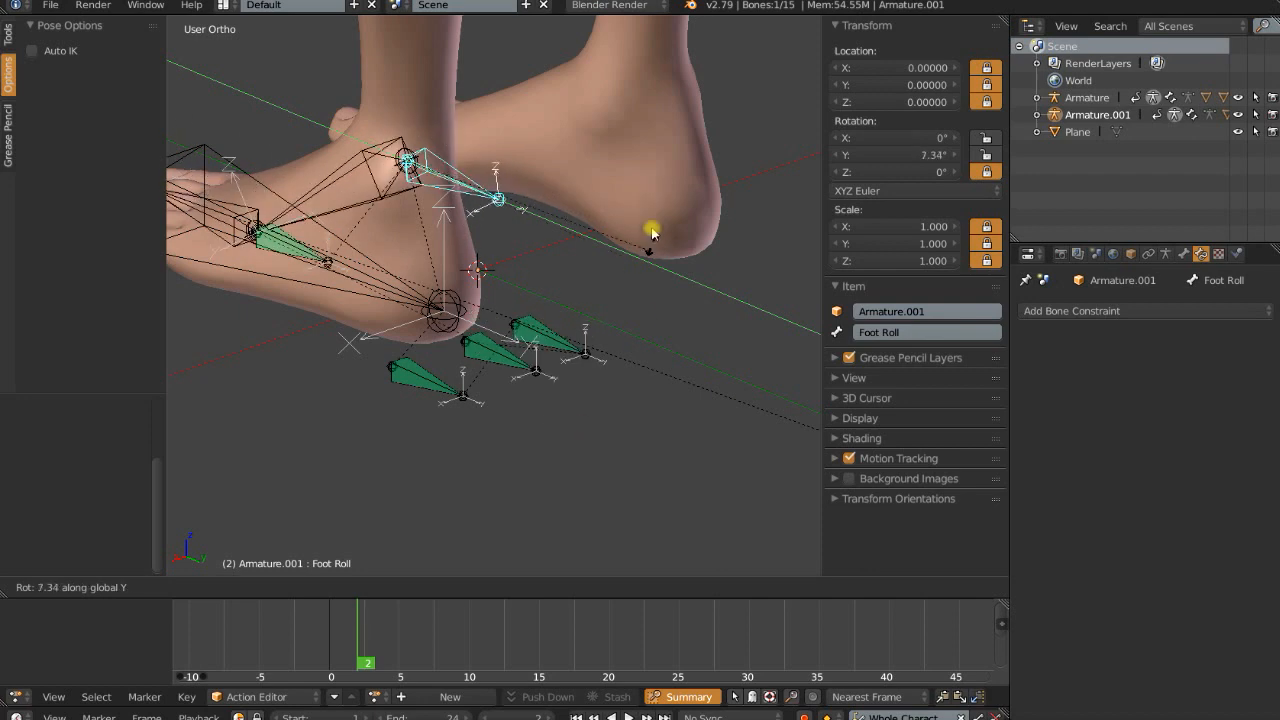
left_click(451, 181)
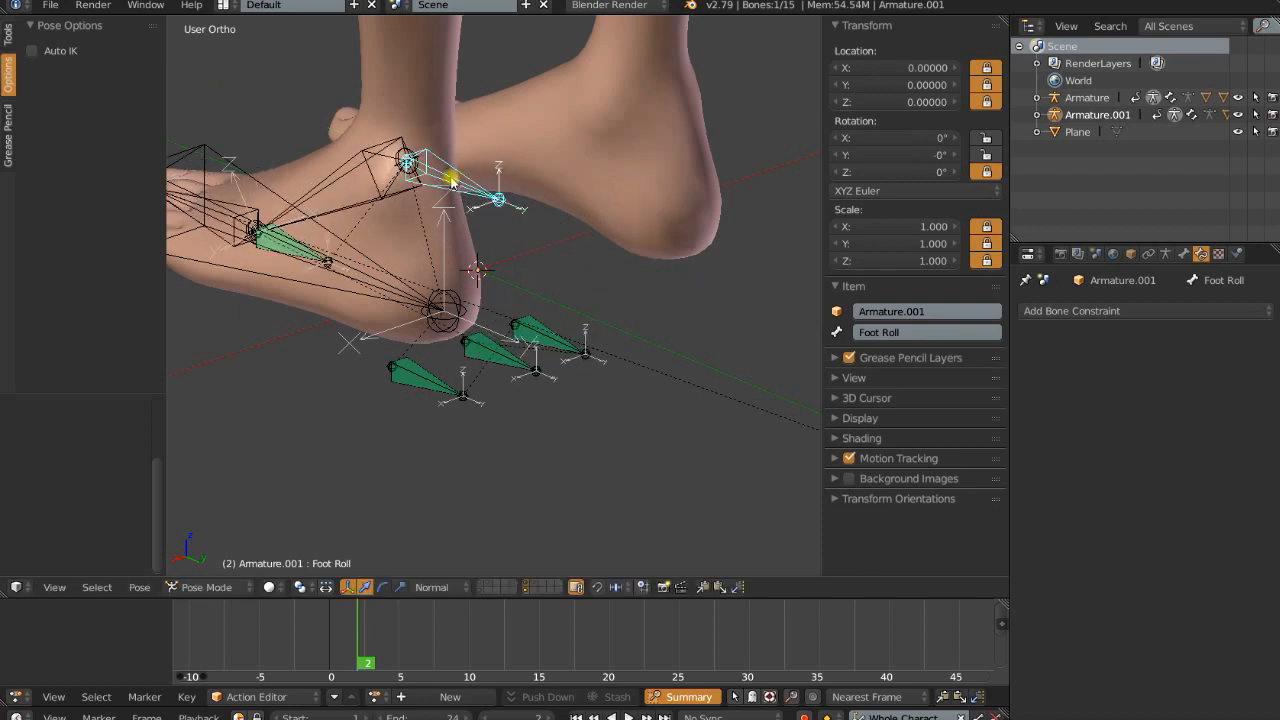
In the Limit Rotation constraint of MCH.FootRoll.004, turn off Limit X, enable Limit Y and set its maximum to 170°
right_click(432, 390)
left_click(1032, 564)
left_click(1118, 564)
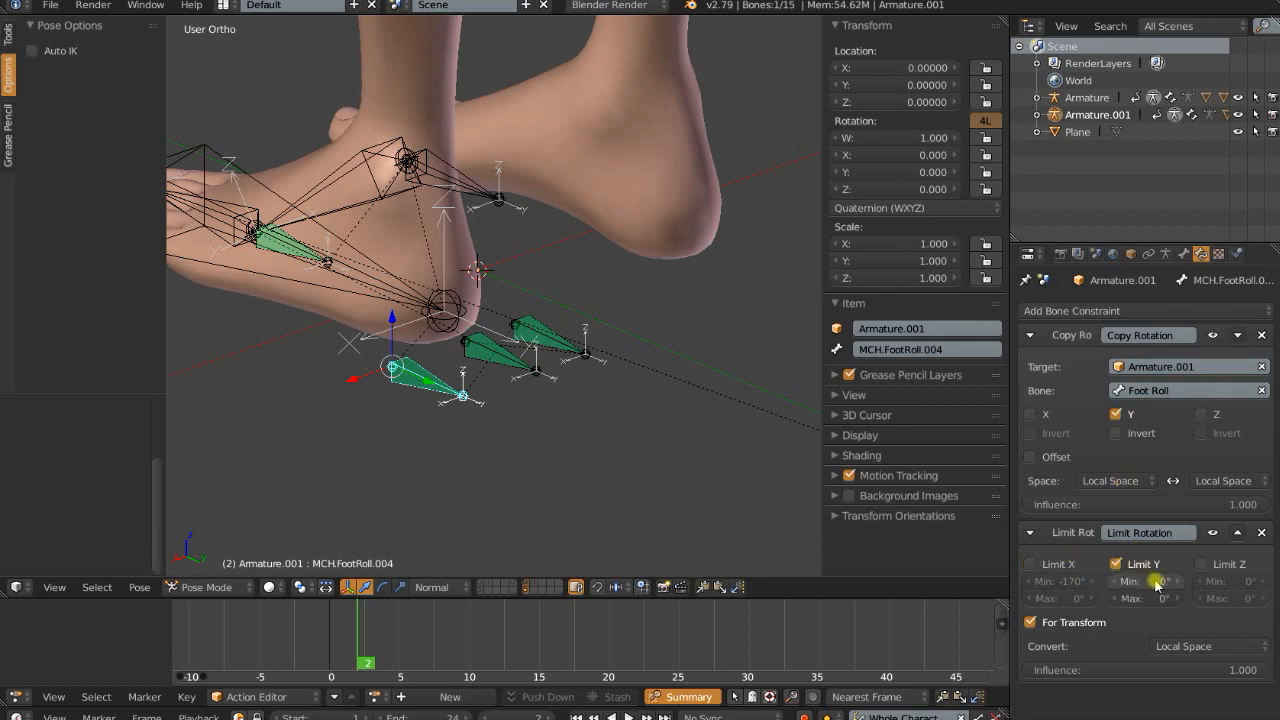
left_click(1152, 598)
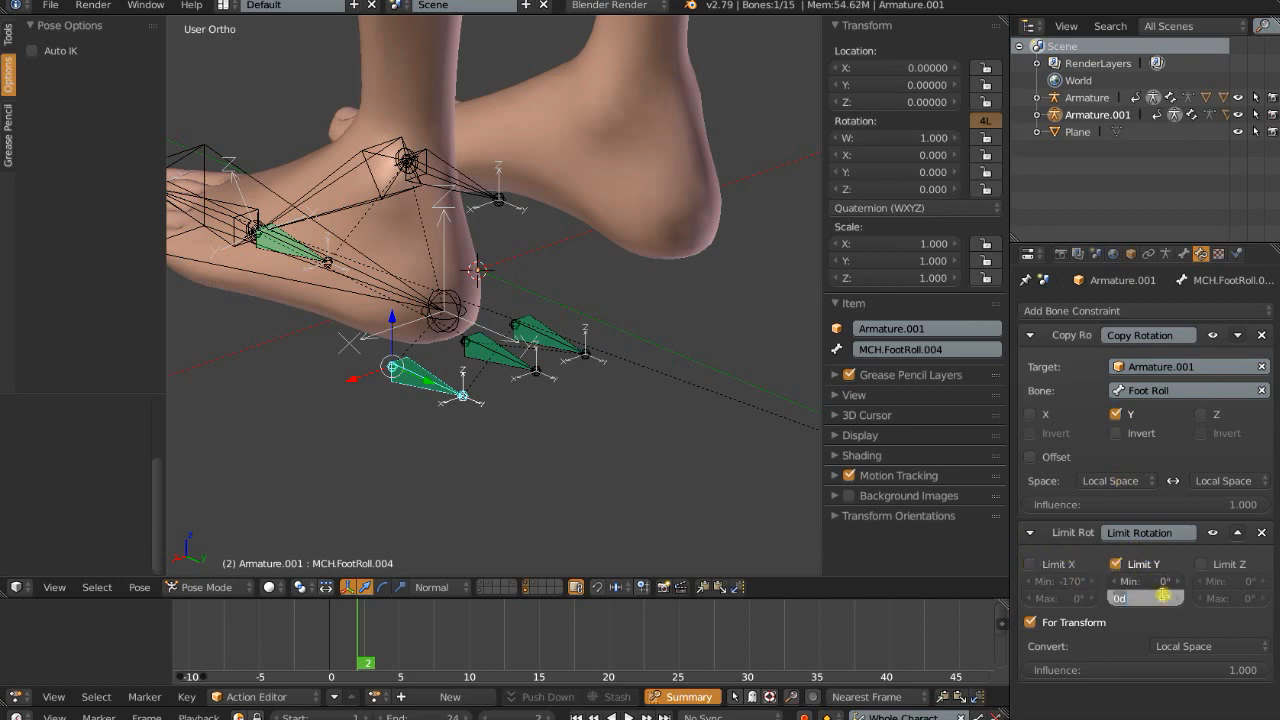
type("170")
key("Return")
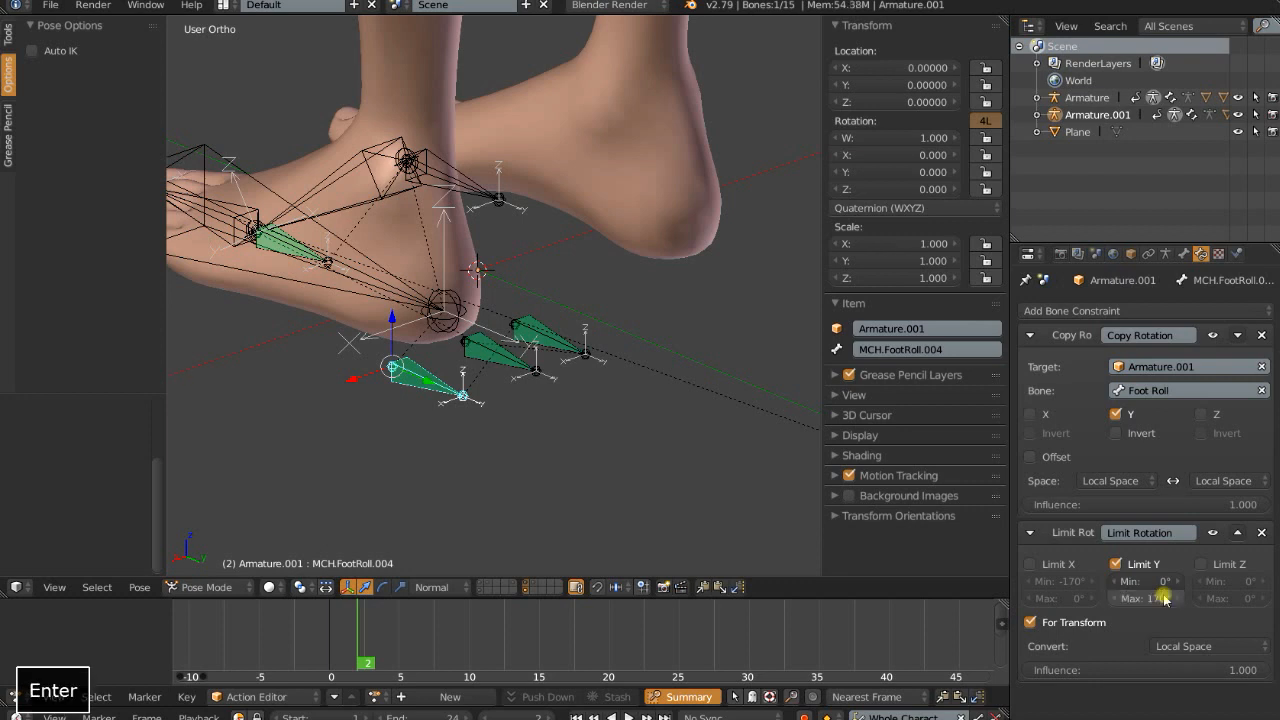
Test both sideways limits by rotating the Foot Roll bone around Y, then cancel the rotation
right_click(474, 188)
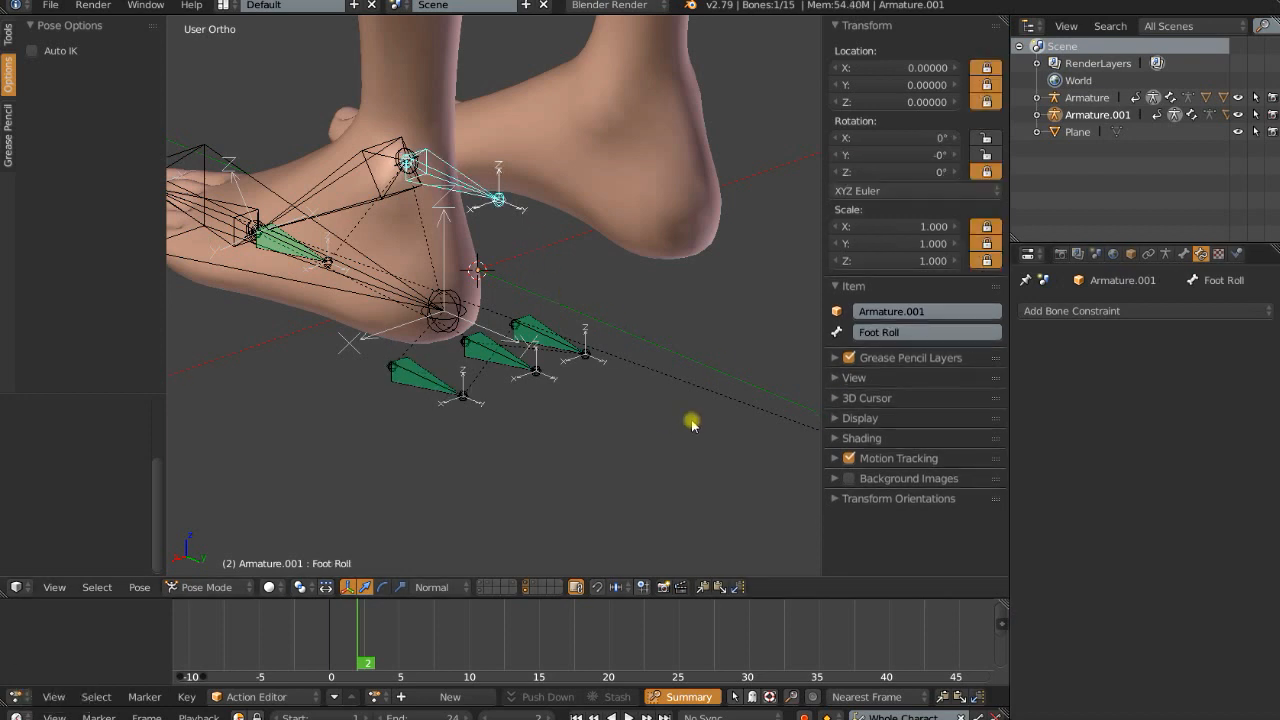
key("t")
key("r")
key("y")
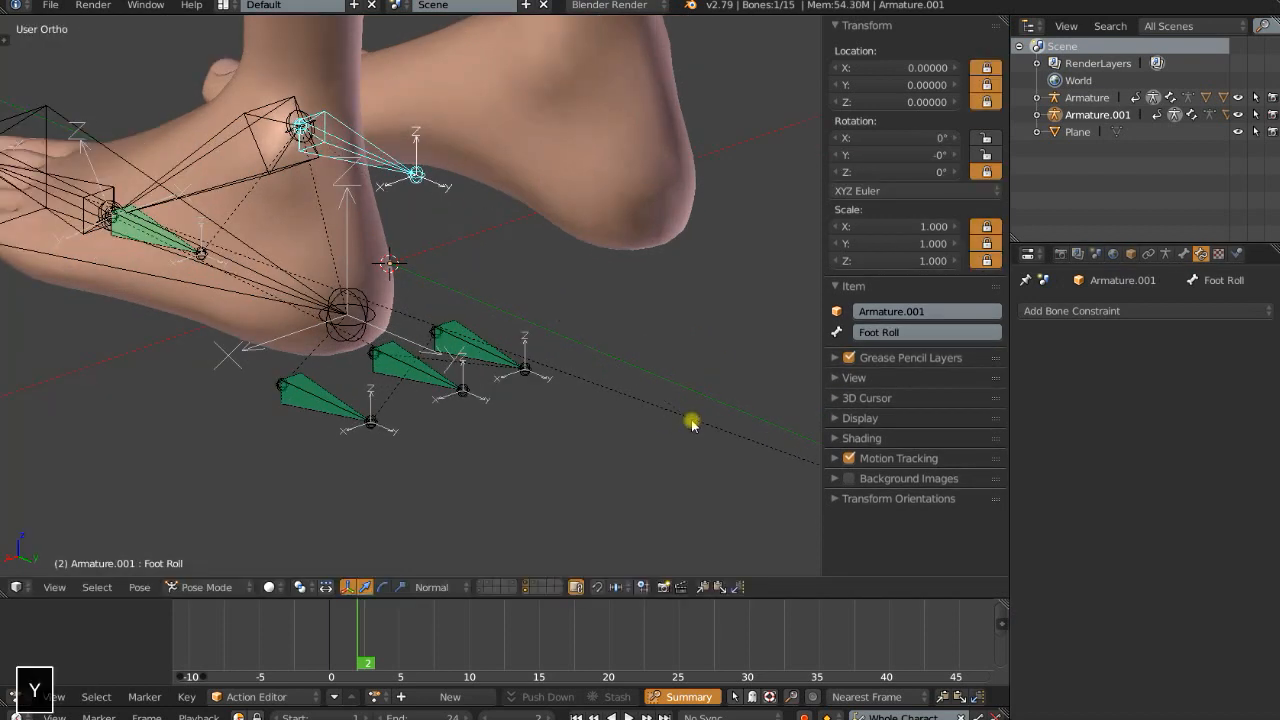
key("t")
key("r")
key("y")
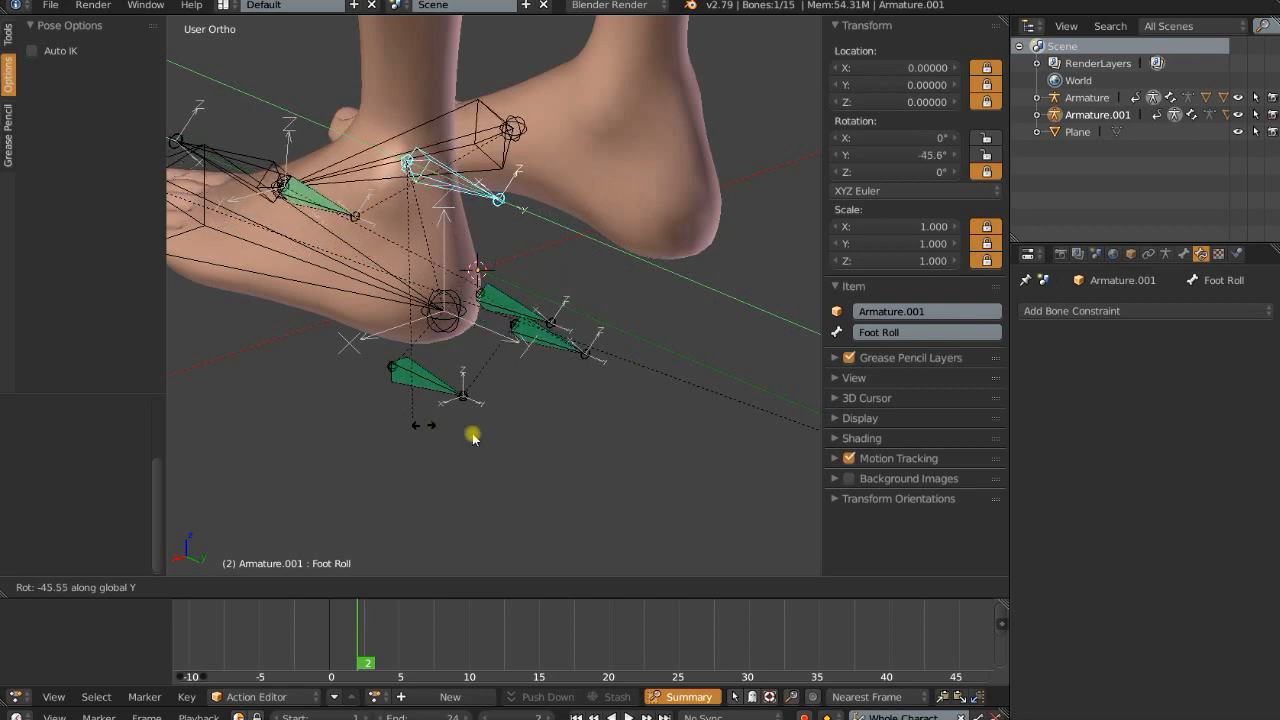
right_click(609, 354)
Test the forward and backward roll by rotating the Foot Roll bone around X in a side view, then cancel
scroll(590, 372, "down", 4)
middle_click_drag(465, 420, 557, 408)
scroll(520, 385, "up", 3)
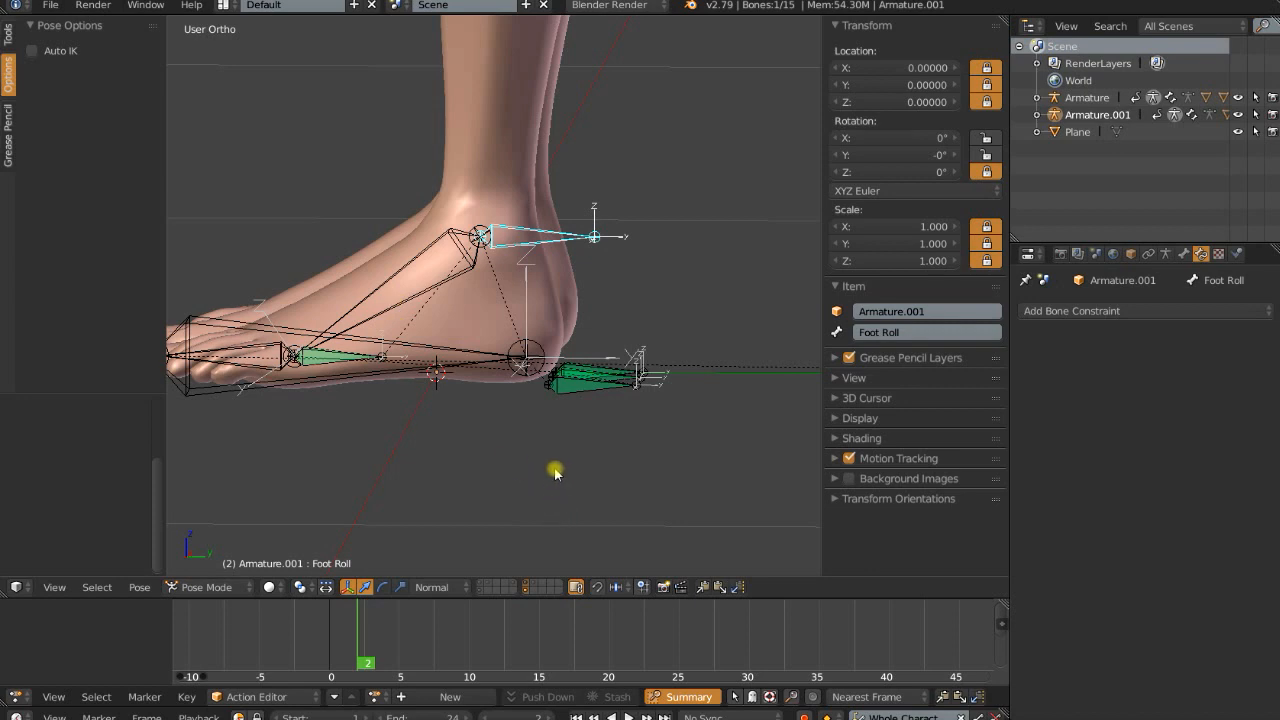
middle_click_drag(557, 473, 584, 422, "shift")
key("r")
key("x")
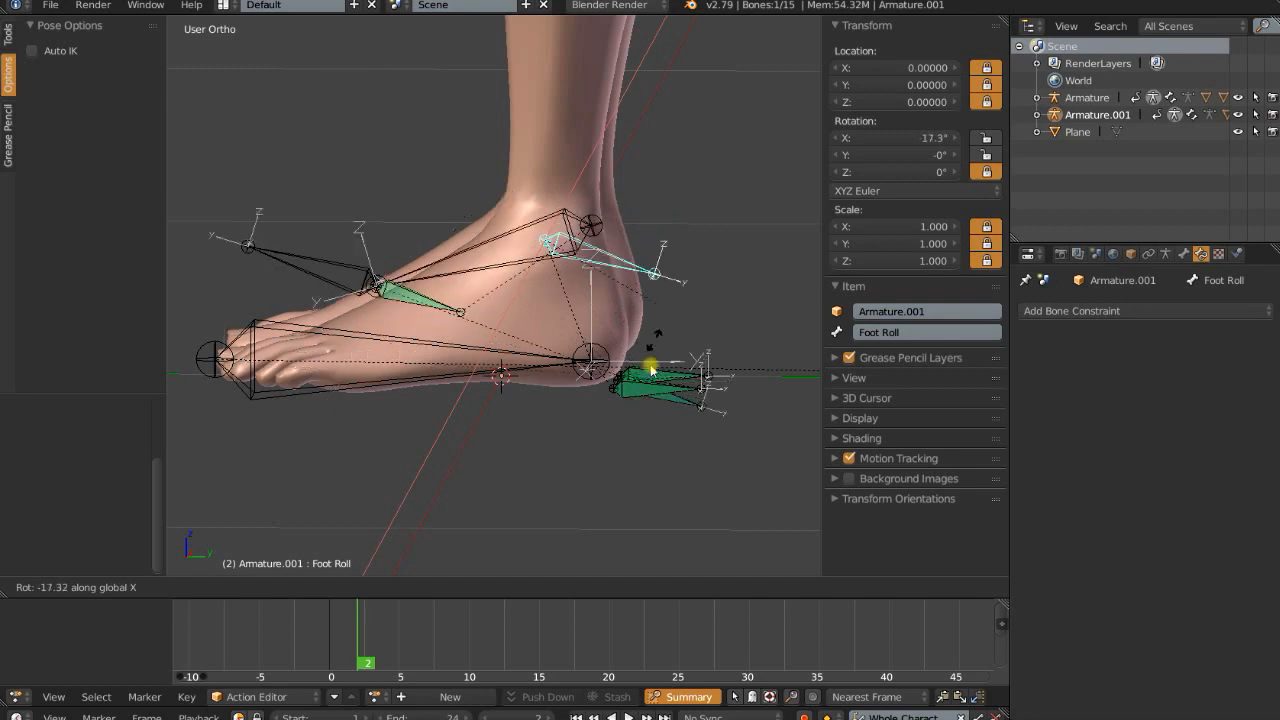
key("Escape")
Test the Foot Roll bone around X and then around Y from an angled view, cancelling each rotation
middle_click_drag(678, 323, 636, 378)
key("r")
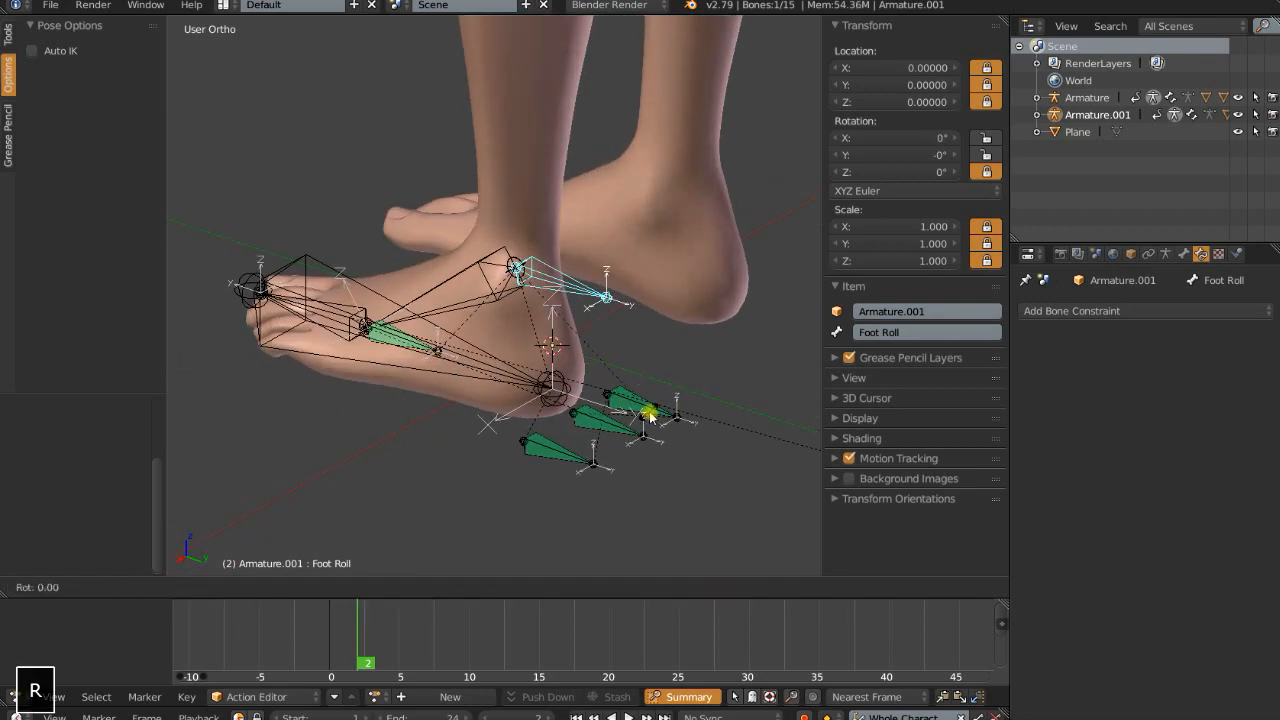
key("x")
key("Escape")
key("r")
key("y")
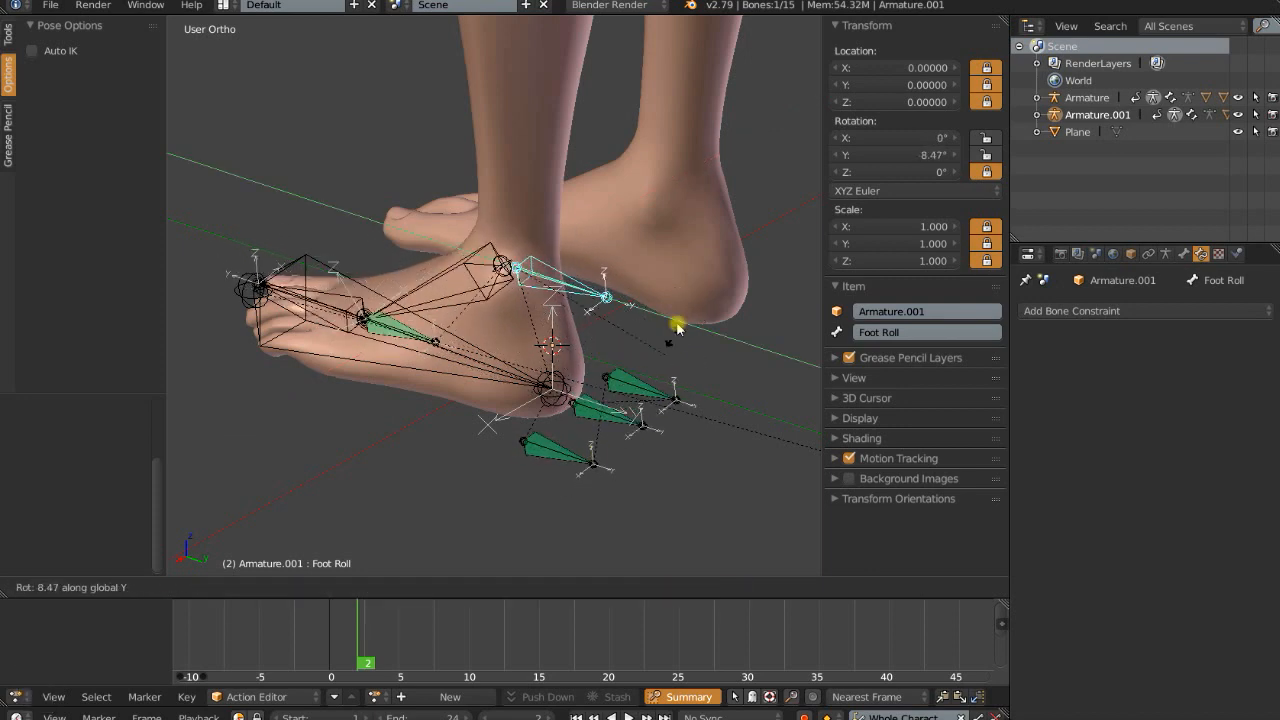
key("Escape")
Duplicate the MCH.FootRoll.001 bone in Edit Mode, leaving the copy at the same position
middle_click_drag(630, 415, 571, 414)
key("KP_1")
key("KP_3")
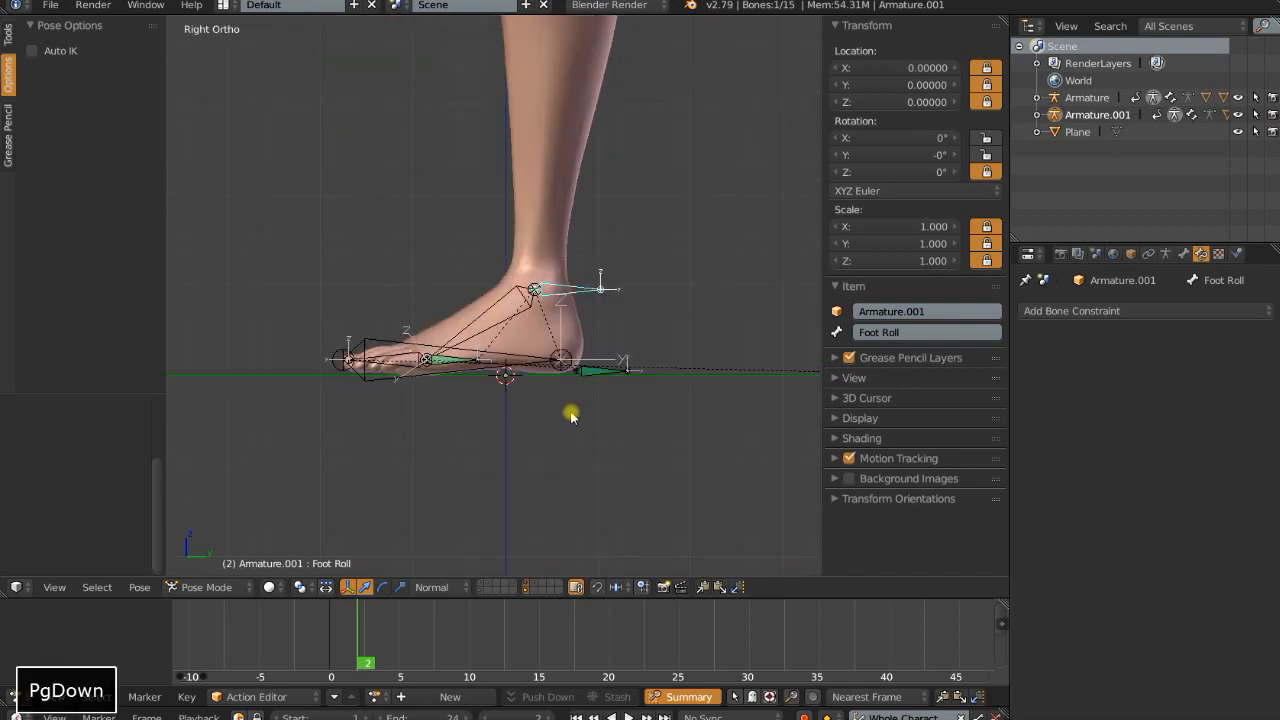
scroll(567, 414, "up", 5)
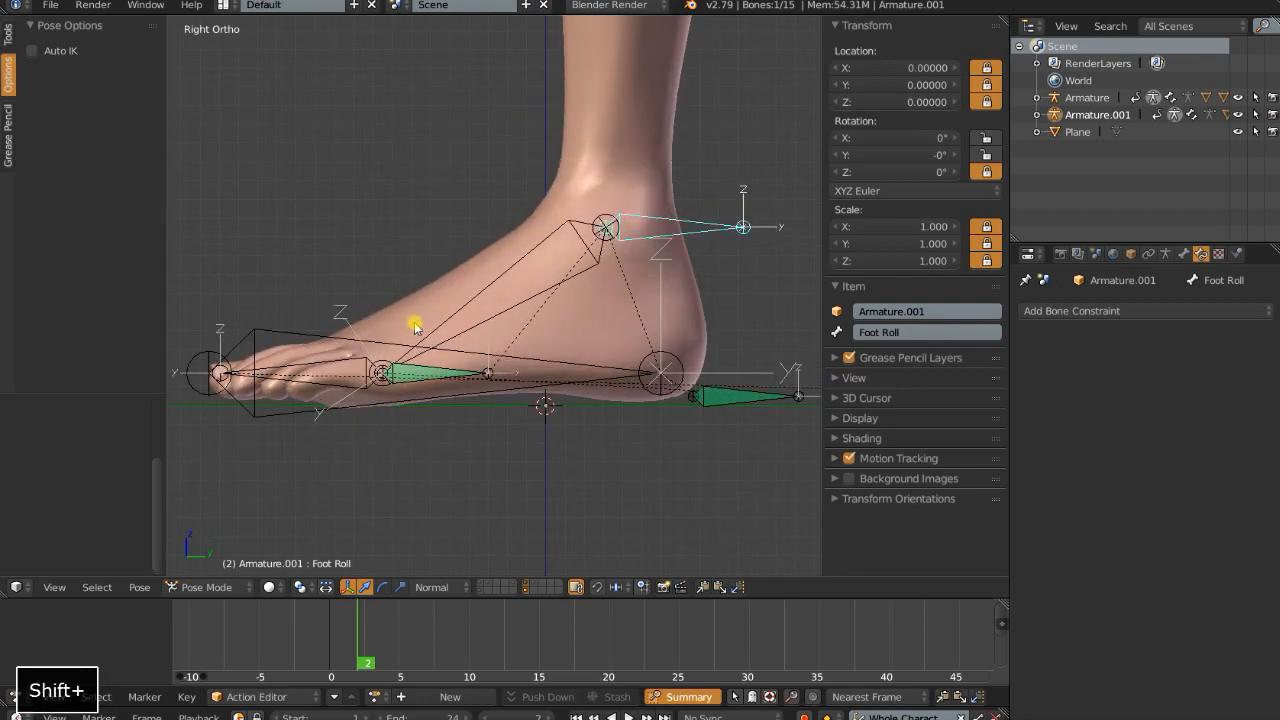
right_click(520, 275)
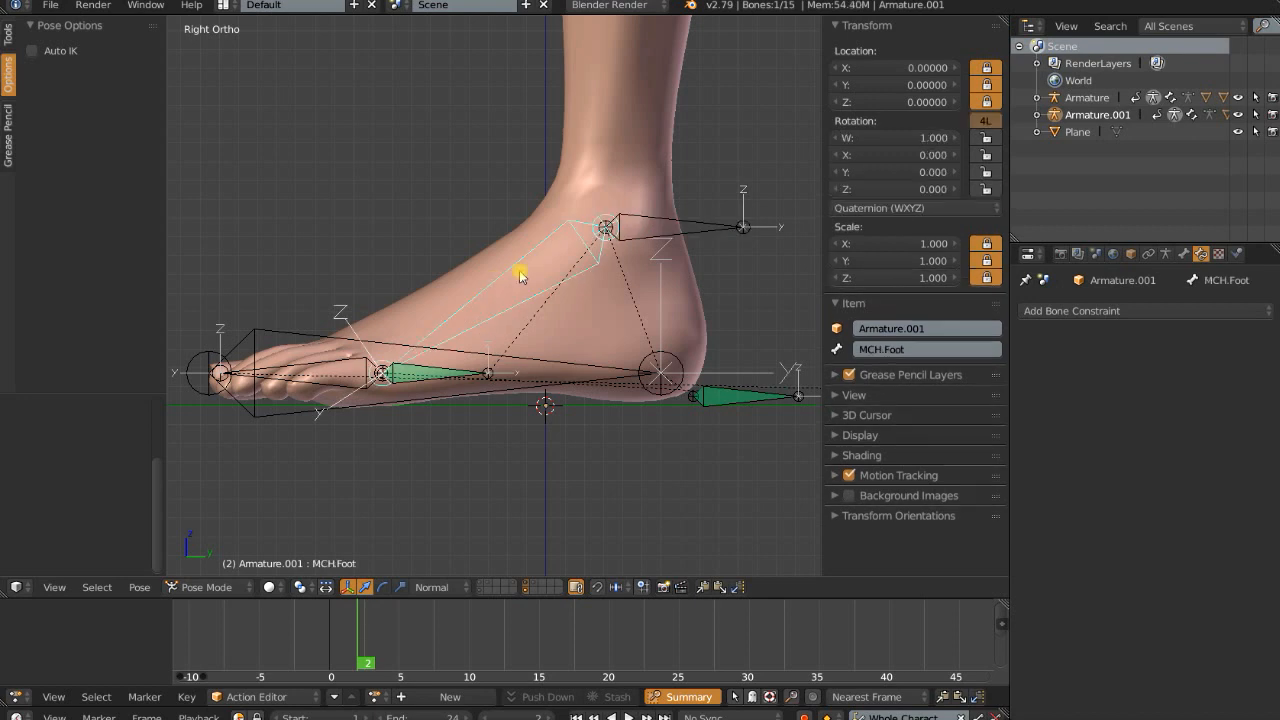
middle_click_drag(524, 434, 496, 442, "shift")
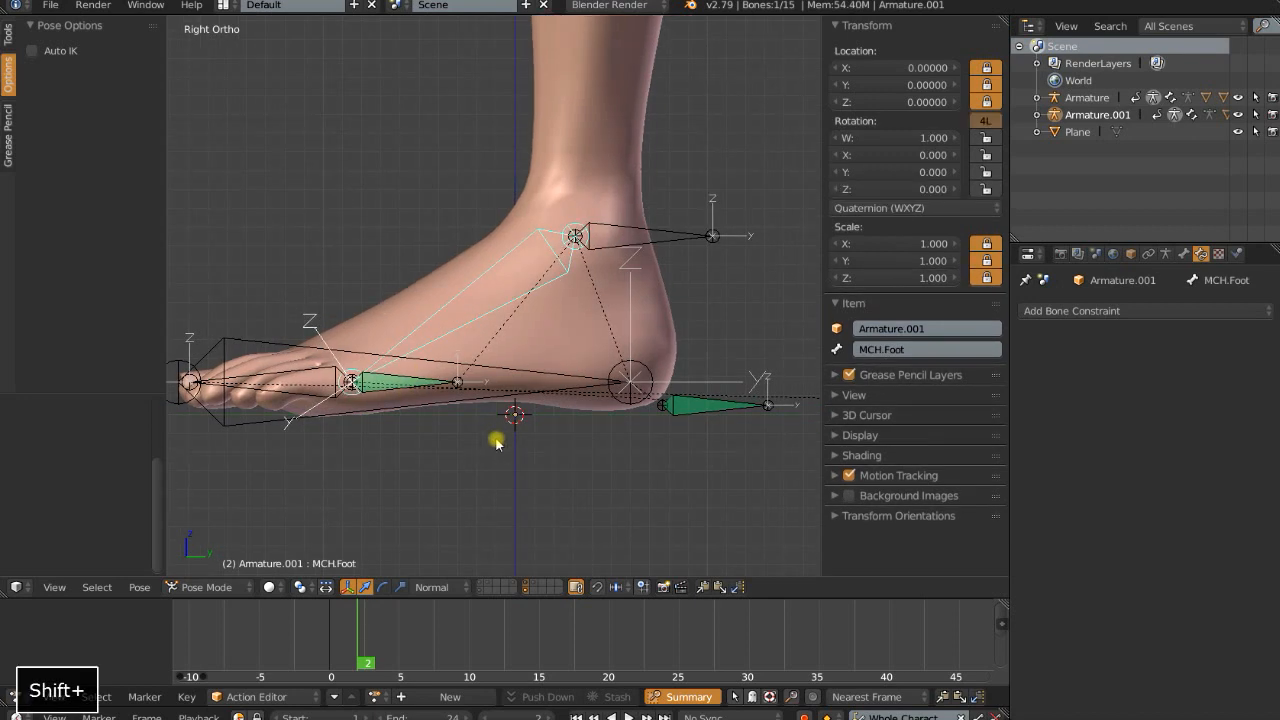
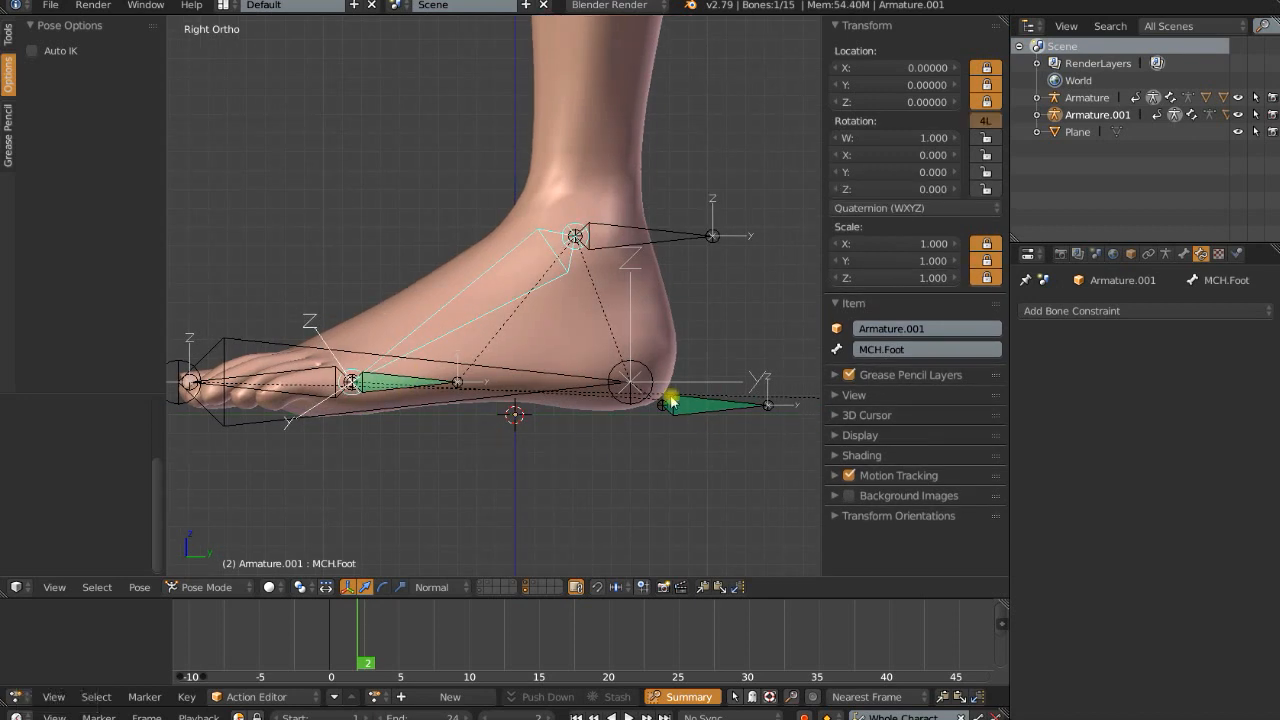
right_click(411, 387)
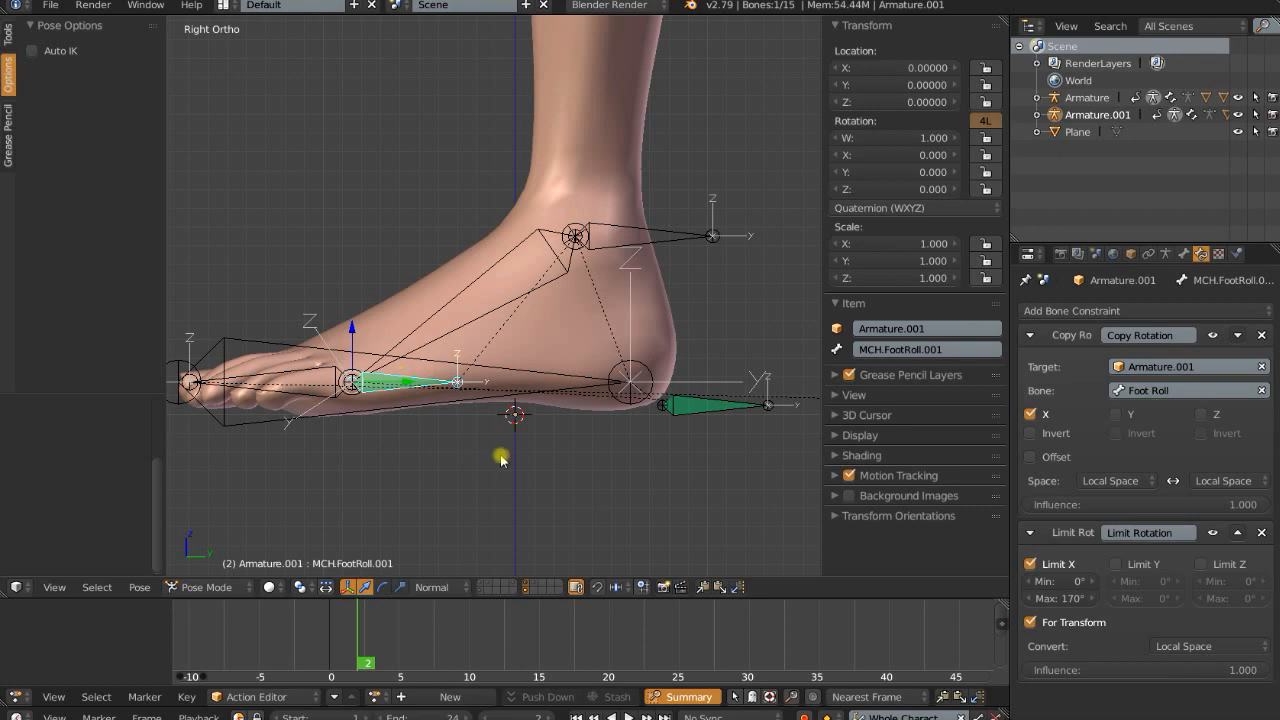
key("Tab")
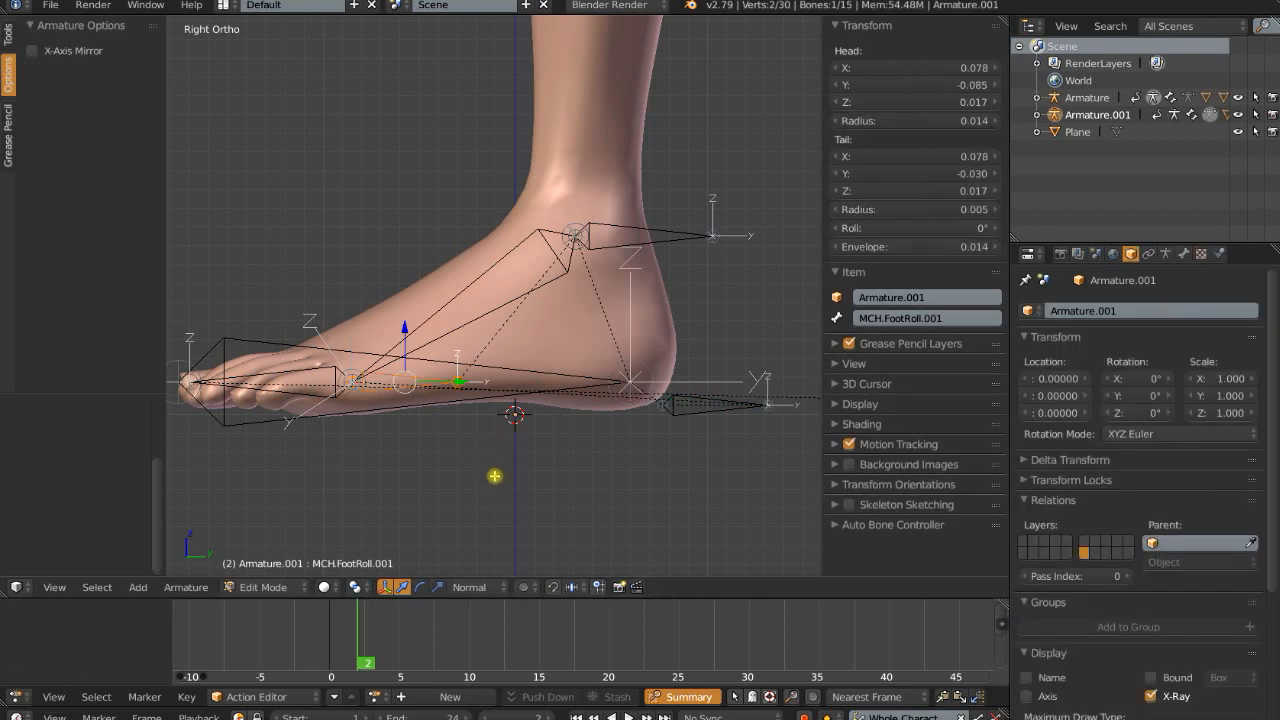
key("shift+d")
right_click(523, 437)
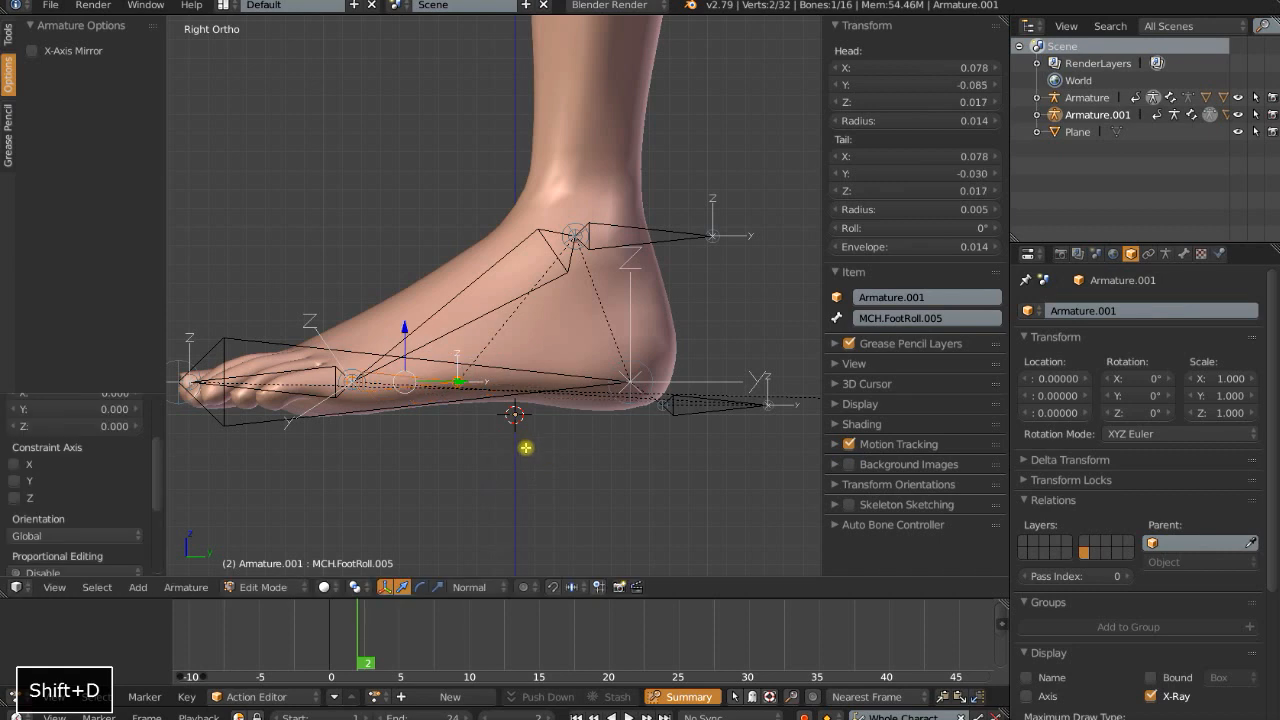
Change the pivot point and scale the duplicated bone up from its head to about 1.5 times its size
left_click(355, 587)
left_click(421, 547)
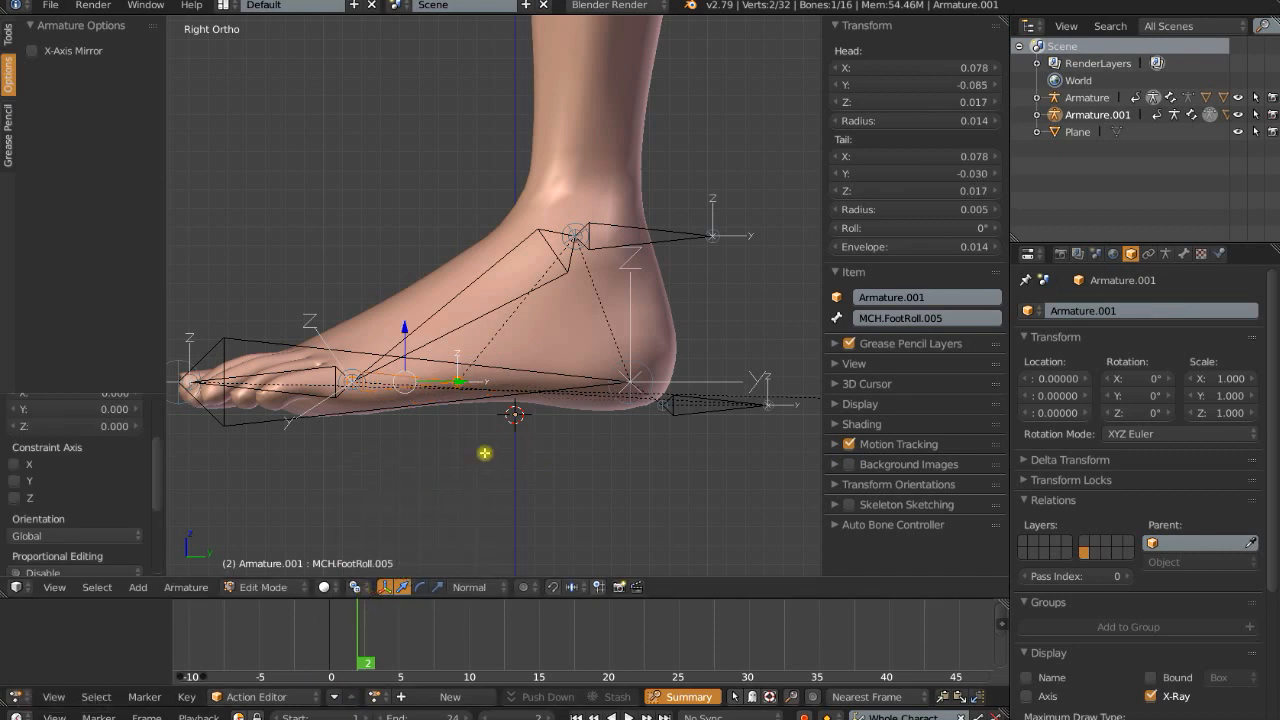
key("s")
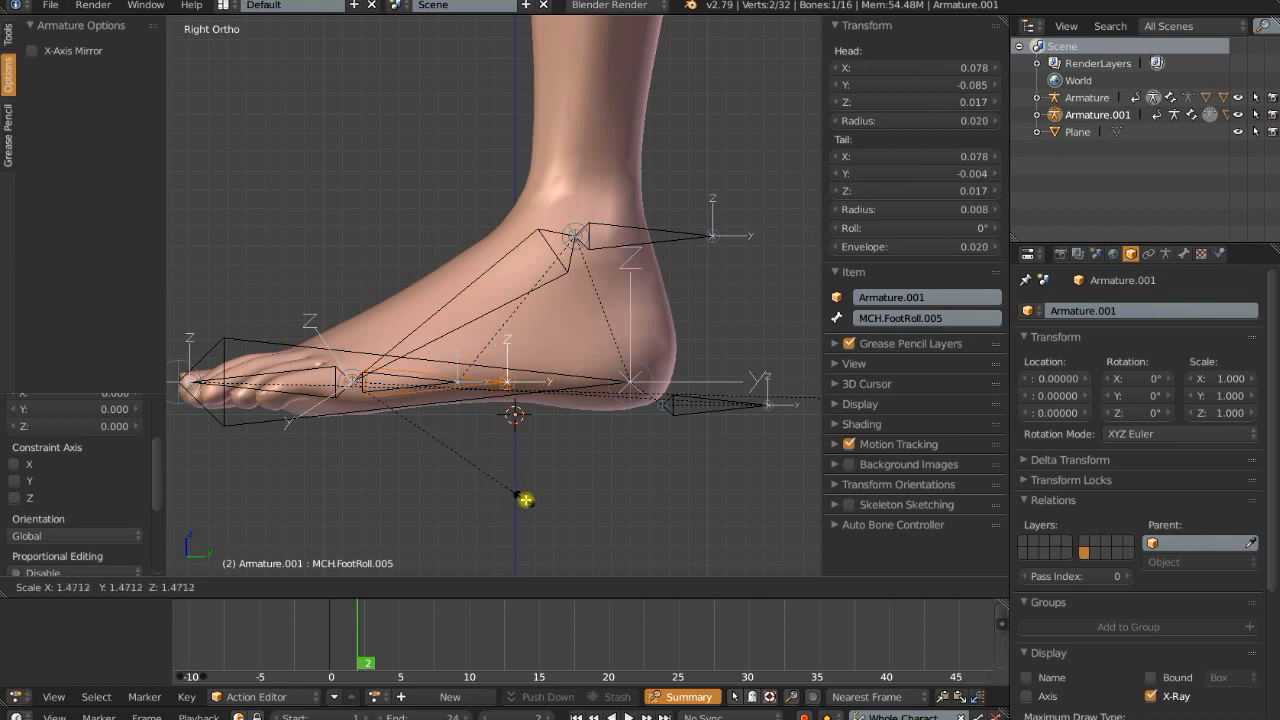
left_click(521, 500)
Parent MCH.FootRoll.001 to the enlarged duplicate bone, keeping its offset
scroll(514, 461, "up", 3)
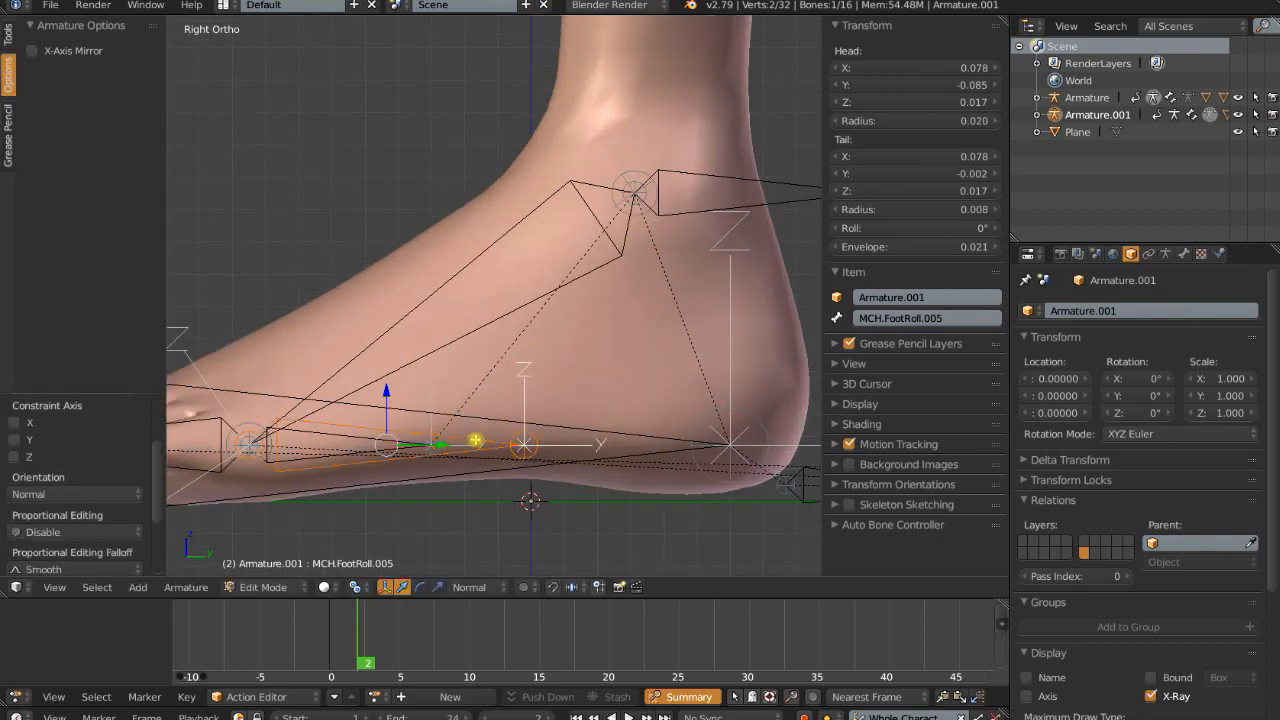
middle_click_drag(316, 389, 409, 377, "shift")
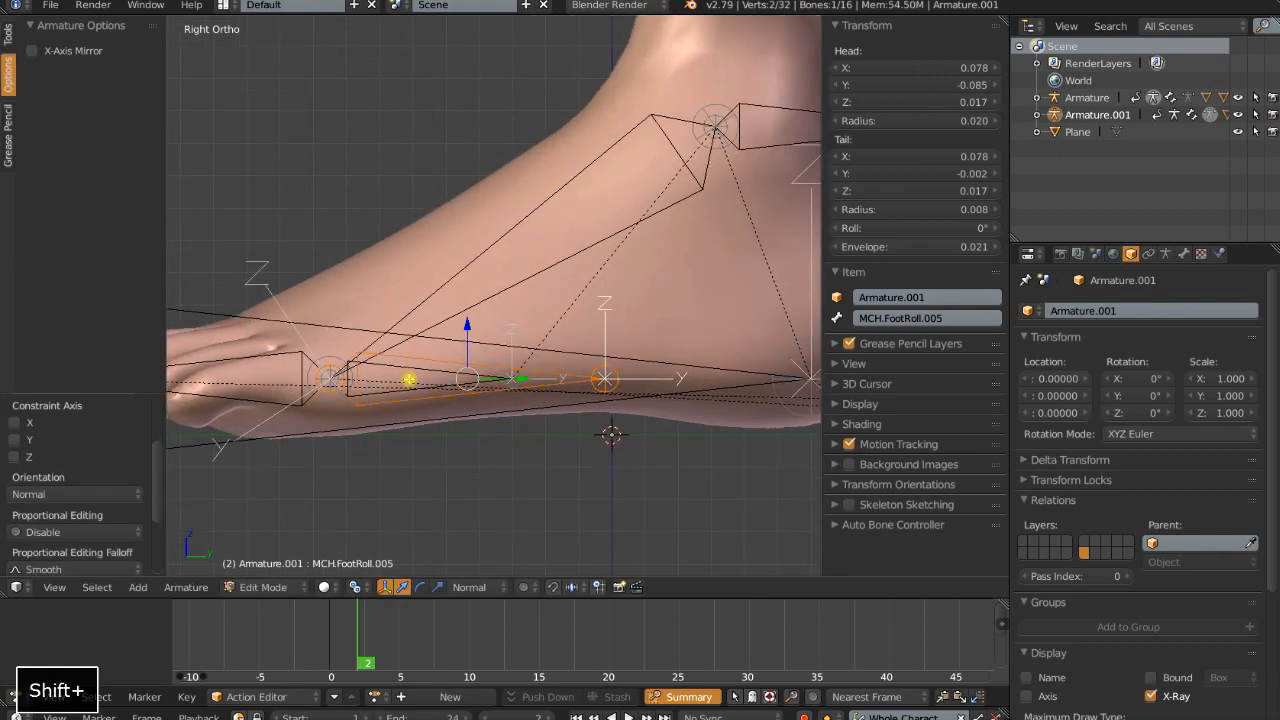
right_click(406, 365)
right_click(433, 360, "shift")
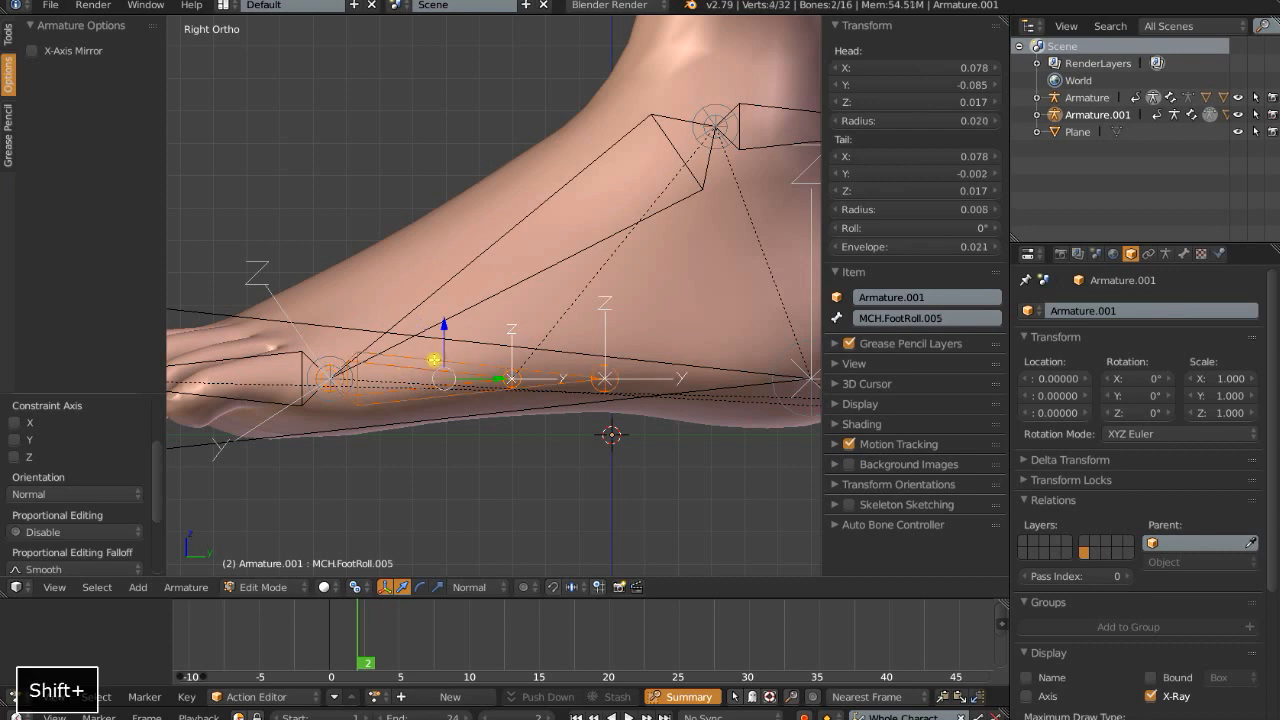
key("ctrl+p")
left_click(438, 361)
Rename the enlarged duplicate bone Heel Height
right_click(516, 368)
left_click(960, 316)
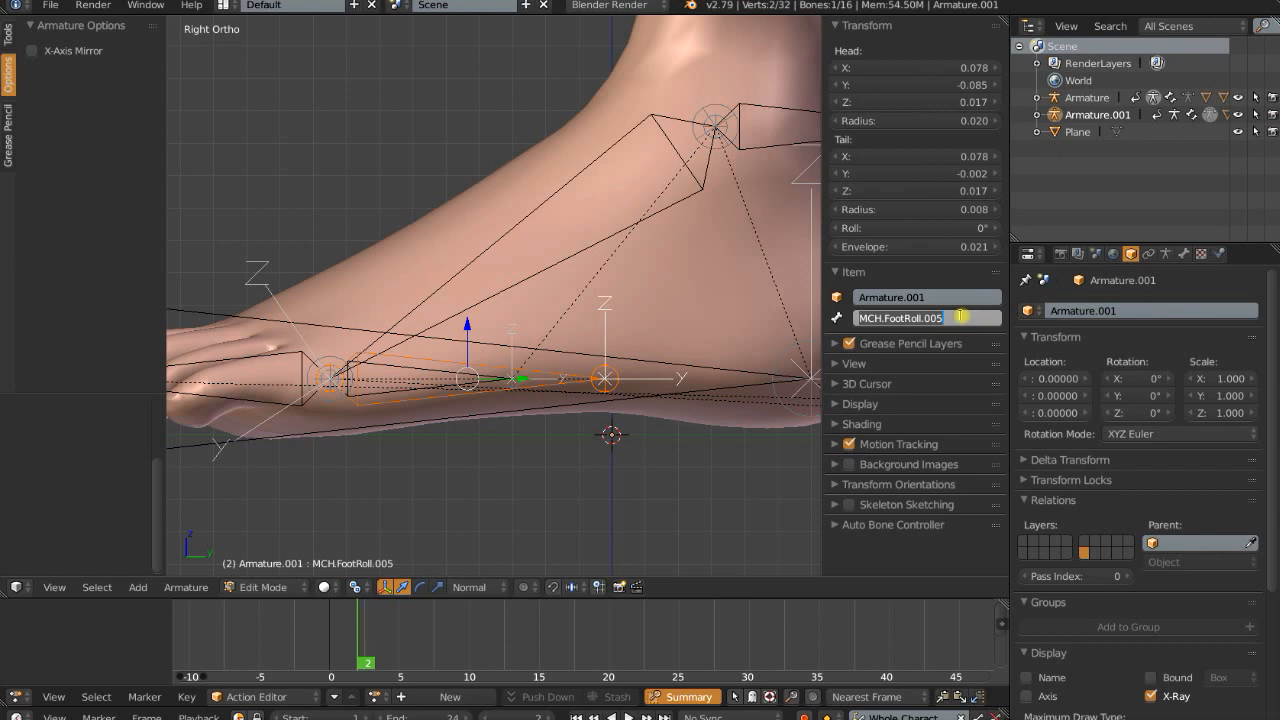
type("Heel")
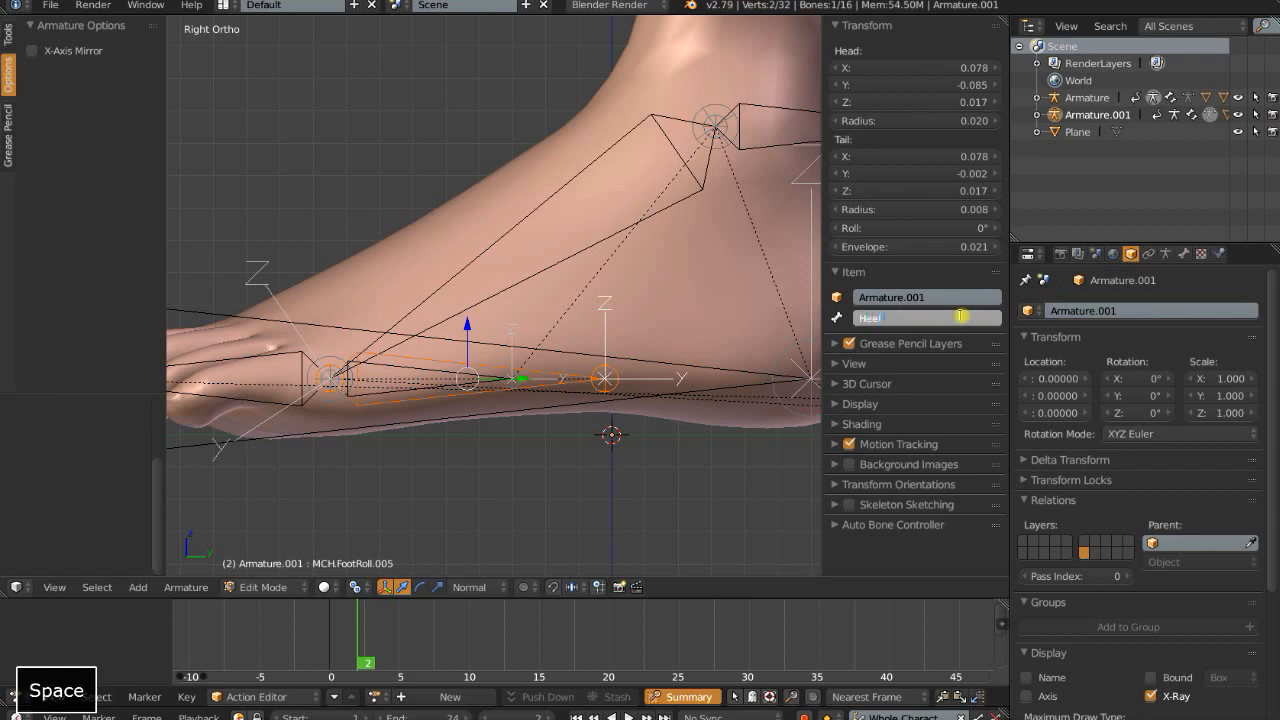
type(" Height")
key("Return")
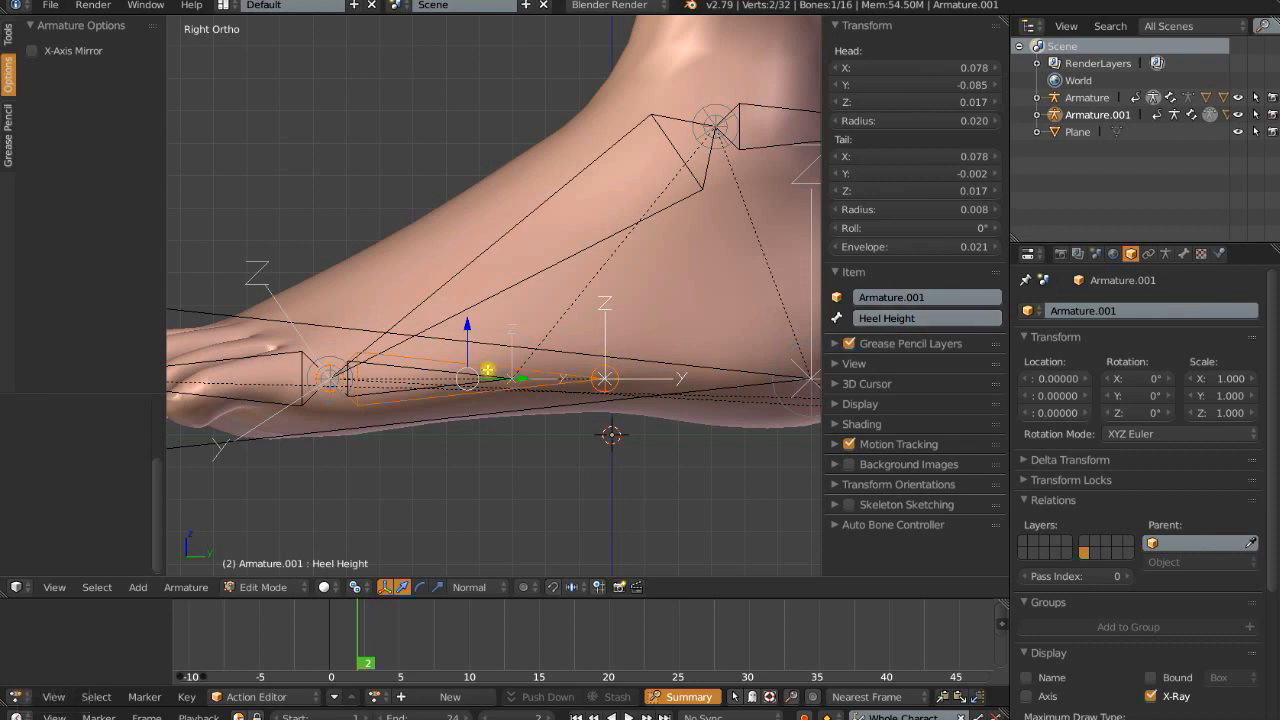
Check whether MCH.FootRoll.001 is already parented to the Heel Height bone, leaving the parenting unchanged
right_click(457, 375)
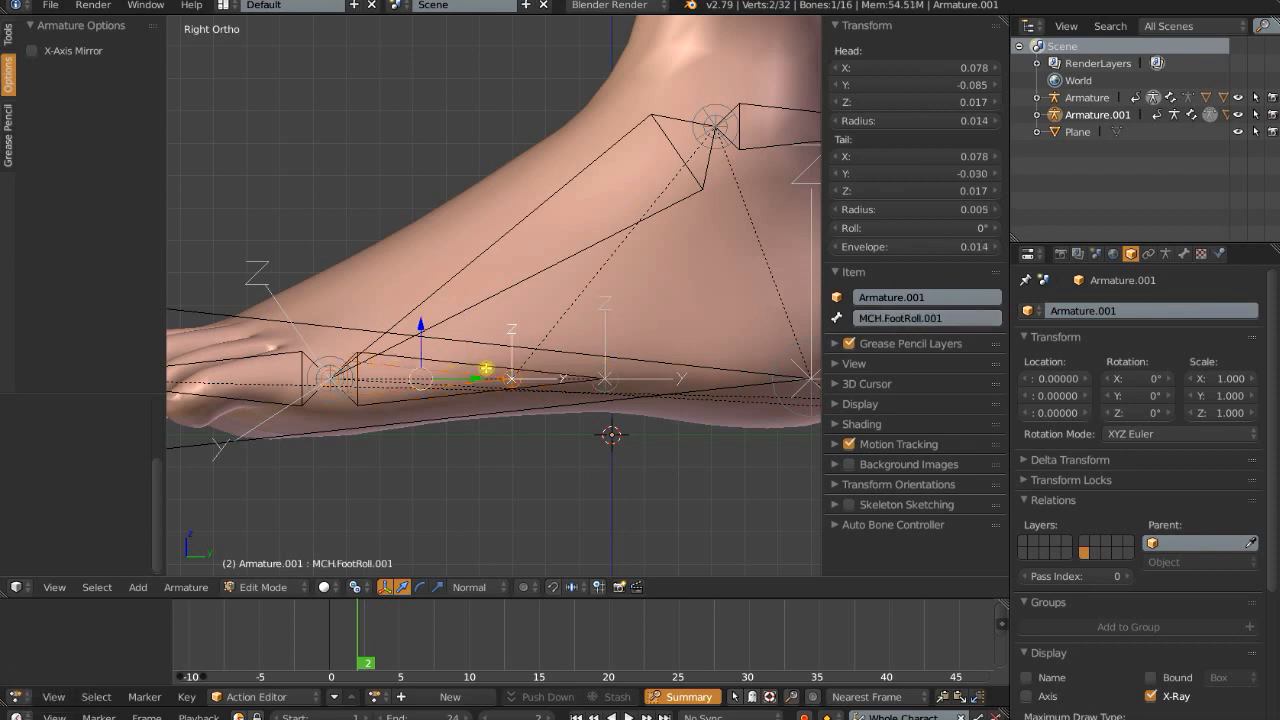
right_click(485, 369, "shift")
key("ctrl+p")
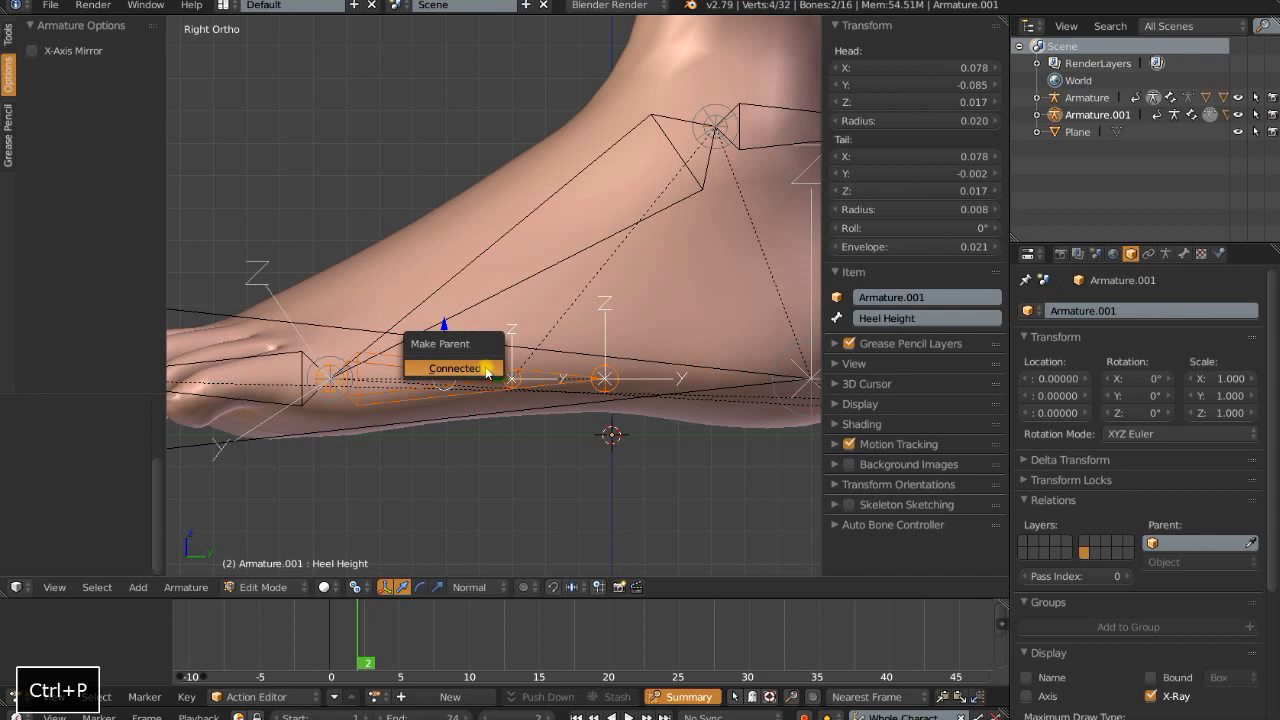
right_click(537, 369)
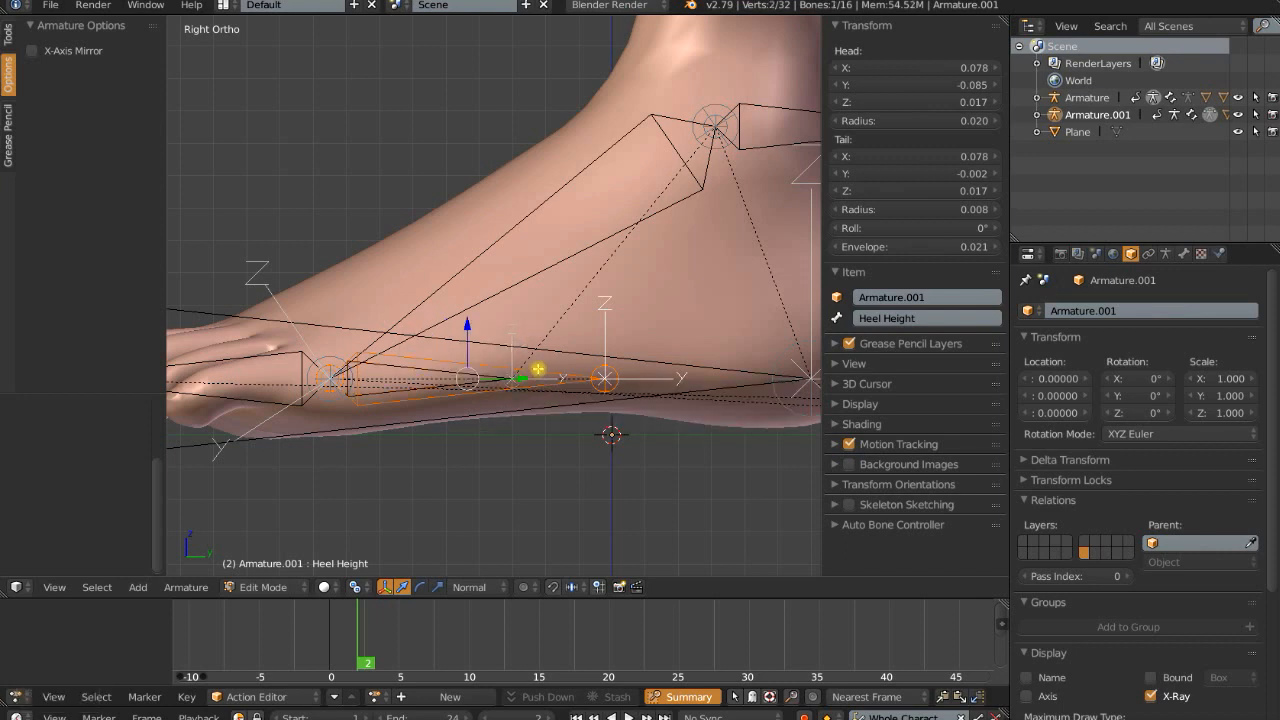
Check whether the Heel Height bone is already parented to MCH.FootRoll.002 behind the heel
scroll(540, 371, "down", 4)
middle_click_drag(588, 369, 446, 400, "shift")
middle_click_drag(597, 414, 577, 461)
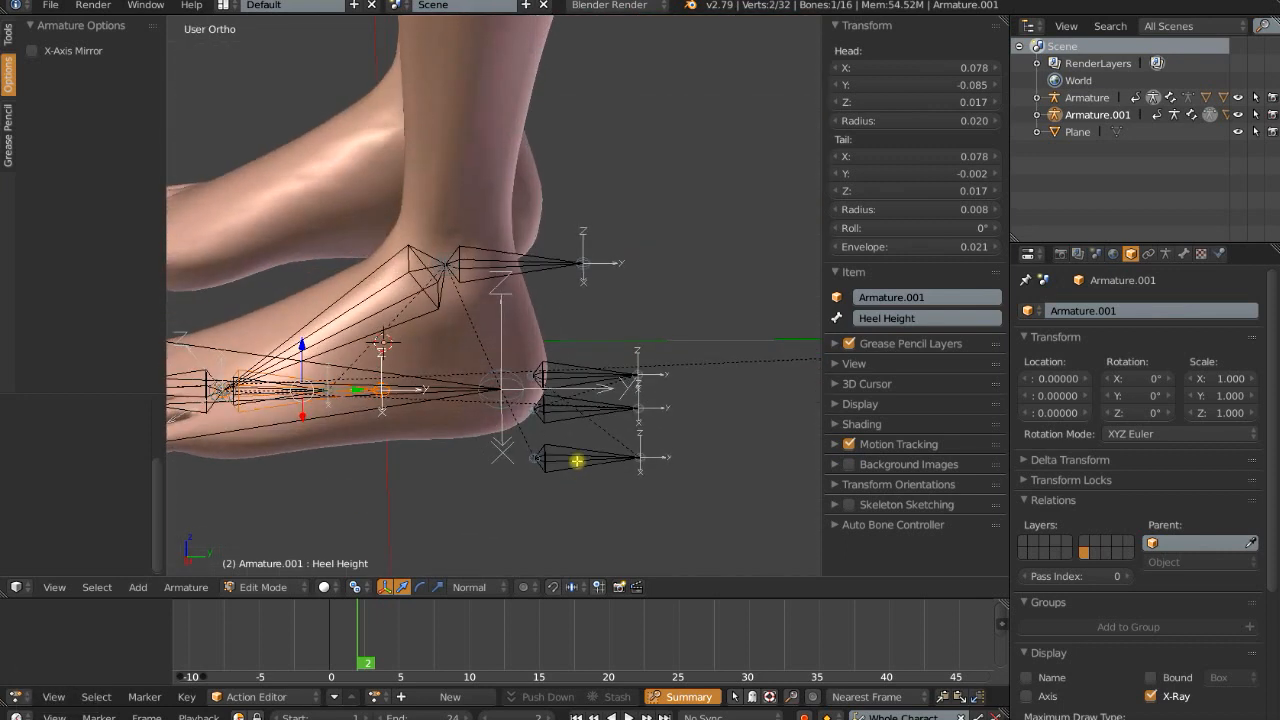
right_click(588, 413, "shift")
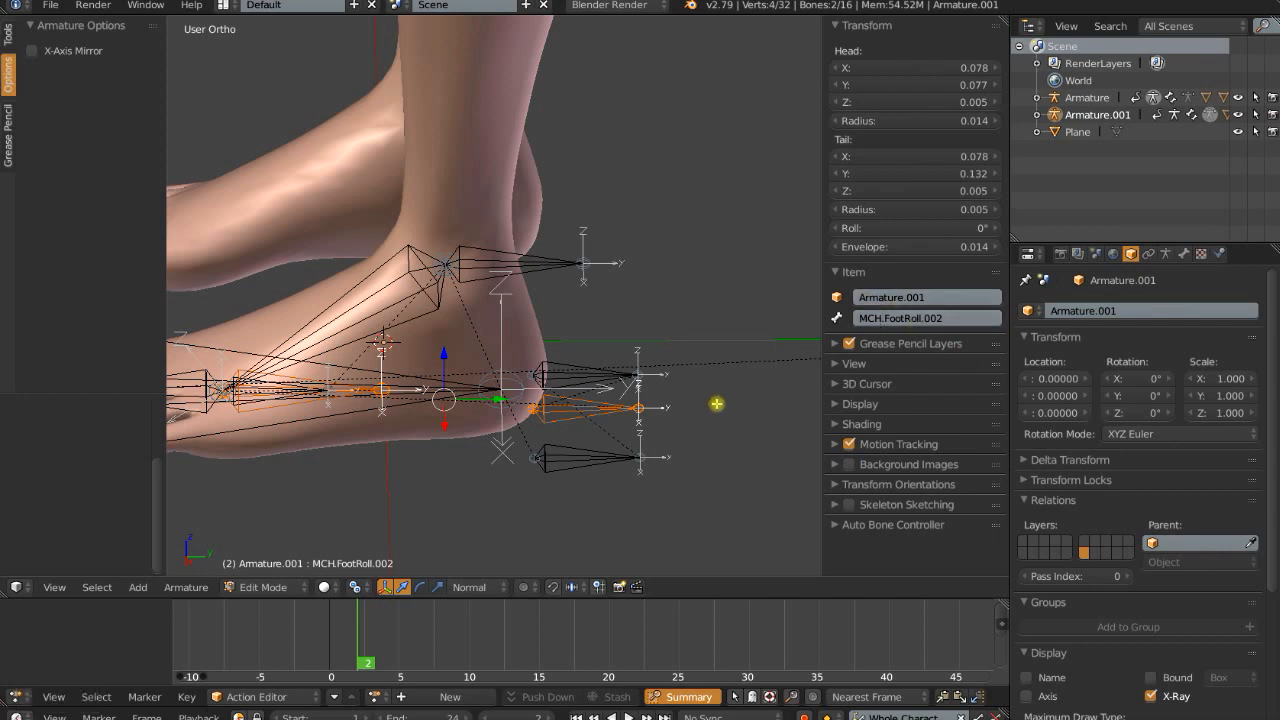
key("ctrl+p")
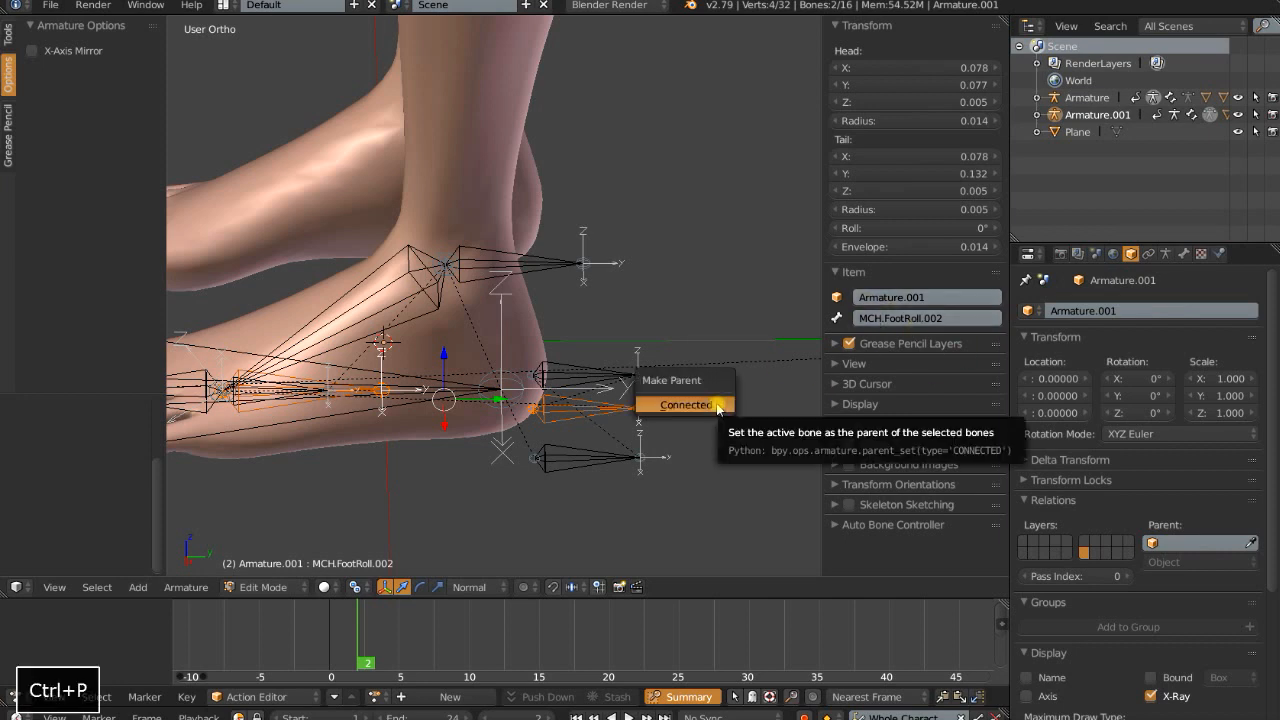
Switch the armature from Edit Mode to Pose Mode with the foot seen from the side
scroll(566, 495, "down", 1)
middle_click_drag(539, 477, 501, 462)
middle_click_drag(501, 462, 527, 461, "shift")
scroll(526, 461, "up", 2)
key("Tab")
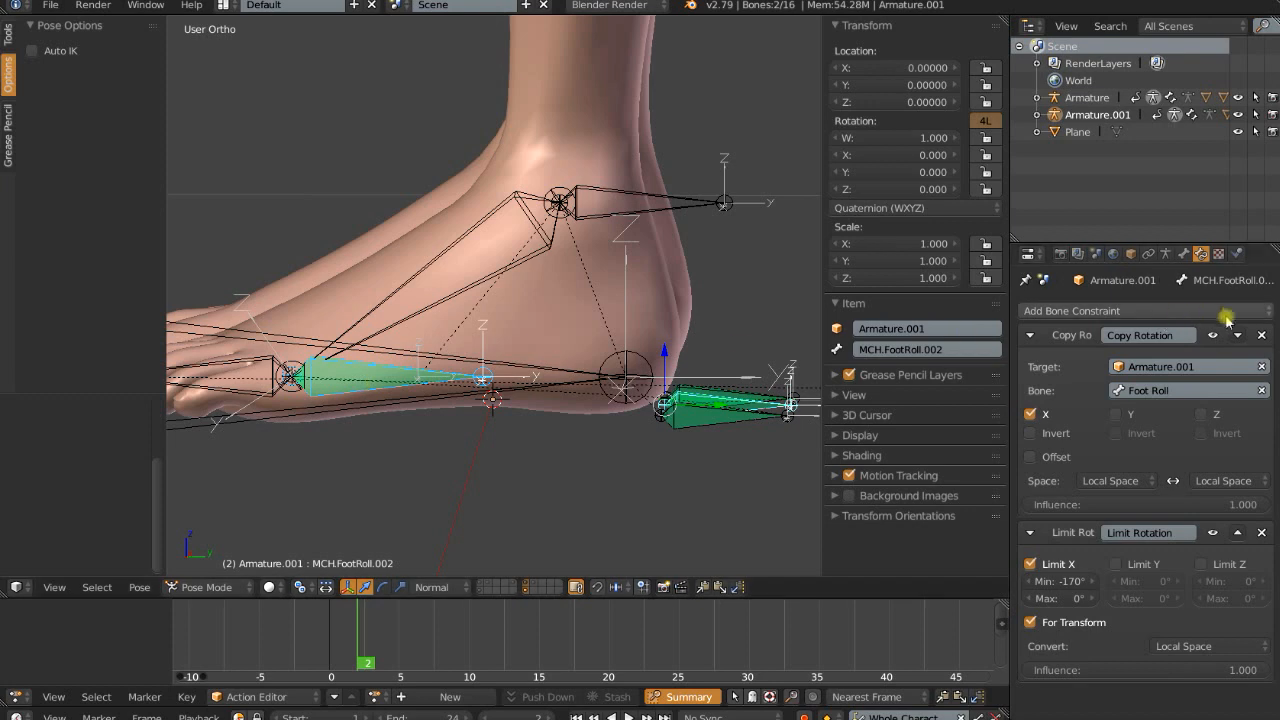
left_click(1263, 336)
left_click(1263, 336)
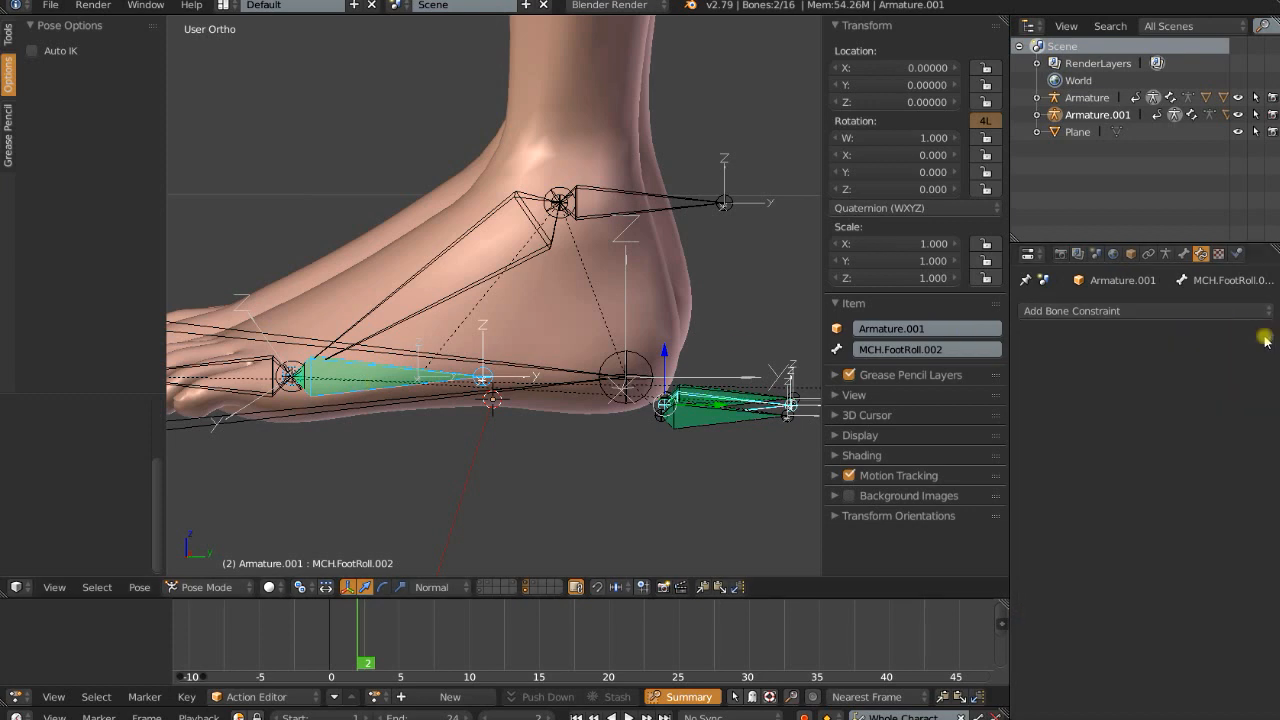
key("ctrl+z")
key("ctrl+z")
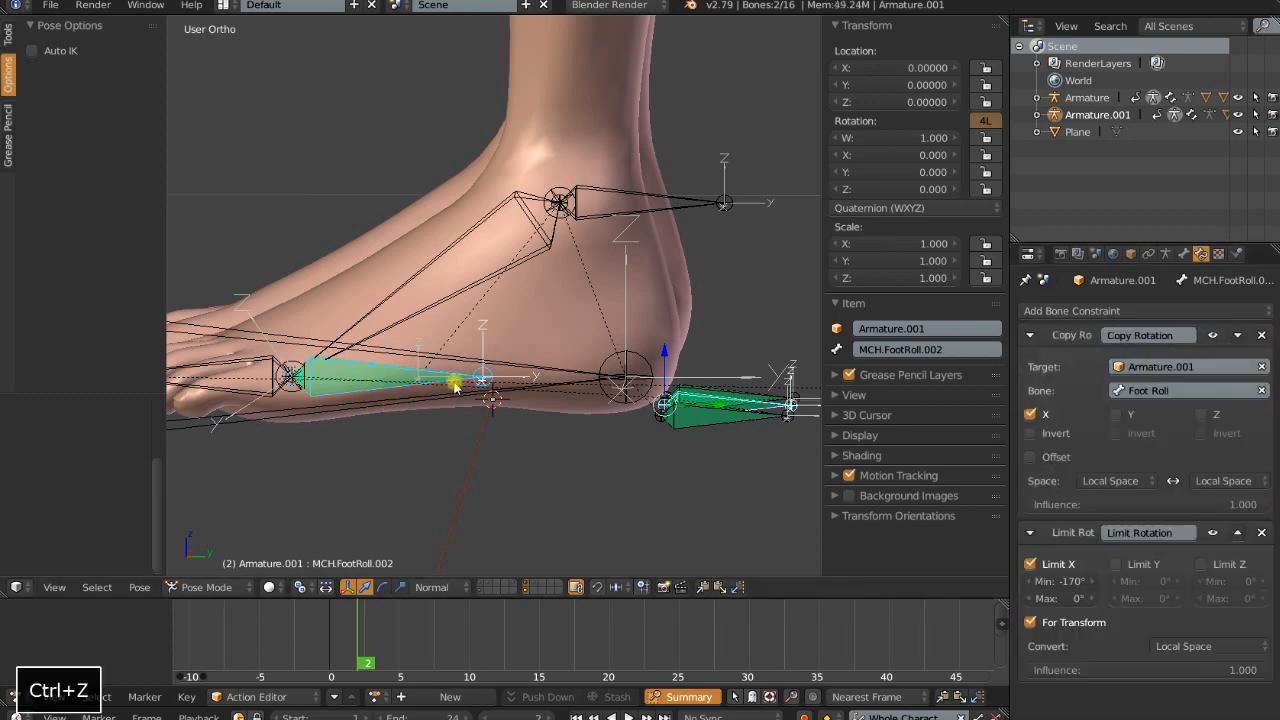
Remove the inherited Copy Rotation and Limit Rotation constraints from the Heel Height bone
right_click(480, 378)
left_click(1263, 336)
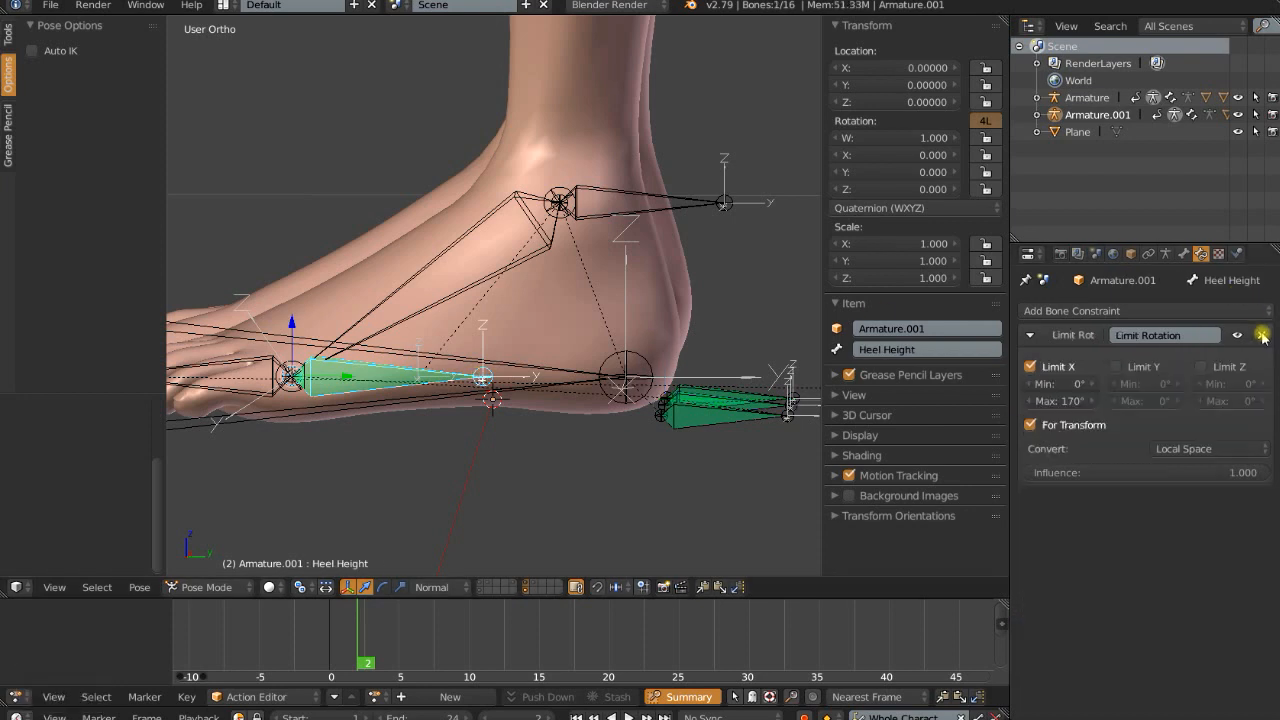
left_click(1263, 335)
Lock the Heel Height bone's location and scale on all three axes
middle_click_drag(420, 449, 470, 440, "shift")
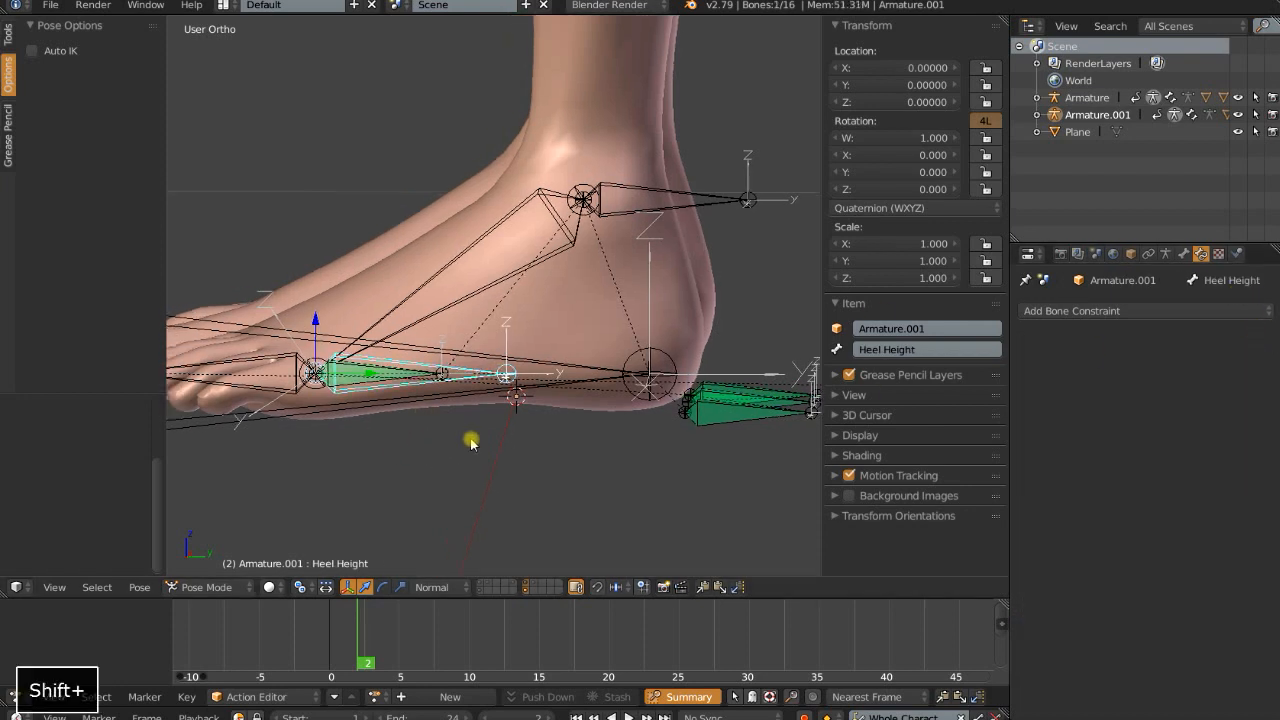
scroll(462, 435, "down", 2)
scroll(460, 435, "down", 2)
middle_click_drag(491, 392, 471, 443, "shift")
scroll(471, 443, "up", 2)
middle_click_drag(561, 486, 520, 432, "shift")
scroll(486, 397, "up", 3)
scroll(477, 391, "down", 4)
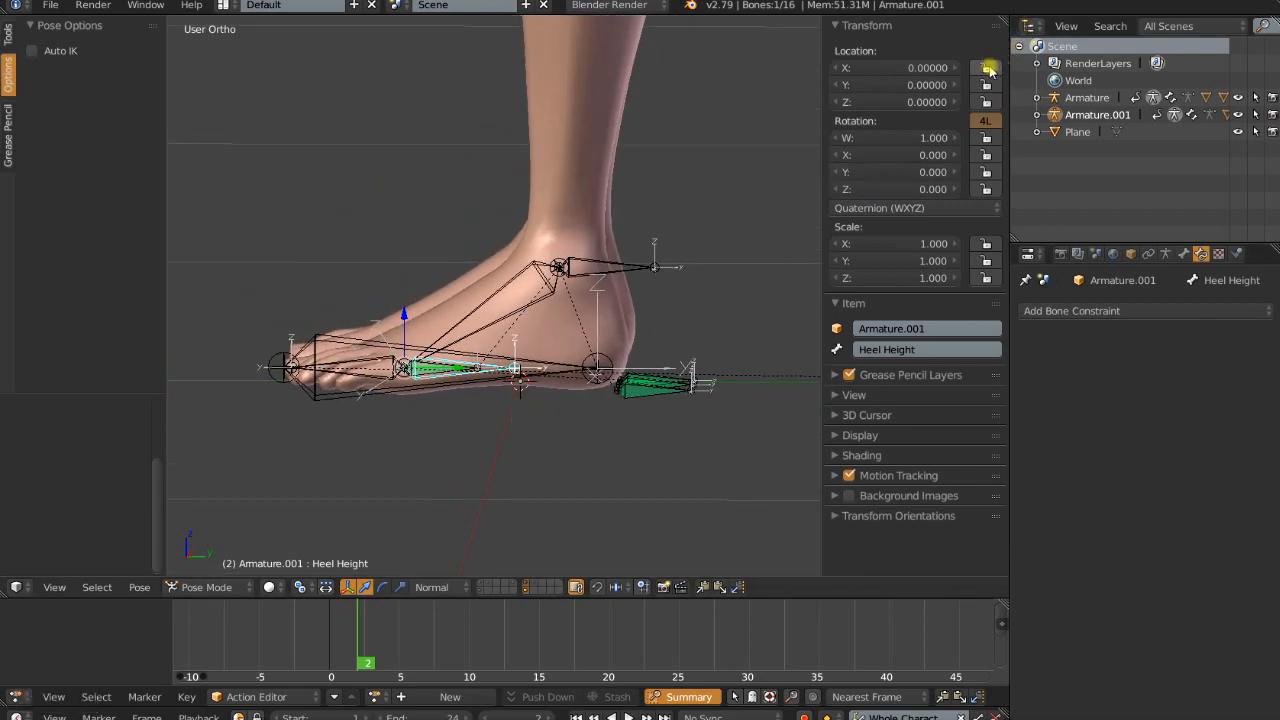
left_click_drag(988, 66, 986, 101)
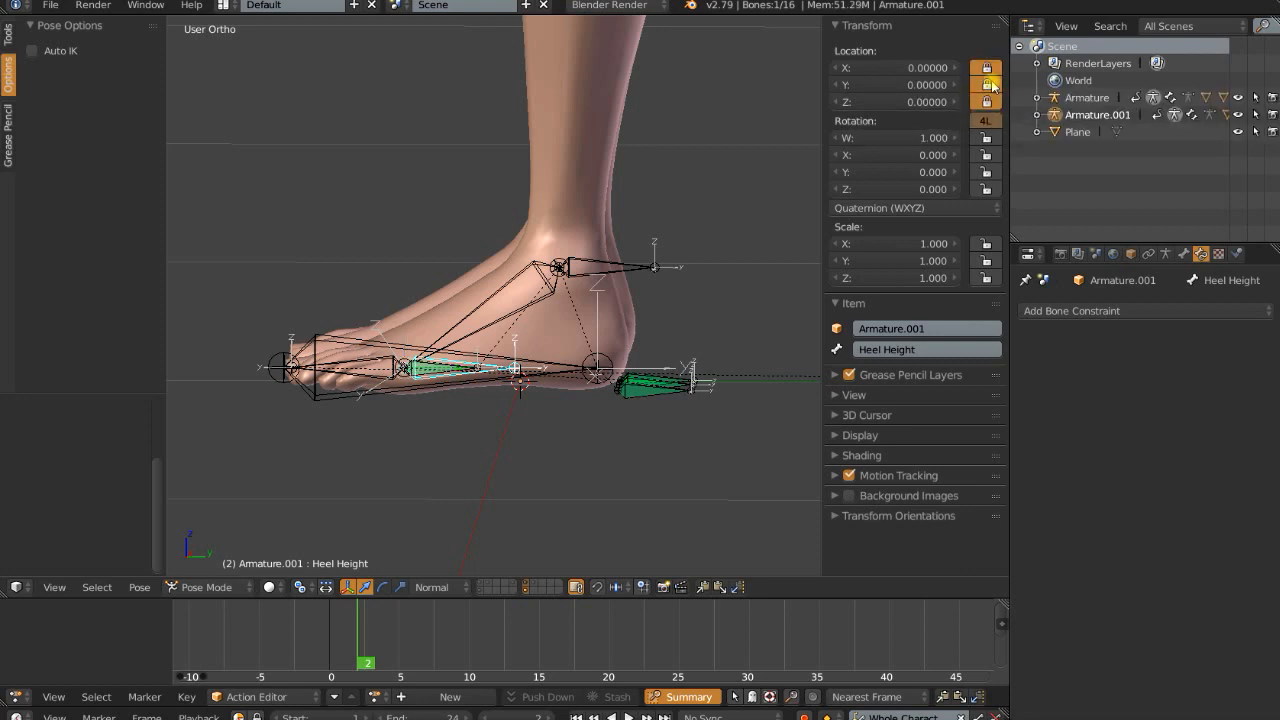
key("g")
key("Escape")
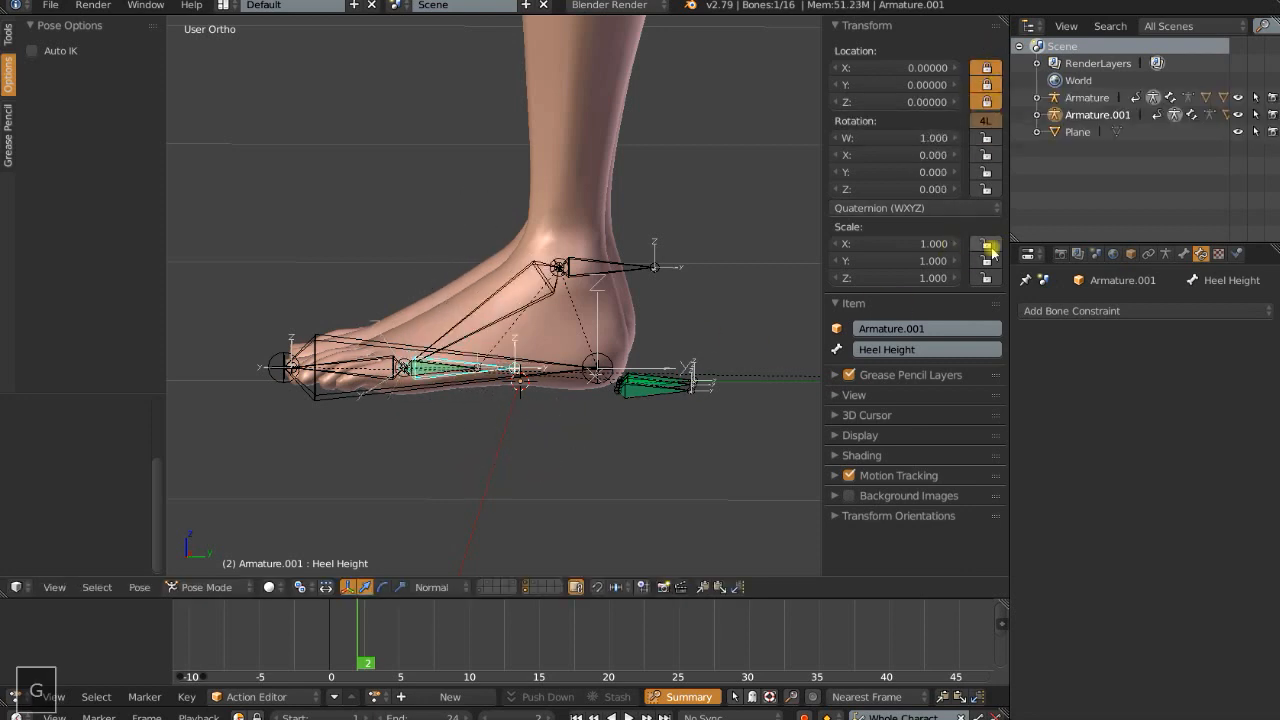
left_click_drag(986, 243, 986, 277)
Set the Heel Height bone's rotation mode to XYZ Euler and lock its Y and Z rotation
left_click(901, 207)
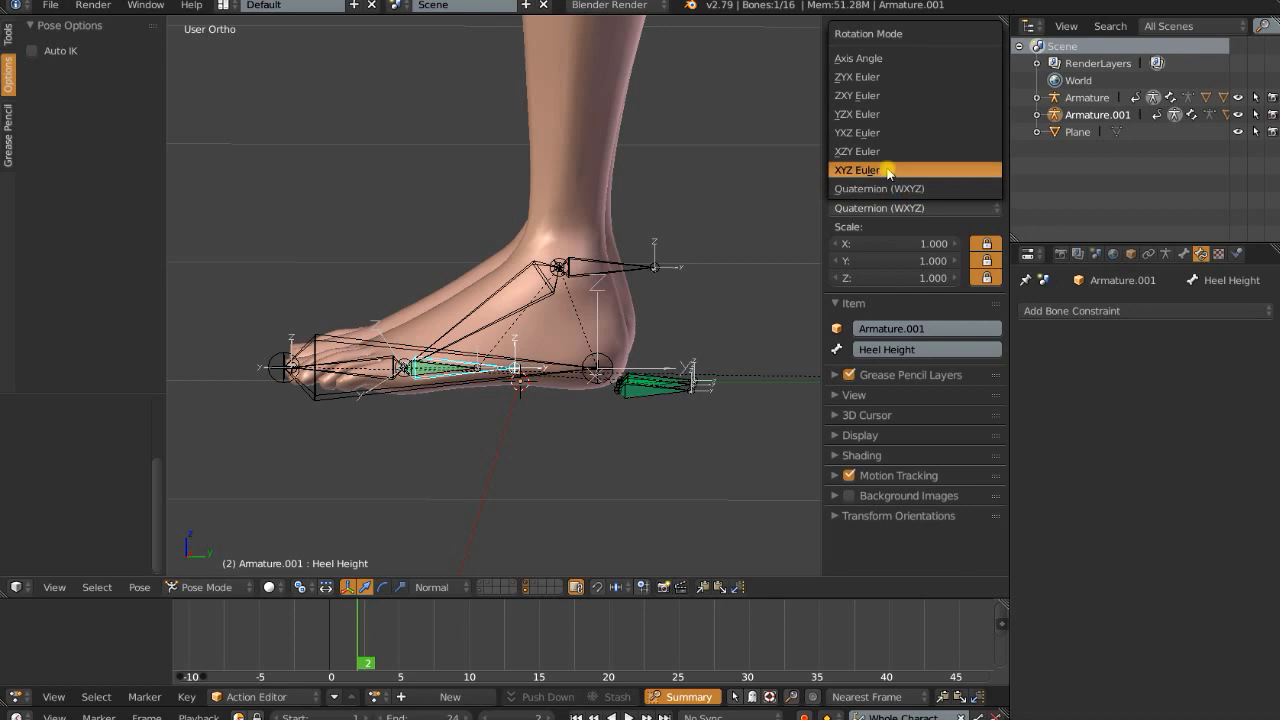
left_click(886, 168)
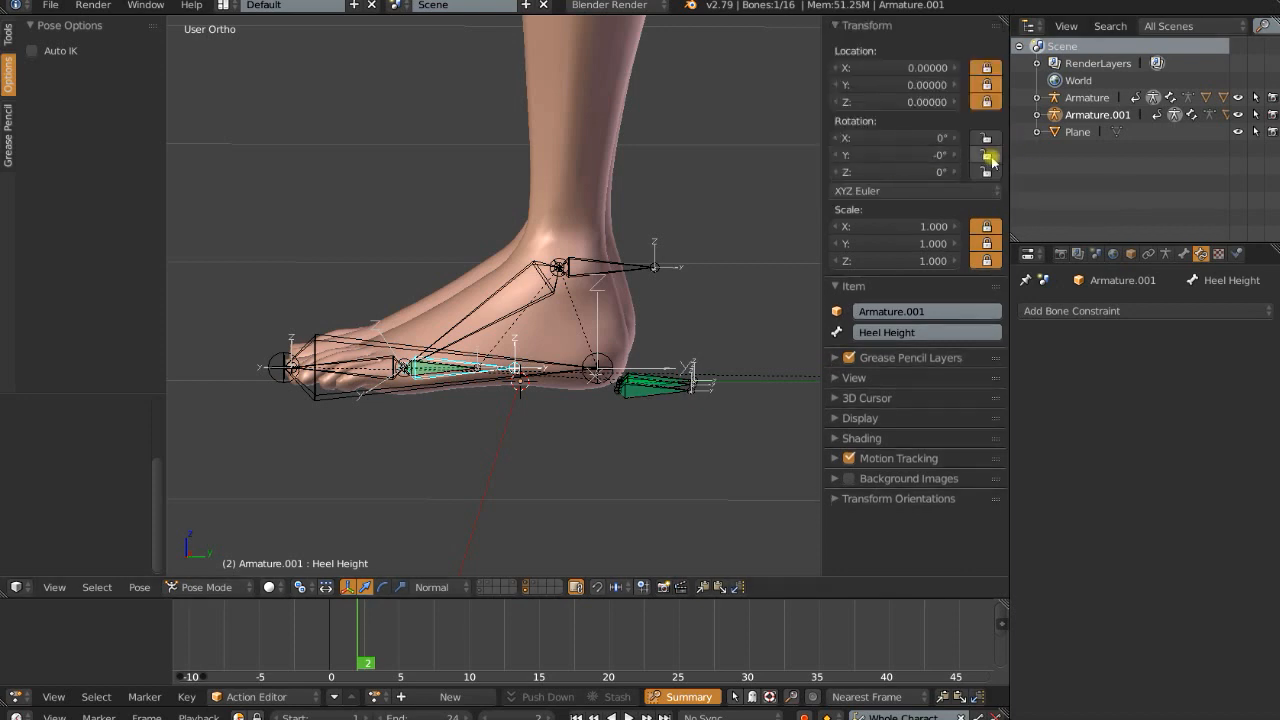
left_click_drag(988, 157, 987, 173)
Rotate Heel Height to about 38.6° on X and try rotating Foot Roll with the heel height raised
key("r")
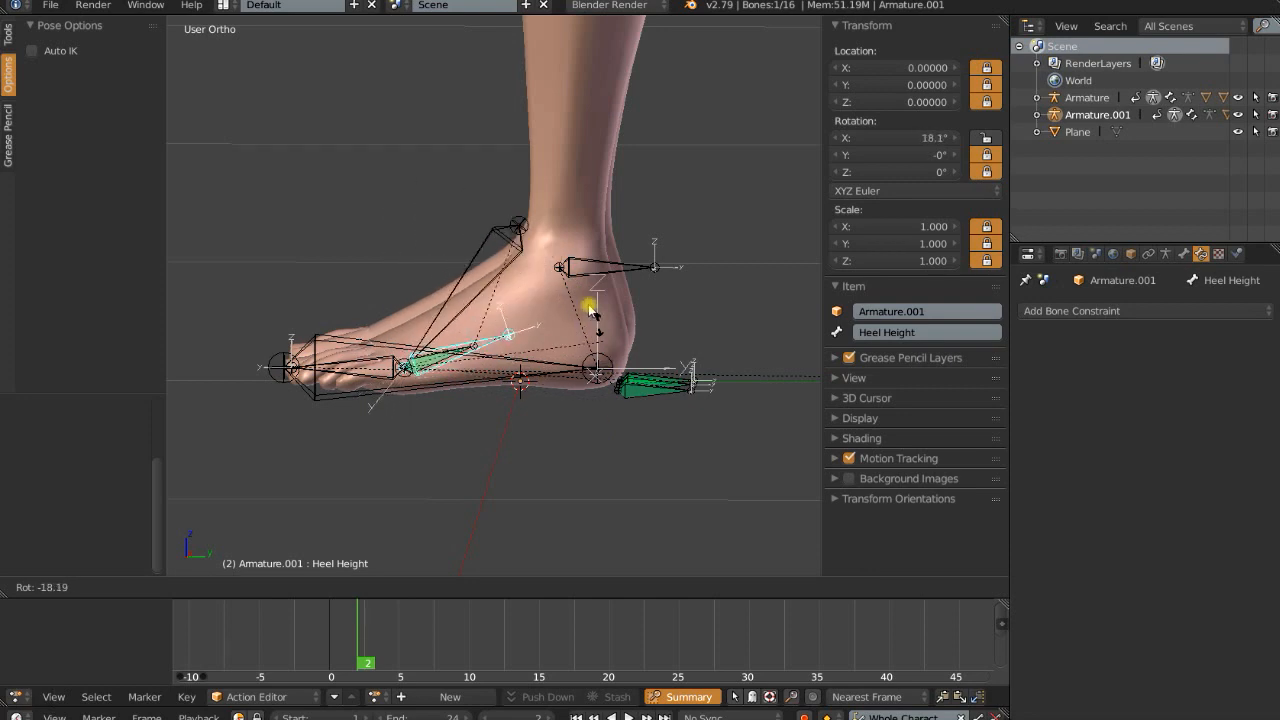
left_click(597, 322)
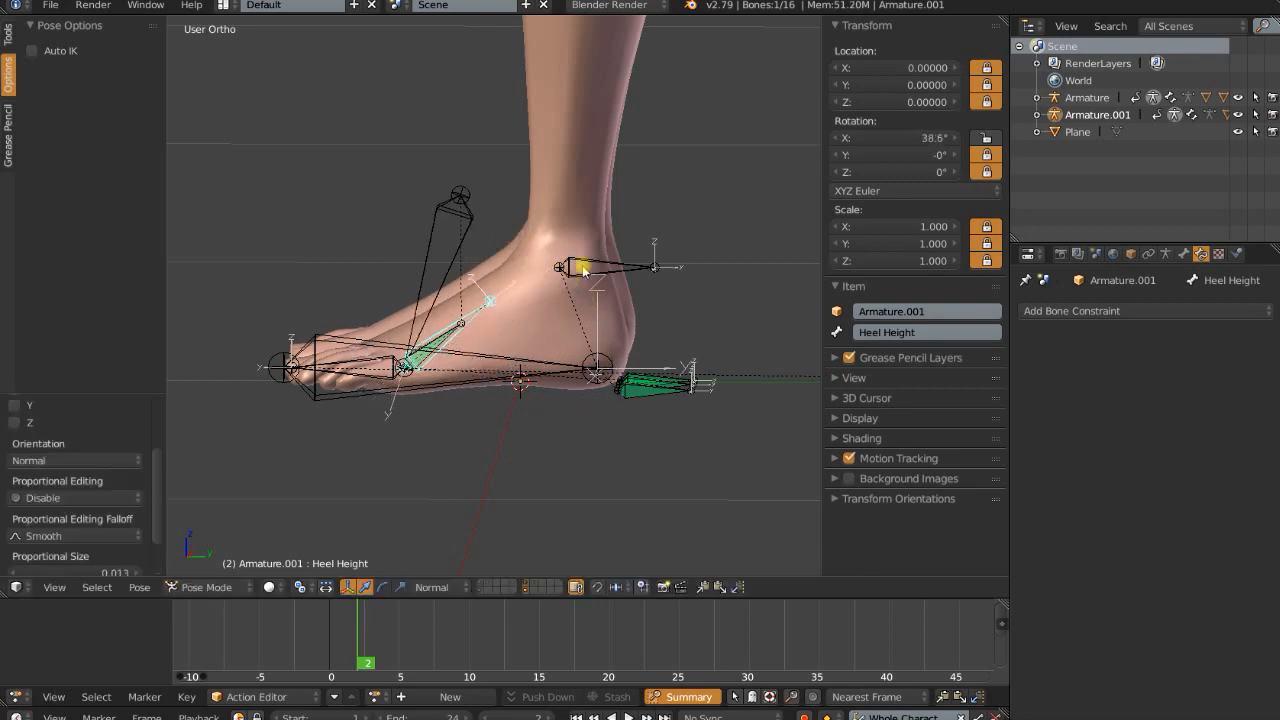
right_click(651, 269)
key("r")
right_click(594, 300)
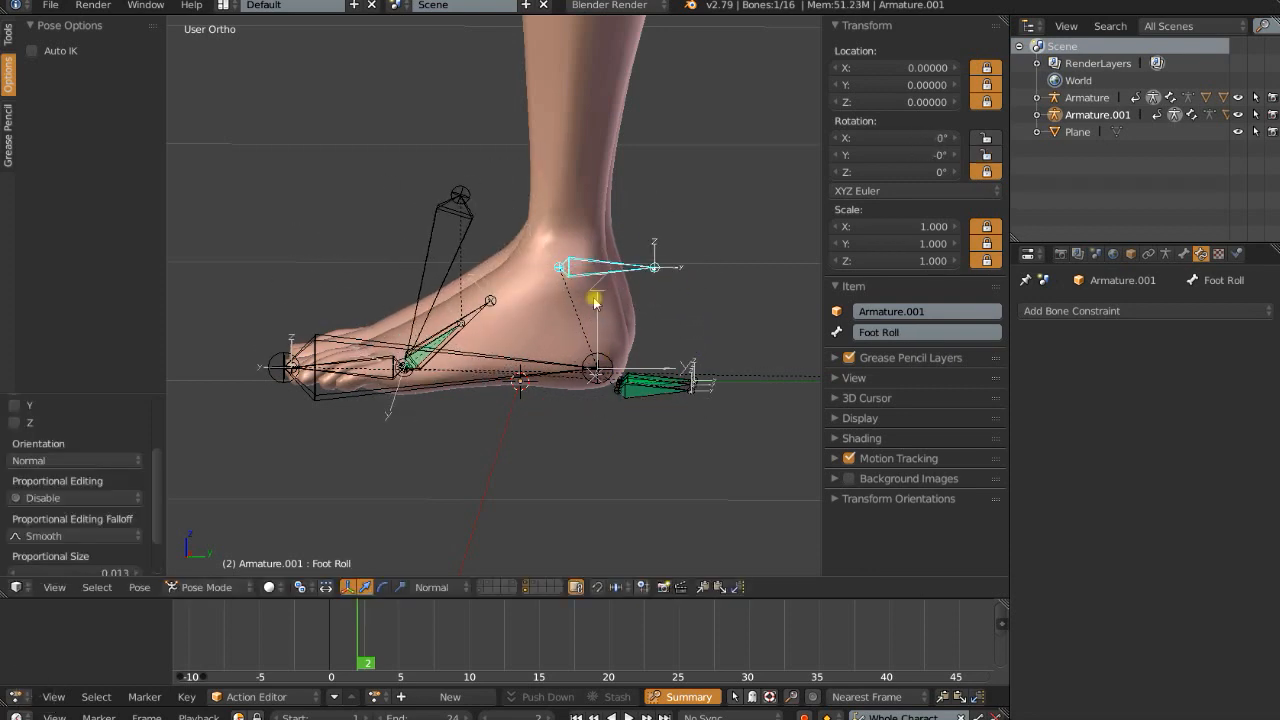
right_click(425, 347)
right_click(455, 334)
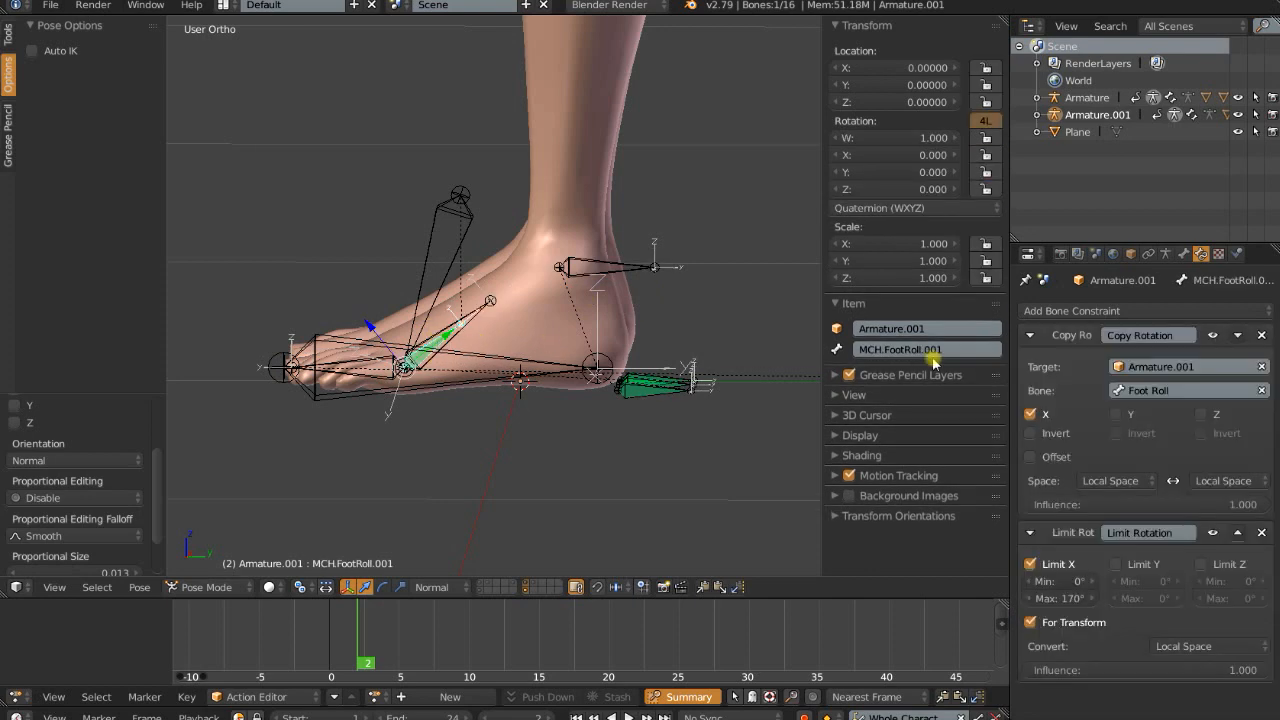
Rotate Heel Height to about -9.68° on X and try rotating the Foot Roll bone with this lower setting
right_click(475, 303)
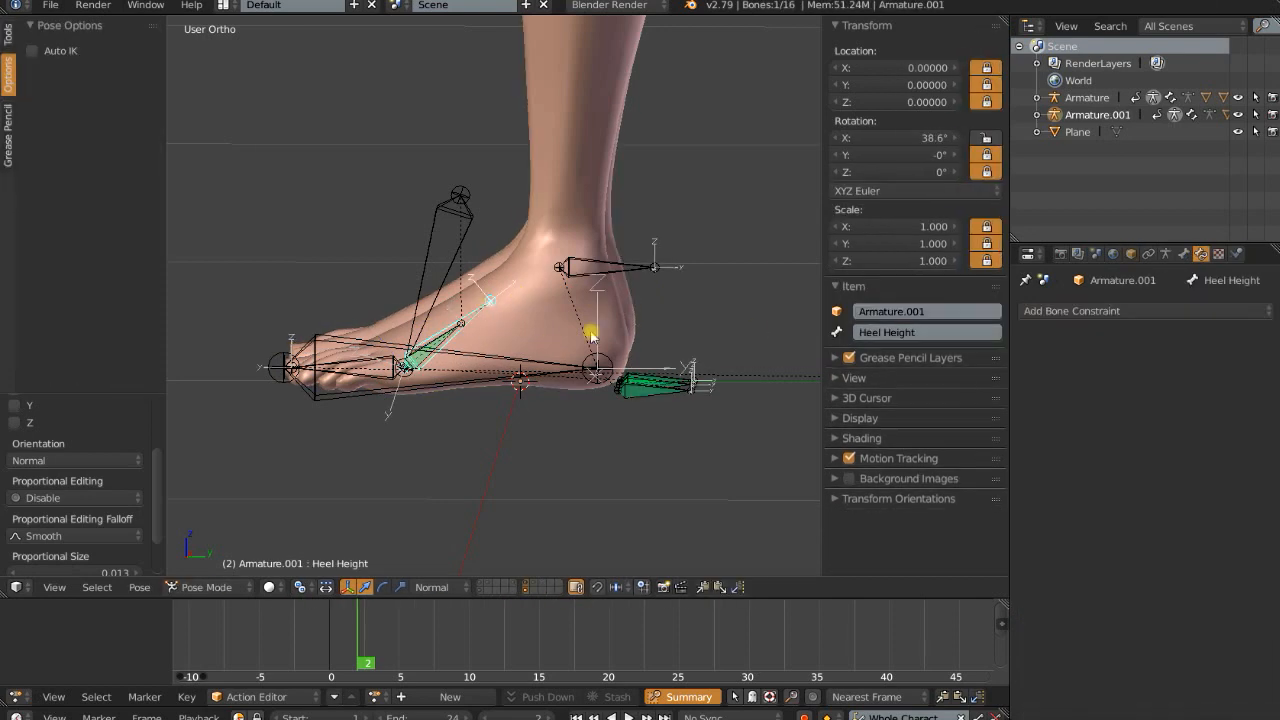
key("r")
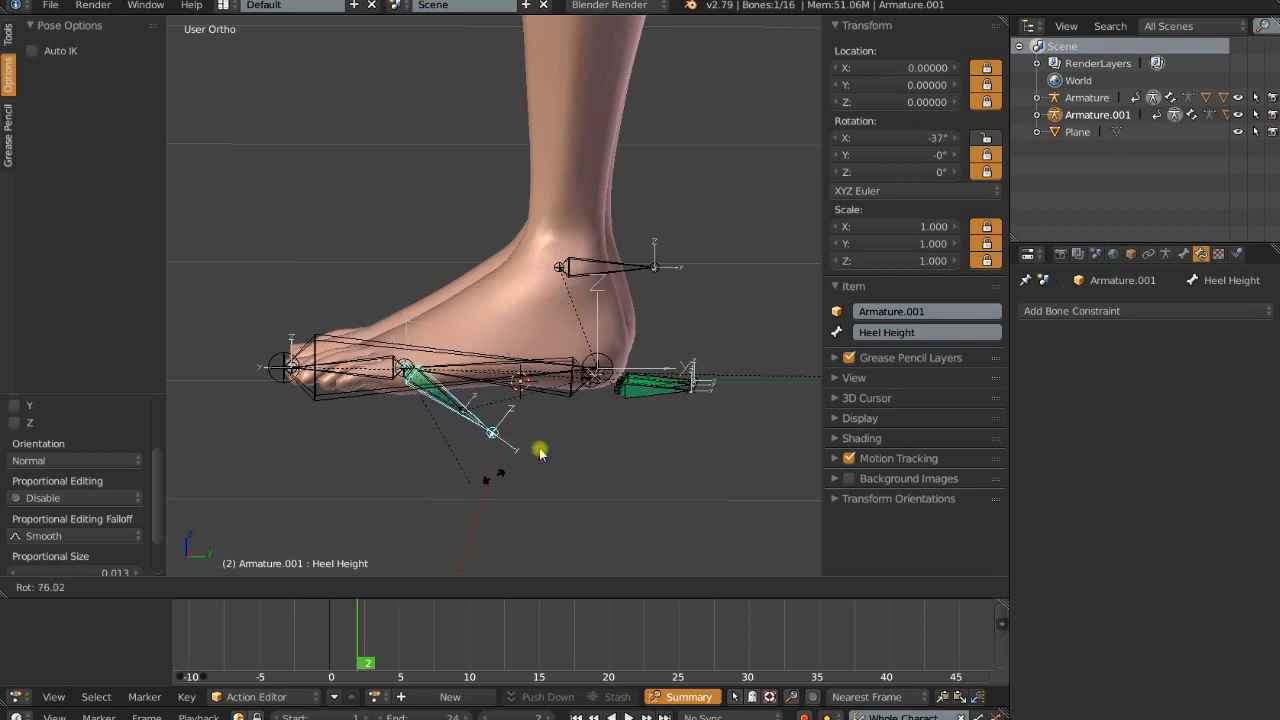
left_click(549, 443)
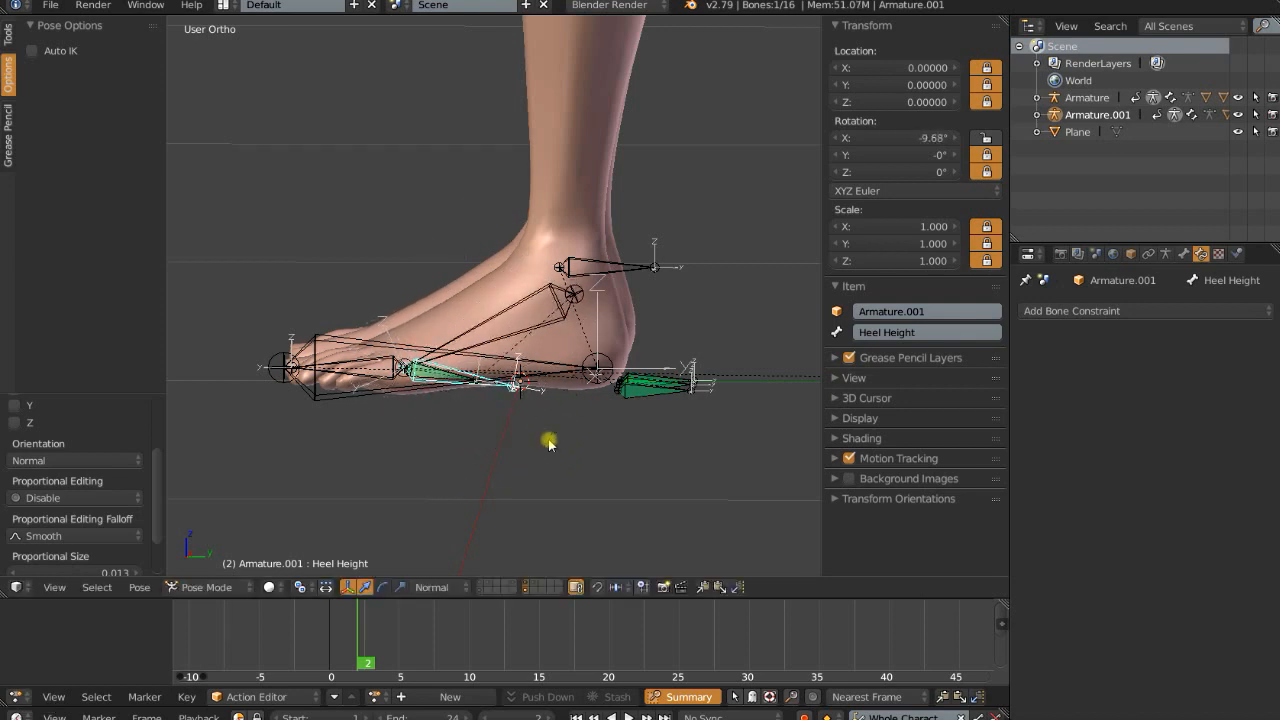
right_click(646, 264)
key("r")
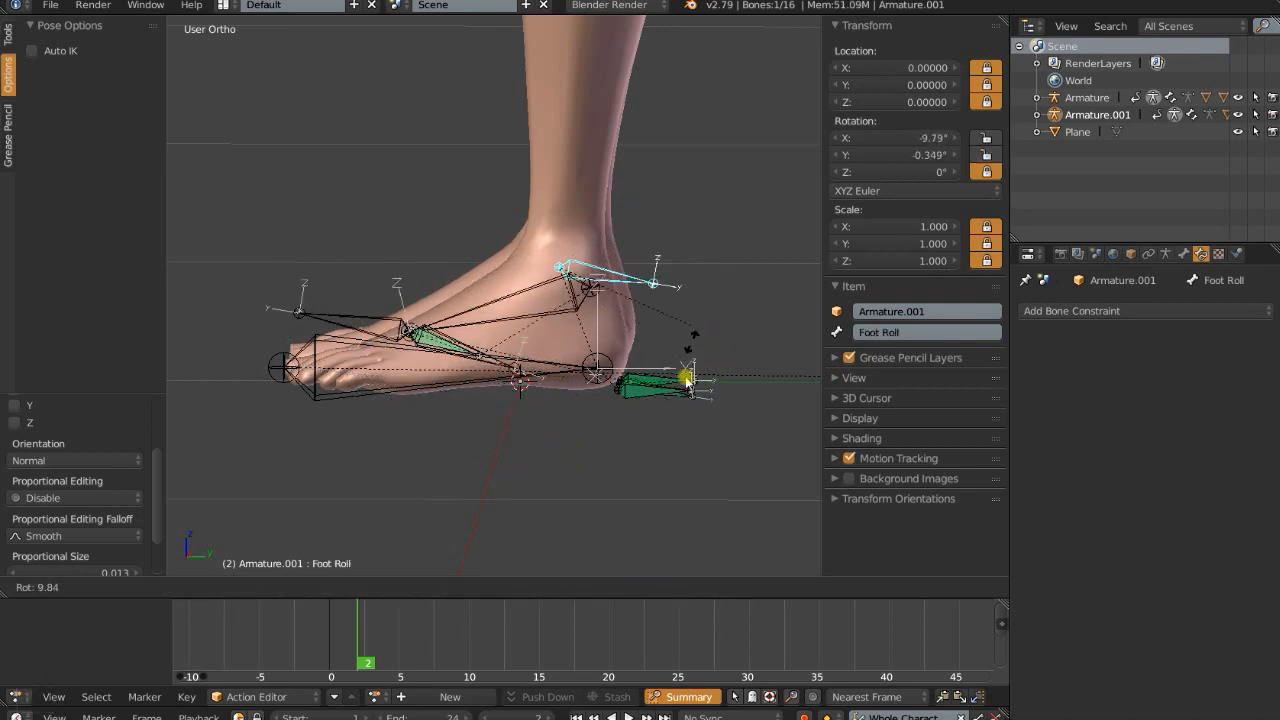
key("Escape")
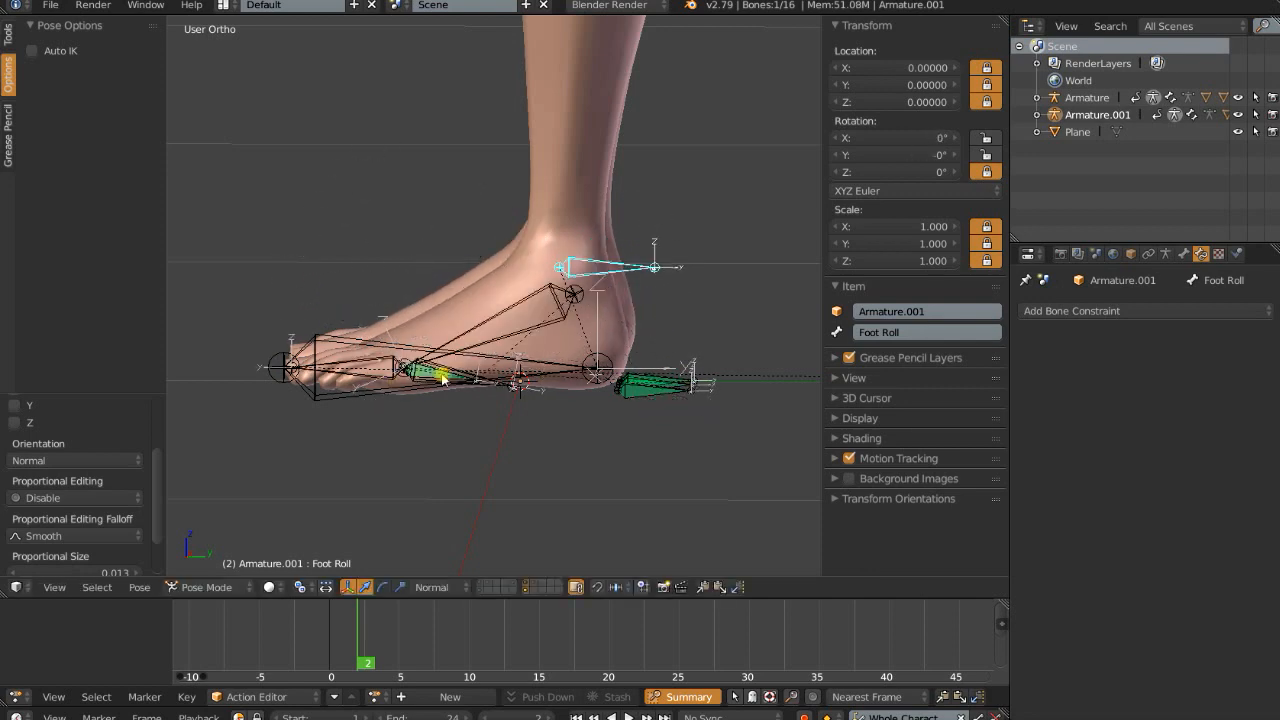
Try rotating Foot Roll once more, and reset all bones to their rest pose
key("r")
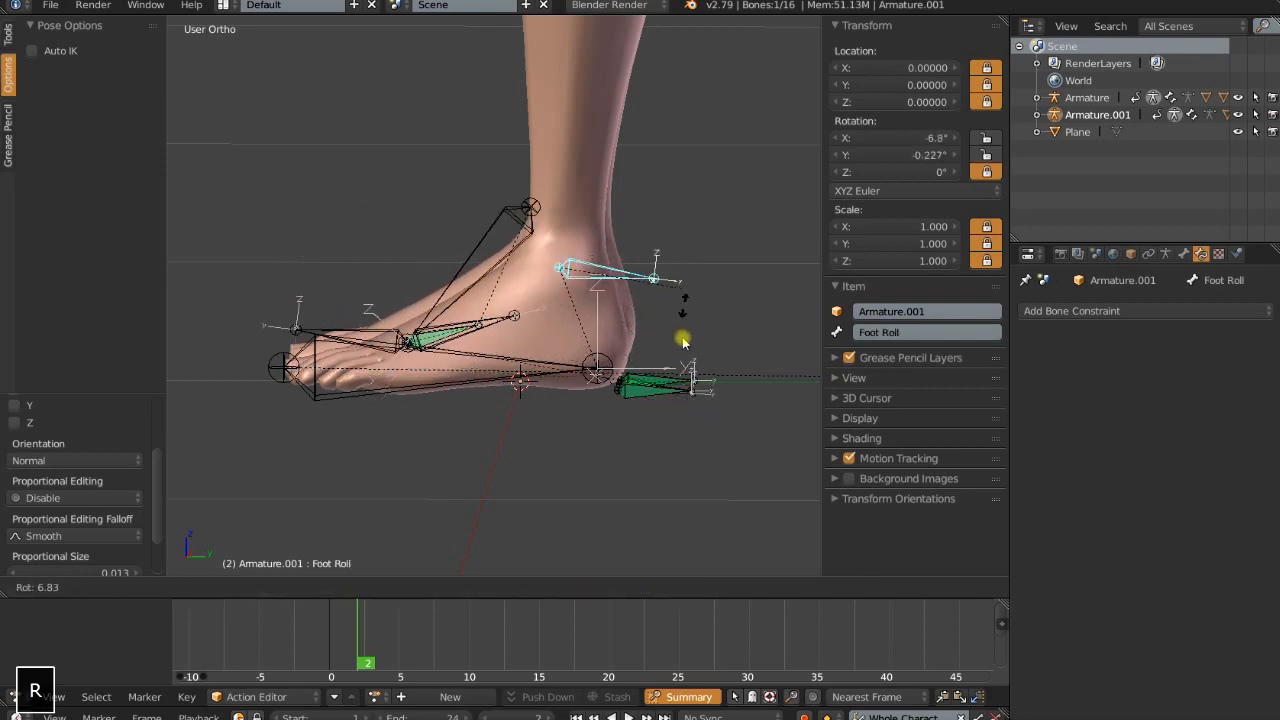
right_click(662, 292)
key("a")
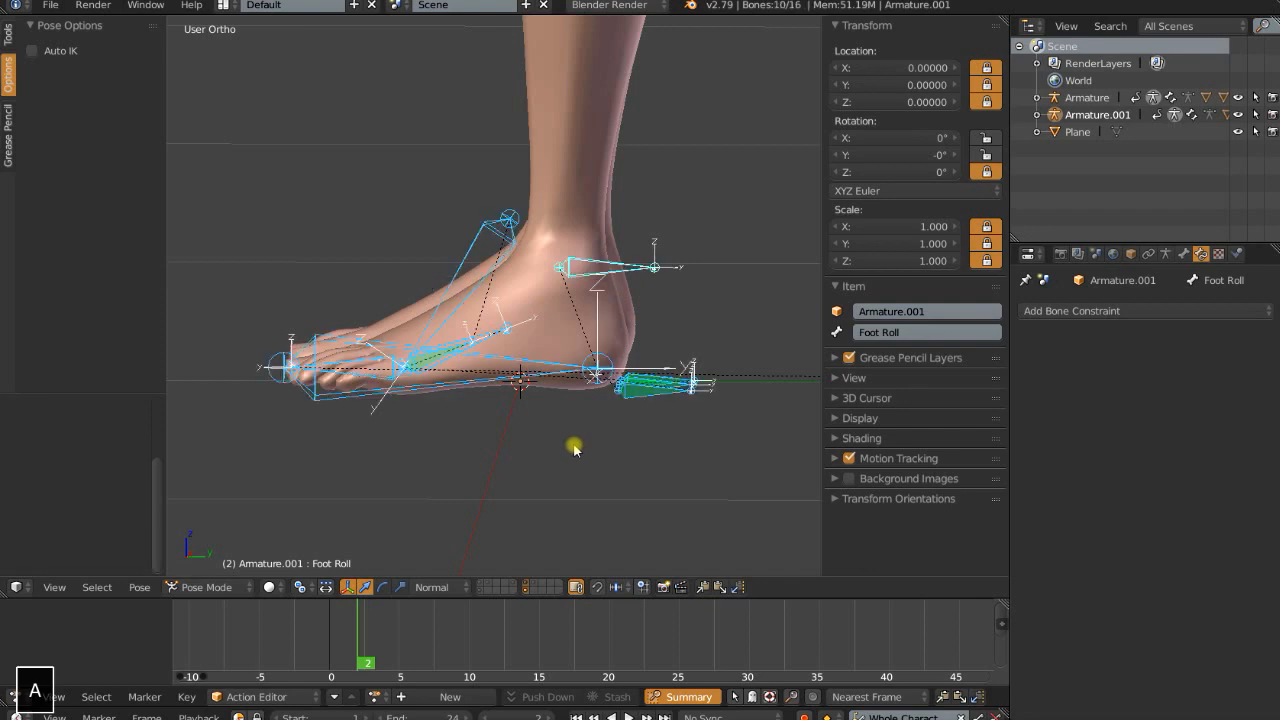
key("alt+s")
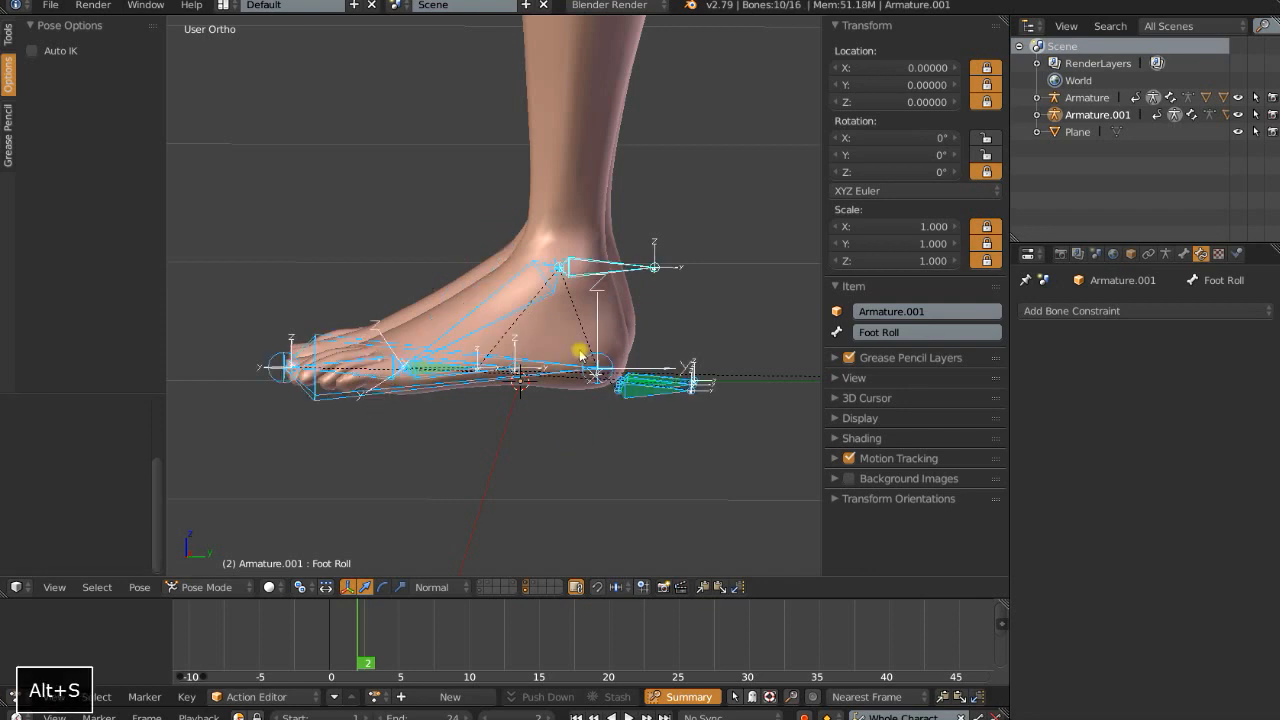
Lock MCH.FootRoll.002's X and Z location plus all its rotation and scale channels, leaving only Y location free
middle_click_drag(577, 349, 577, 423)
scroll(577, 423, "up", 2)
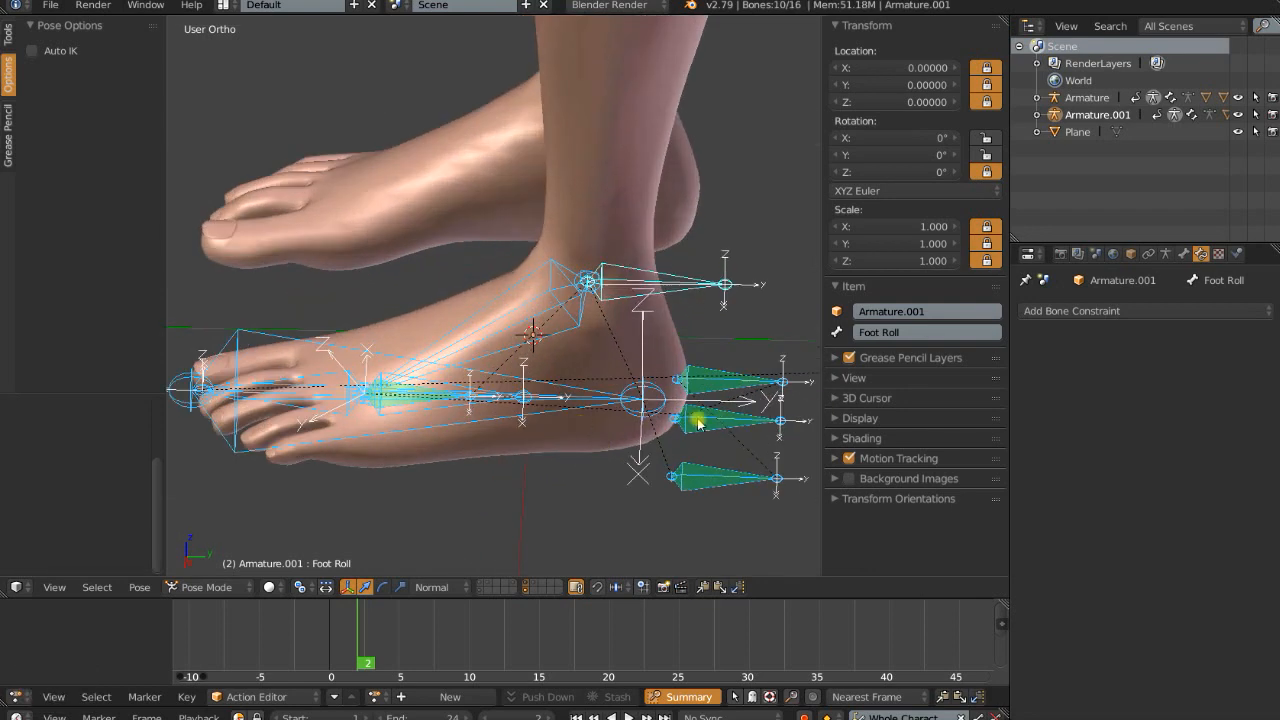
right_click(698, 423)
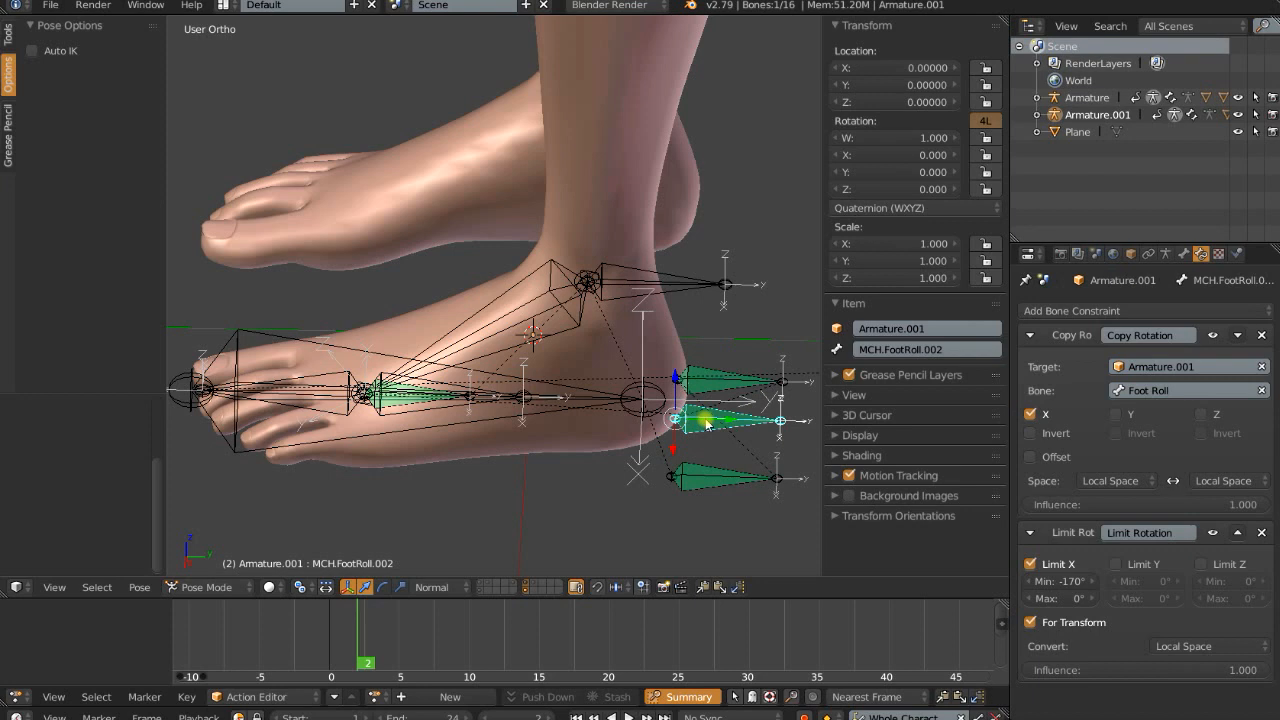
scroll(706, 423, "down", 2)
middle_click_drag(680, 429, 622, 430, "shift")
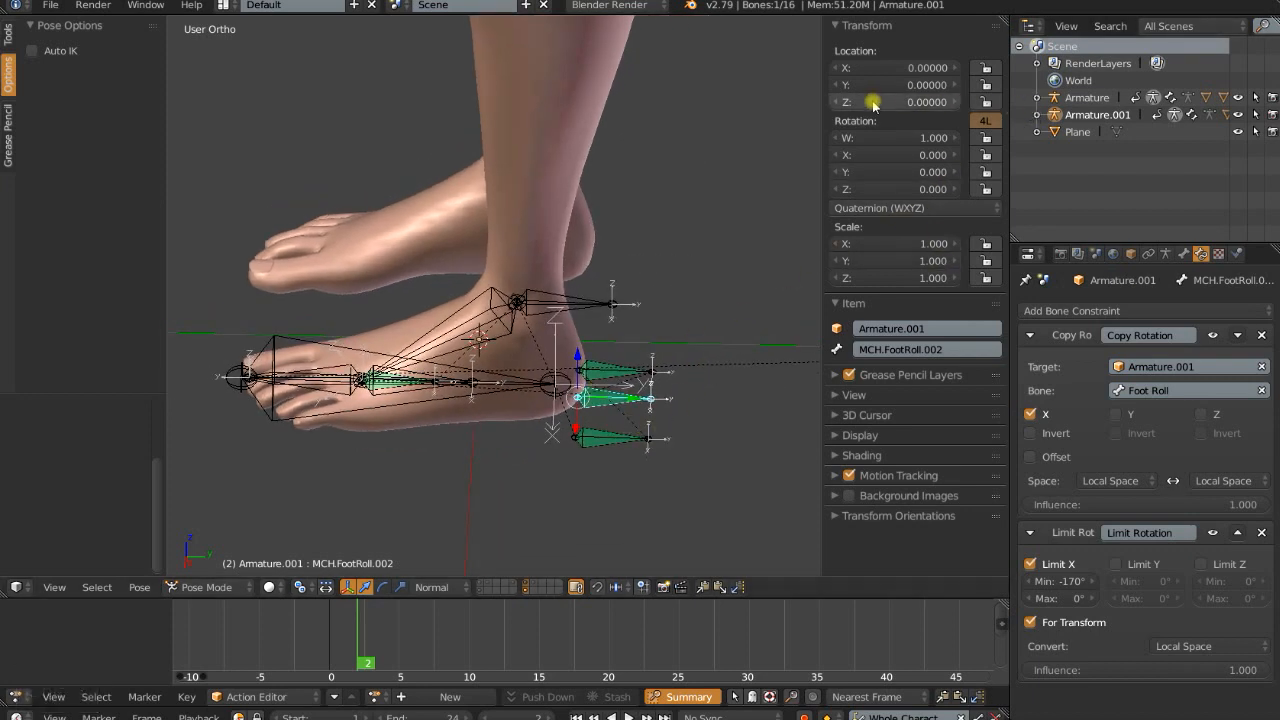
left_click(987, 71)
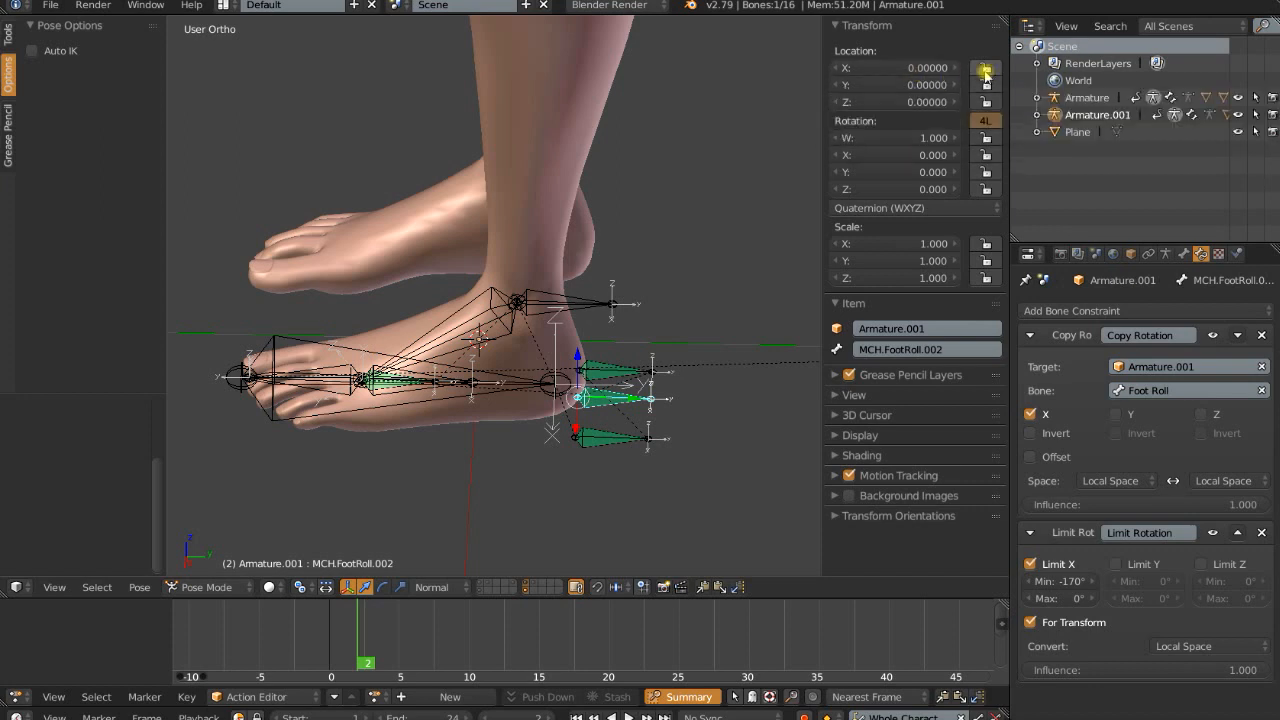
left_click(987, 103)
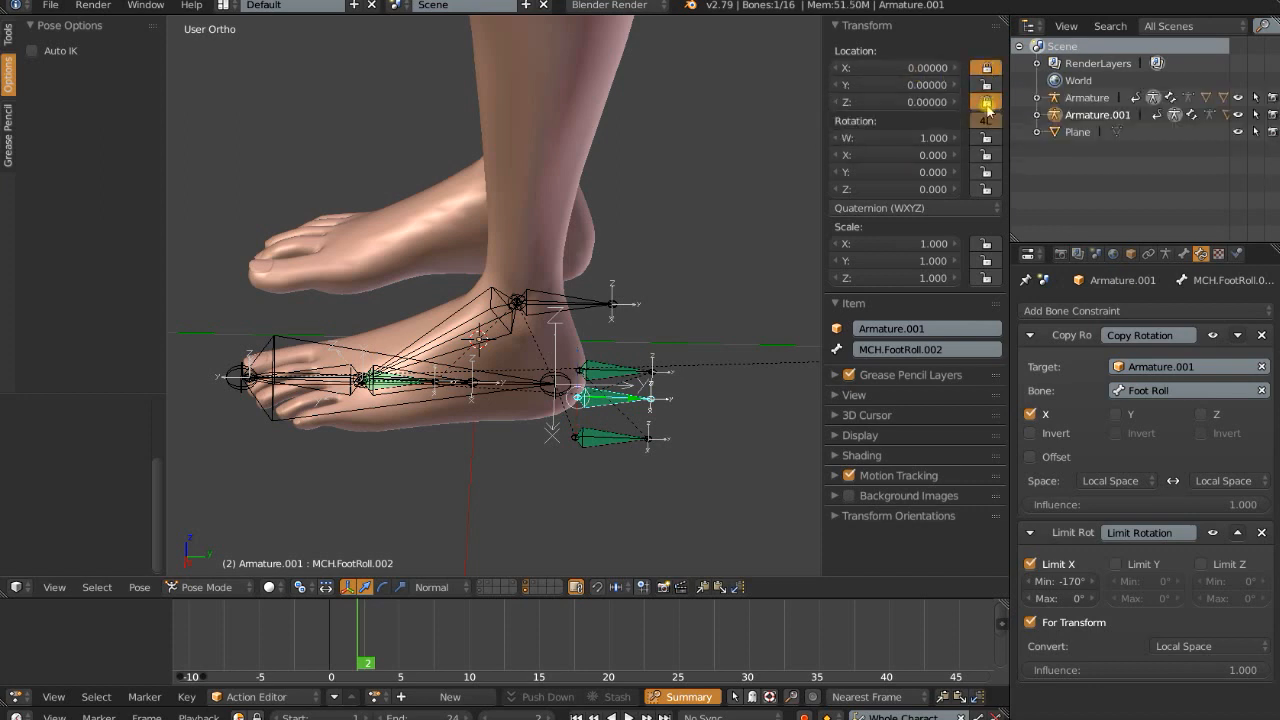
key("g")
right_click(673, 408)
left_click_drag(986, 138, 986, 280)
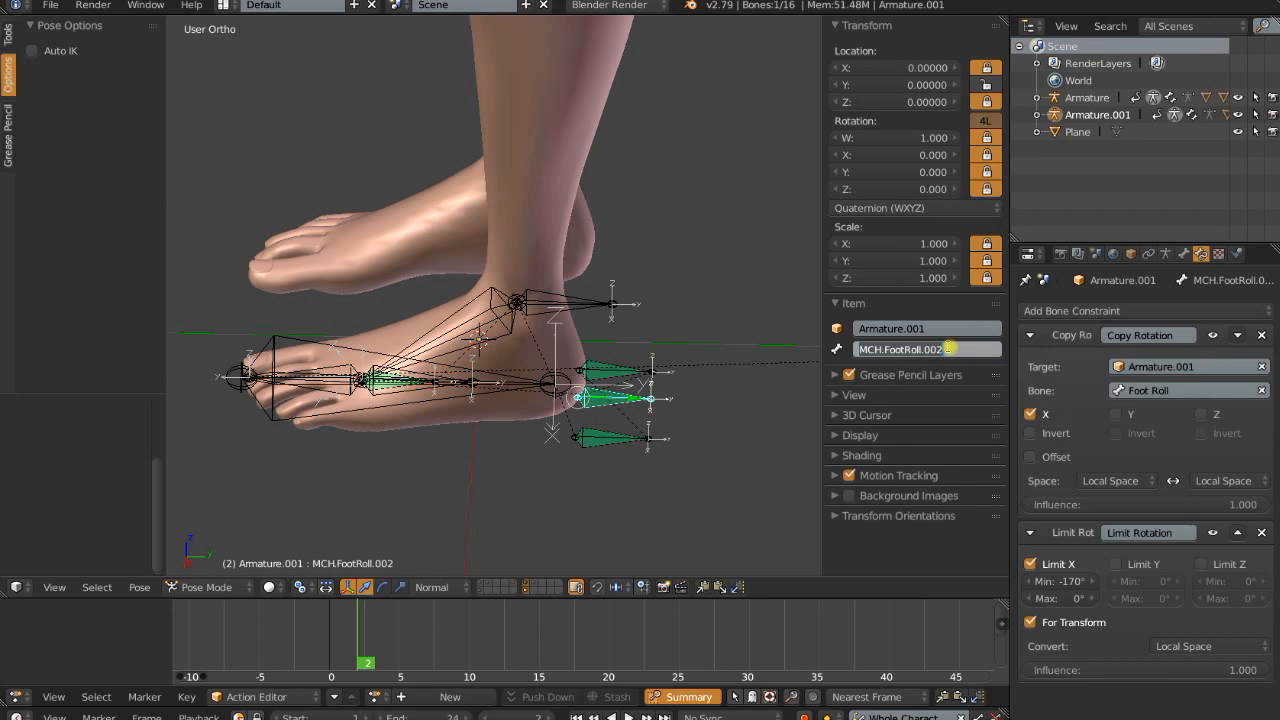
Rename the MCH.FootRoll.002 bone Heel Position
left_click(948, 347)
type("Heel Position")
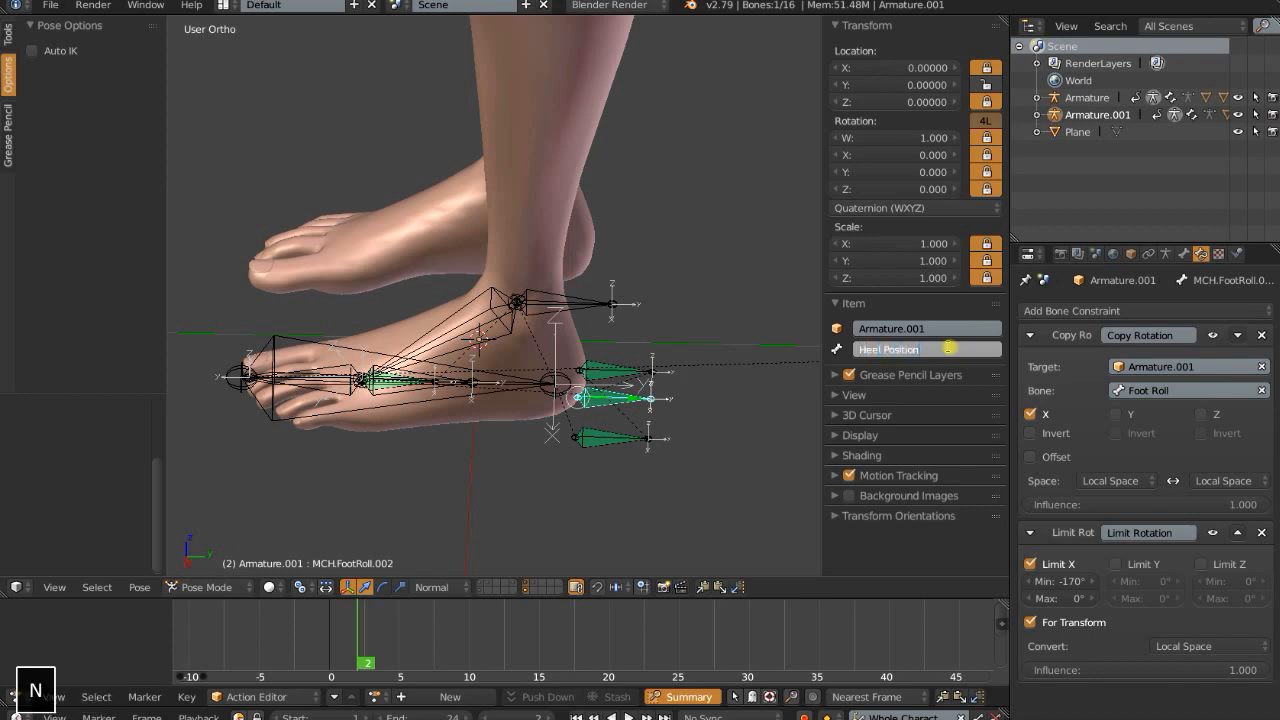
Confirm Heel Position as the selected bone's new name
key("Return")
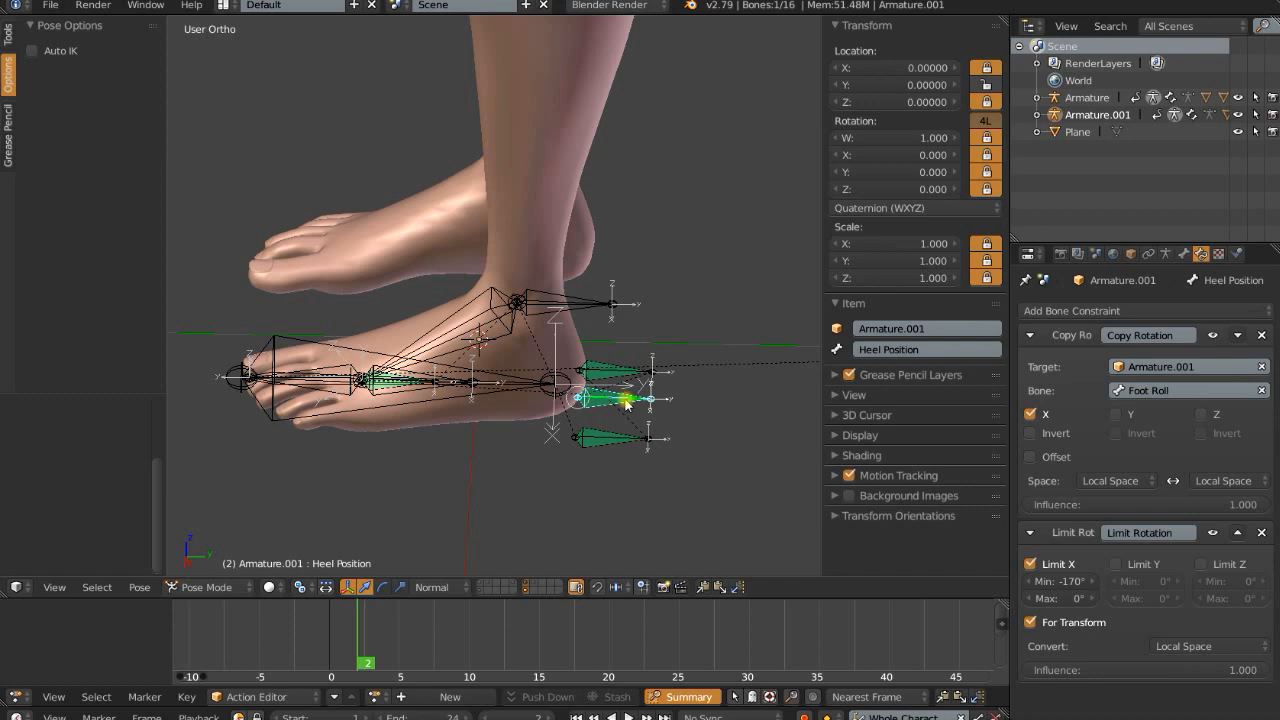
Slide the Heel Position bone forward to about -0.043 on Y and try rotating the Foot Roll bone
key("g")
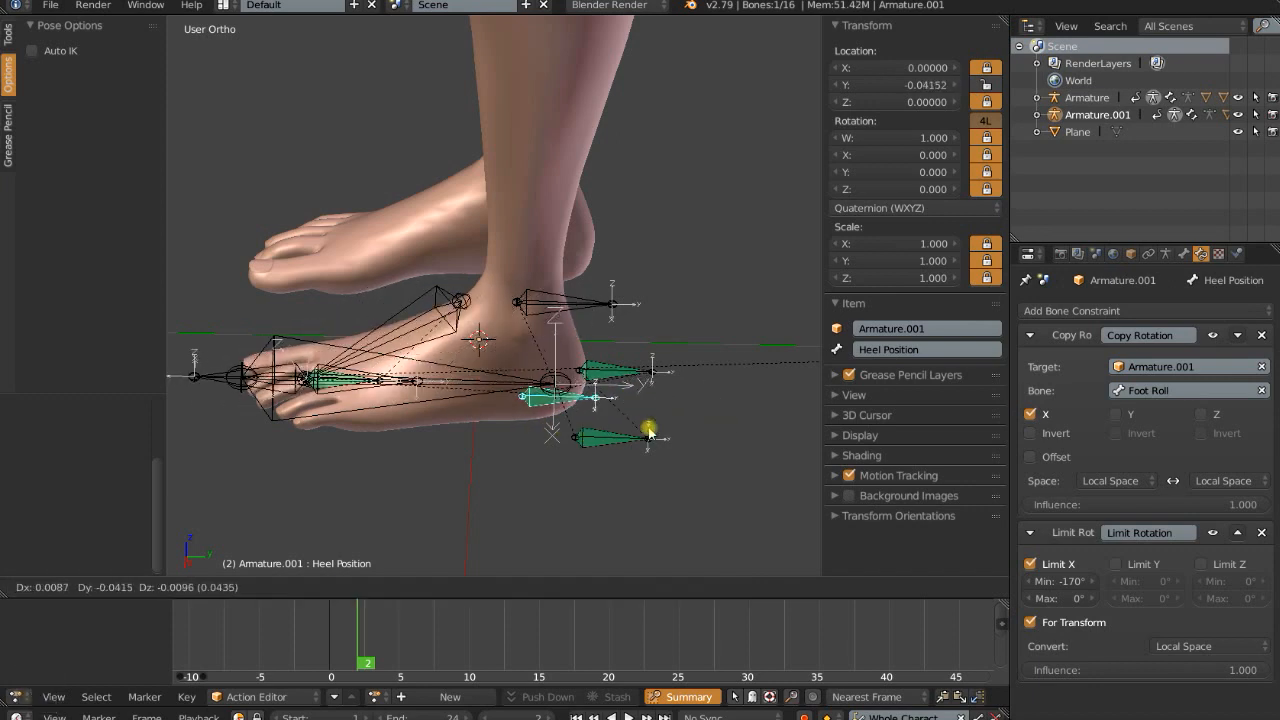
left_click(375, 393)
right_click(580, 303)
key("r")
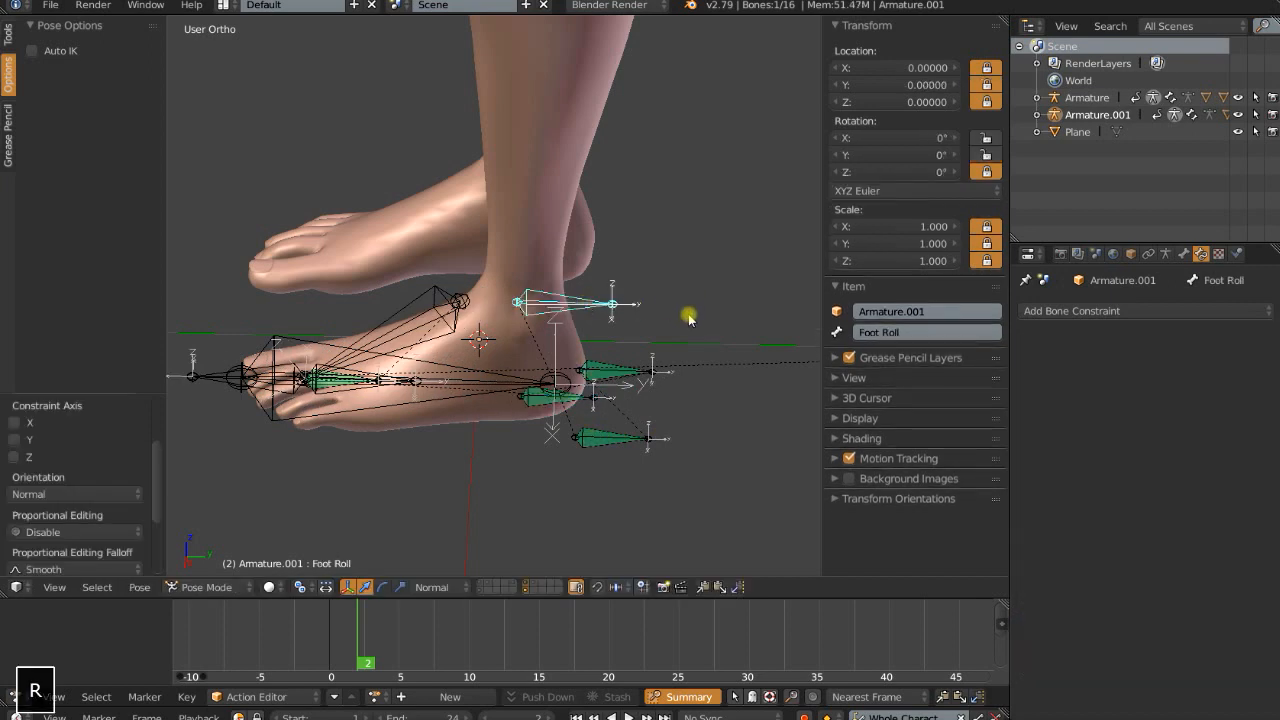
right_click(654, 311)
Try moving Heel Position again, and check the Heel Height and Foot.IK bones around the ball of the foot
right_click(586, 397)
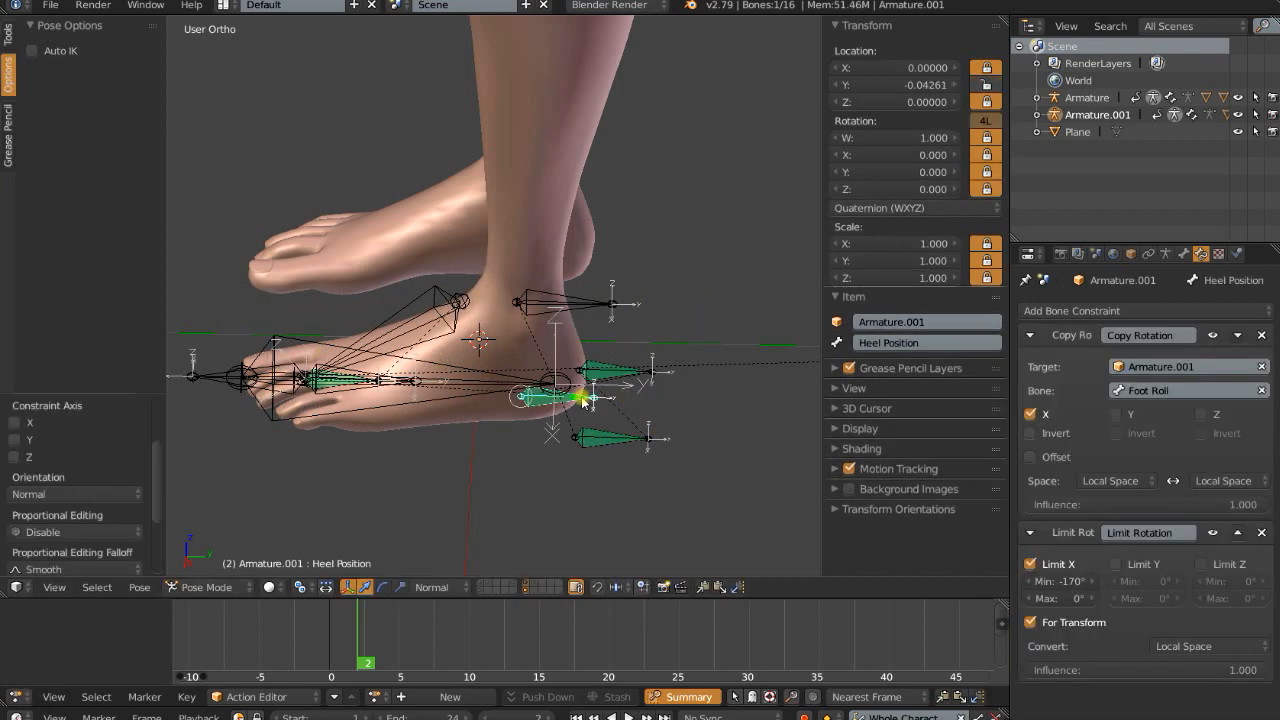
key("g")
right_click(628, 408)
right_click(395, 384)
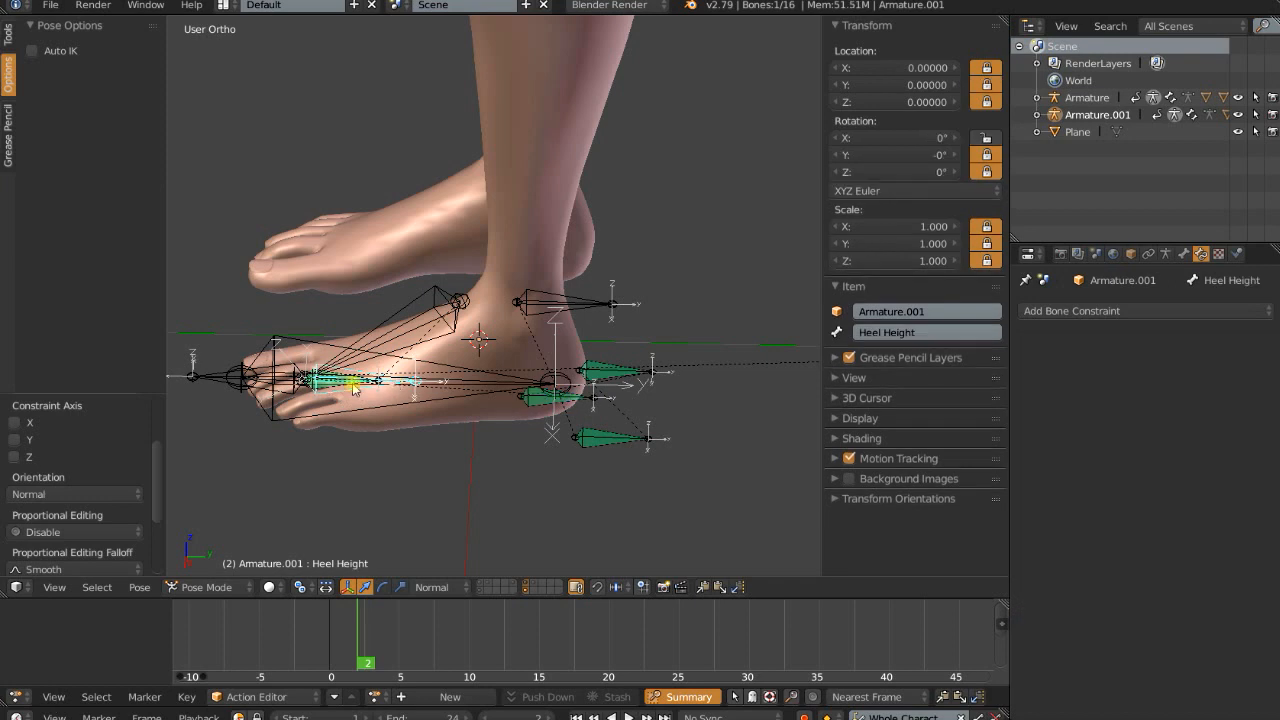
right_click(395, 384)
right_click(395, 384)
right_click(346, 376)
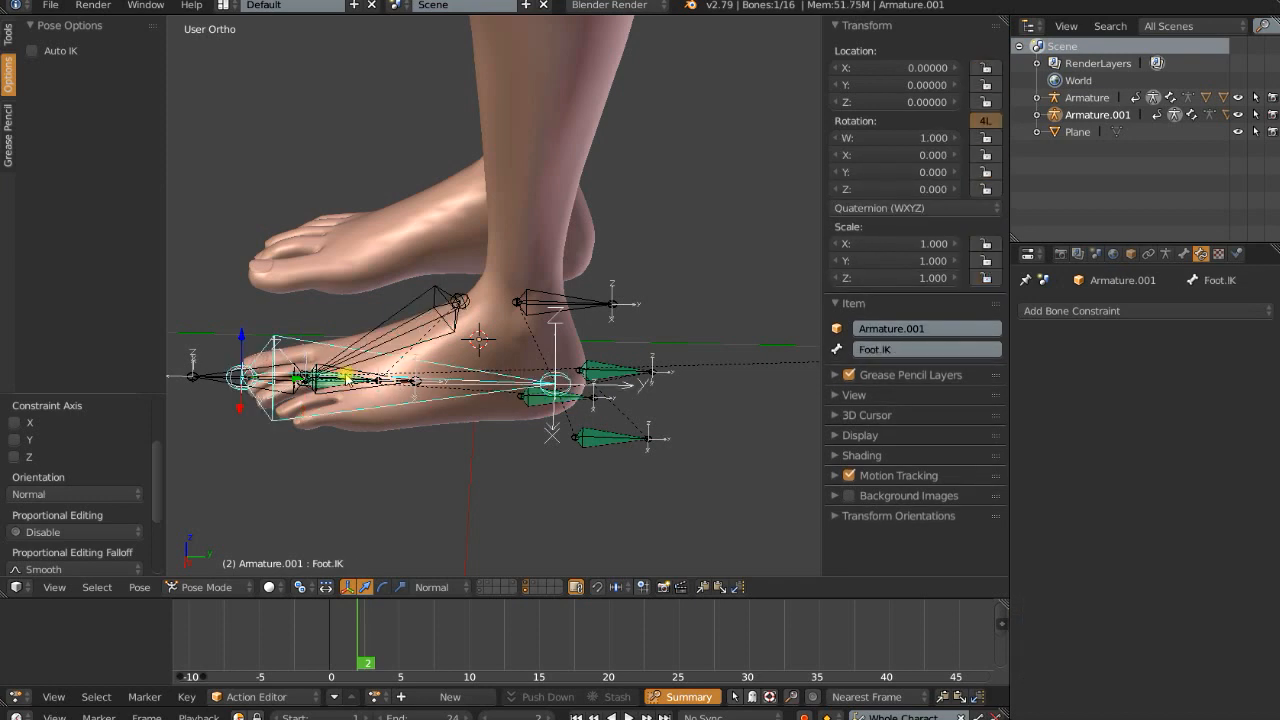
Slide the Heel Position bone back and forth along its Y axis, leaving it at about -0.062
right_click(593, 402)
key("g")
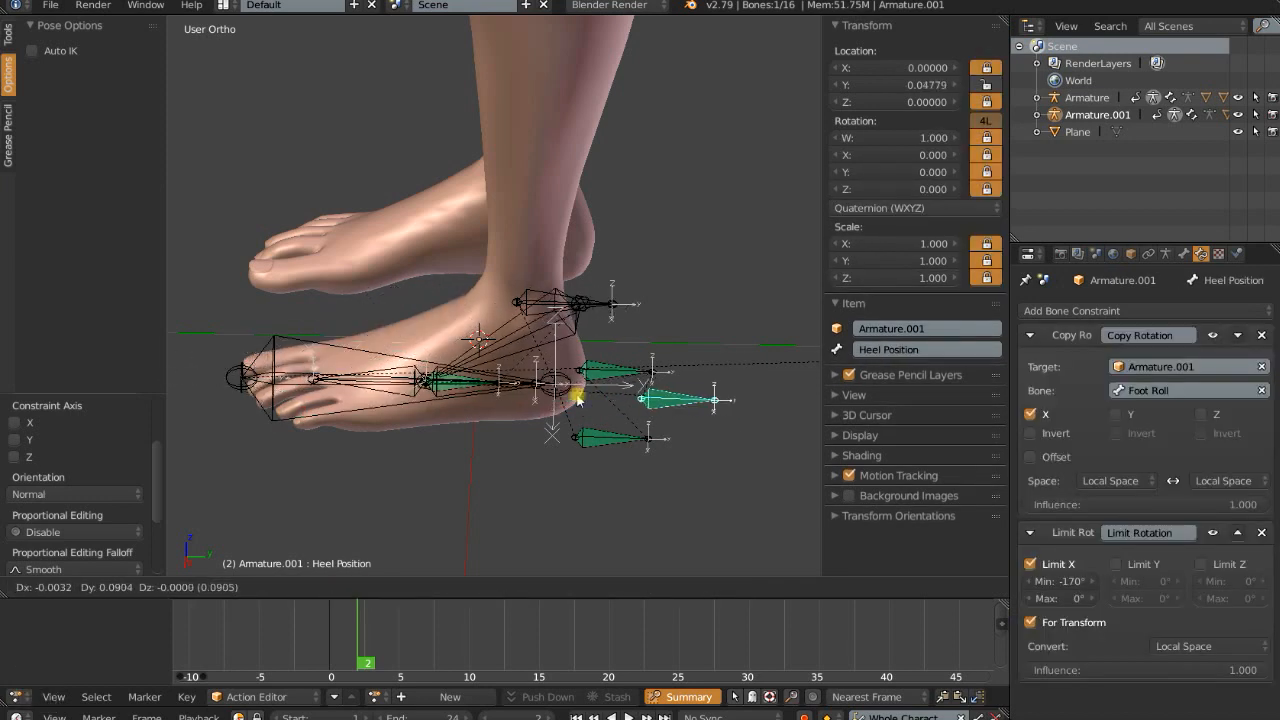
right_click(638, 408)
key("g")
left_click(704, 406)
key("alt+r")
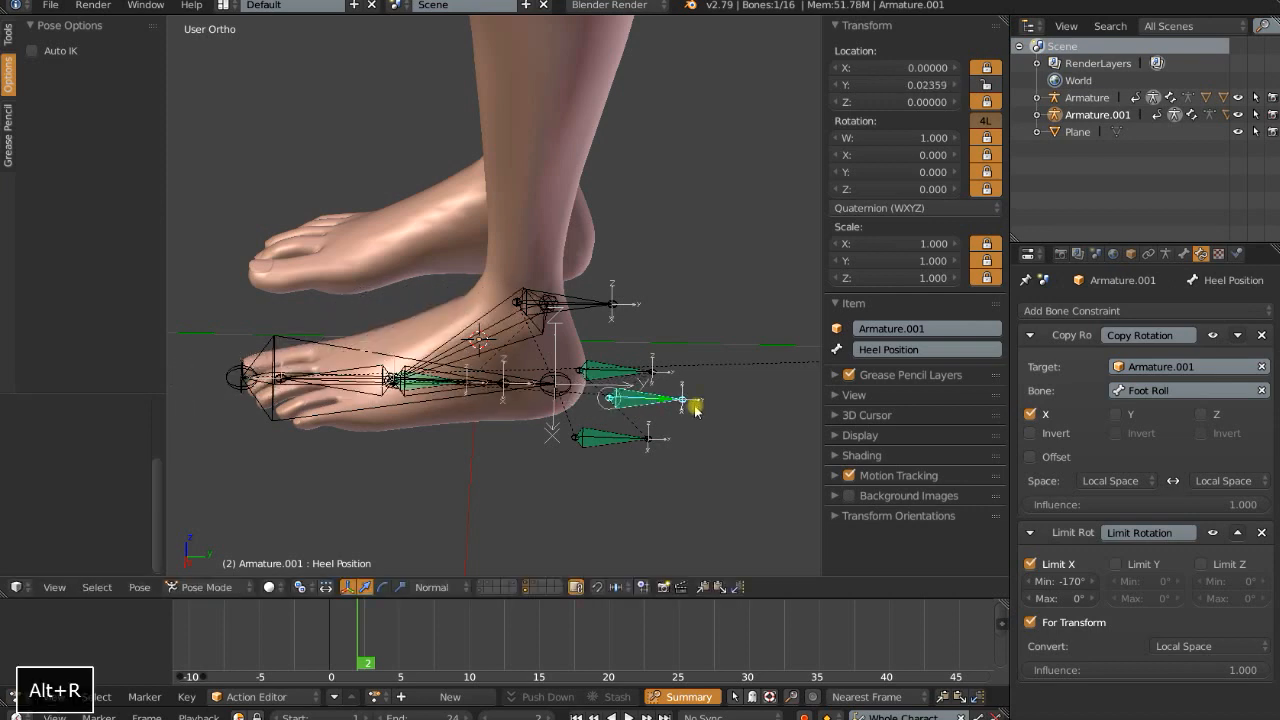
key("g")
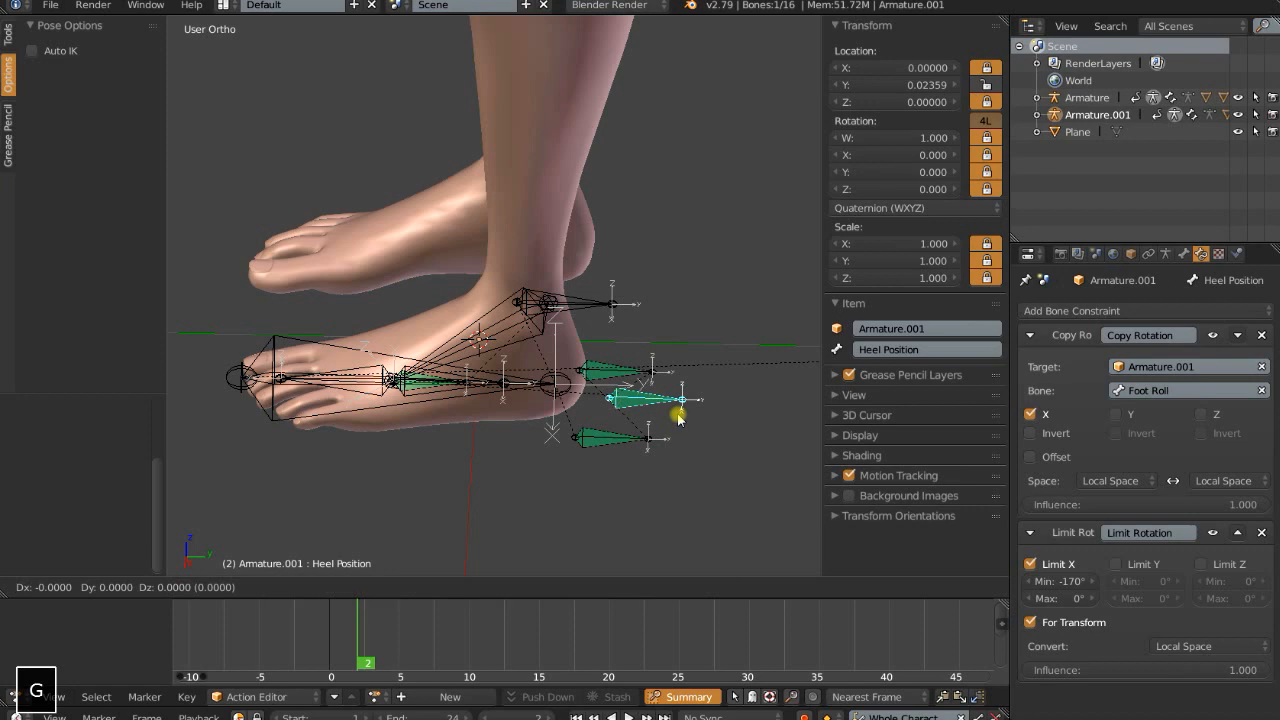
left_click(566, 430)
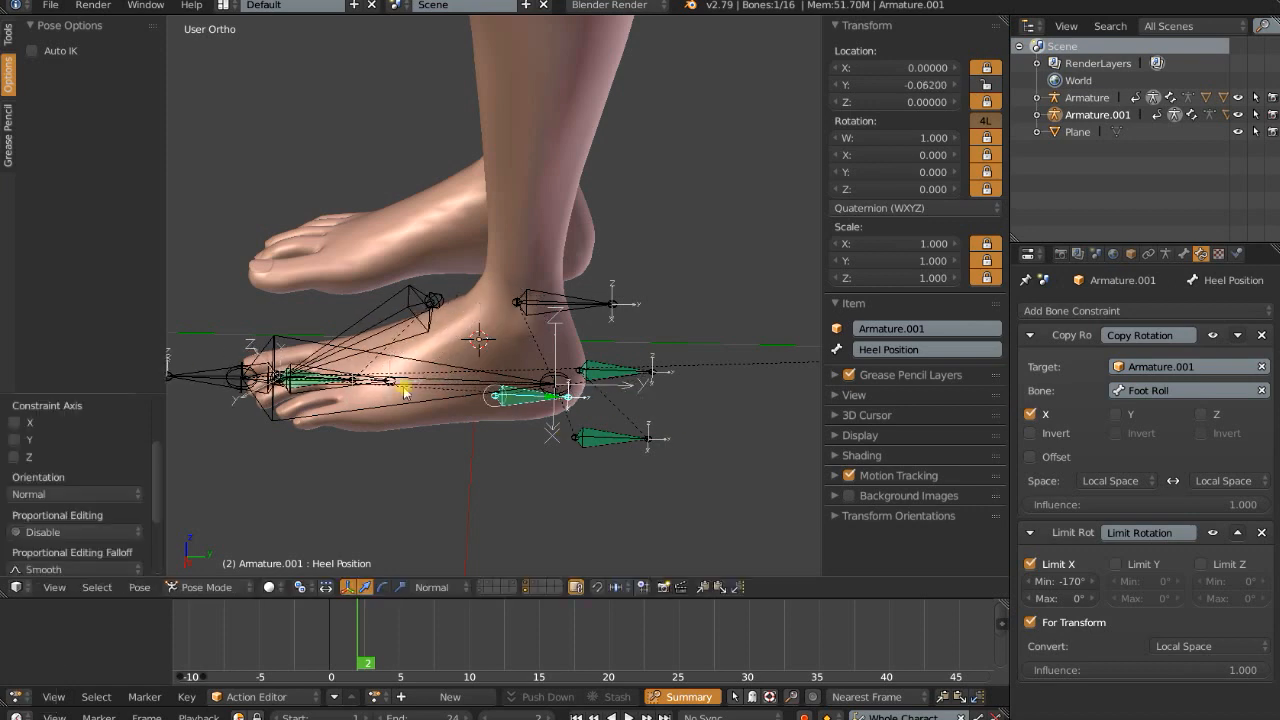
Unlock Heel Height's Y location and slide the bone to about 0.034 on Y
right_click(340, 395)
left_click(986, 85)
key("g")
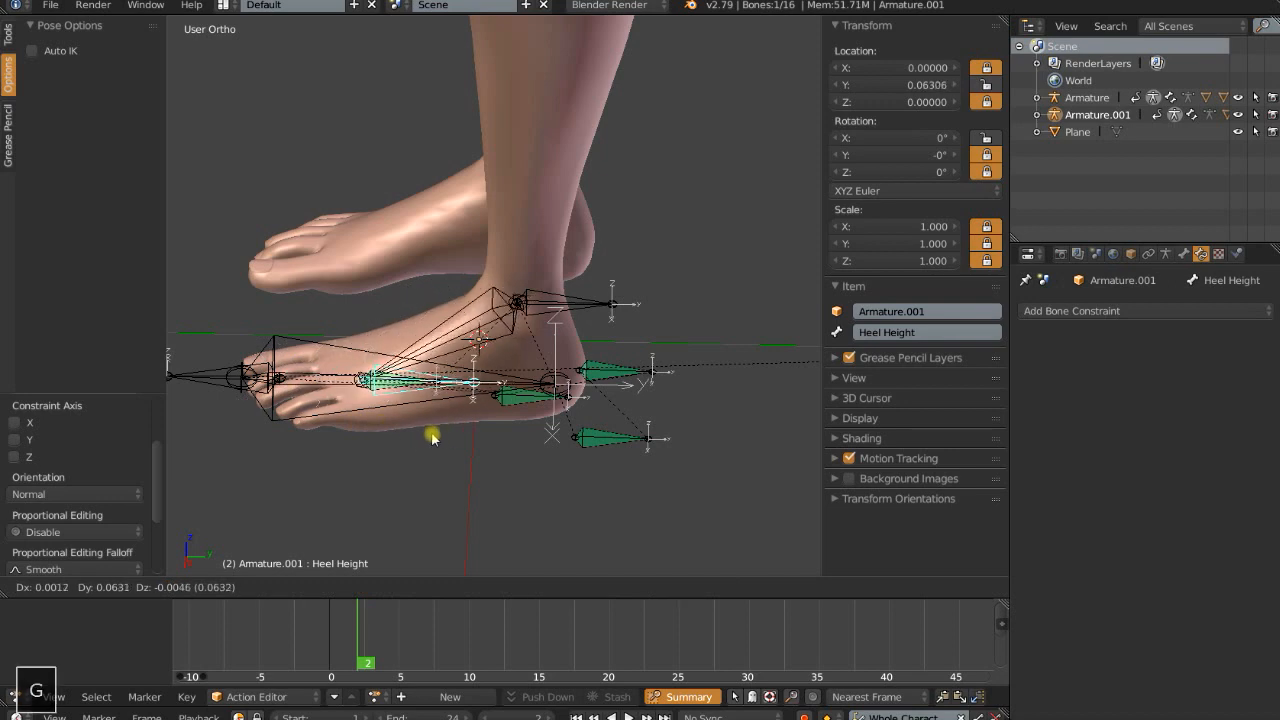
left_click(477, 399)
Reset the transforms of all bones to their rest pose
key("a")
key("alt+r")
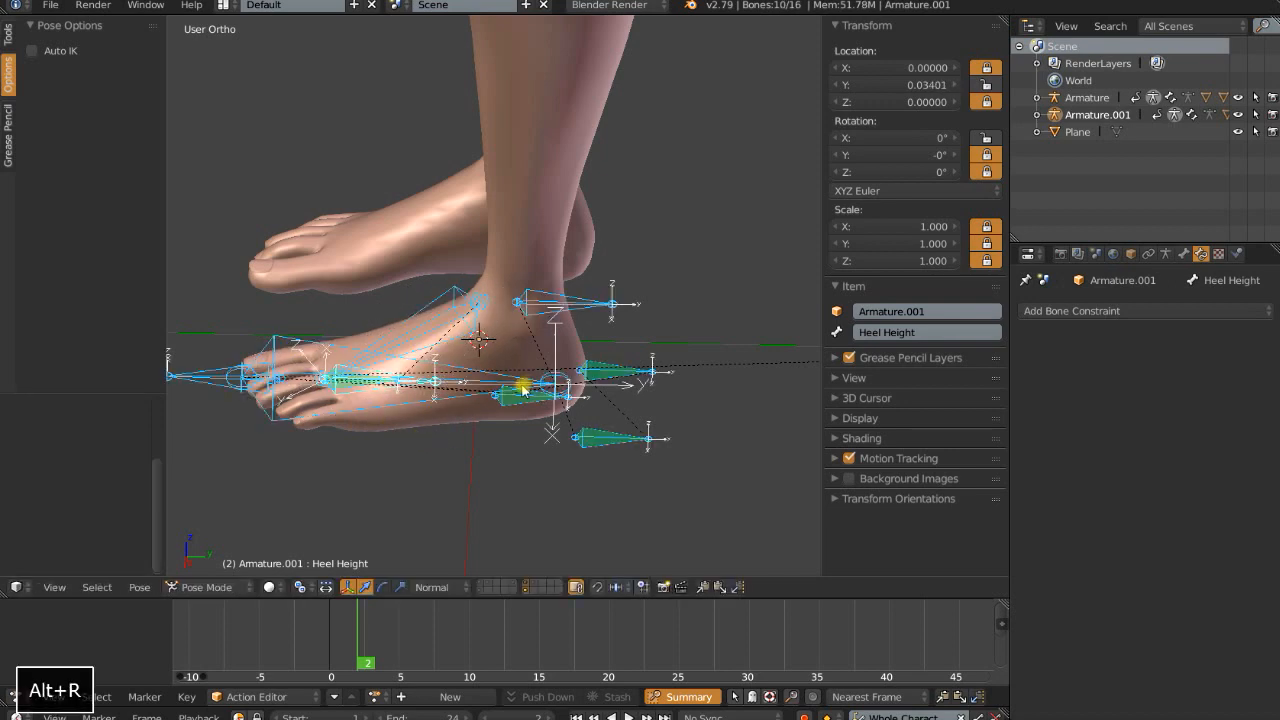
key("alt+s")
mouse_move(635, 415)
middle_mouse_down()
mouse_move(603, 380)
mouse_move(629, 406)
middle_mouse_up()
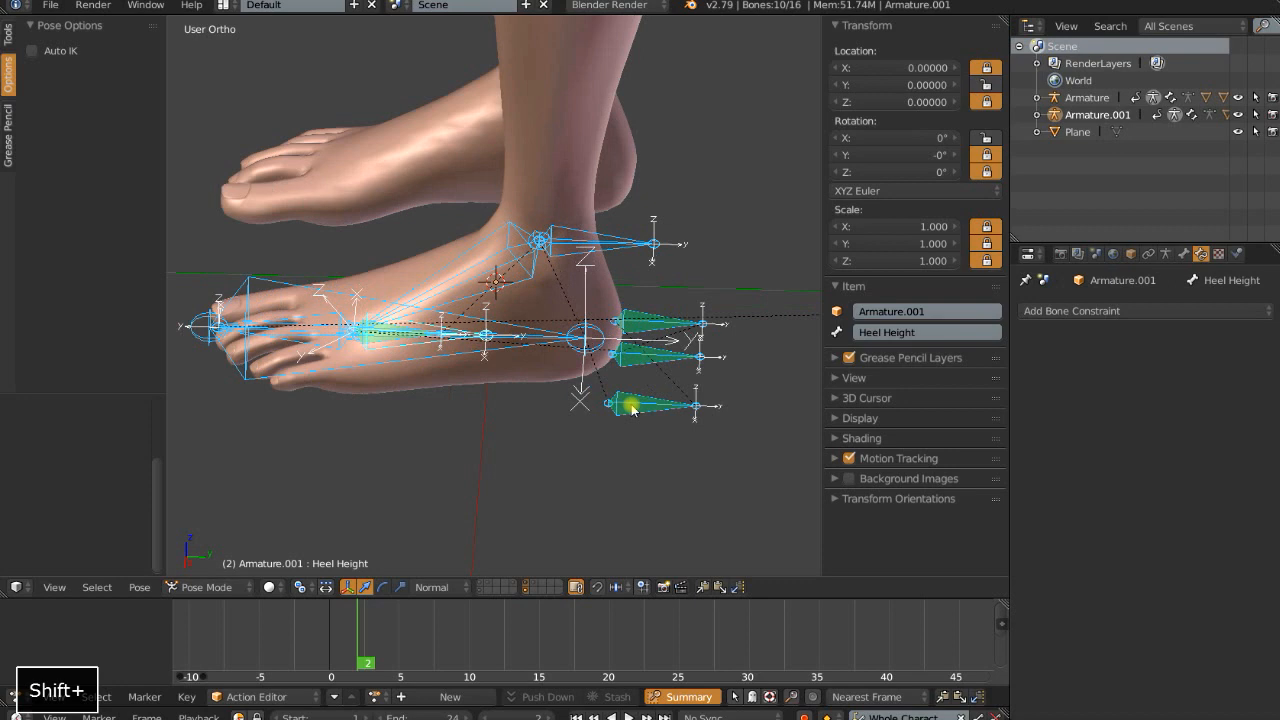
Add a Transformation constraint to the Heel Height bone with Heel Position as its target
right_click(668, 365)
scroll(668, 365, "up", 3)
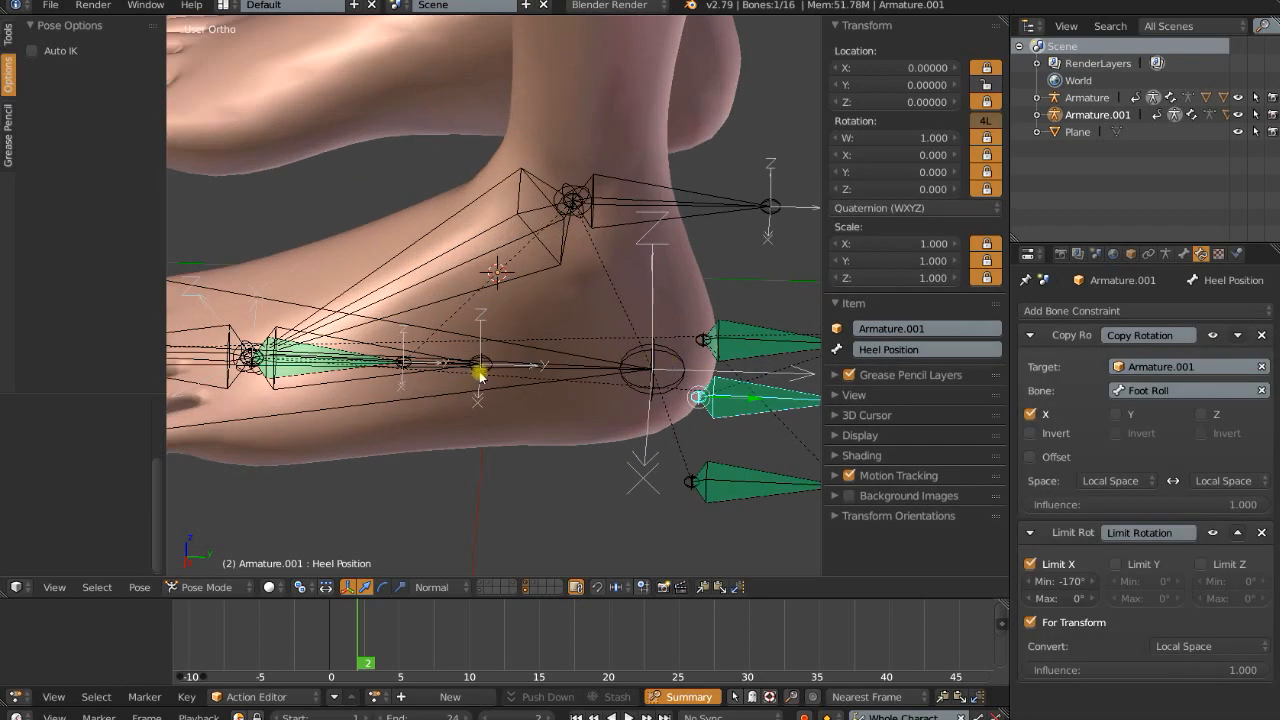
right_click(390, 381, "shift")
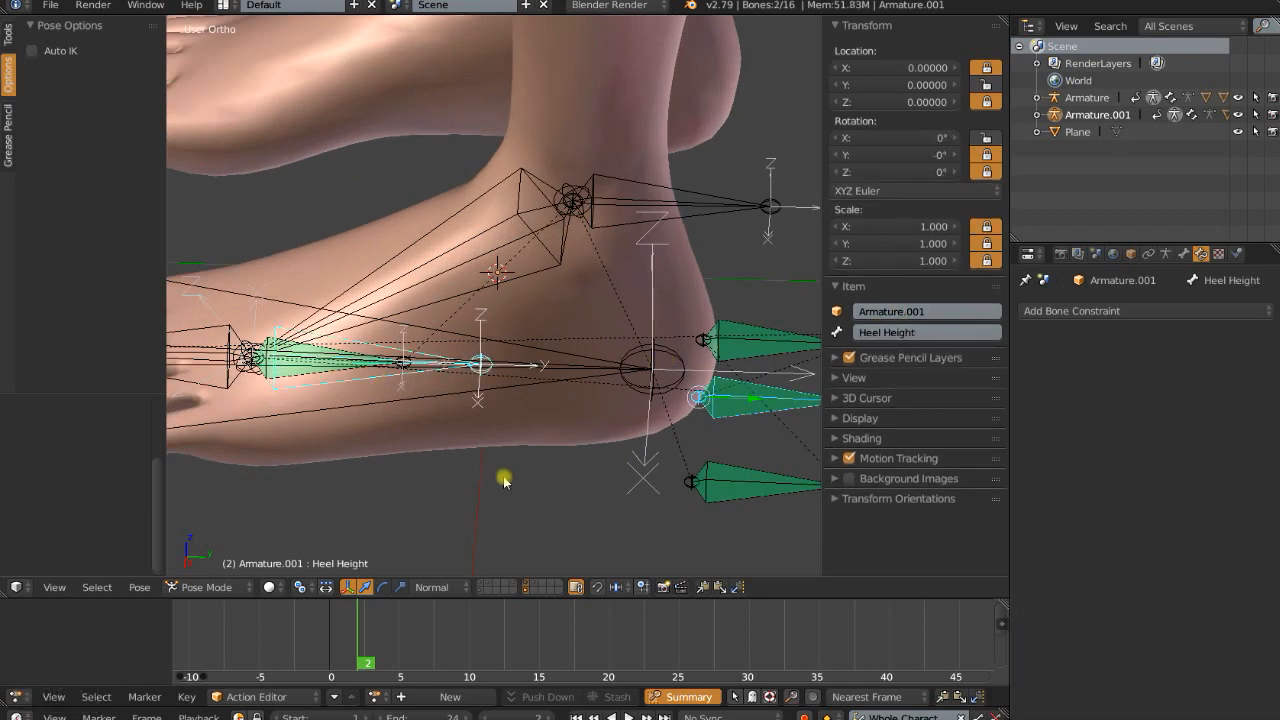
key("ctrl+shift+c")
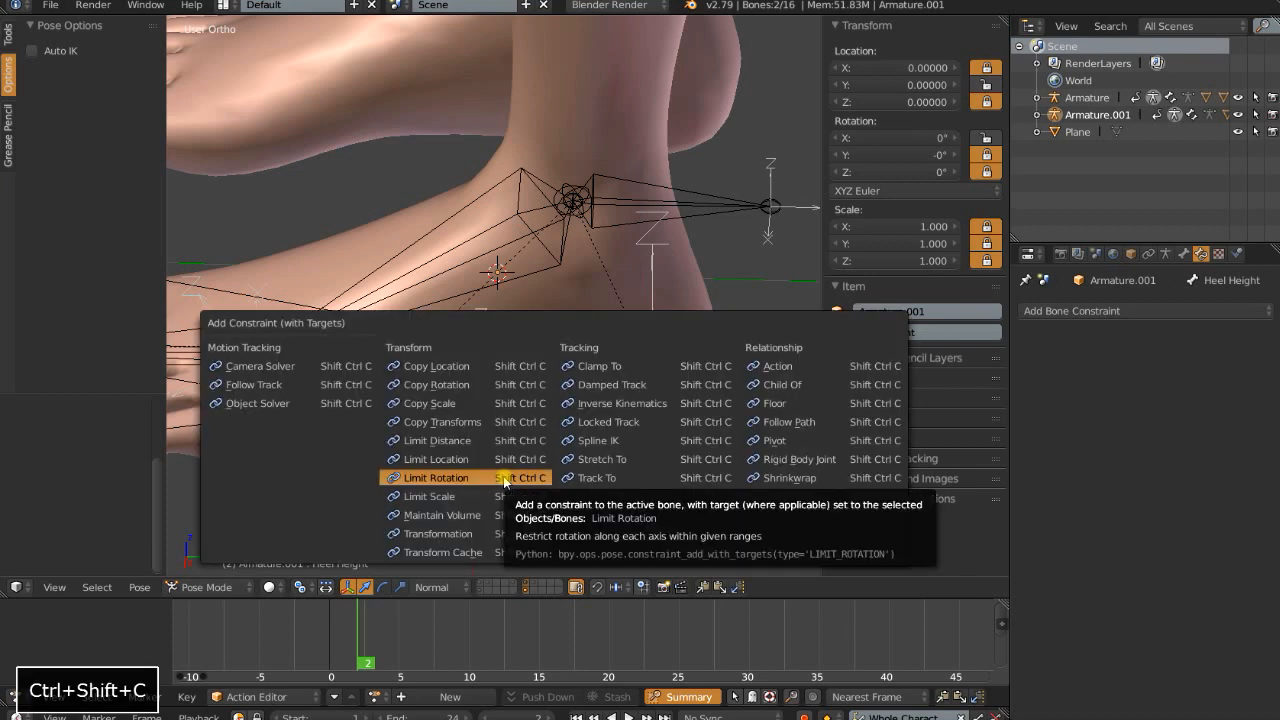
left_click(467, 536)
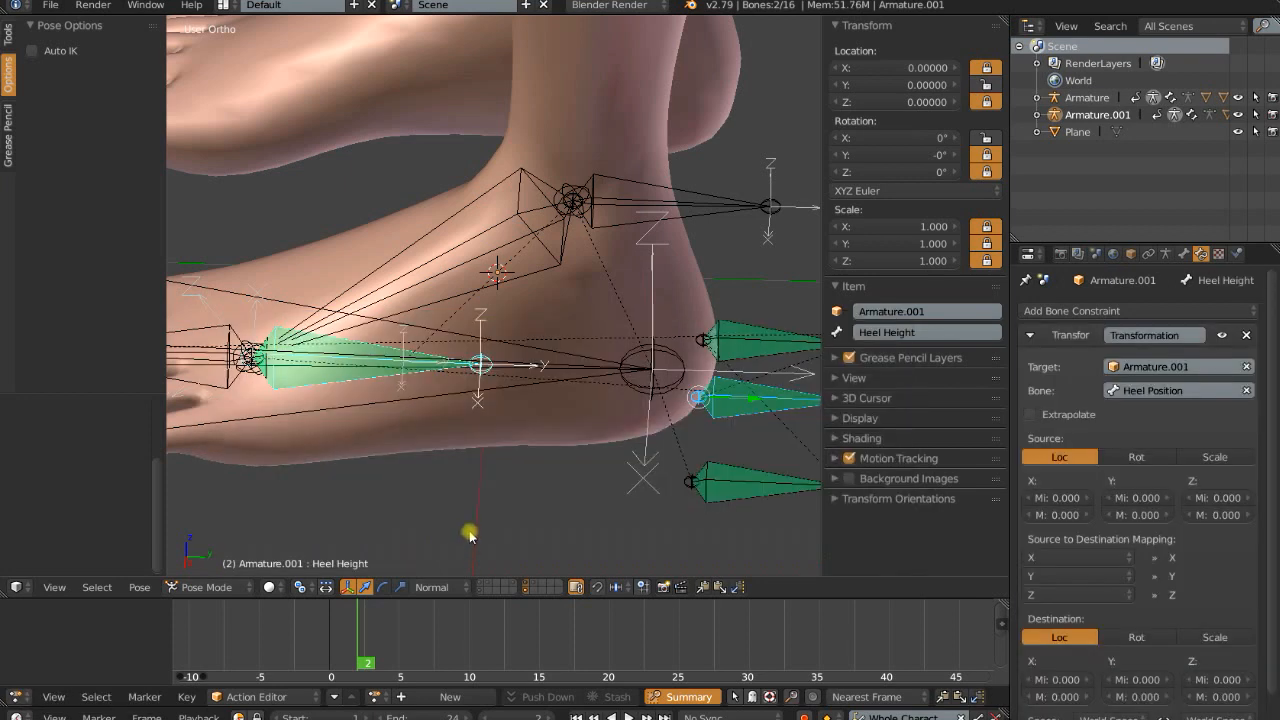
Enable Extrapolate on the Transformation constraint and set the source location's Y maximum to 1
left_click(1031, 414)
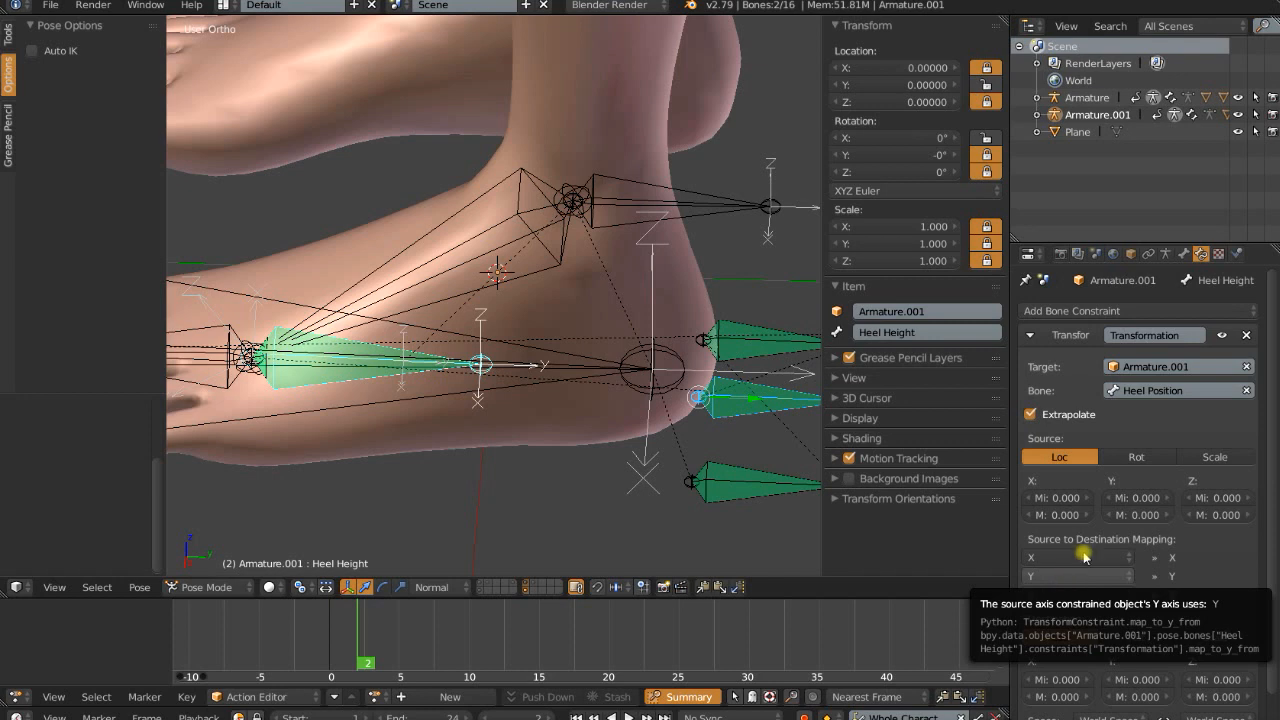
left_click(1138, 515)
type("1")
key("Return")
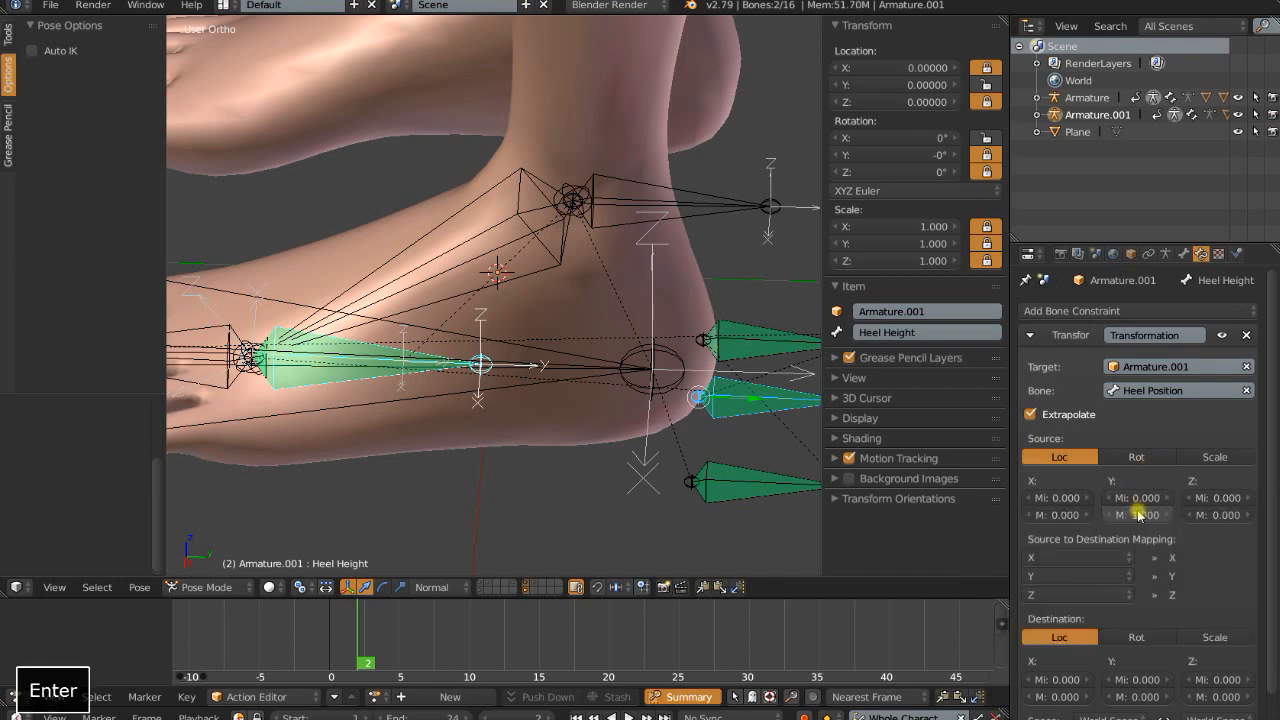
Set the constraint's target and owner spaces to Local Space and its destination location's Y maximum to -1
scroll(1142, 520, "down", 1)
left_click(1110, 686)
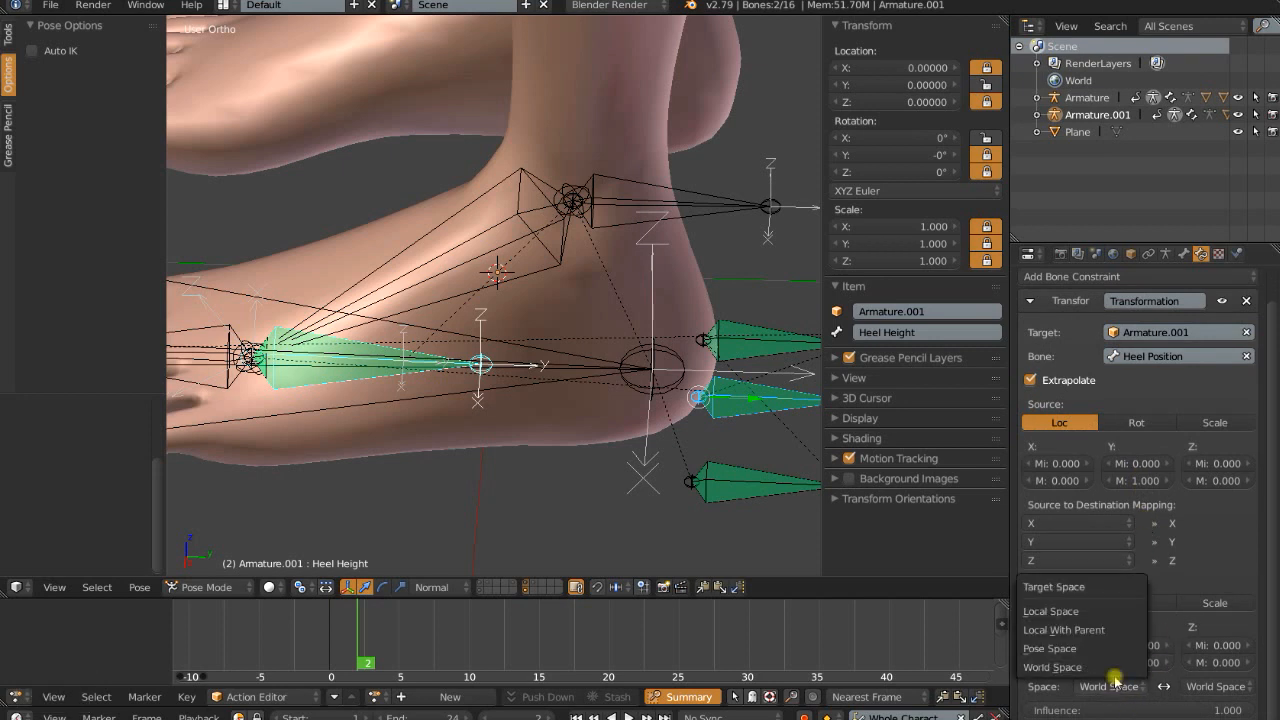
left_click(1090, 611)
left_click(1215, 686)
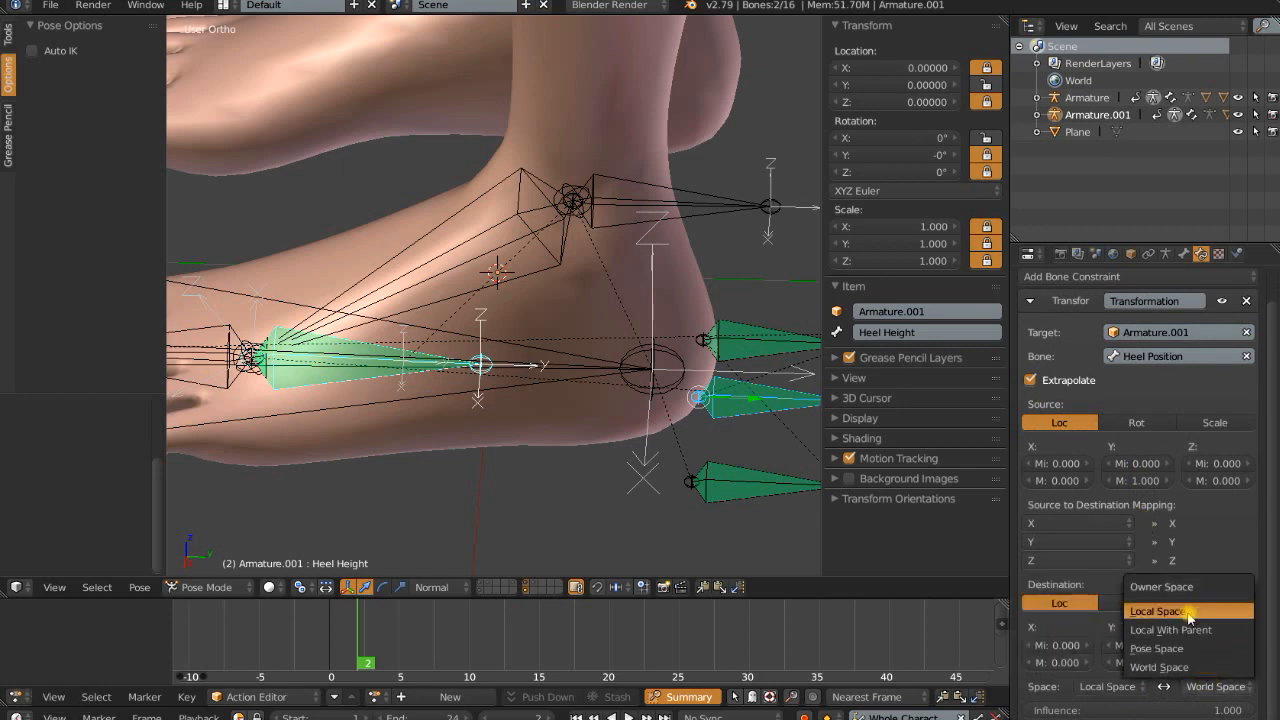
left_click(1152, 611)
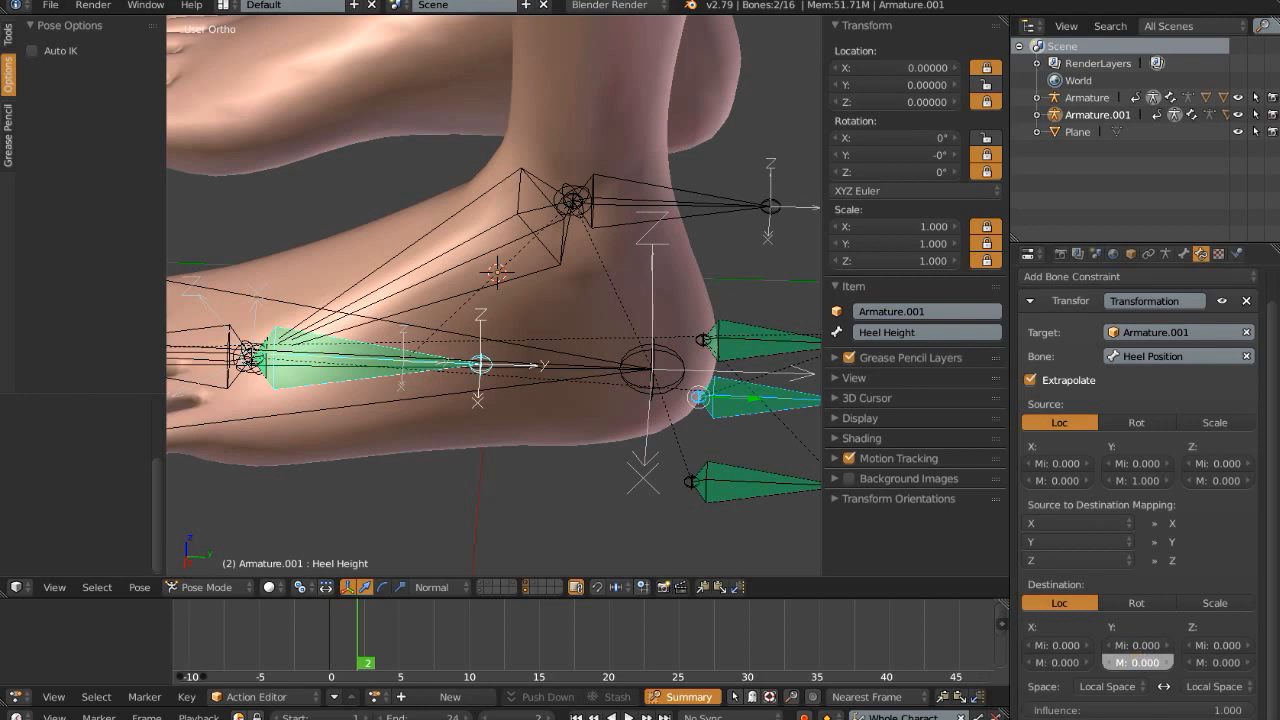
type("1")
key("Return")
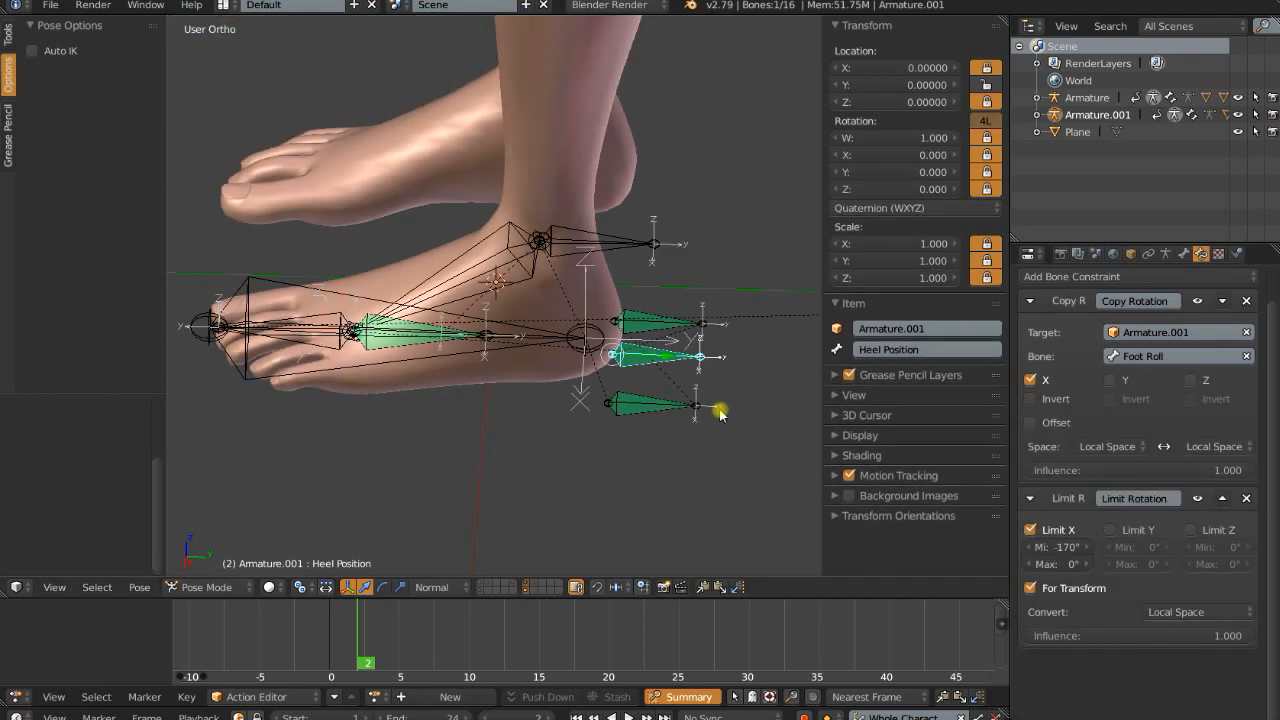
Try sliding Heel Position forward to about -0.086 on Y, and check it against the Toe.IK bone
key("g")
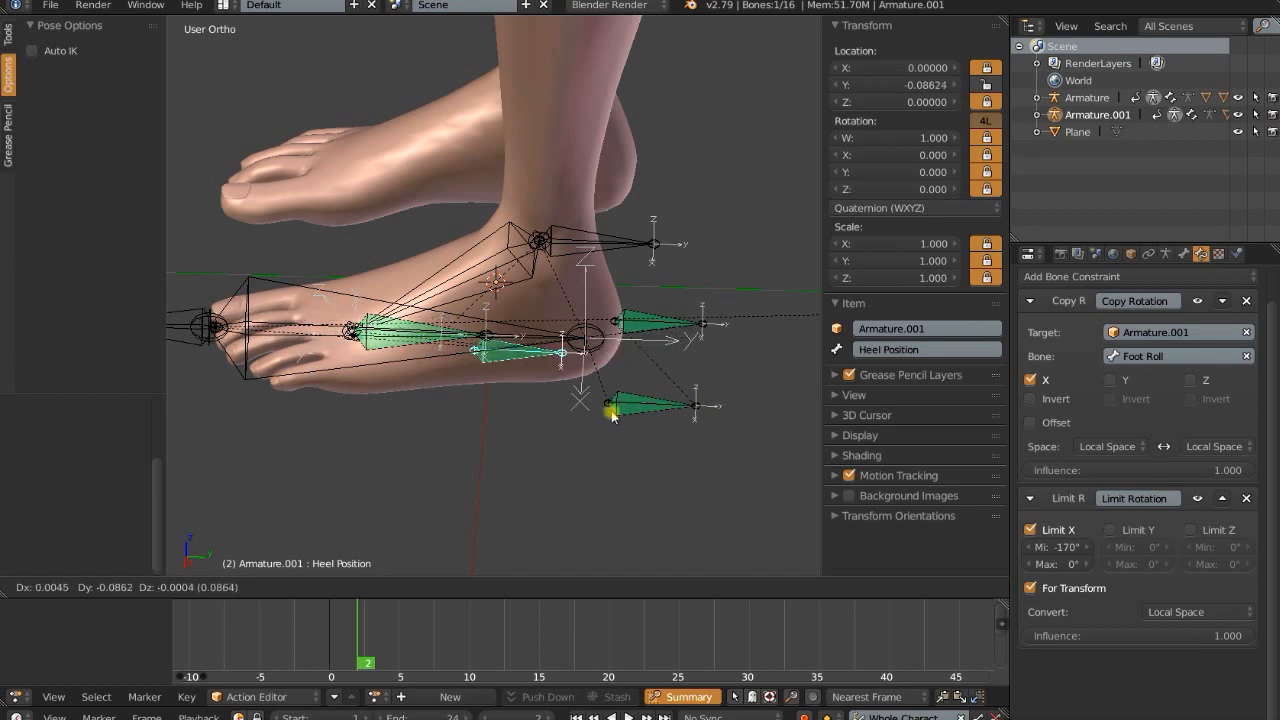
key("Escape")
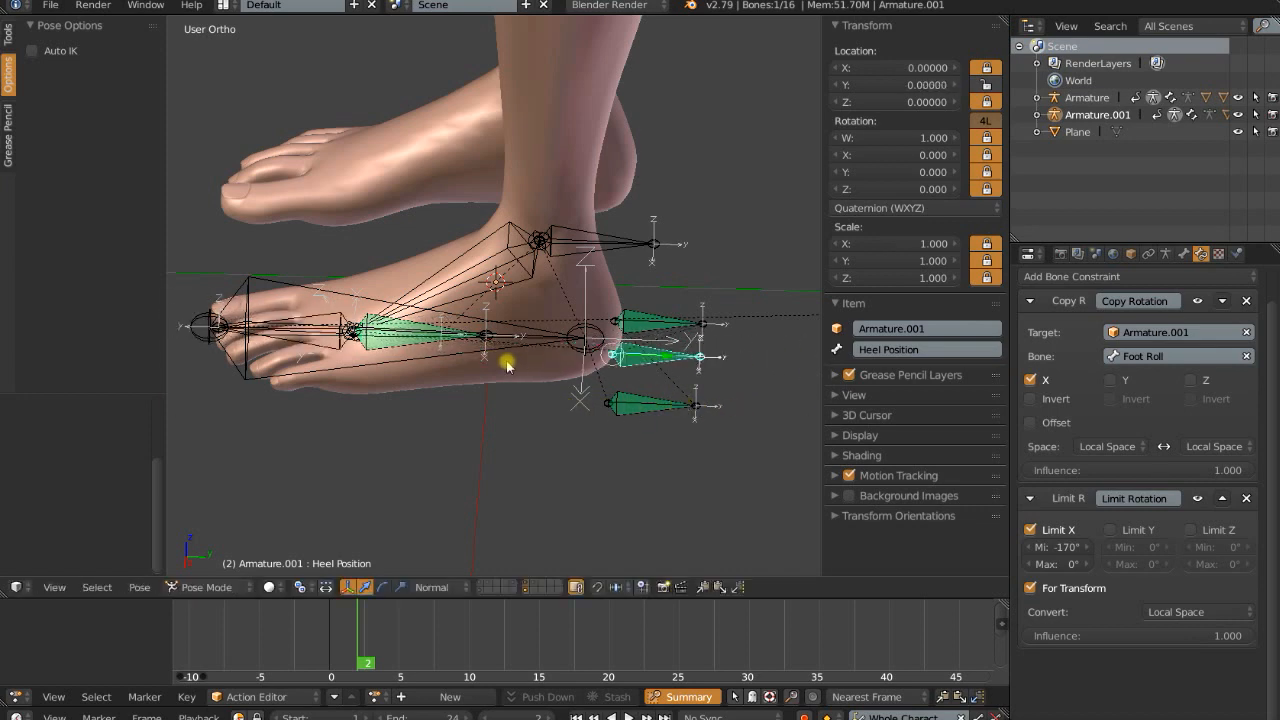
right_click(316, 318)
middle_click_drag(352, 362, 418, 395, "shift")
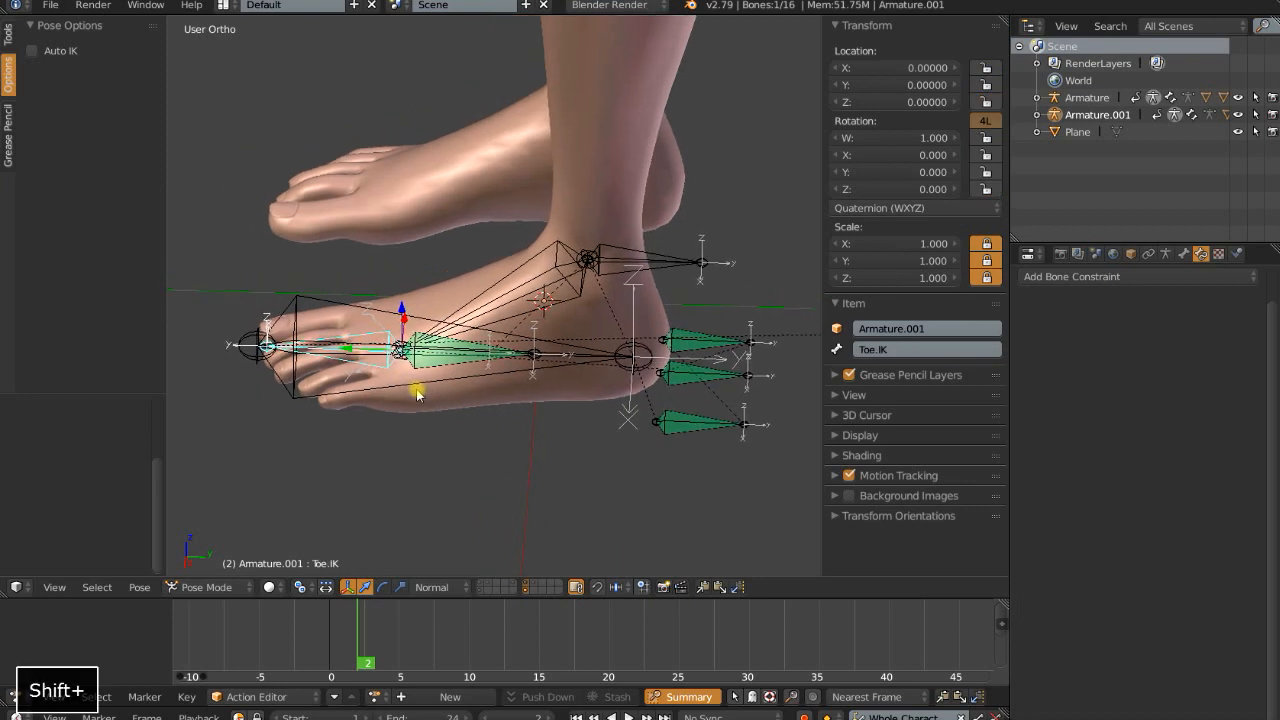
right_click(703, 373)
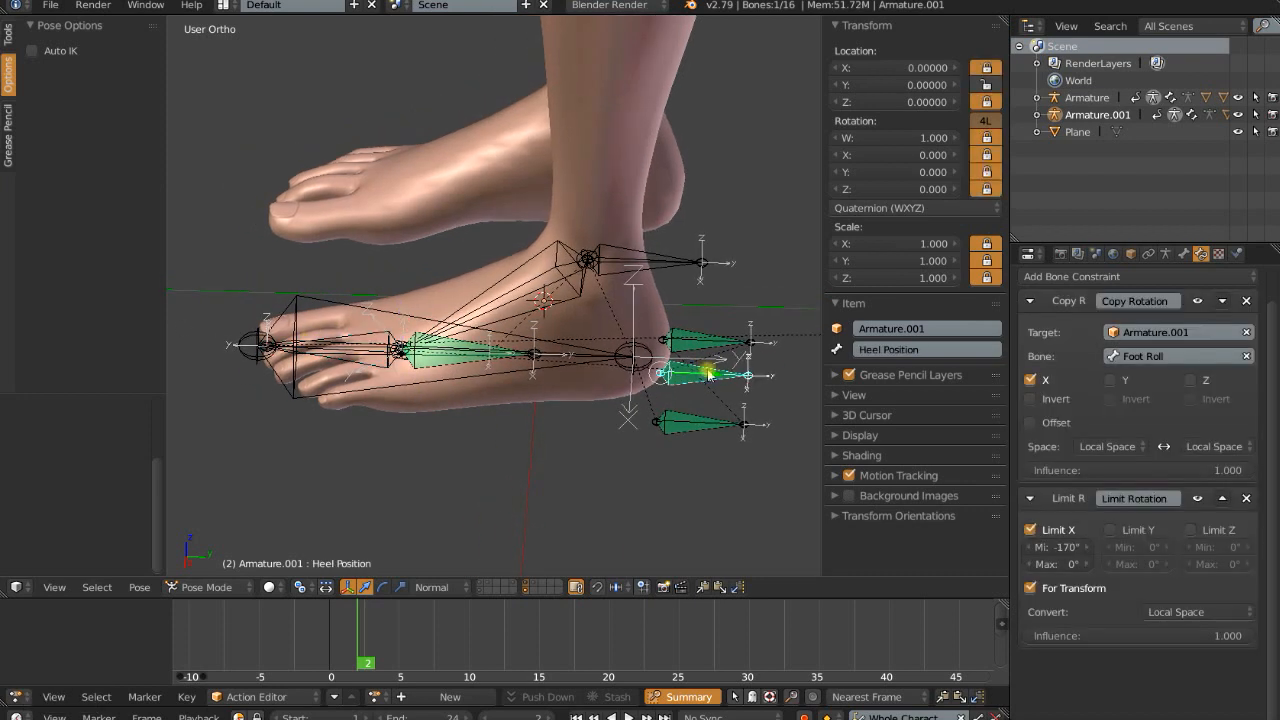
scroll(466, 386, "up", 1)
Add a Copy Location constraint to the Toe.IK bone with Heel Height as its target
right_click(335, 352)
middle_click_drag(335, 352, 480, 362, "shift")
scroll(488, 366, "down", 3)
scroll(532, 376, "up", 3)
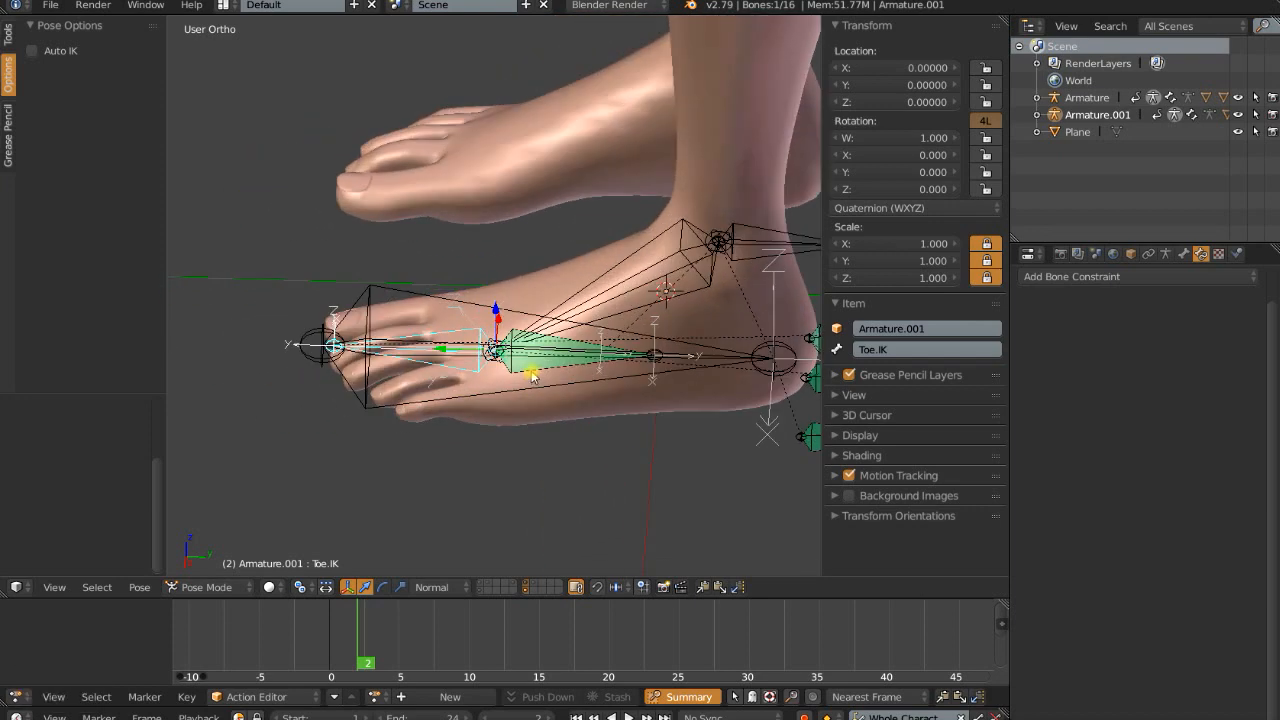
scroll(520, 365, "up", 4)
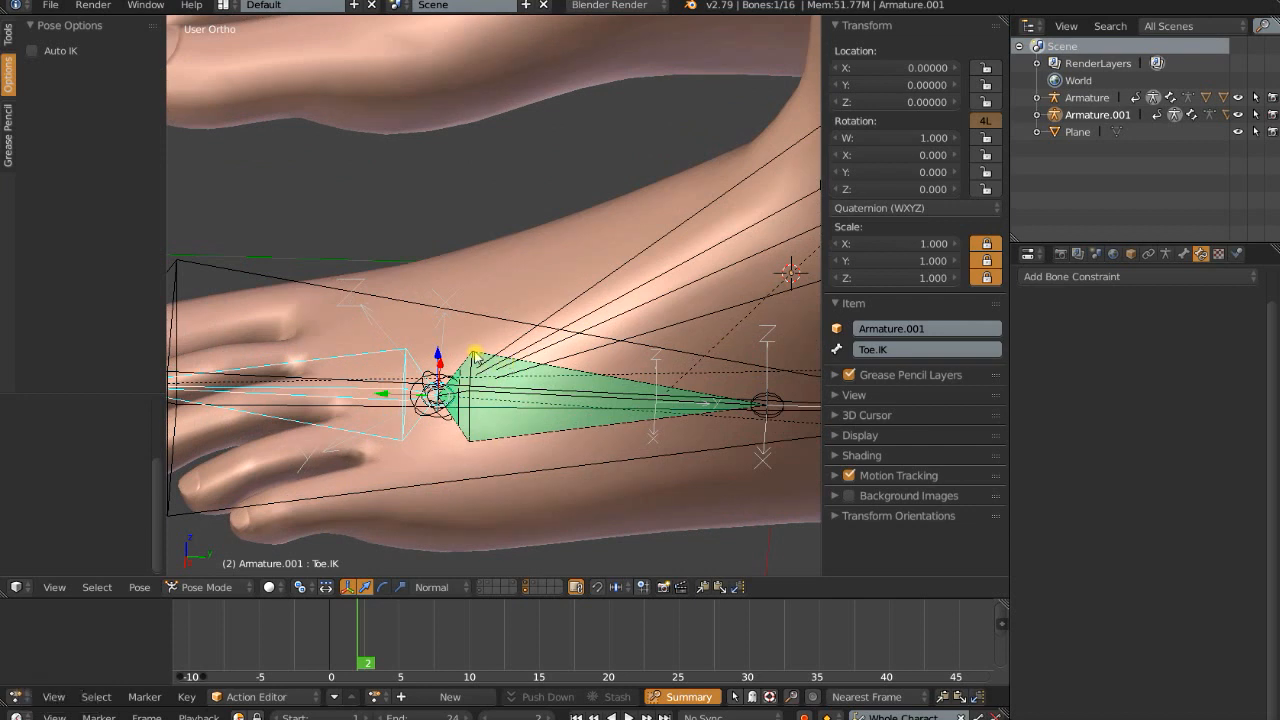
right_click(475, 357)
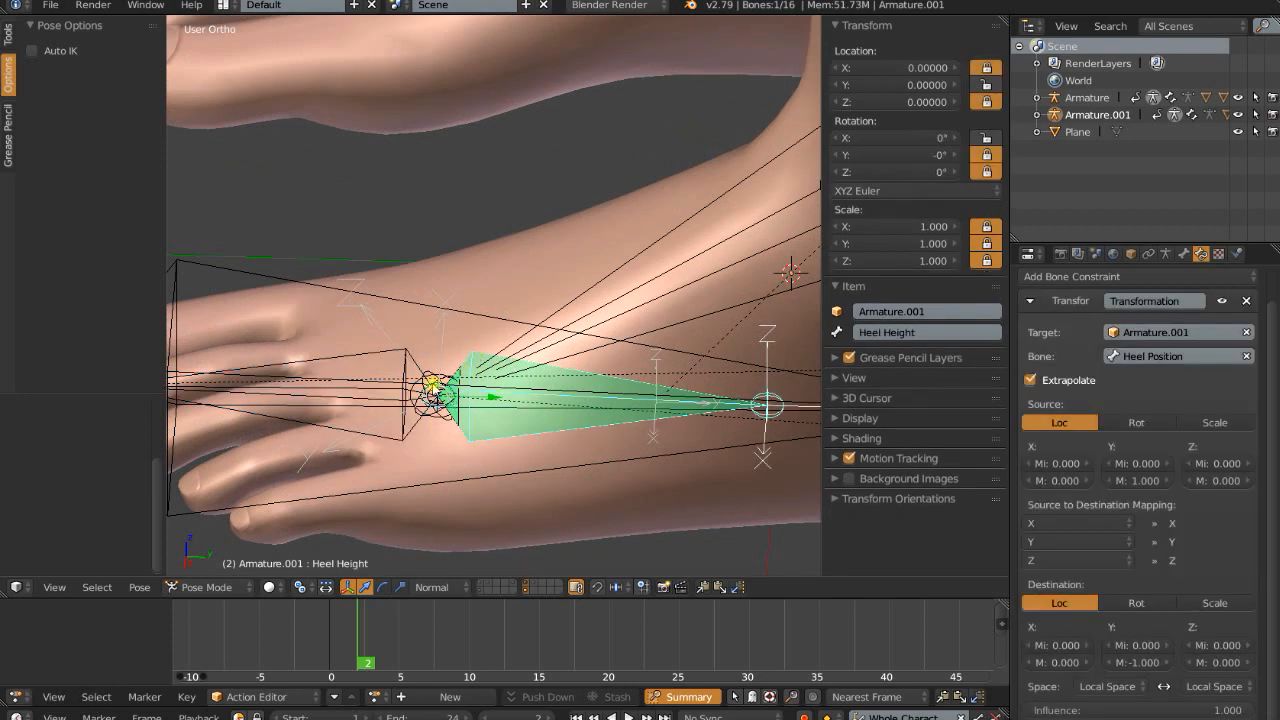
right_click(385, 355)
right_click(472, 358)
right_click(370, 353, "shift")
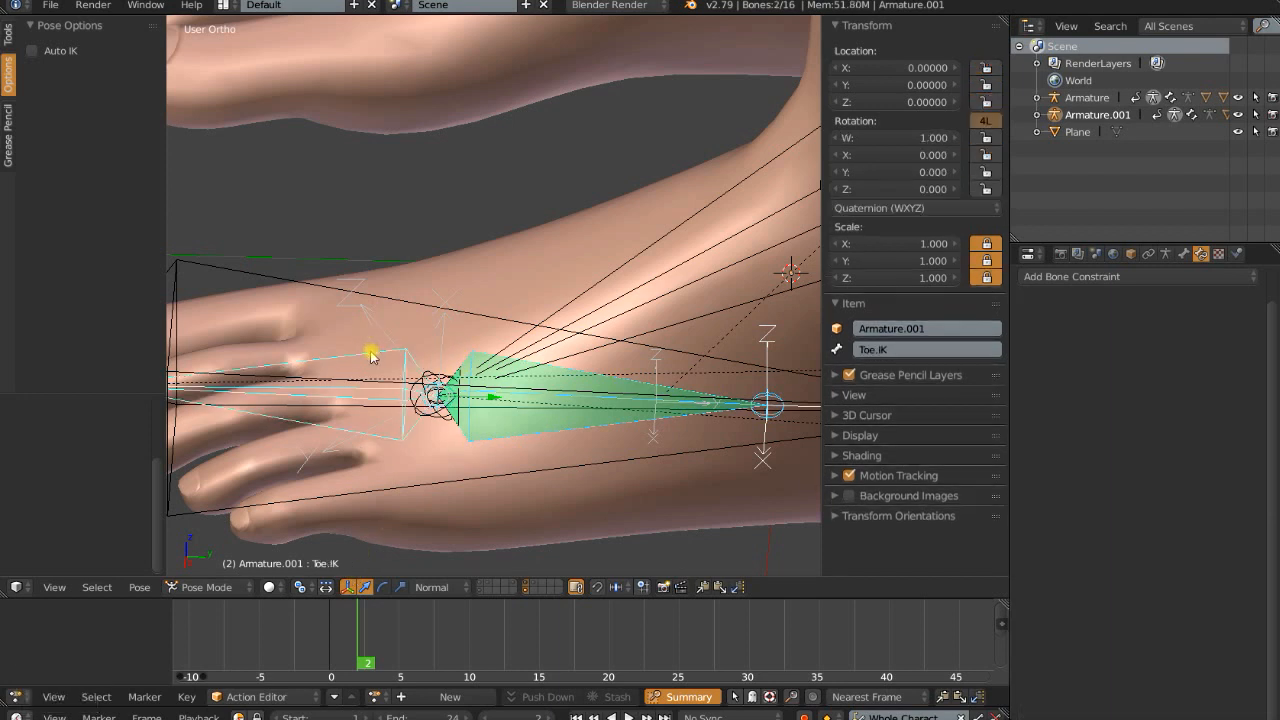
key("ctrl+shift+c")
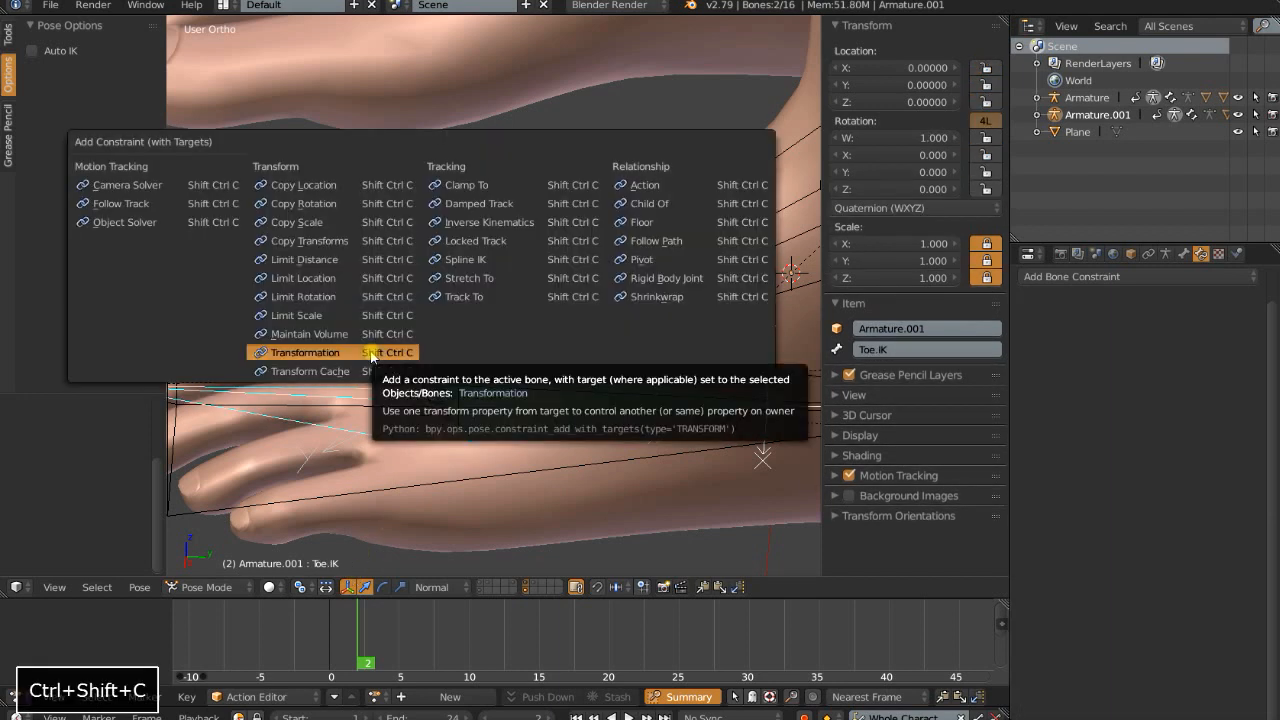
left_click(317, 187)
Try moving the Heel Position bone forward along its local Y axis and check the Foot Roll bone's rotation
scroll(540, 378, "down", 5)
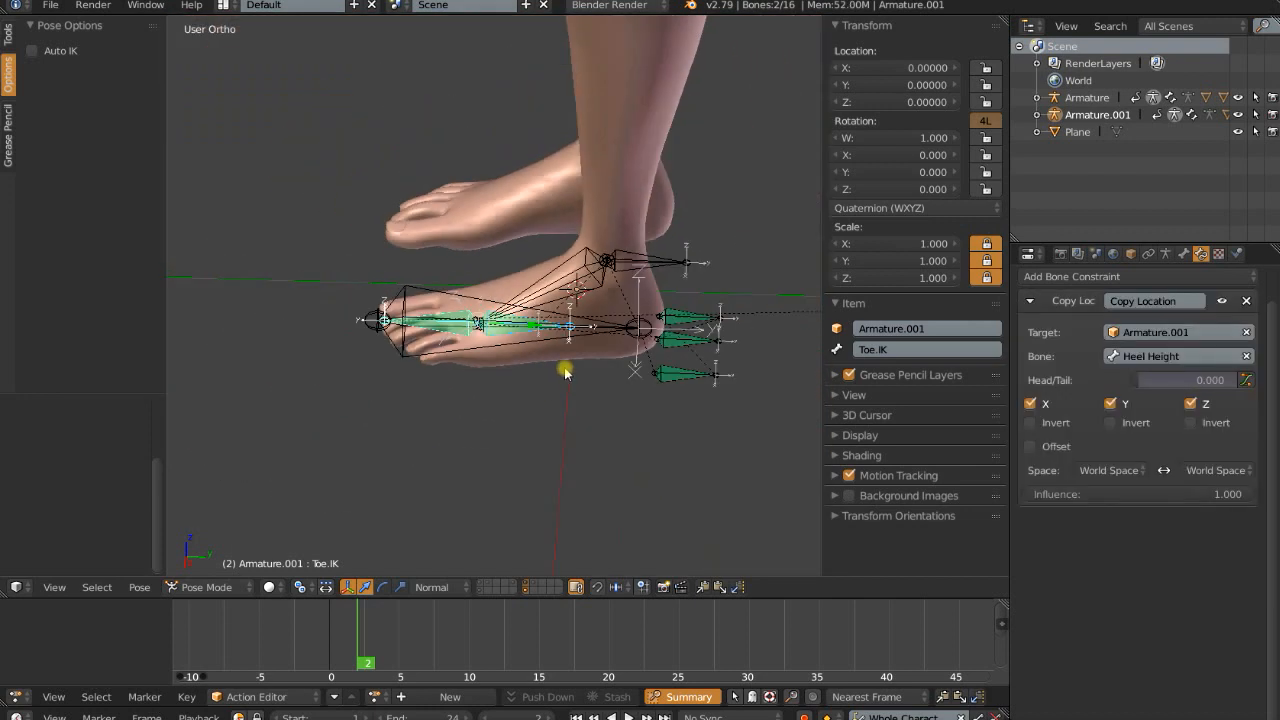
right_click(694, 338)
key("g")
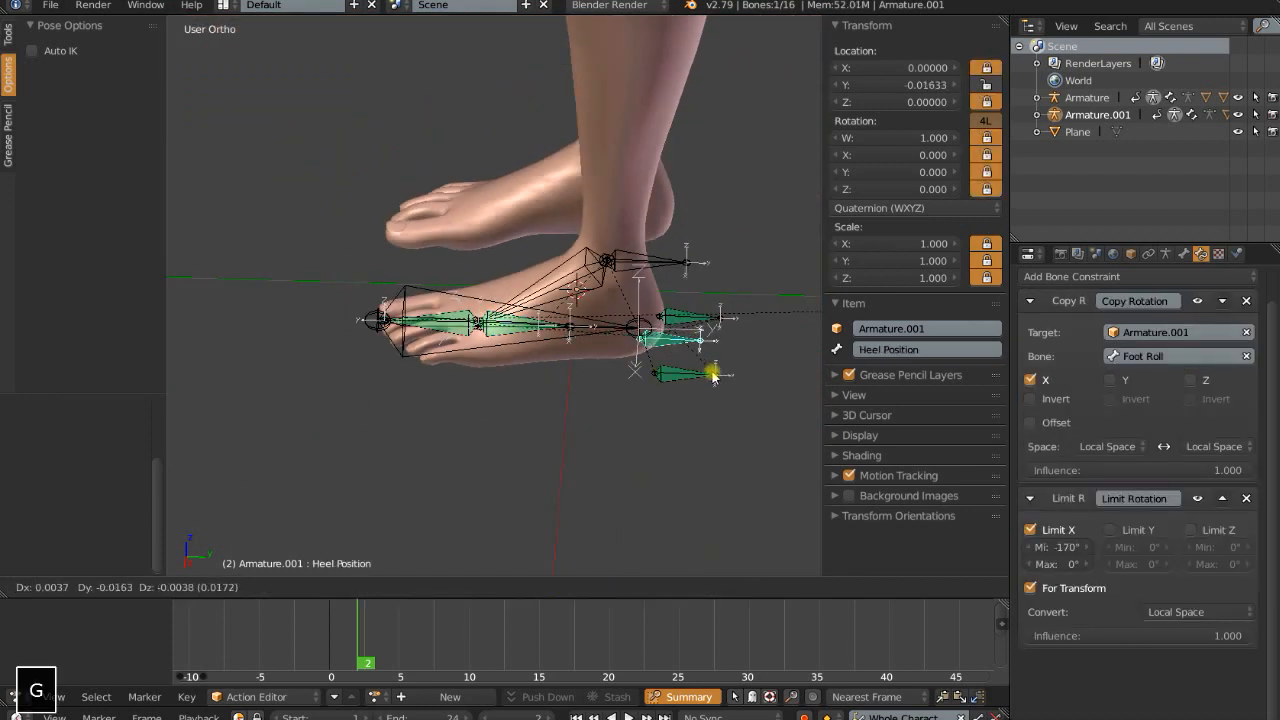
left_click(655, 383)
right_click(680, 257)
key("r")
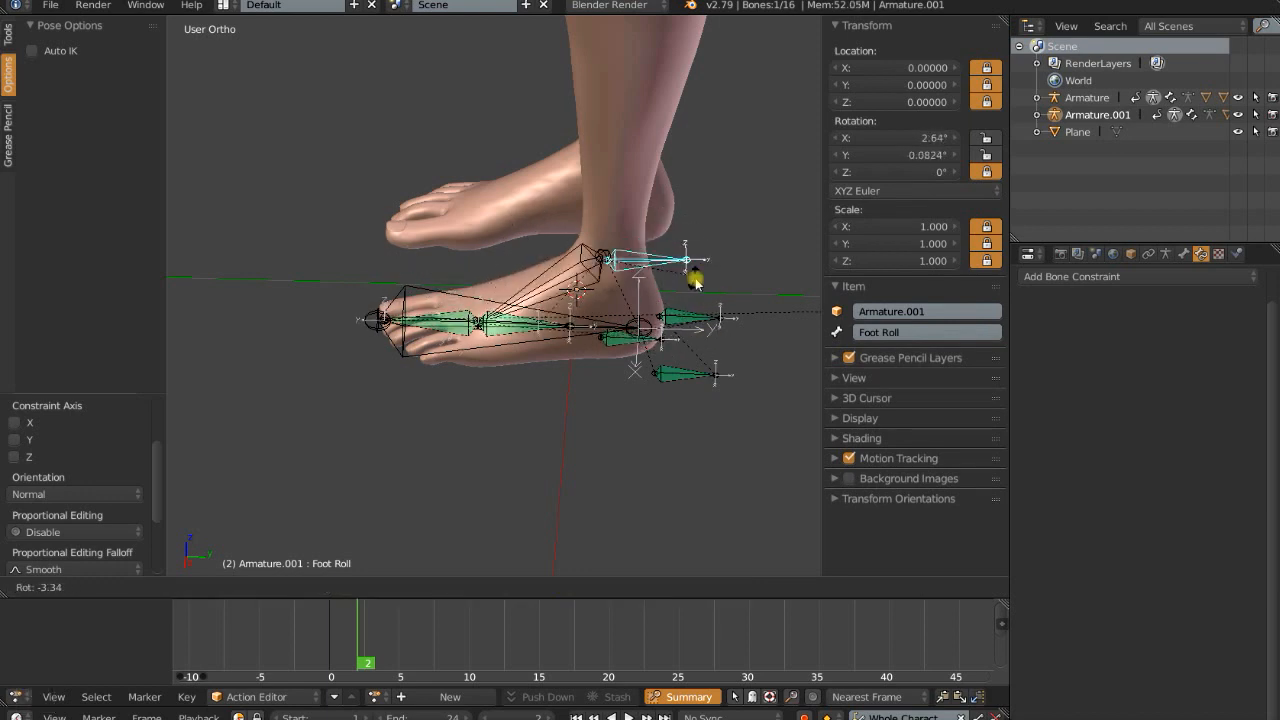
key("Escape")
Try rotating Heel Height to 26.6° on X and check the Foot Roll bone's rotation again
right_click(568, 338)
key("r")
left_click(625, 255)
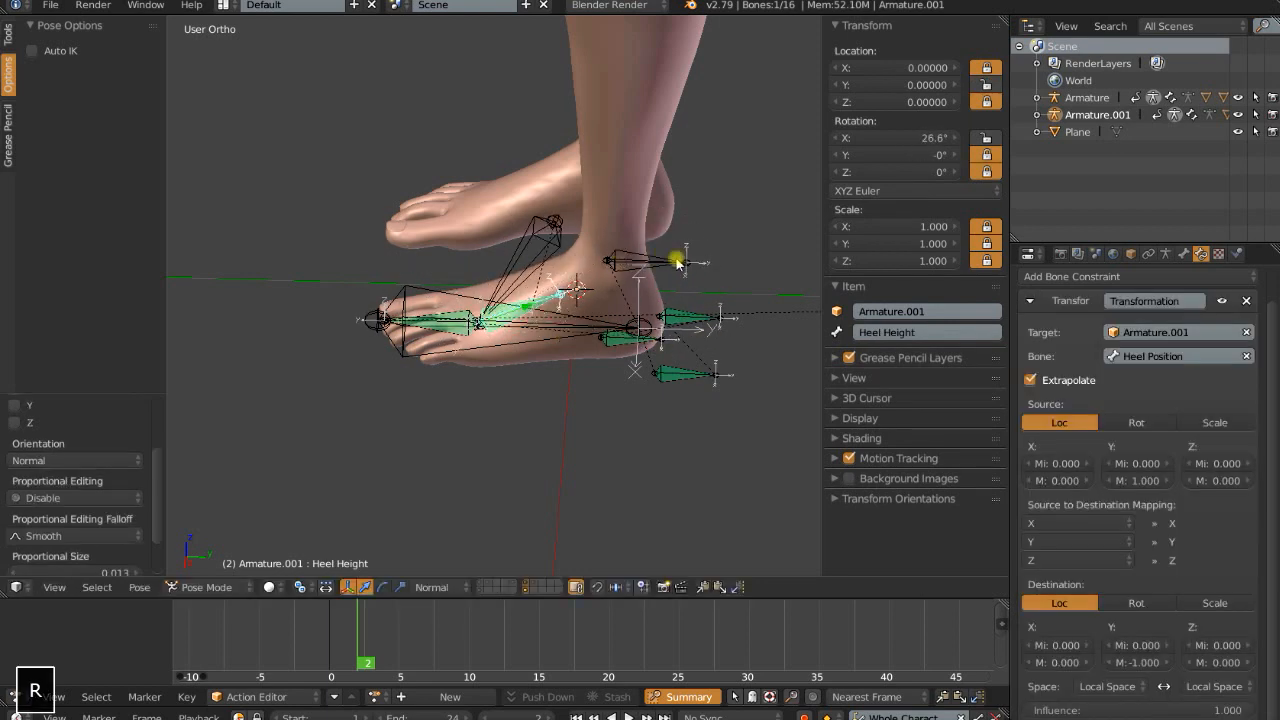
right_click(677, 261)
key("r")
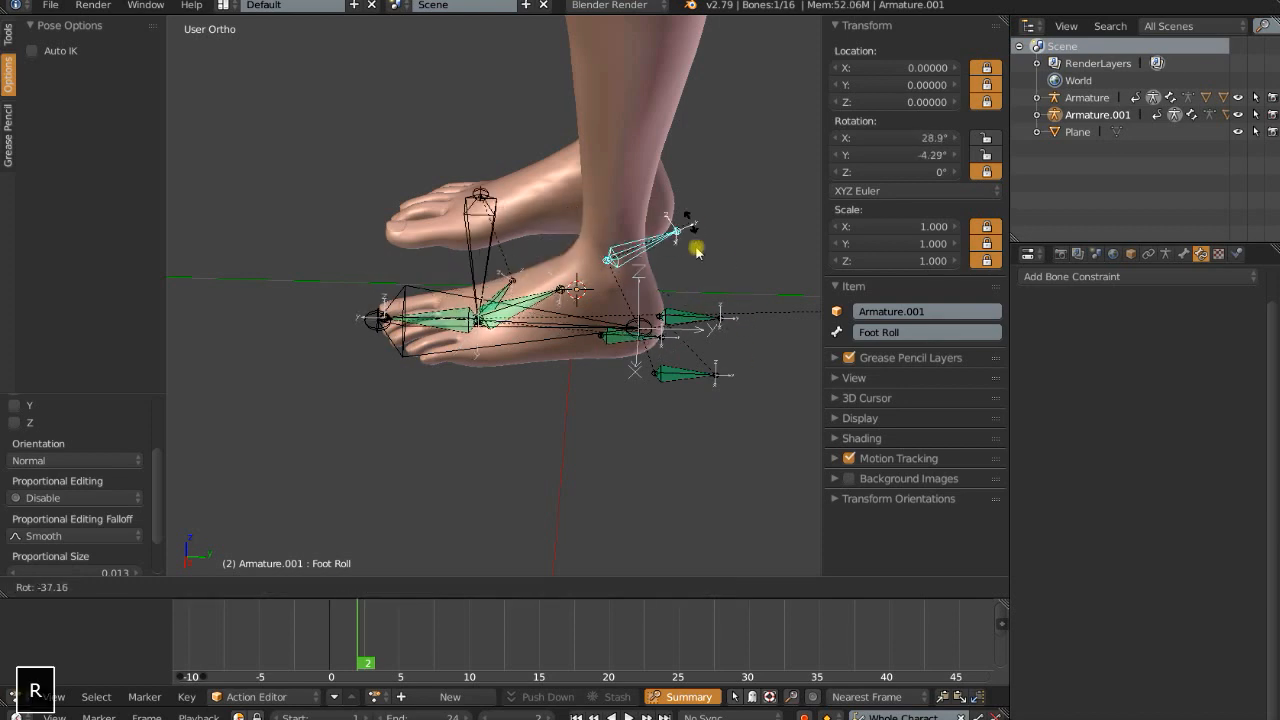
key("Escape")
Clear the pose transforms of all visible bones to return the foot rig to its rest pose
key("a")
key("a")
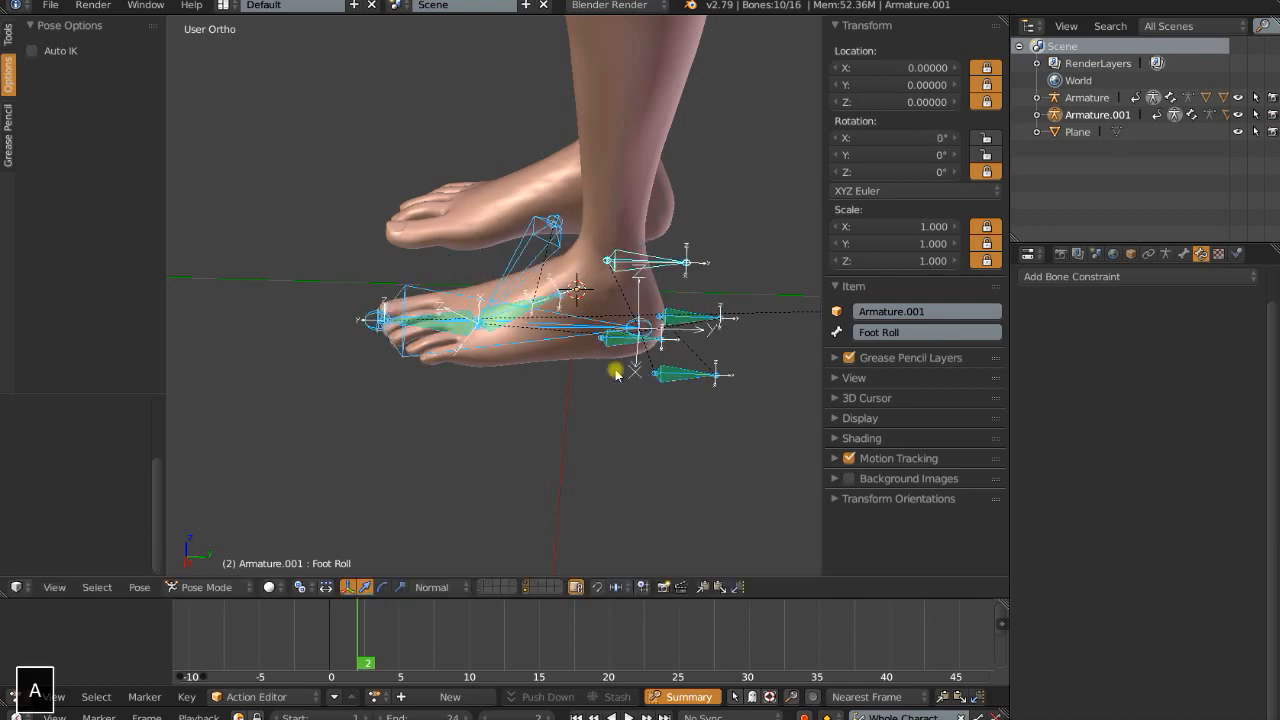
key("alt+g")
key("alt+s")
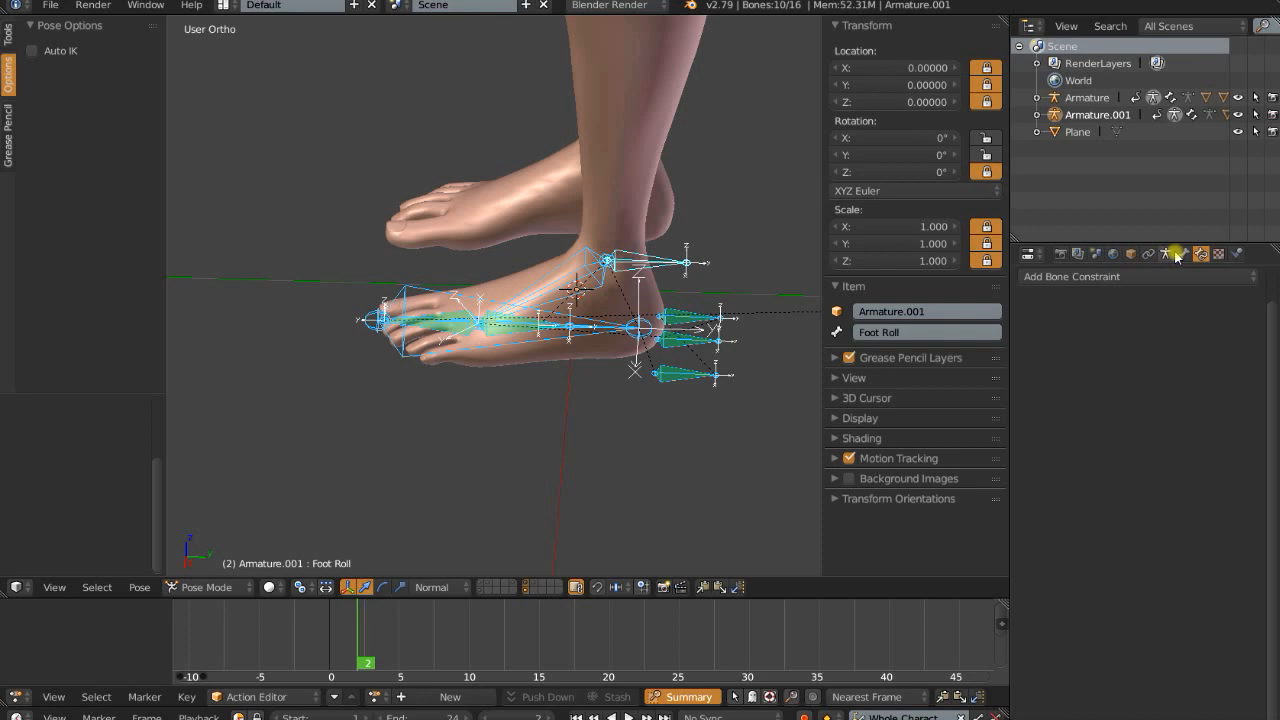
Assign the Toe.IK, Foot.IK, Foot Roll, Heel Height and Heel Position bones to the Control bone group
left_click(1165, 254)
middle_click_drag(567, 430, 531, 434, "shift")
scroll(546, 436, "up", 2)
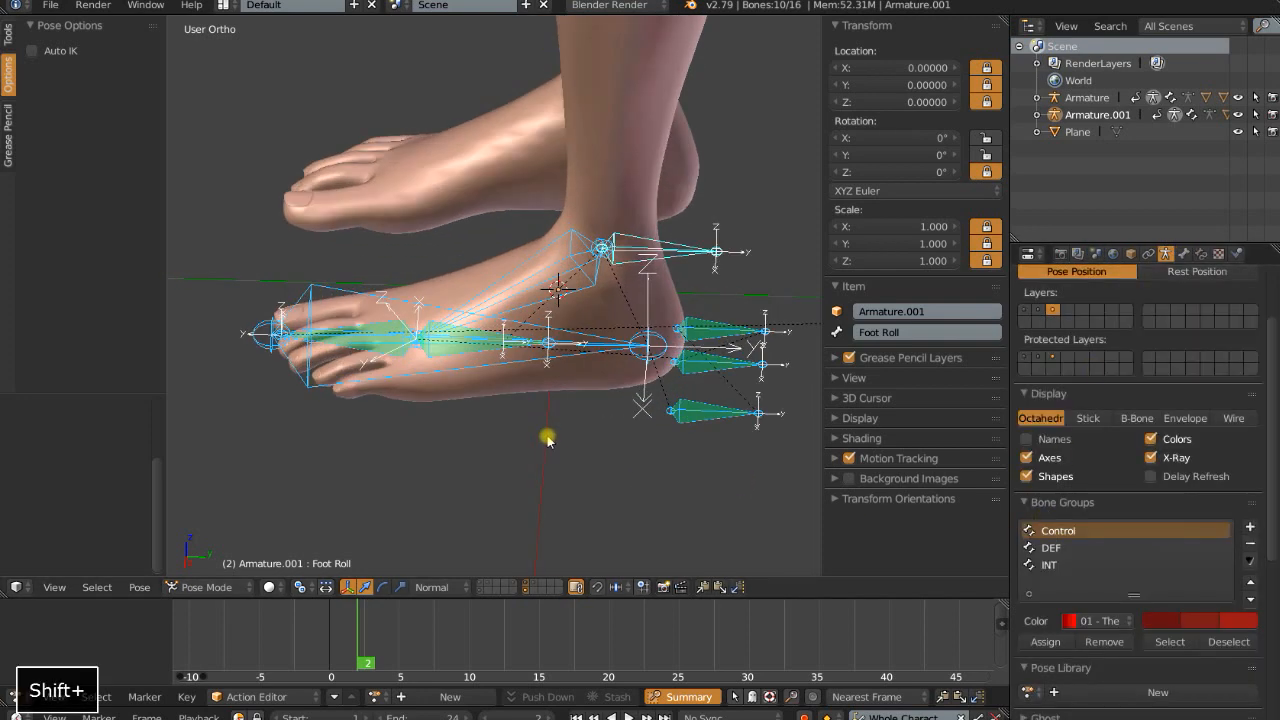
right_click(656, 253)
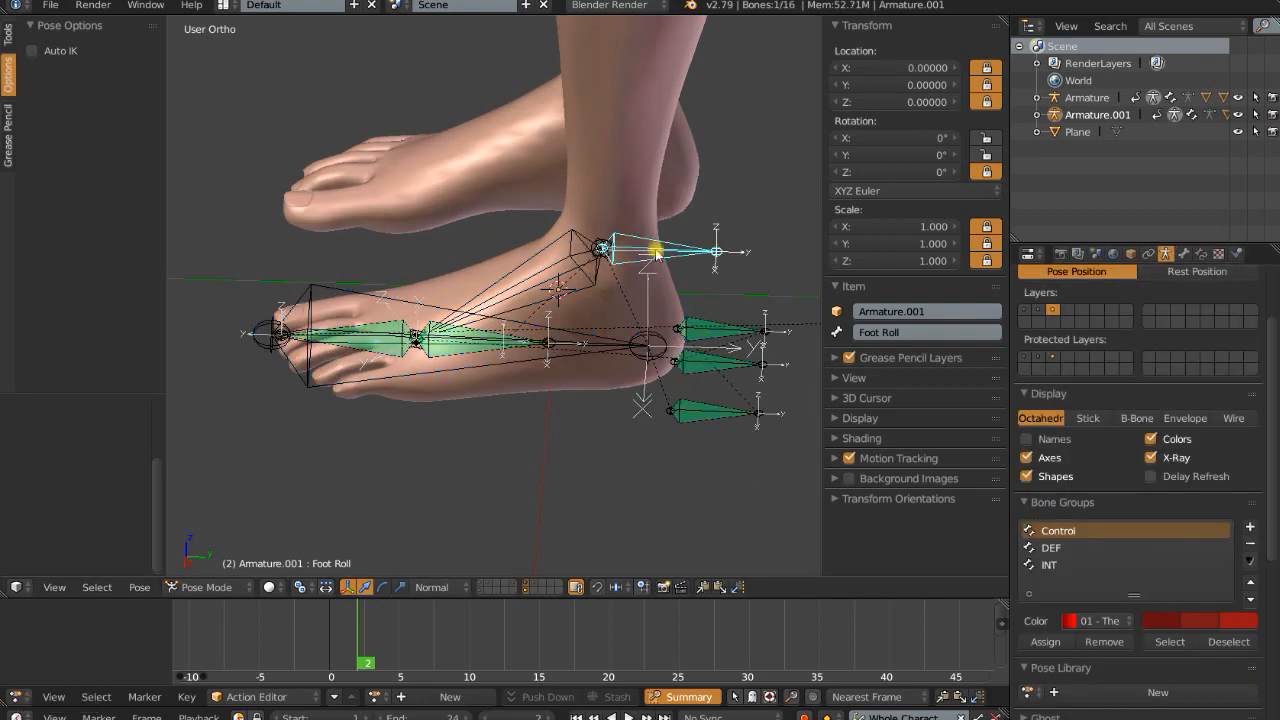
right_click(386, 302, "shift")
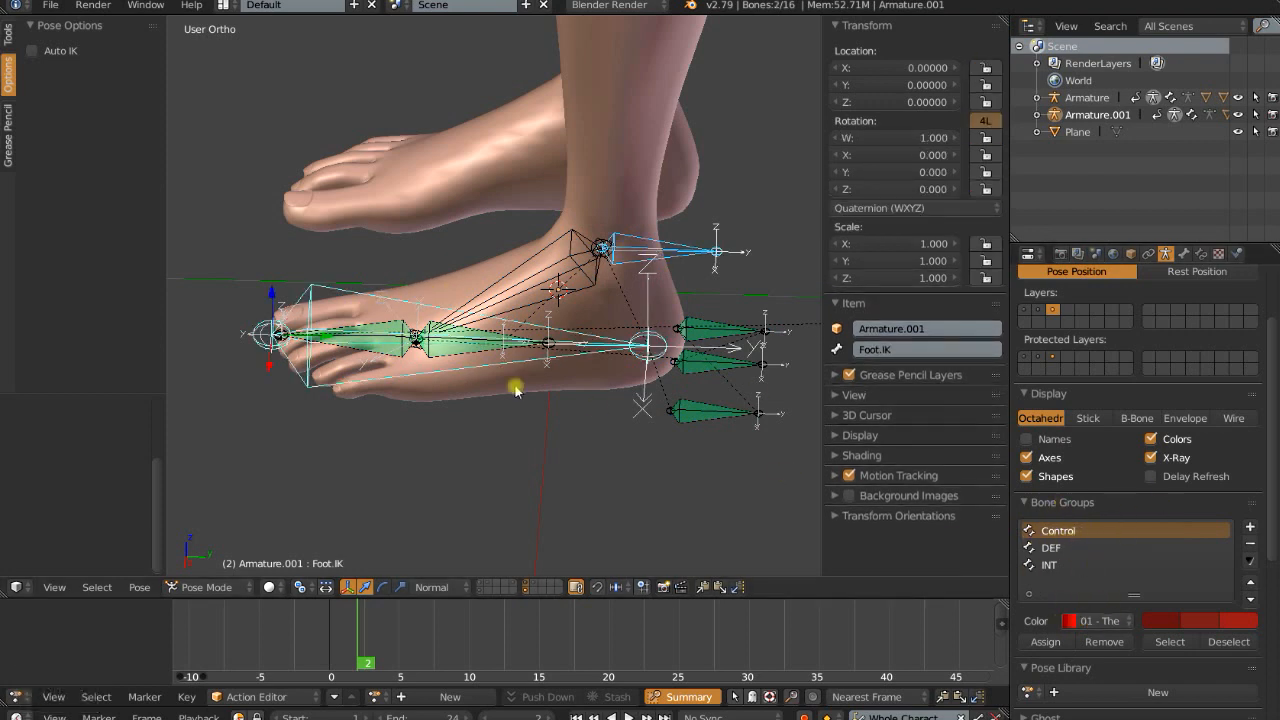
right_click(364, 328)
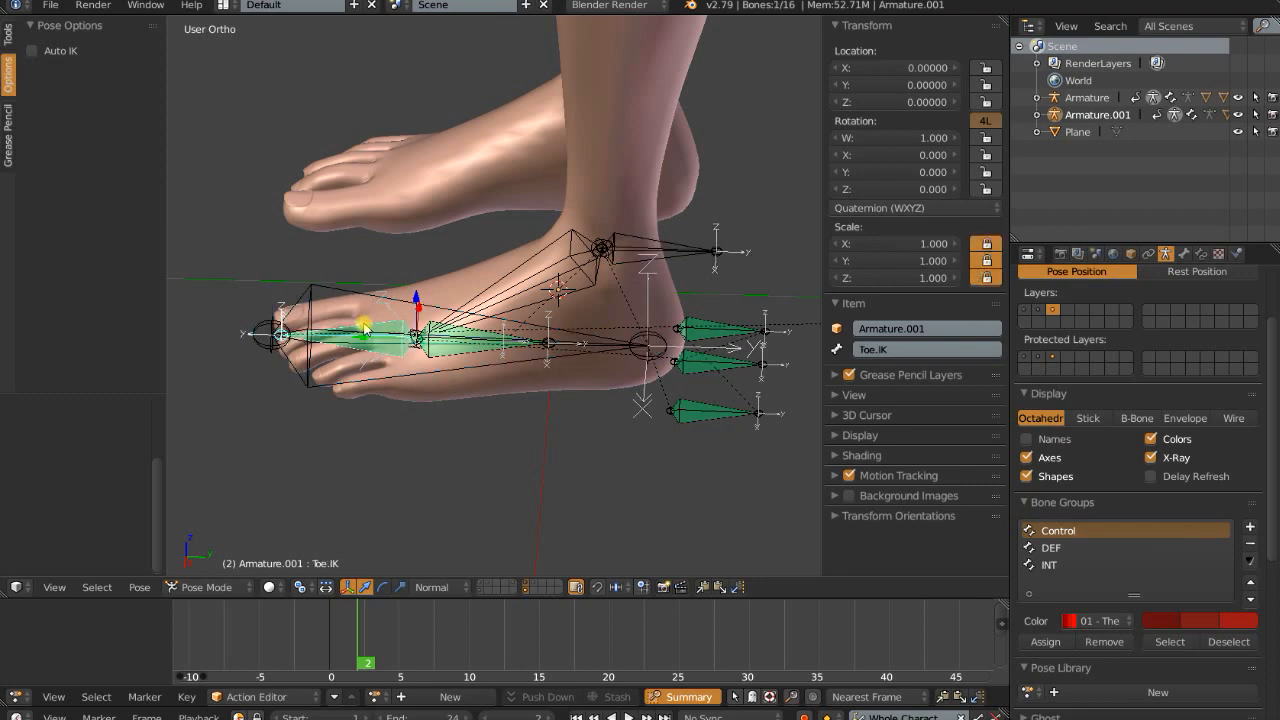
right_click(375, 302, "shift")
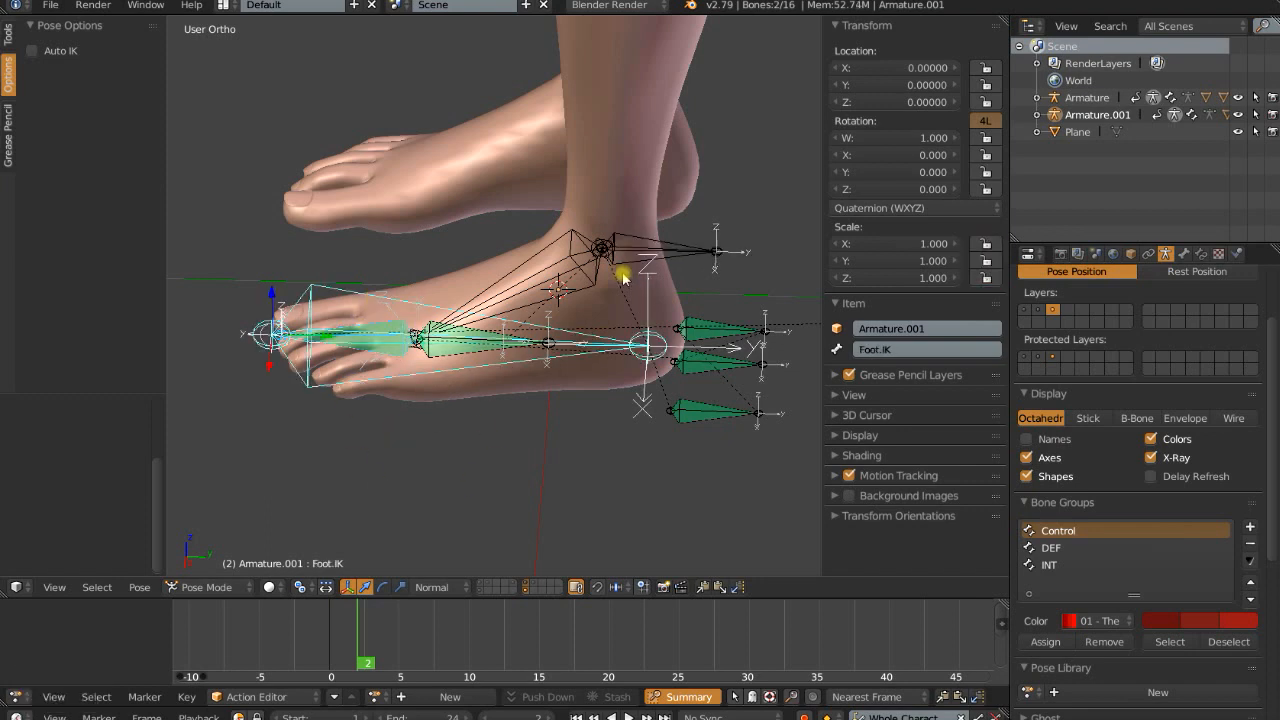
right_click(656, 251, "shift")
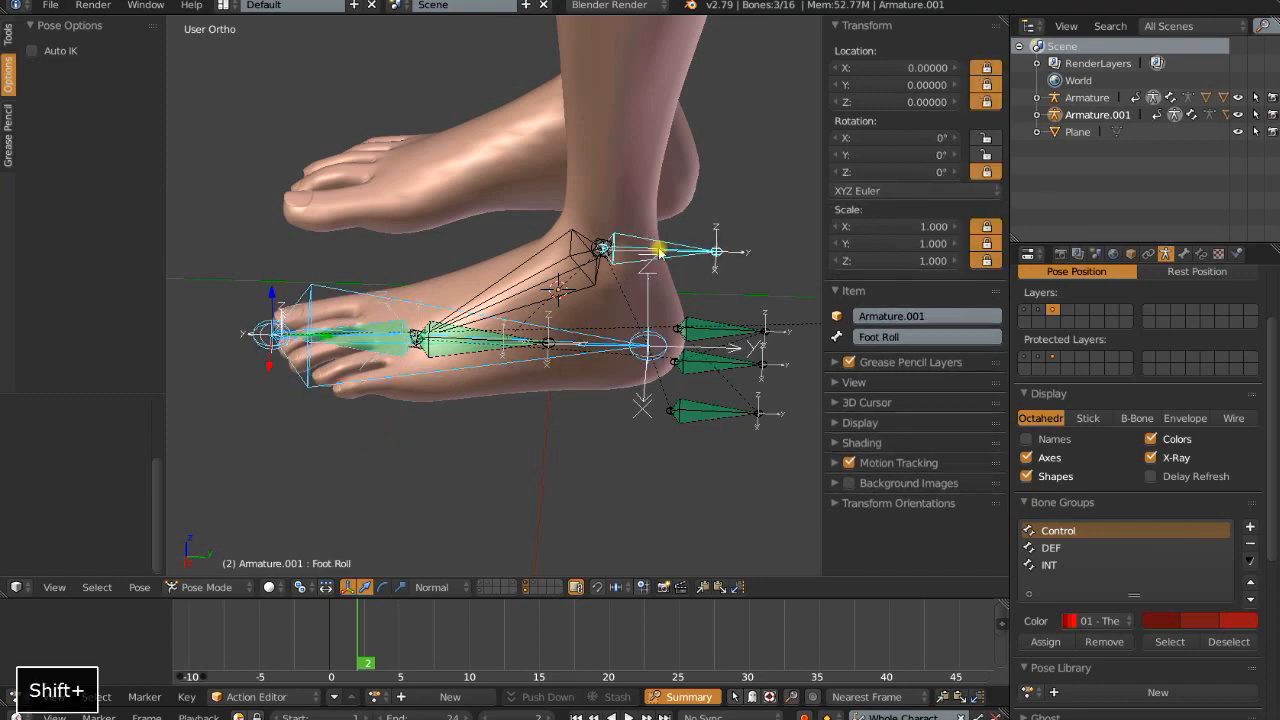
right_click(477, 352, "shift")
right_click(766, 368, "shift")
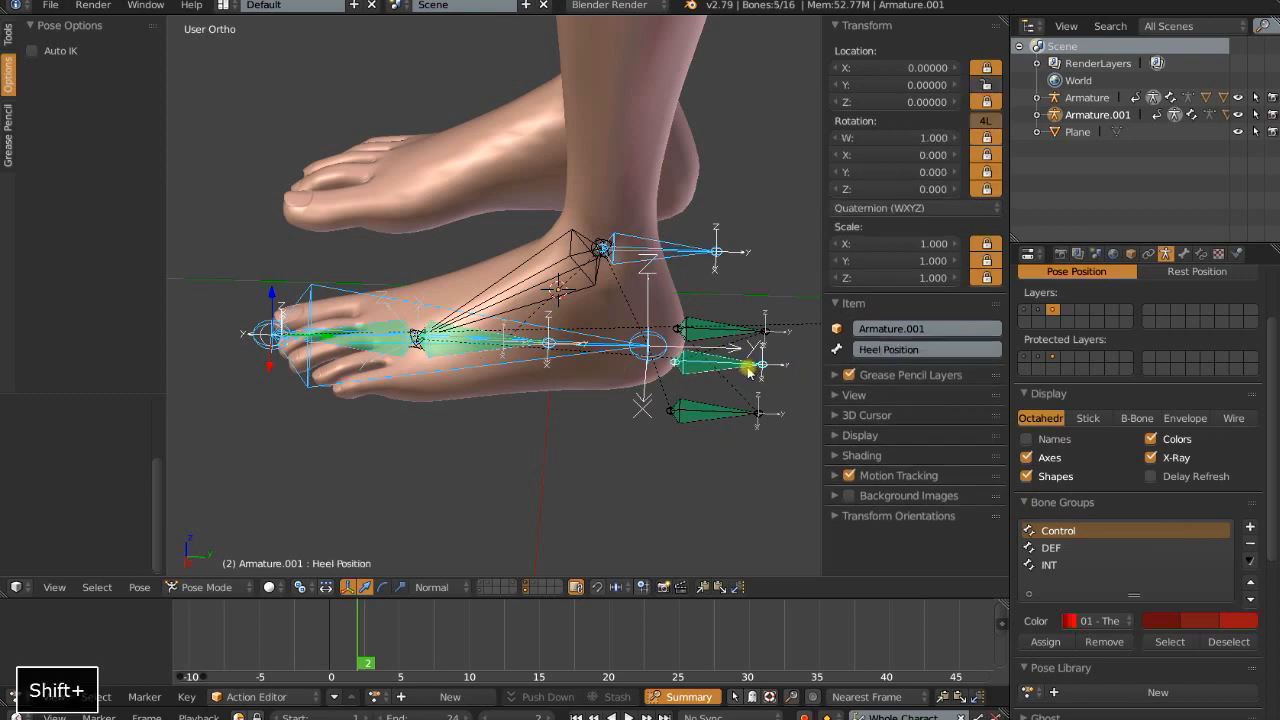
left_click(1045, 641)
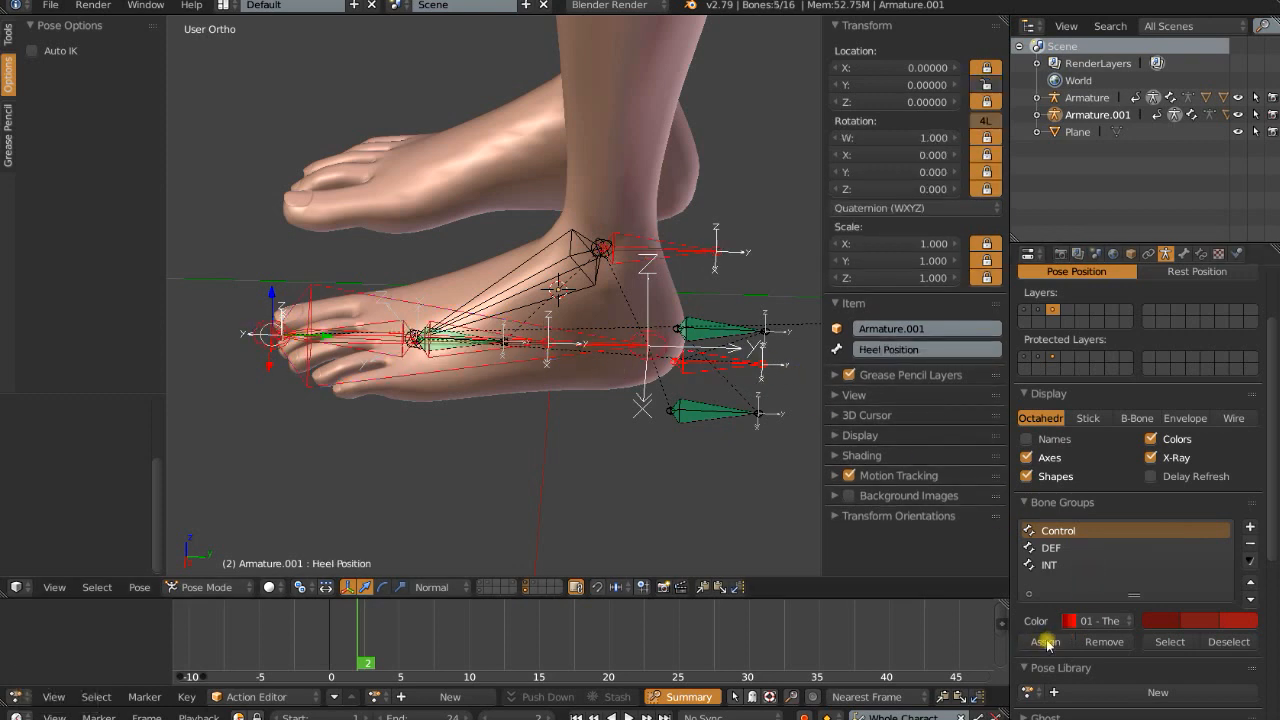
Try rotating the Heel Height bone in the recolored foot rig
scroll(551, 434, "down", 3)
scroll(574, 406, "up", 3)
middle_click_drag(557, 449, 580, 414)
scroll(580, 413, "up", 2)
right_click(545, 375)
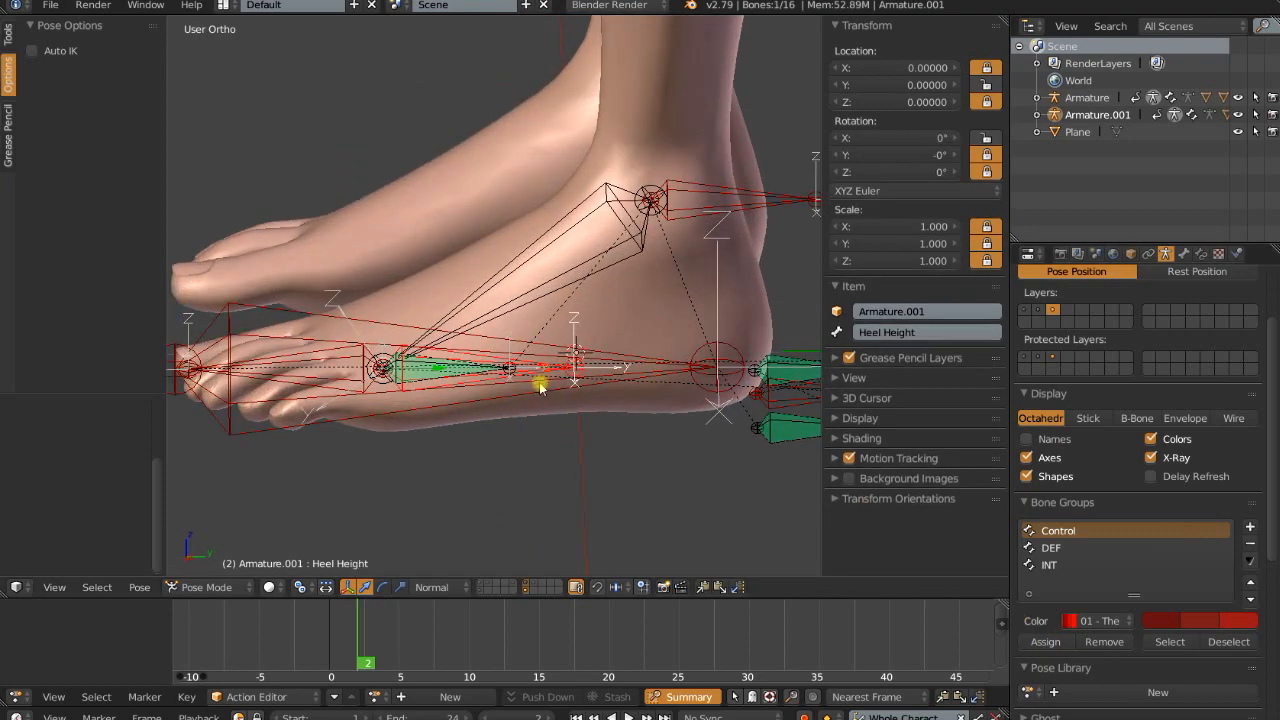
scroll(540, 380, "down", 2)
key("r")
right_click(646, 371)
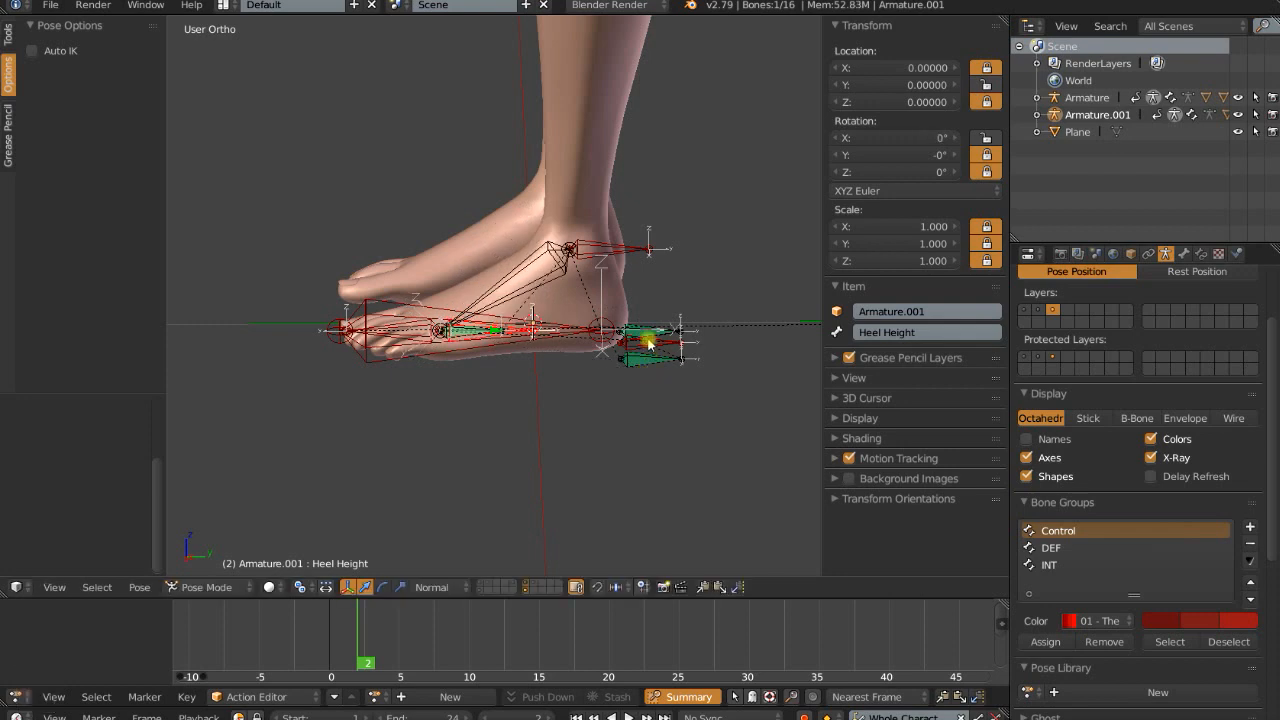
Try moving Heel Position and rotating Foot Roll, and reset all visible bones to their rest scale
right_click(649, 341)
key("g")
right_click(663, 332)
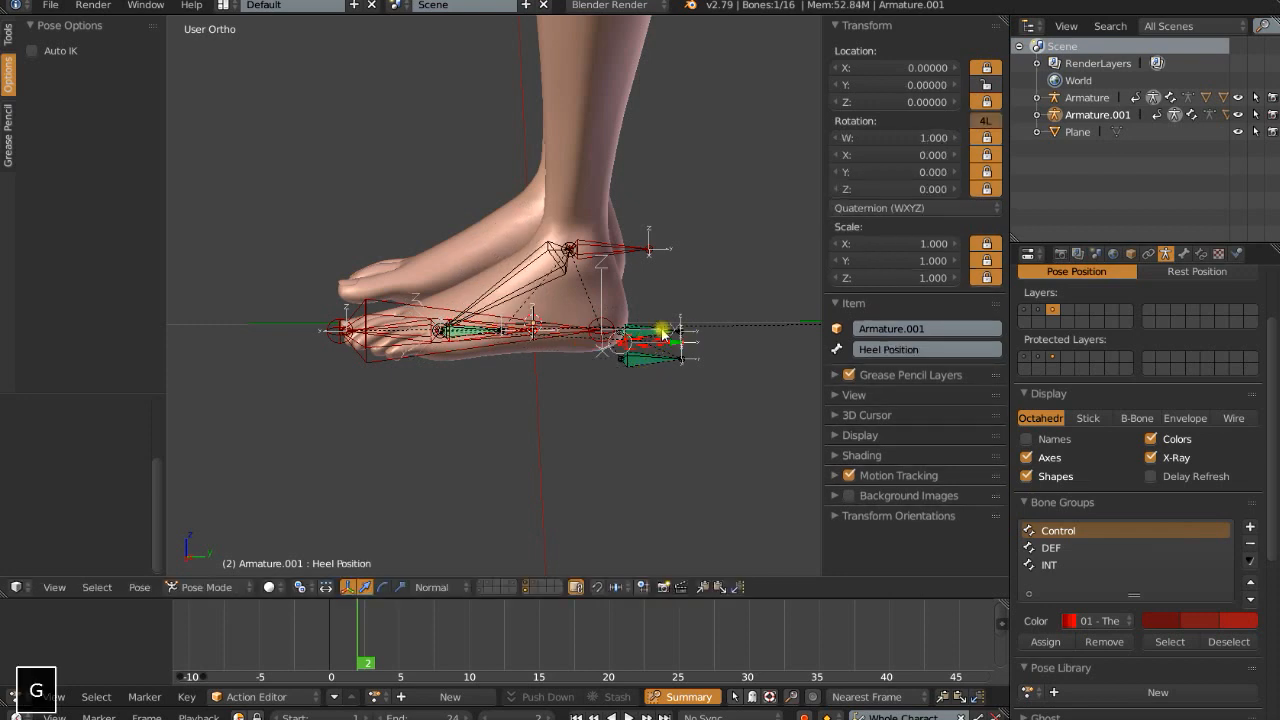
right_click(634, 245)
key("r")
right_click(682, 256)
key("a")
key("a")
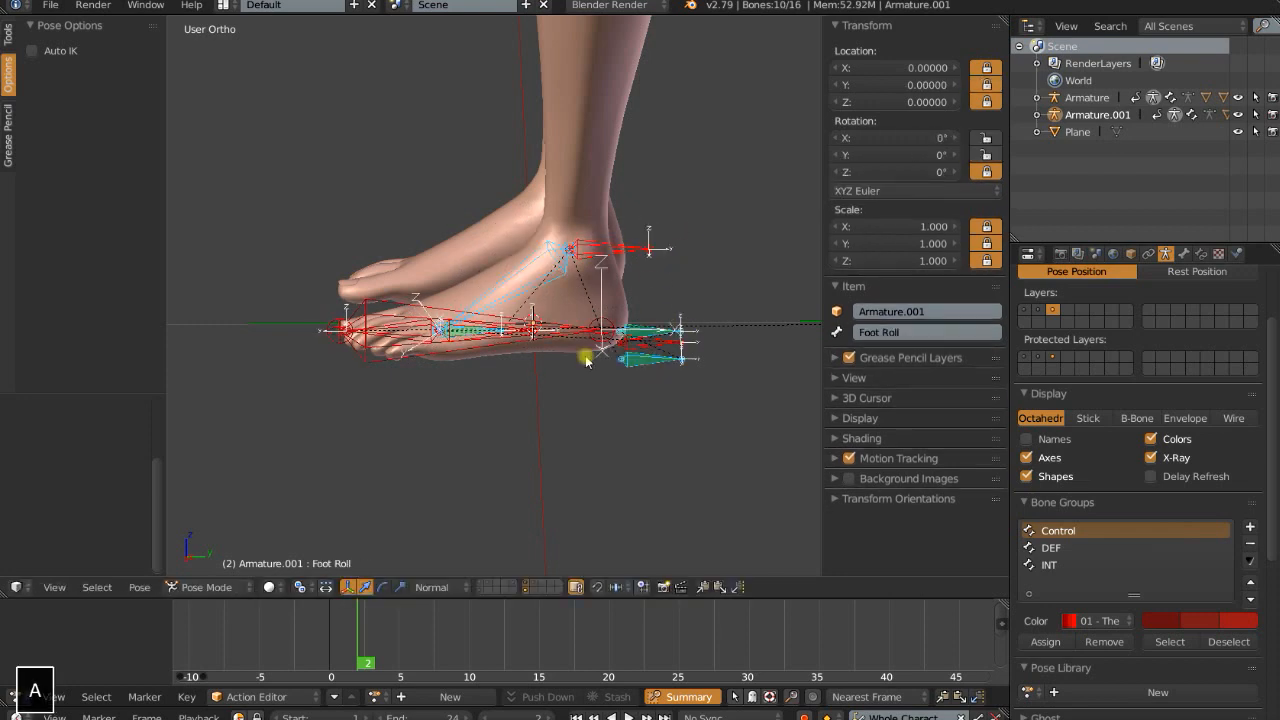
key("alt+s")
Show the first and second armature layers together with the third so the leg bones appear
scroll(585, 368, "down", 2)
middle_click_drag(611, 337, 587, 435, "shift")
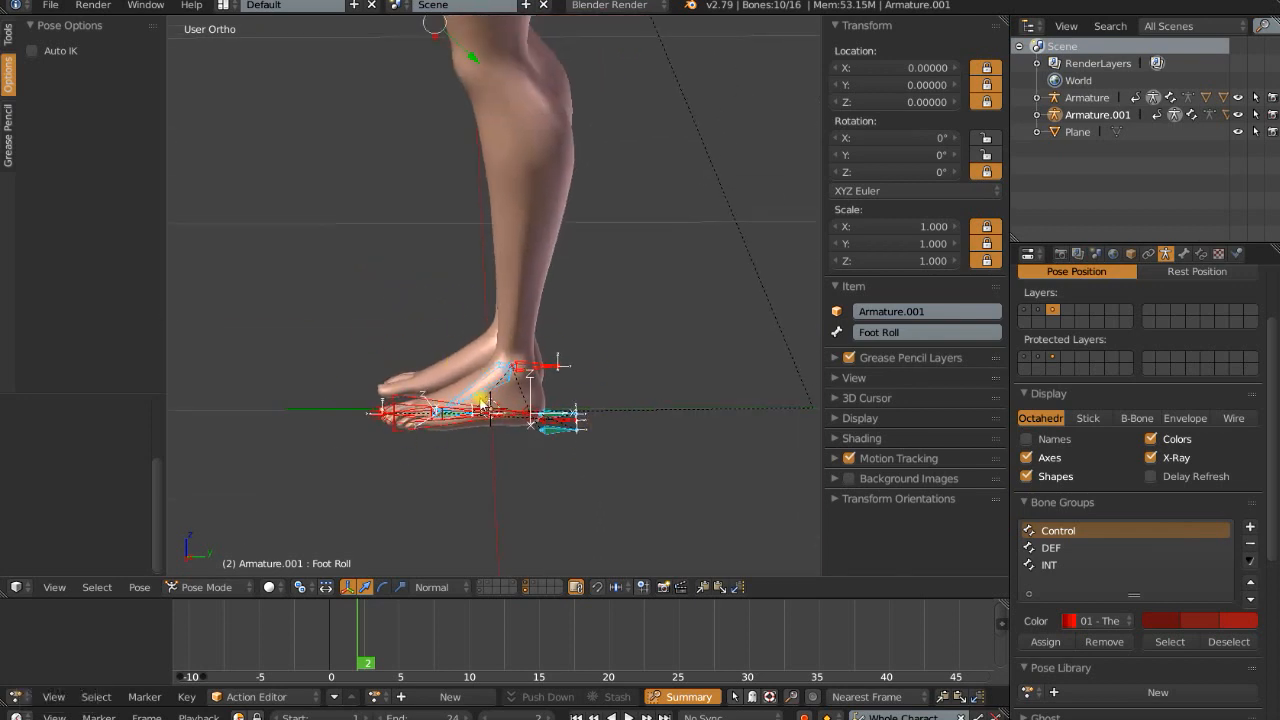
left_click(1039, 311, "shift")
left_click(1025, 310, "shift")
scroll(465, 357, "down", 4)
scroll(480, 370, "up", 4)
Move the Foot.IK bone below the leg, to about X 0.050, Y -0.064, Z -0.163
right_click(457, 427)
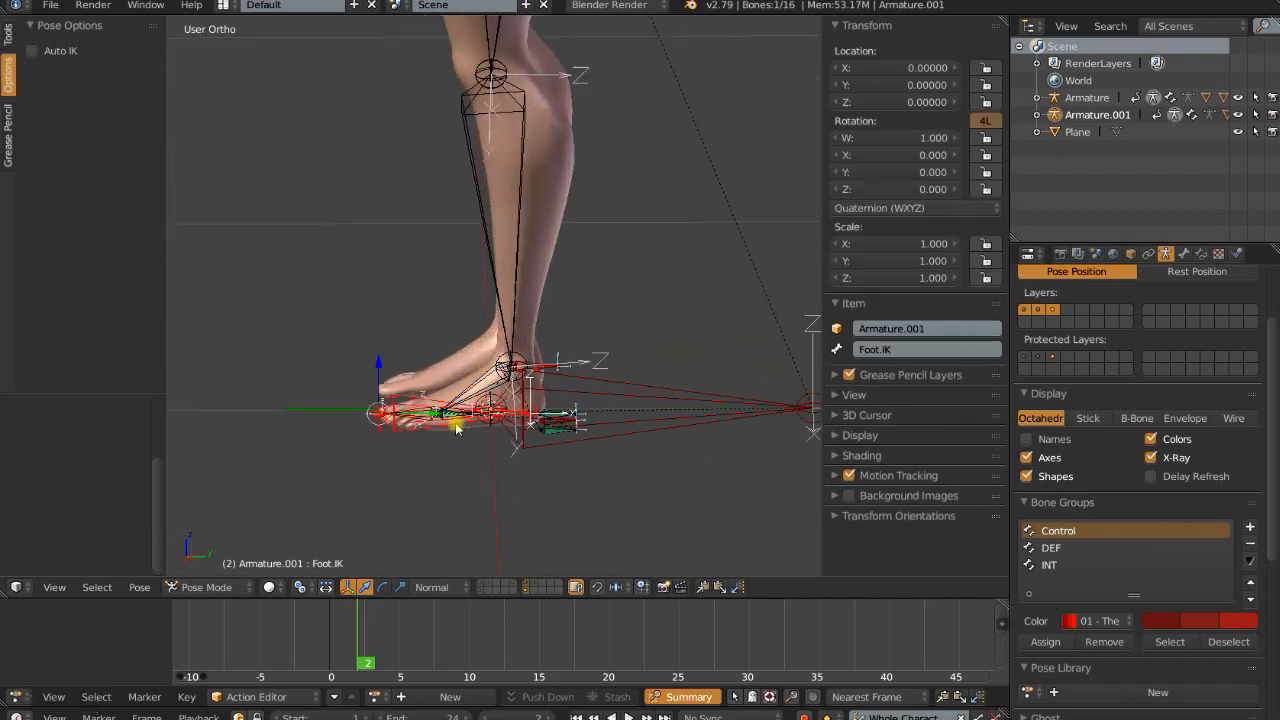
scroll(470, 422, "down", 2)
key("g")
left_click(452, 487)
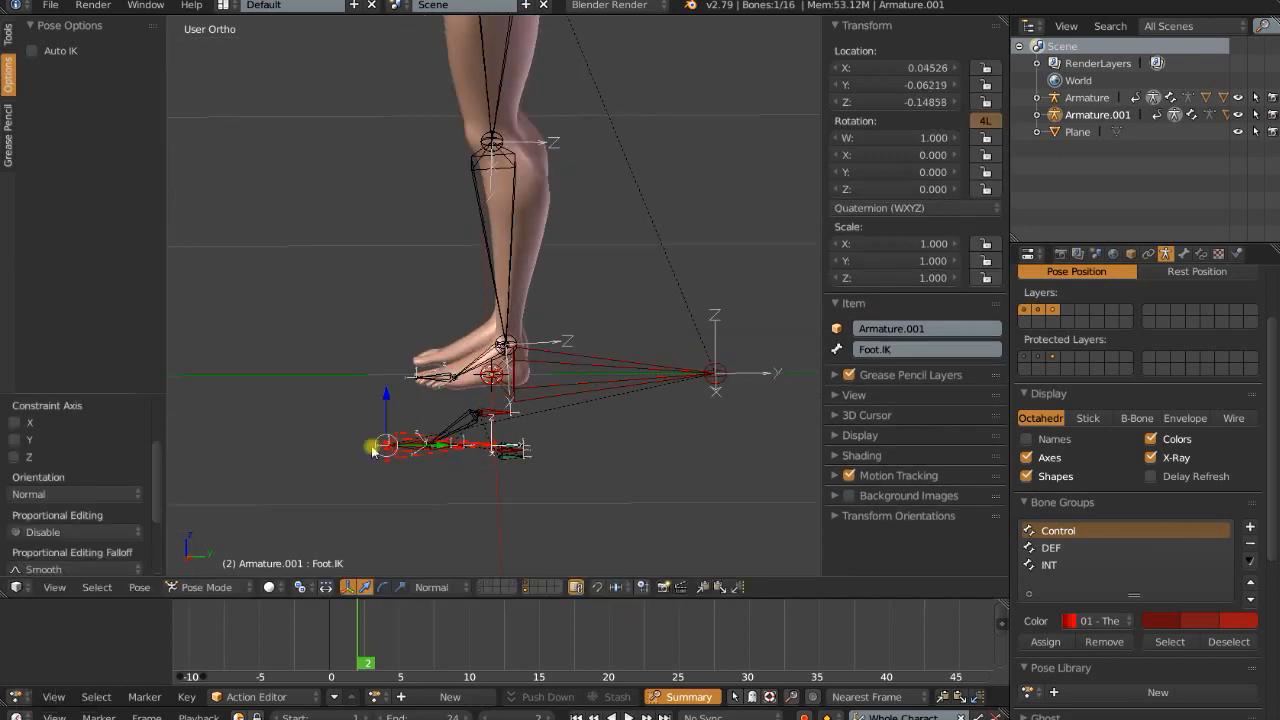
key("g")
left_click(449, 524)
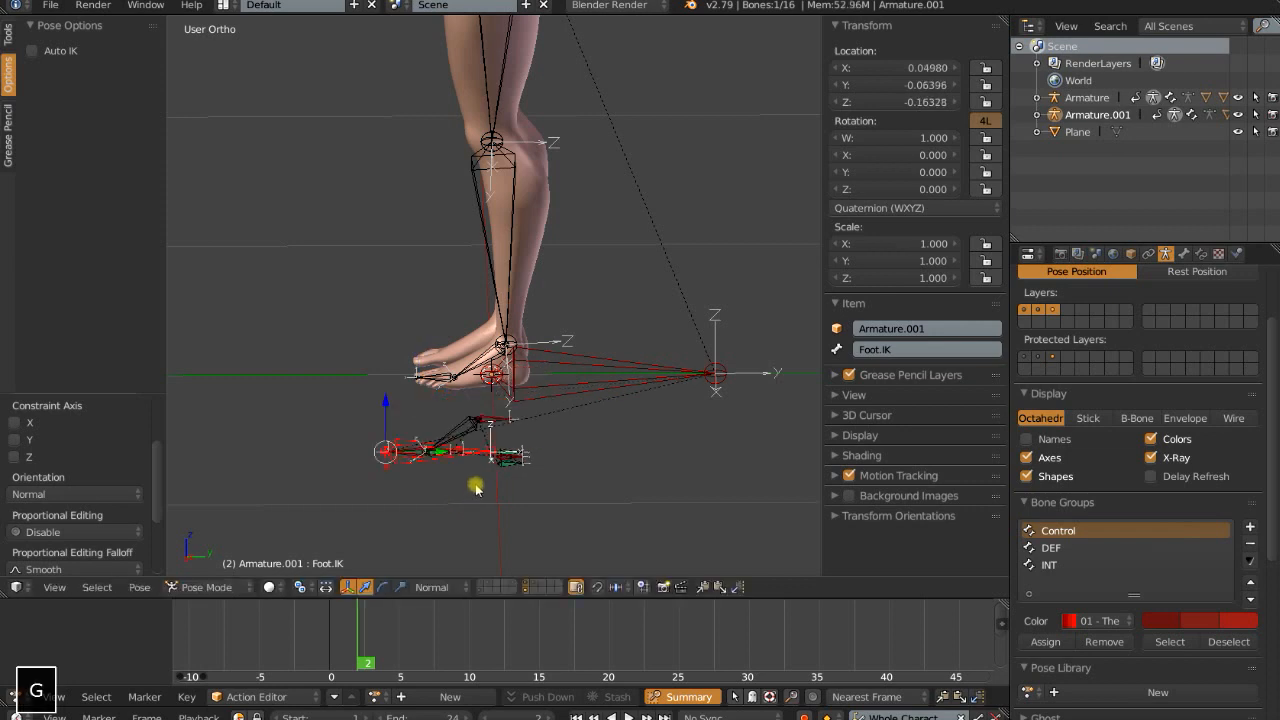
scroll(472, 436, "up", 4)
middle_click_drag(472, 426, 520, 394, "shift")
right_click(428, 270)
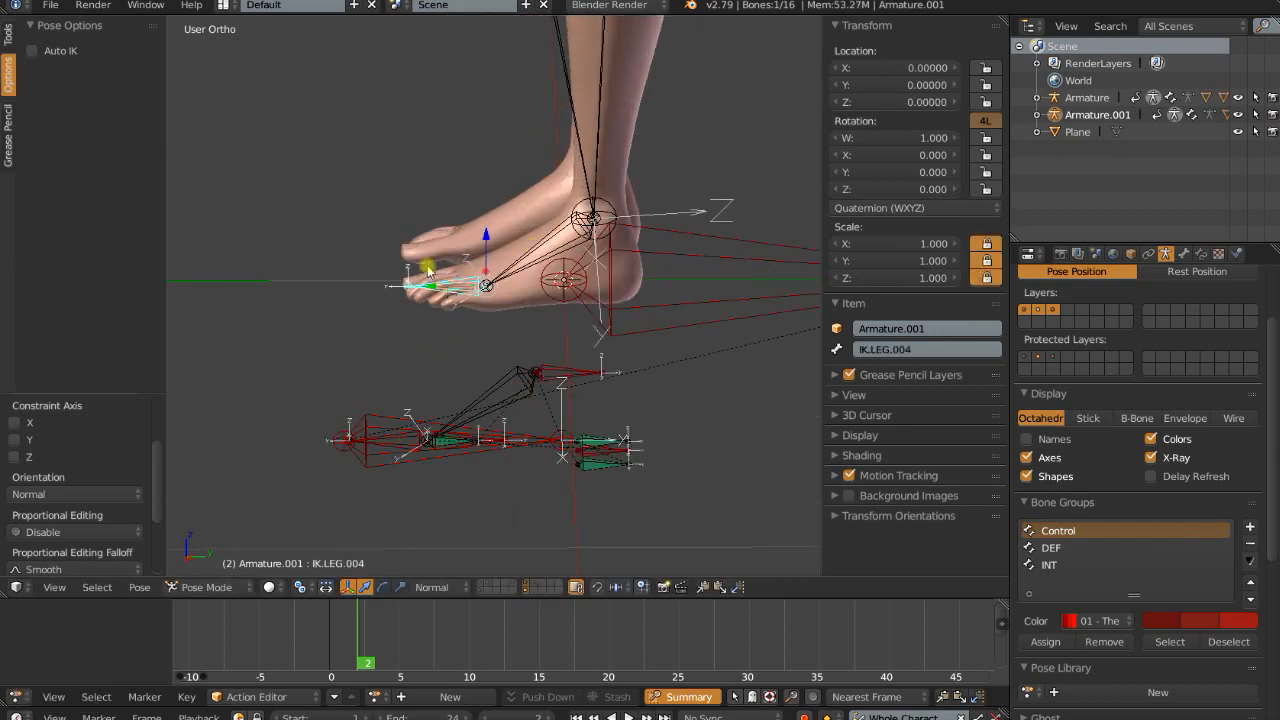
right_click(385, 442, "shift")
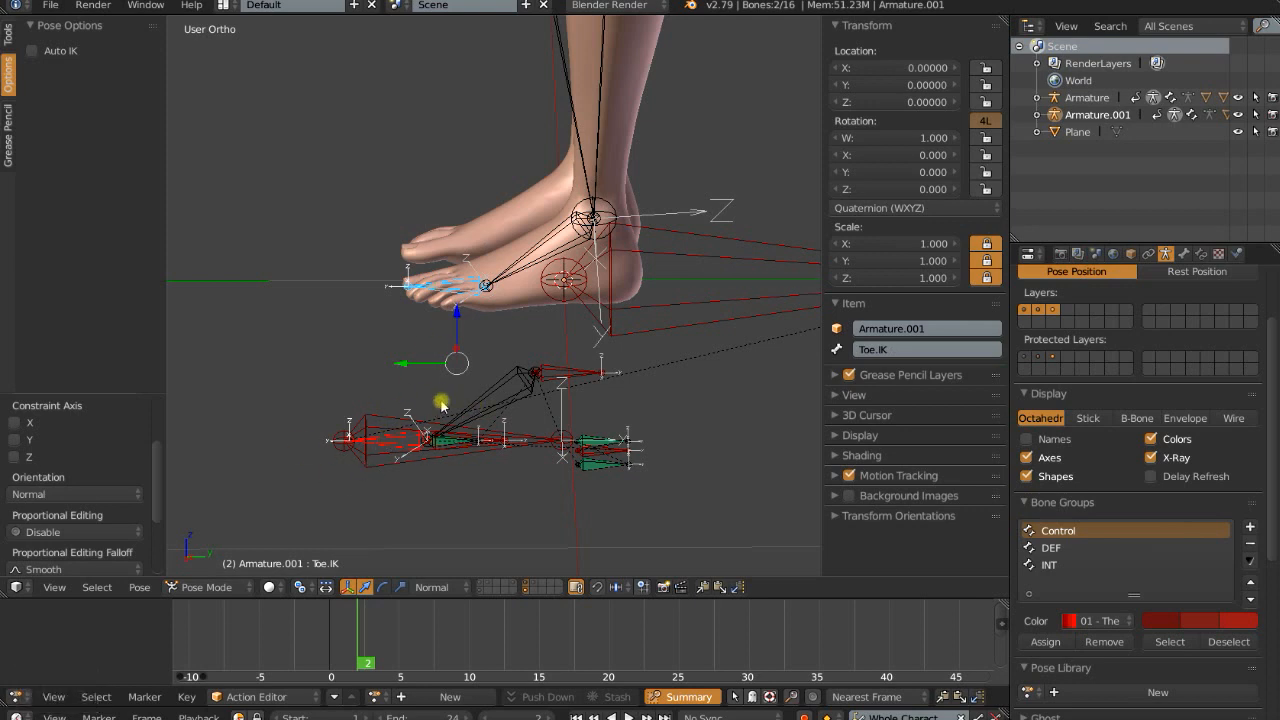
right_click(398, 460)
key("g")
right_click(473, 405)
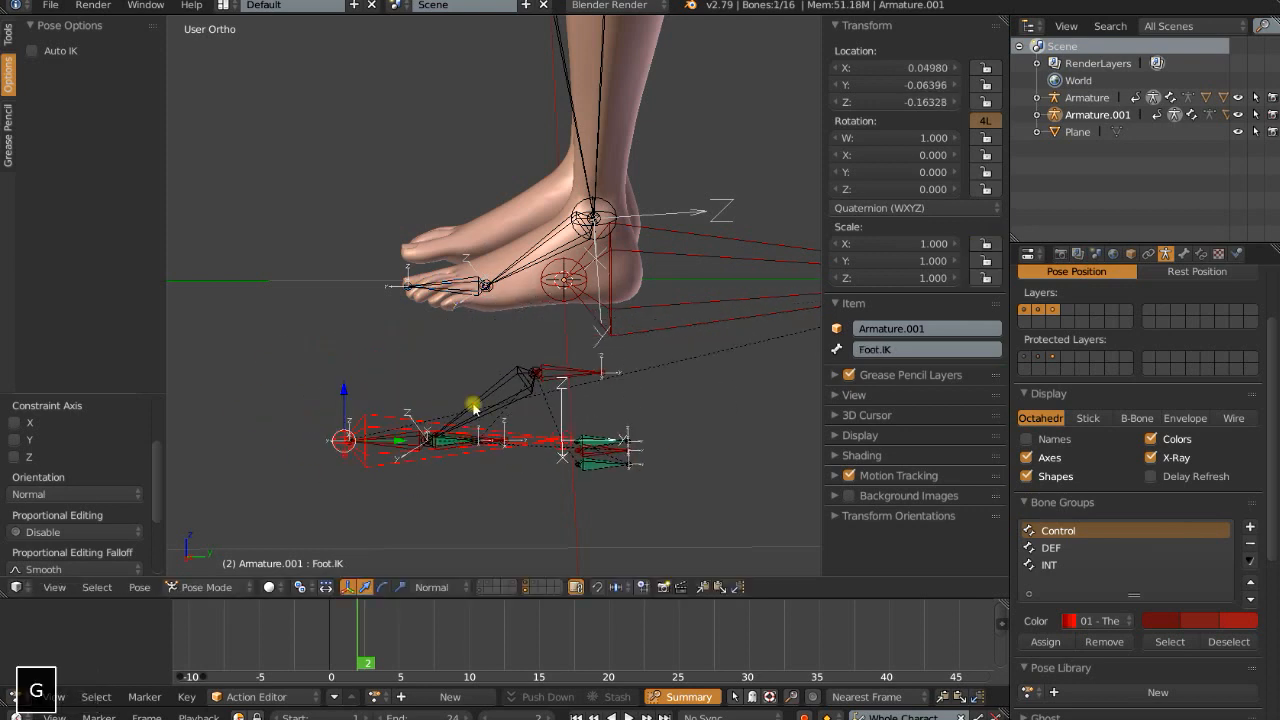
Add a Copy Location constraint to the IK.LEG.004 toe bone with Toe.IK as its target
right_click(387, 446)
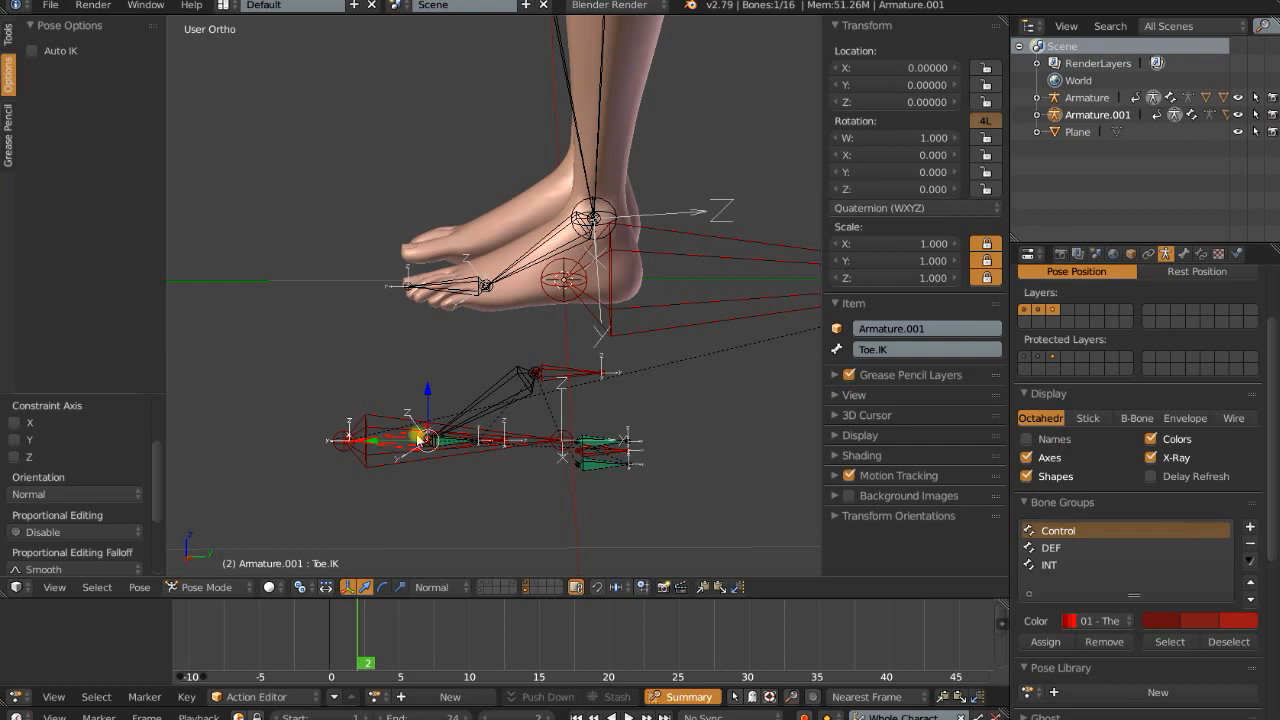
right_click(447, 286, "shift")
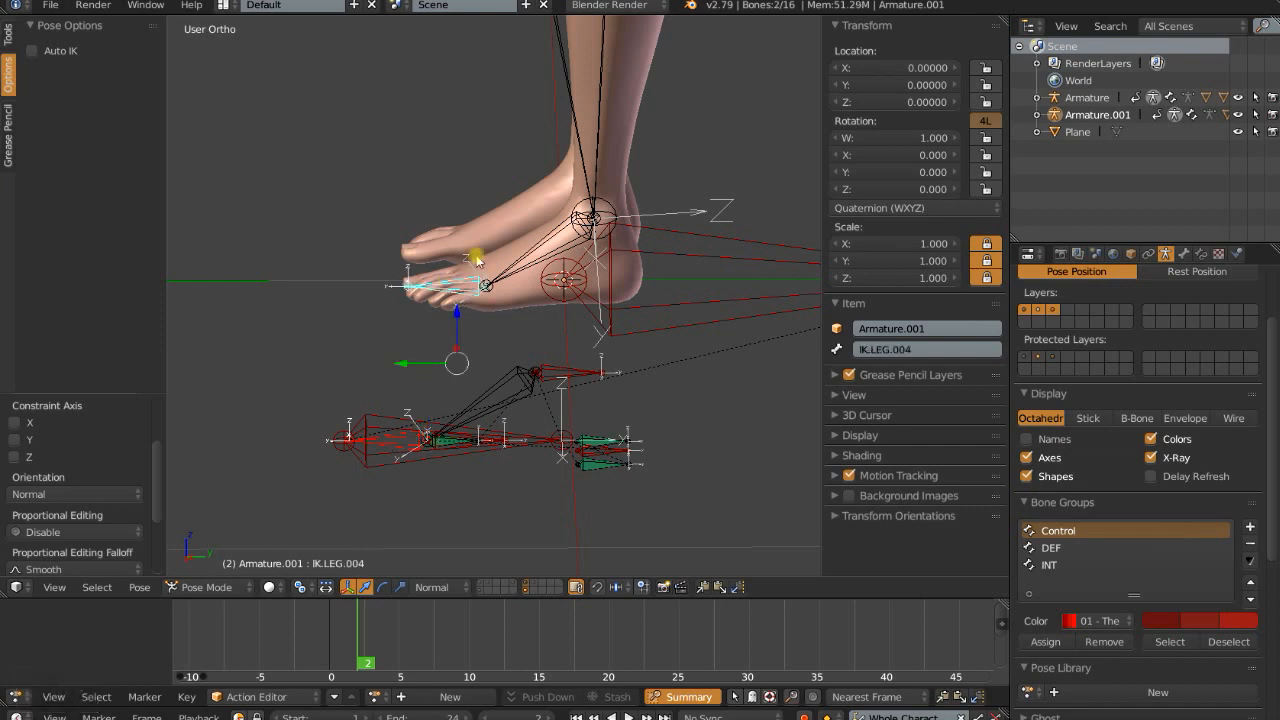
key("ctrl+shift+c")
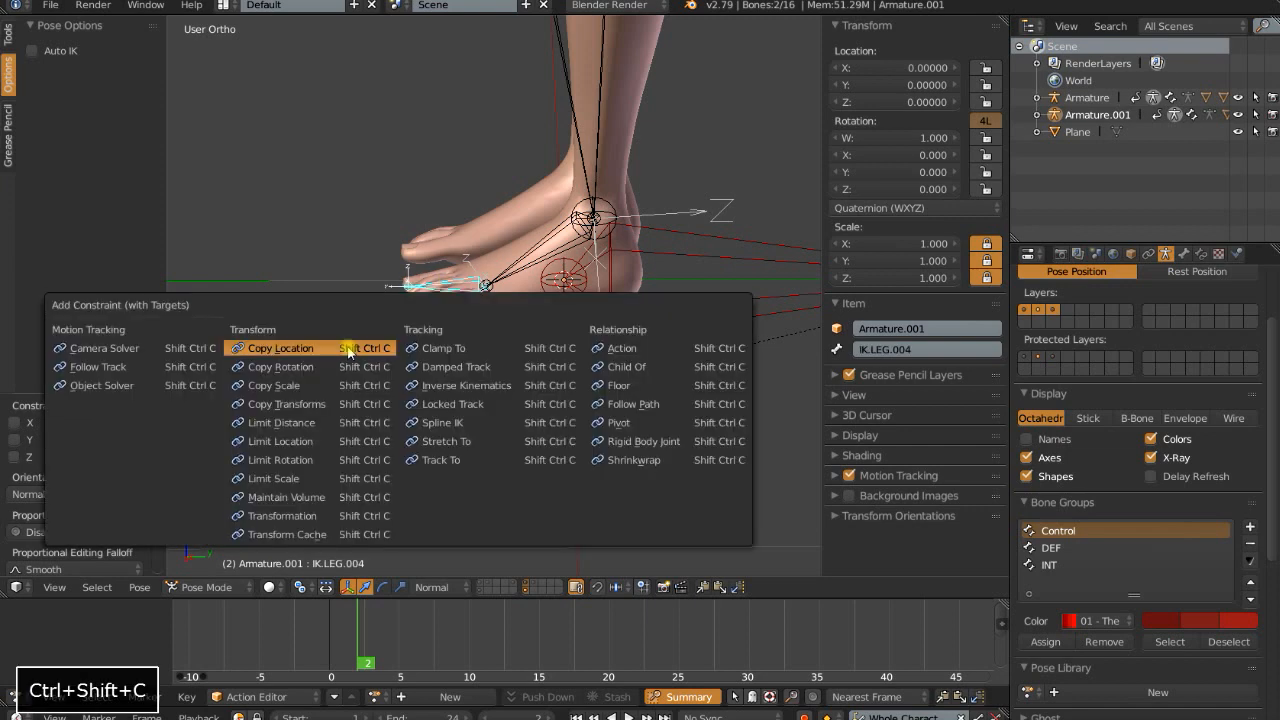
left_click(342, 347)
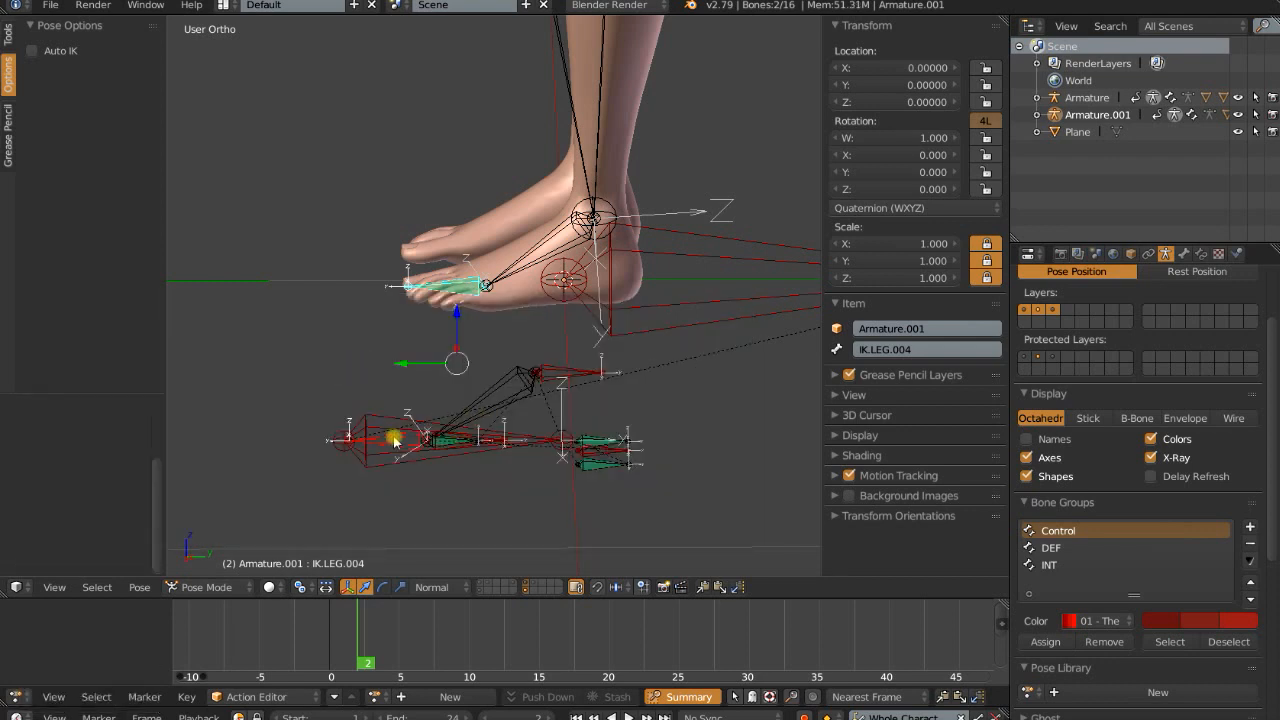
Try rotating the Foot Roll bone to about 39° on X to check how the toe bones respond
right_click(500, 452)
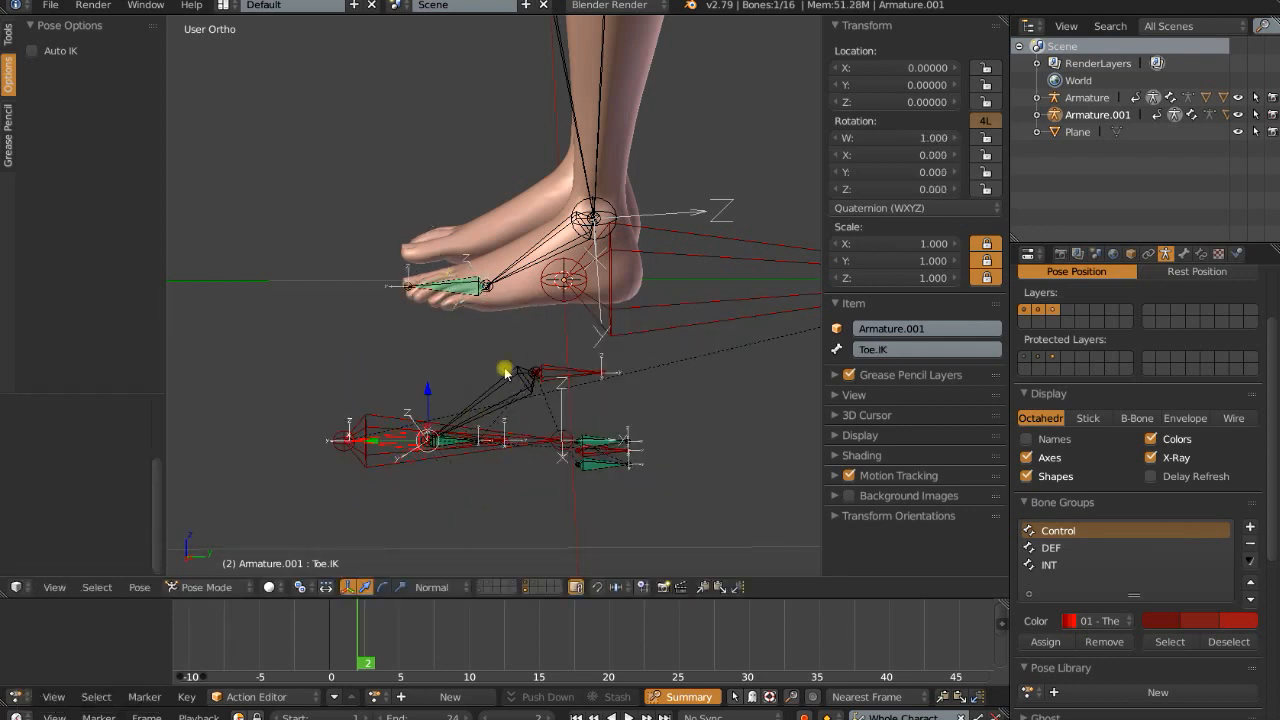
right_click(603, 372)
key("r")
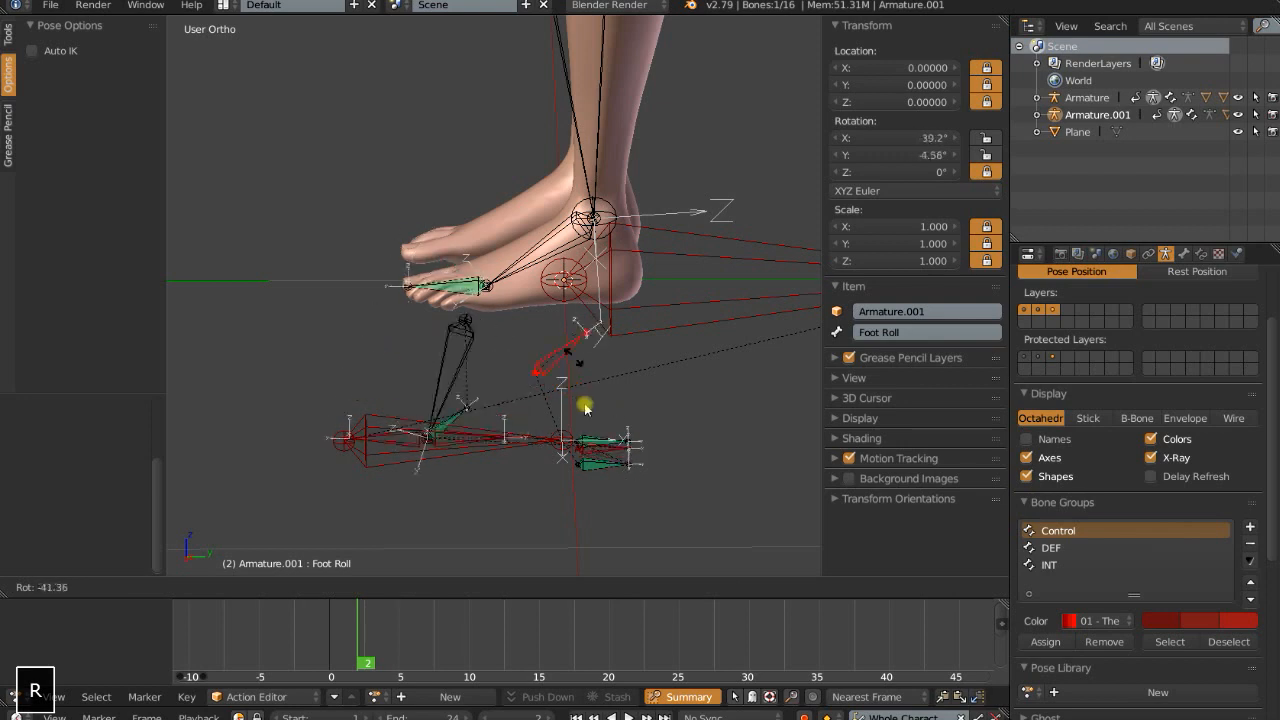
right_click(585, 402)
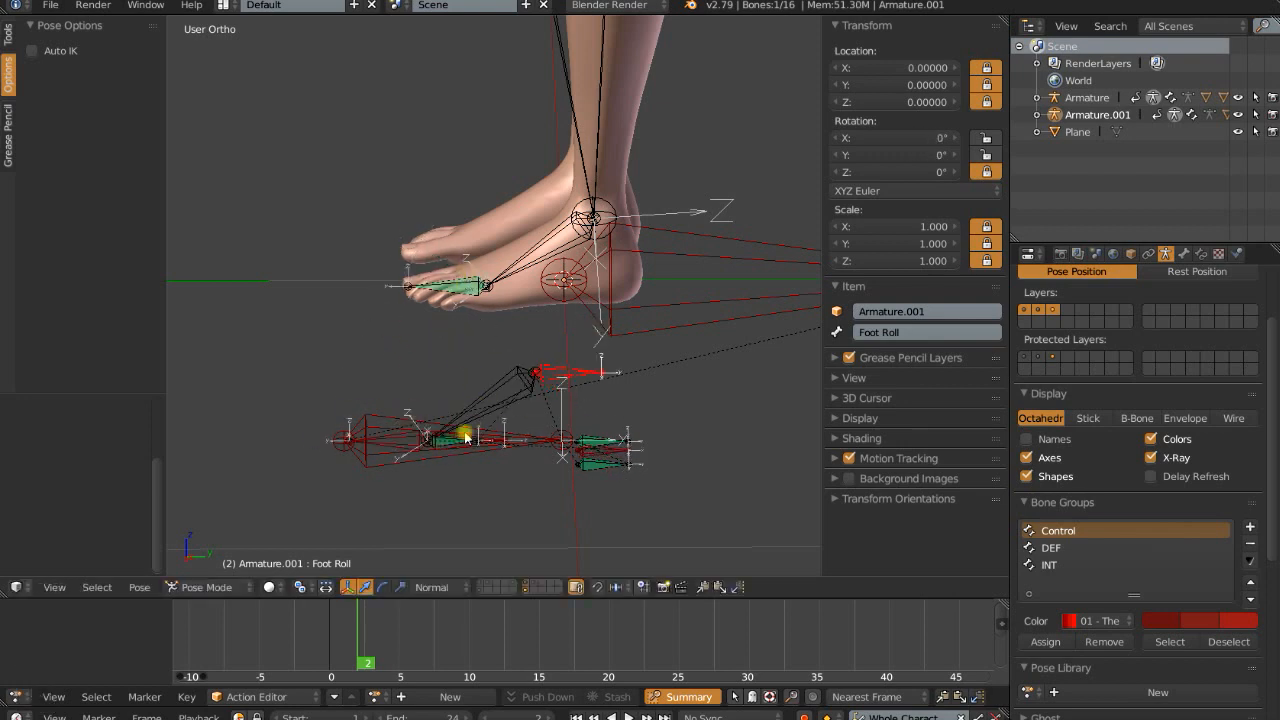
Add a targeted constraint to the IK.LEG.003 foot bone with MCH.Foot as its target
right_click(515, 374)
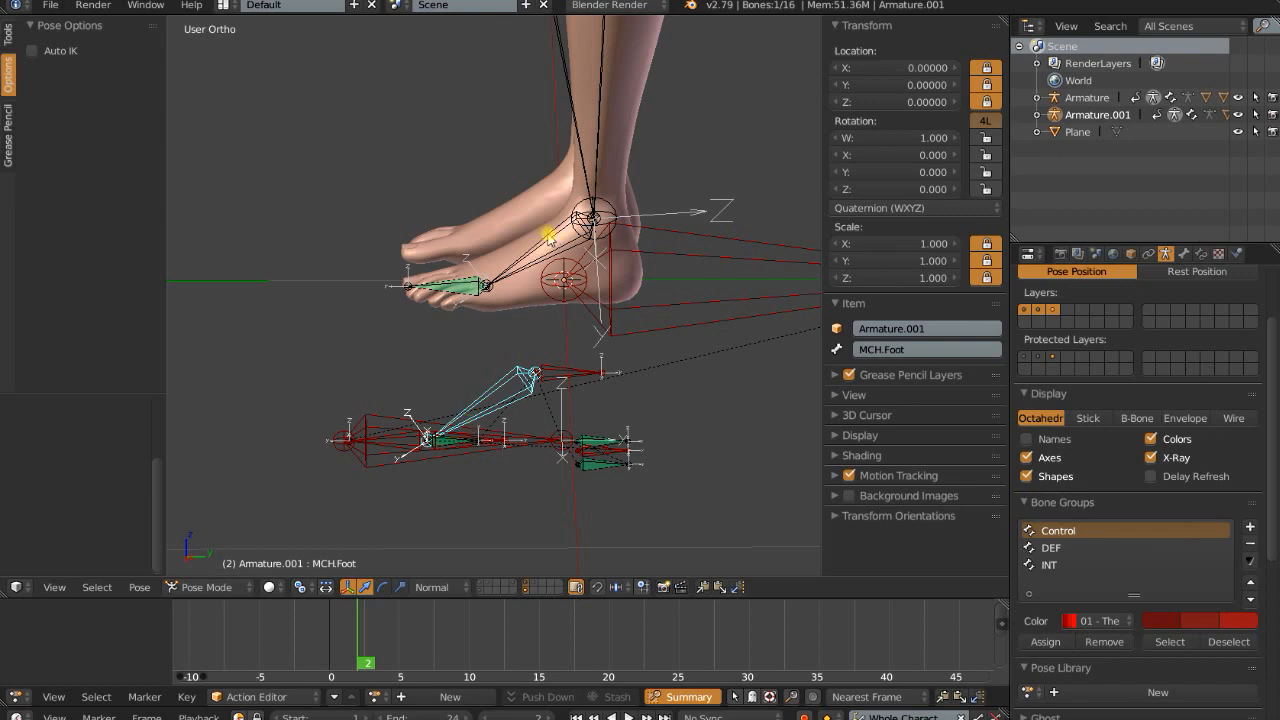
right_click(548, 240, "shift")
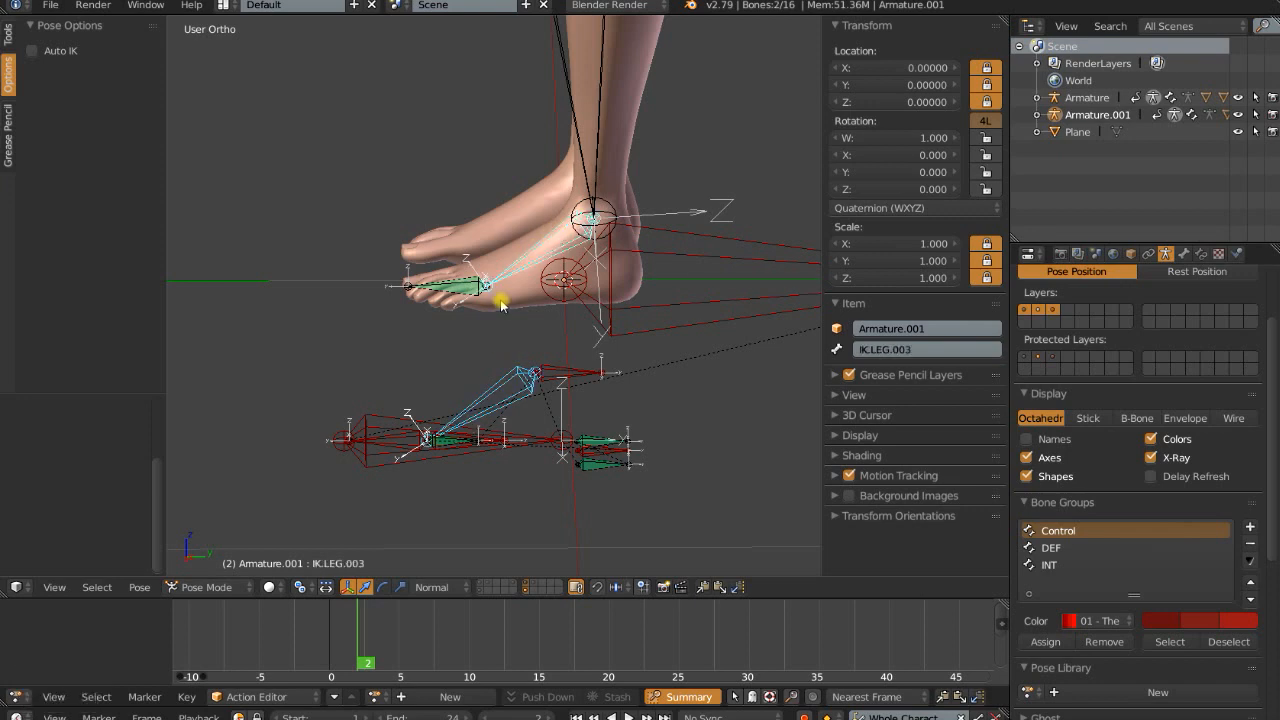
key("ctrl+shift+c")
left_click(445, 406)
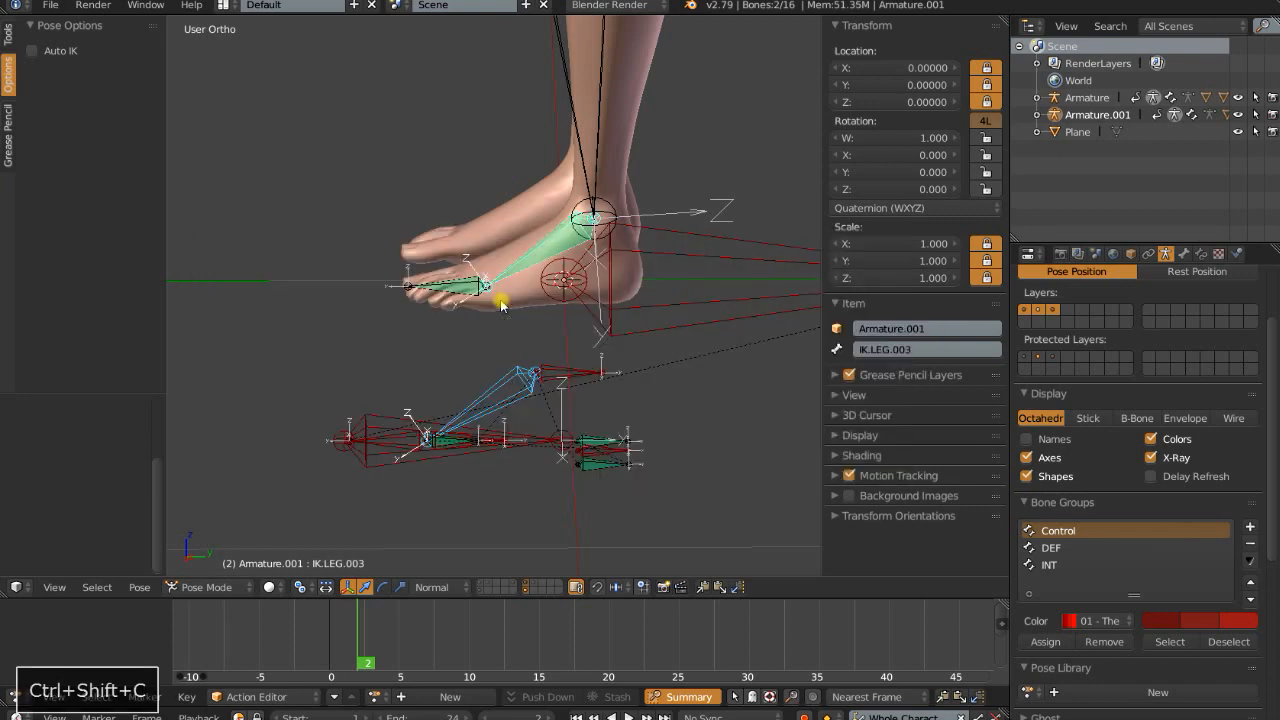
Try rotating the Foot Roll bone and reset all bones of the rig to their rest pose
right_click(608, 376)
key("r")
key("a")
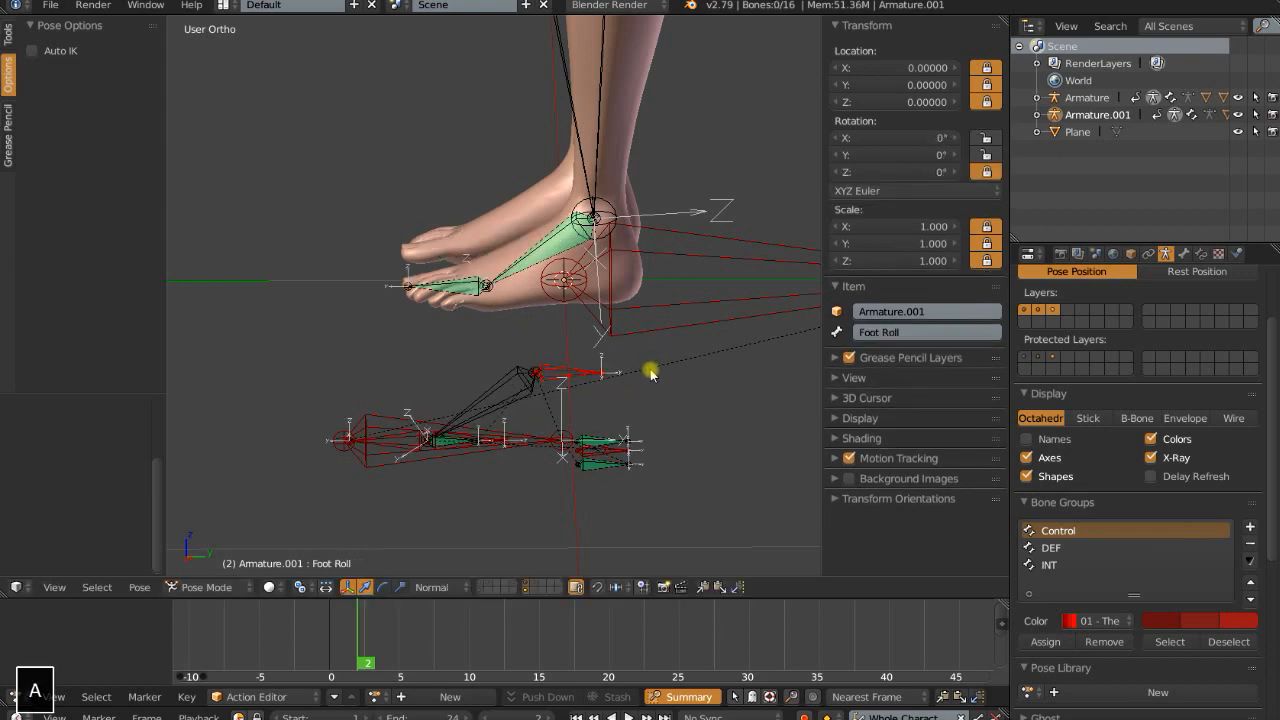
key("alt+r")
key("alt+s")
middle_click_drag(625, 299, 604, 429, "shift")
scroll(592, 420, "up", 3)
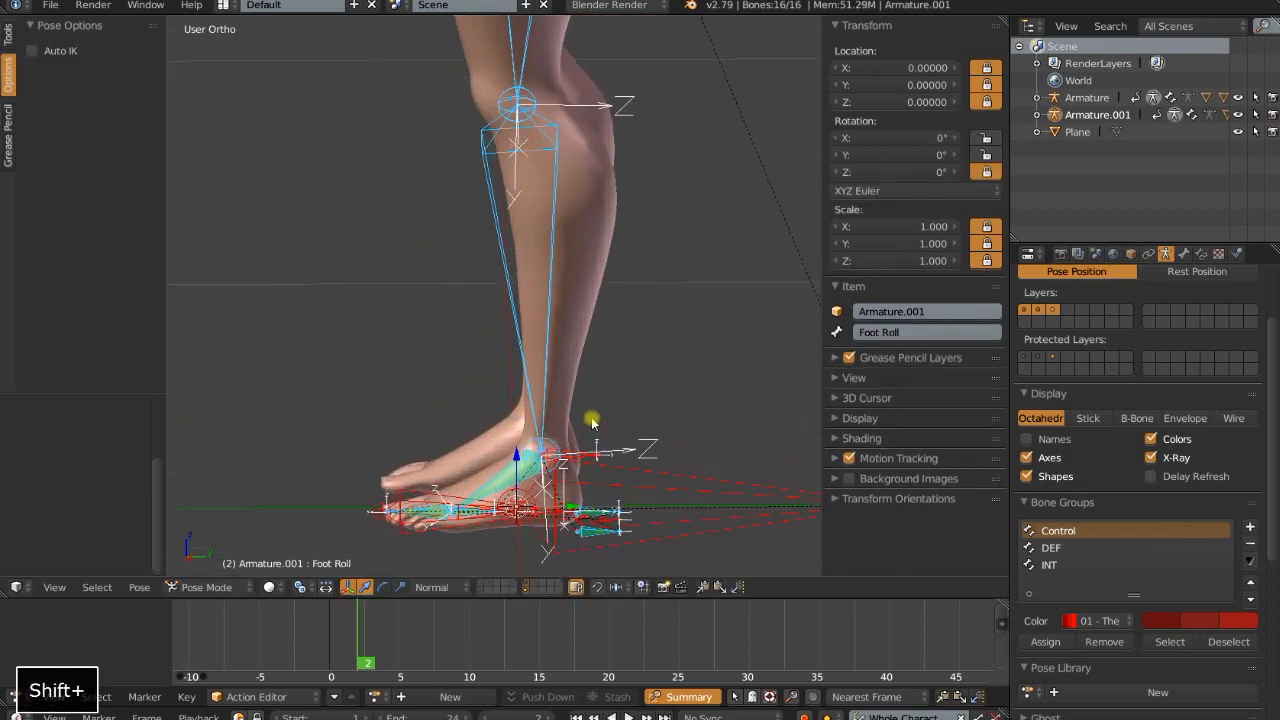
middle_click_drag(595, 480, 571, 329, "shift")
scroll(417, 409, "up", 2)
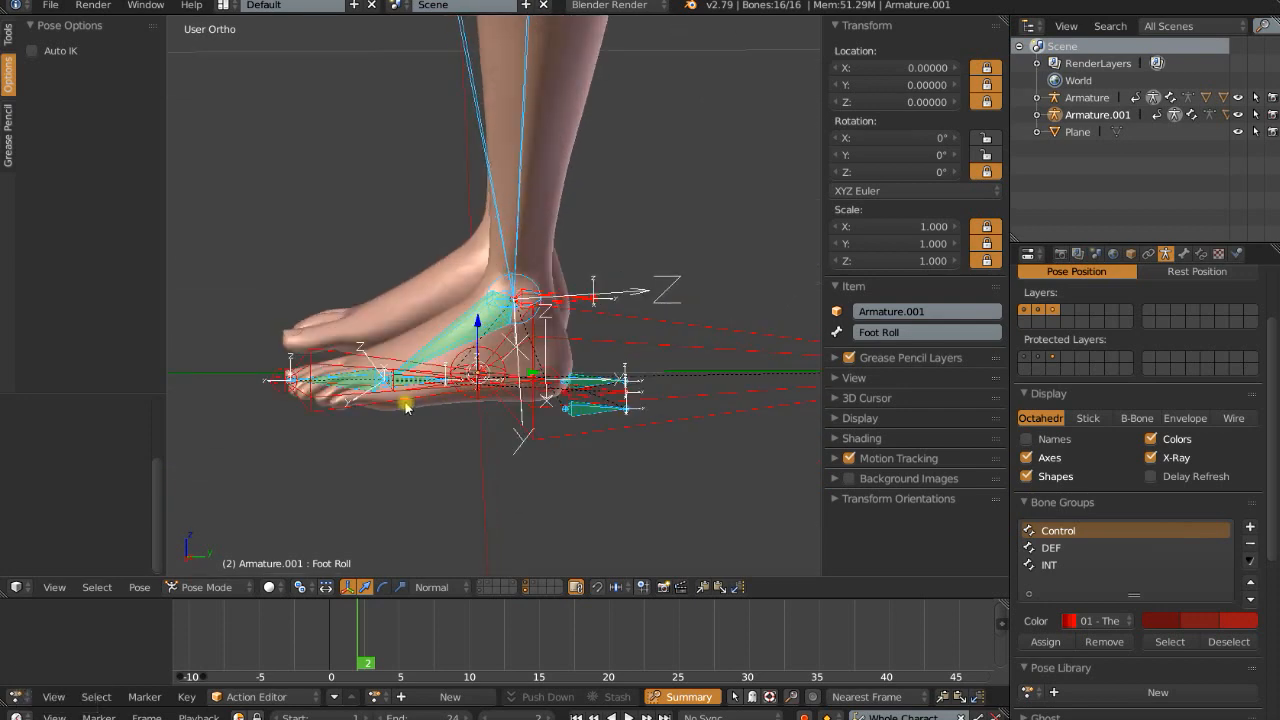
Move the Foot.IK bone below the leg, to about X 0.029, Y -0.016, Z -0.094
right_click(455, 415)
key("g")
left_click(449, 517)
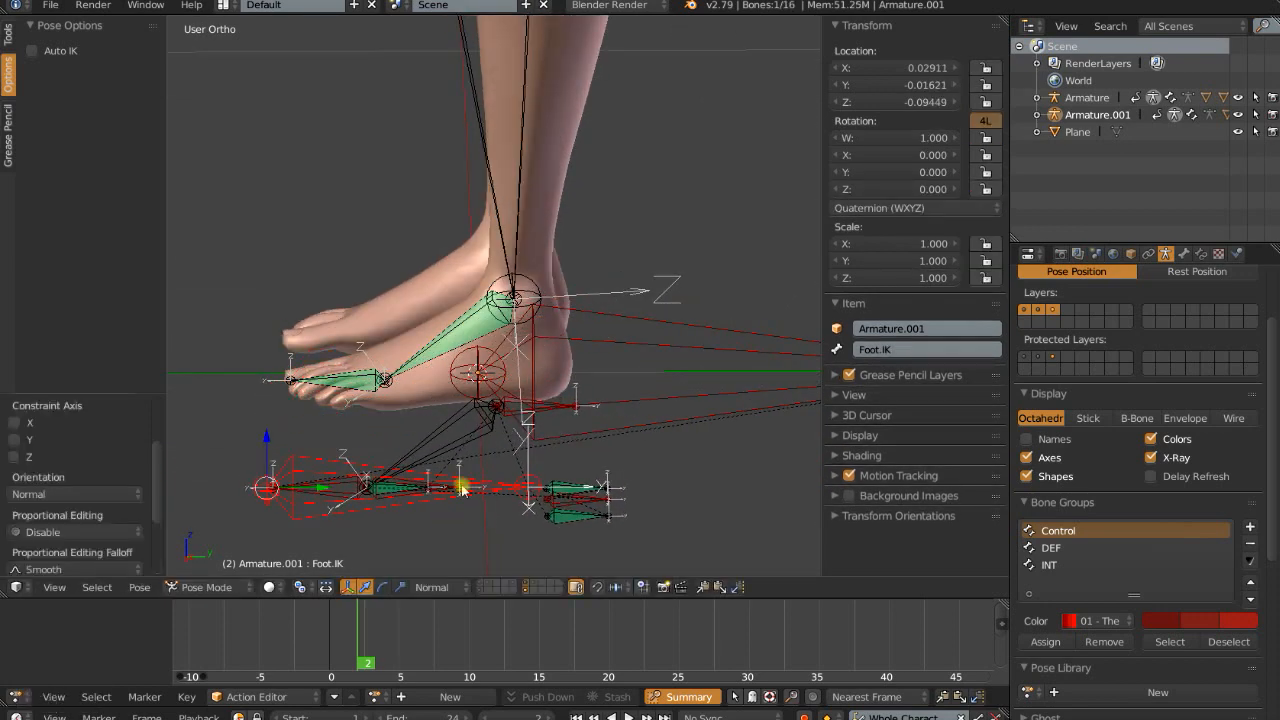
scroll(470, 420, "down", 4)
Add an Inverse Kinematics constraint to the IK.LEG.002 shin bone with MCH.Foot as its target
right_click(438, 322)
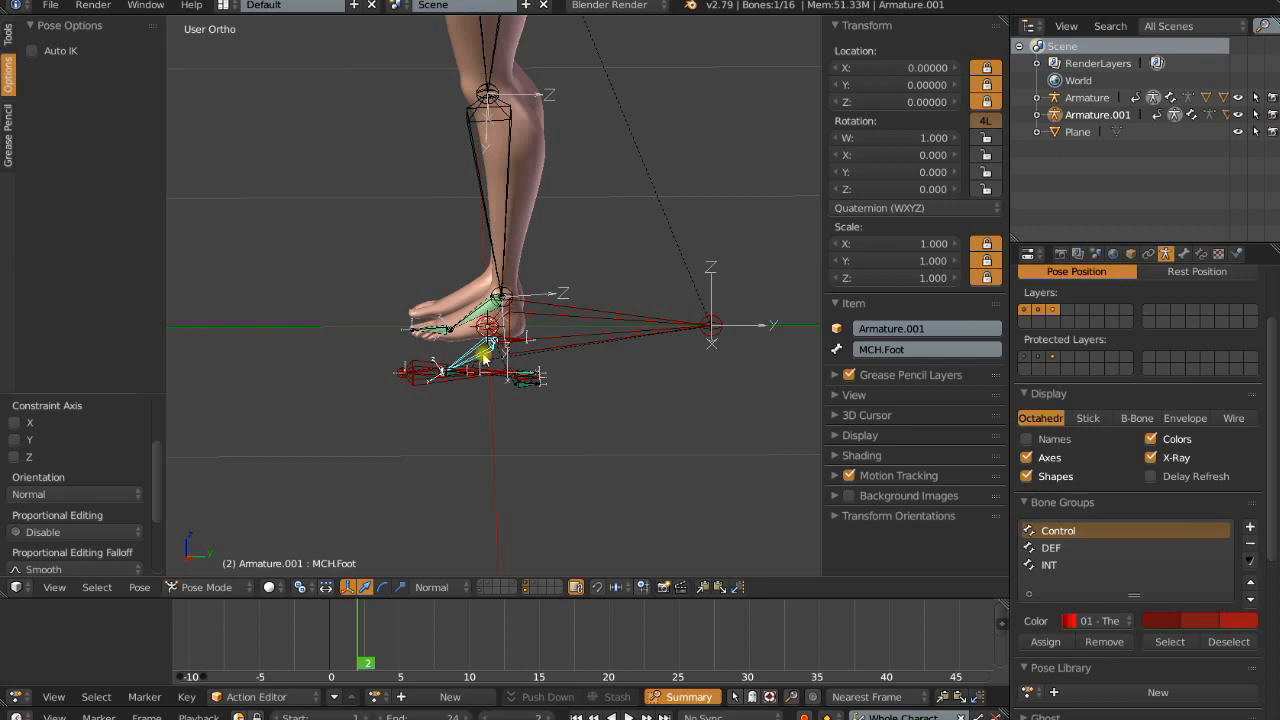
right_click(488, 200)
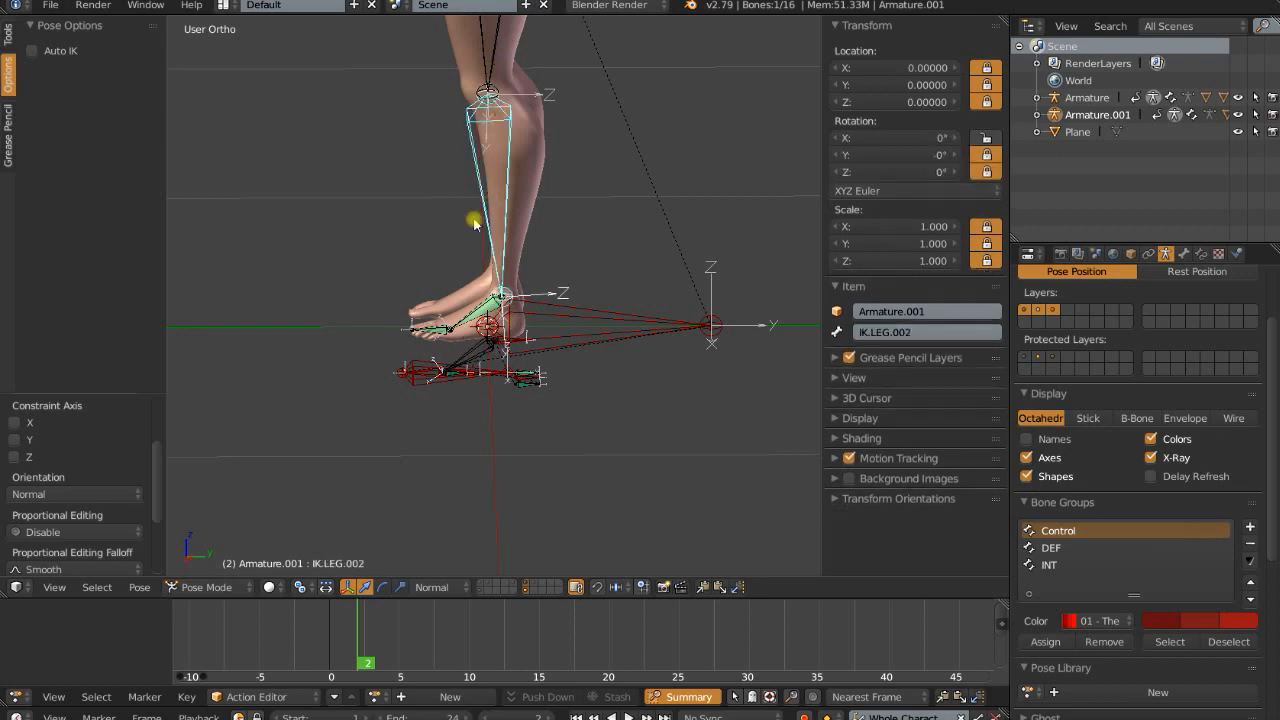
scroll(483, 405, "up", 2)
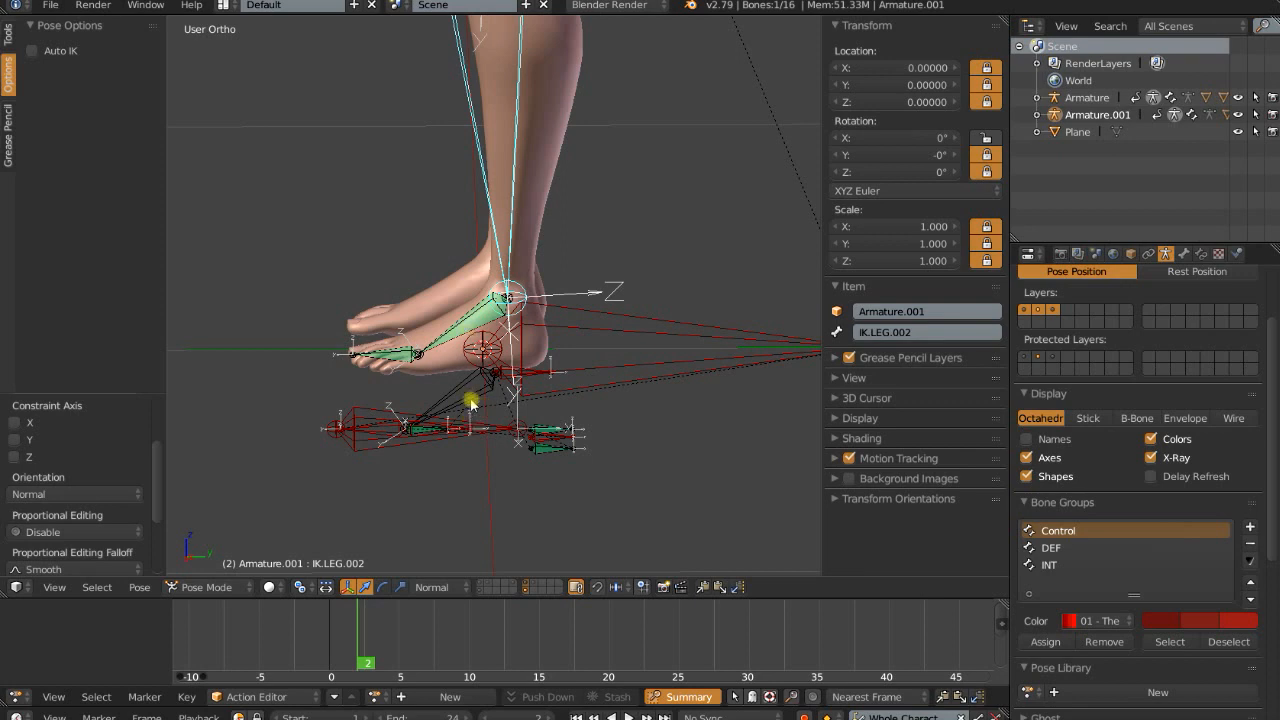
right_click(450, 392)
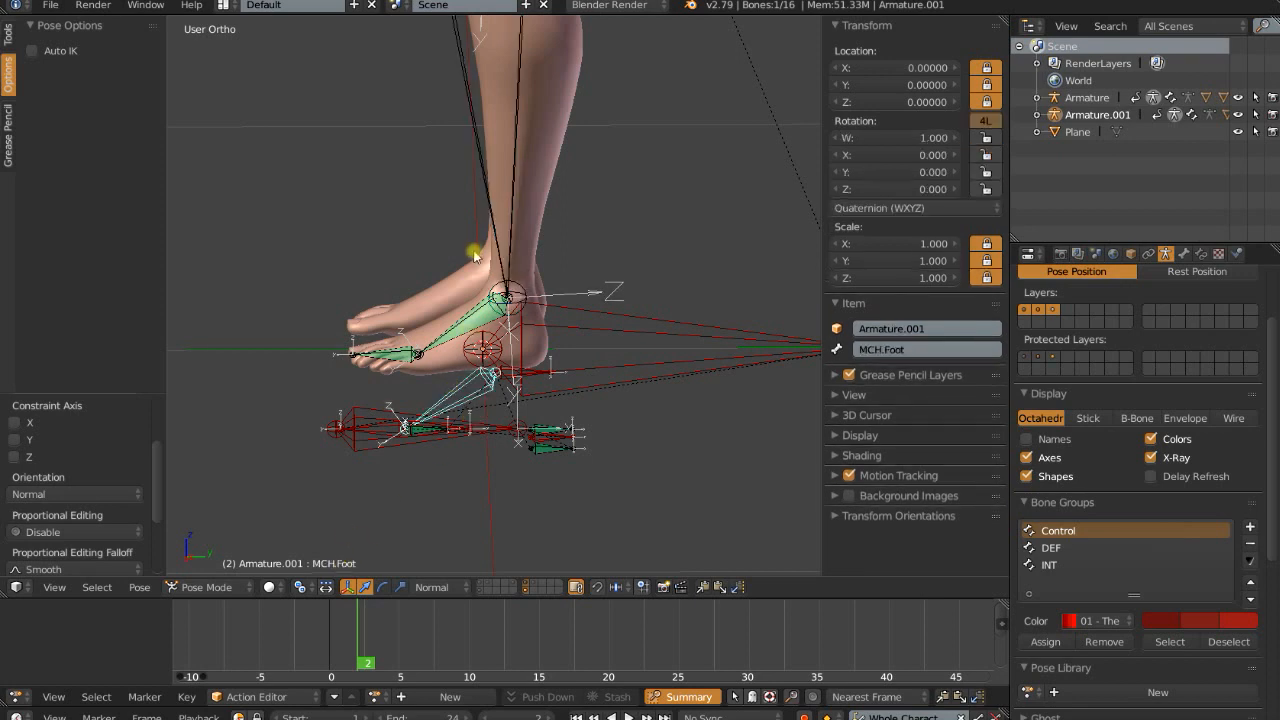
right_click(490, 211, "shift")
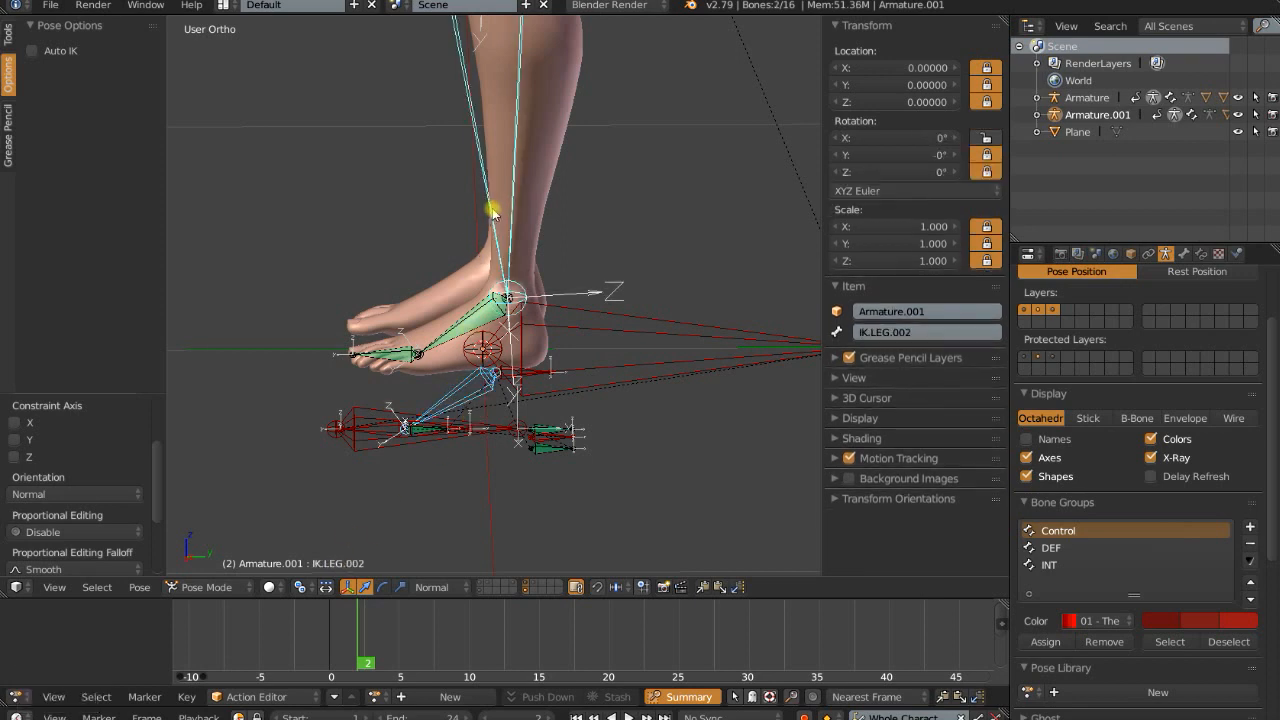
key("ctrl+shift+c")
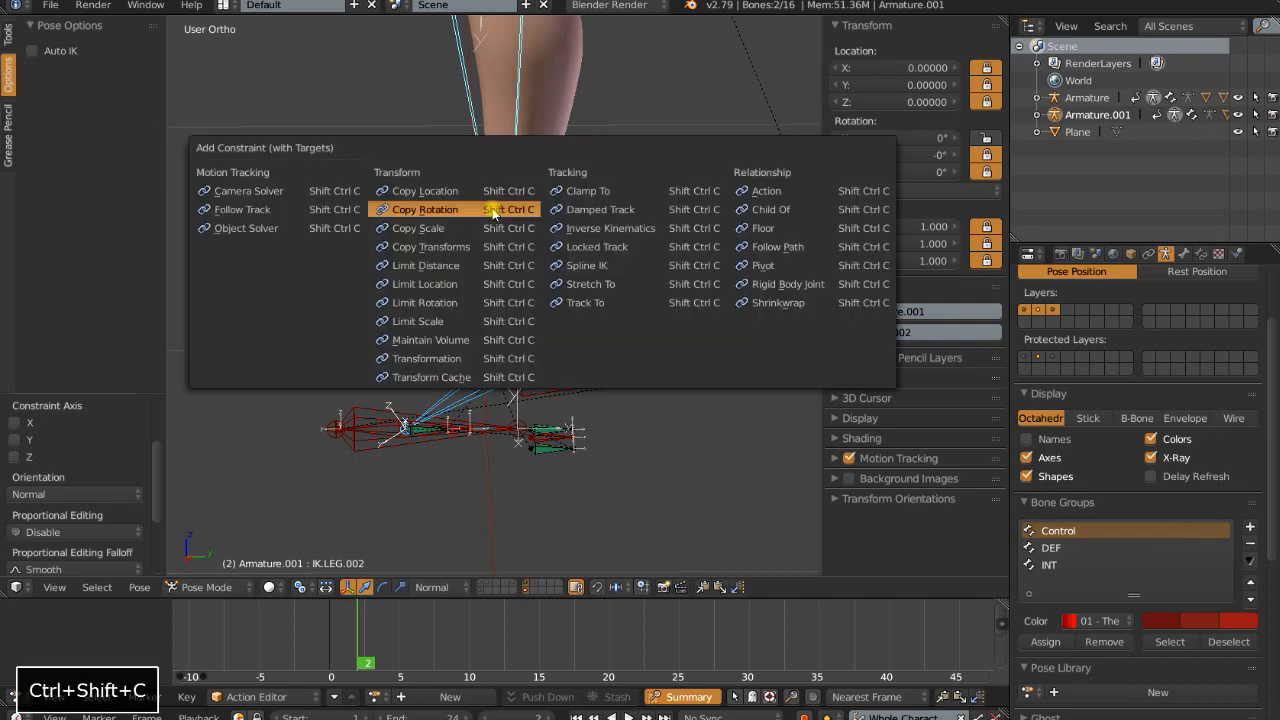
left_click(617, 230)
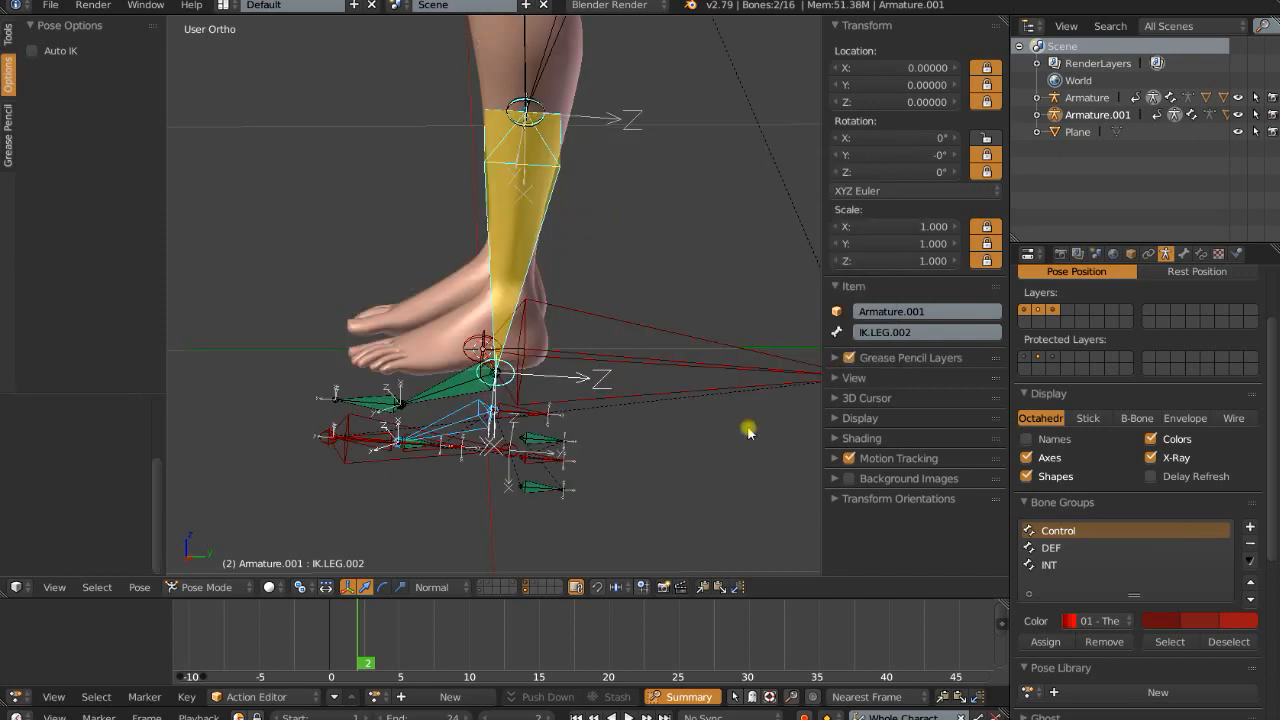
Set the chain length of the shin bone's IK constraint to 2
left_click(1201, 254)
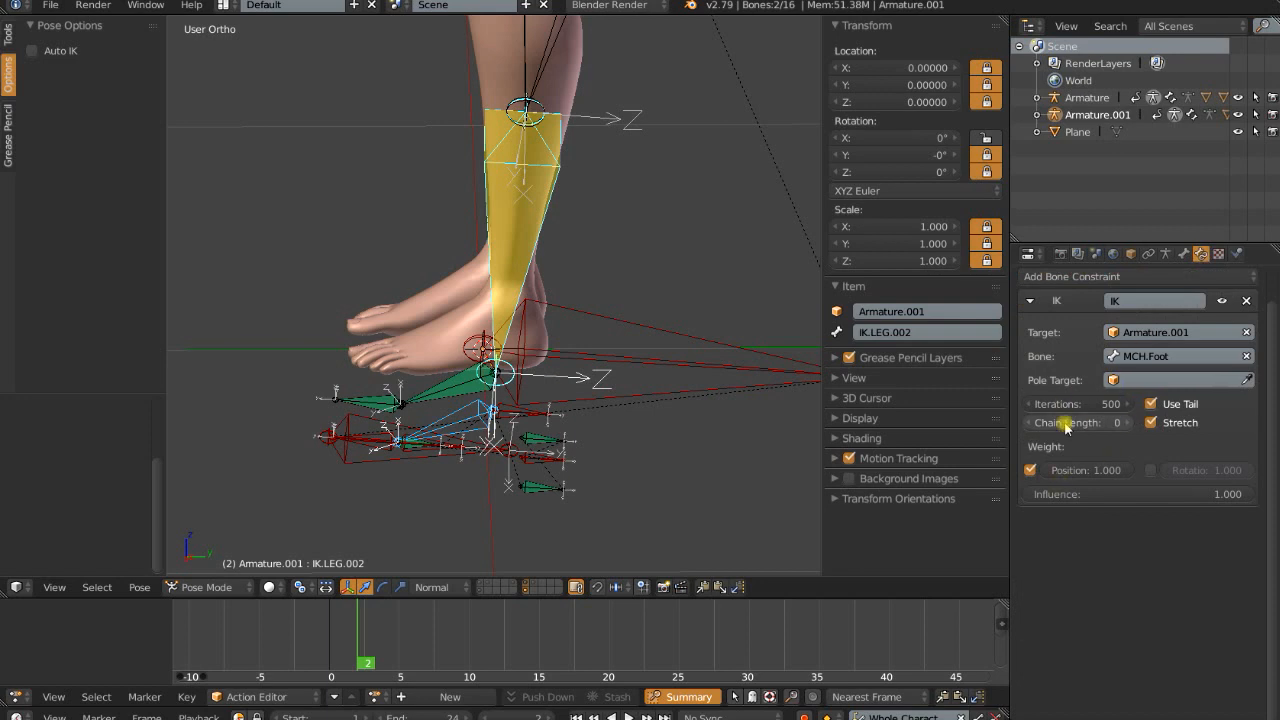
left_click(1127, 424)
left_click(1127, 424)
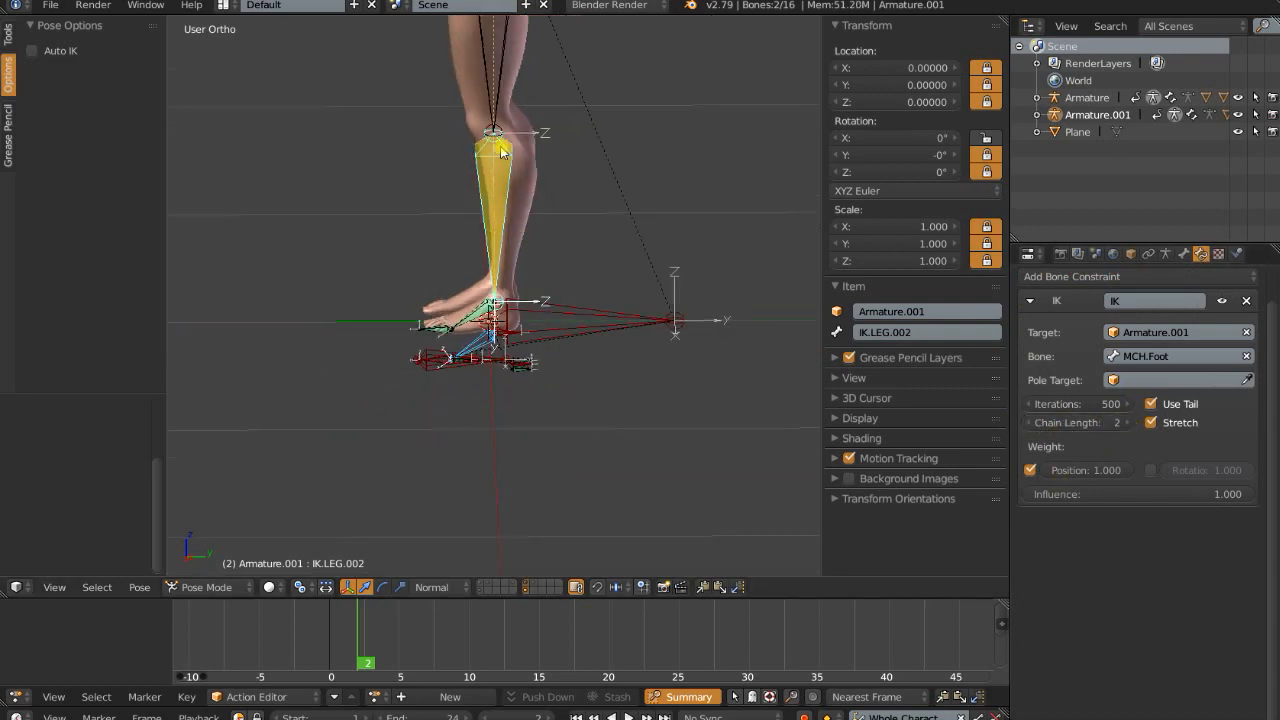
middle_click_drag(539, 288, 537, 414, "shift")
scroll(511, 323, "up", 3)
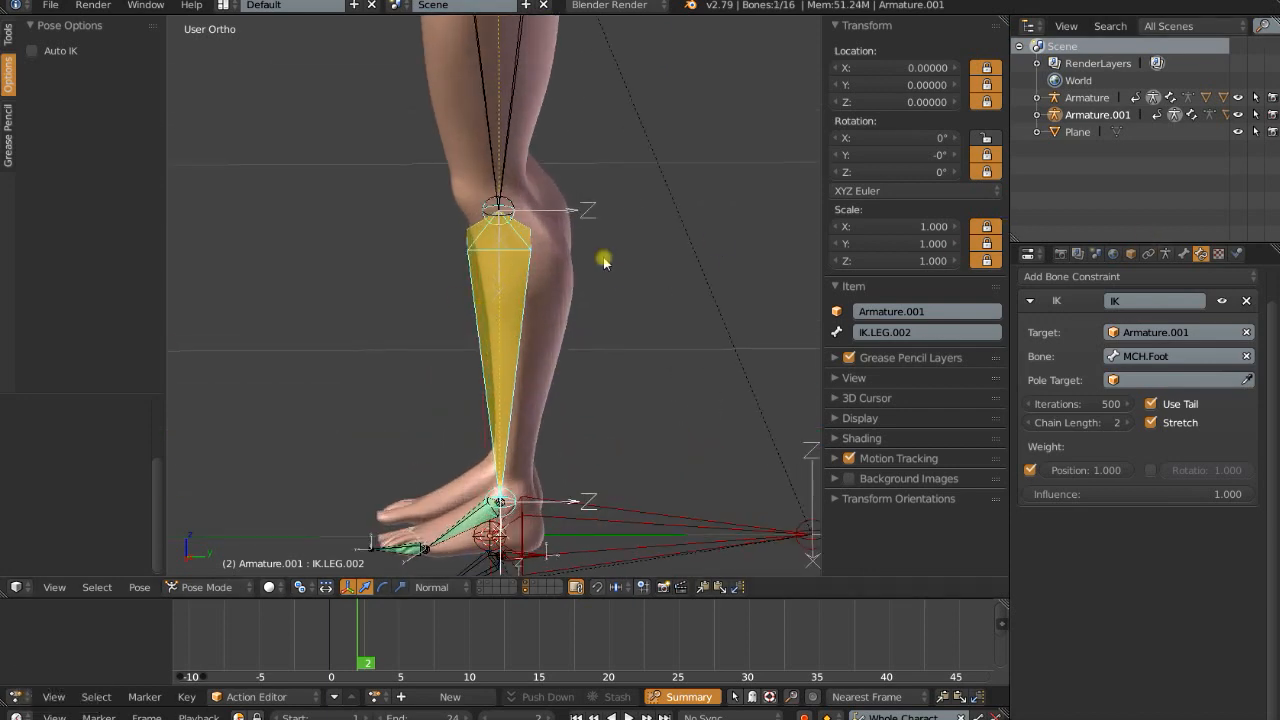
Lock the Y and Z axes in the Inverse Kinematics settings of IK.LEG.002
left_click(1183, 254)
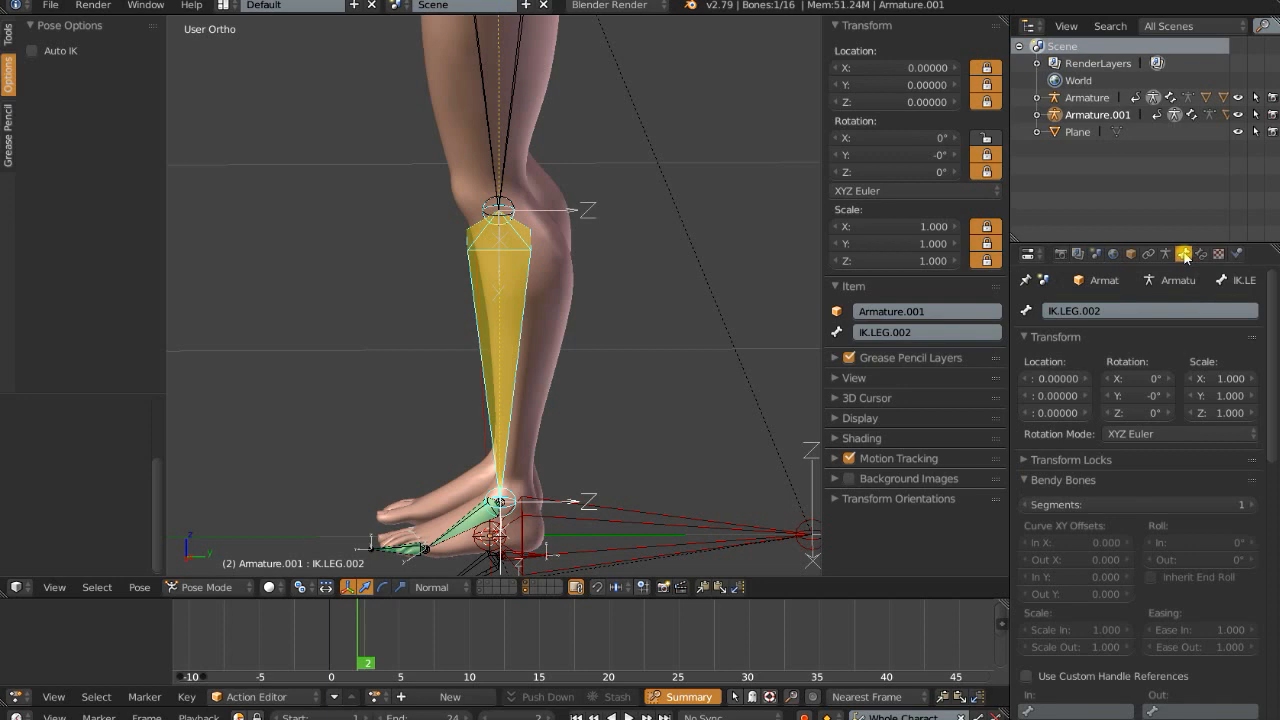
scroll(1139, 531, "down", 10)
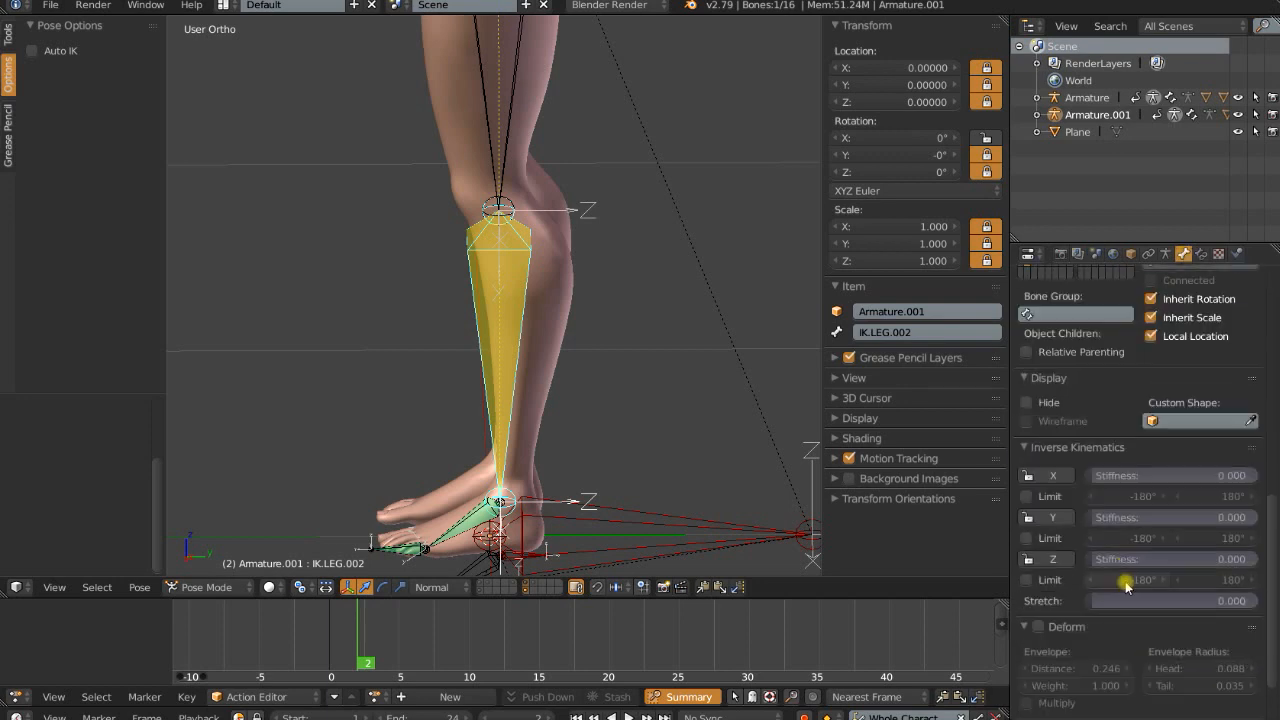
left_click(1050, 517)
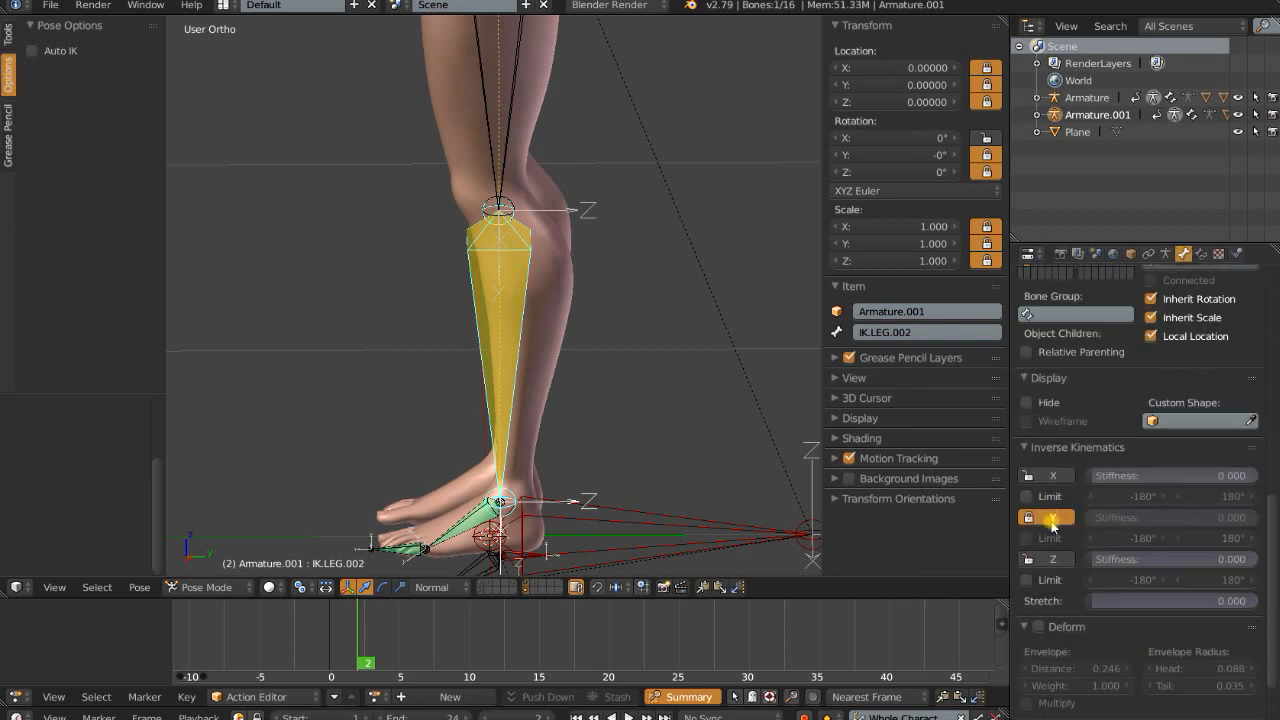
left_click(1054, 559)
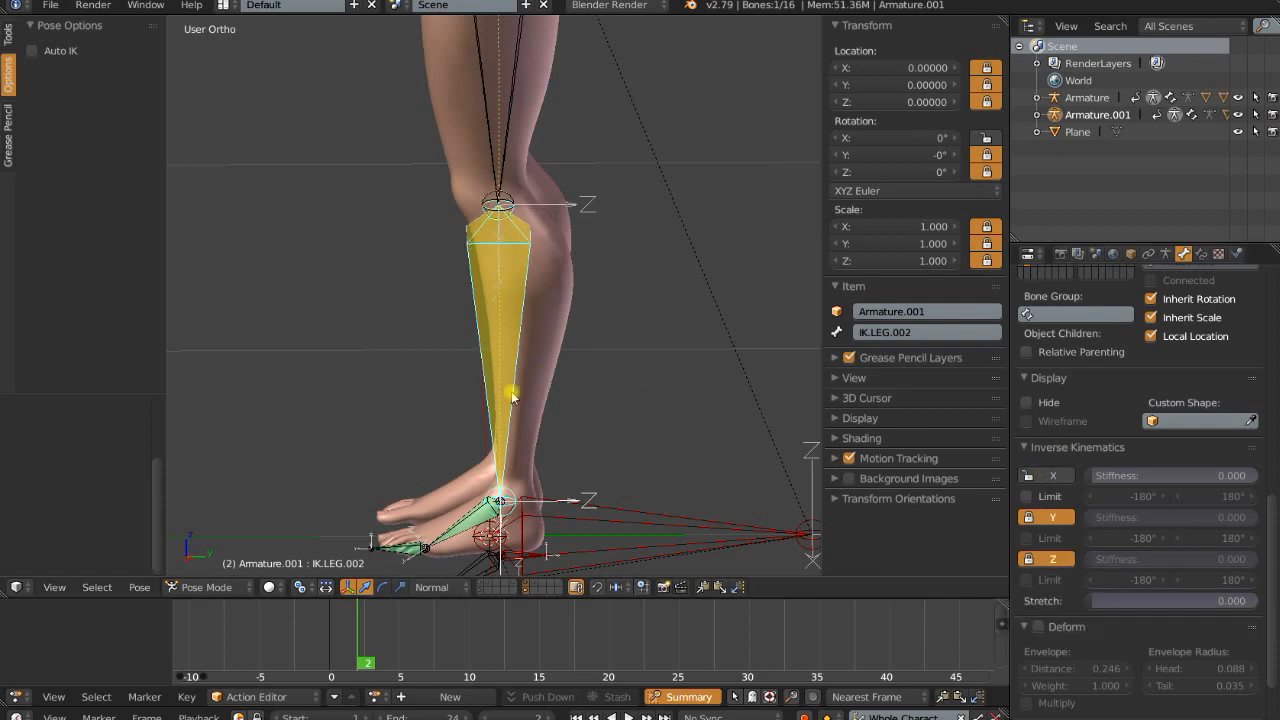
Try moving the Foot.IK bone up and forward to check how the knee bends
scroll(600, 370, "down", 3)
scroll(606, 378, "up", 3)
middle_click_drag(560, 380, 480, 449)
scroll(680, 380, "down", 3)
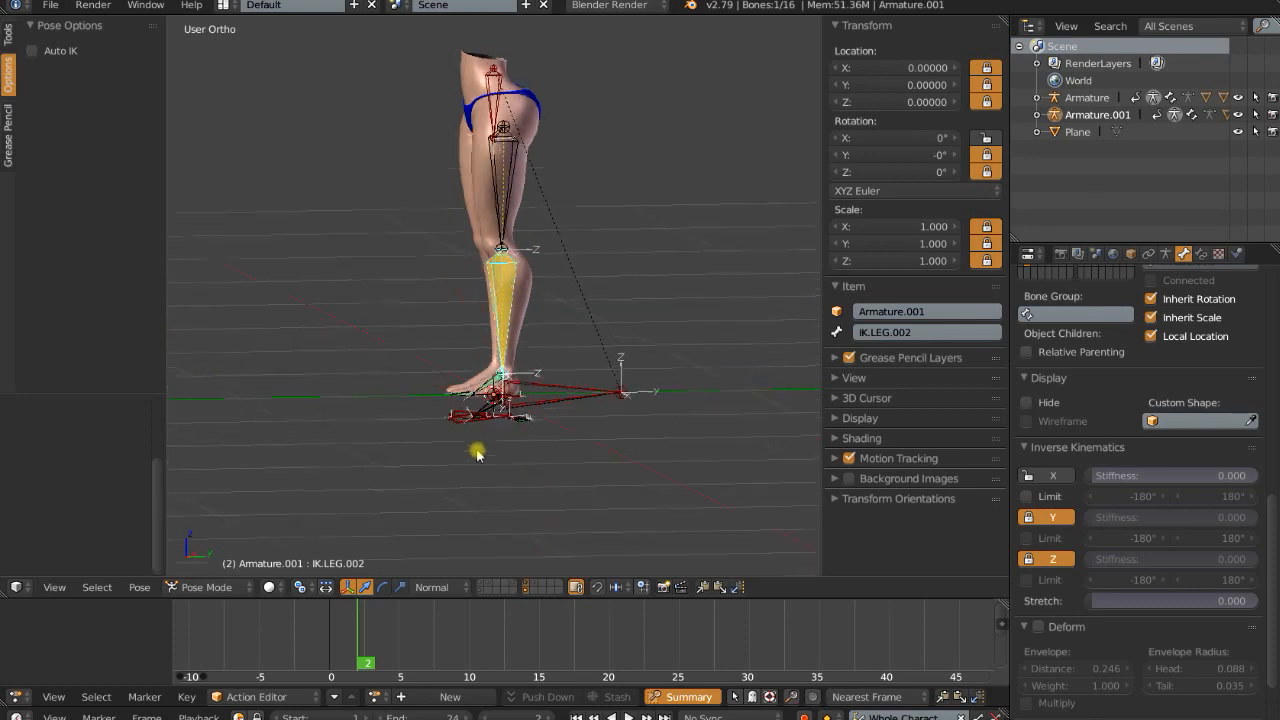
scroll(451, 500, "up", 3)
right_click(440, 521)
key("g")
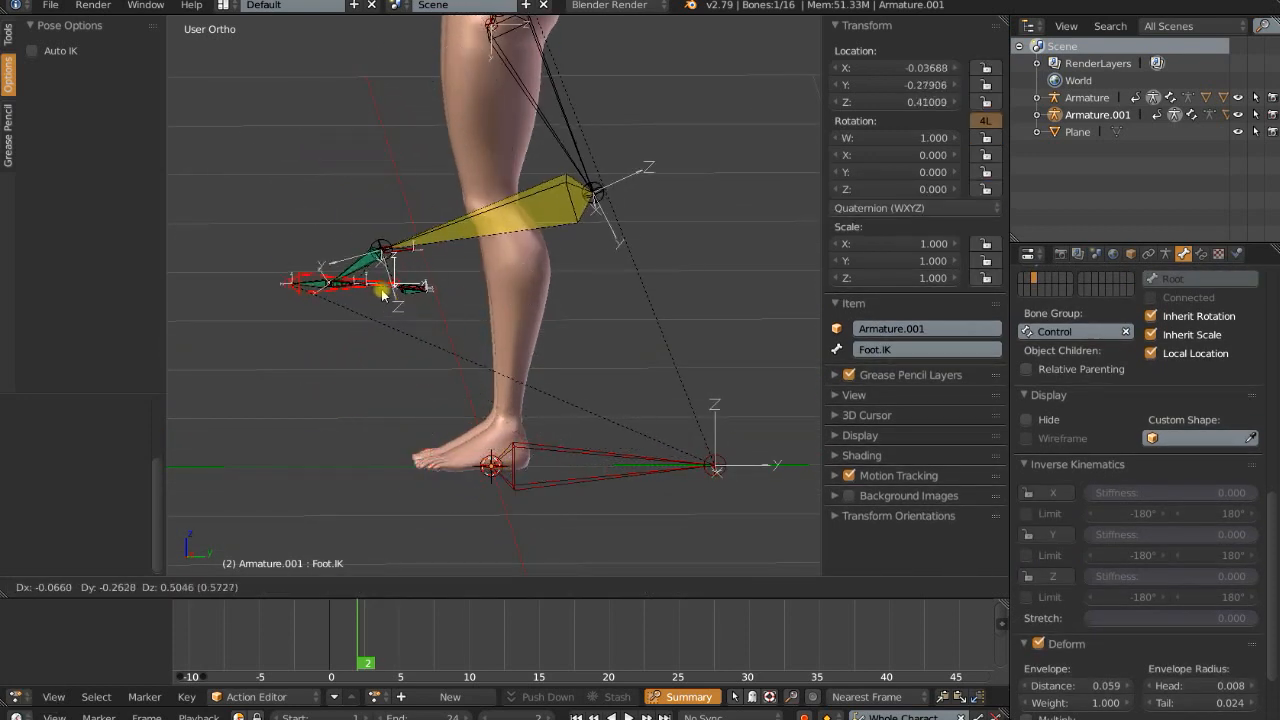
left_click(477, 436)
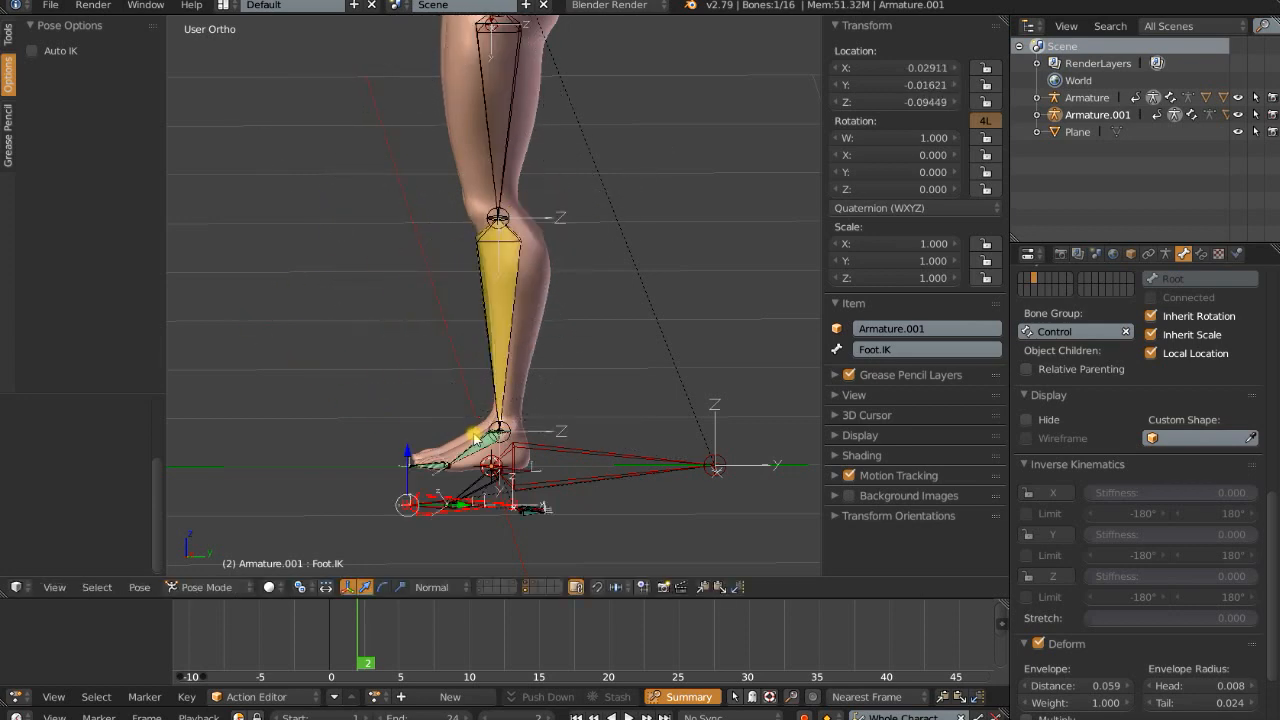
Select all bones and clear their location and scale so the foot controls return to rest
key("a")
key("a")
key("alt+g")
key("alt+s")
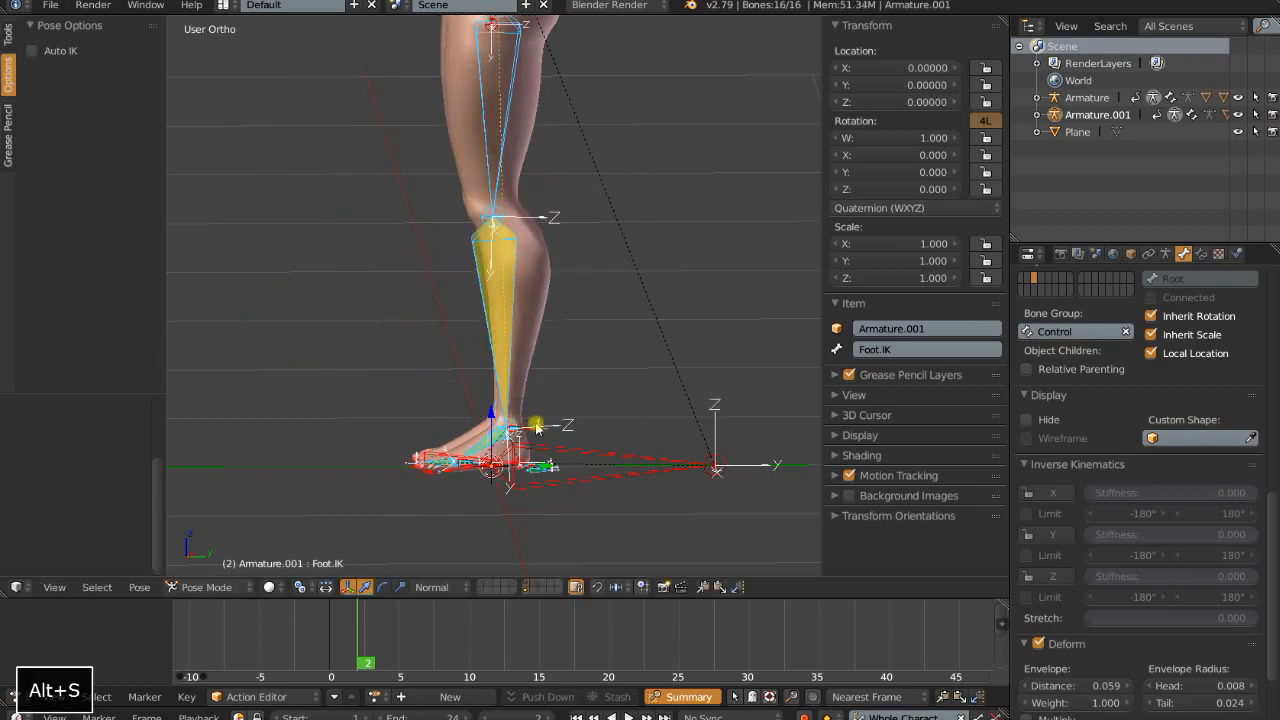
scroll(515, 415, "up", 3)
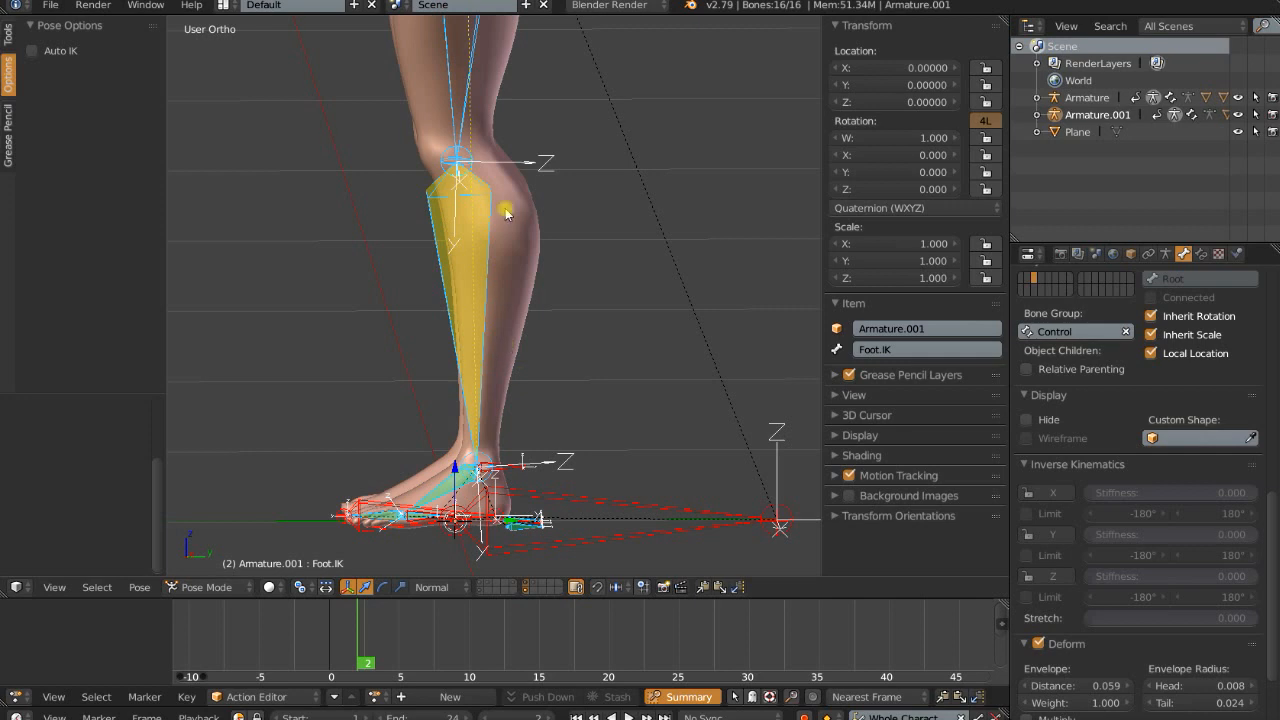
In Edit Mode, extrude a new bone from the knee joint about 0.139 backwards along global Y
key("Tab")
key("a")
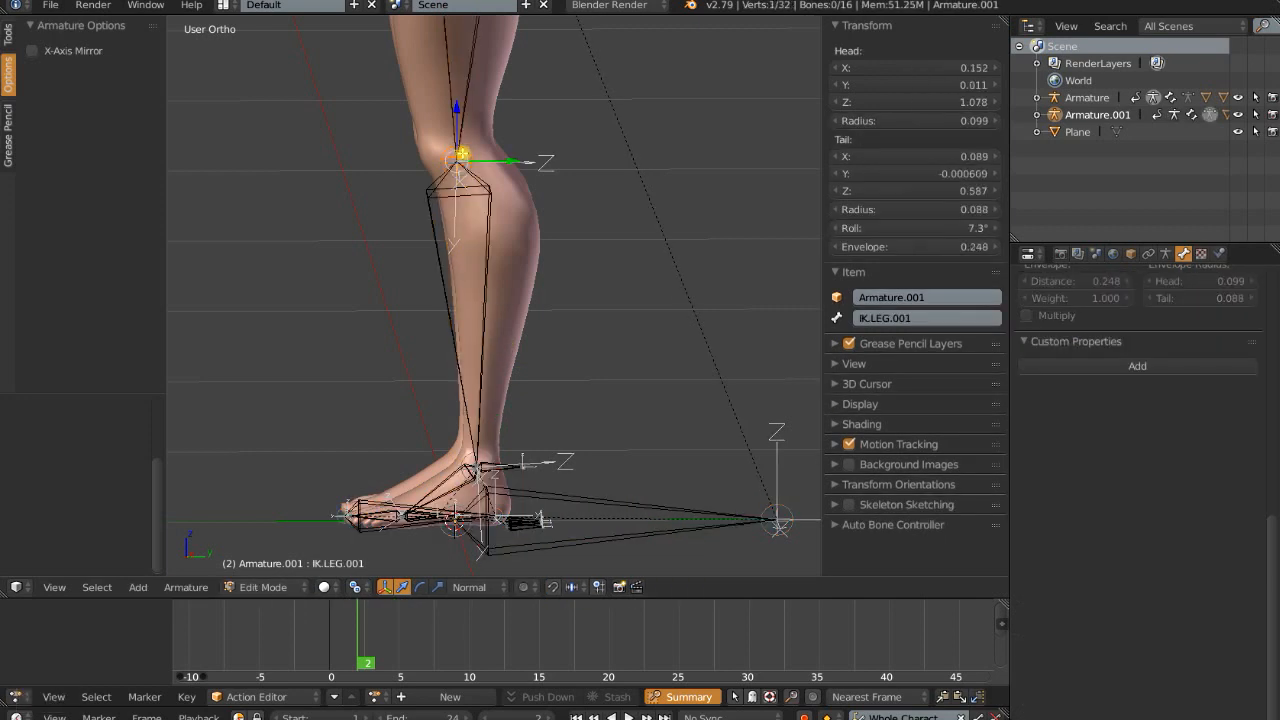
key("KP_1")
key("KP_3")
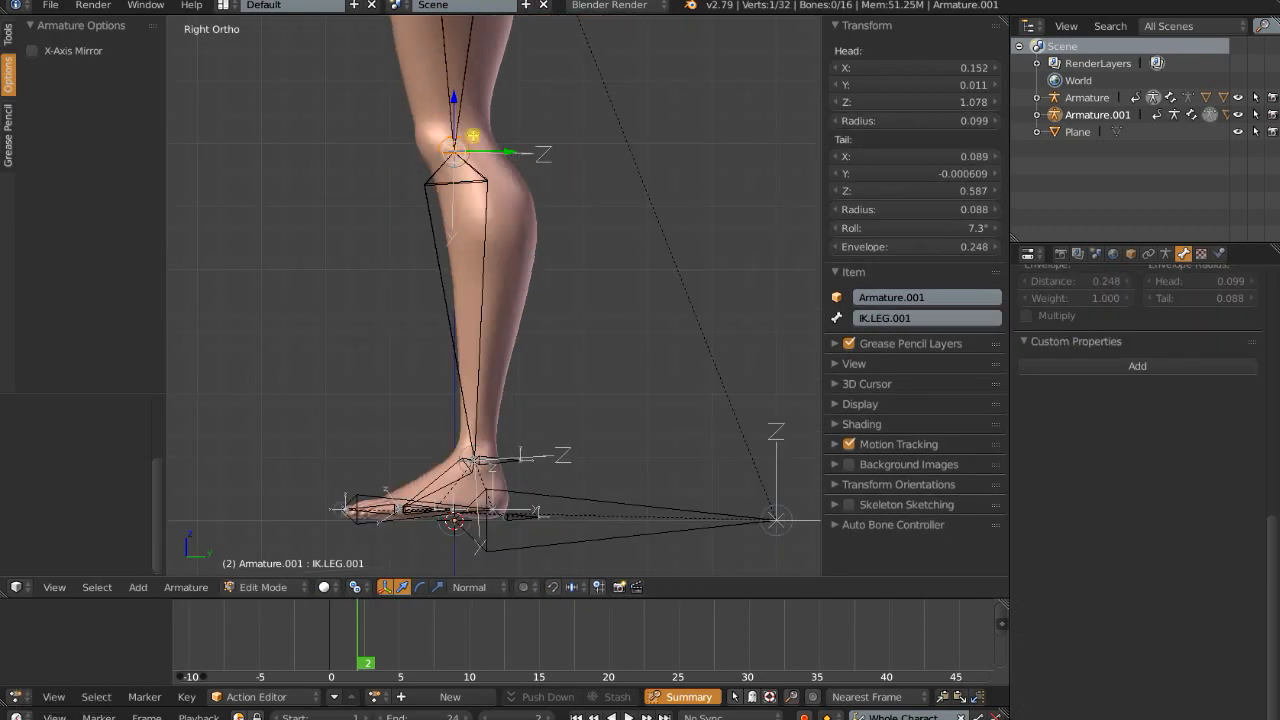
middle_click_drag(490, 300, 477, 425, "shift")
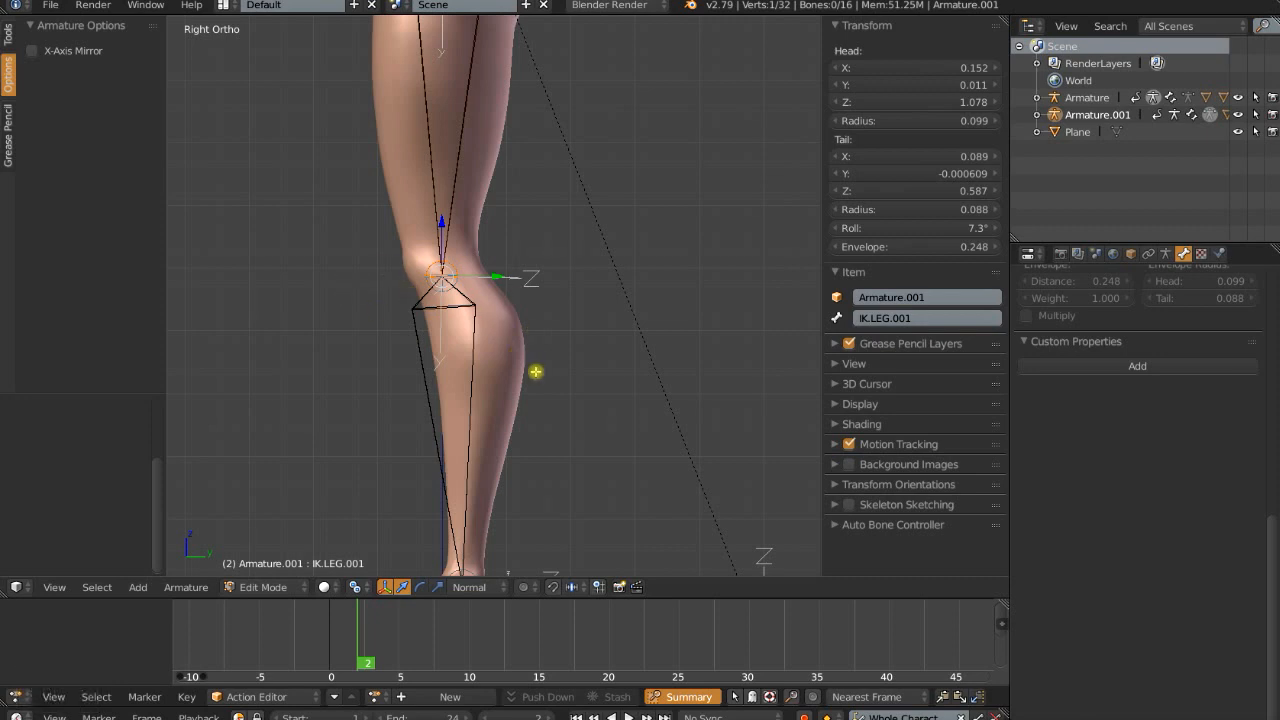
key("e")
key("g")
key("y")
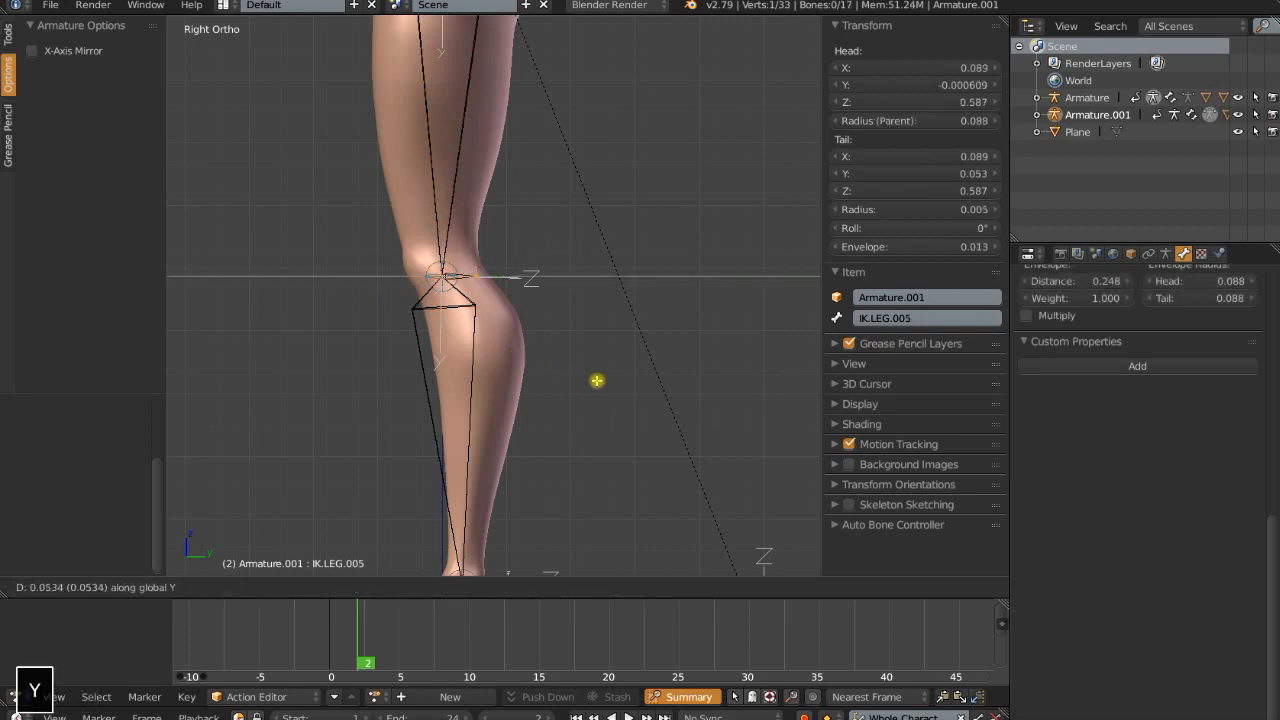
left_click(625, 383)
Rename the bone extruded behind the knee as Knee
left_click(485, 278)
left_click(925, 321)
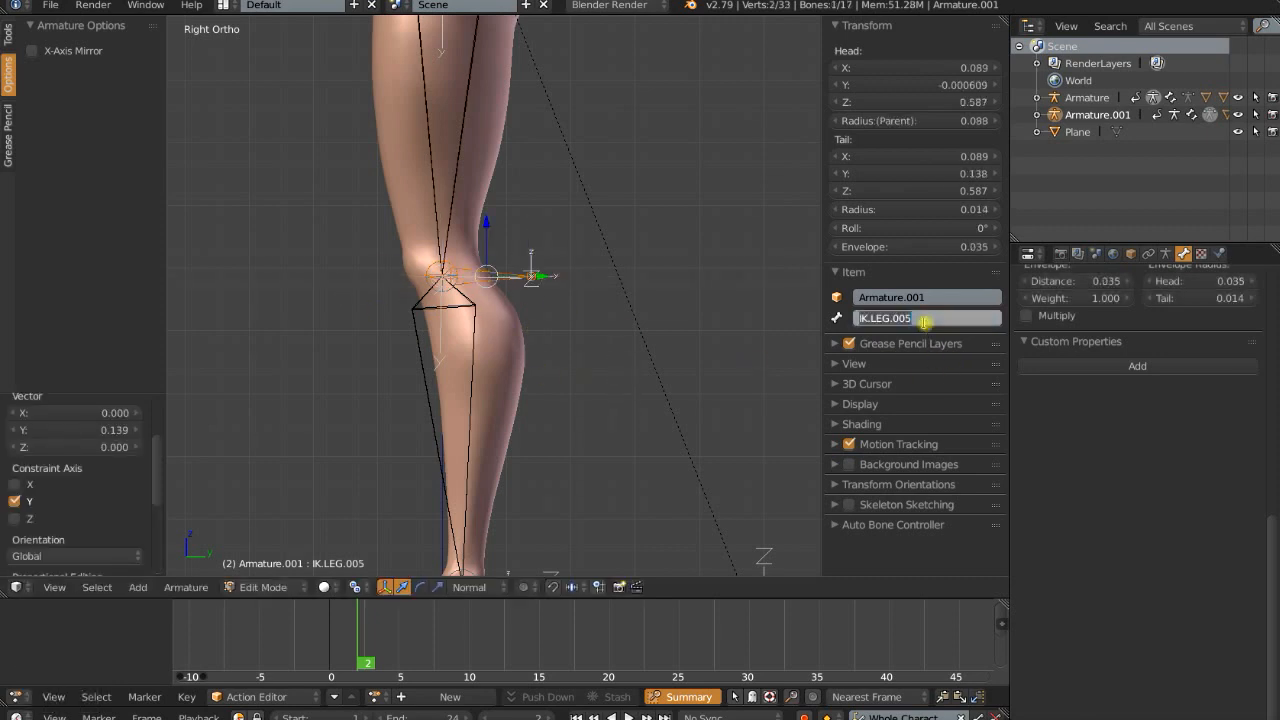
type("Knee")
key("Return")
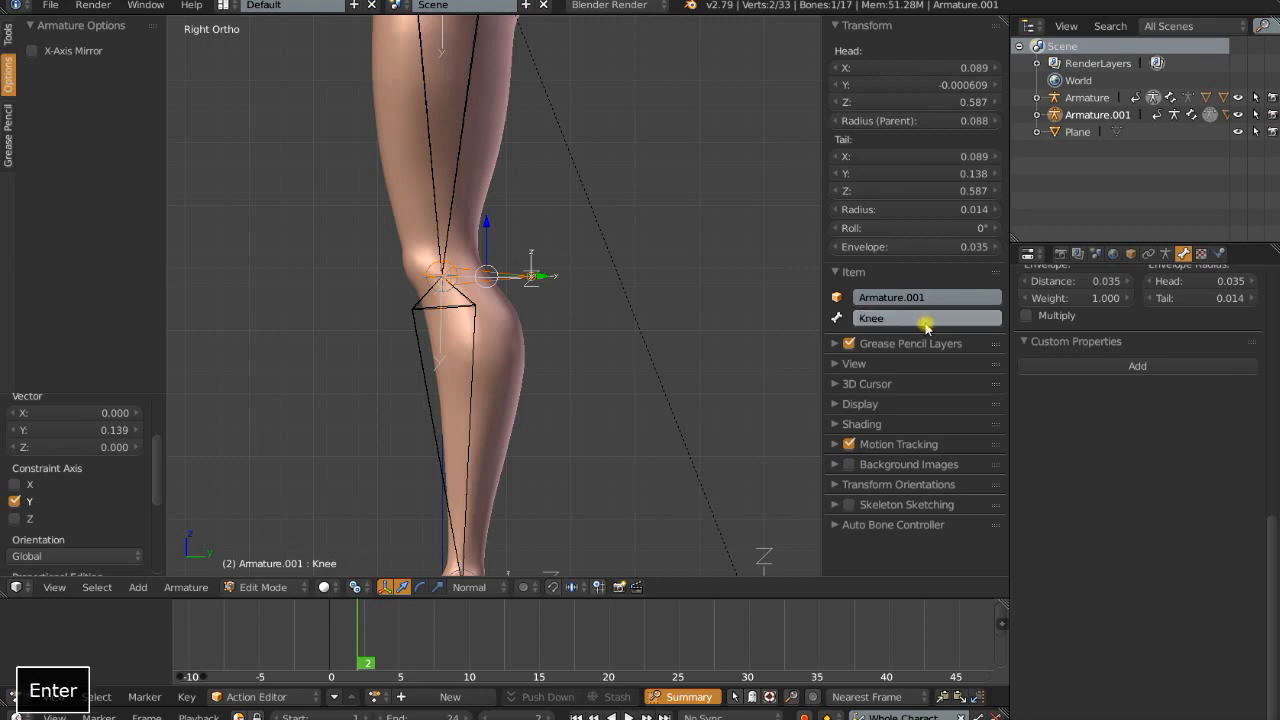
Parent the Knee bone to the Foot.IK bone with its offset kept
scroll(563, 383, "down", 3)
middle_click_drag(533, 356, 543, 286, "shift")
scroll(543, 286, "up", 2)
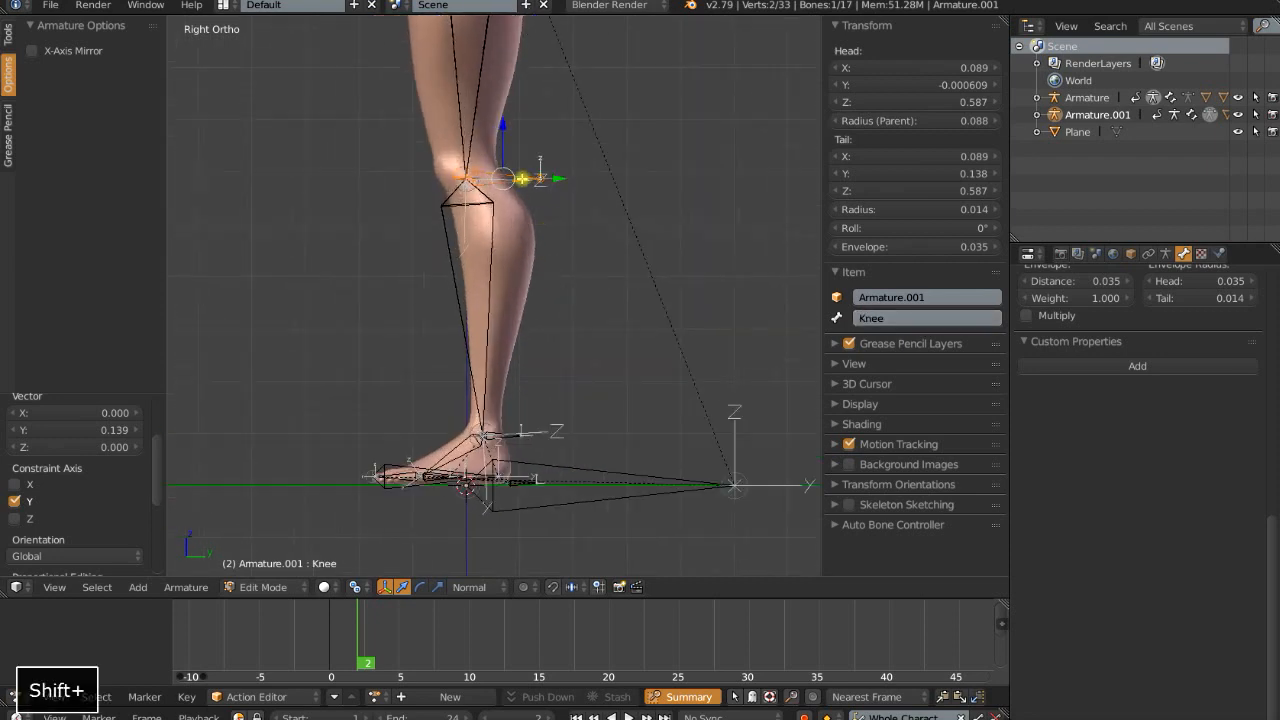
right_click(385, 465, "shift")
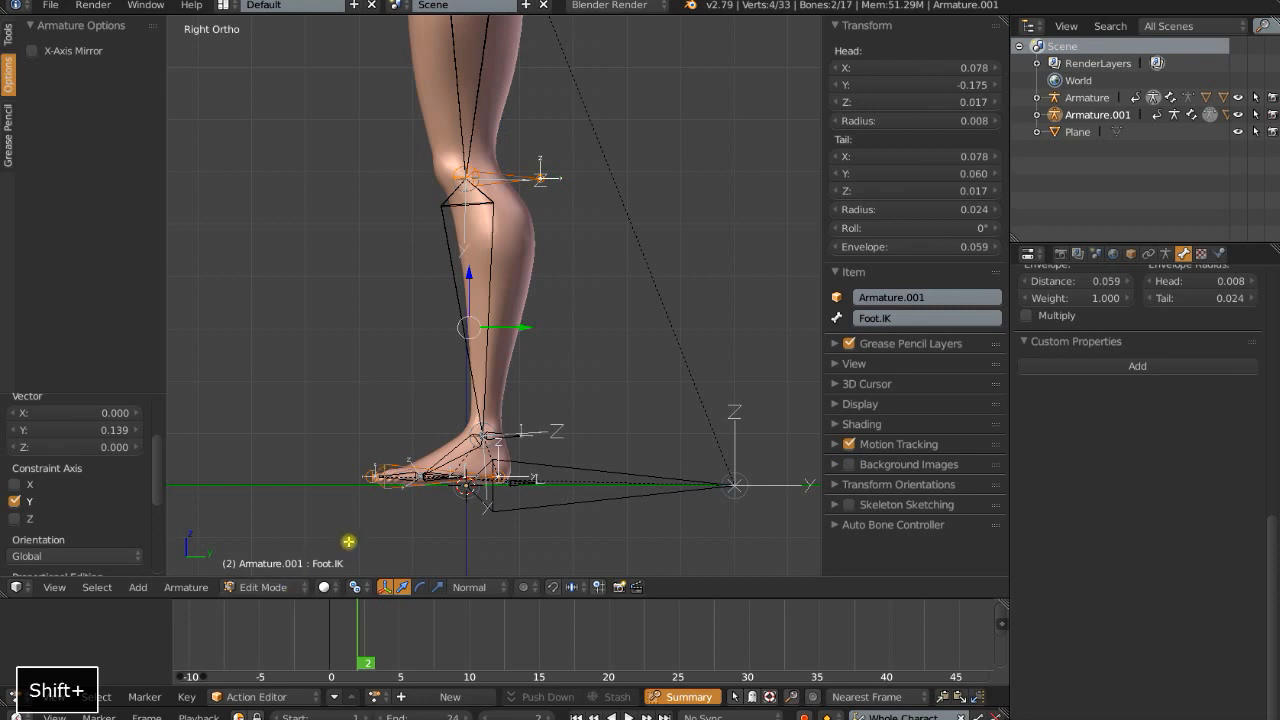
key("ctrl+p")
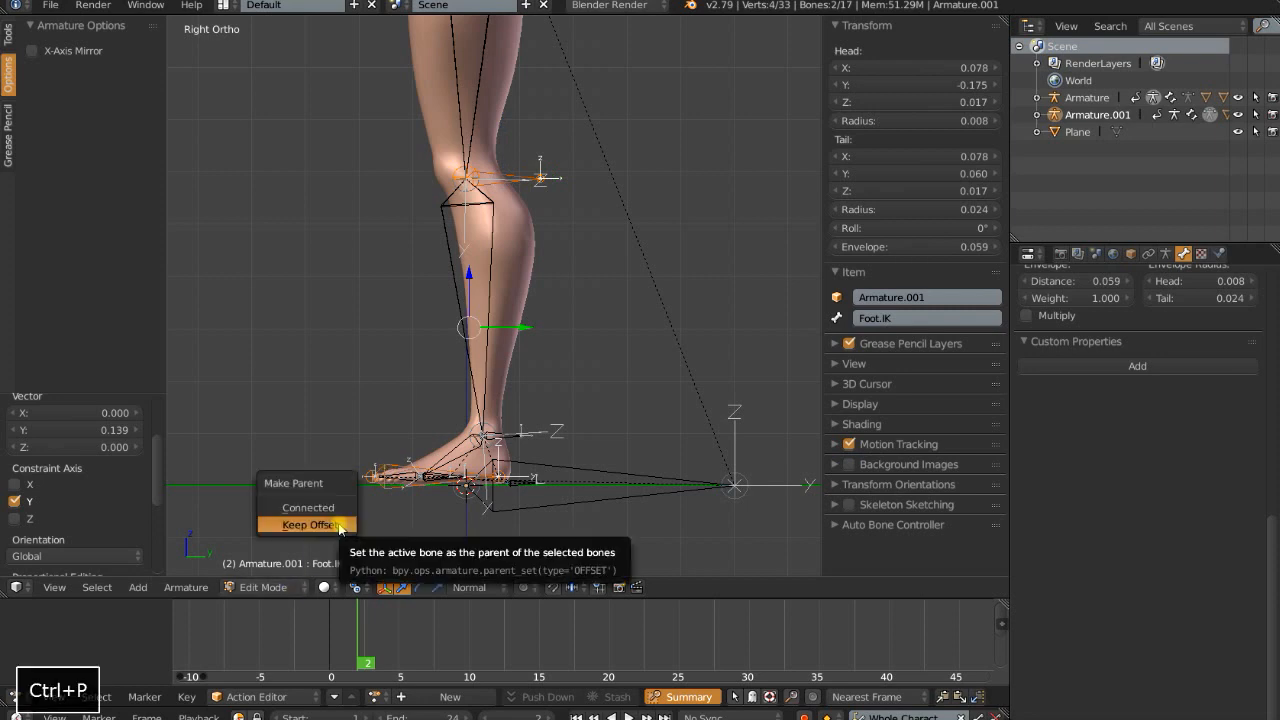
left_click(339, 524)
Move the Knee bone about 0.52 forward along global Y so it sits in front of the knee
right_click(512, 182)
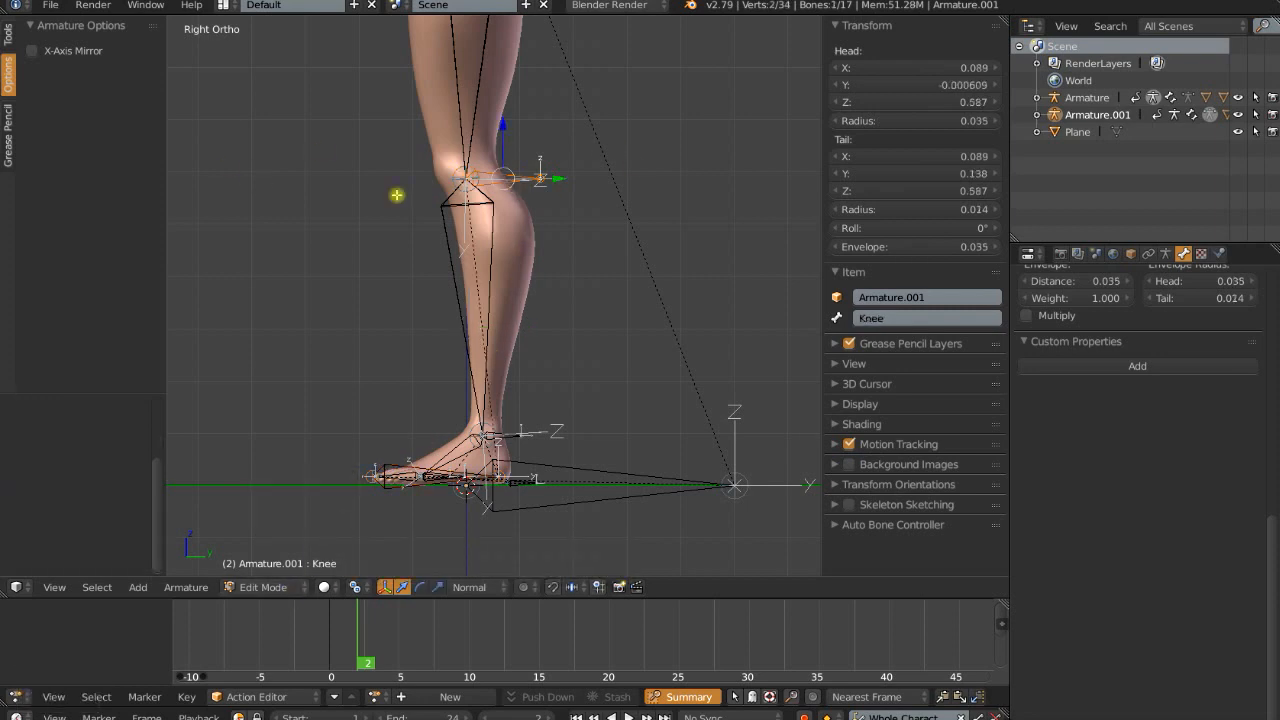
key("g")
key("y")
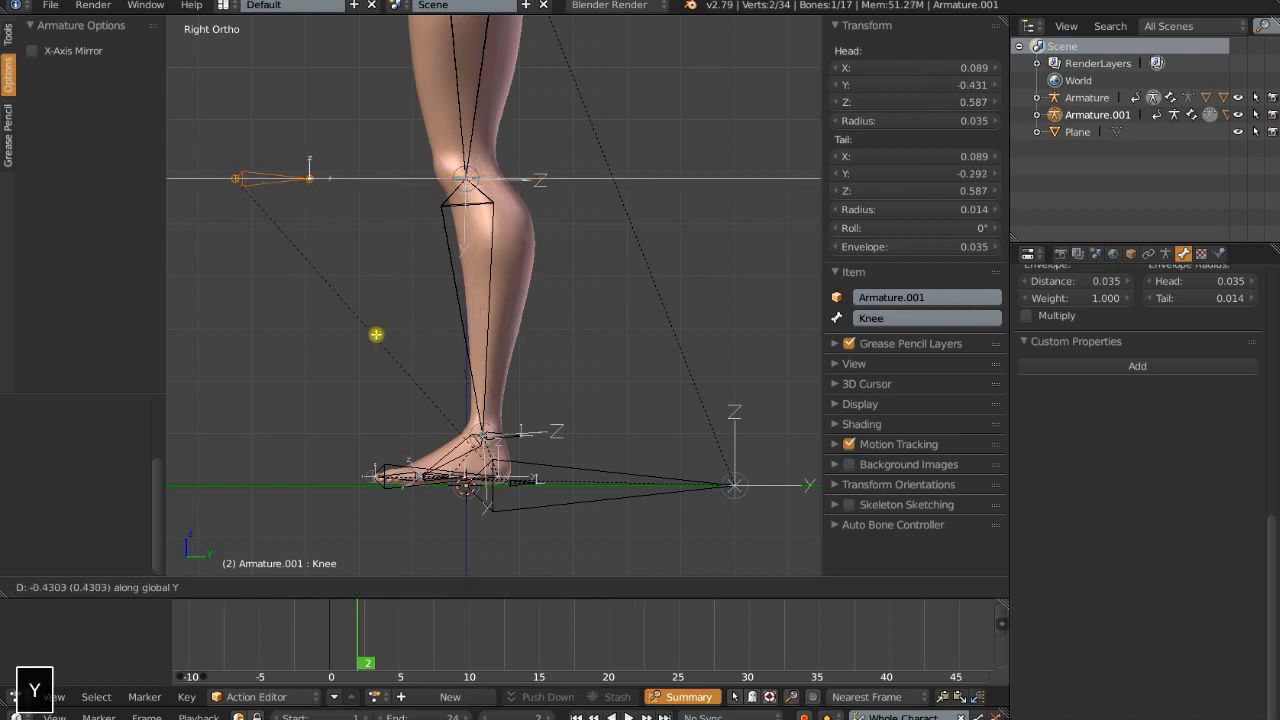
left_click(319, 272)
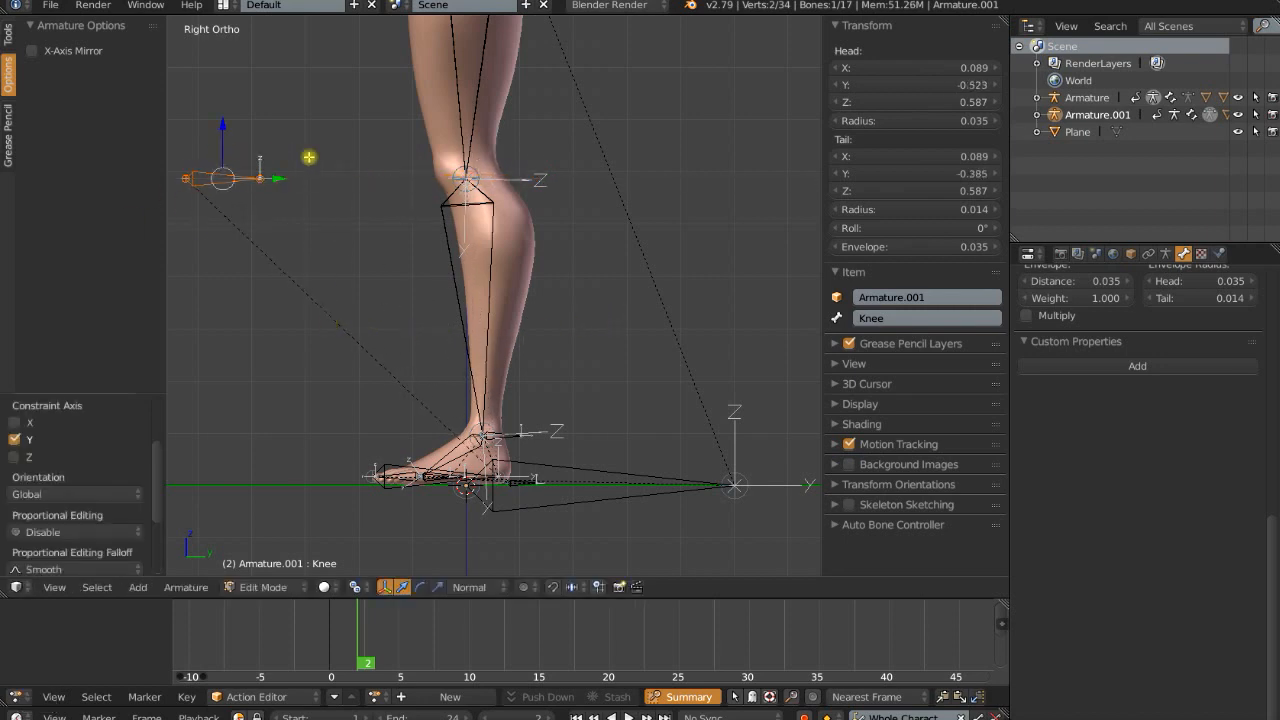
scroll(366, 294, "down", 3)
scroll(388, 320, "up", 2)
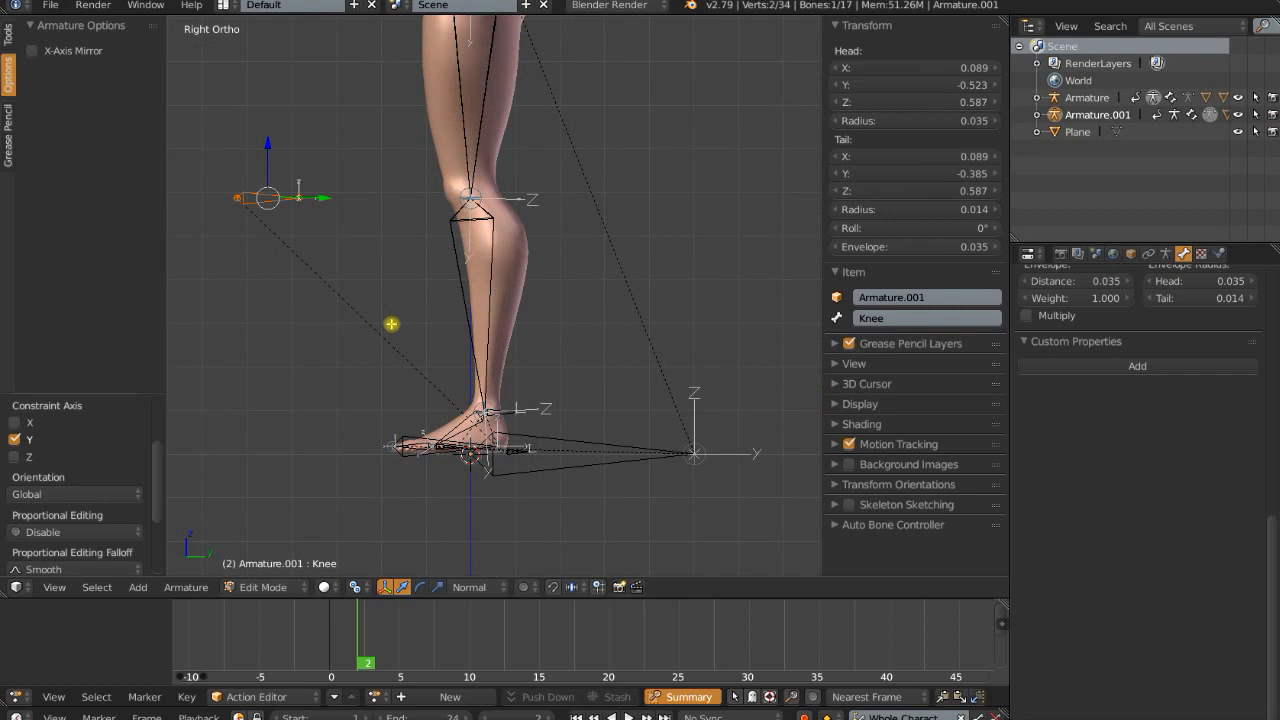
In Pose Mode, try moving the Foot.IK bone about 0.11 forward to check that the Knee bone follows the foot
key("Tab")
right_click(414, 457)
key("g")
left_click(398, 484)
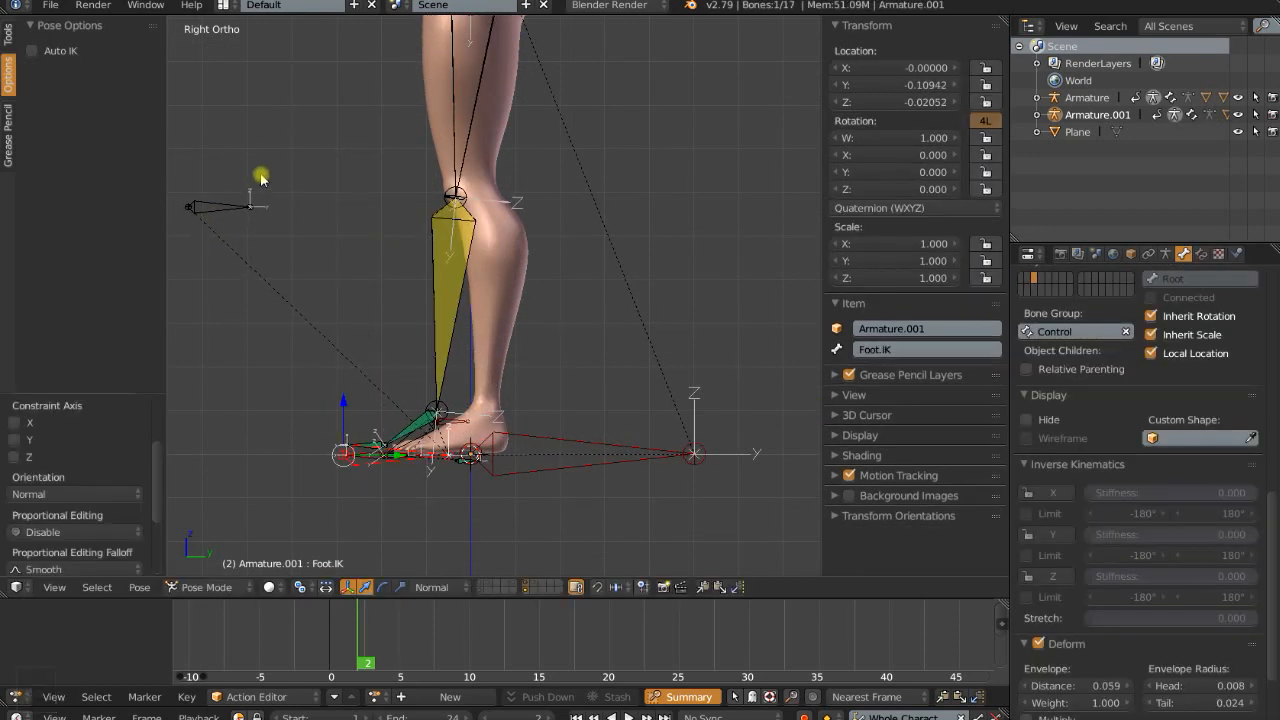
key("g")
right_click(477, 295)
Select all bones of Armature.001 and clear their rotation, location and scale
right_click(458, 258)
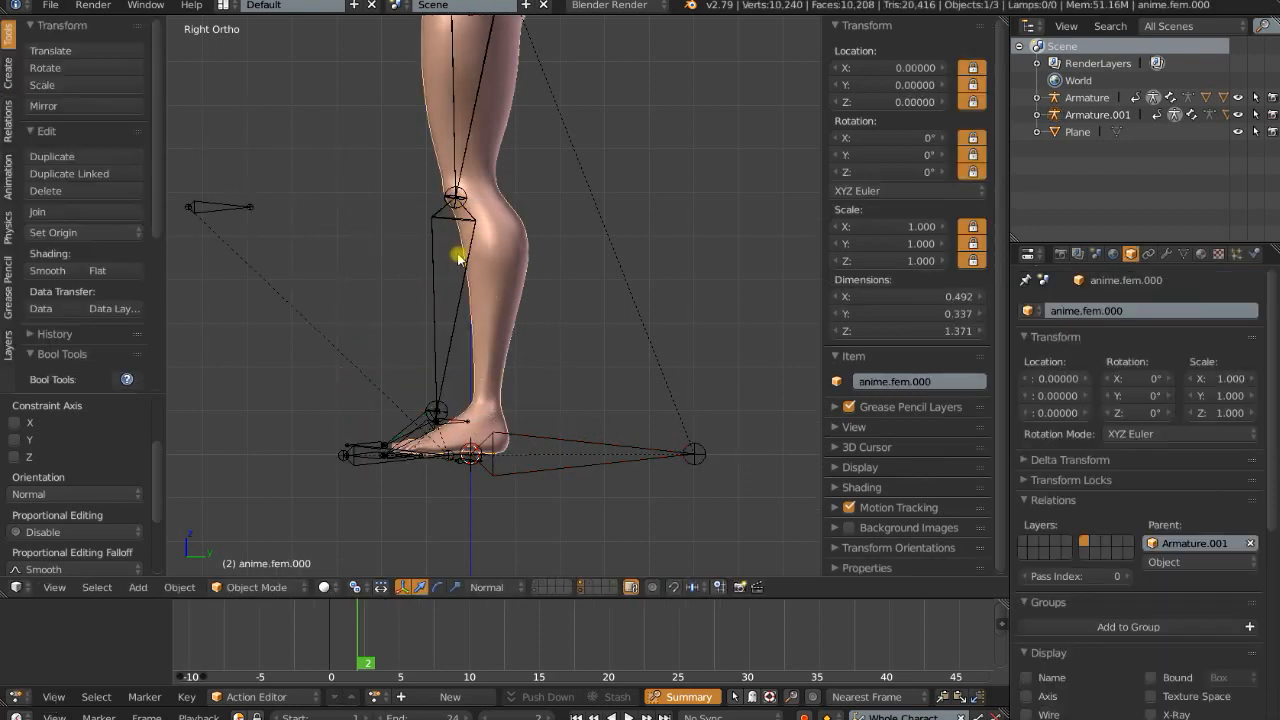
right_click(458, 285)
key("a")
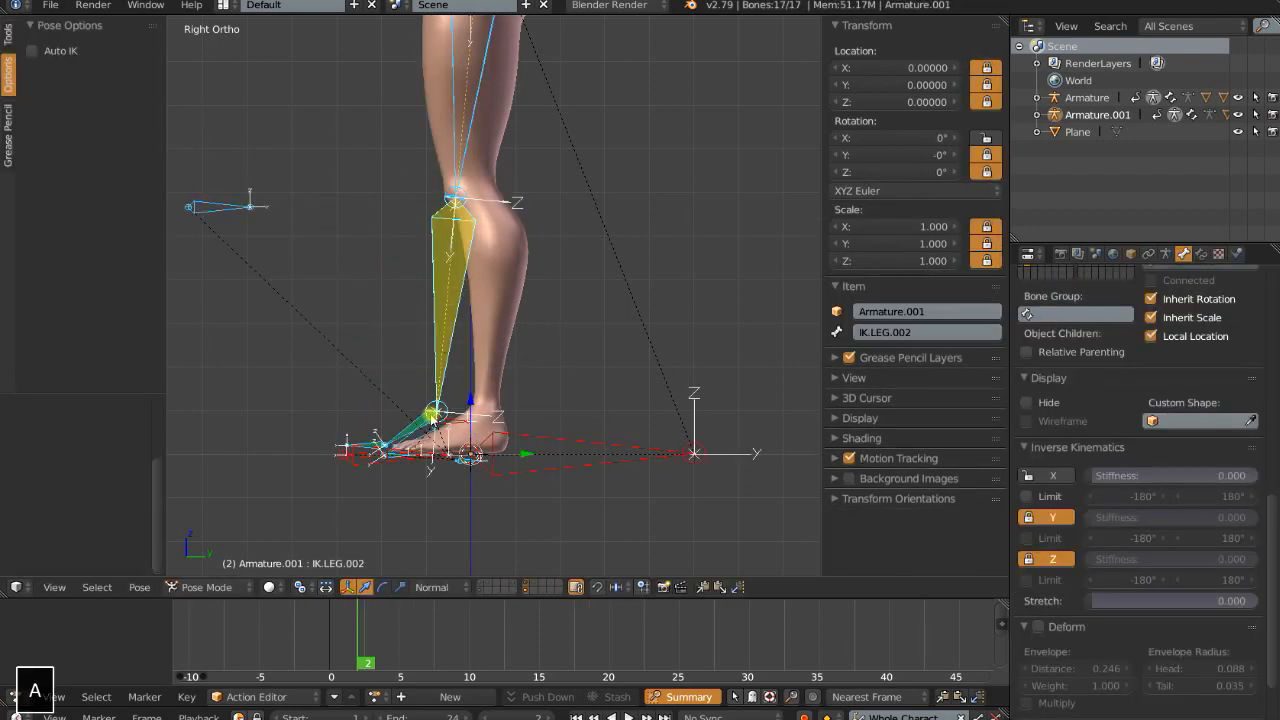
key("alt+r")
key("alt+g")
key("alt+s")
On the IK.LEG.002 bone's IK constraint, set the pole target to Armature.001 with Knee as the pole bone
right_click(497, 265)
right_click(492, 262)
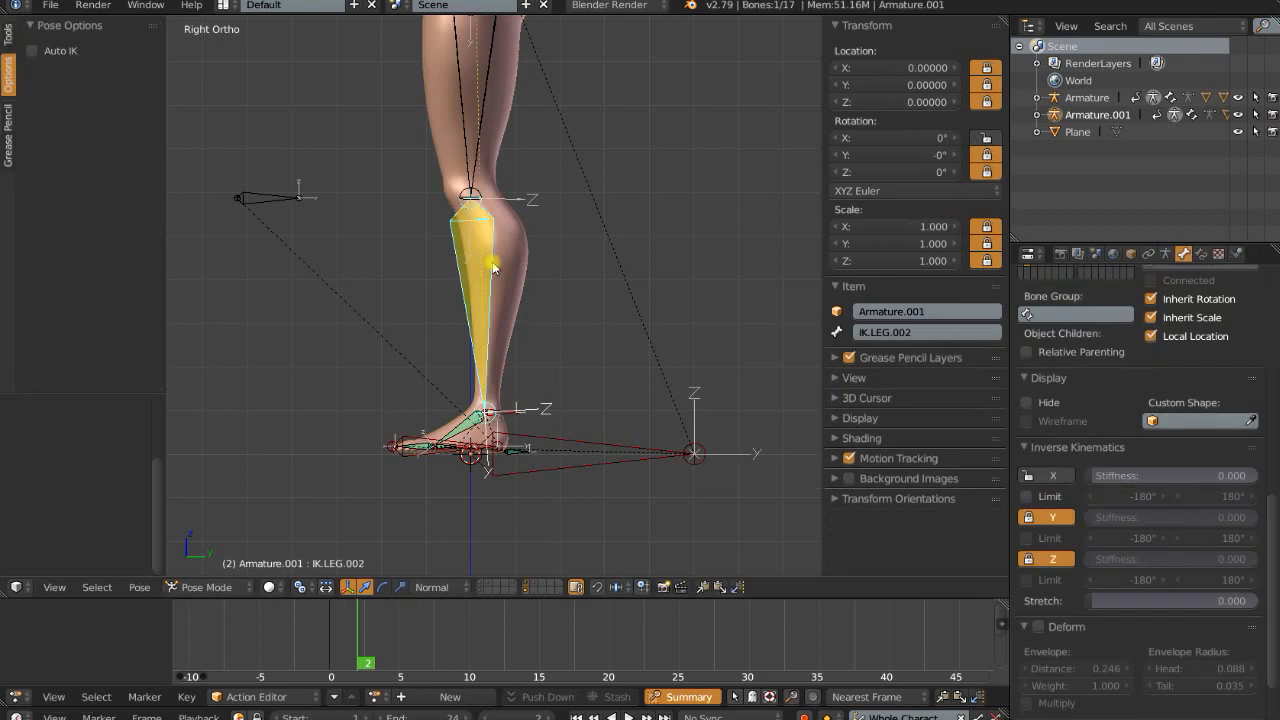
left_click(1201, 253)
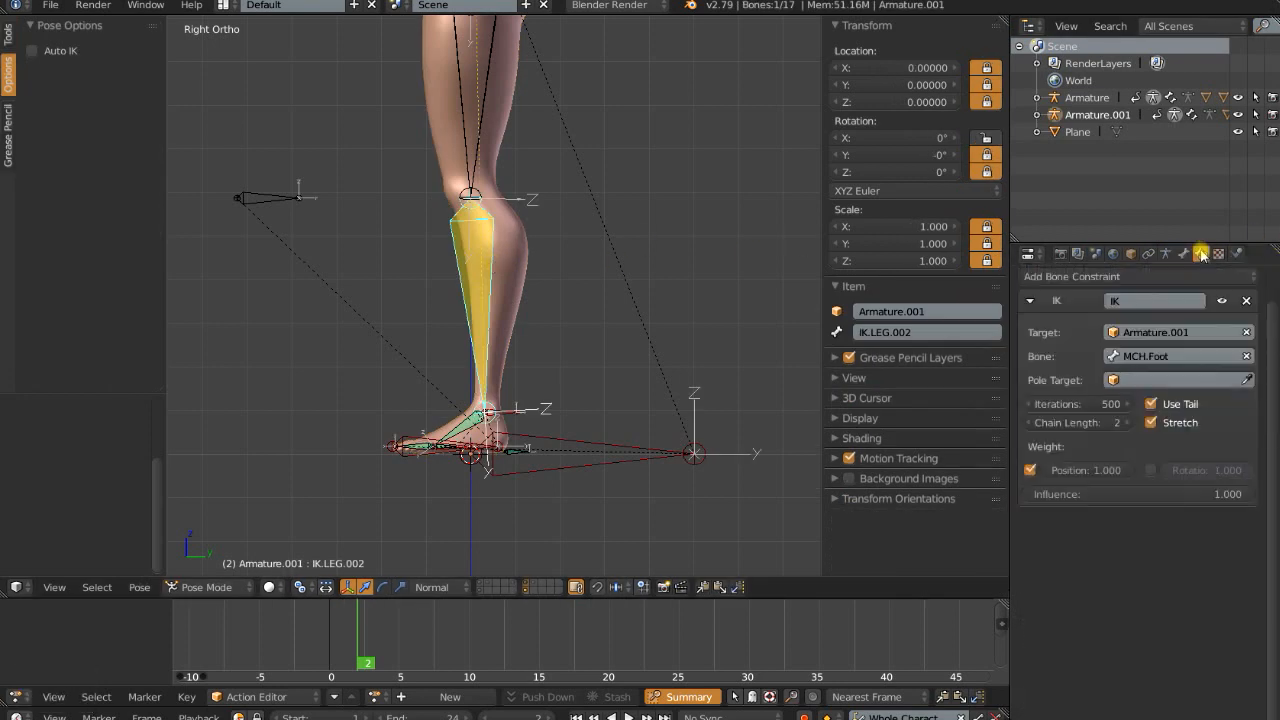
left_click(1156, 380)
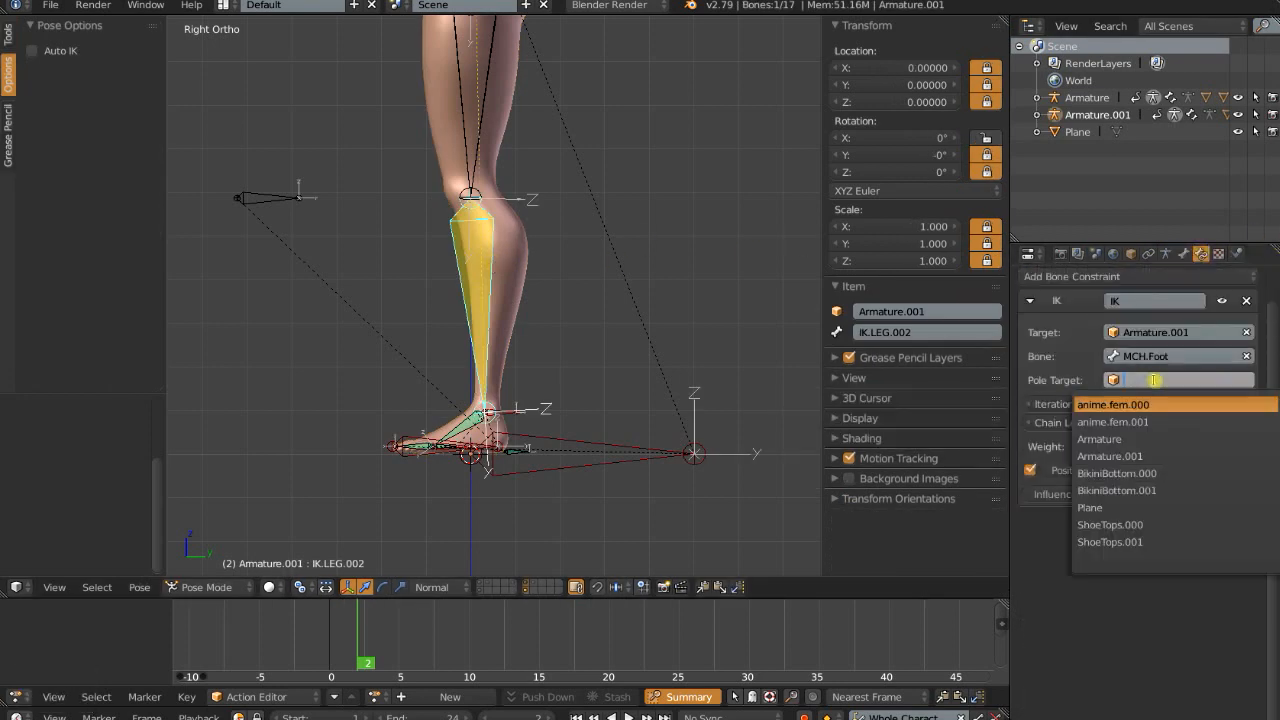
left_click(1132, 450)
left_click(1137, 404)
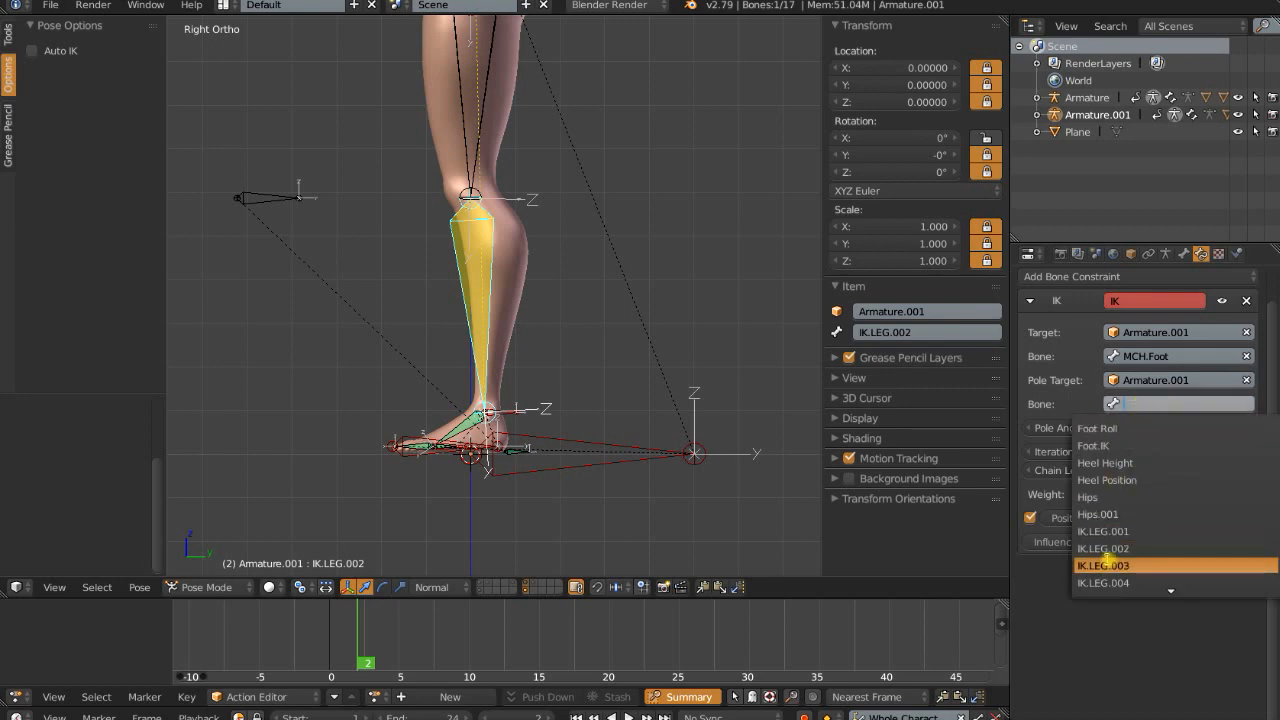
scroll(1125, 560, "down", 6)
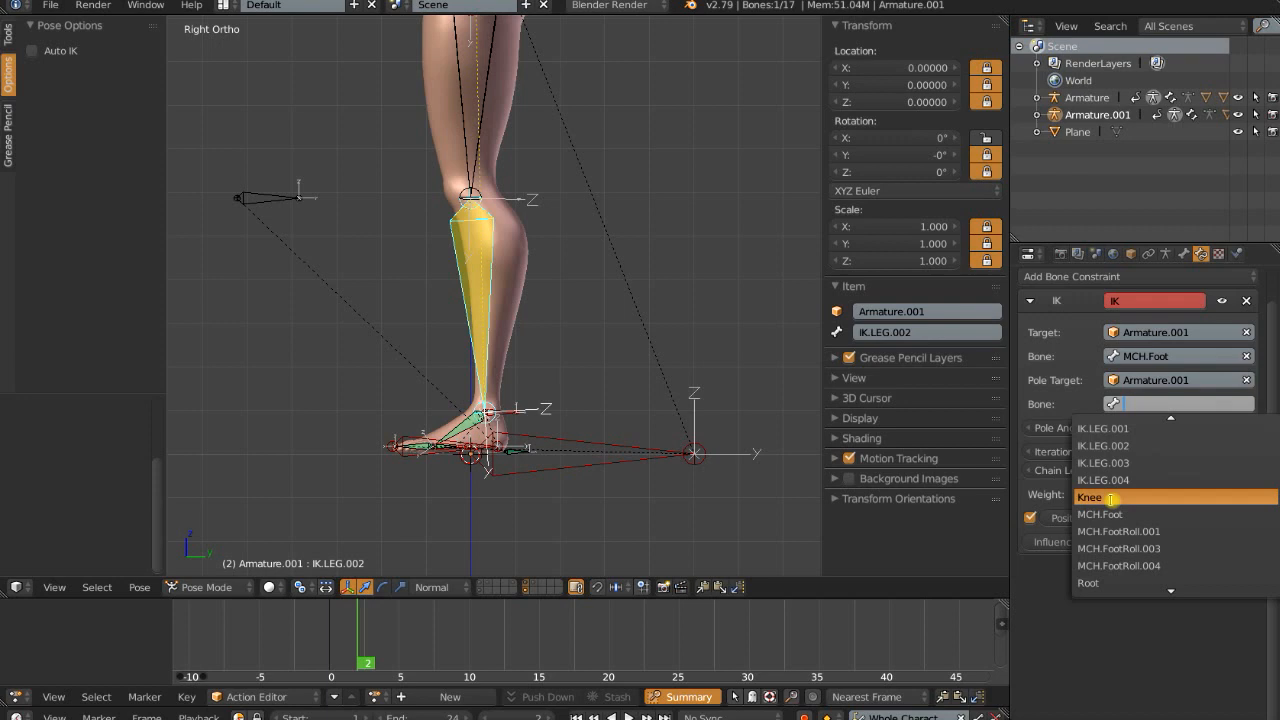
left_click(1111, 497)
Clear the IK constraint's pole bone and reassign Knee to compare the leg's orientation with and without it
middle_click_drag(330, 300, 400, 235)
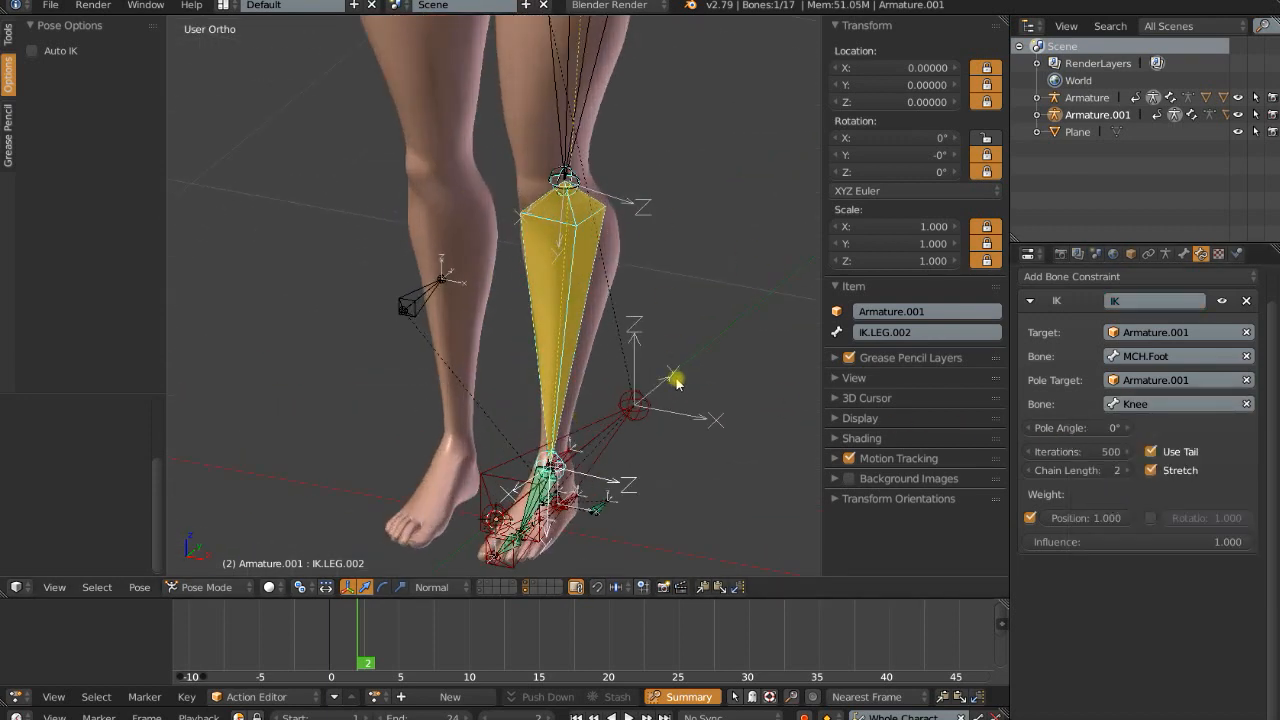
left_click(1246, 405)
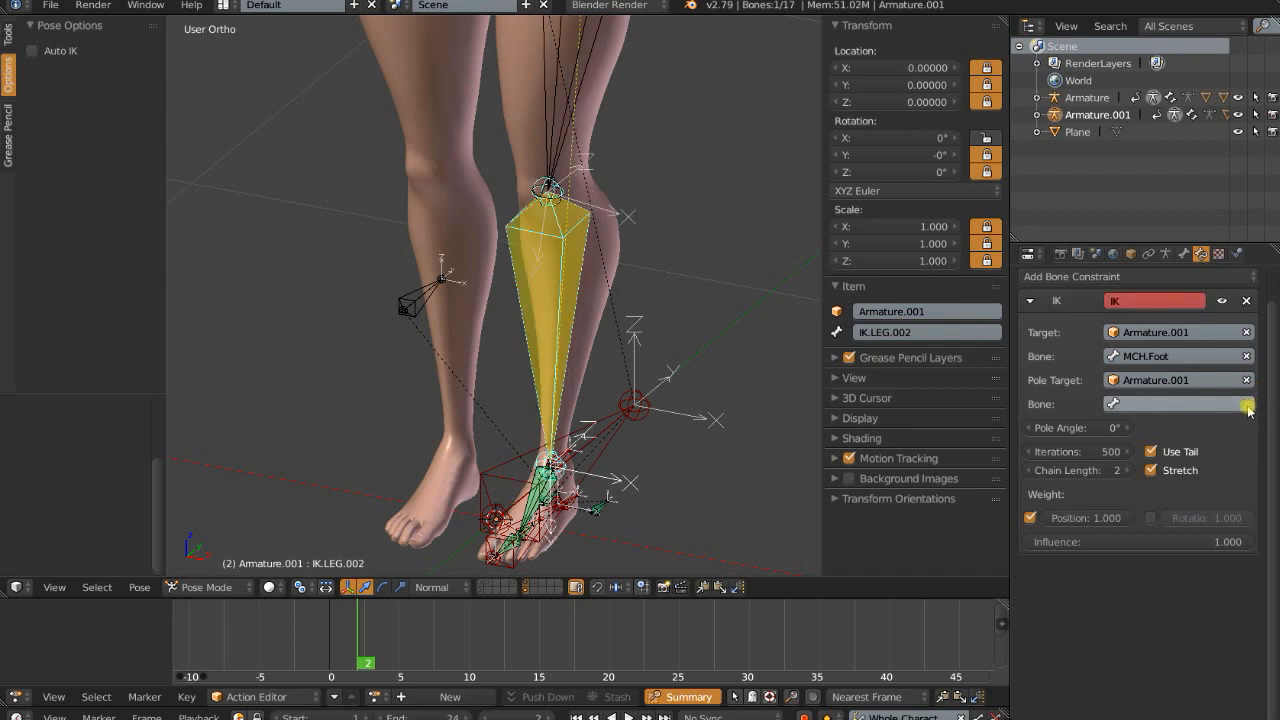
left_click(1143, 405)
scroll(1120, 560, "down", 2)
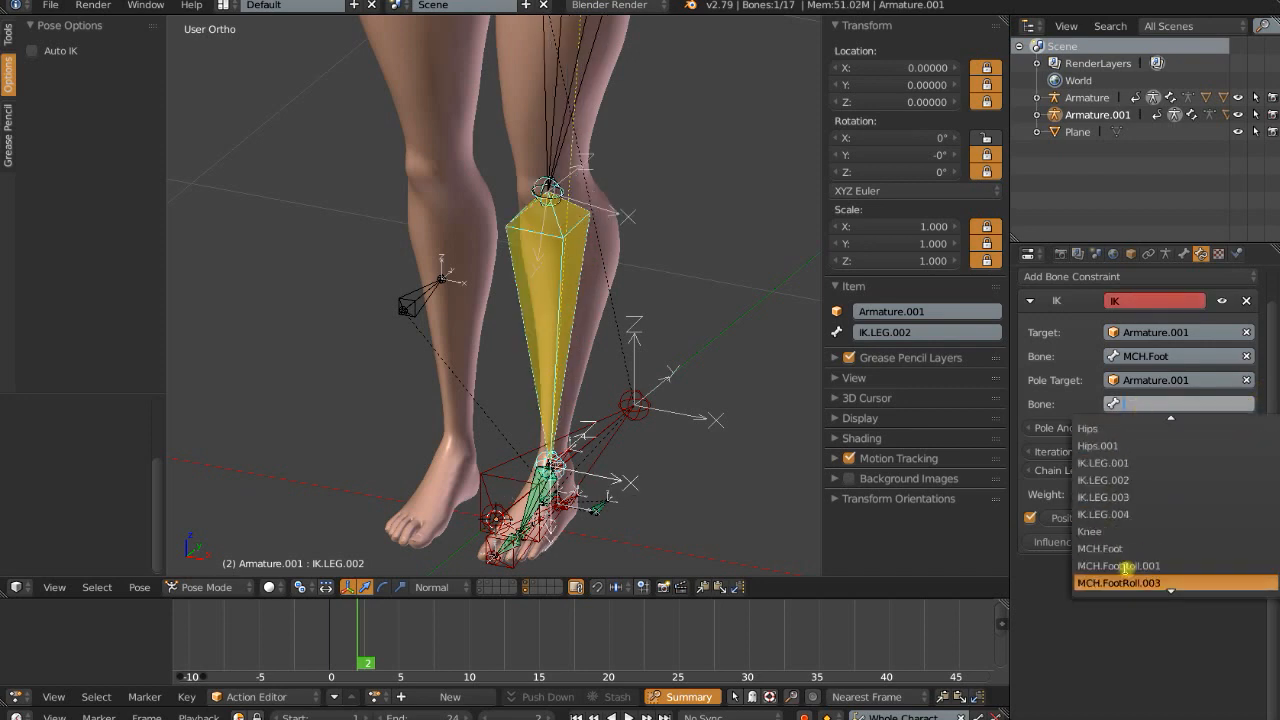
left_click(1120, 514)
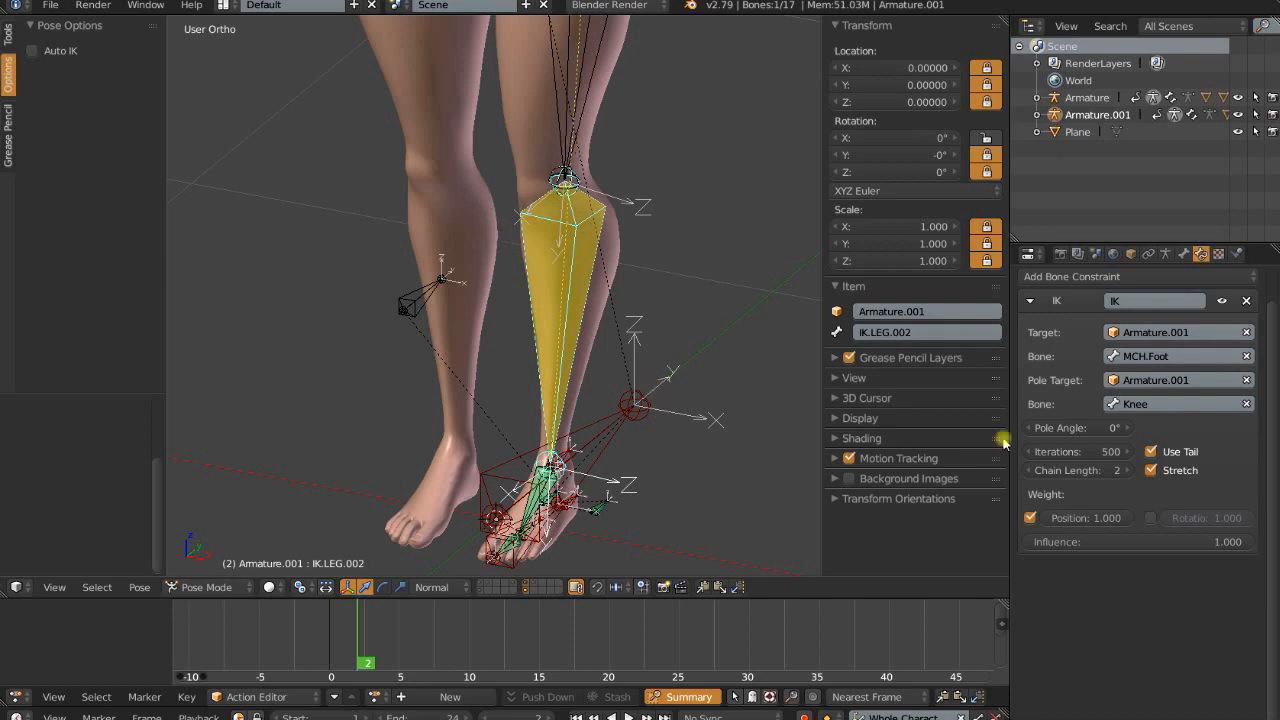
Set the IK constraint's pole angle to -90°
left_click_drag(1076, 427, 1040, 427)
left_click(1099, 428)
type("90")
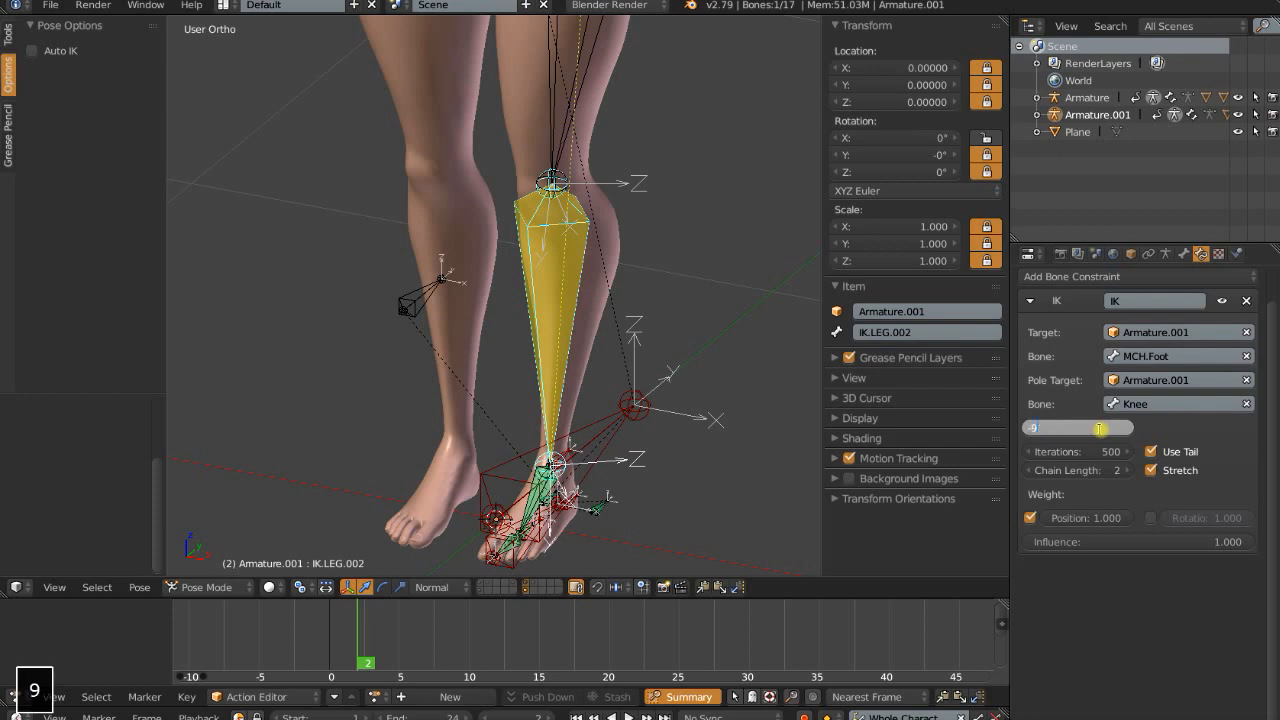
key("Return")
scroll(580, 376, "down", 2)
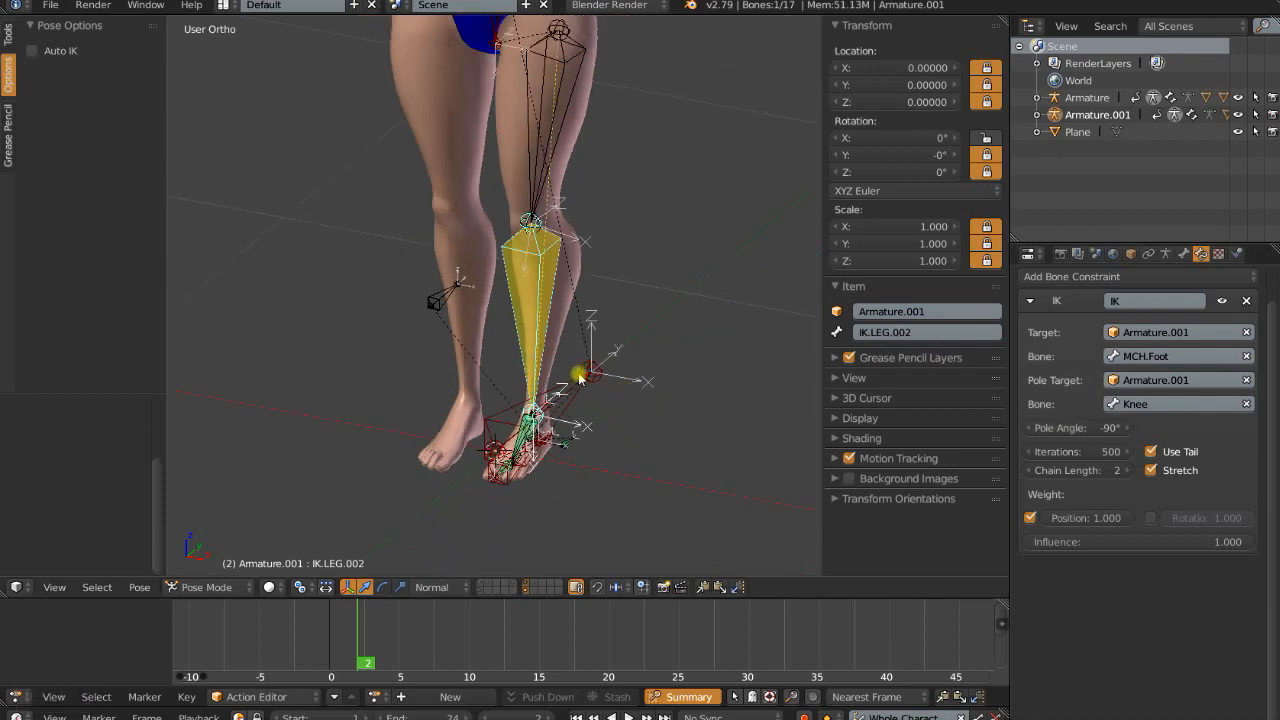
From the front, switch repeatedly between Edit Mode and Pose Mode to compare the lower leg bone's rest and posed orientation
key("End")
scroll(643, 330, "up", 6)
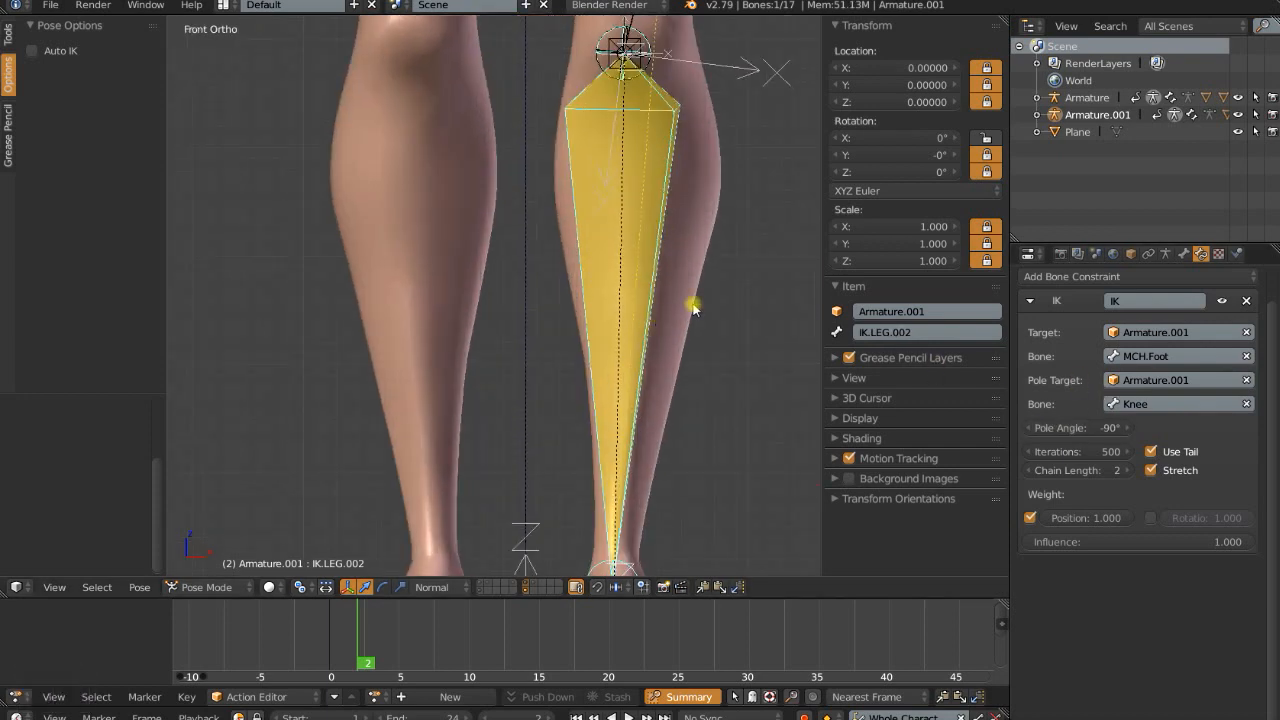
middle_click_drag(728, 170, 575, 392, "shift")
key("Tab")
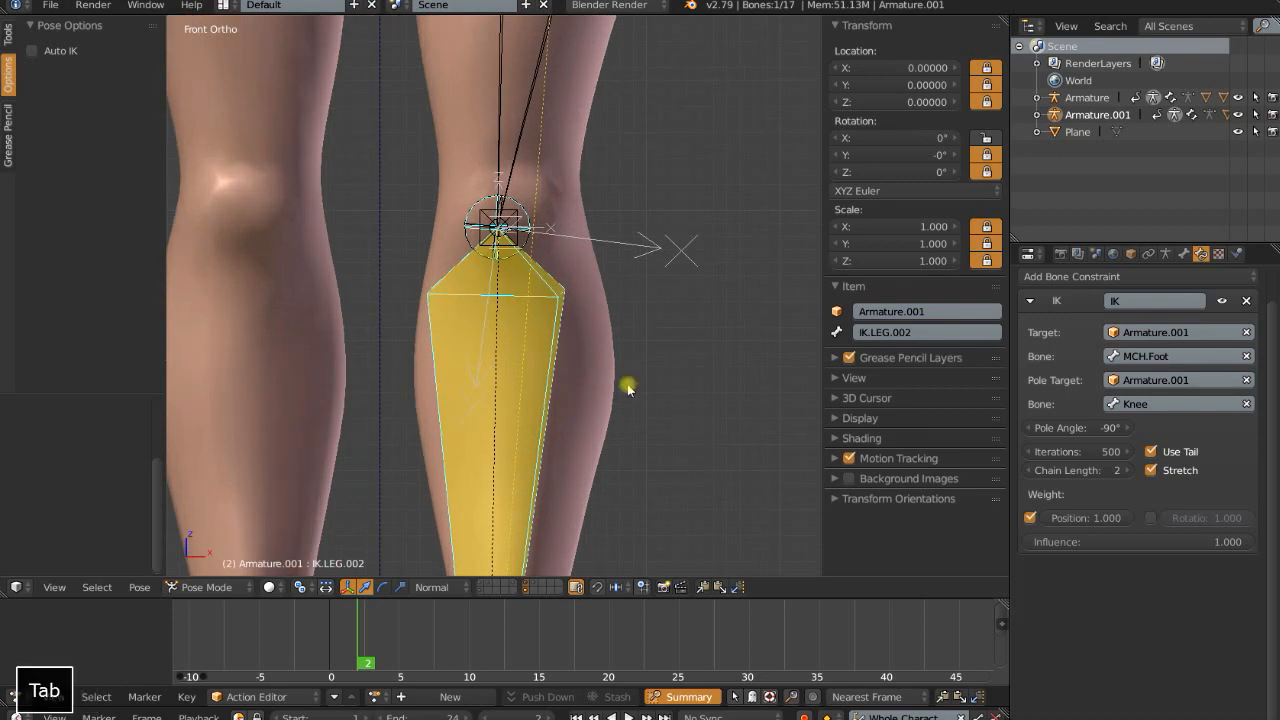
scroll(627, 384, "up", 3)
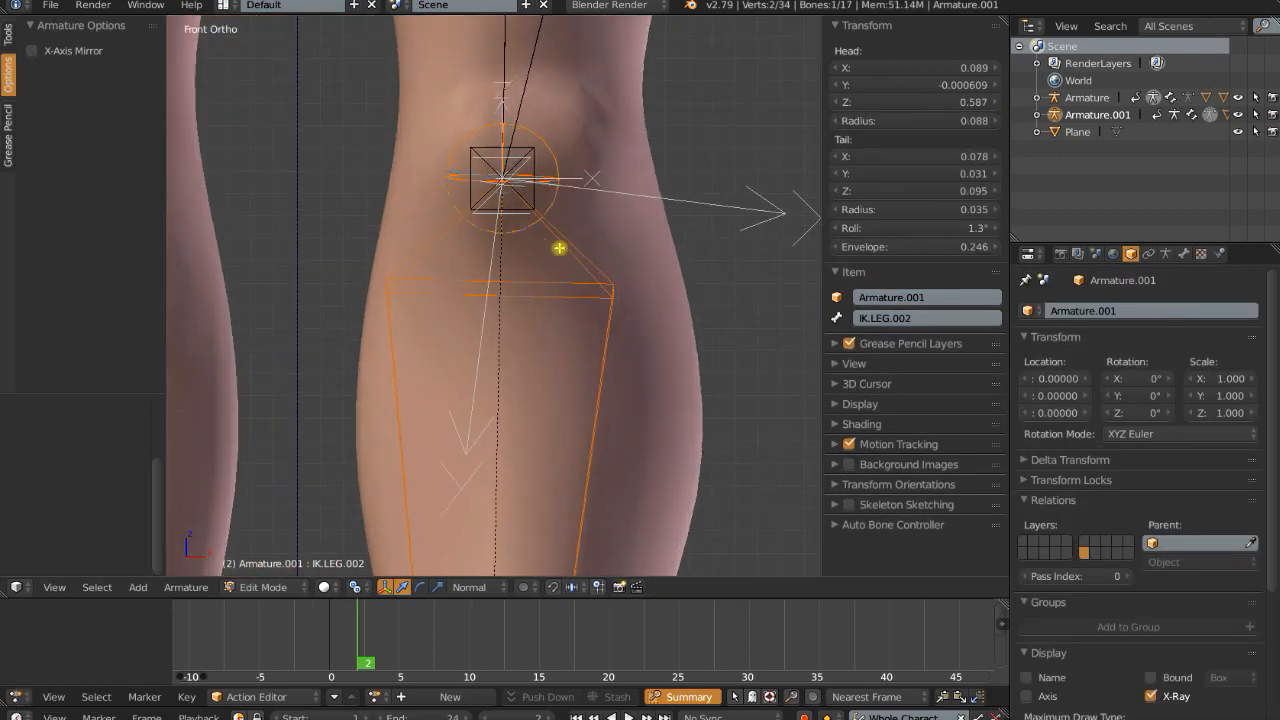
key("Tab")
key("Tab")
key("Tab")
key("Tab")
key("Tab")
Fine-tune the pole angle to about -92.5°, comparing the posed lower leg bone with its Edit Mode orientation
left_click_drag(1078, 427, 1090, 427)
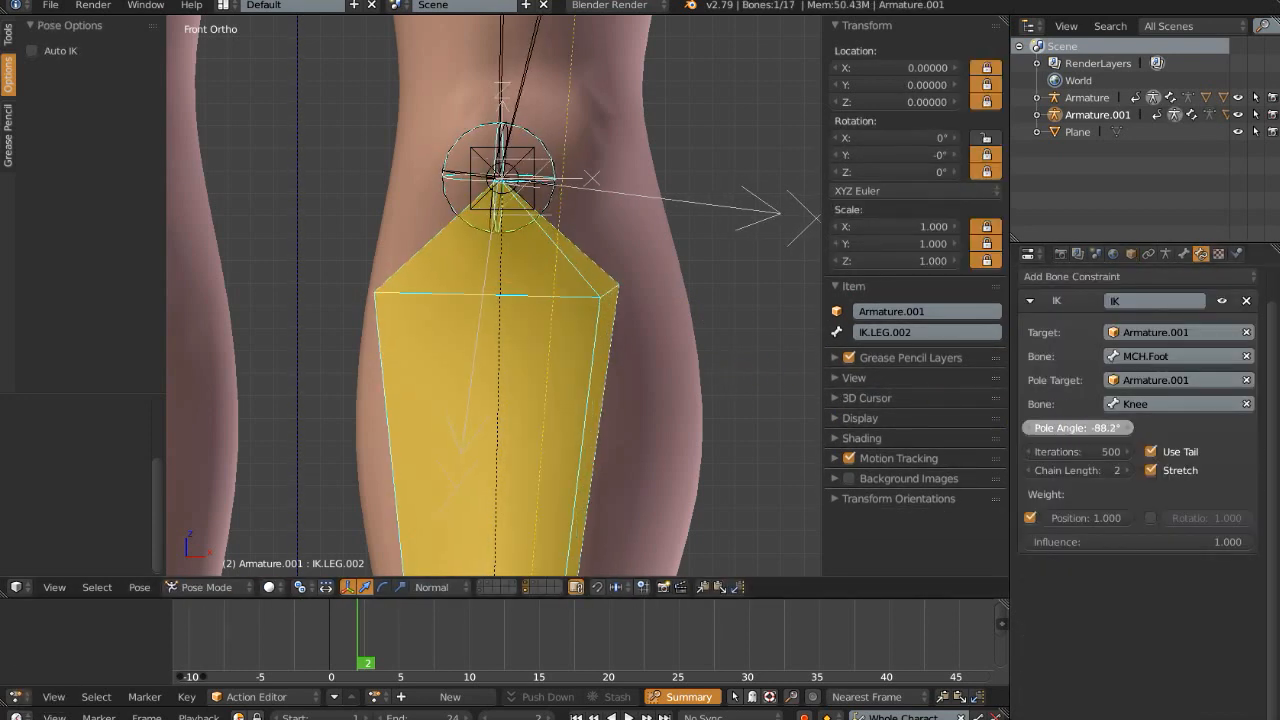
key("Tab")
key("Tab")
key("Tab")
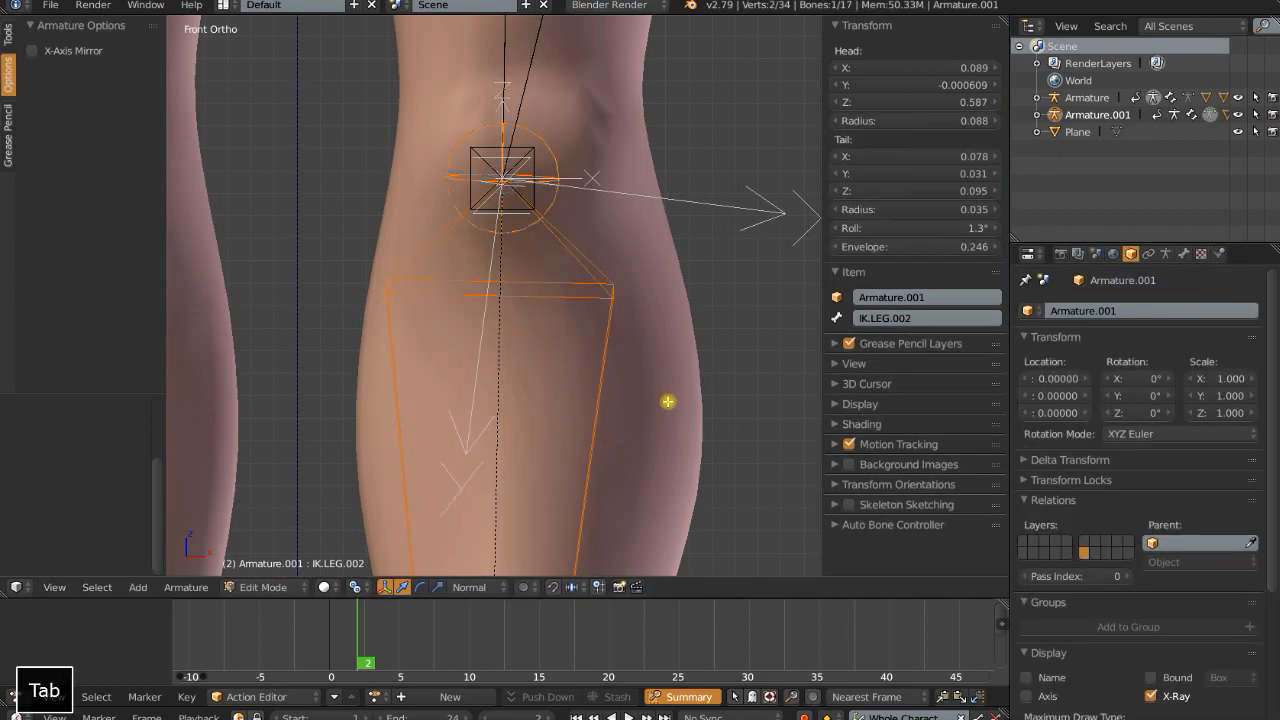
key("Tab")
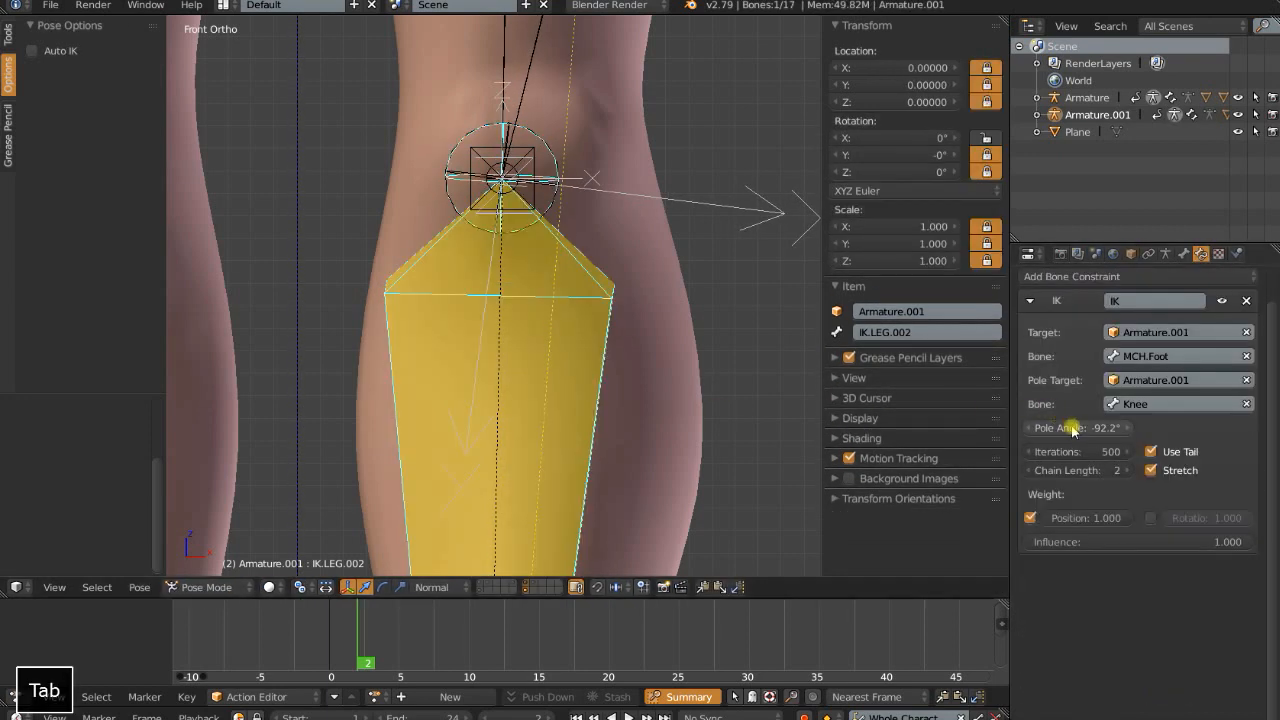
left_click_drag(1078, 427, 1068, 427)
key("Tab")
key("Tab")
key("Tab")
key("Tab")
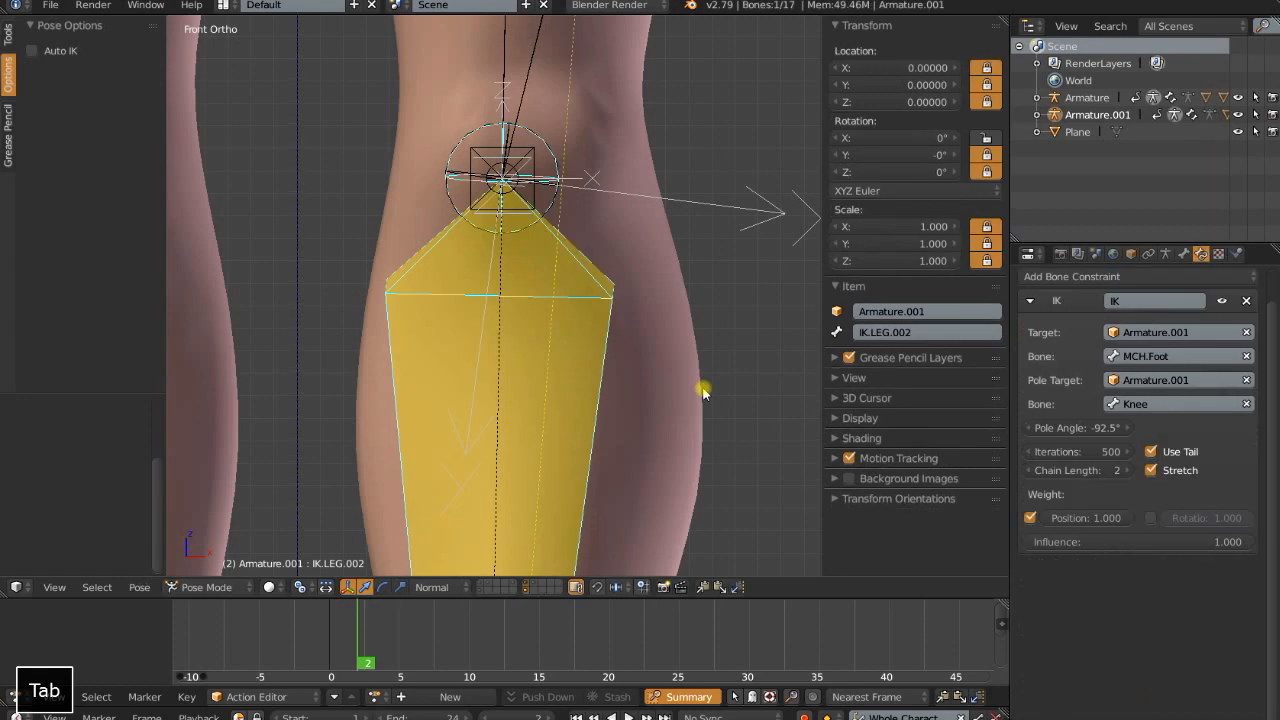
left_click_drag(1078, 427, 1077, 427, "shift")
key("Tab")
key("Tab")
Assign the Knee bone to the Control bone group
scroll(604, 433, "down", 5)
middle_click_drag(604, 433, 372, 275)
right_click(365, 262)
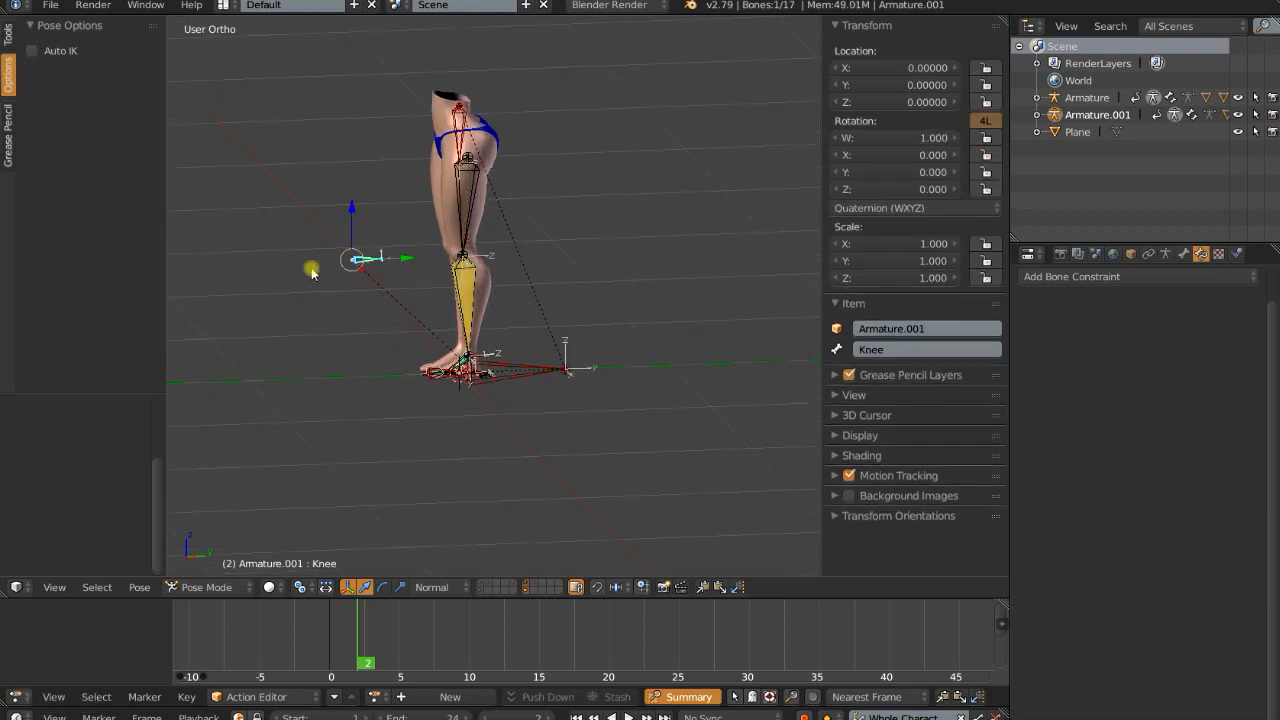
left_click(1165, 253)
left_click(1046, 641)
Move the Foot.IK bone about 0.20 up and 0.06 forward to lift the foot and bend the knee
middle_click_drag(580, 388, 528, 400)
scroll(497, 451, "up", 4)
middle_click_drag(431, 469, 476, 431, "shift")
right_click(451, 420)
key("g")
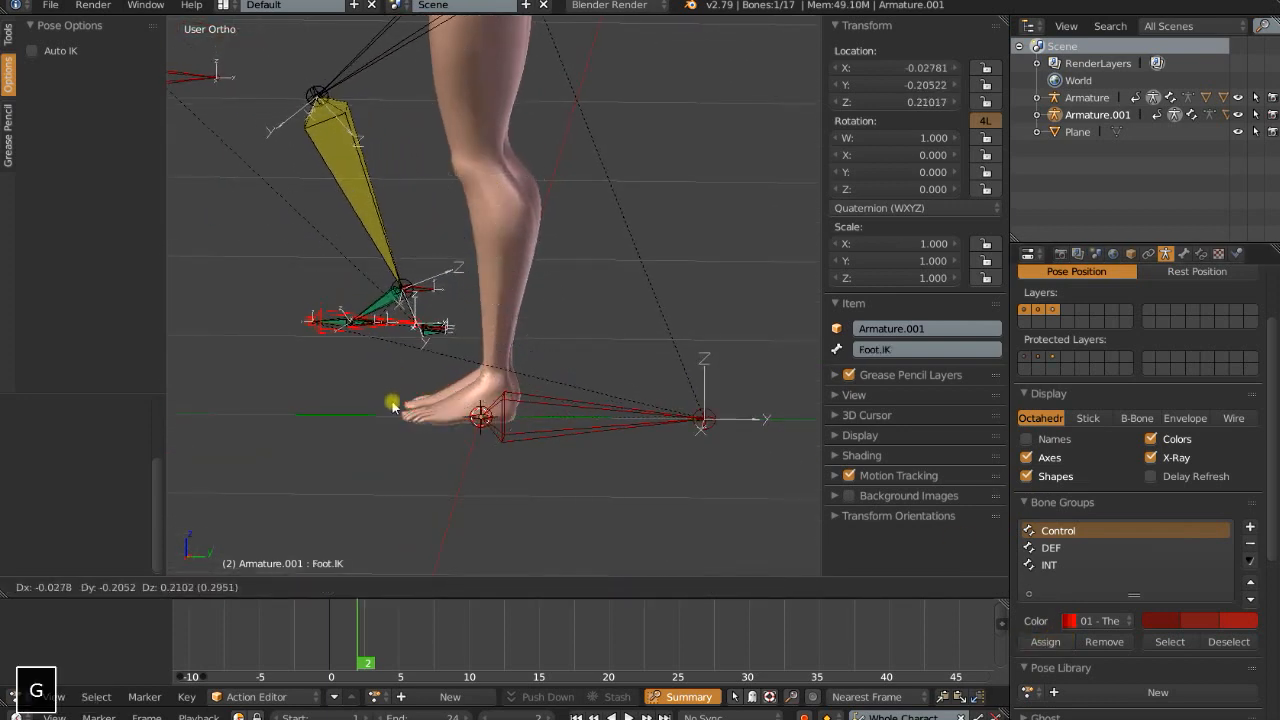
left_click(460, 362)
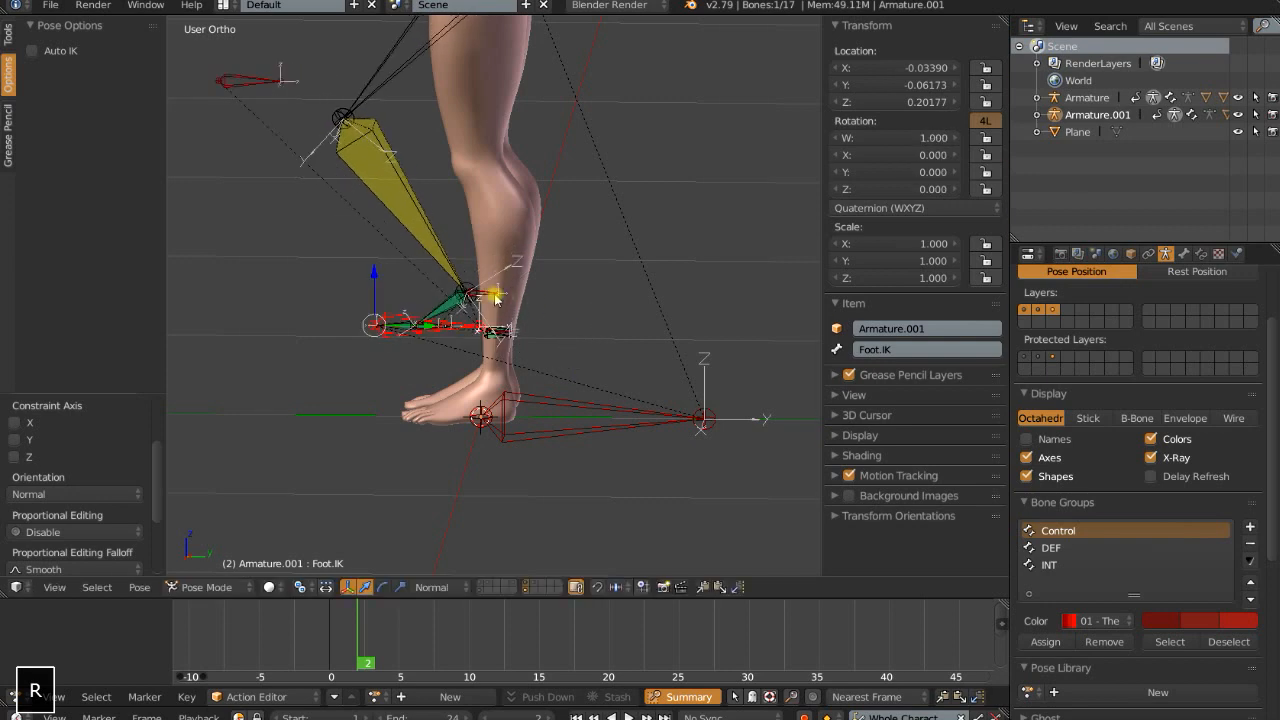
Try rotating the Foot Roll bone around Y and X on the lifted foot
right_click(495, 298)
key("r")
key("y")
right_click(574, 322)
key("r")
key("x")
right_click(557, 354)
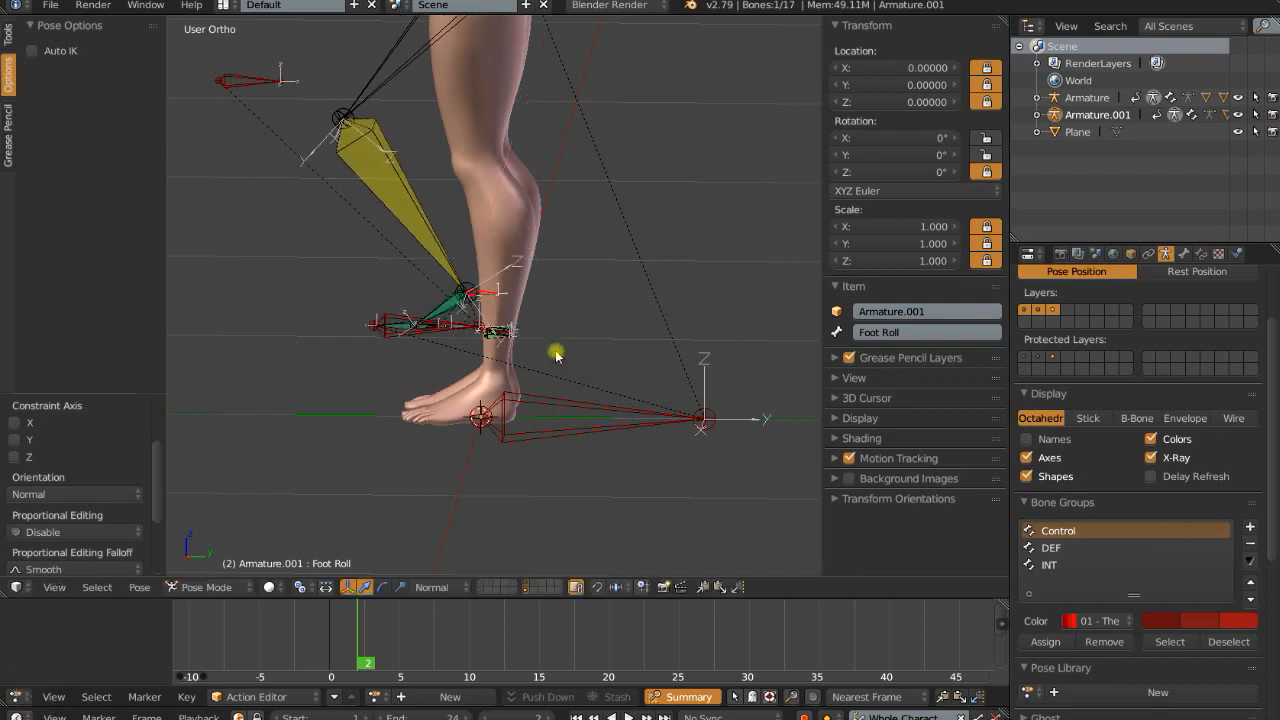
Rotate the Heel Height bone to raise the heel of the lifted foot
right_click(496, 331)
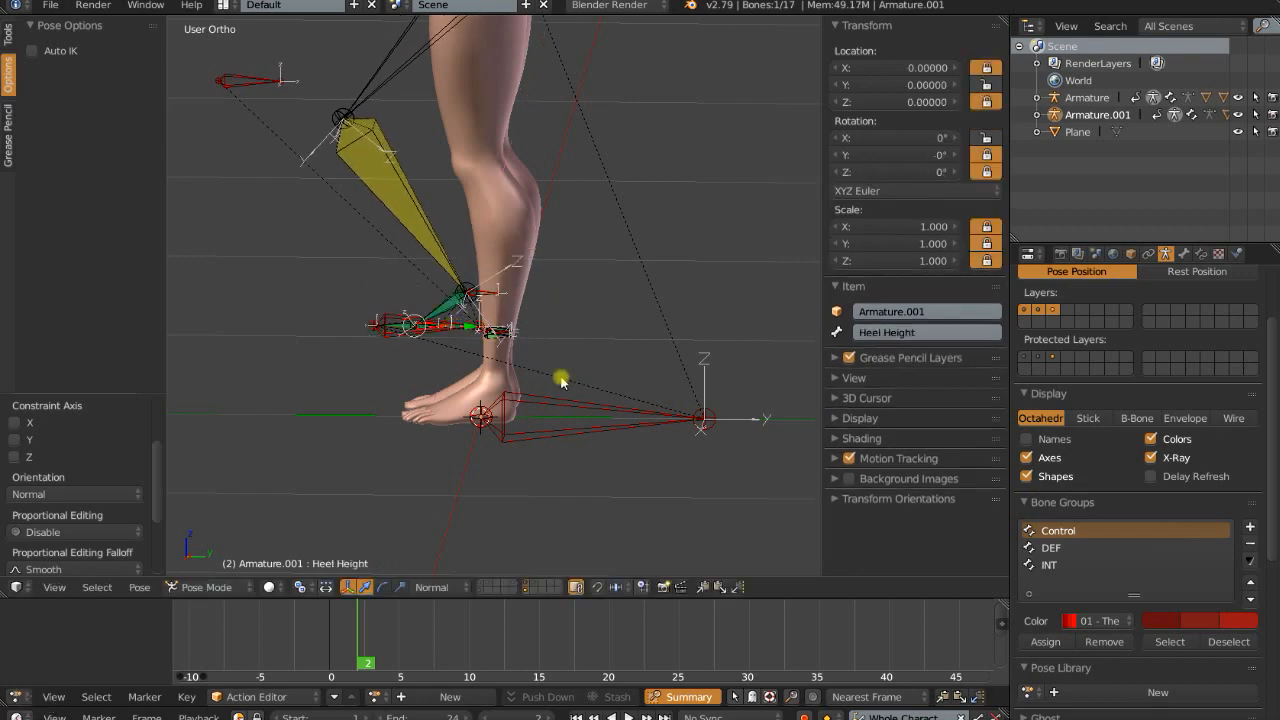
key("r")
left_click(508, 335)
right_click(506, 334)
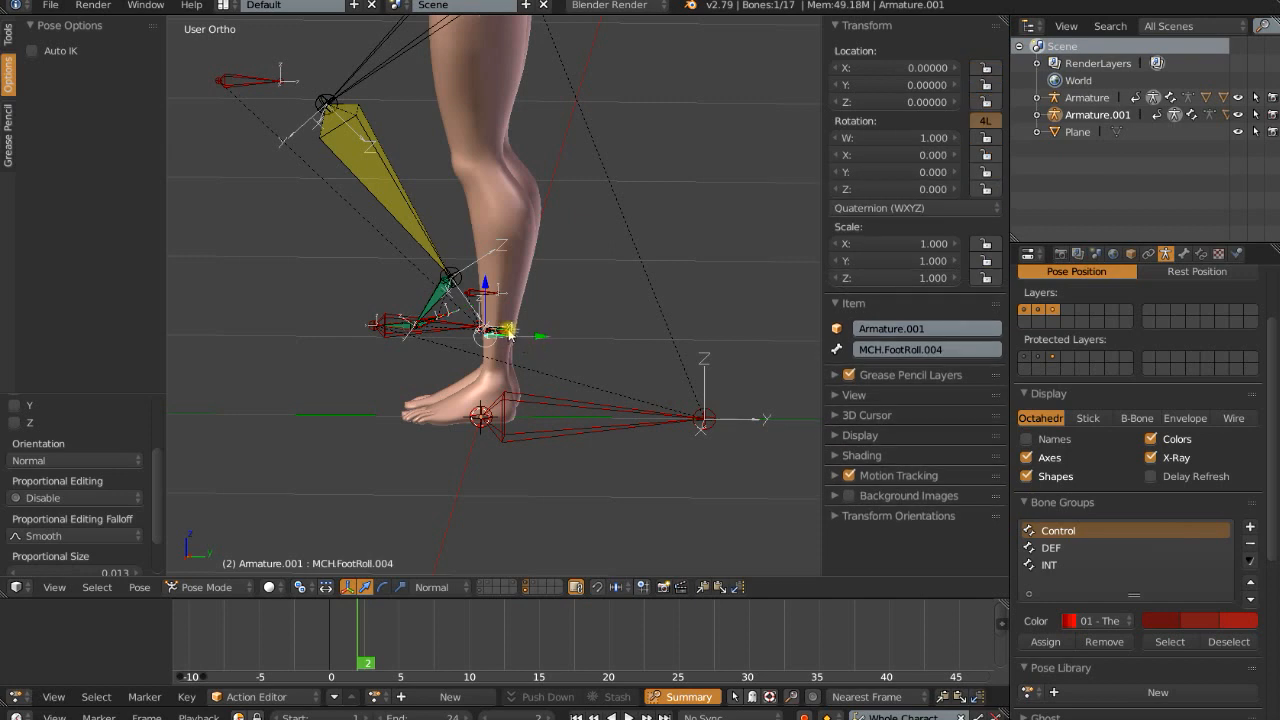
key("g")
right_click(547, 349)
Try rotating the Foot Roll bone while the foot is lifted
right_click(551, 338)
key("r")
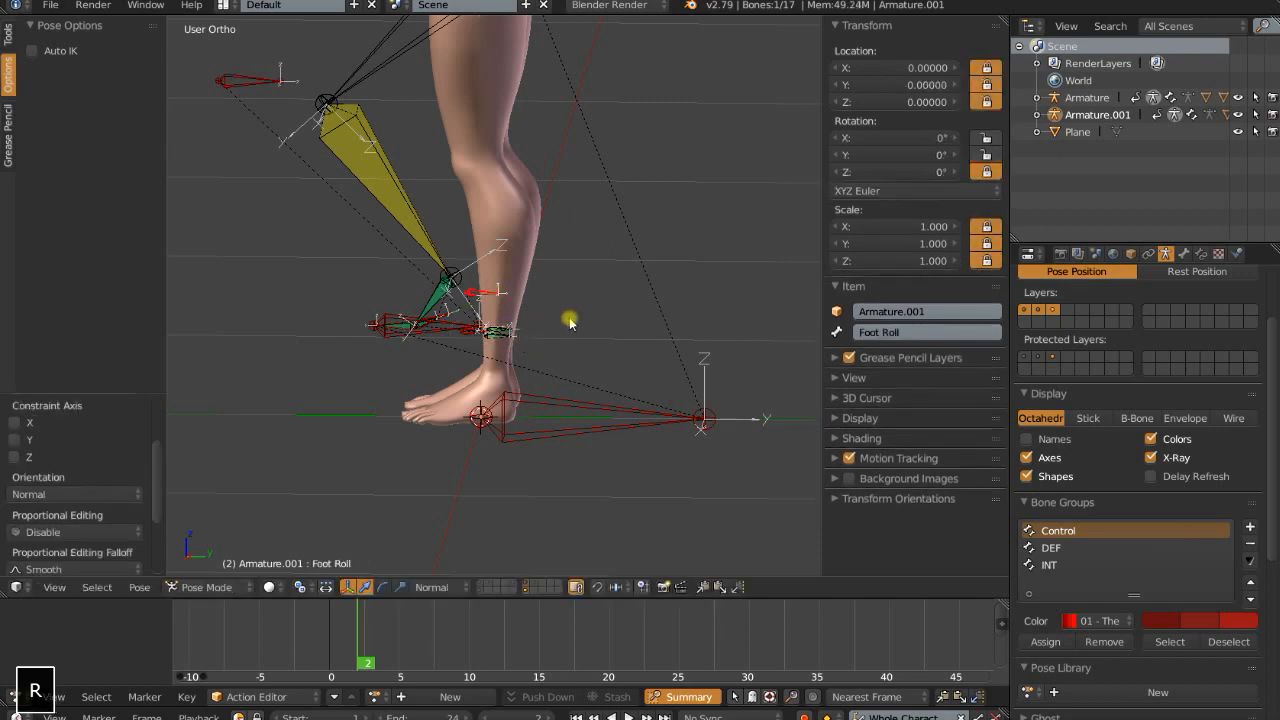
right_click(551, 372)
Select all bones and clear their location, rotation and scale to restore the rest pose
scroll(551, 372, "down", 3)
key("a")
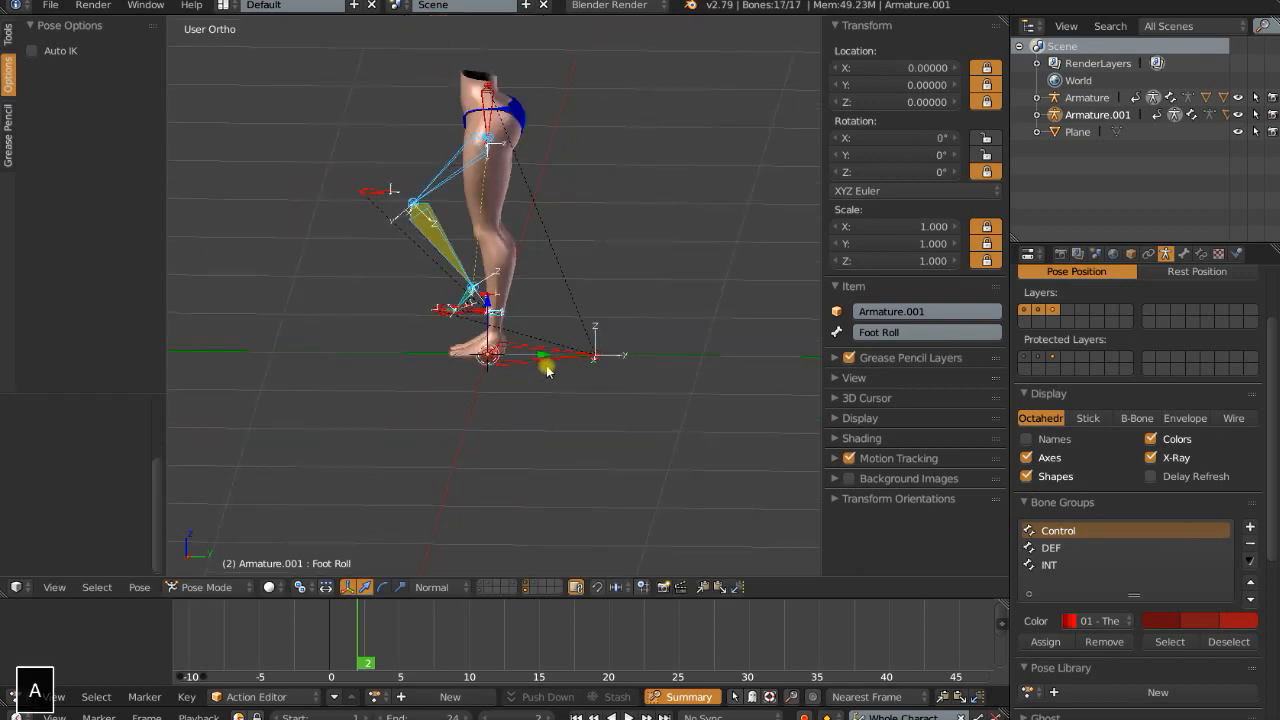
key("alt+g")
key("alt+r")
key("alt+s")
scroll(549, 409, "up", 3)
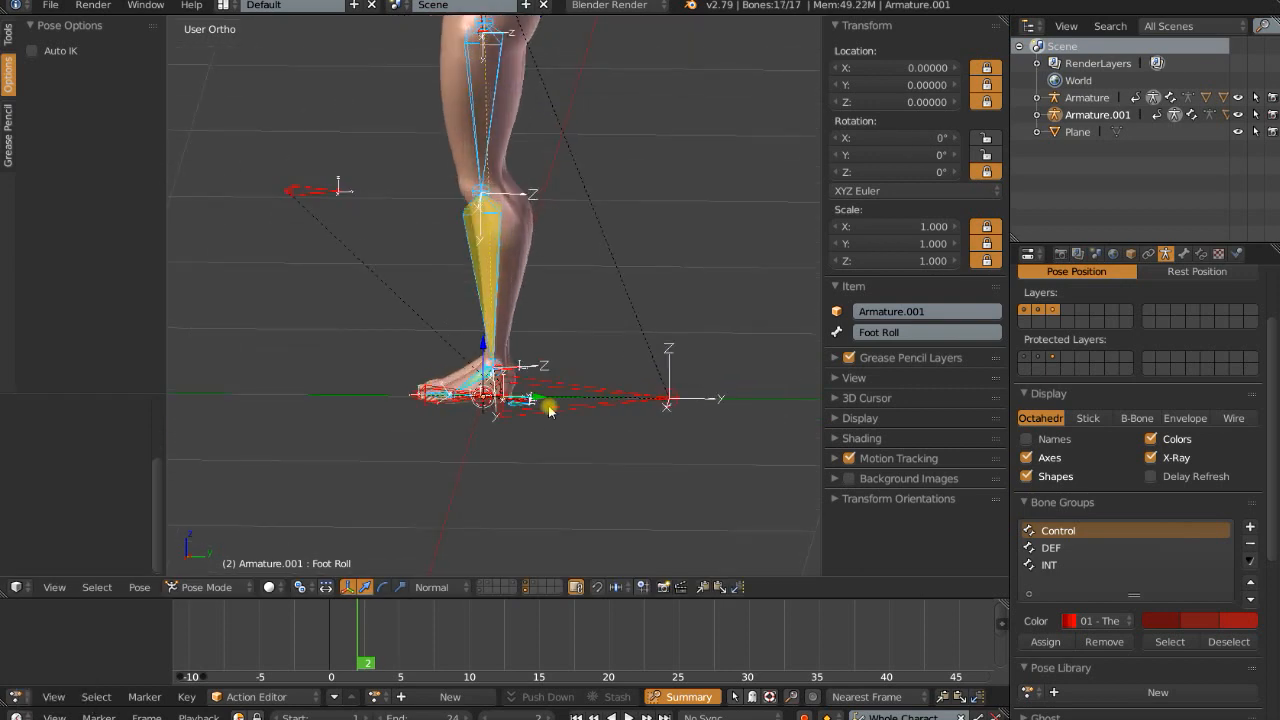
Move the Foot.IK bone down and forward beyond the leg's reach, to about X 0.03, Y -0.13, Z -0.12
right_click(440, 405)
key("g")
left_click(423, 494)
middle_click_drag(502, 465, 563, 424, "shift")
scroll(563, 406, "up", 3)
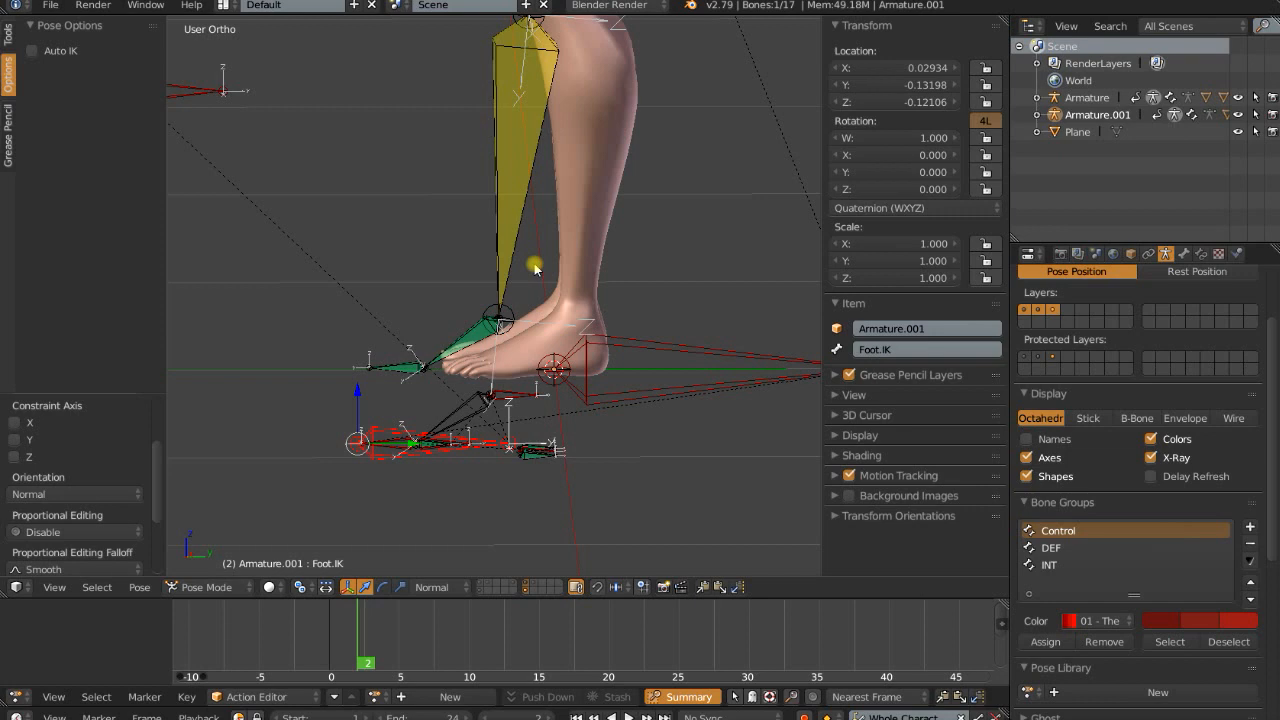
Examine the Foot Roll, MCH.Foot, IK.LEG.002 and IK.LEG.003 bones one by one in the overstretched pose
right_click(500, 400)
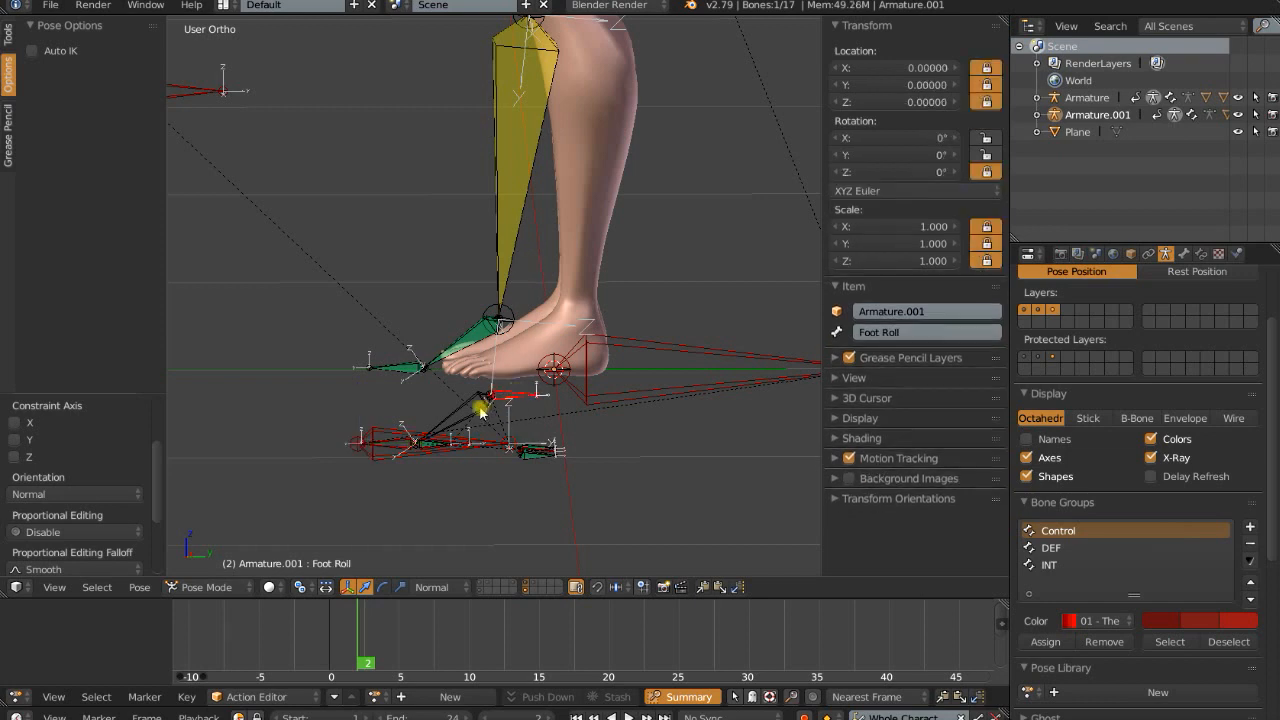
right_click(474, 400)
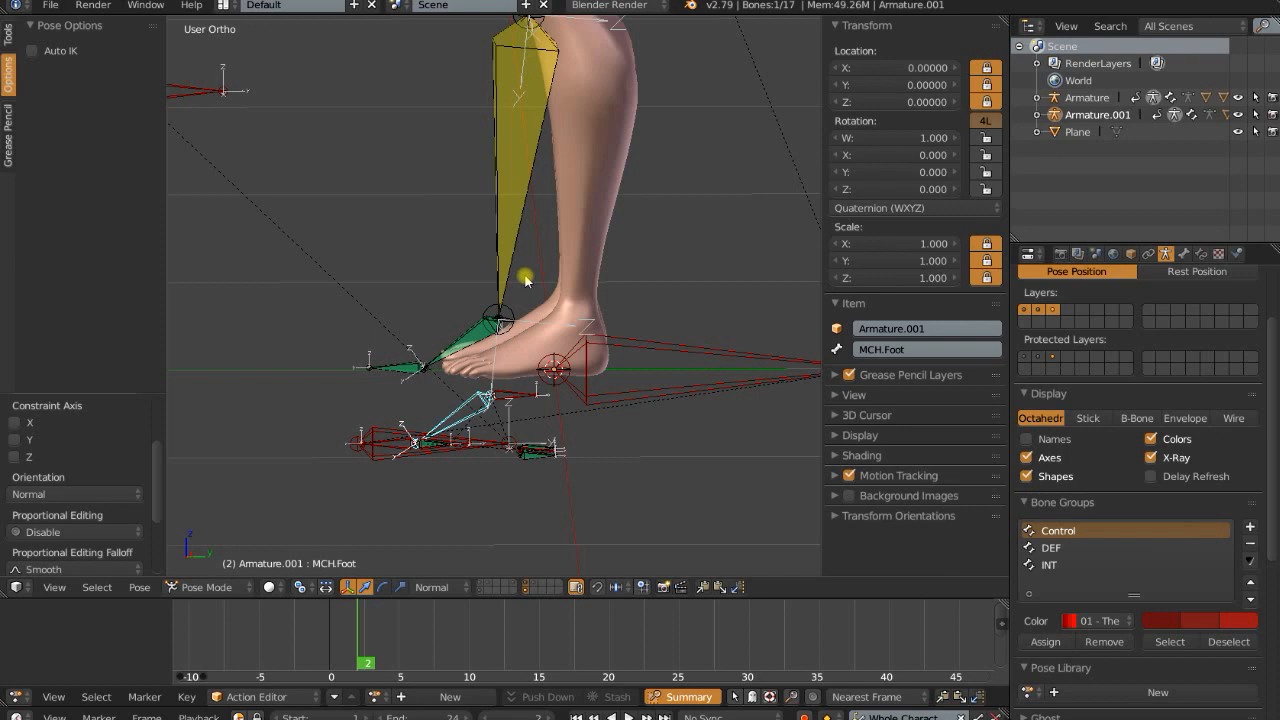
right_click(506, 228)
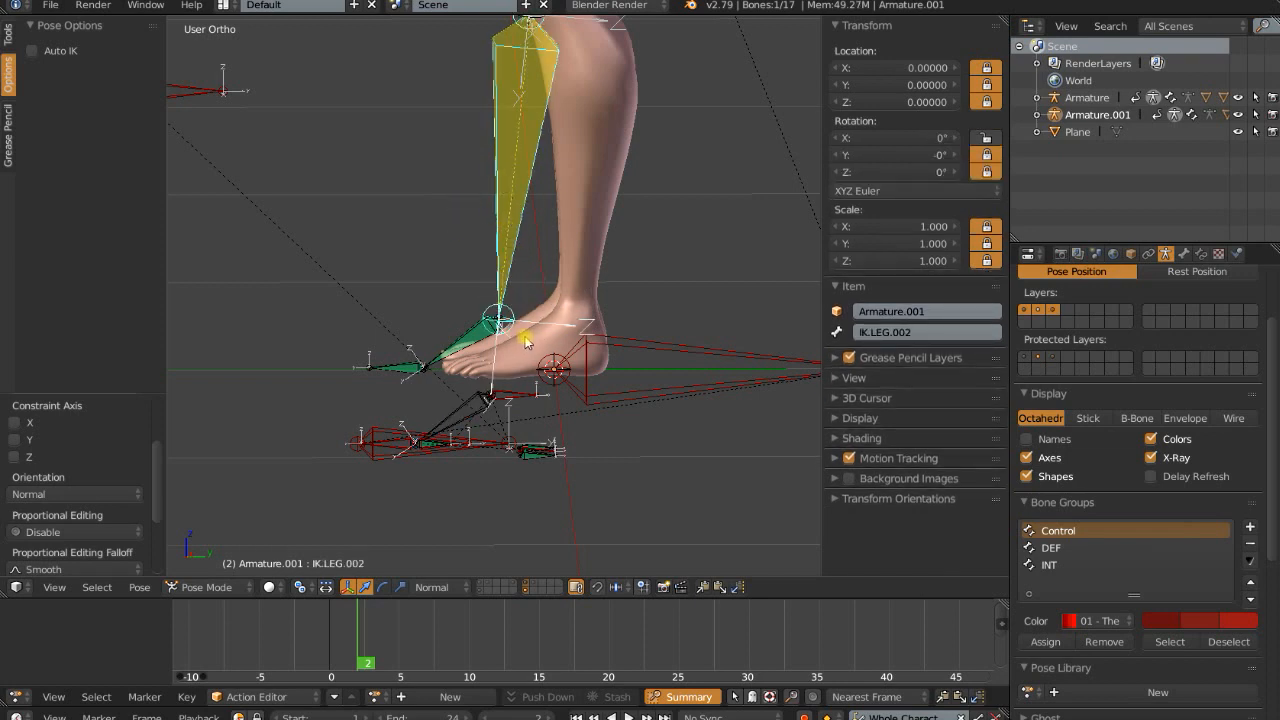
right_click(465, 342)
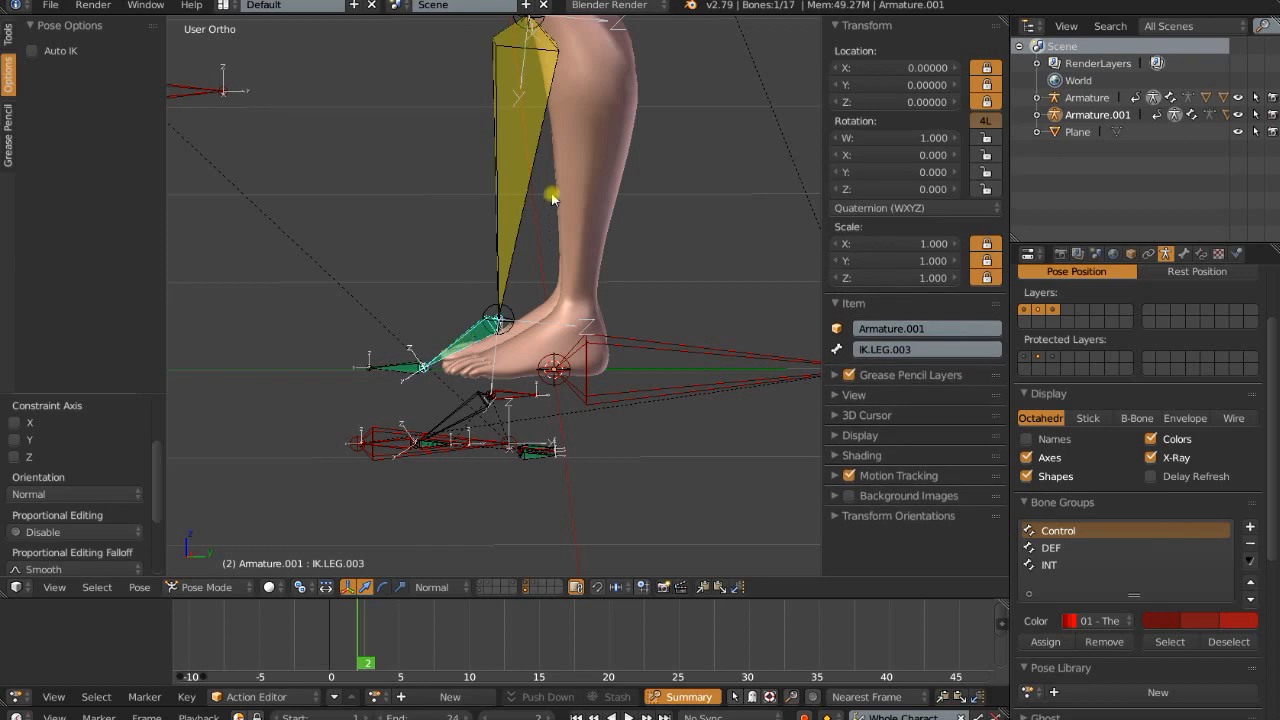
right_click(463, 405)
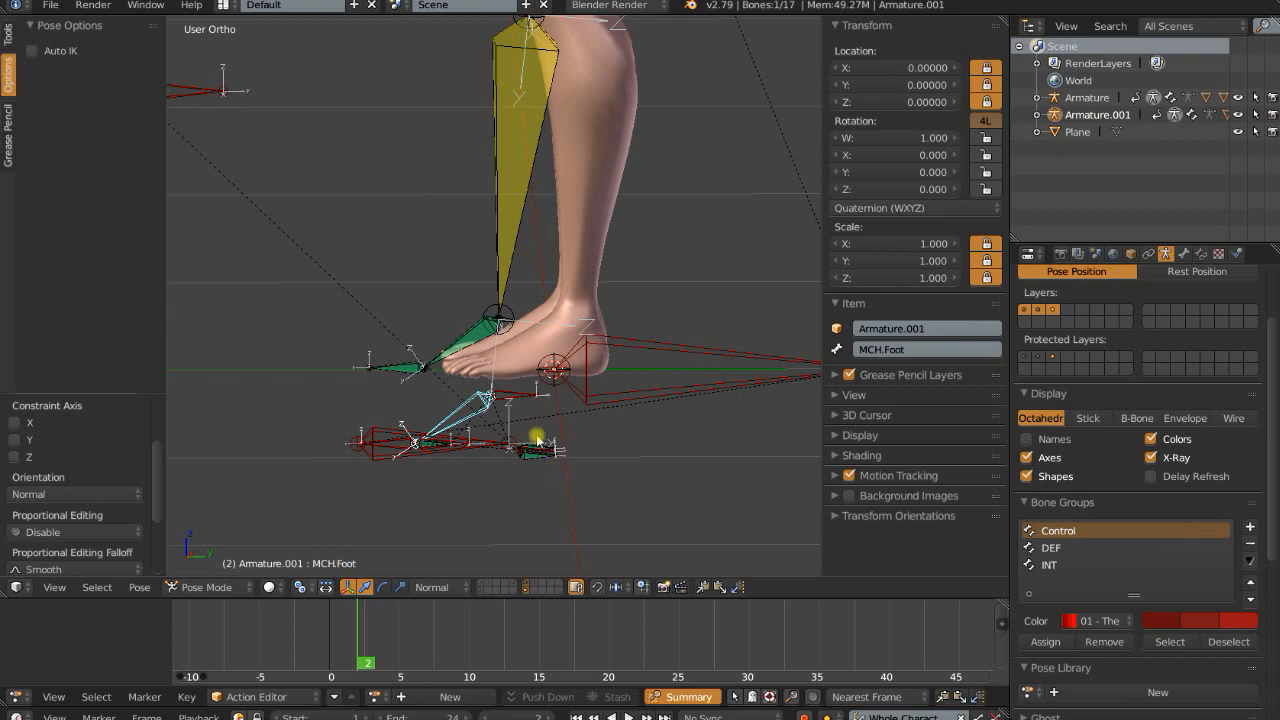
Clear the location and scale of all bones to bring the overstretched foot back to its rest pose
key("a")
key("alt+g")
key("alt+s")
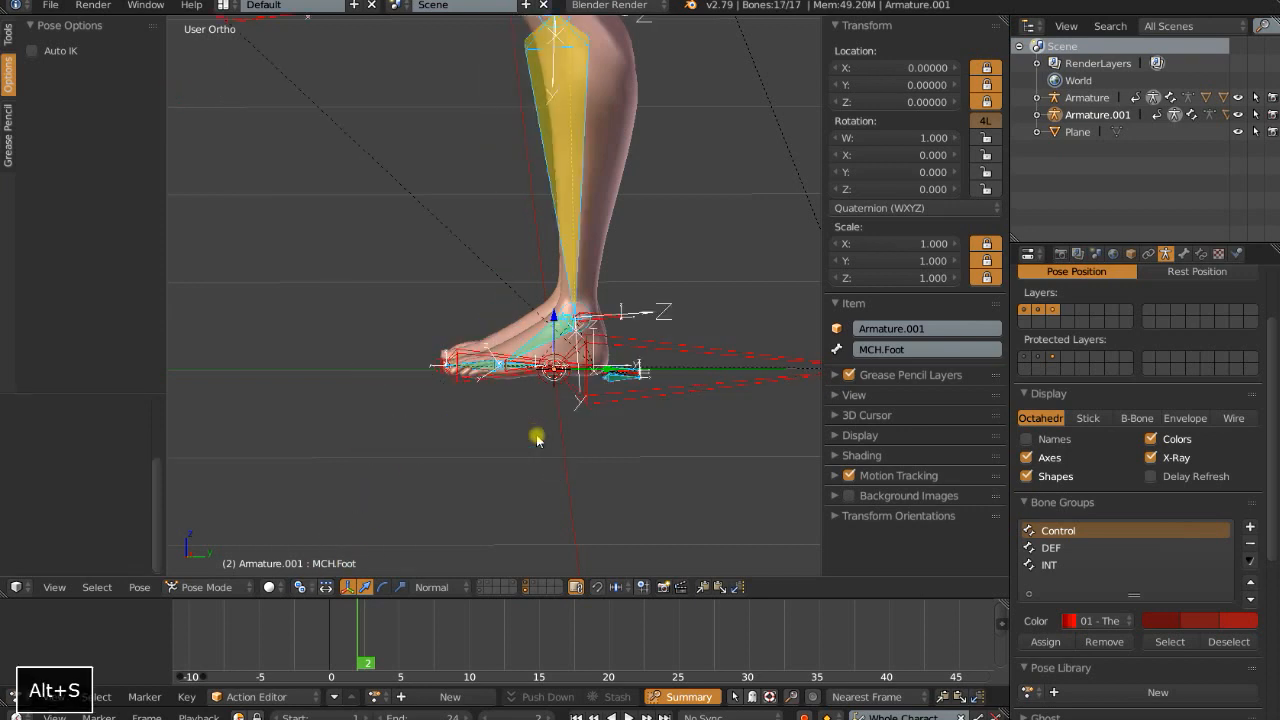
middle_click_drag(569, 374, 543, 425, "shift")
scroll(543, 423, "down", 4)
middle_click_drag(561, 376, 536, 437, "shift")
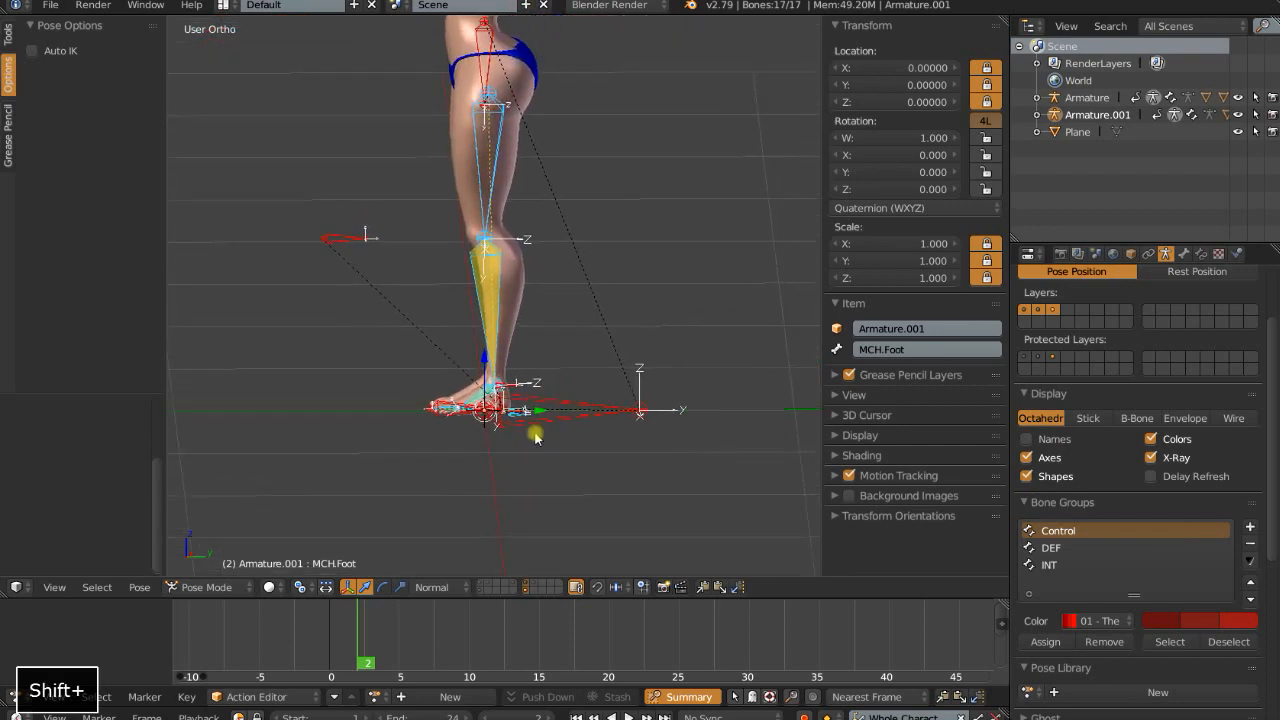